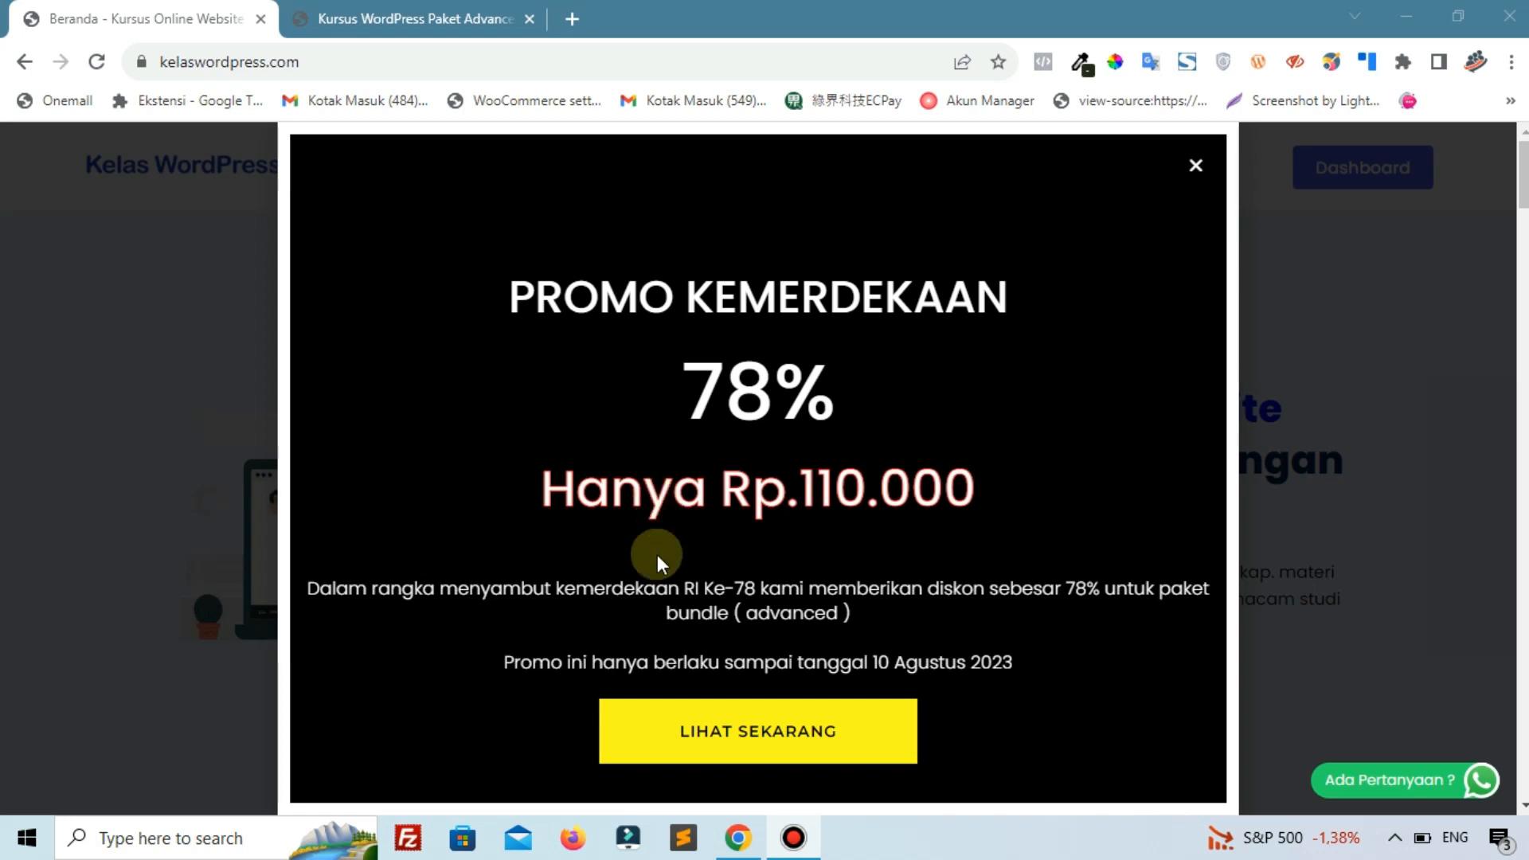
Highlight the Promo Kemerdekaan end date, then go to the Paket Advanced bundle tab.
drag(780, 611, 806, 611)
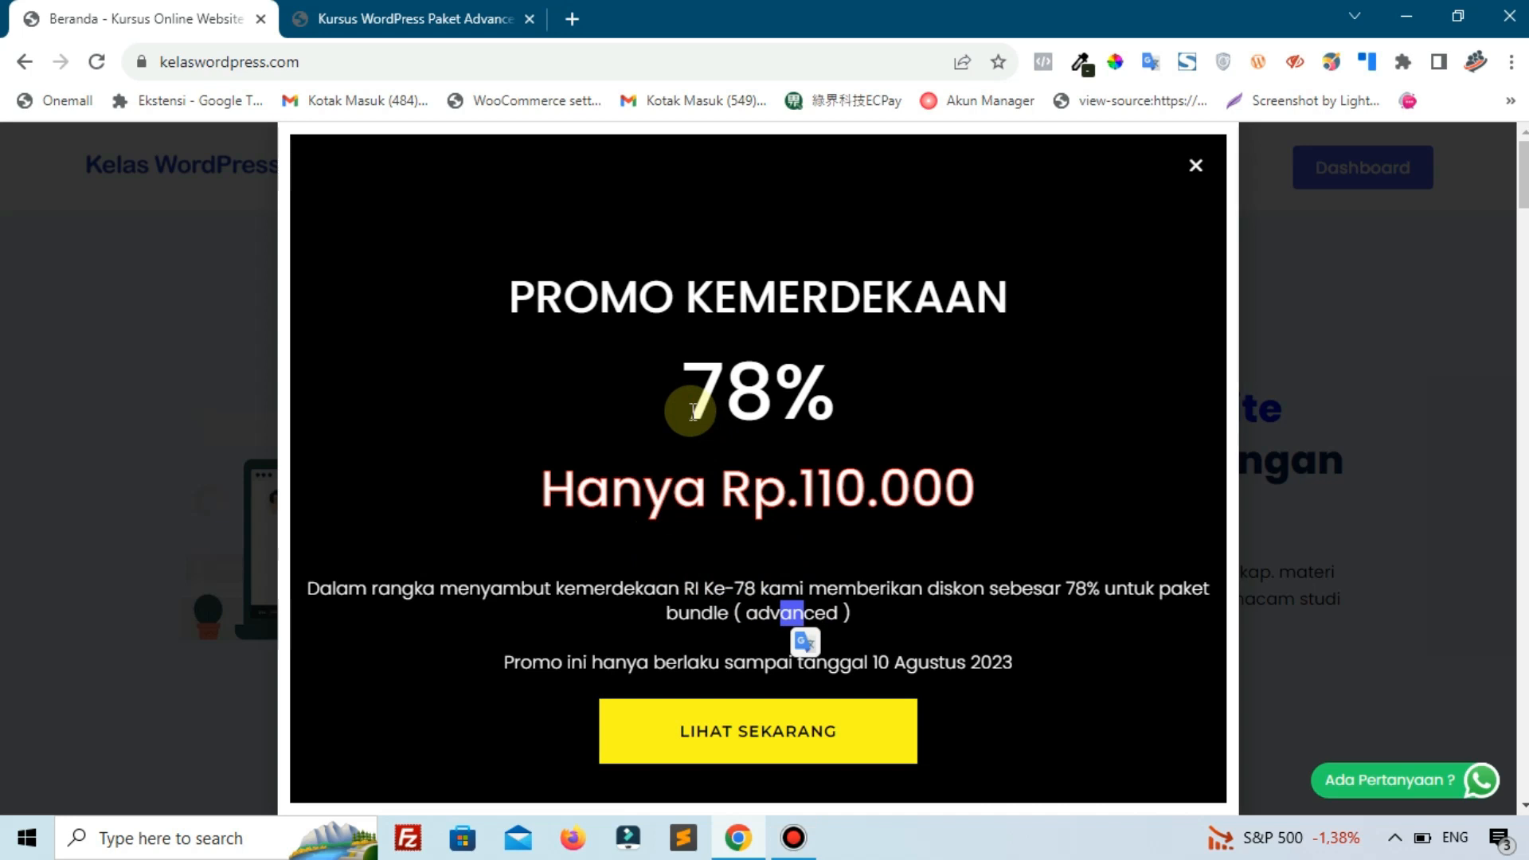
click(691, 455)
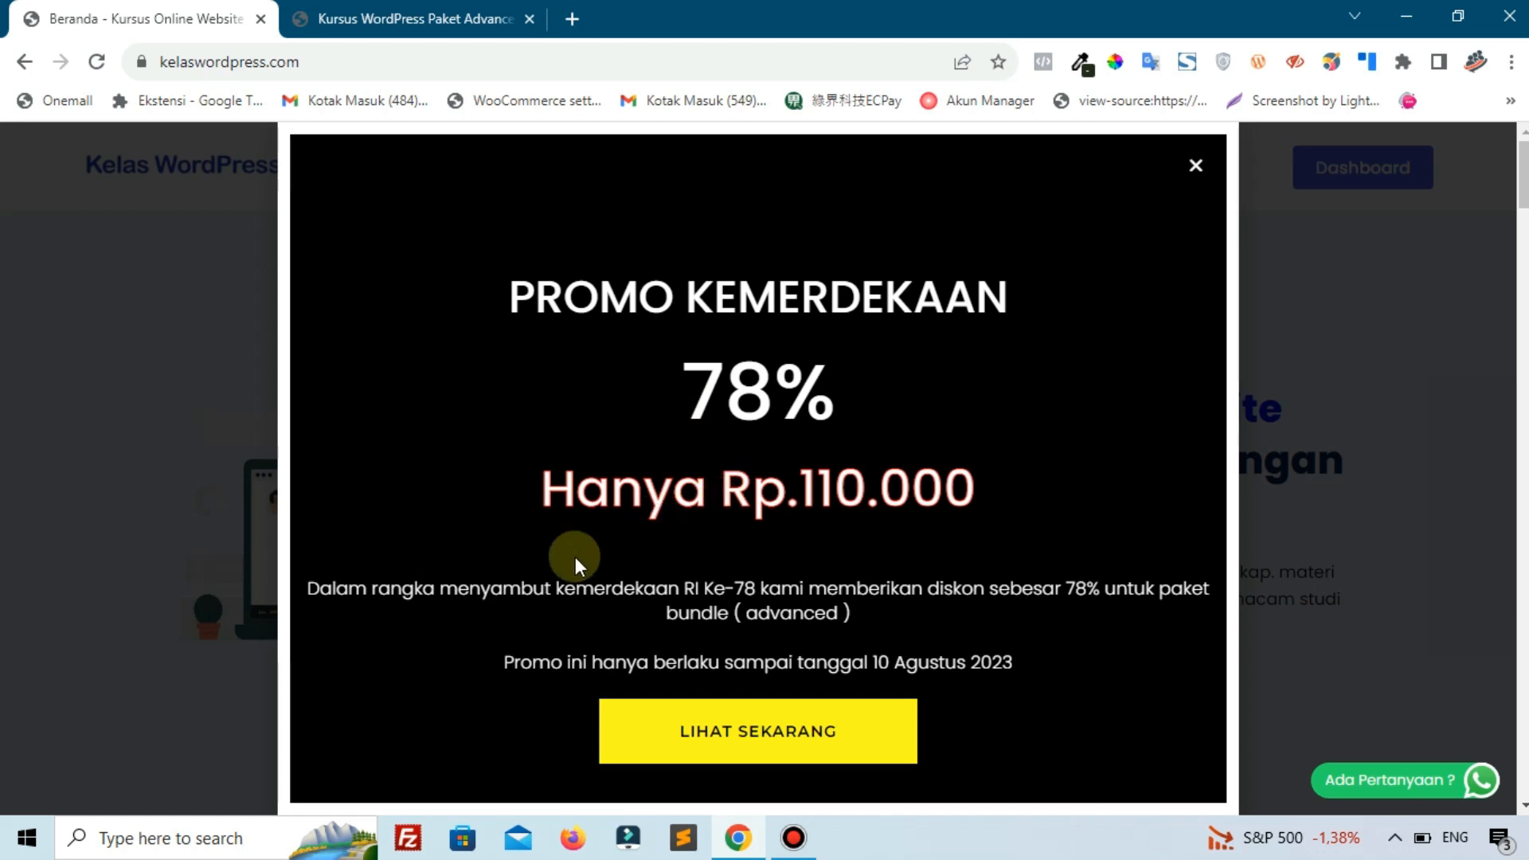
drag(829, 662, 992, 662)
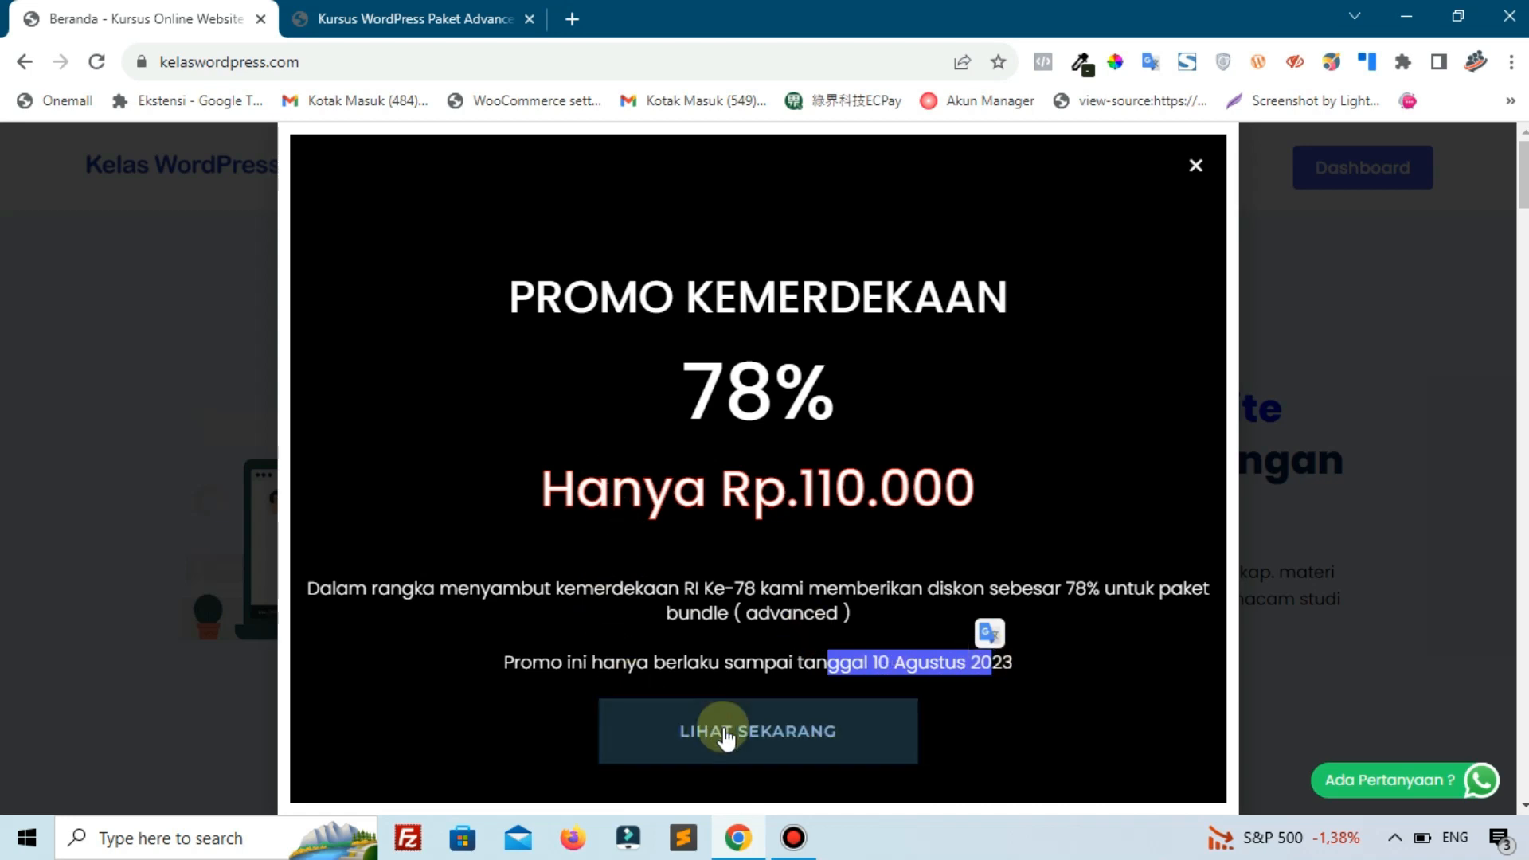
click(420, 11)
Scroll down through the Courses in the Bundle list and back up to the top.
scroll(557, 469, down, 1)
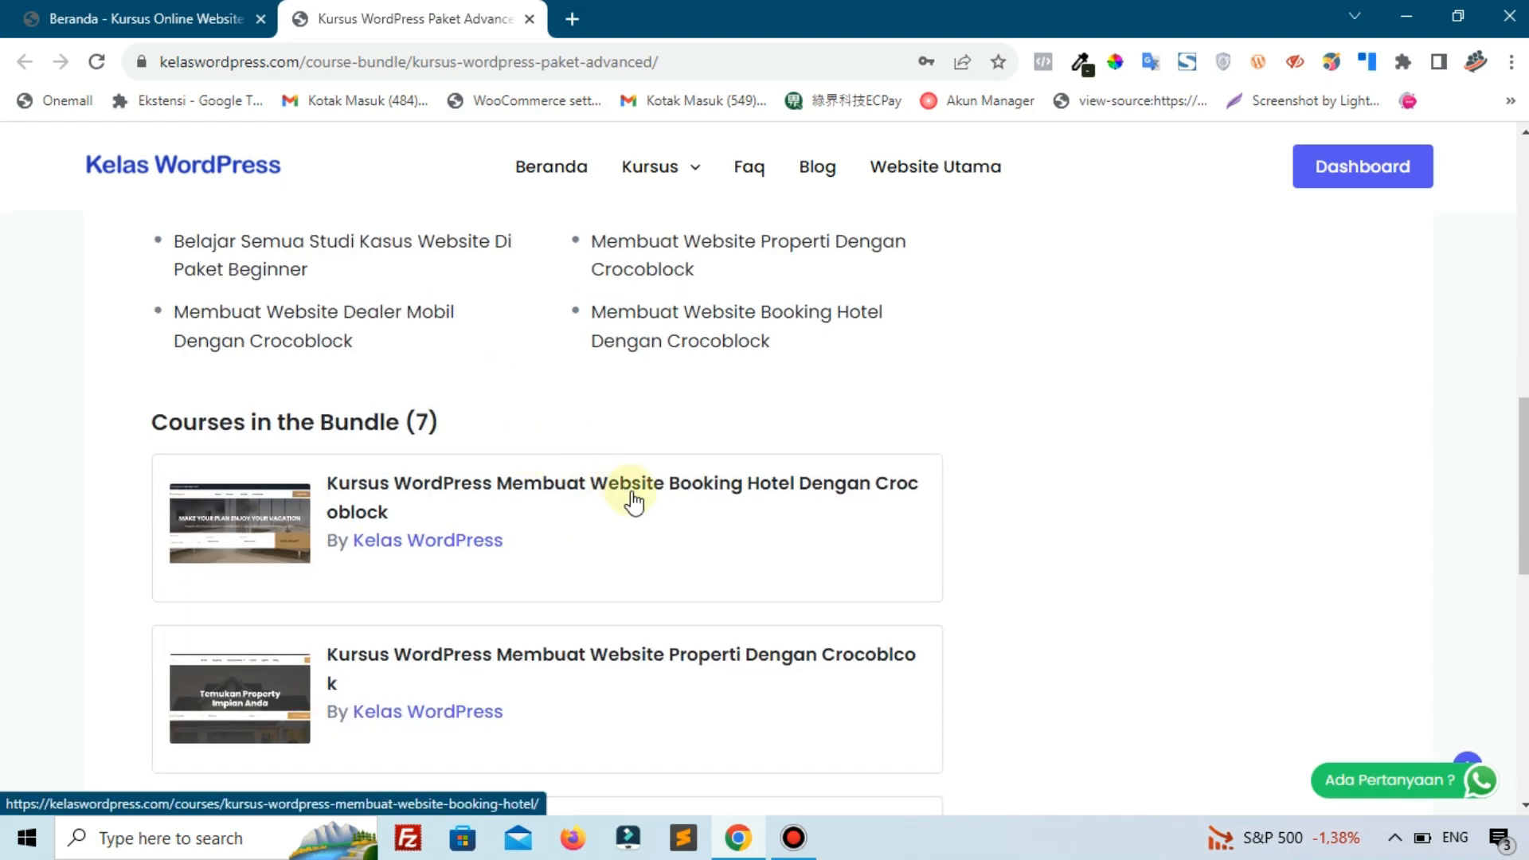
scroll(633, 498, down, 1)
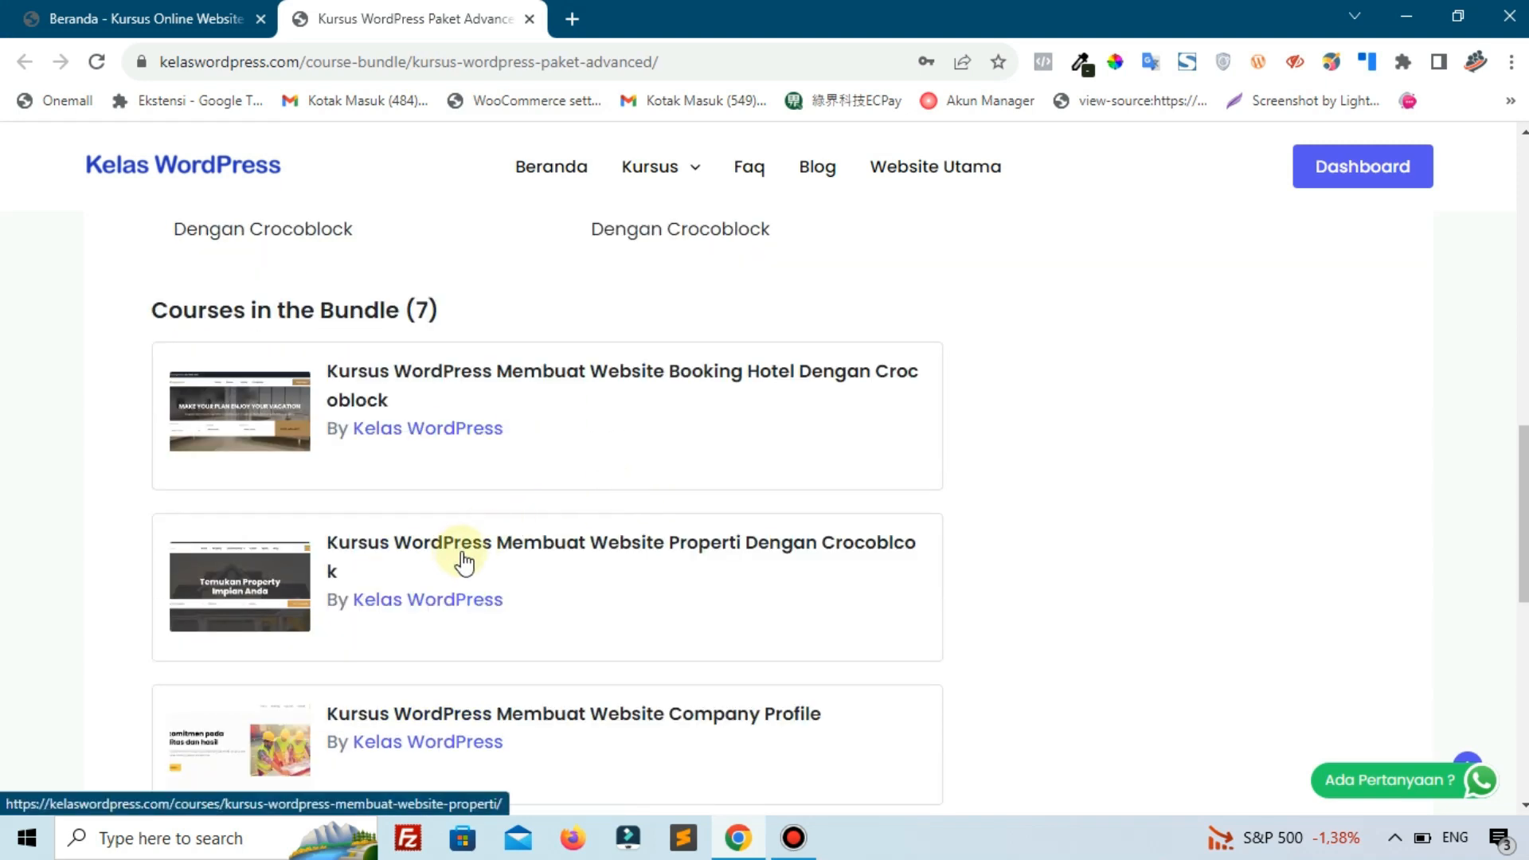
scroll(660, 578, down, 2)
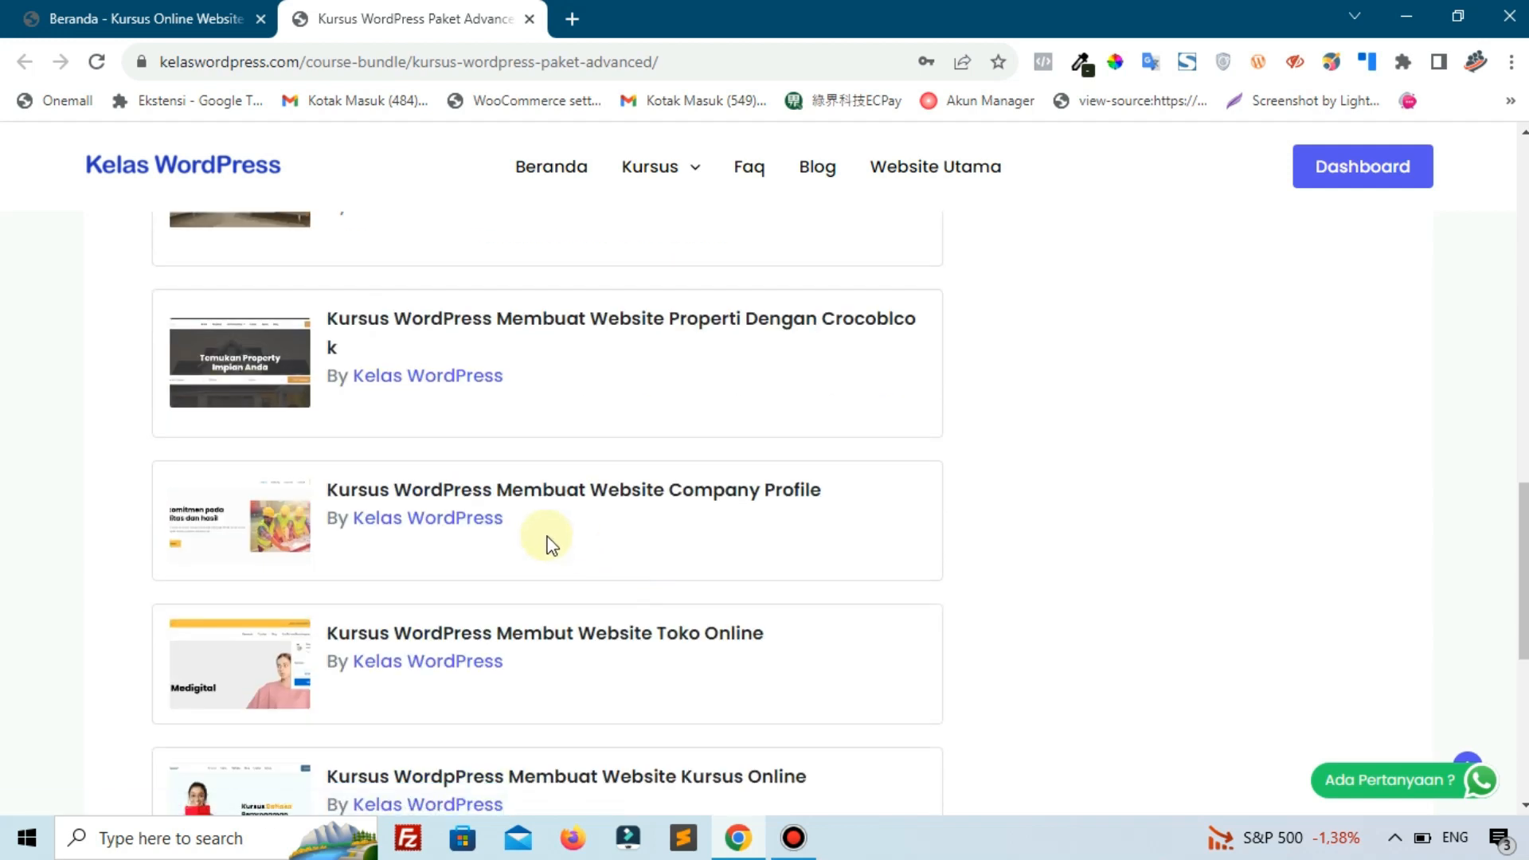
scroll(629, 510, down, 2)
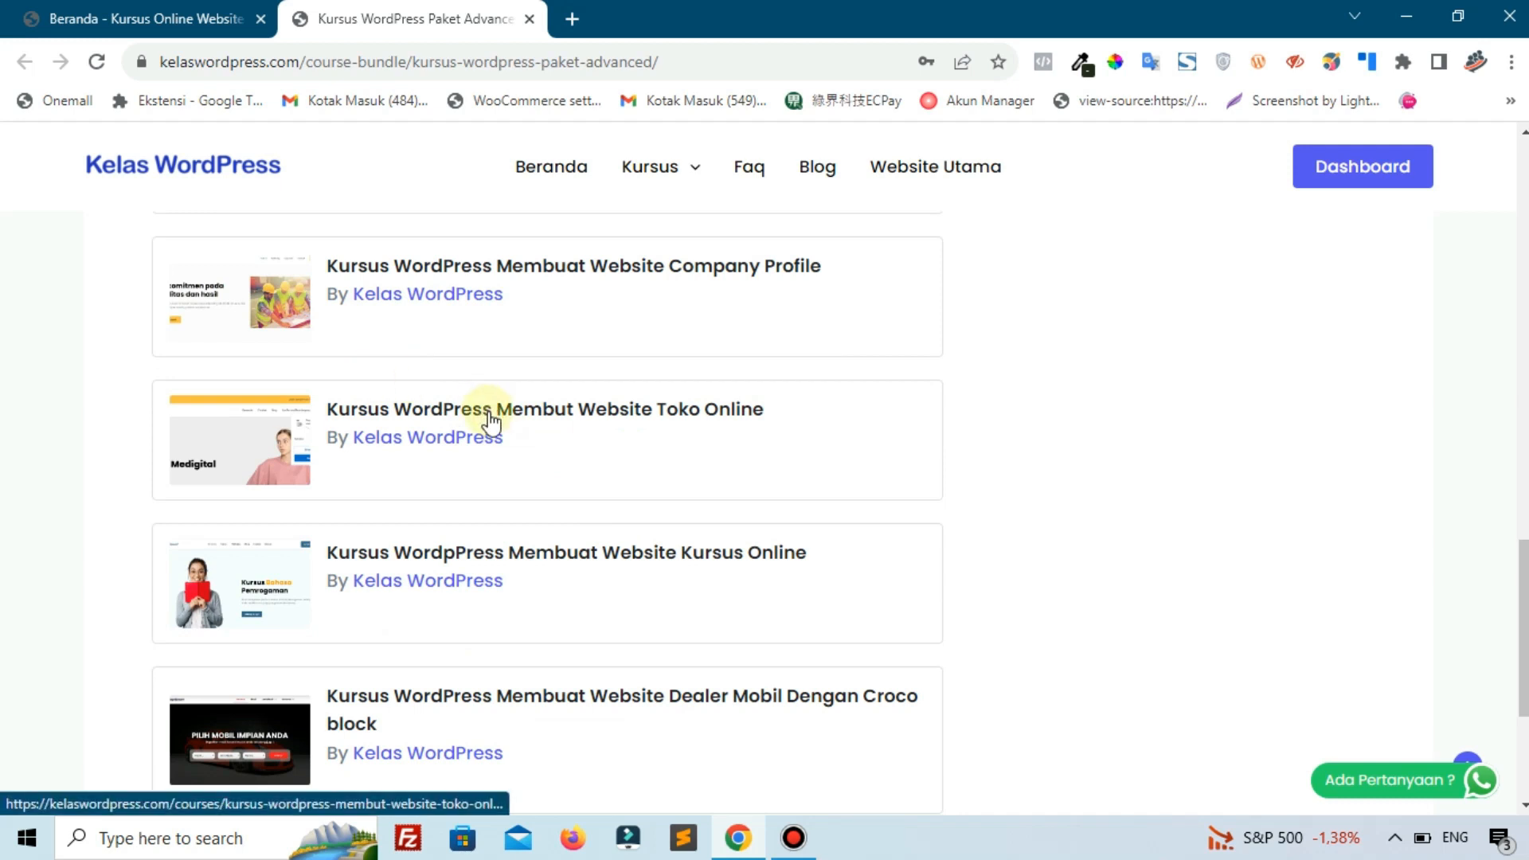
scroll(467, 476, down, 1)
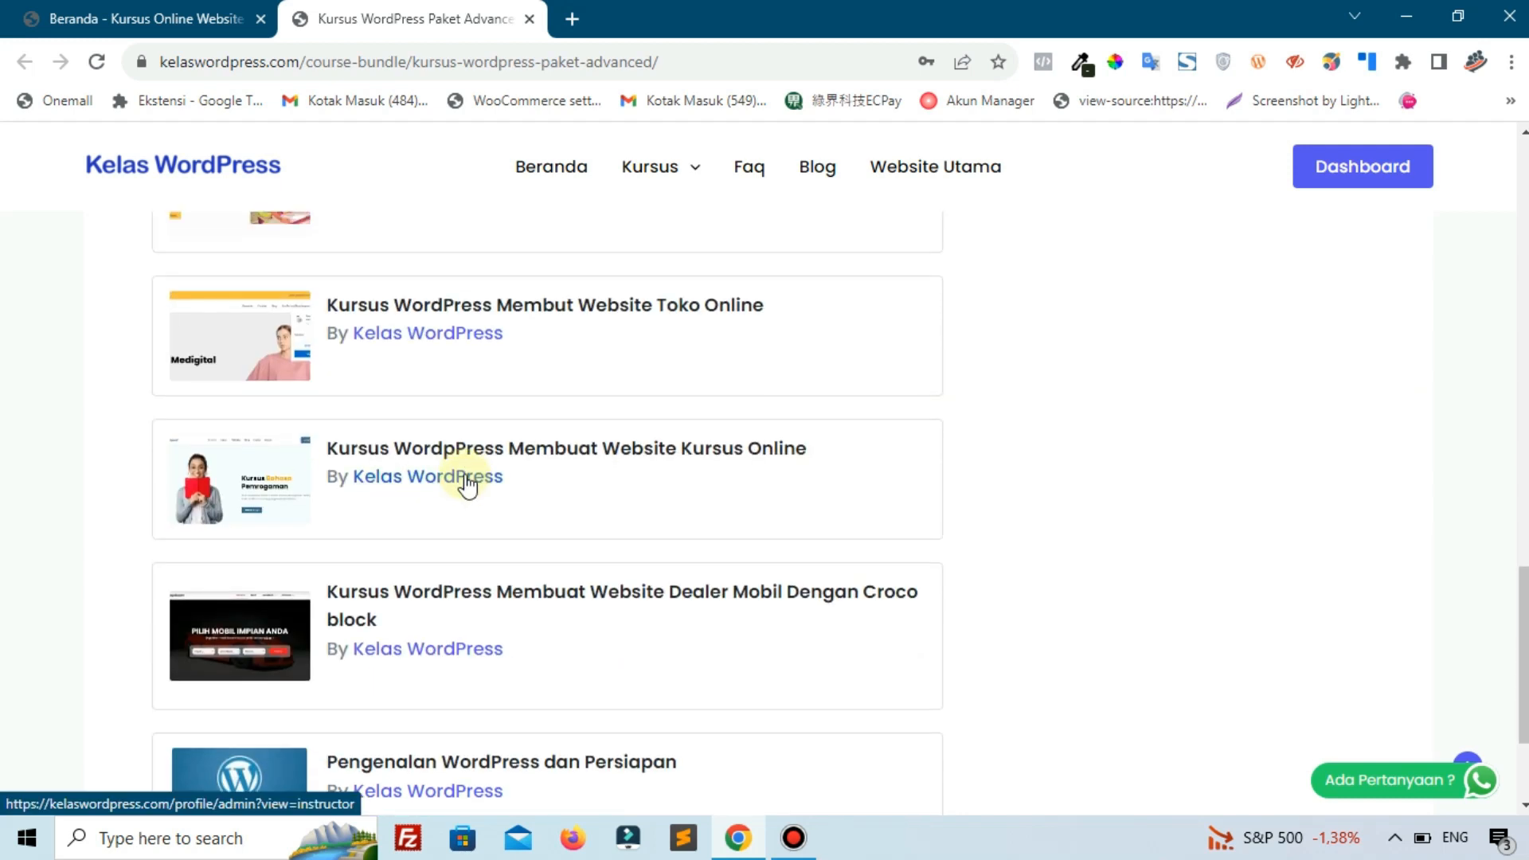
scroll(466, 481, up, 1)
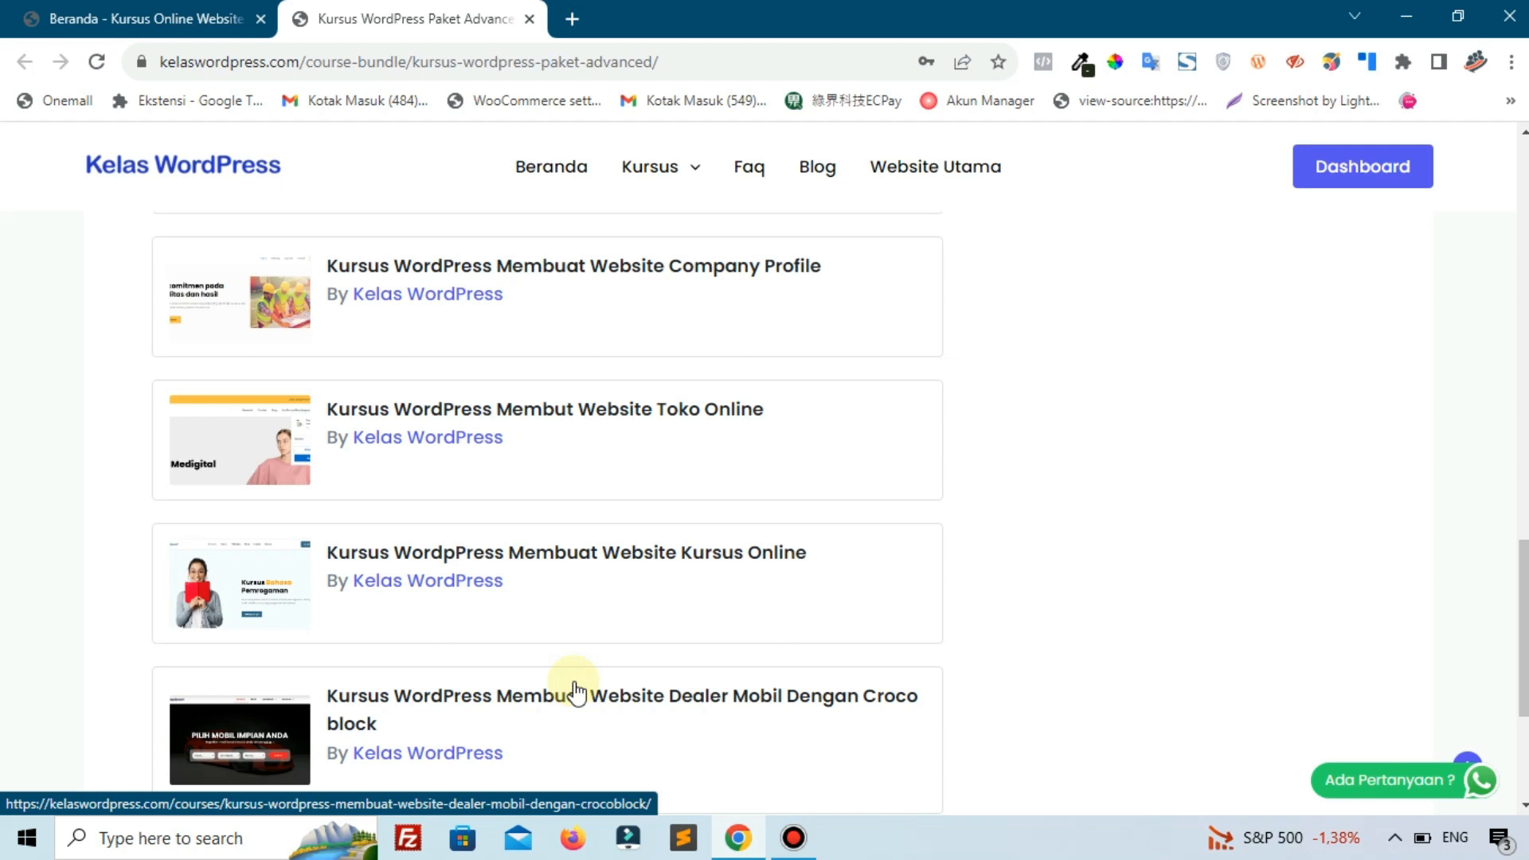
scroll(599, 619, up, 10)
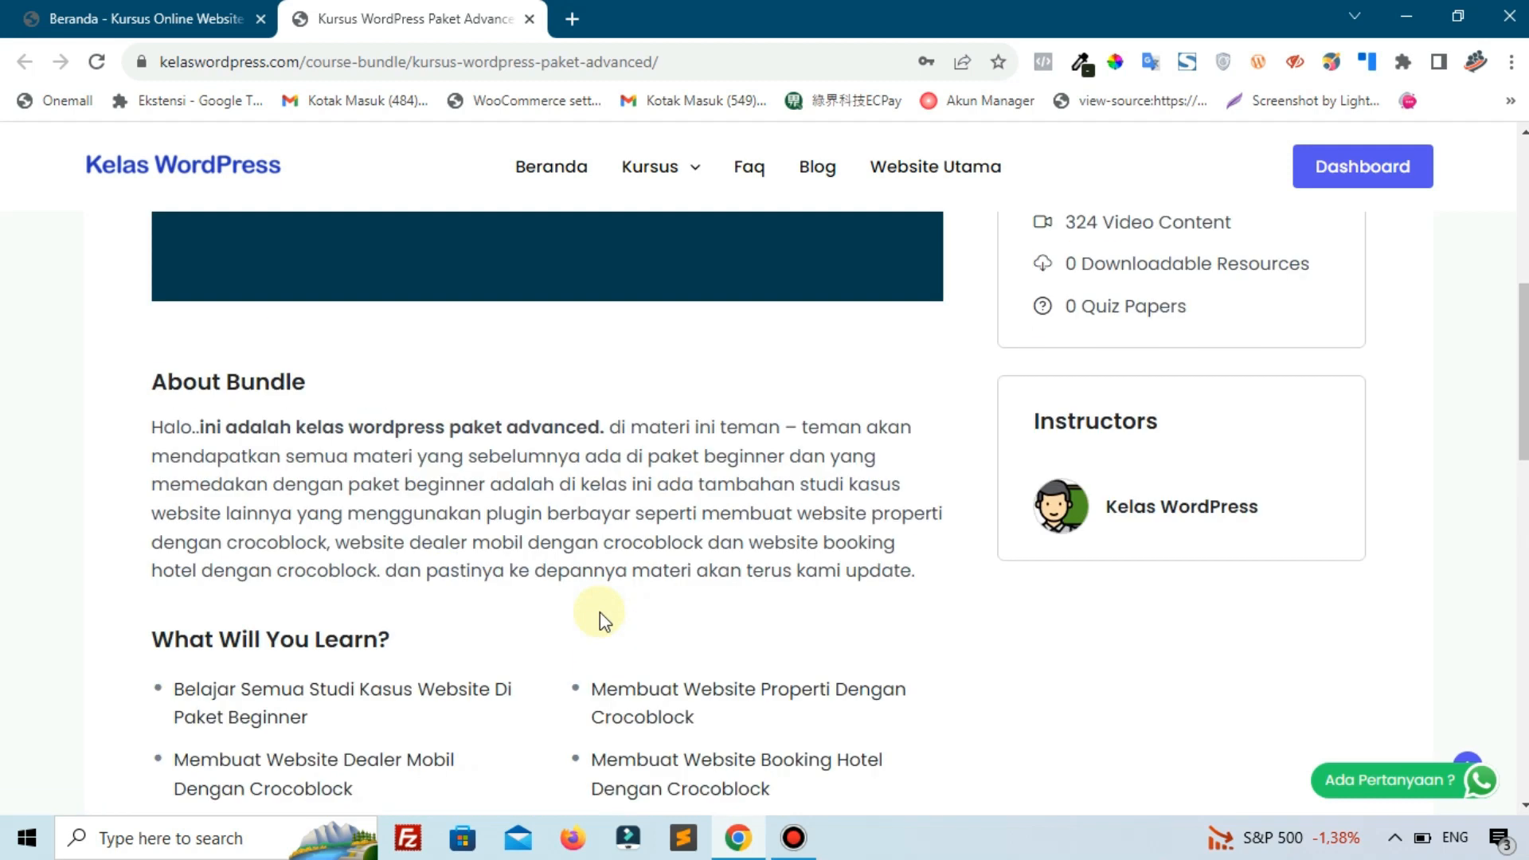
scroll(599, 611, up, 7)
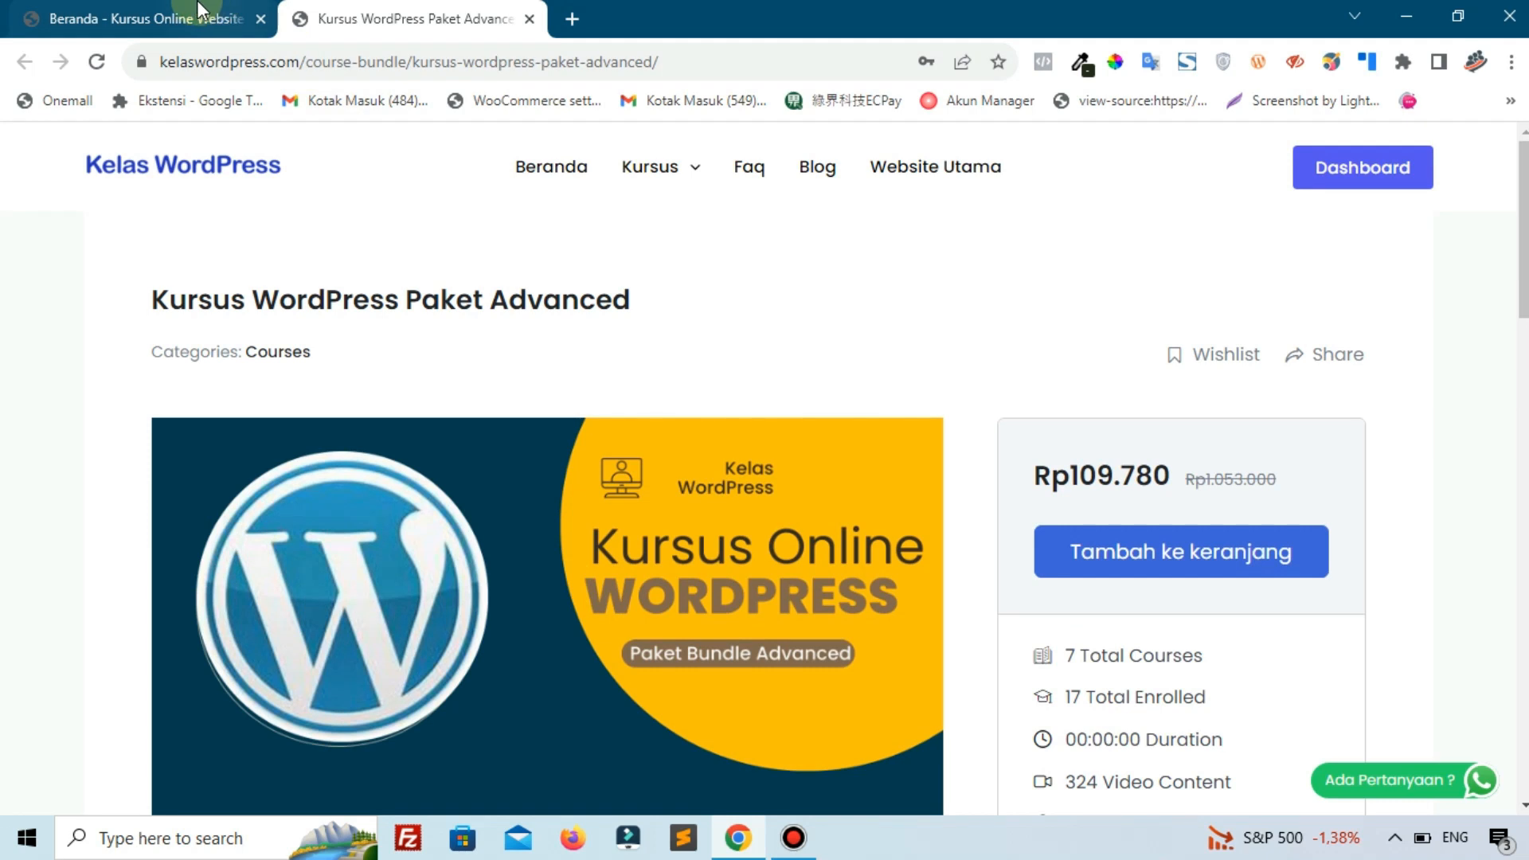
Return to the Beranda tab and select the promo's validity date sentence.
click(199, 9)
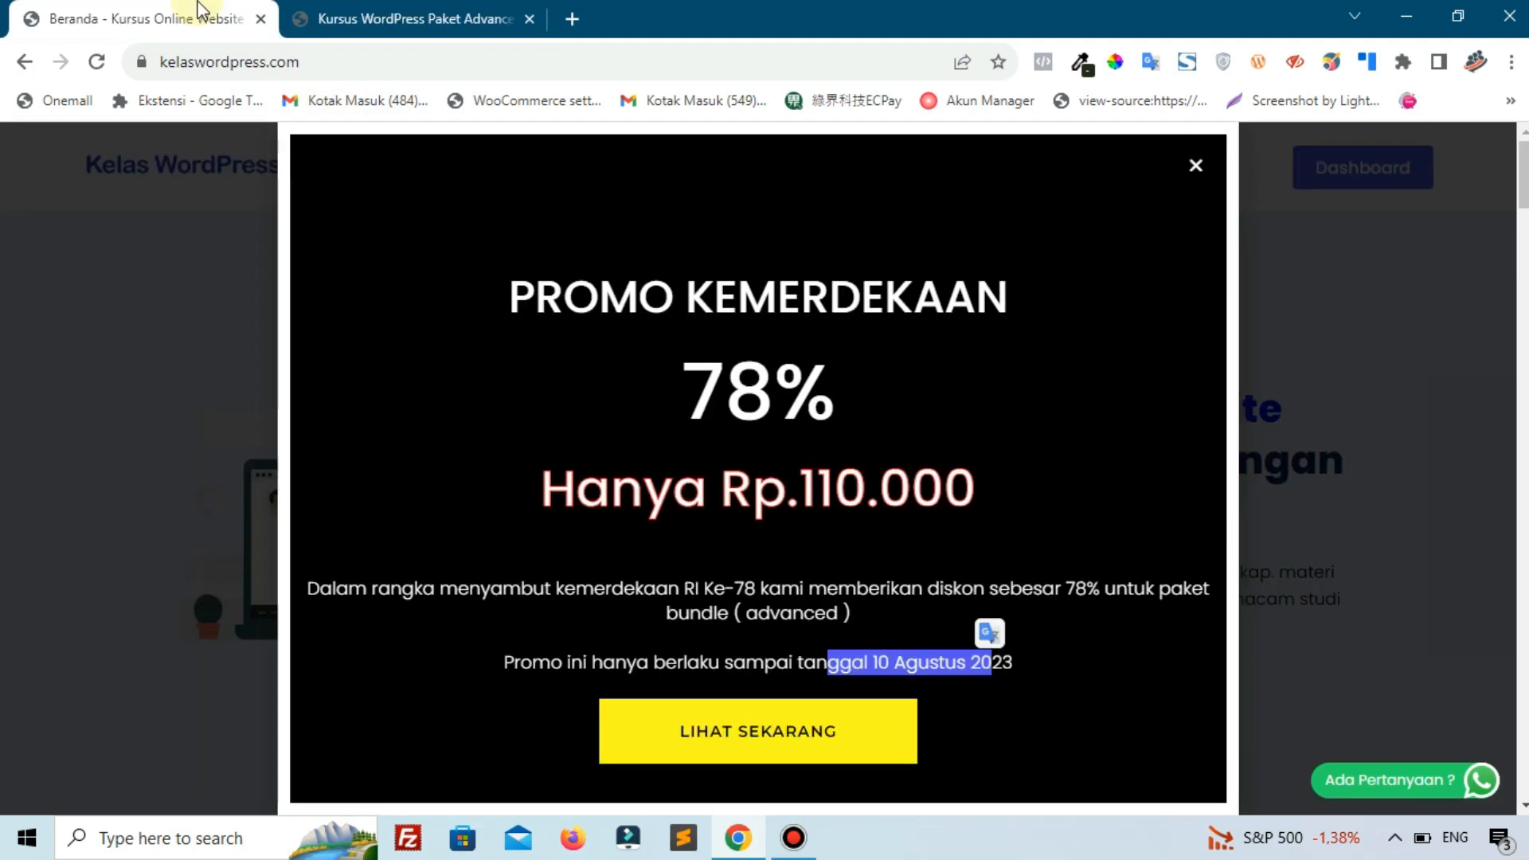
click(726, 653)
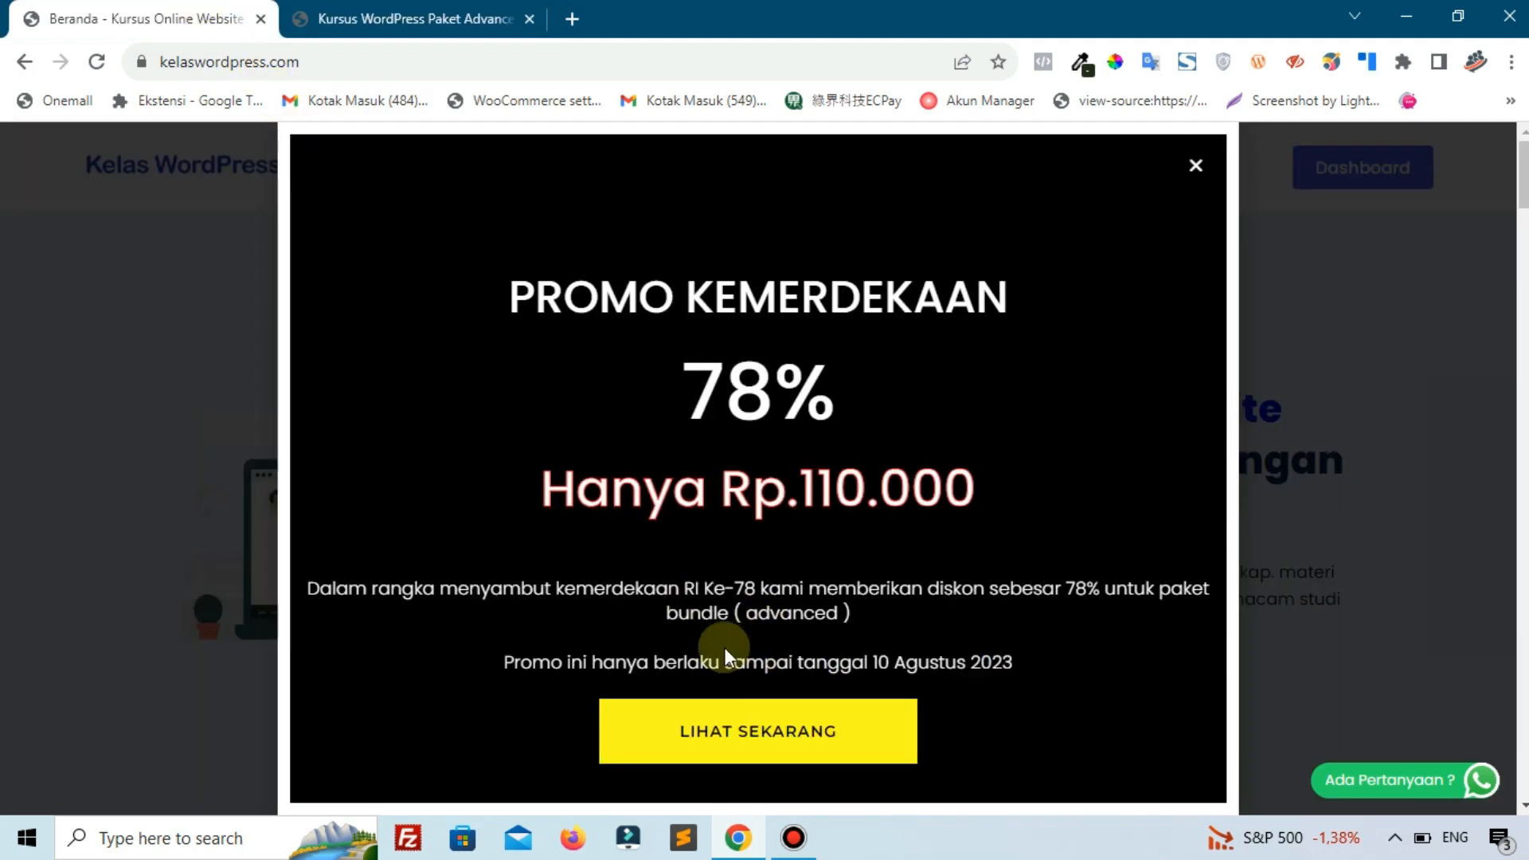
drag(707, 661, 1020, 677)
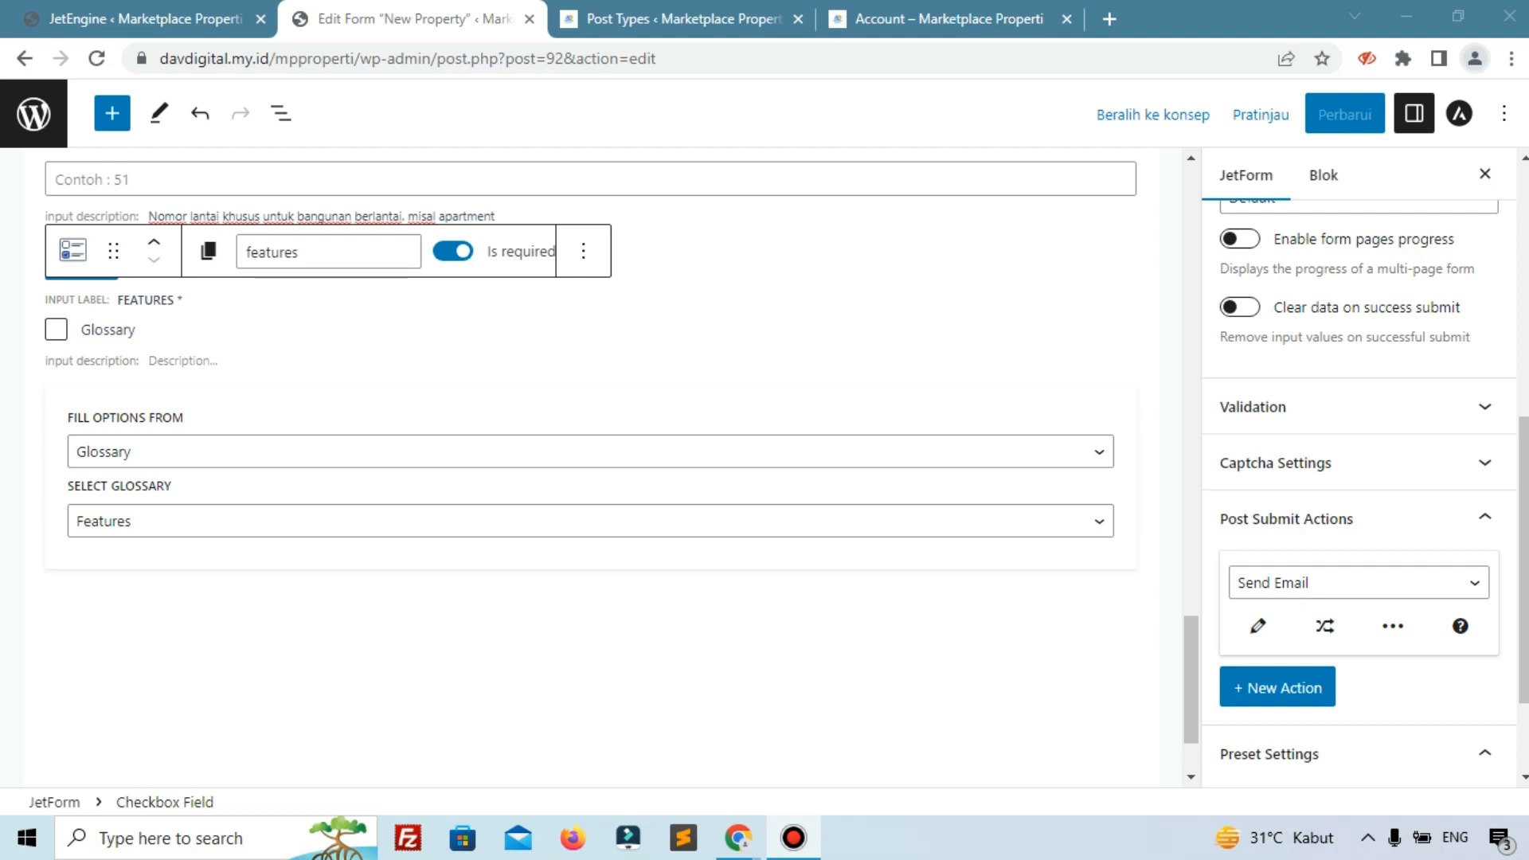
Select the Features checkbox field in the New Property form.
click(799, 475)
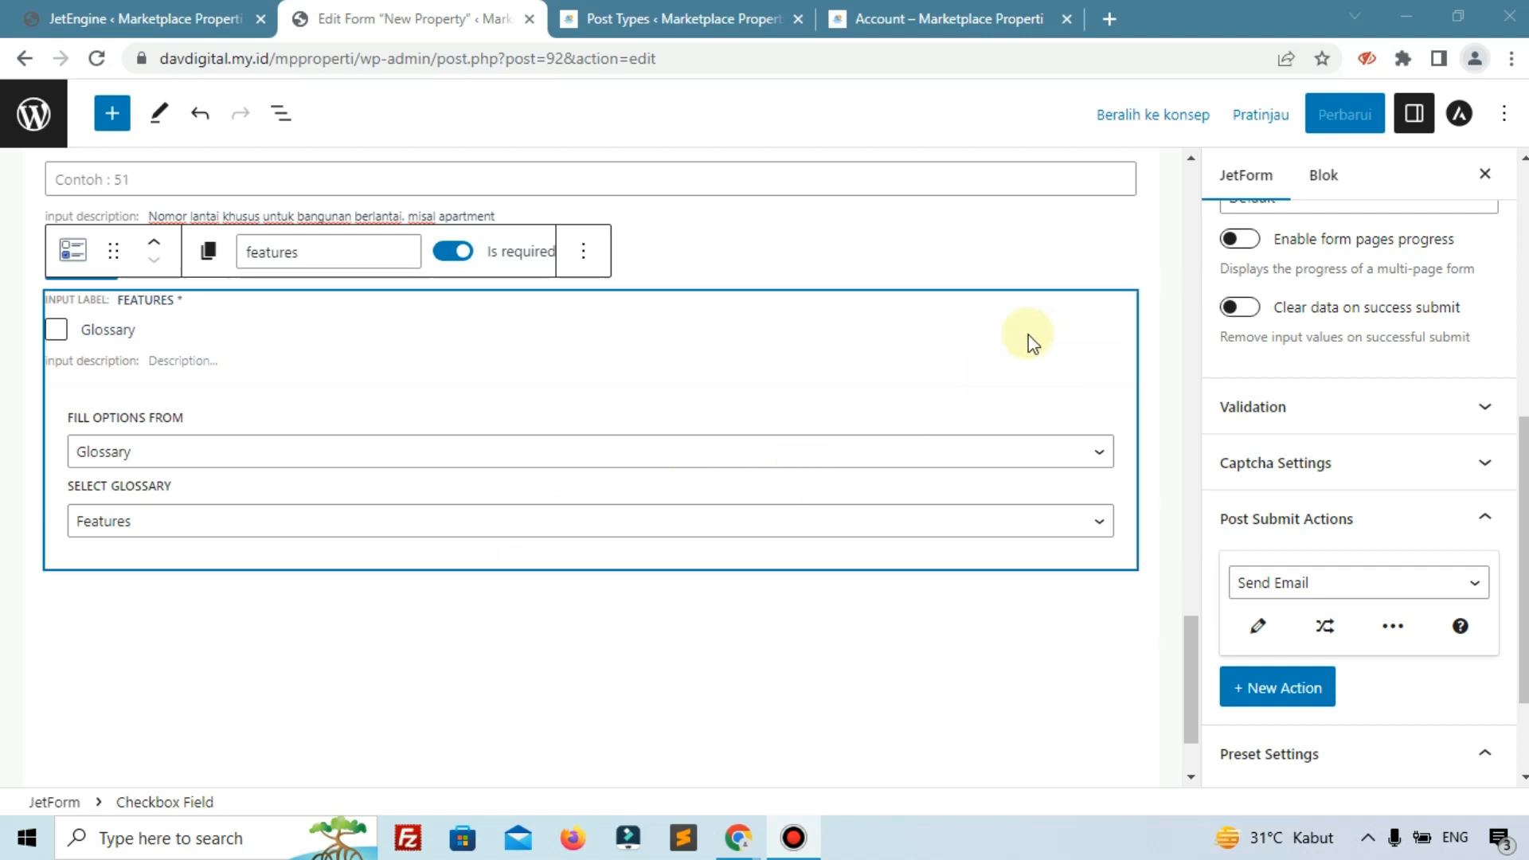
scroll(1167, 205, up, 7)
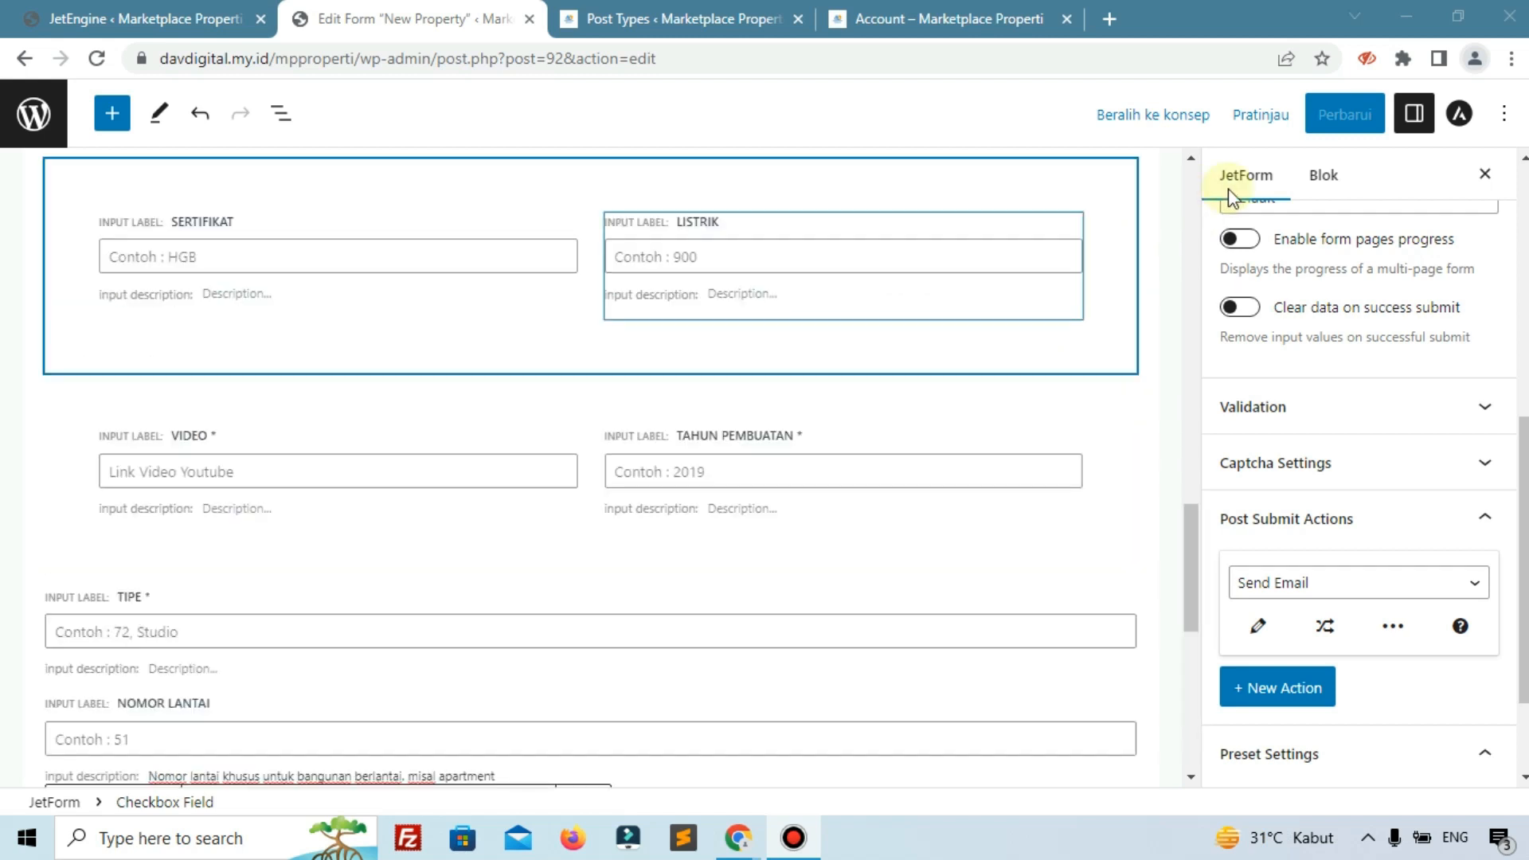
scroll(1230, 402, down, 2)
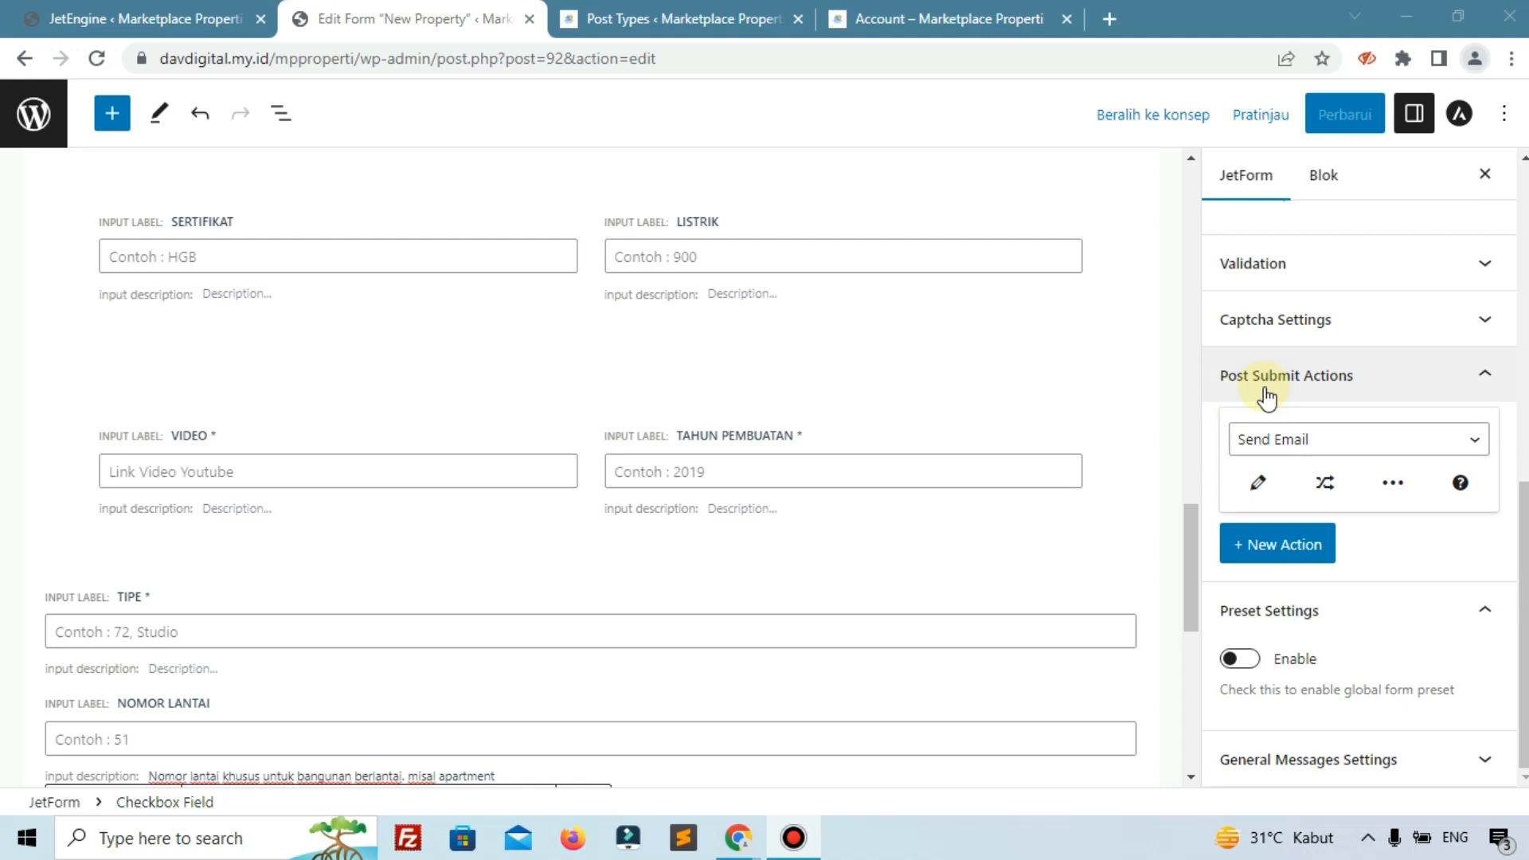
Replace the Send Email post-submit action with Insert/Update Post and open its Edit Action settings.
click(1289, 438)
click(1291, 446)
click(1254, 463)
click(1255, 455)
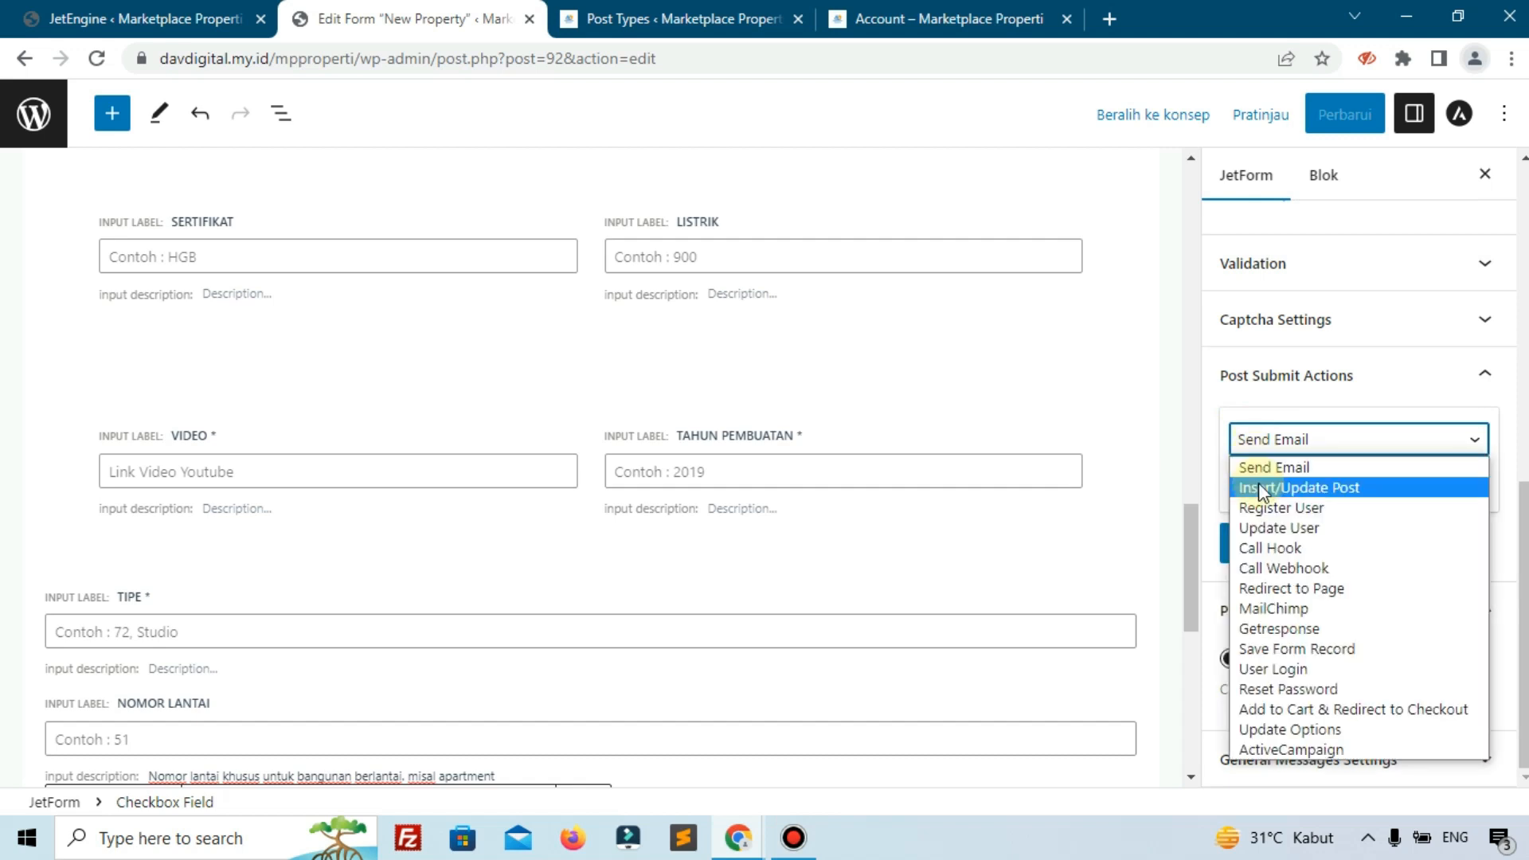
click(1259, 487)
click(1258, 483)
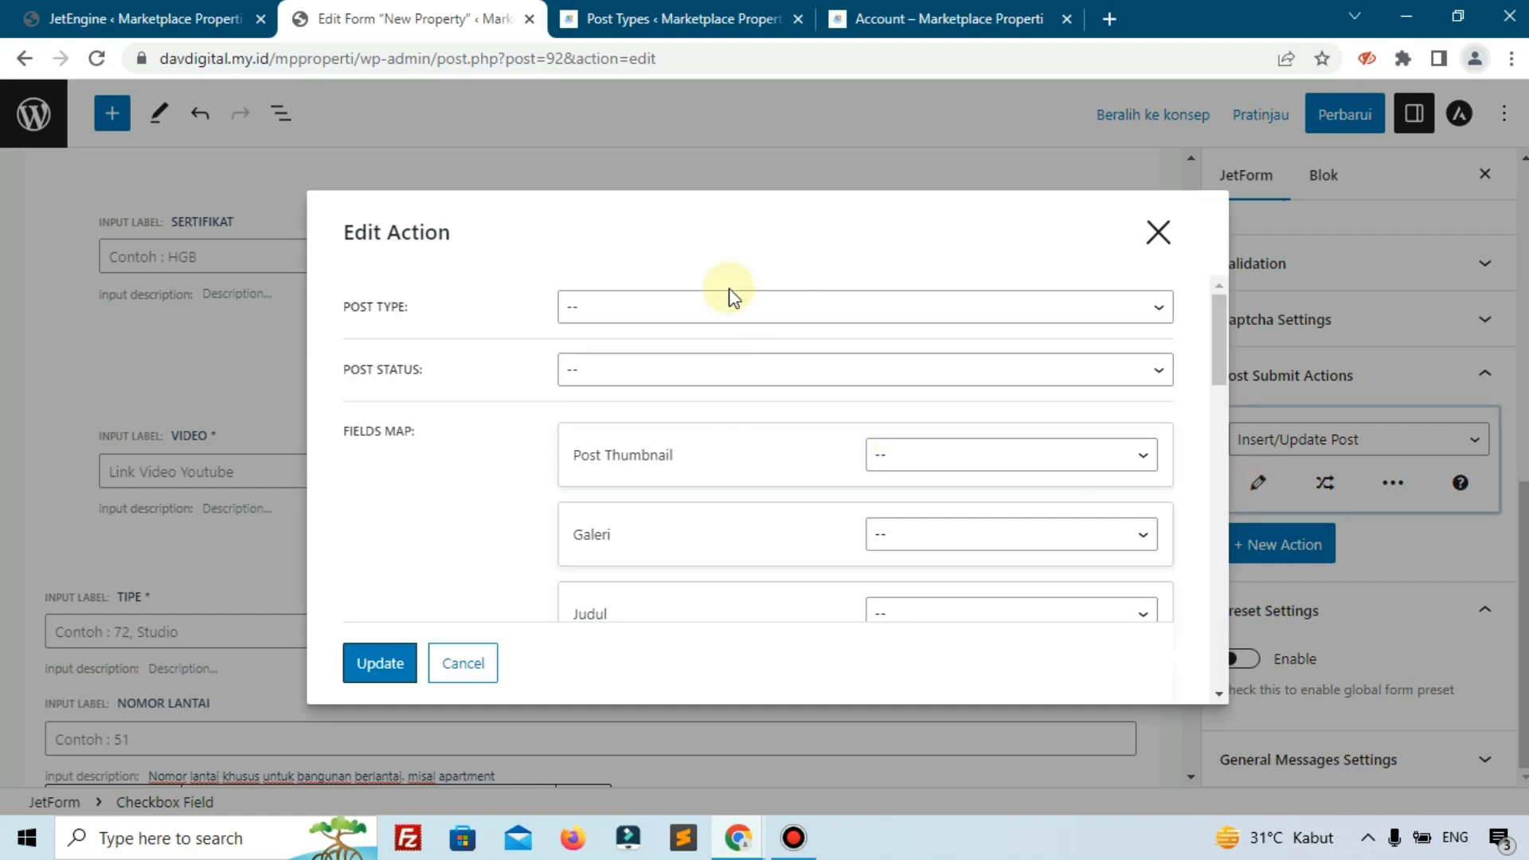
Set the action's Post Type to Property.
click(712, 306)
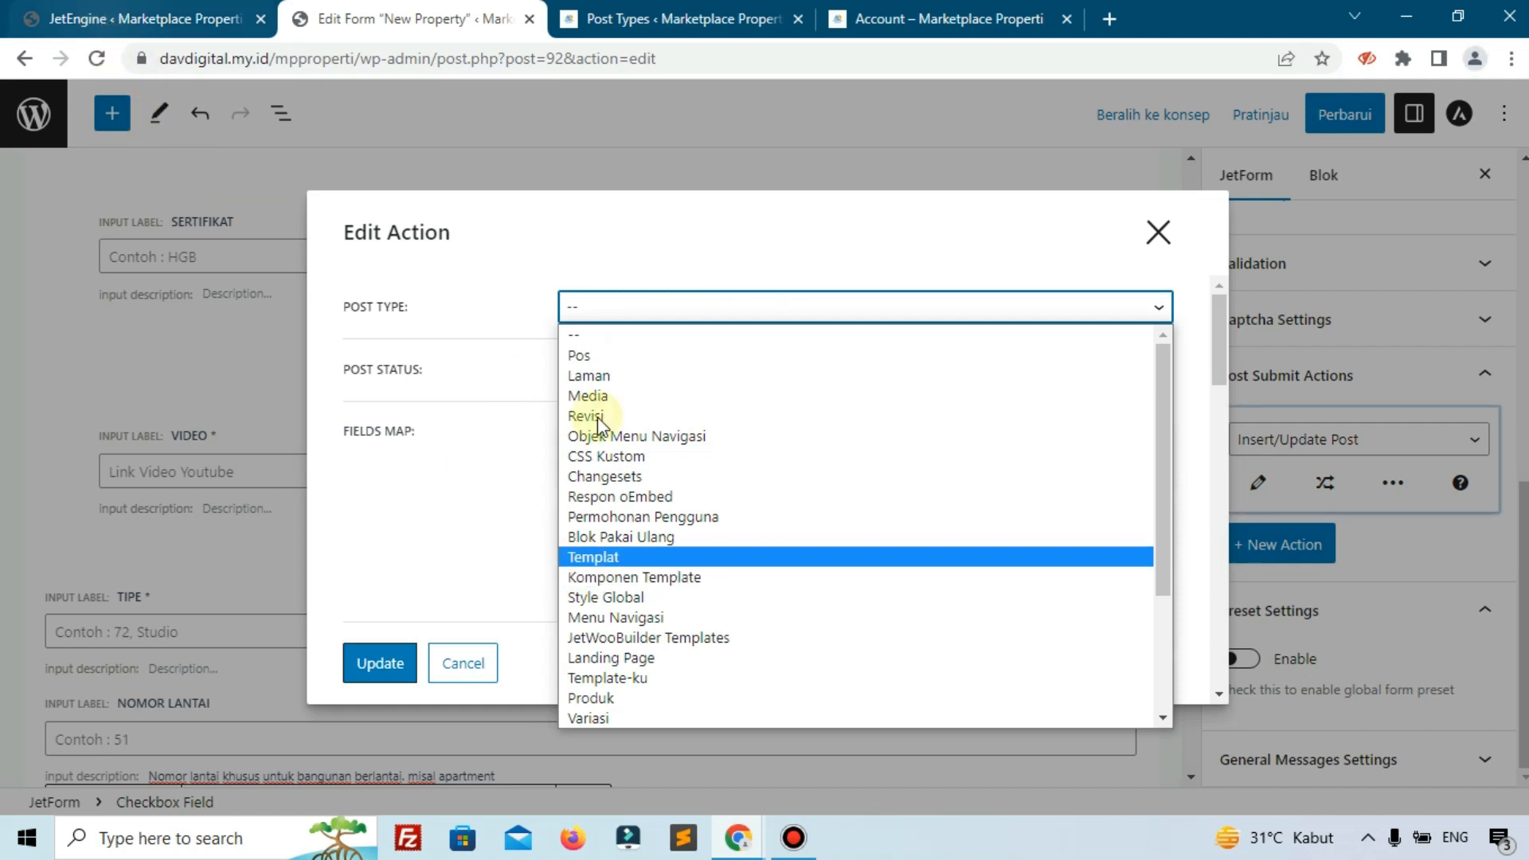
key(p)
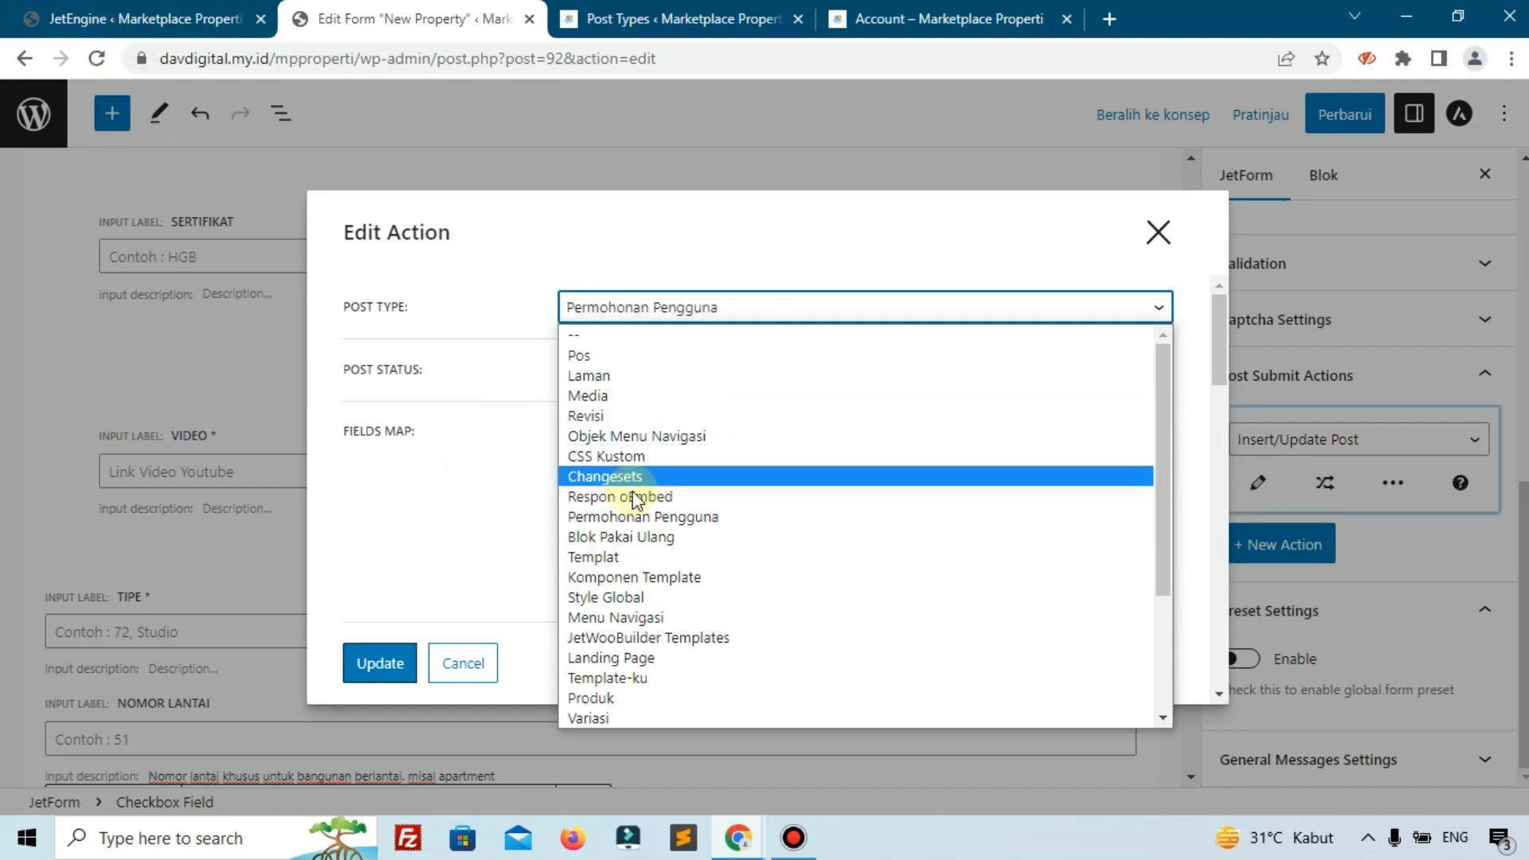
key(p)
scroll(687, 608, down, 3)
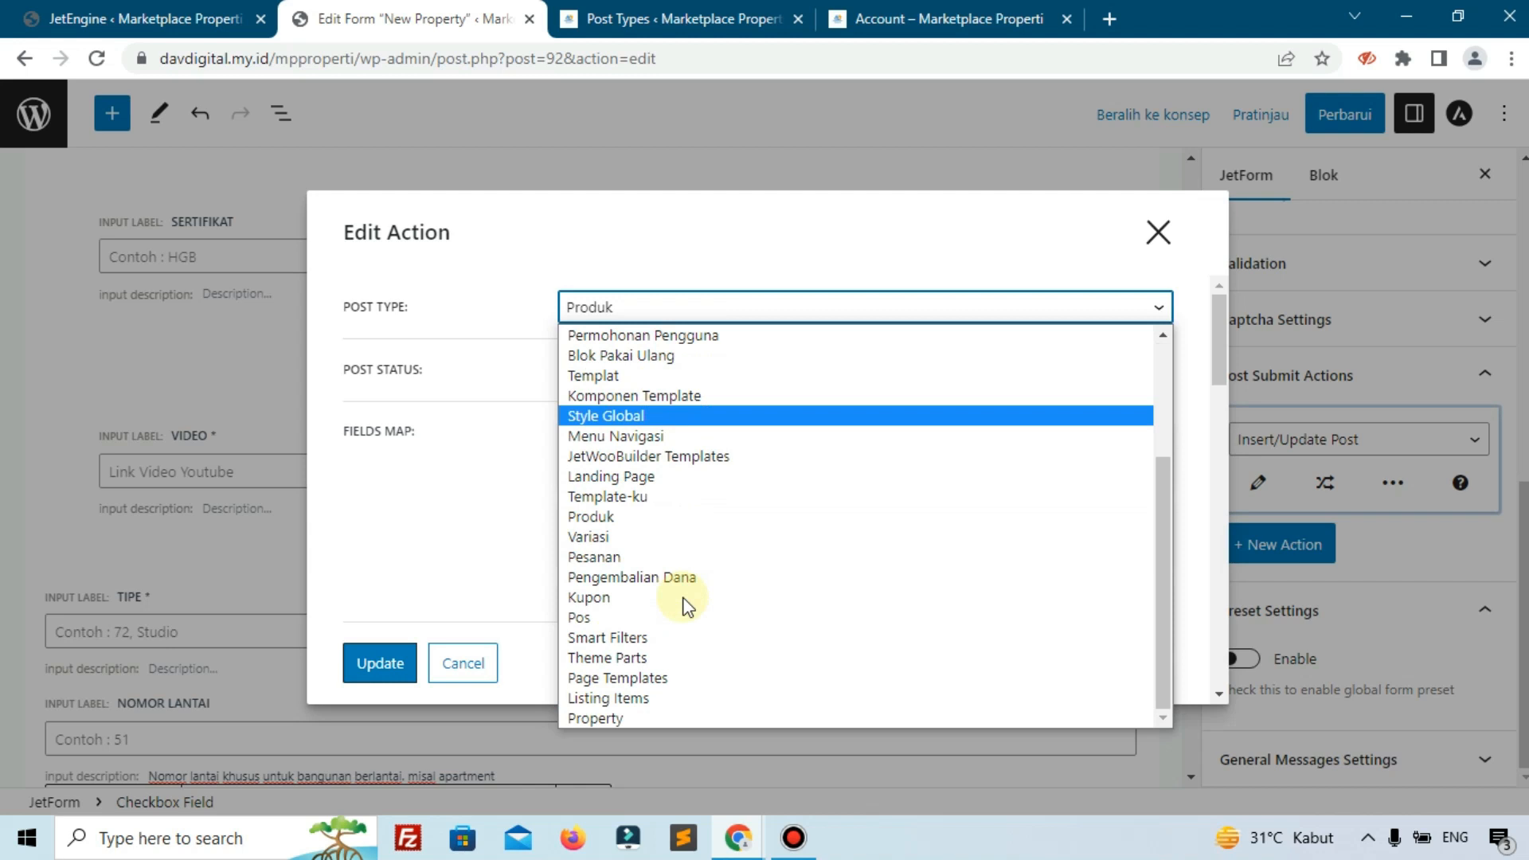
click(622, 717)
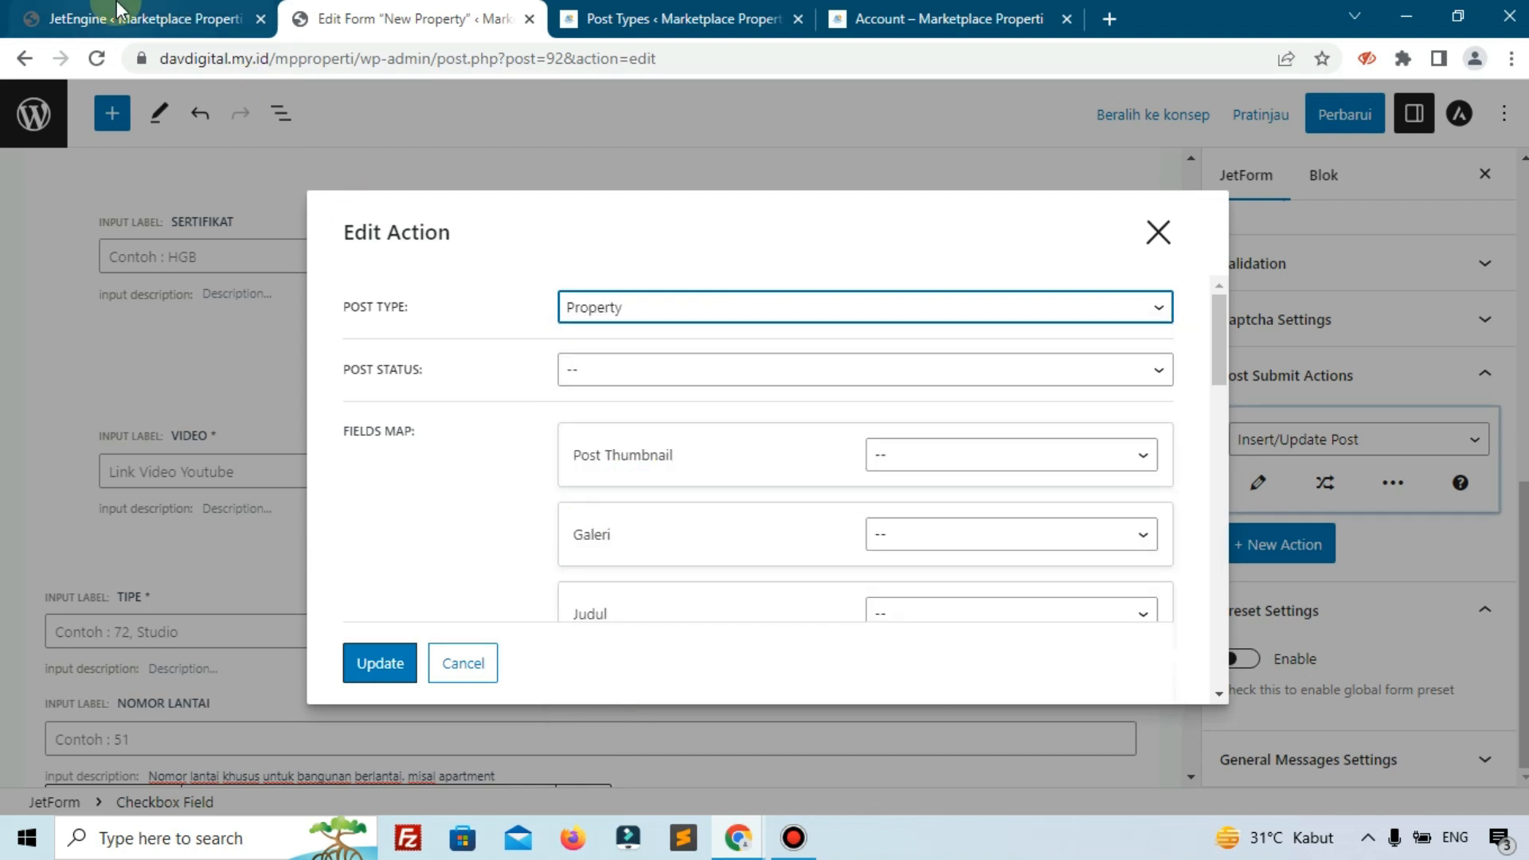
Look over the JetEngine admin page, then return to the form editor.
click(135, 18)
scroll(64, 685, down, 3)
scroll(64, 706, down, 3)
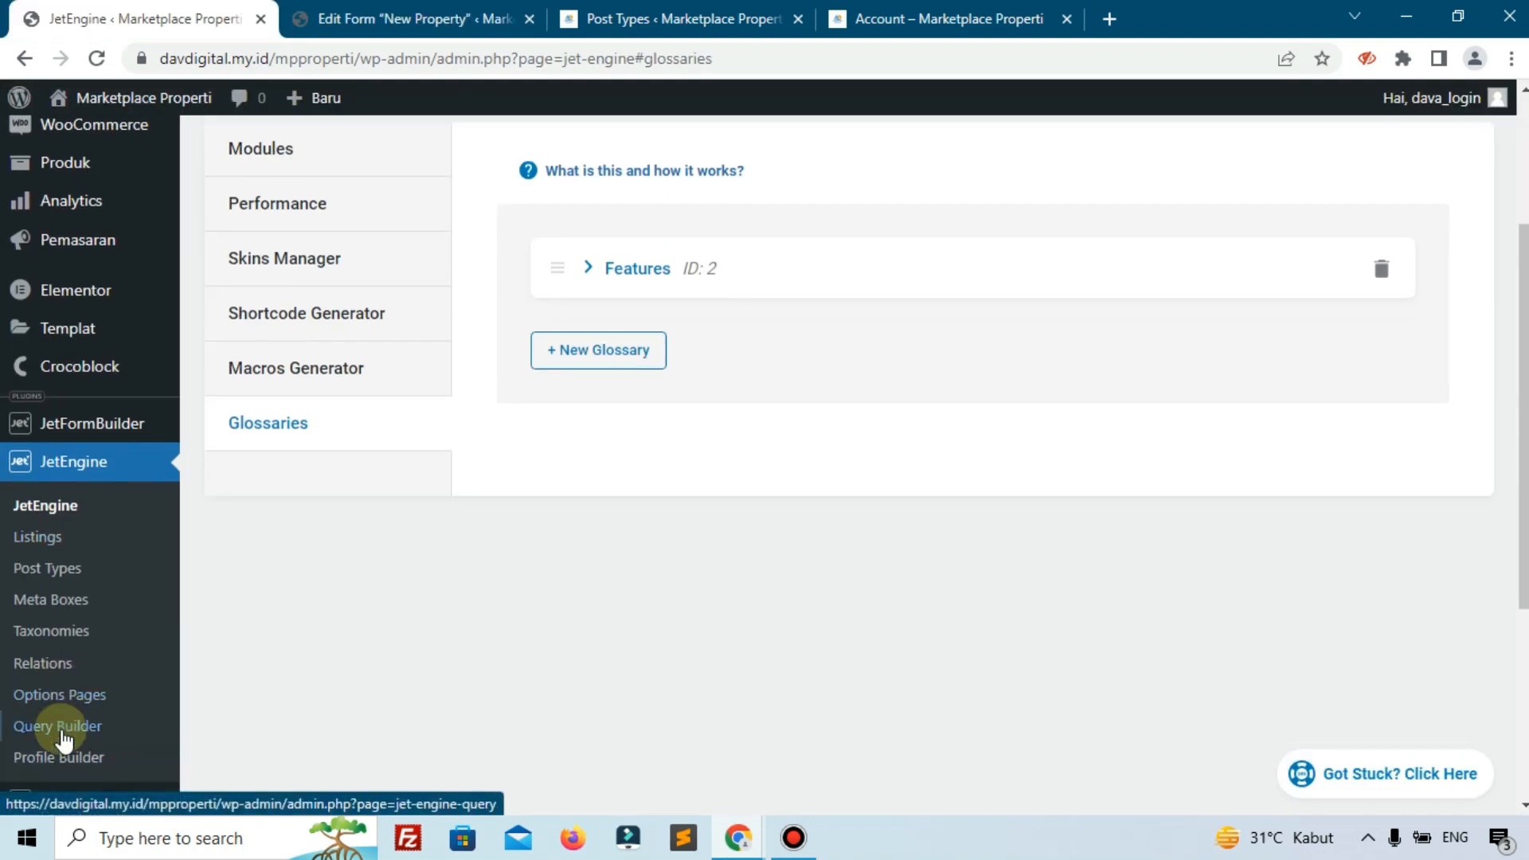
mouse_move(82, 657)
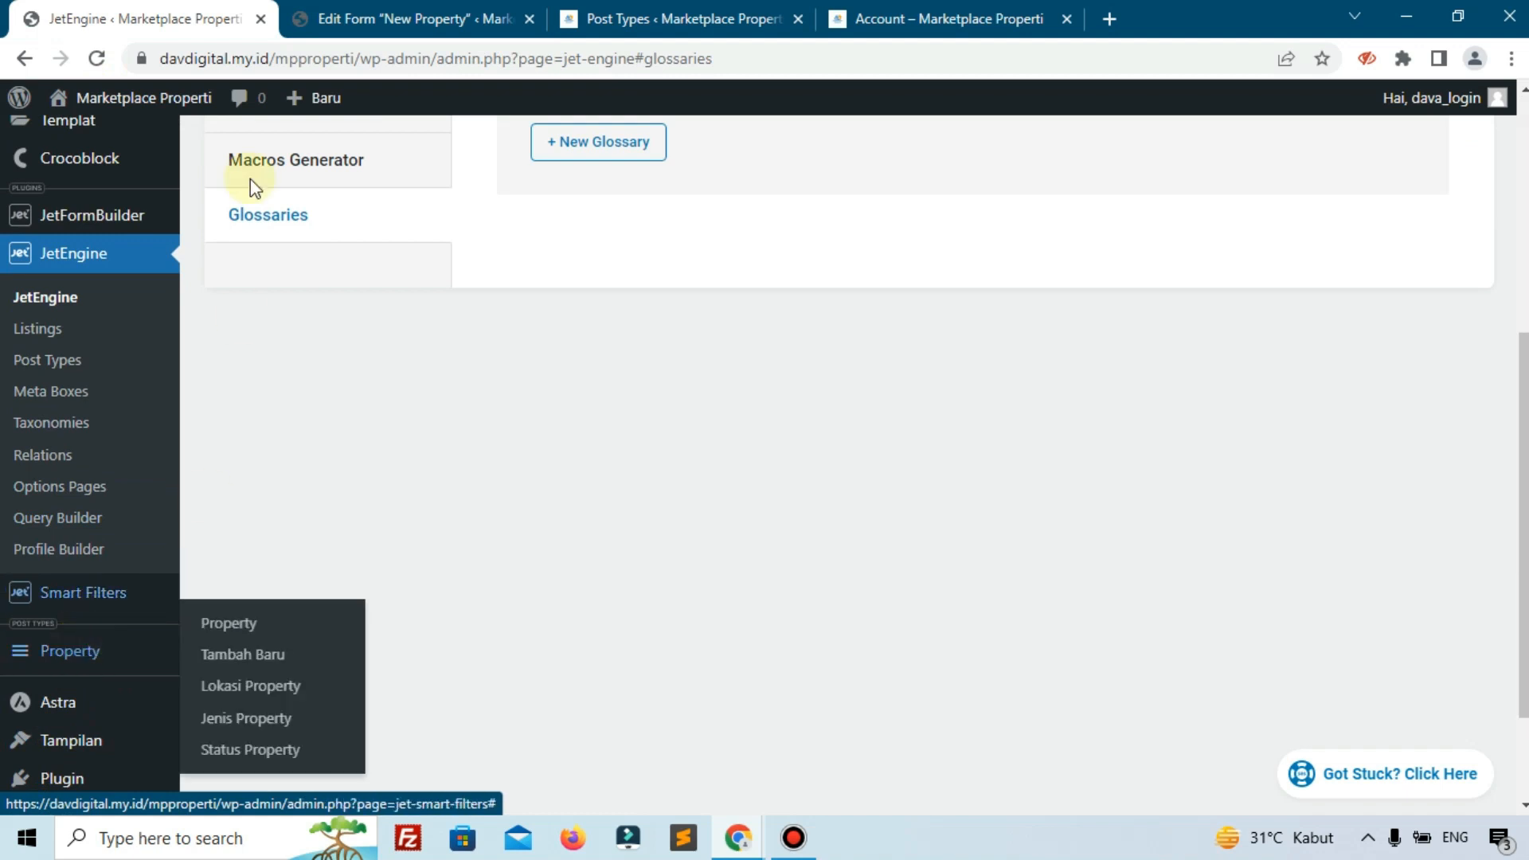
click(406, 19)
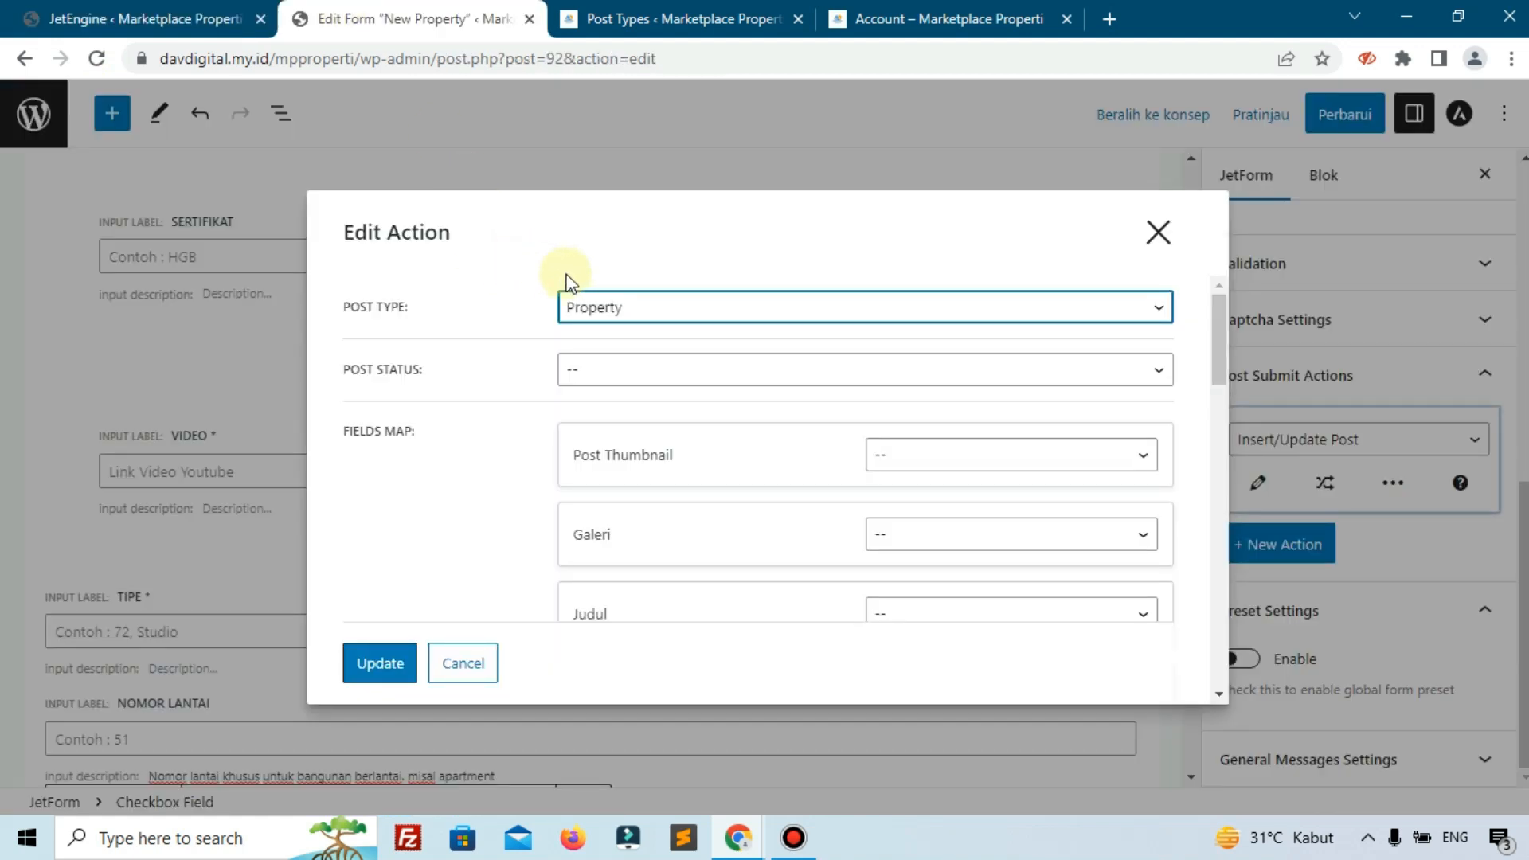
Set the Post Status to Menunggu Peninjauan.
click(589, 370)
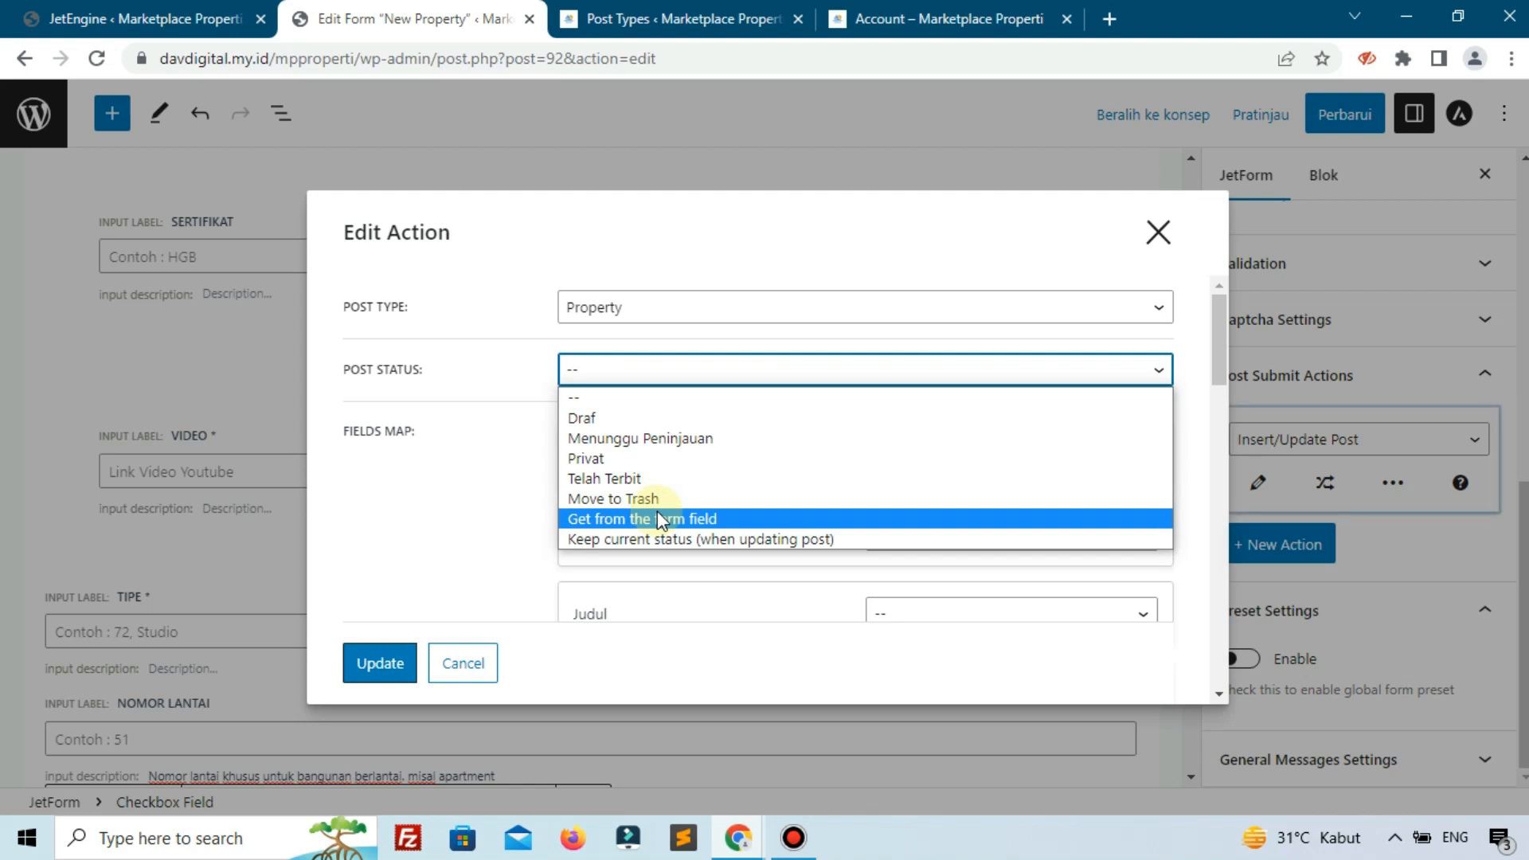
click(708, 439)
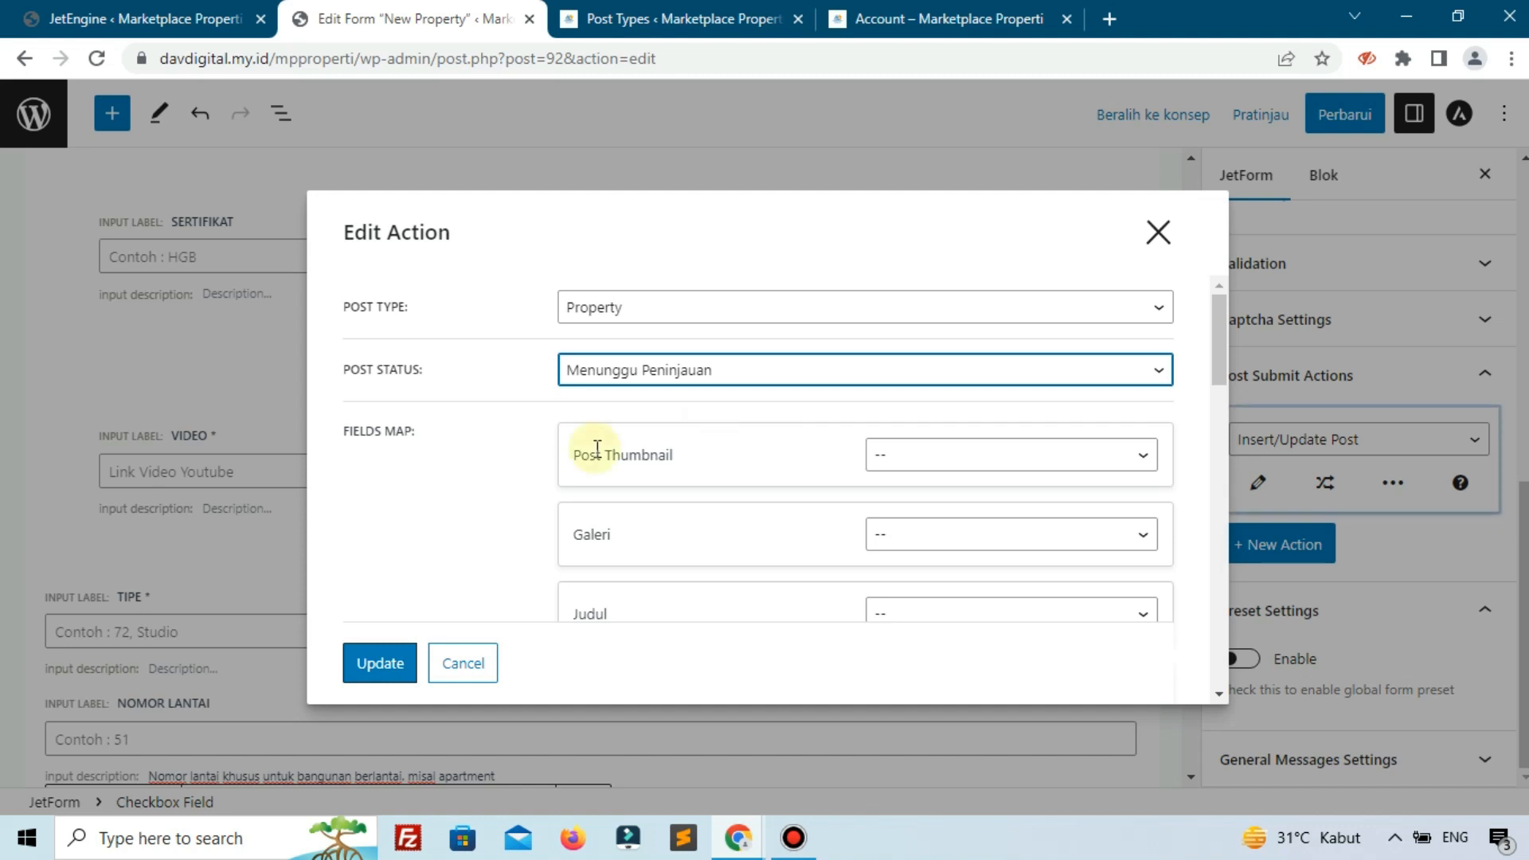
click(426, 555)
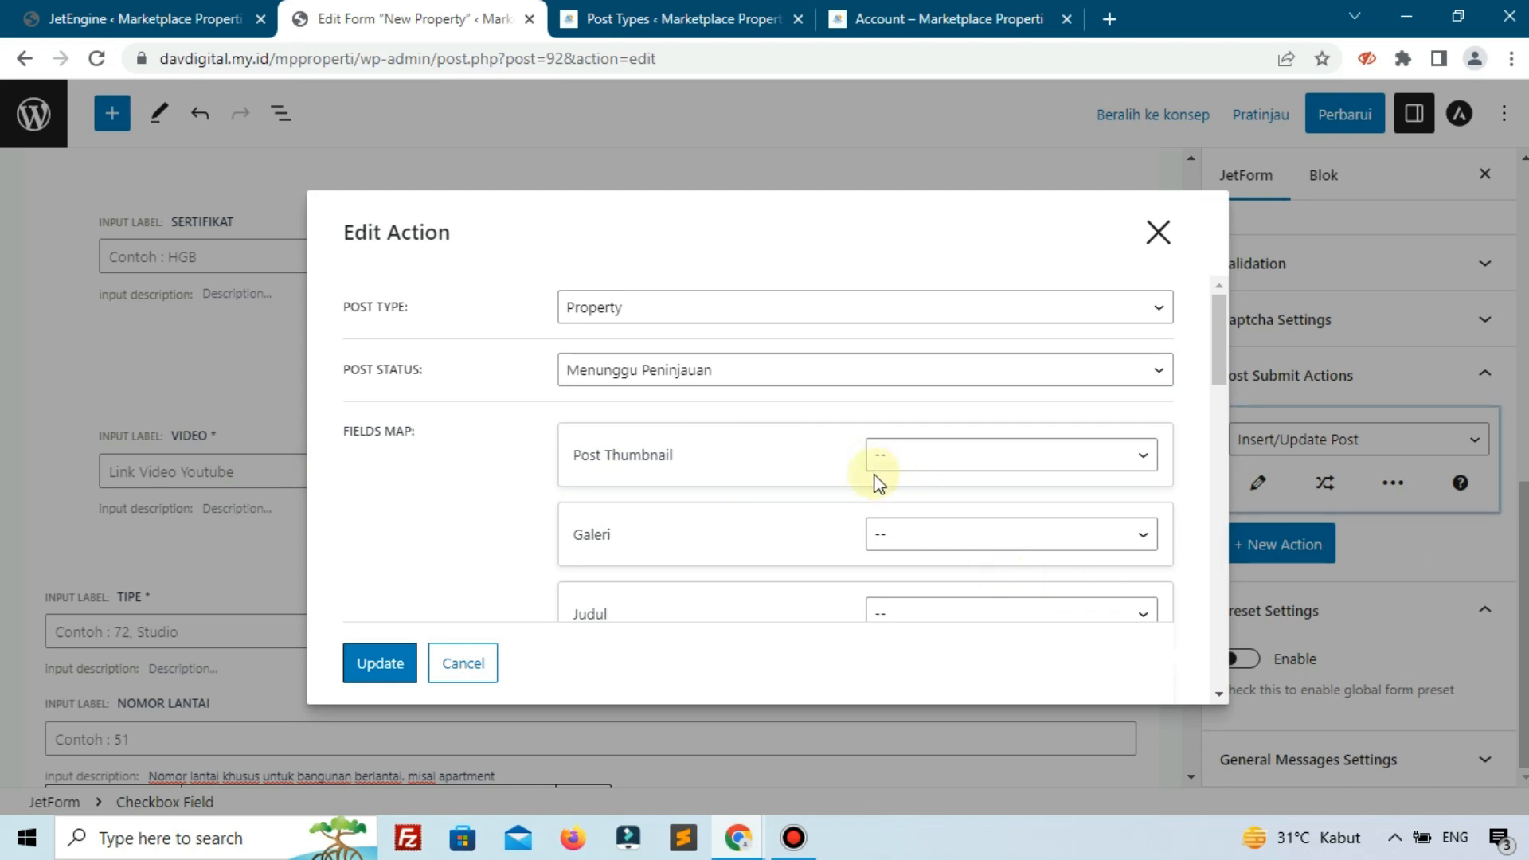
Open JetEngine's Post Types list, then return to the New Property form editor.
click(107, 6)
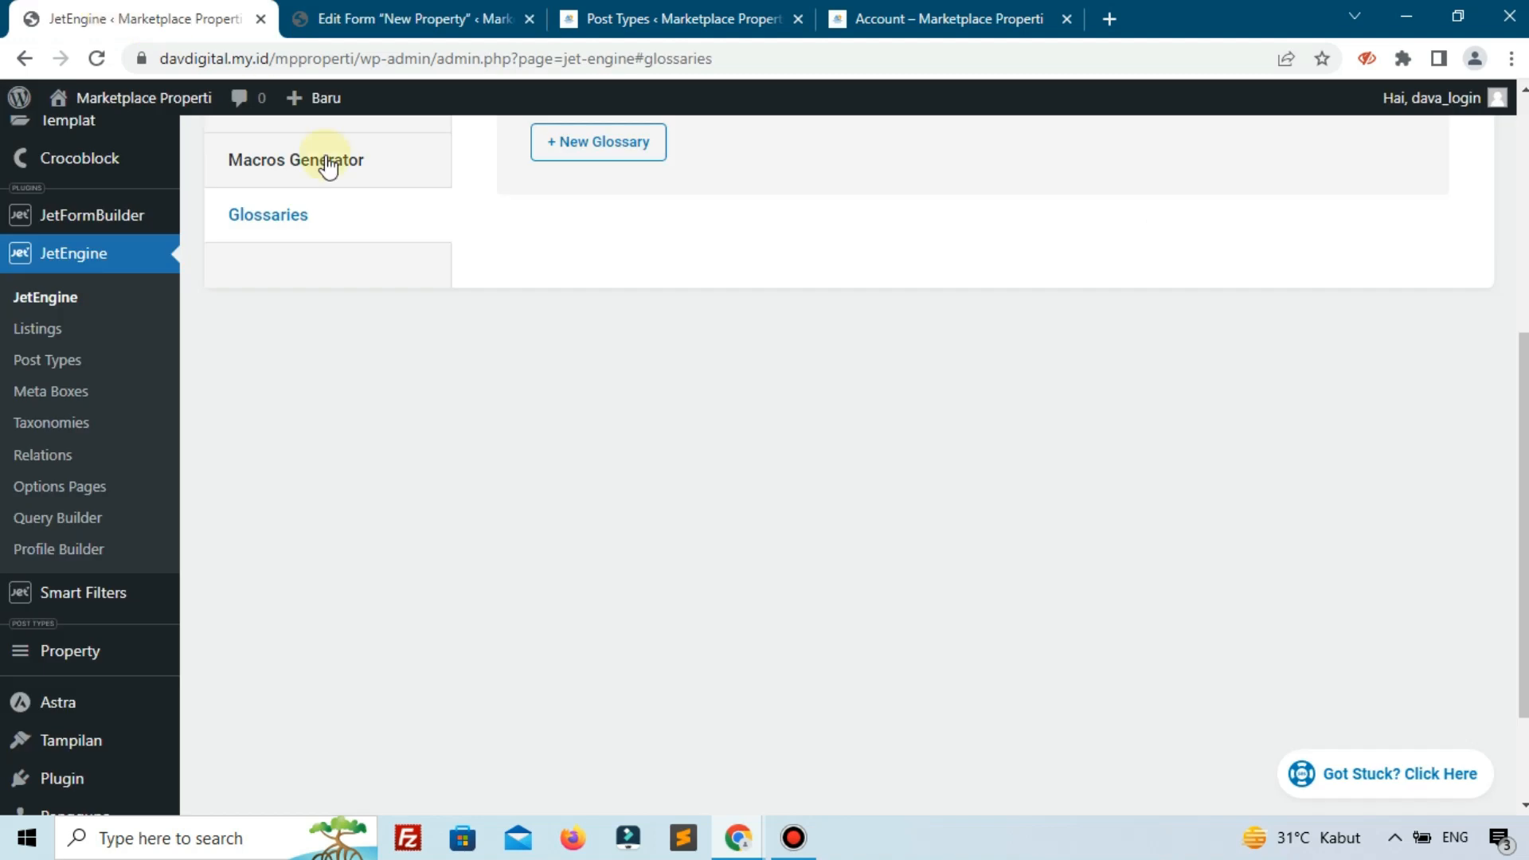
scroll(319, 403, up, 5)
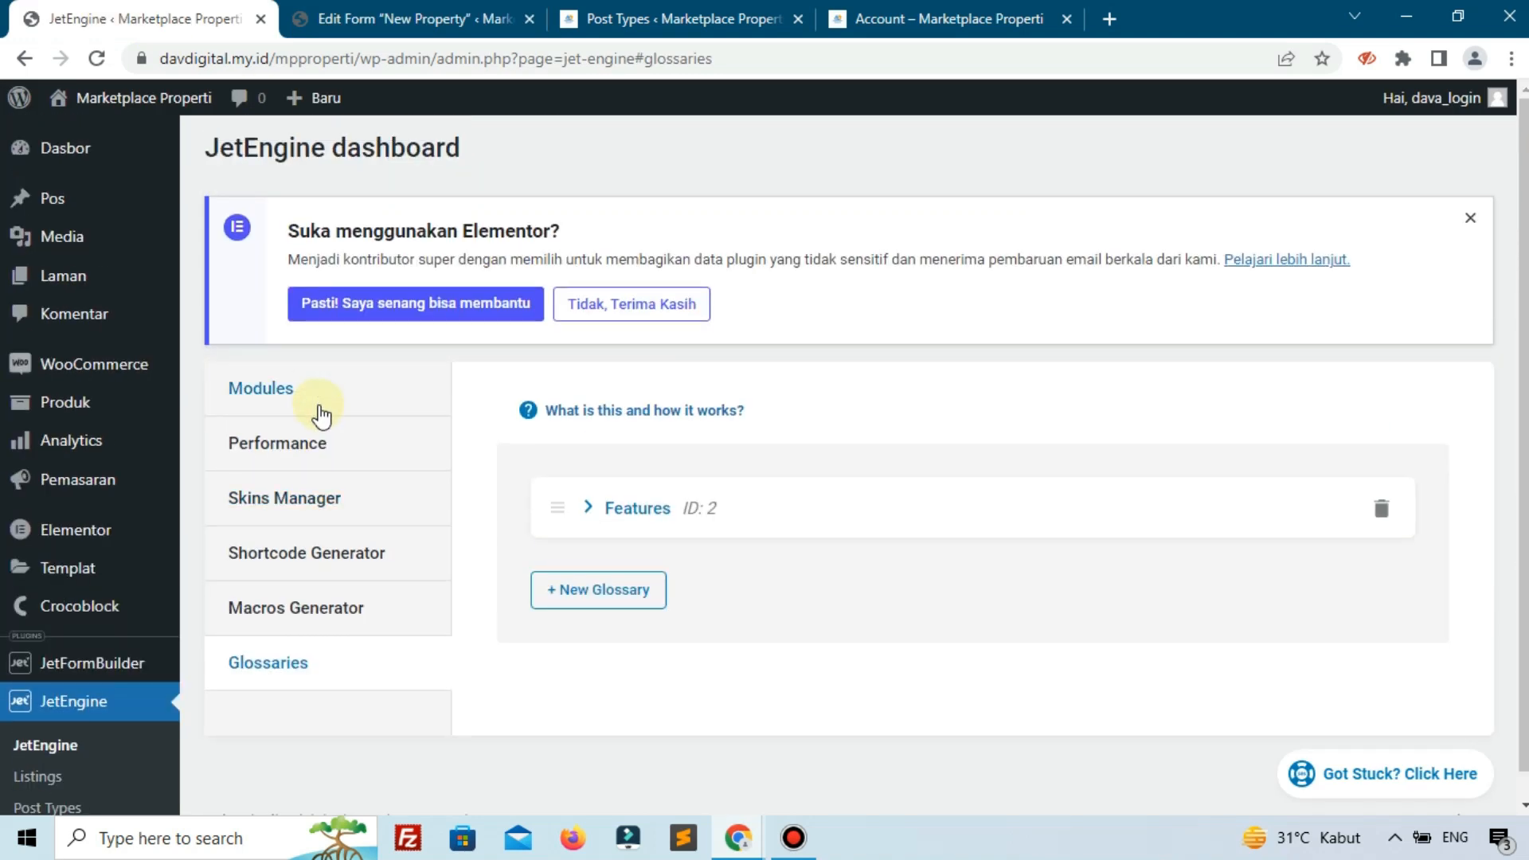
scroll(319, 410, down, 2)
scroll(171, 446, down, 5)
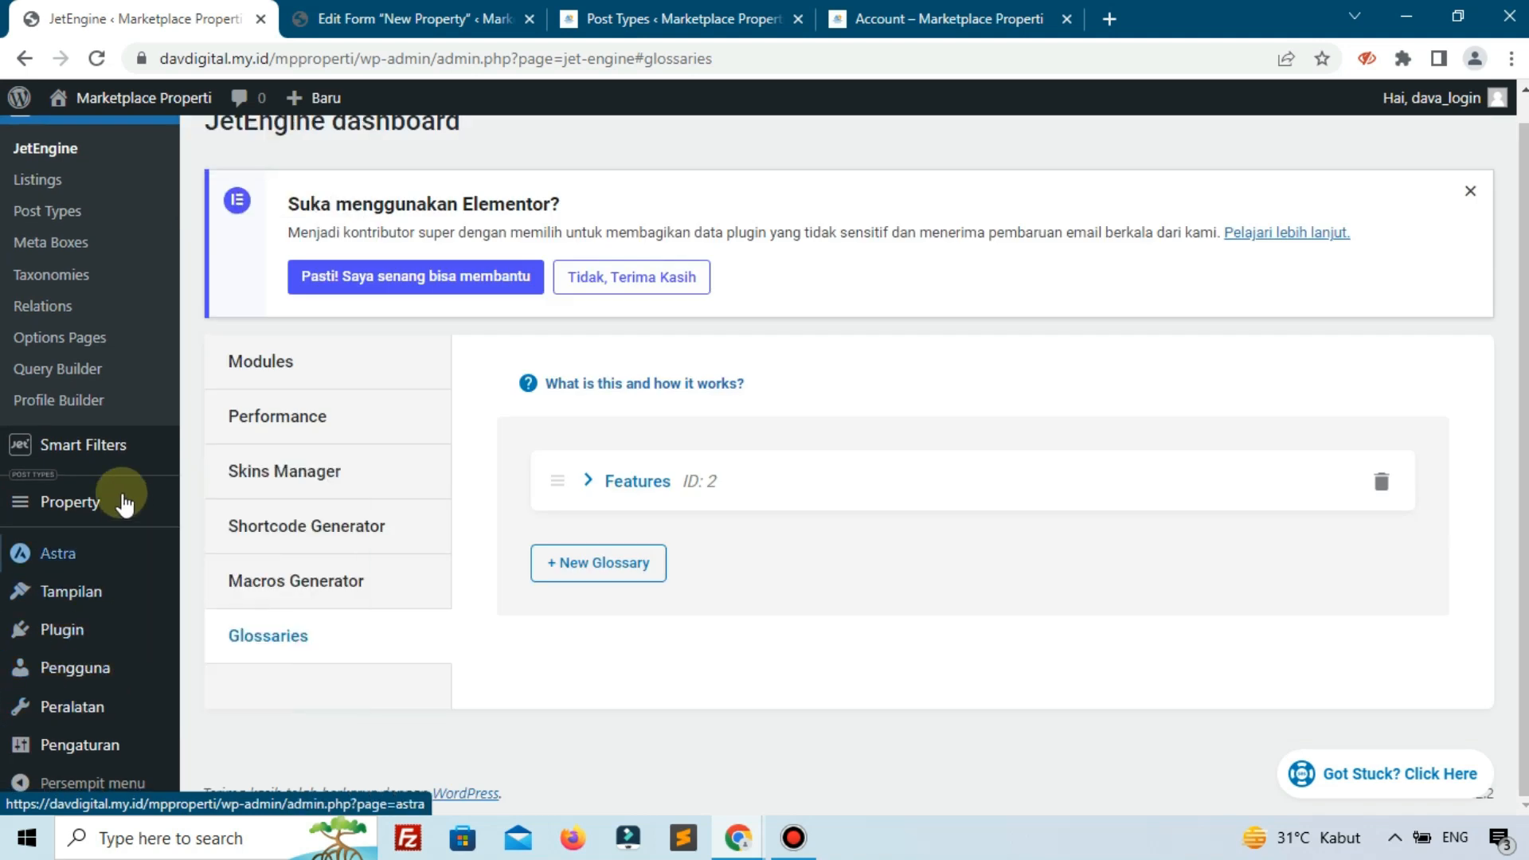
scroll(88, 430, up, 3)
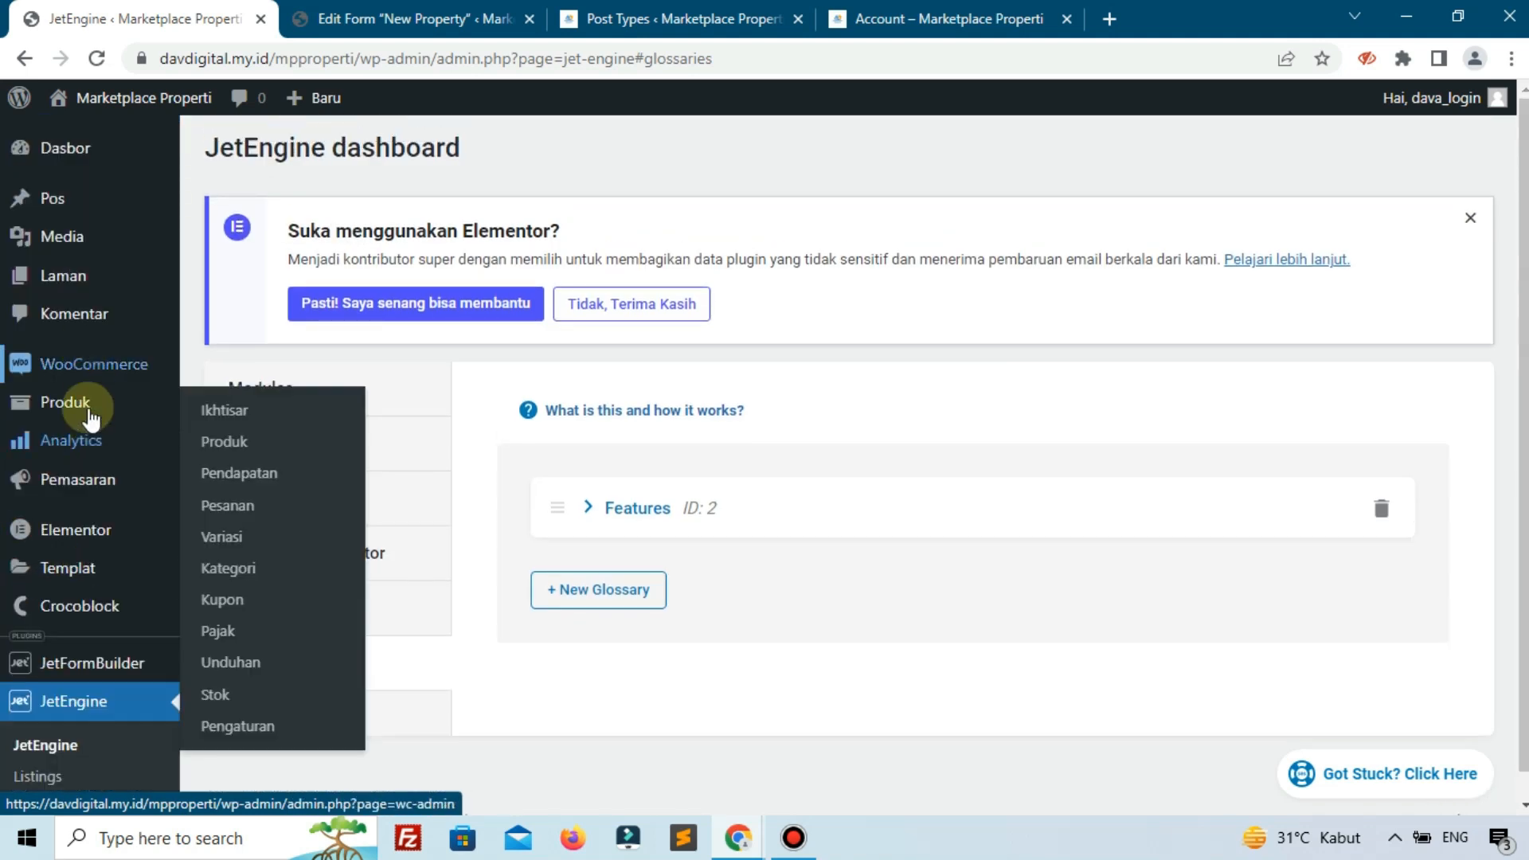
scroll(87, 538, down, 2)
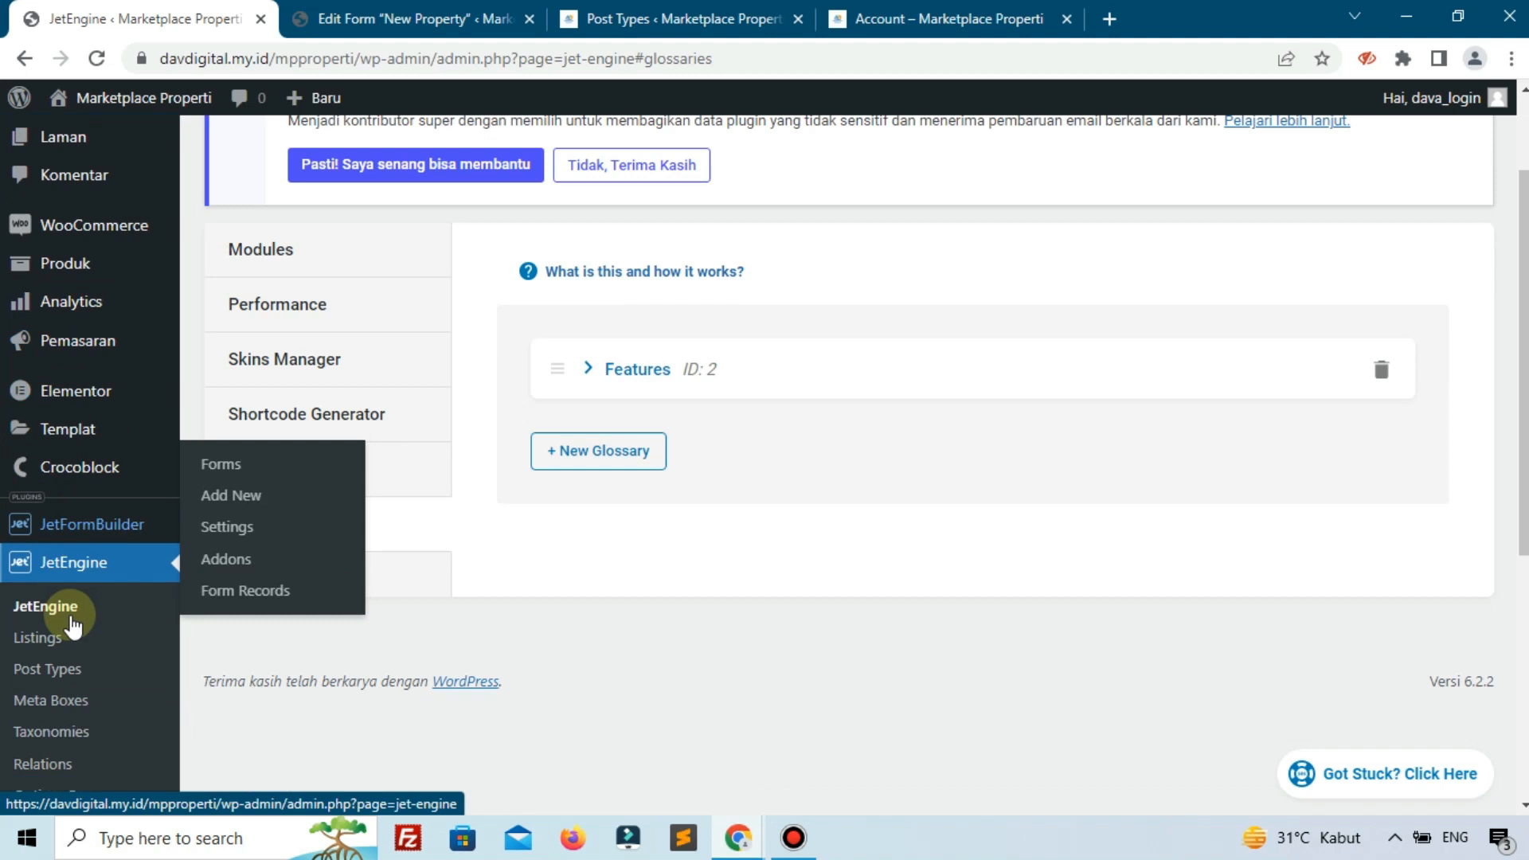
click(75, 671)
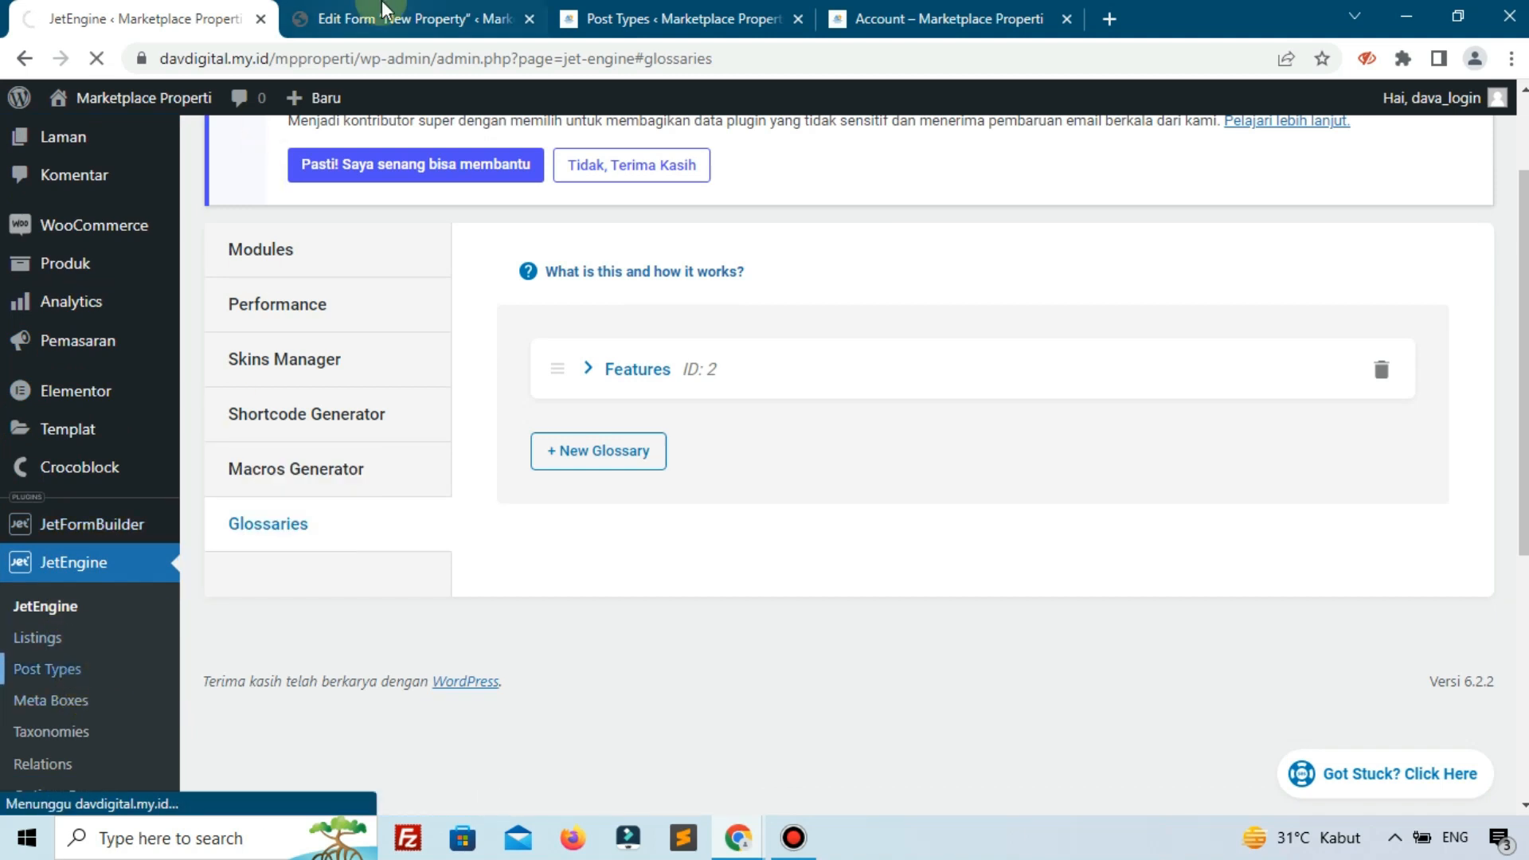
click(386, 16)
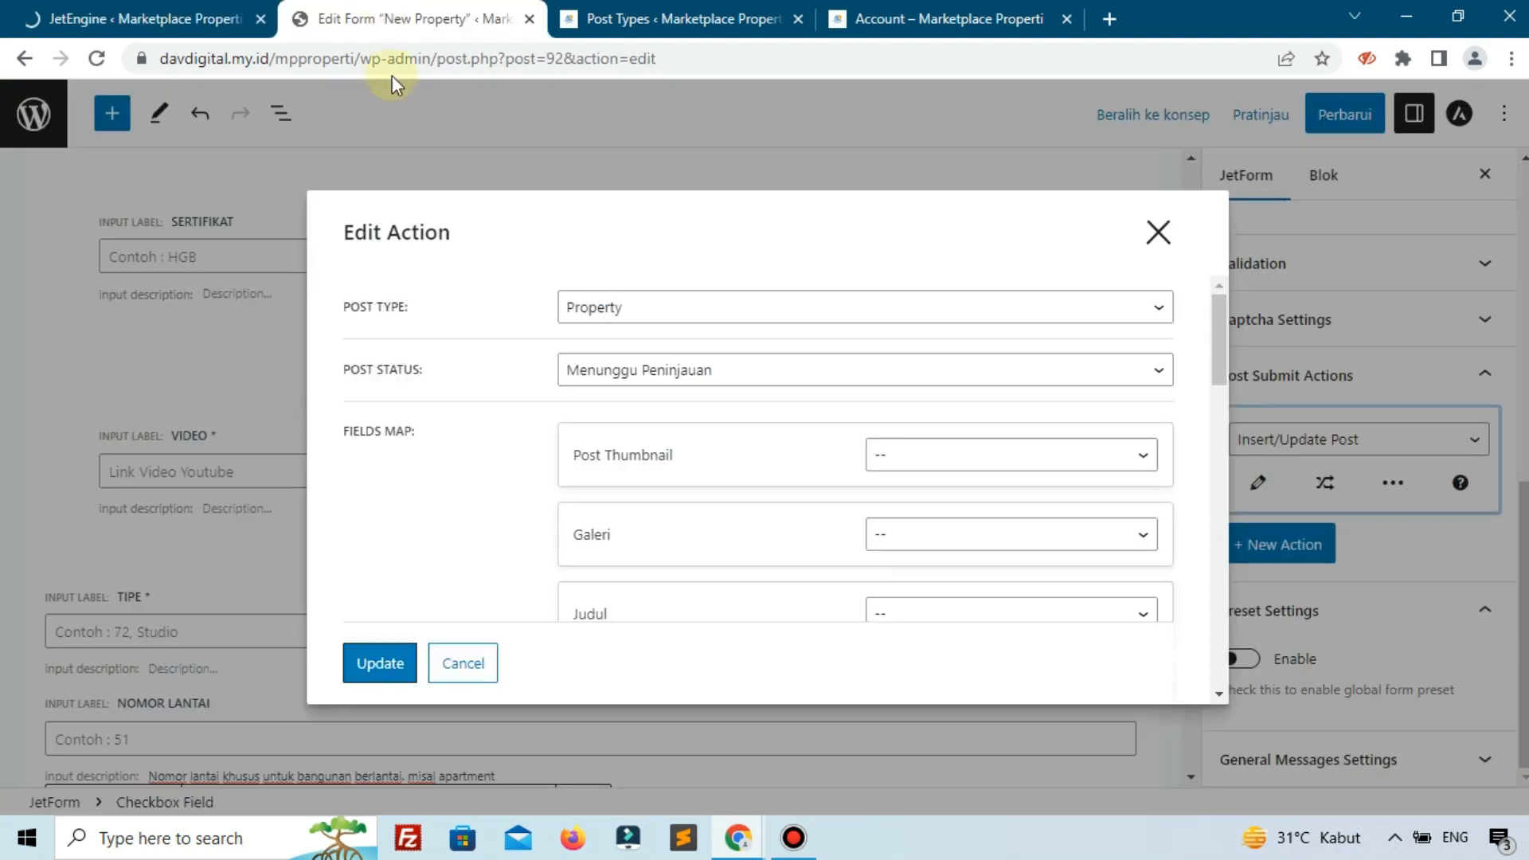
Map Post Thumbnail to Post Thumbnail and Galeri to Post Meta 'galeri'.
click(1005, 466)
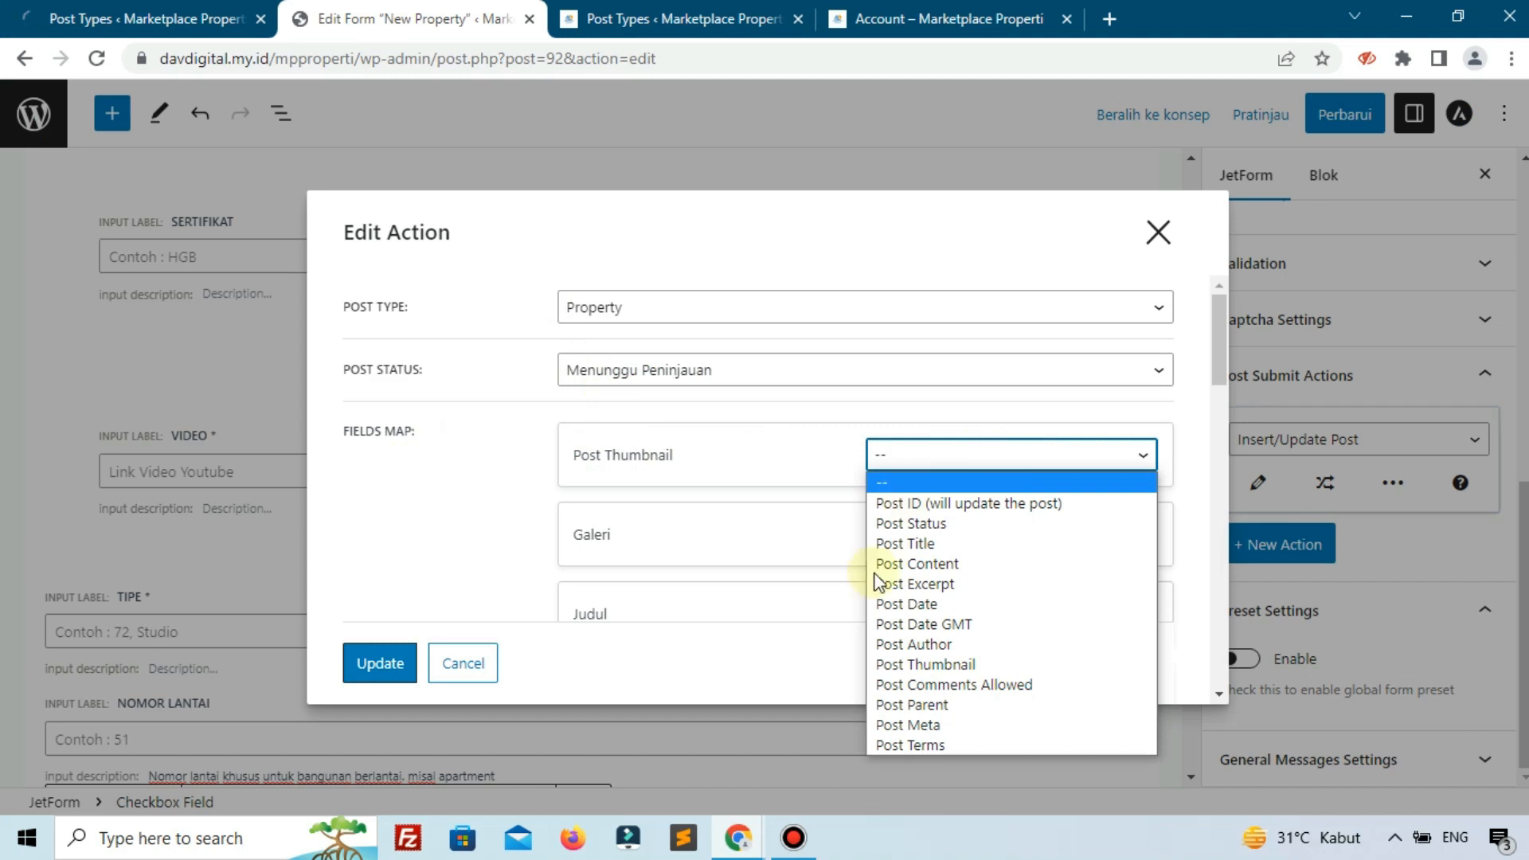
key(Down)
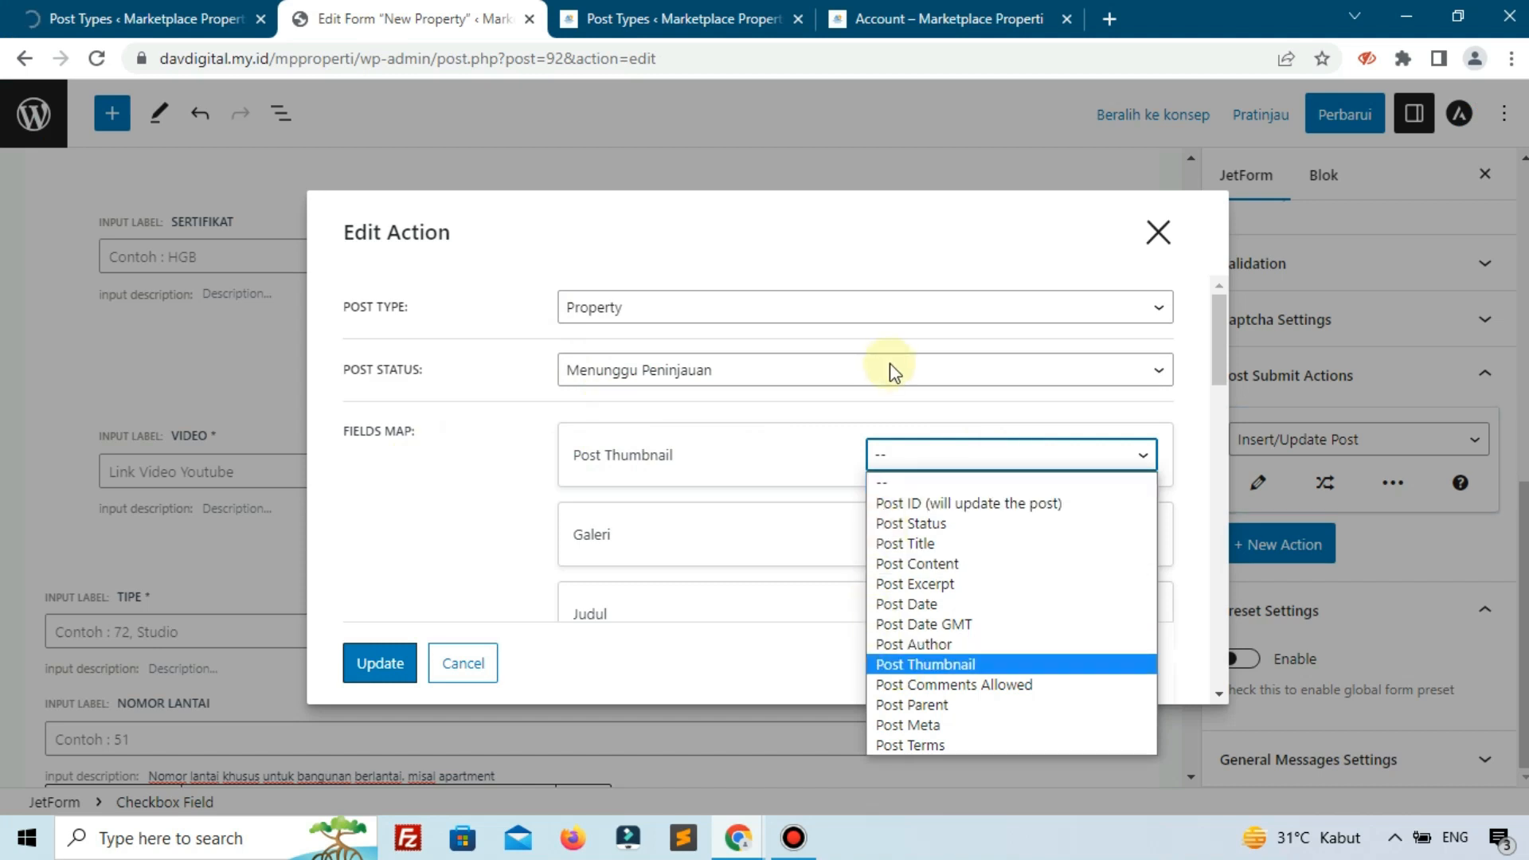
key(Escape)
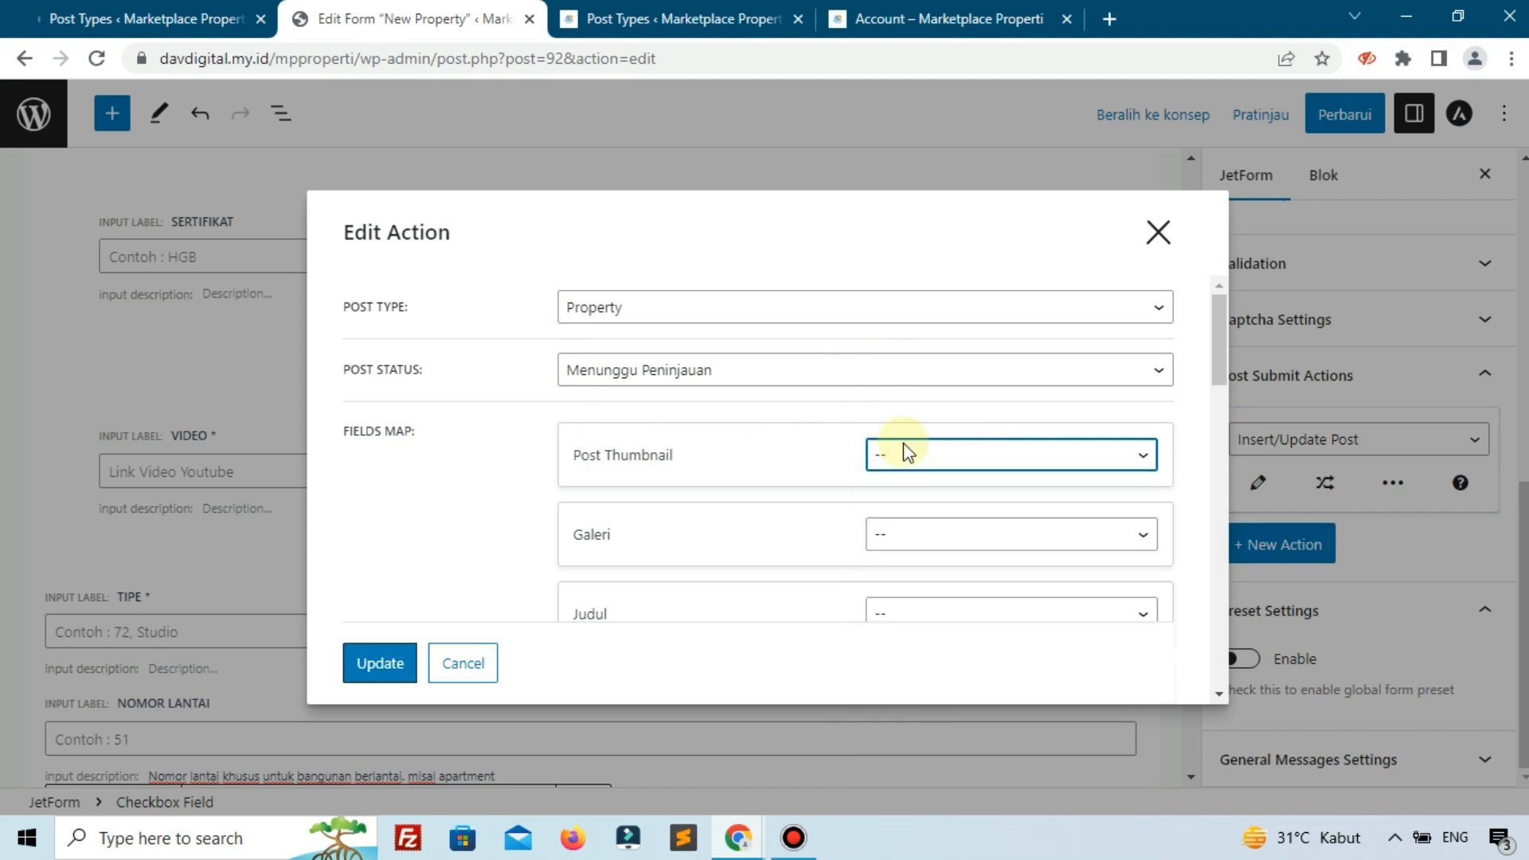
scroll(903, 442, down, 1)
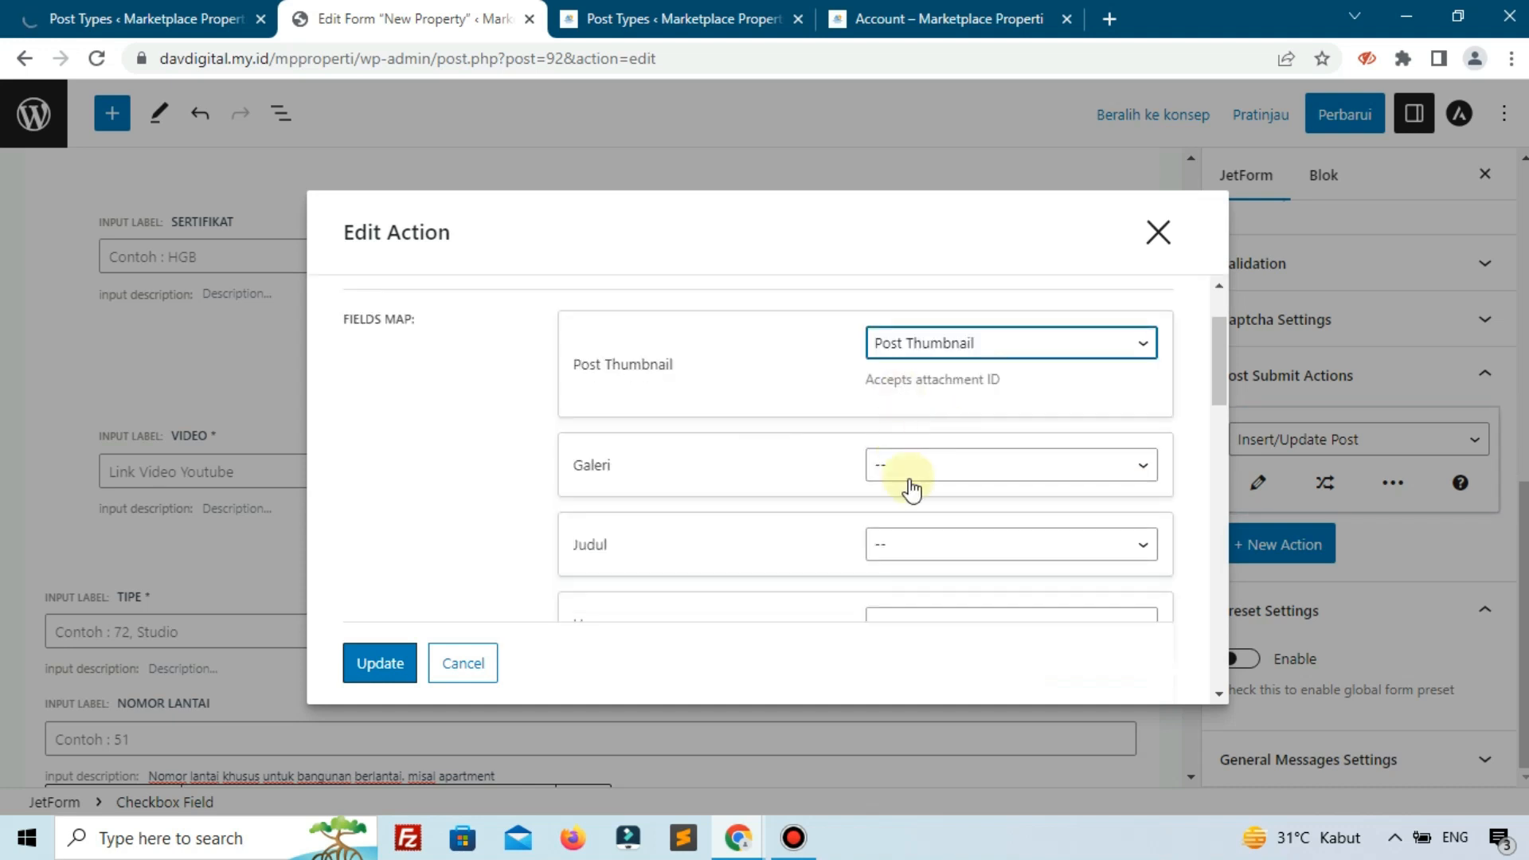
click(912, 470)
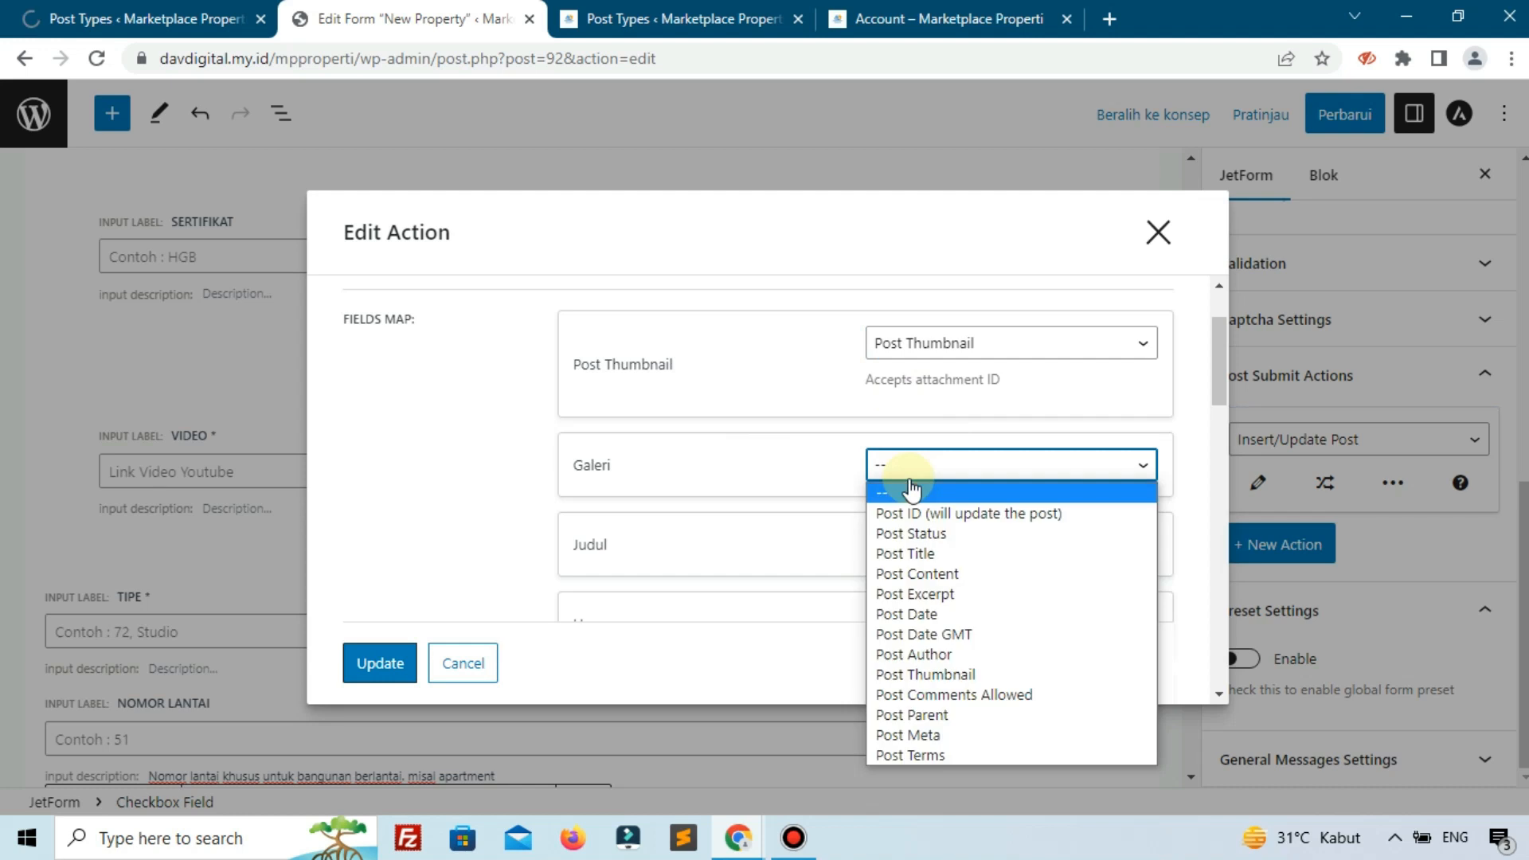
click(880, 733)
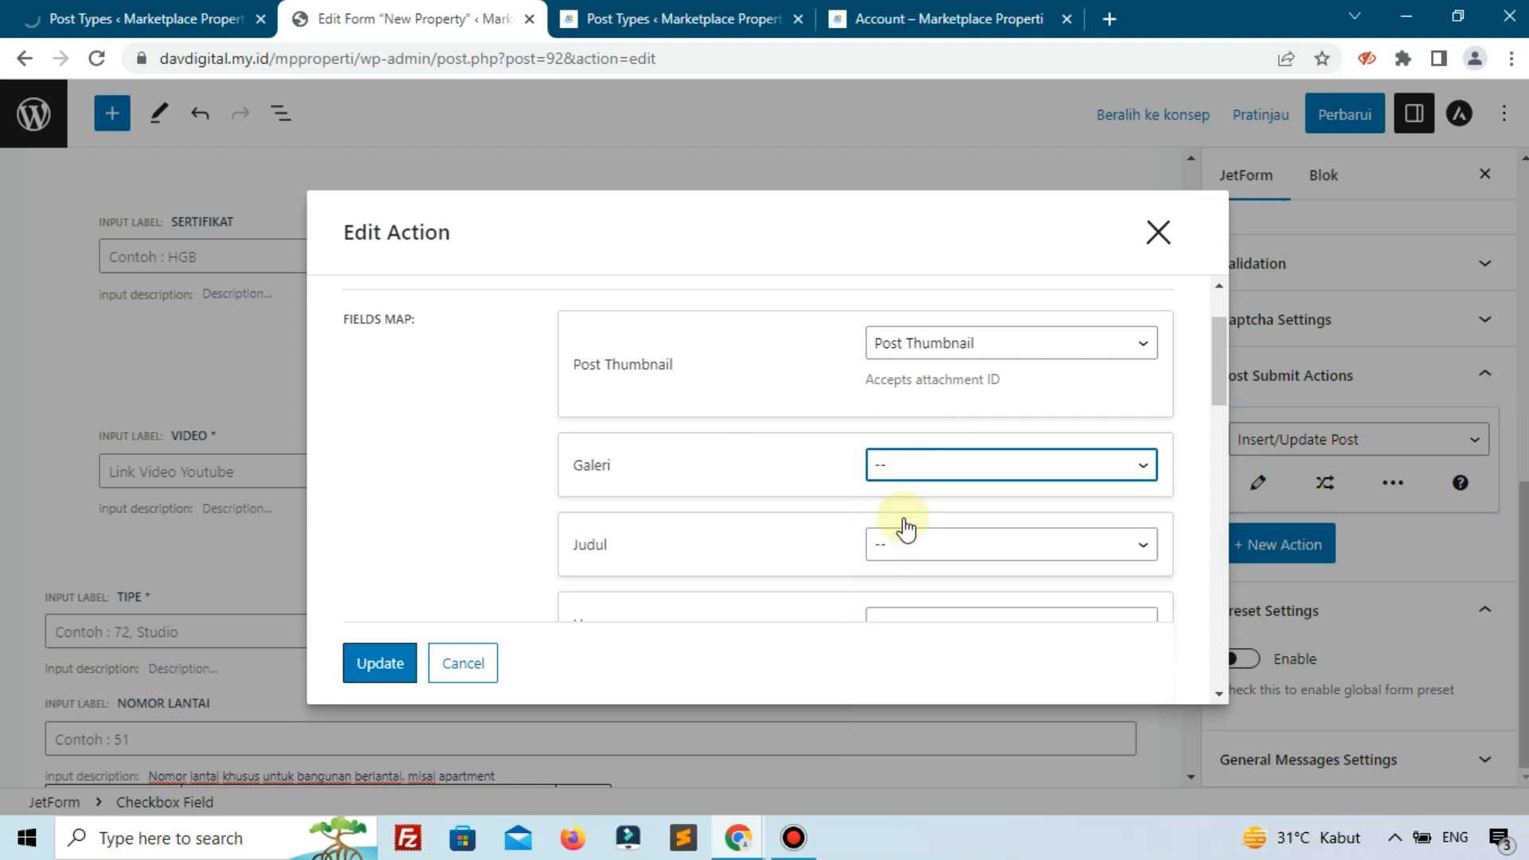
click(958, 502)
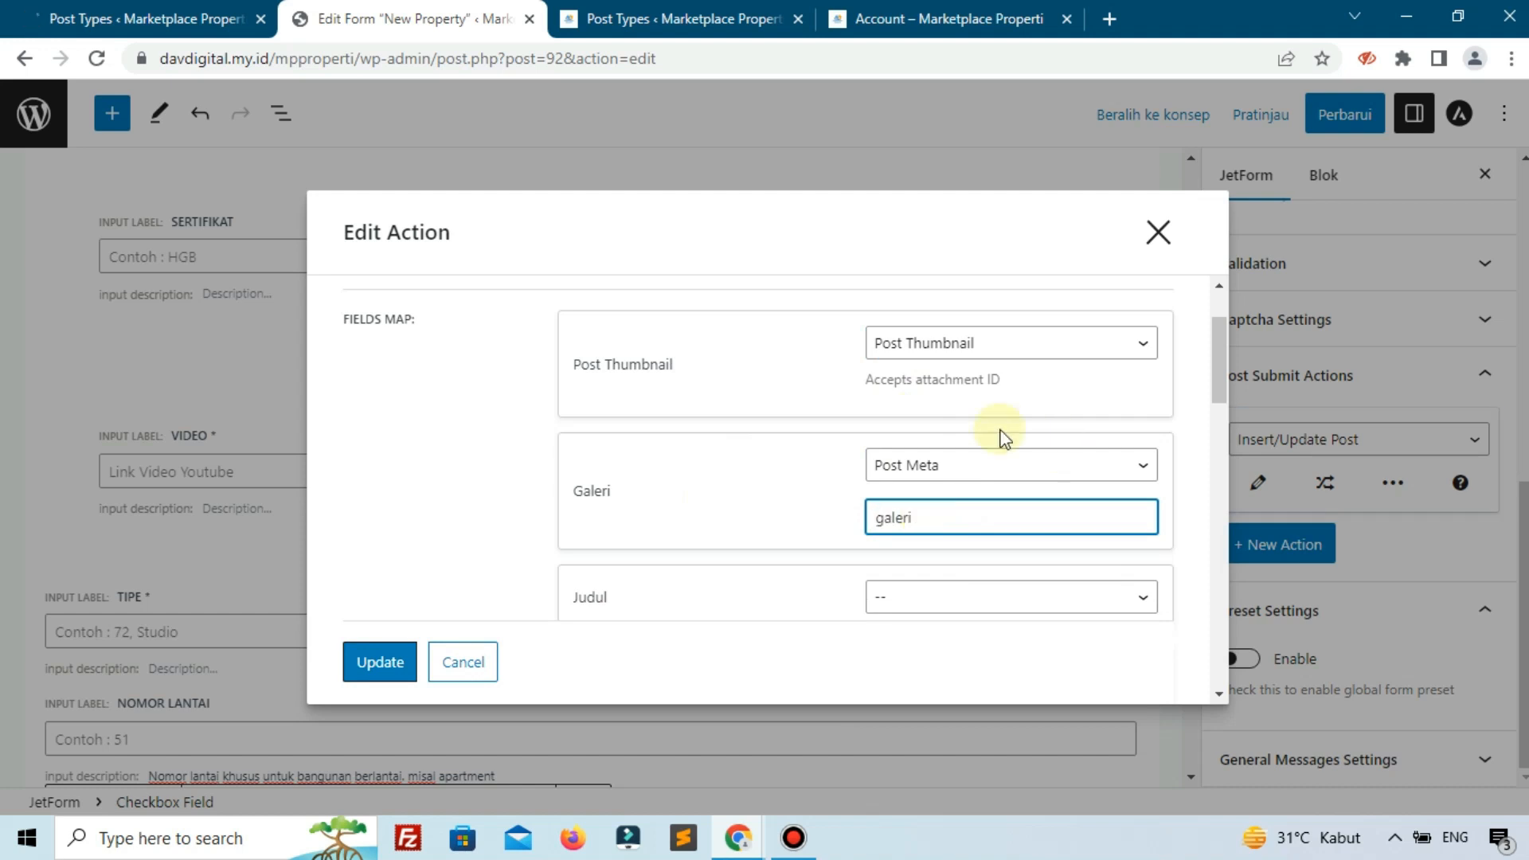
scroll(967, 452, down, 1)
scroll(967, 452, down, 1)
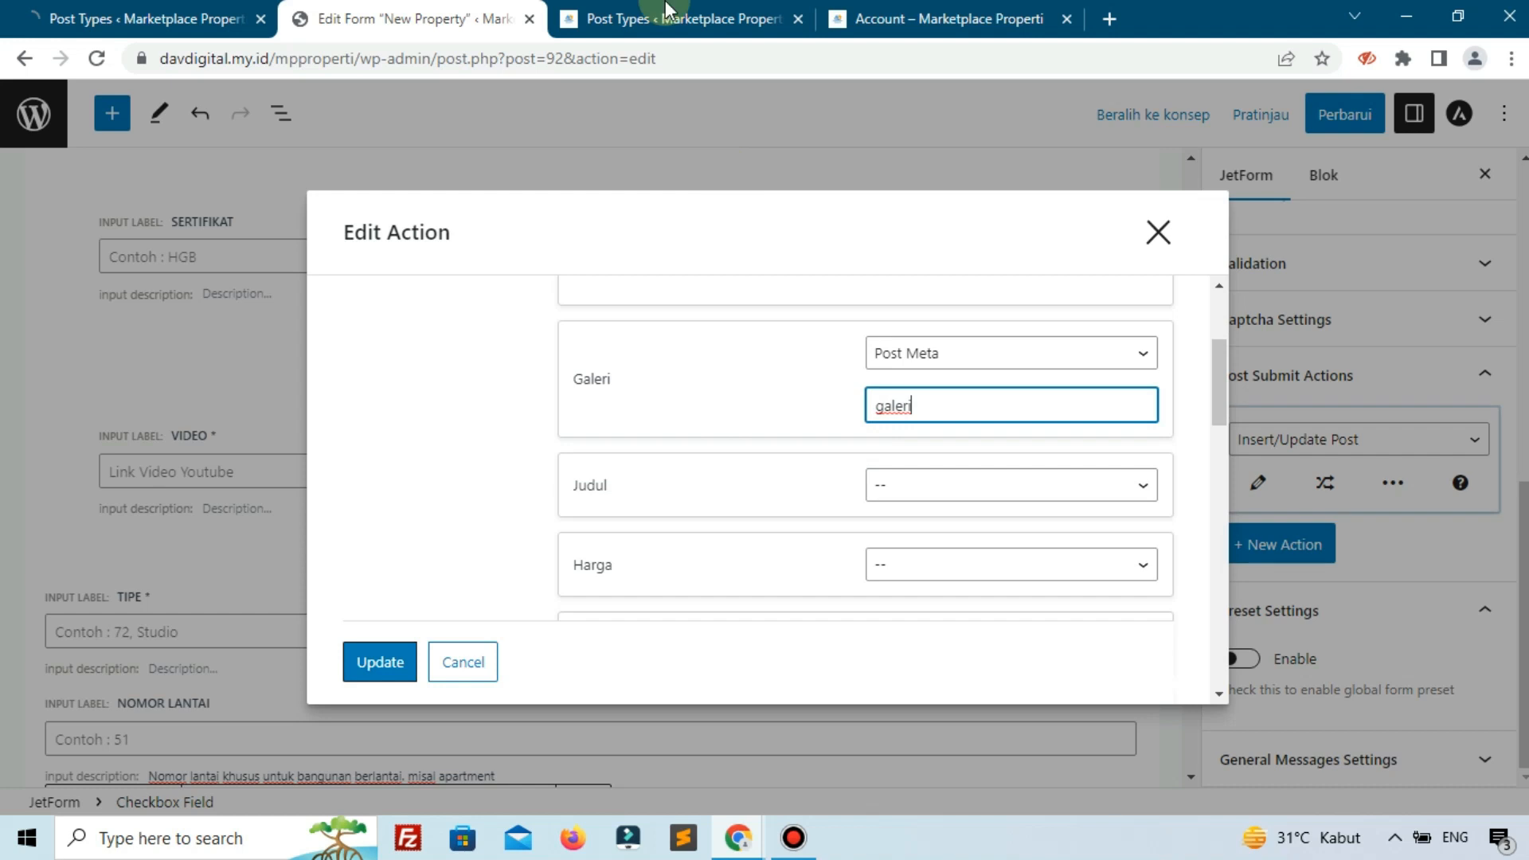
Close the extra post types and Account browser tabs.
click(717, 18)
click(799, 19)
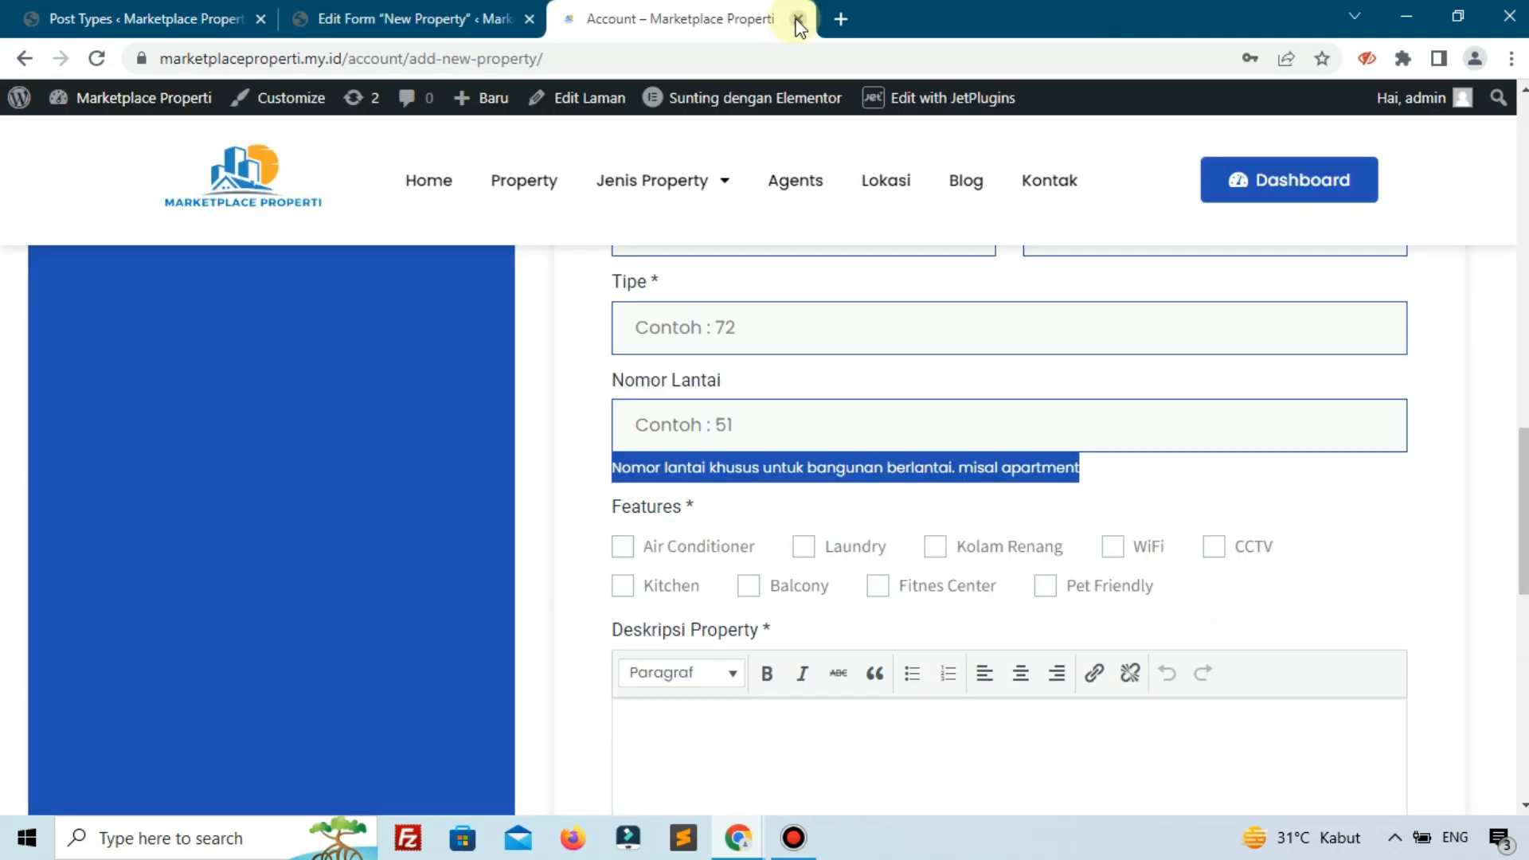
click(797, 19)
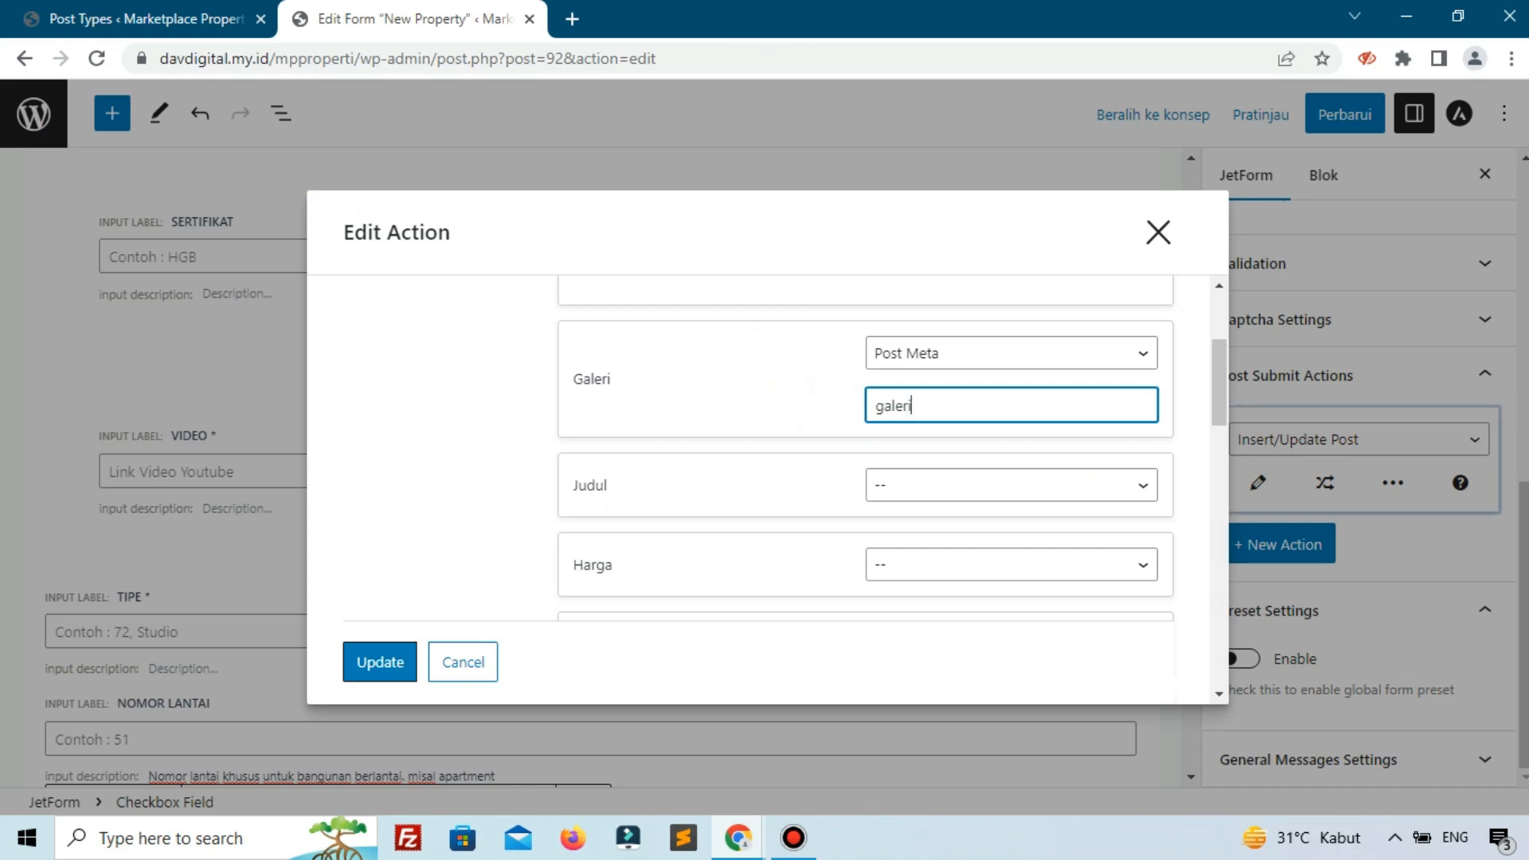
Map Judul to Post Title and Harga to Post Meta.
click(943, 490)
click(895, 573)
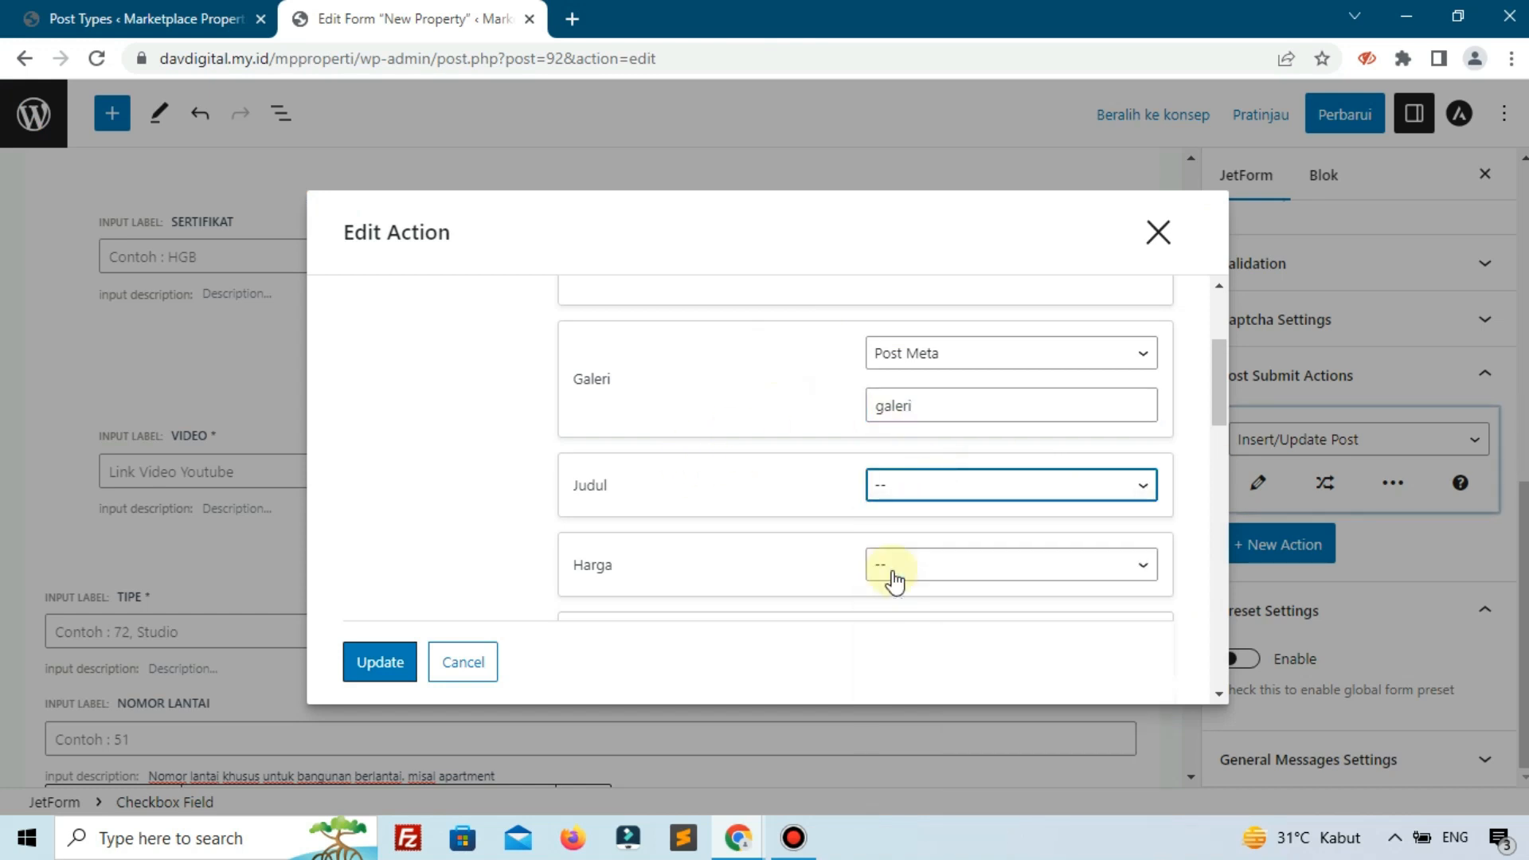
scroll(796, 481, down, 2)
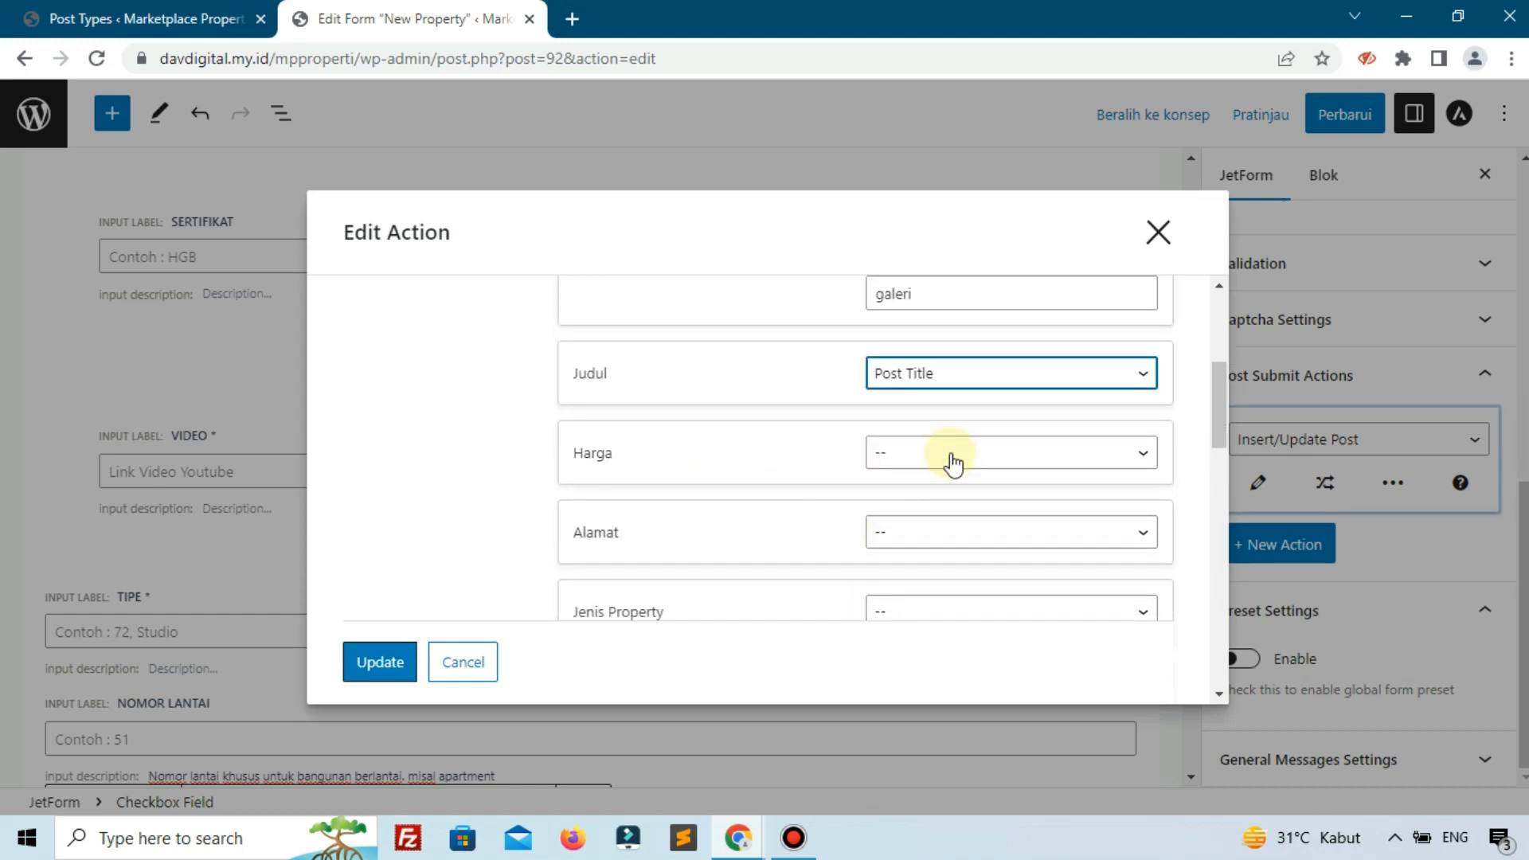
click(950, 457)
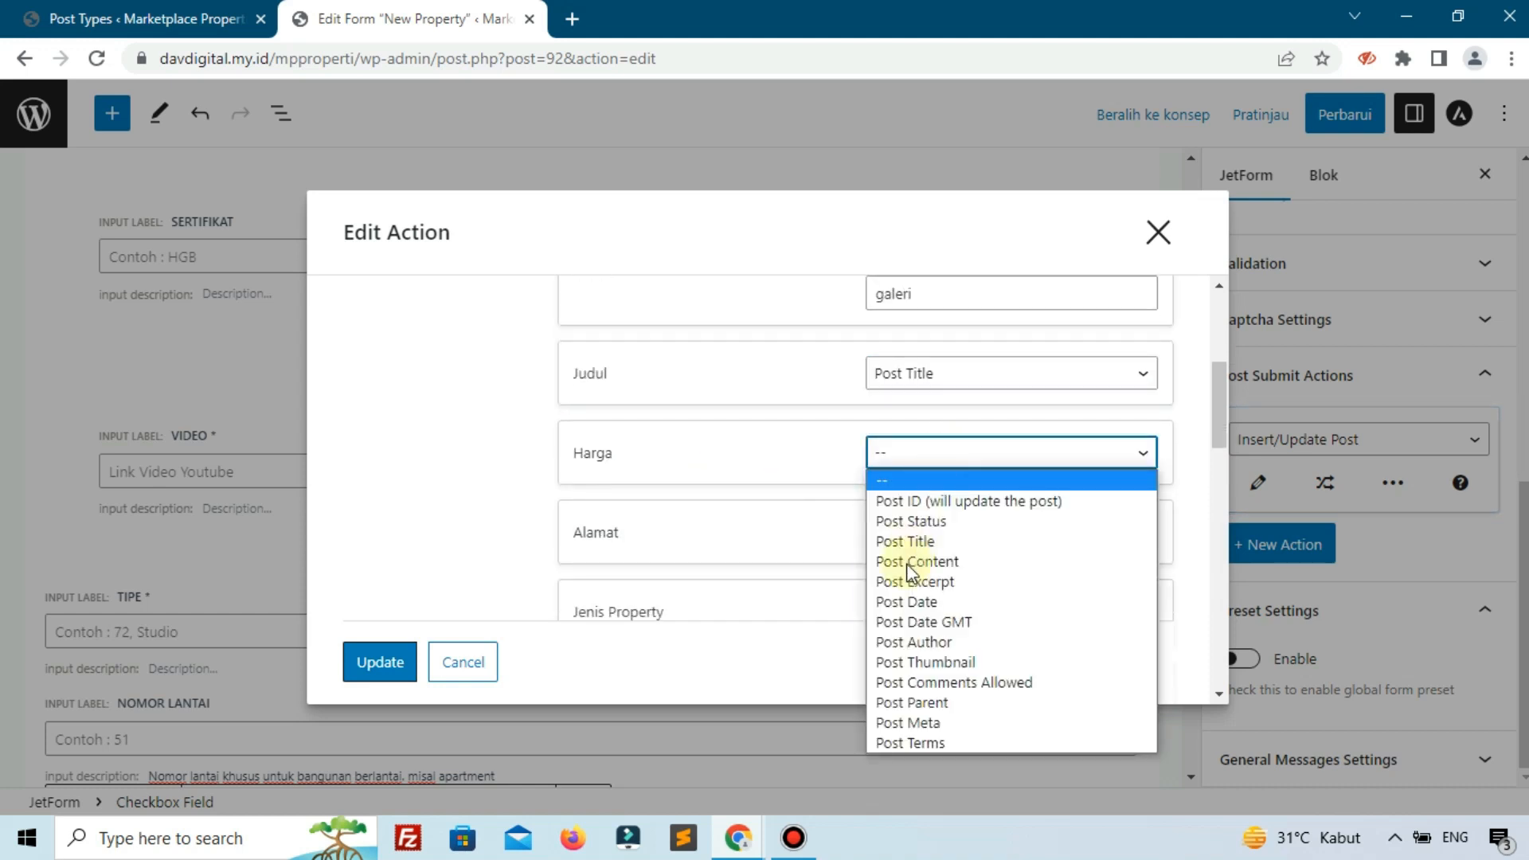
click(906, 723)
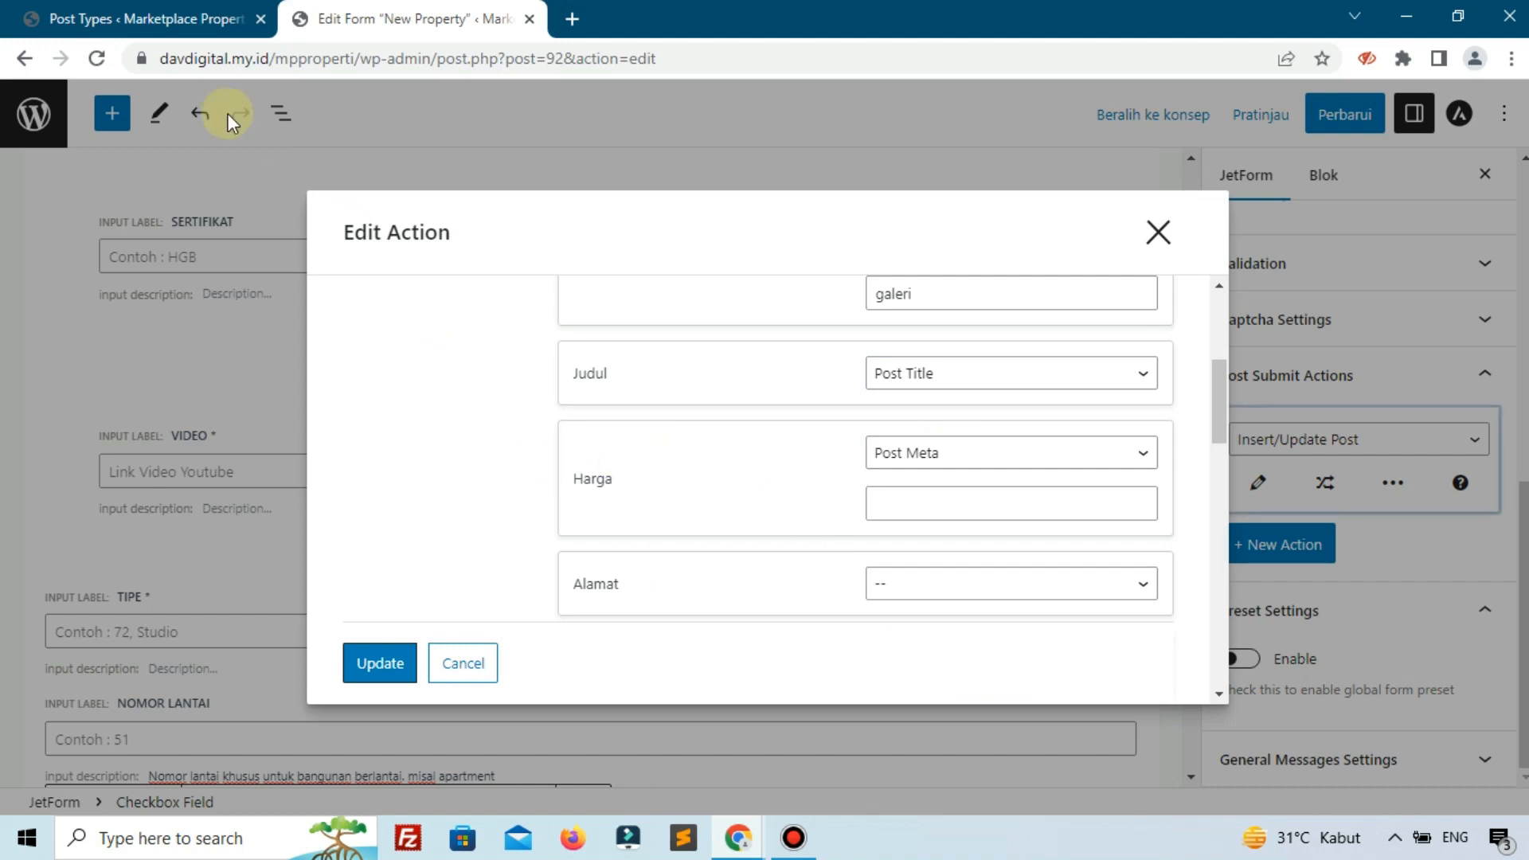
click(44, 15)
click(243, 455)
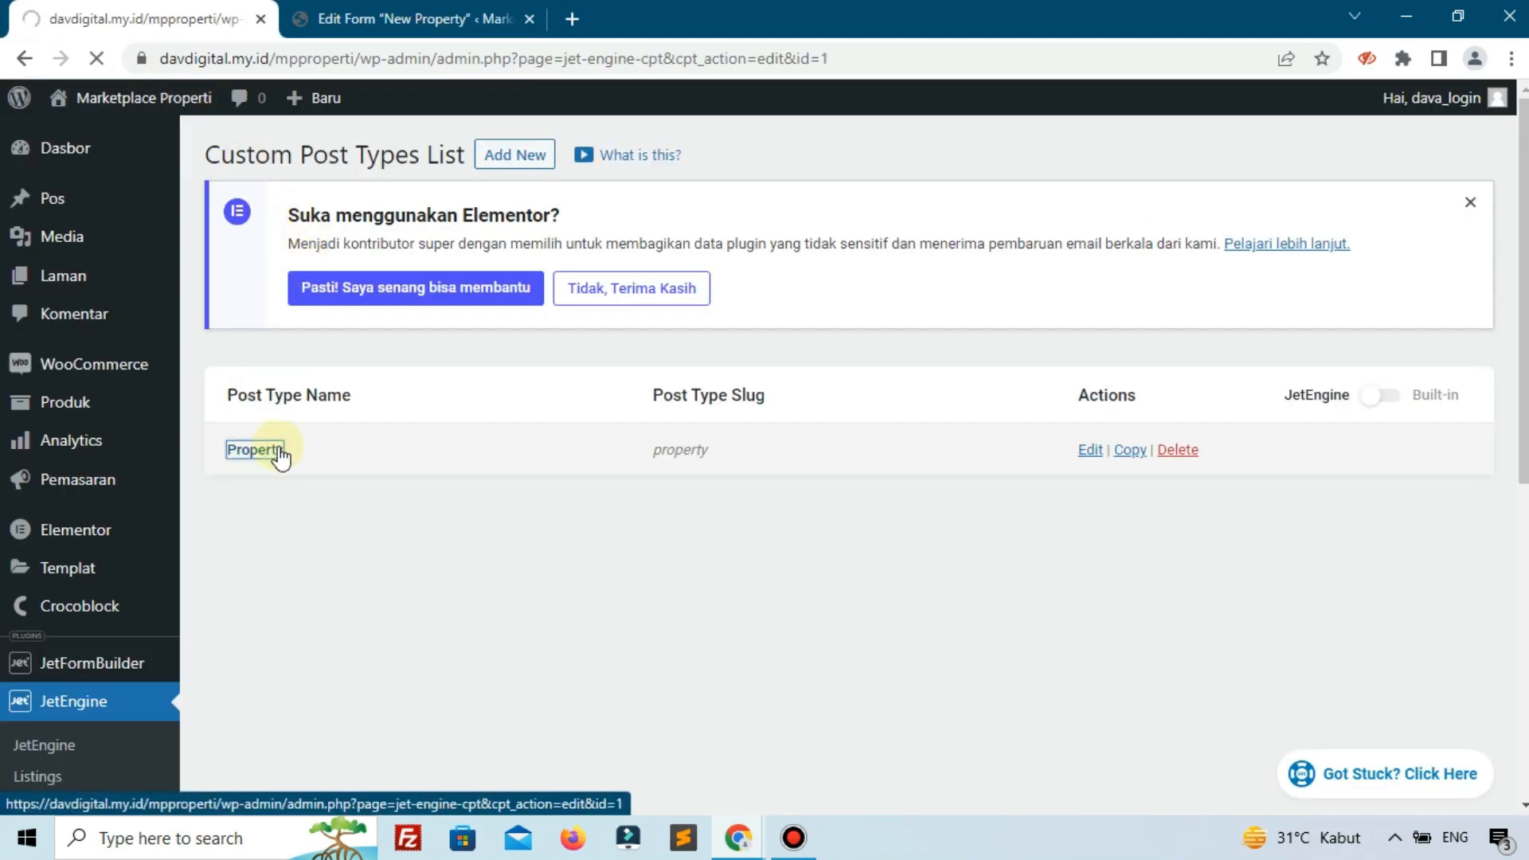
scroll(396, 434, down, 7)
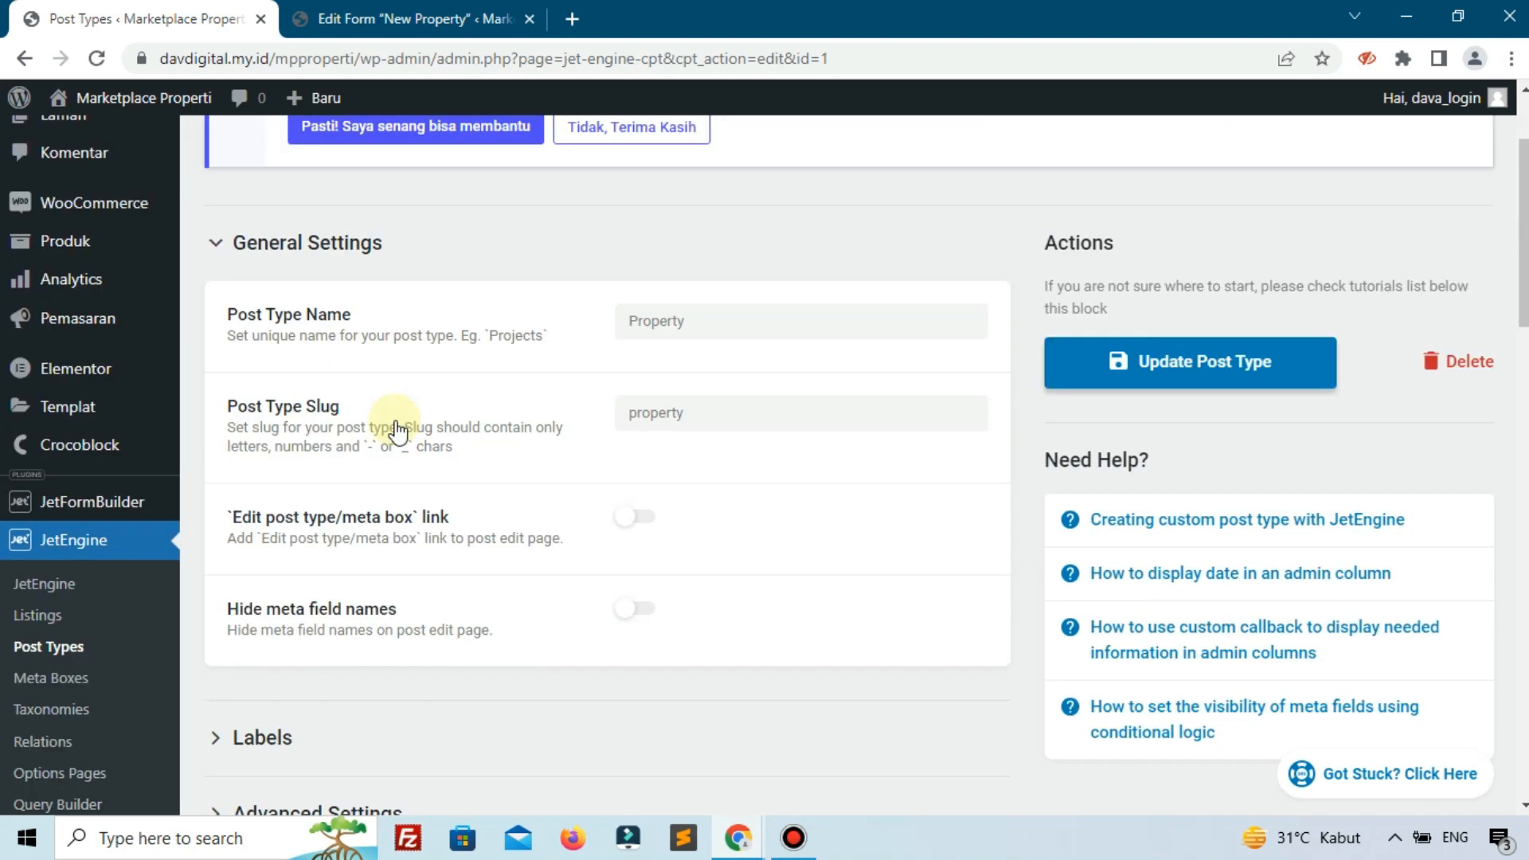
scroll(398, 432, down, 6)
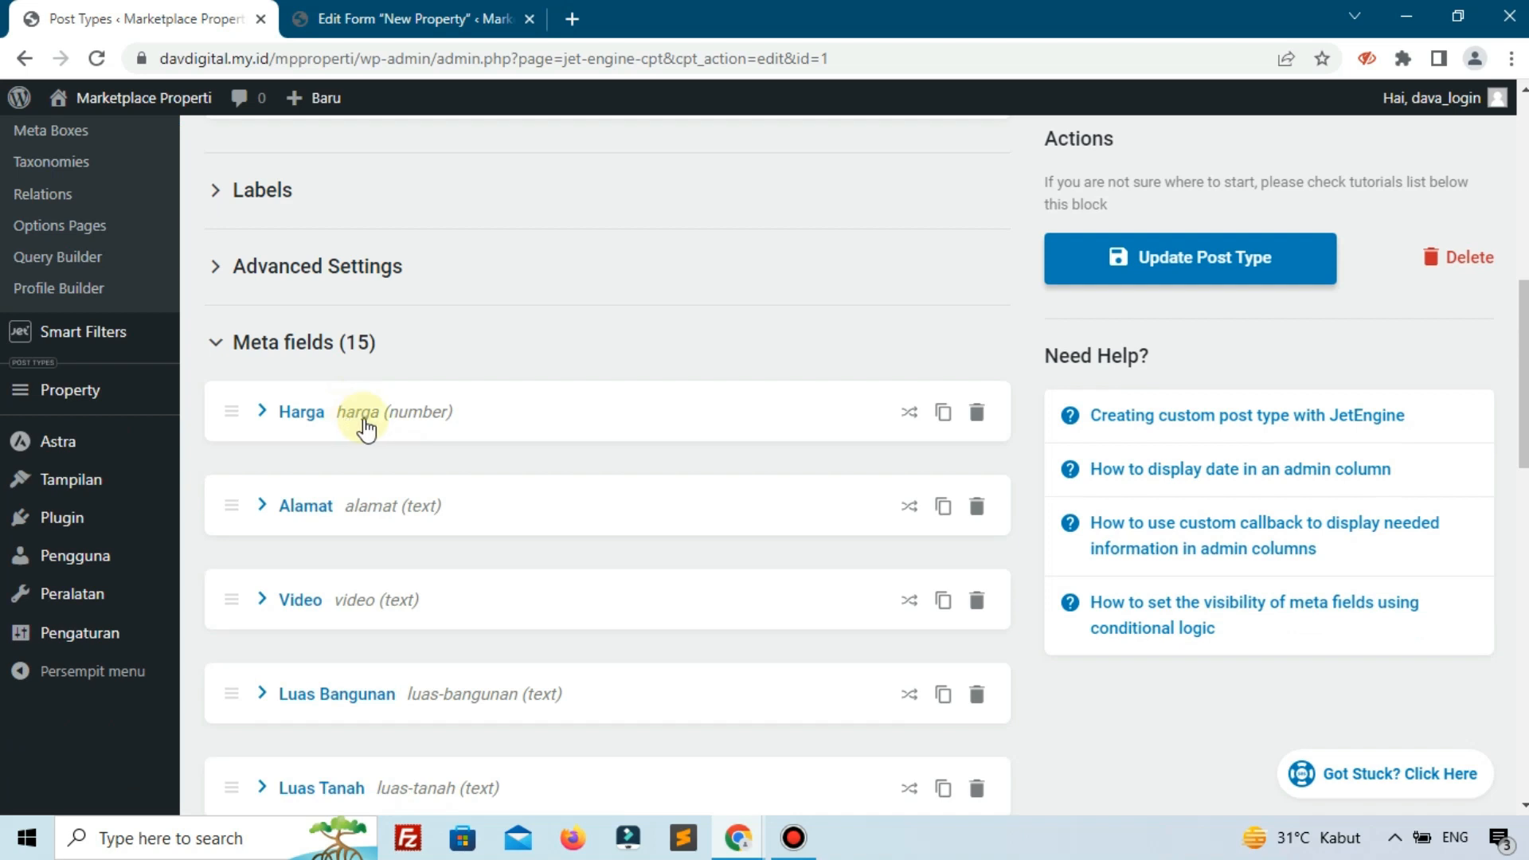
click(358, 412)
double_click(629, 573)
click(410, 18)
Give Harga meta key 'harga', map Alamat to Post Meta 'alamat', and Jenis Property to Post Terms.
click(938, 490)
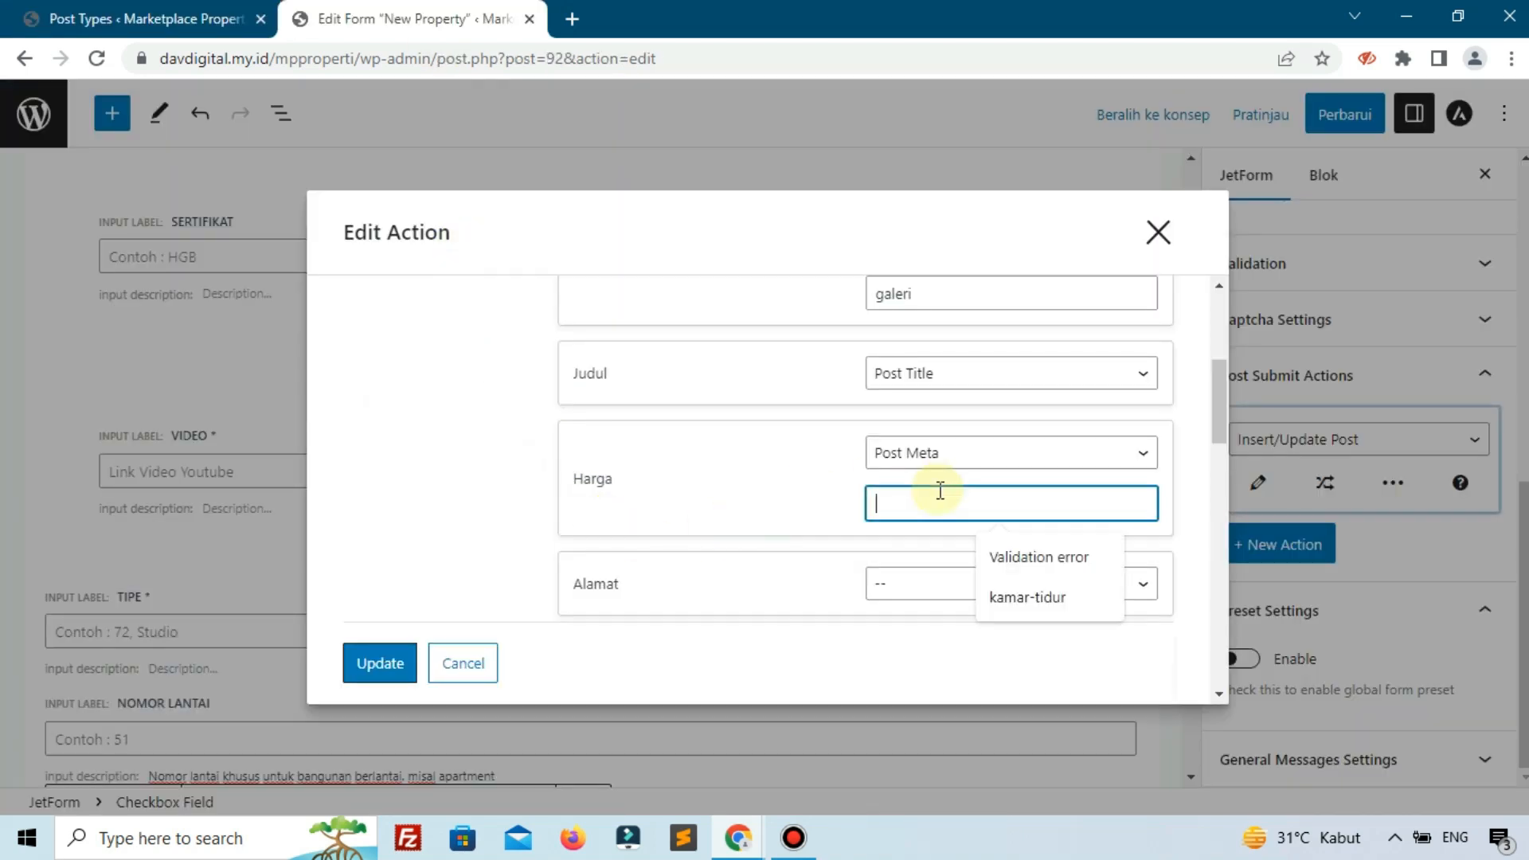
text(harg)
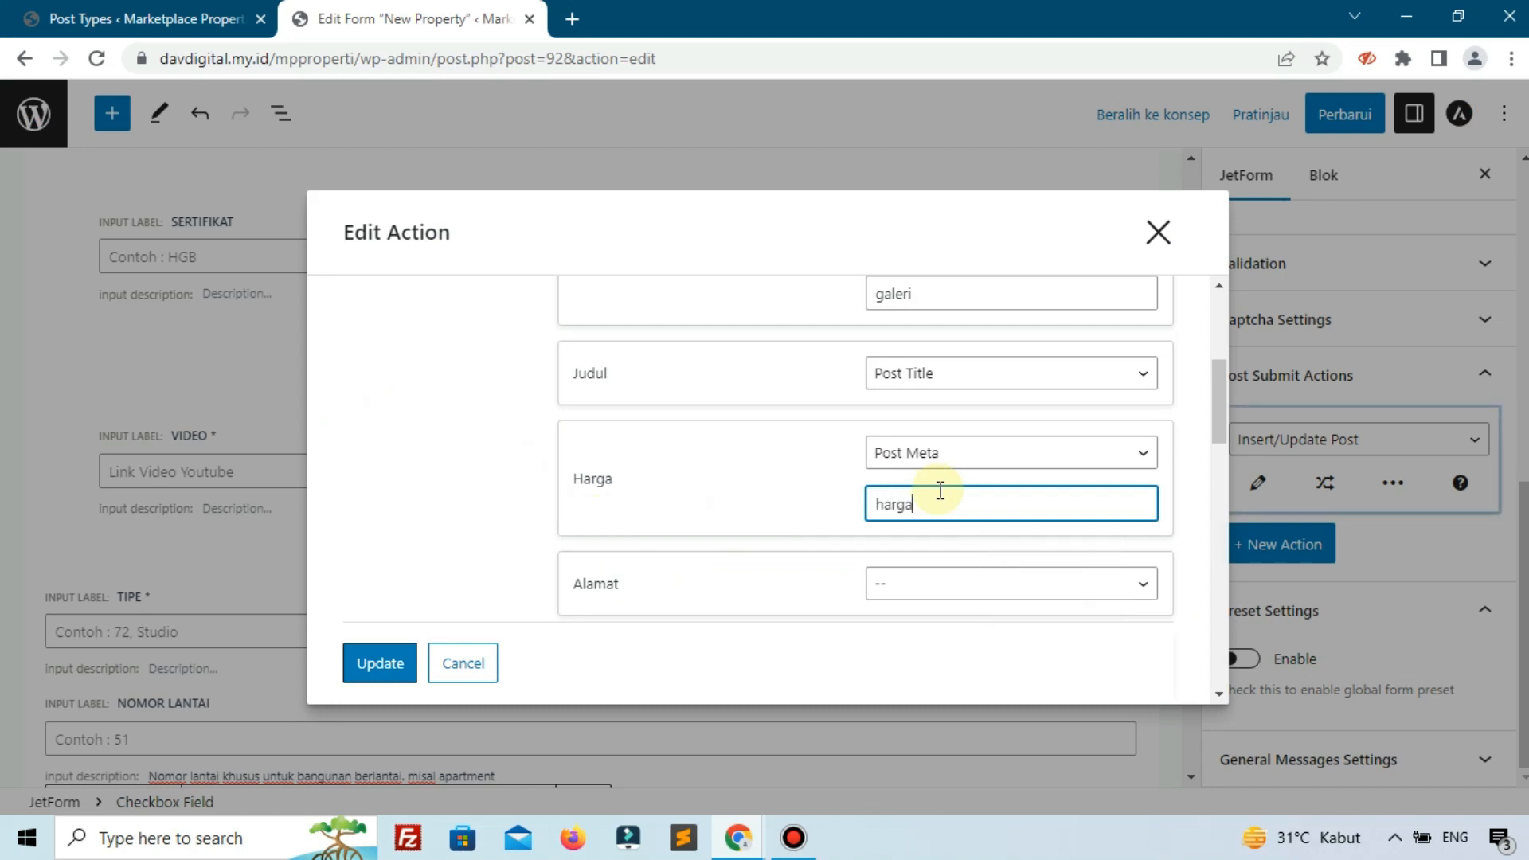
text(a)
scroll(939, 490, down, 3)
click(912, 360)
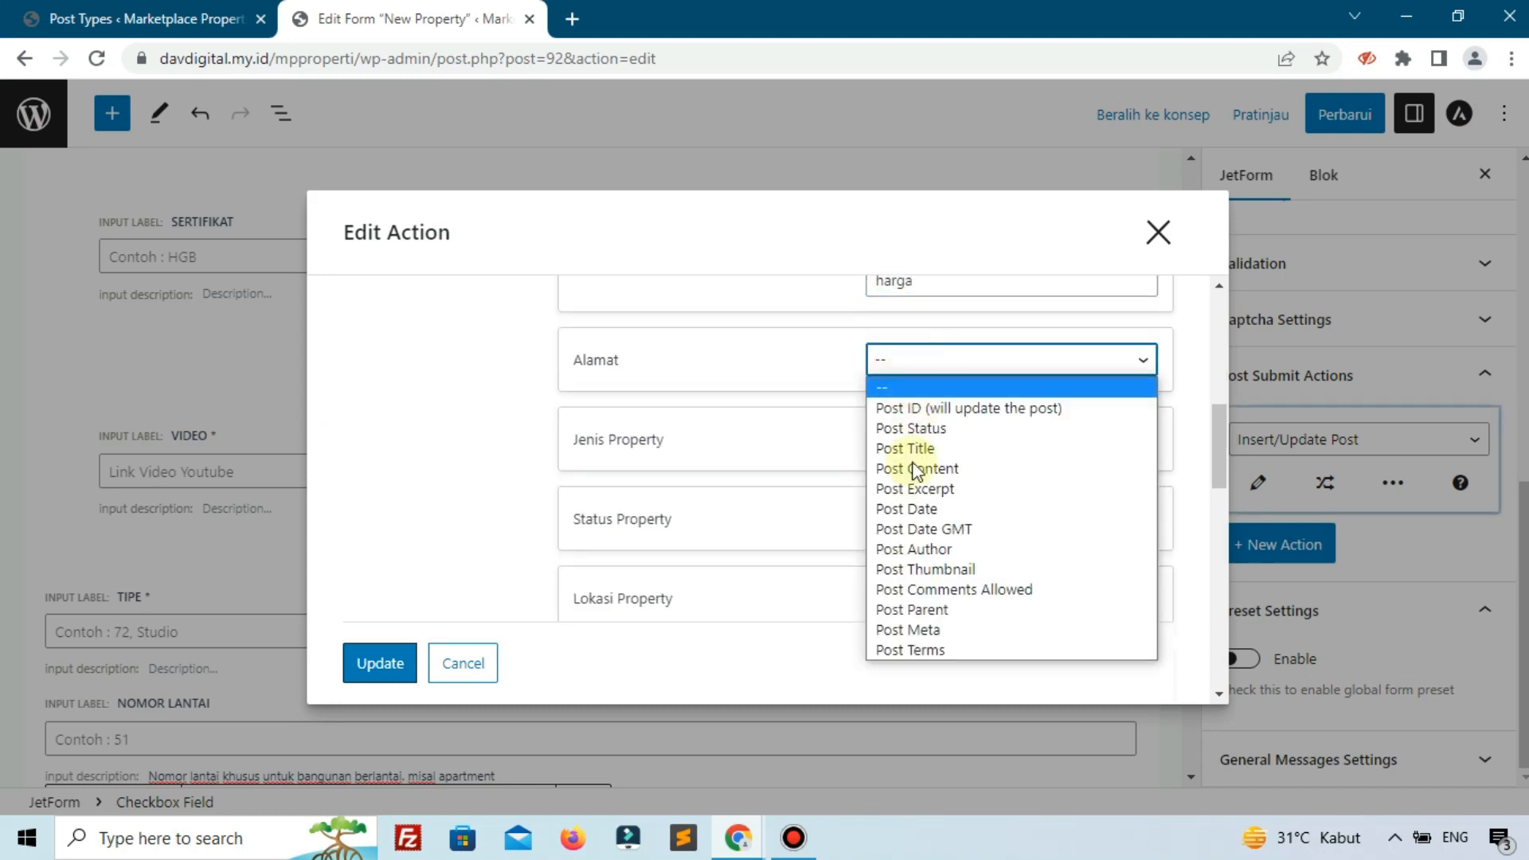
click(915, 627)
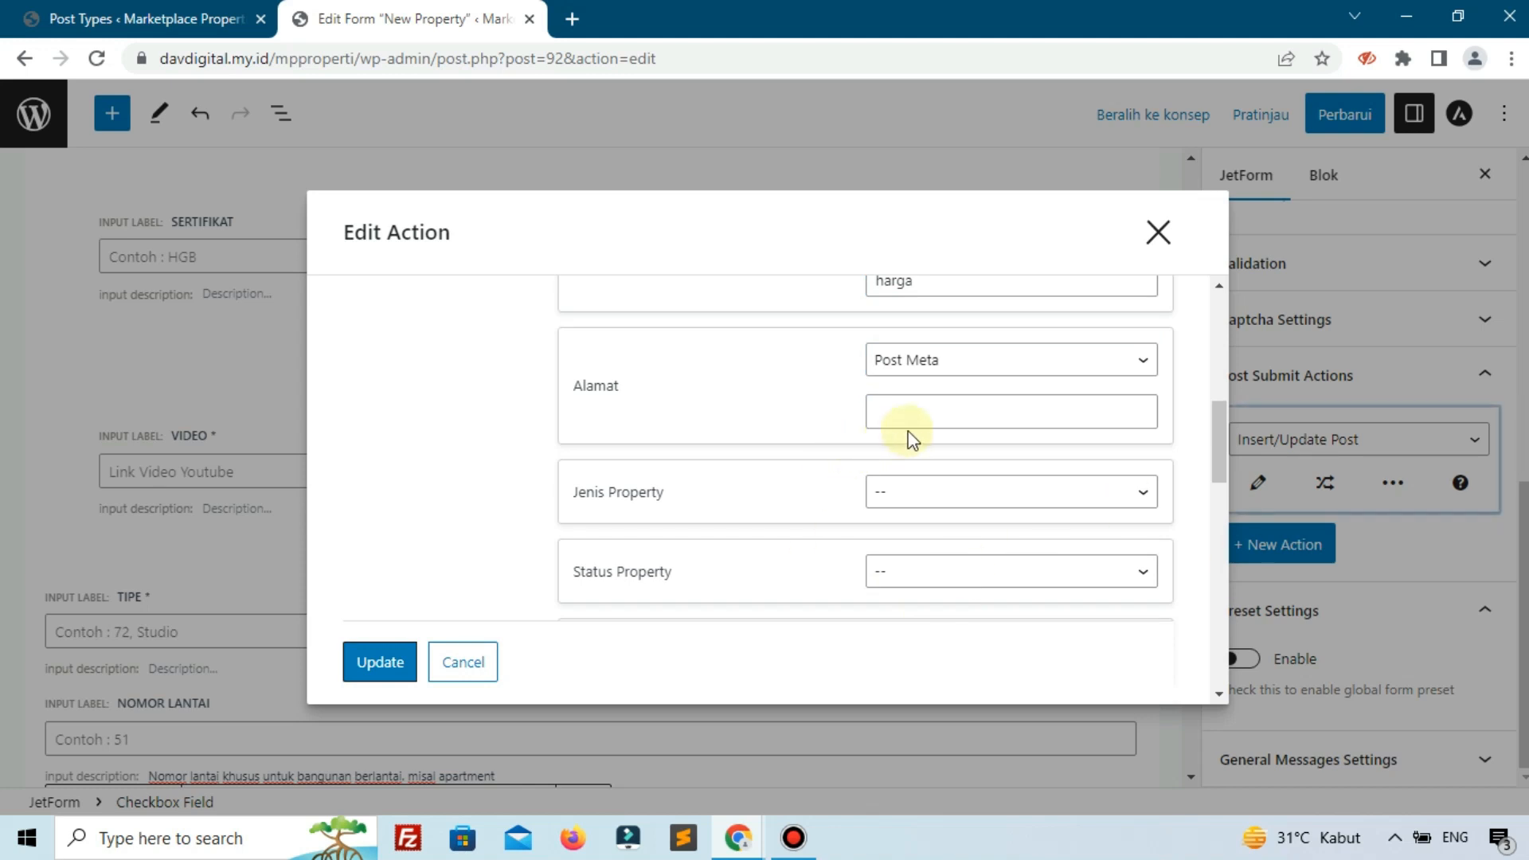
click(923, 418)
text(alamat)
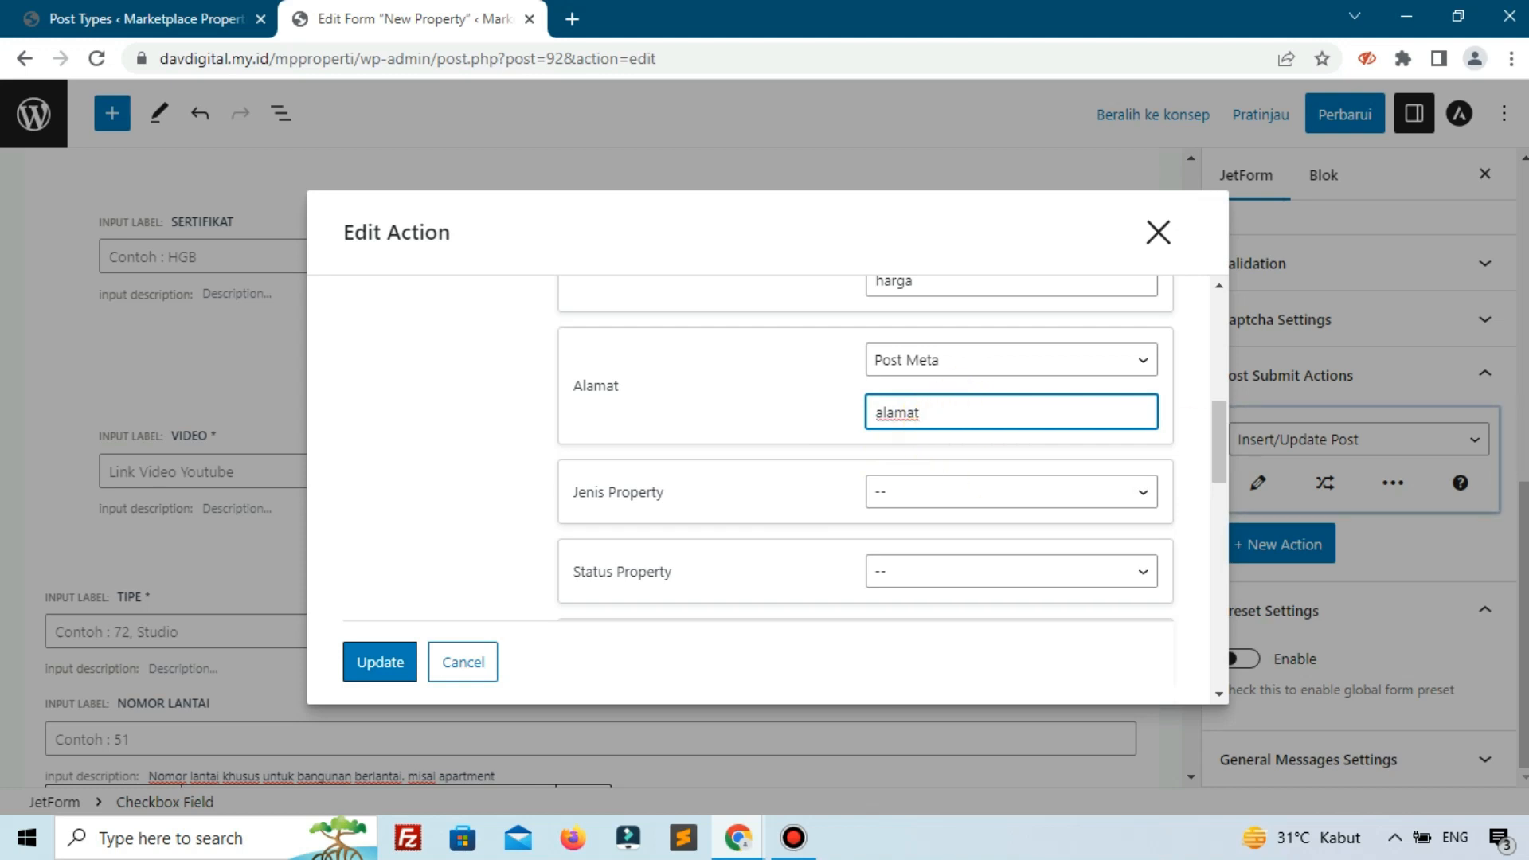
click(894, 502)
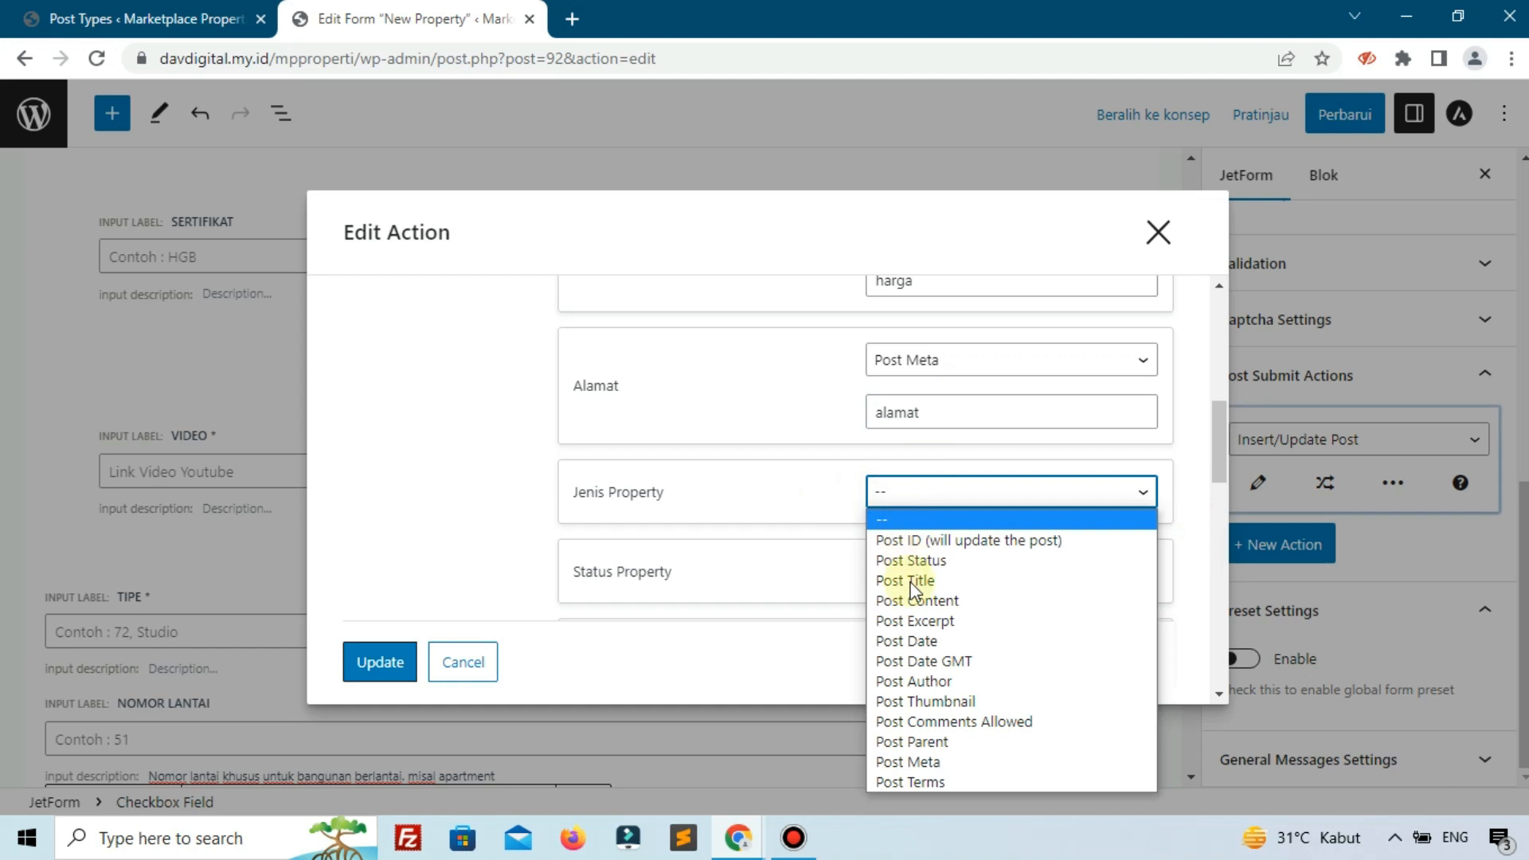
click(927, 782)
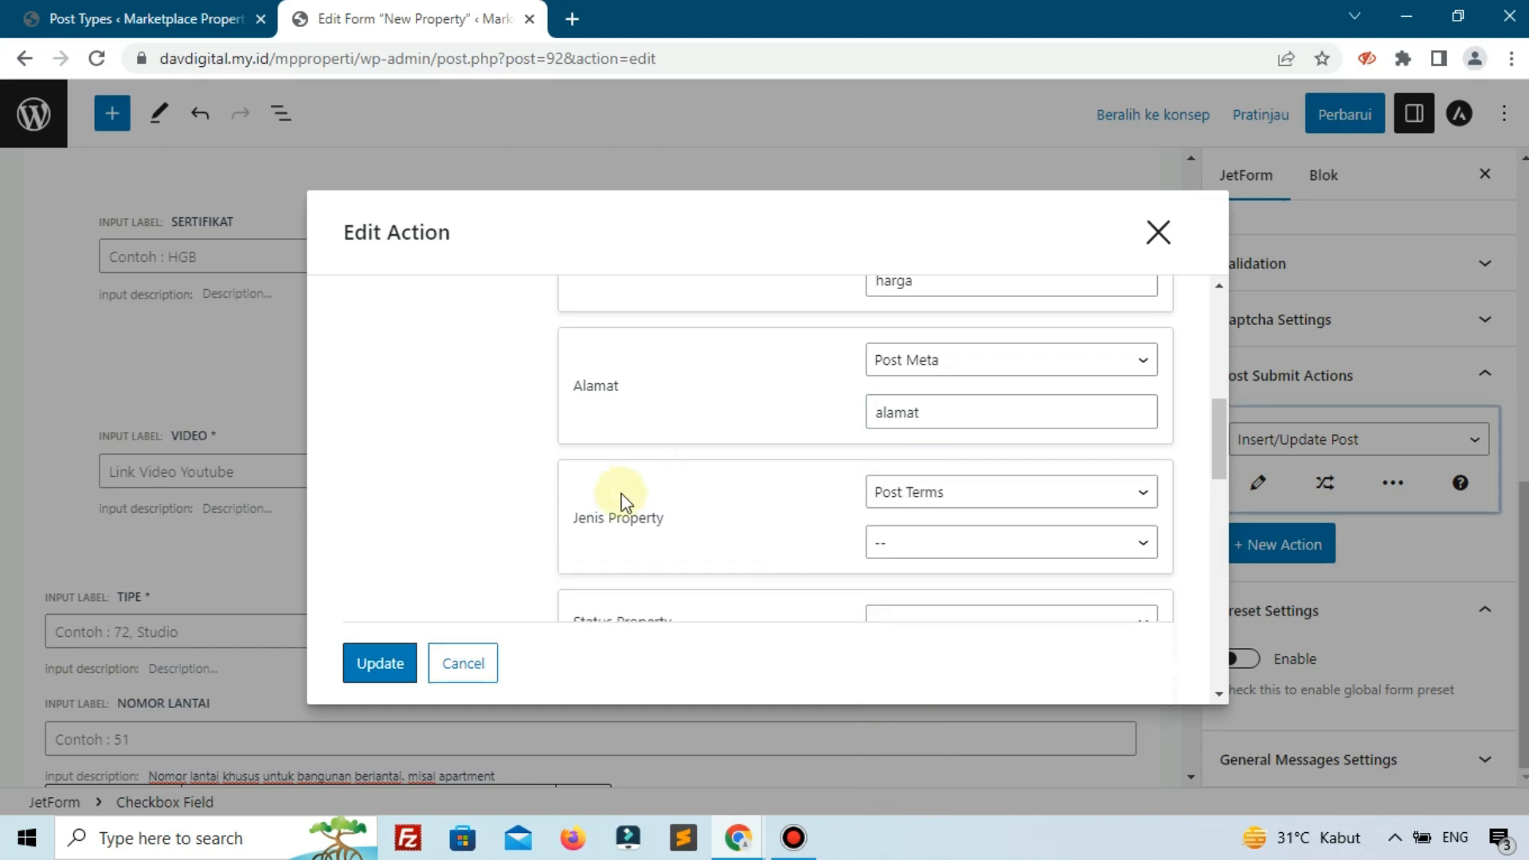
Link Jenis Property to its taxonomy and map Status Property to Post Terms in the Status Property taxonomy.
click(932, 544)
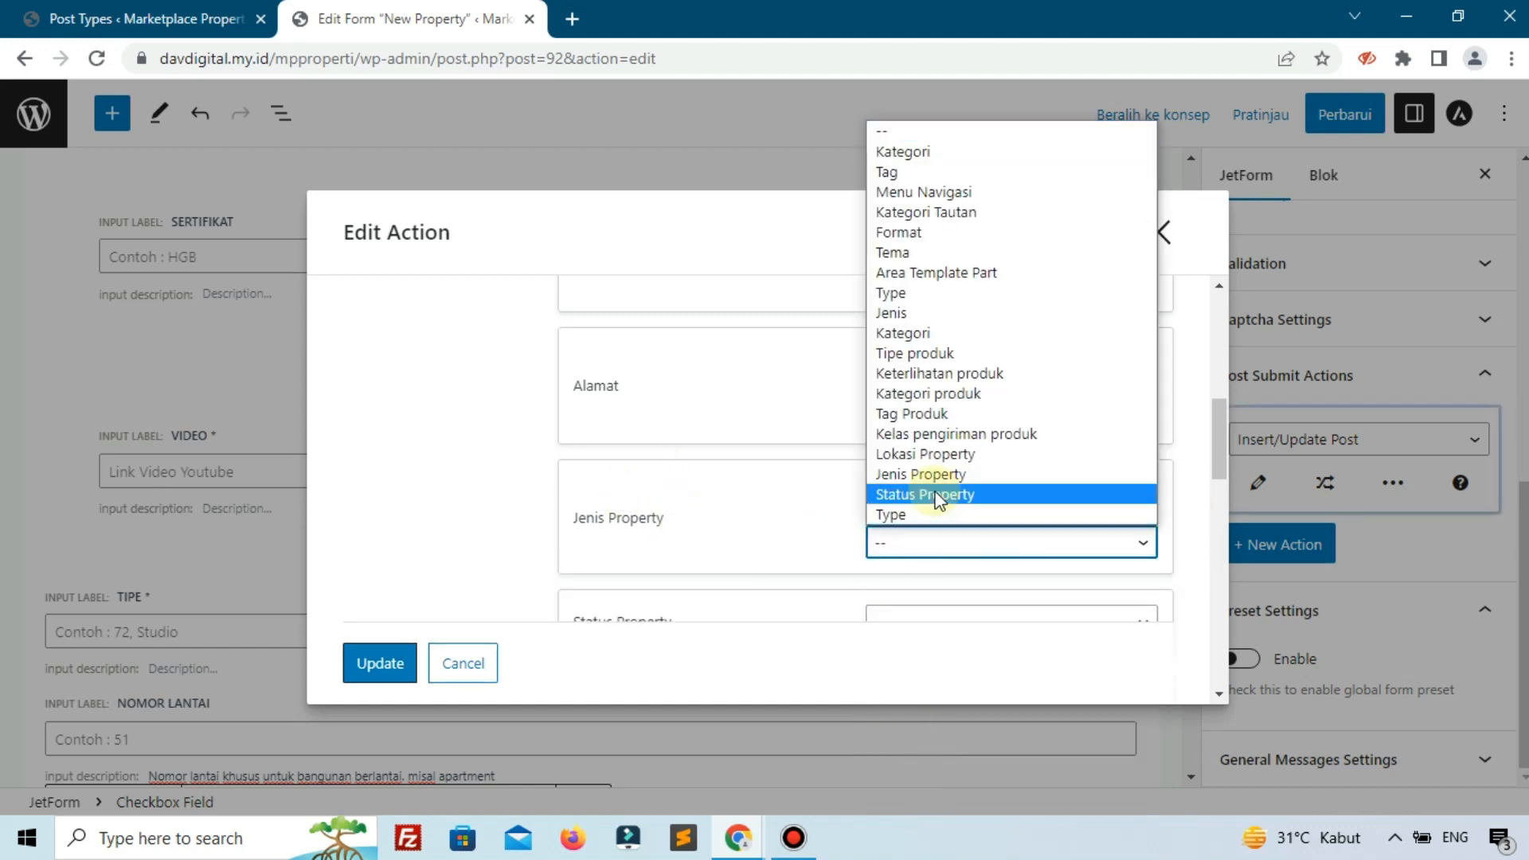
click(930, 475)
scroll(930, 488, down, 1)
scroll(930, 488, down, 1)
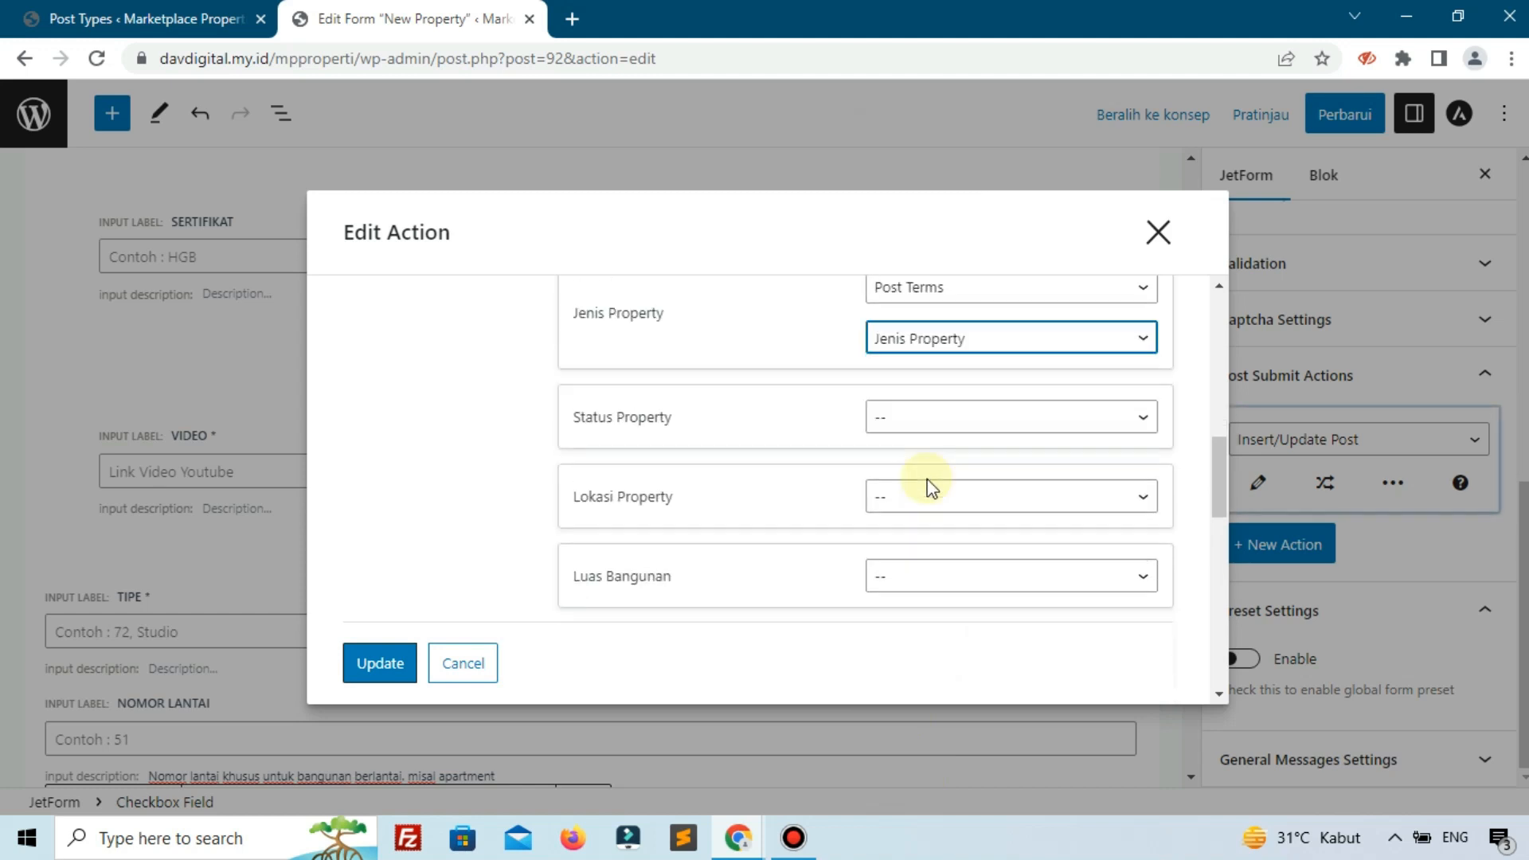
click(918, 407)
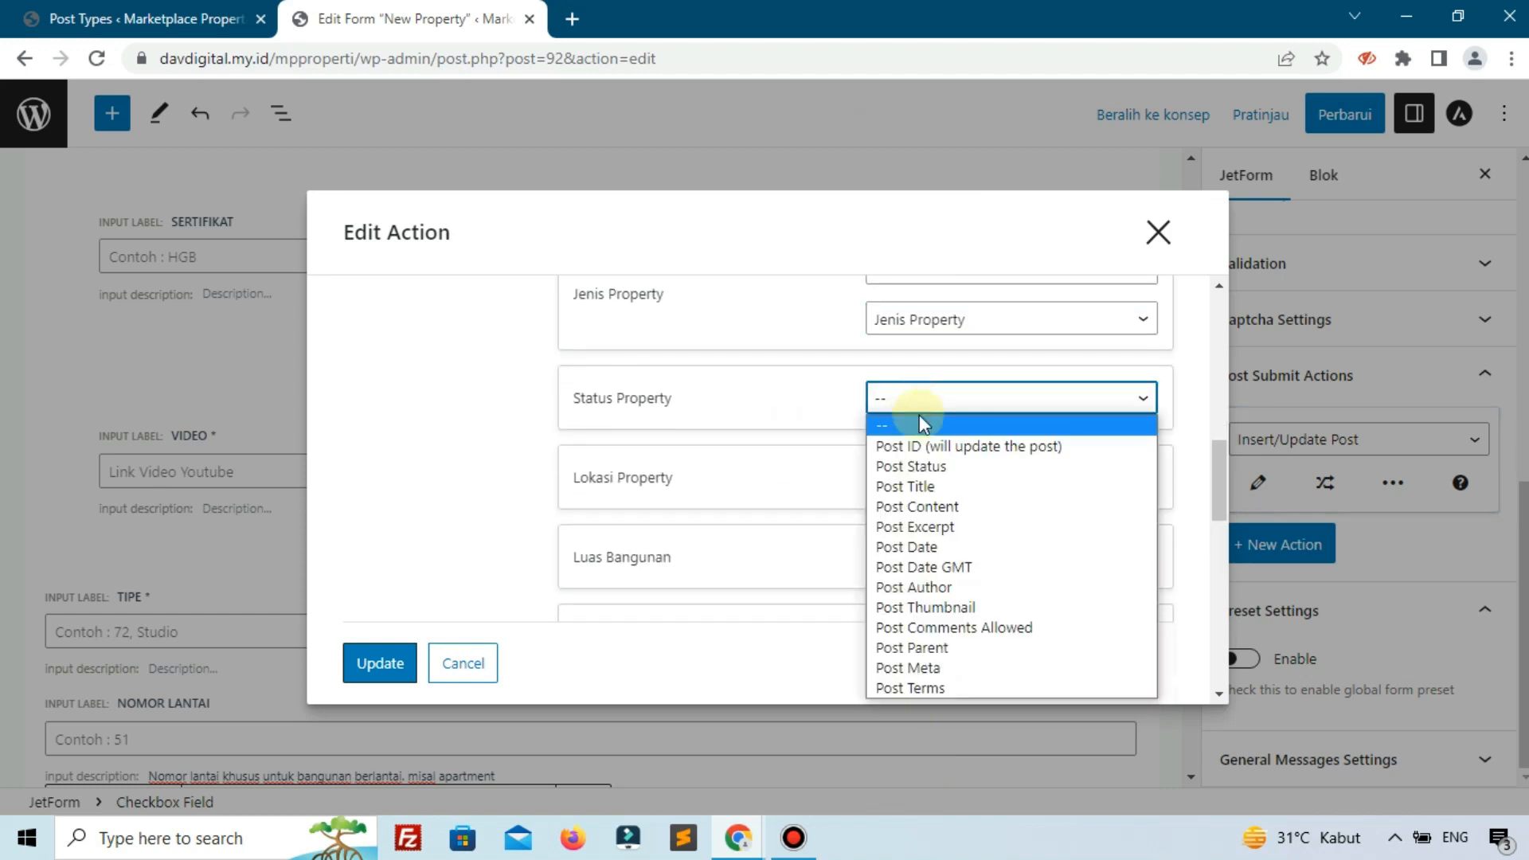
click(924, 688)
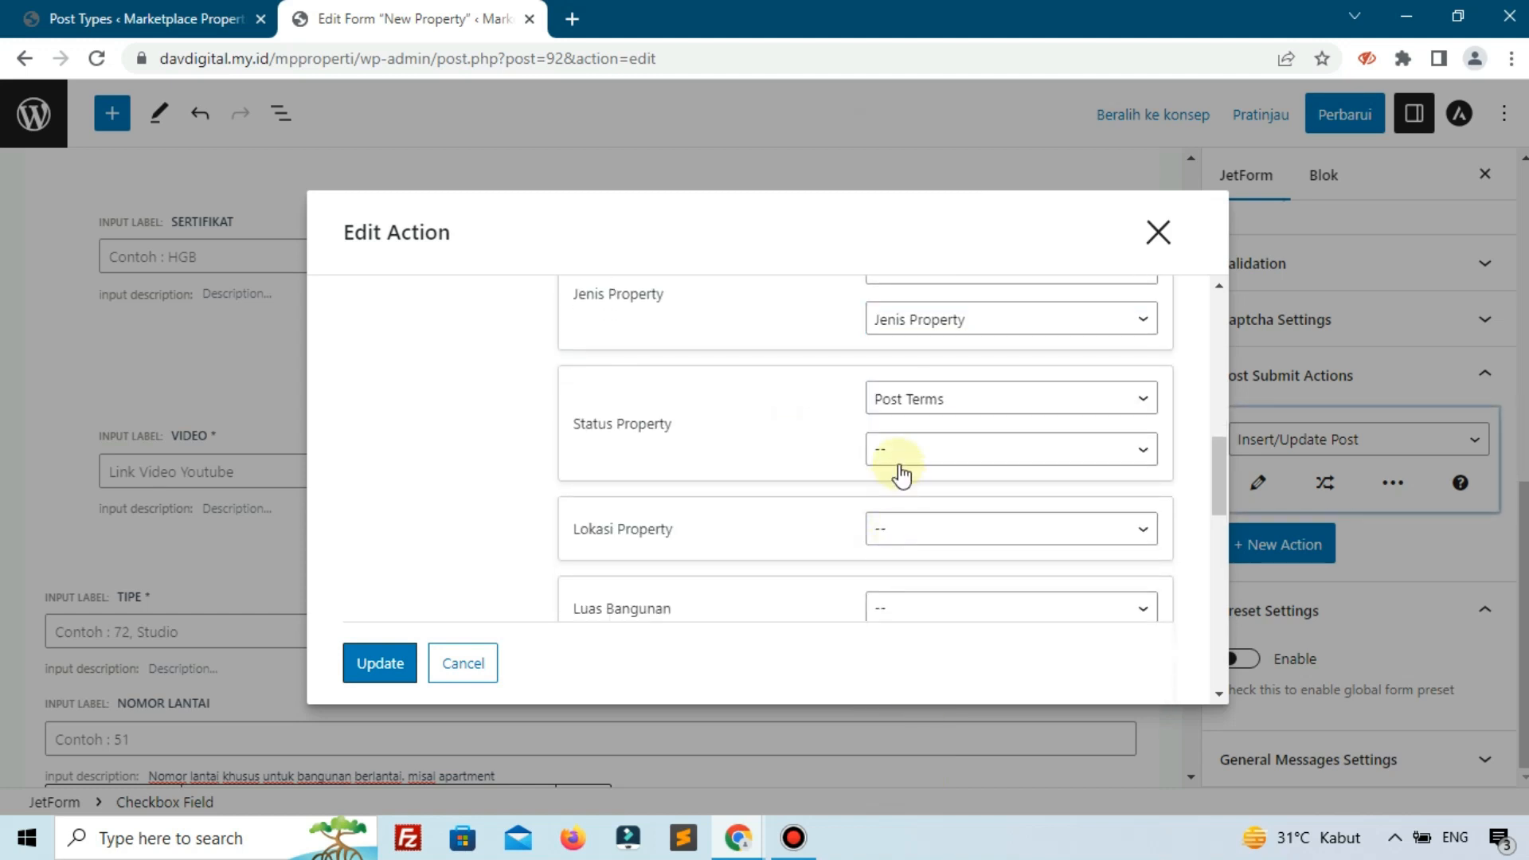
click(900, 458)
click(910, 402)
Map Lokasi Property to Post Terms in the Lokasi Property taxonomy.
click(906, 544)
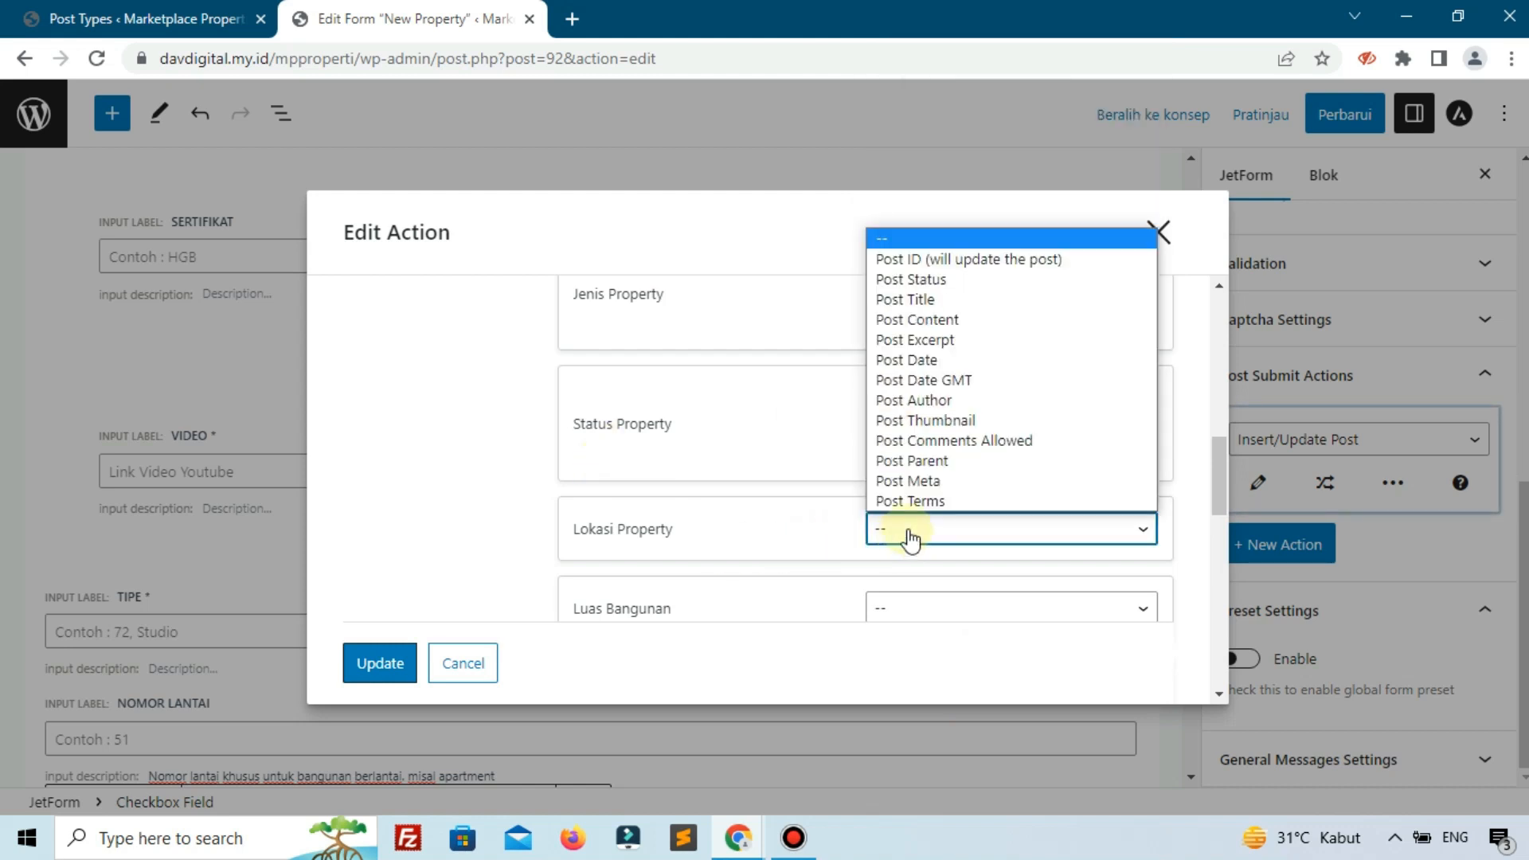
click(906, 502)
scroll(906, 503, down, 1)
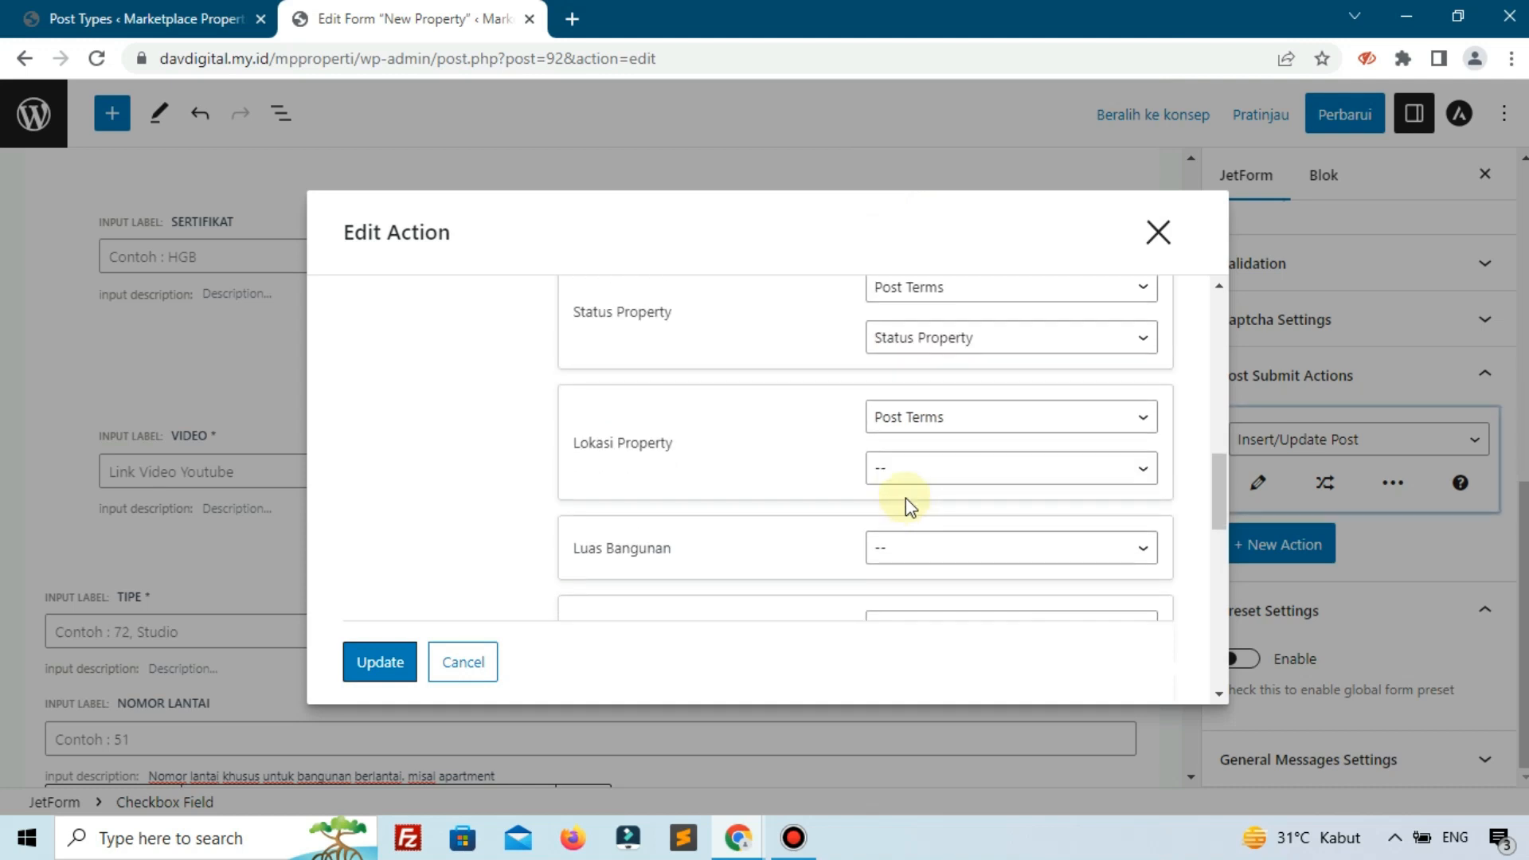
click(904, 475)
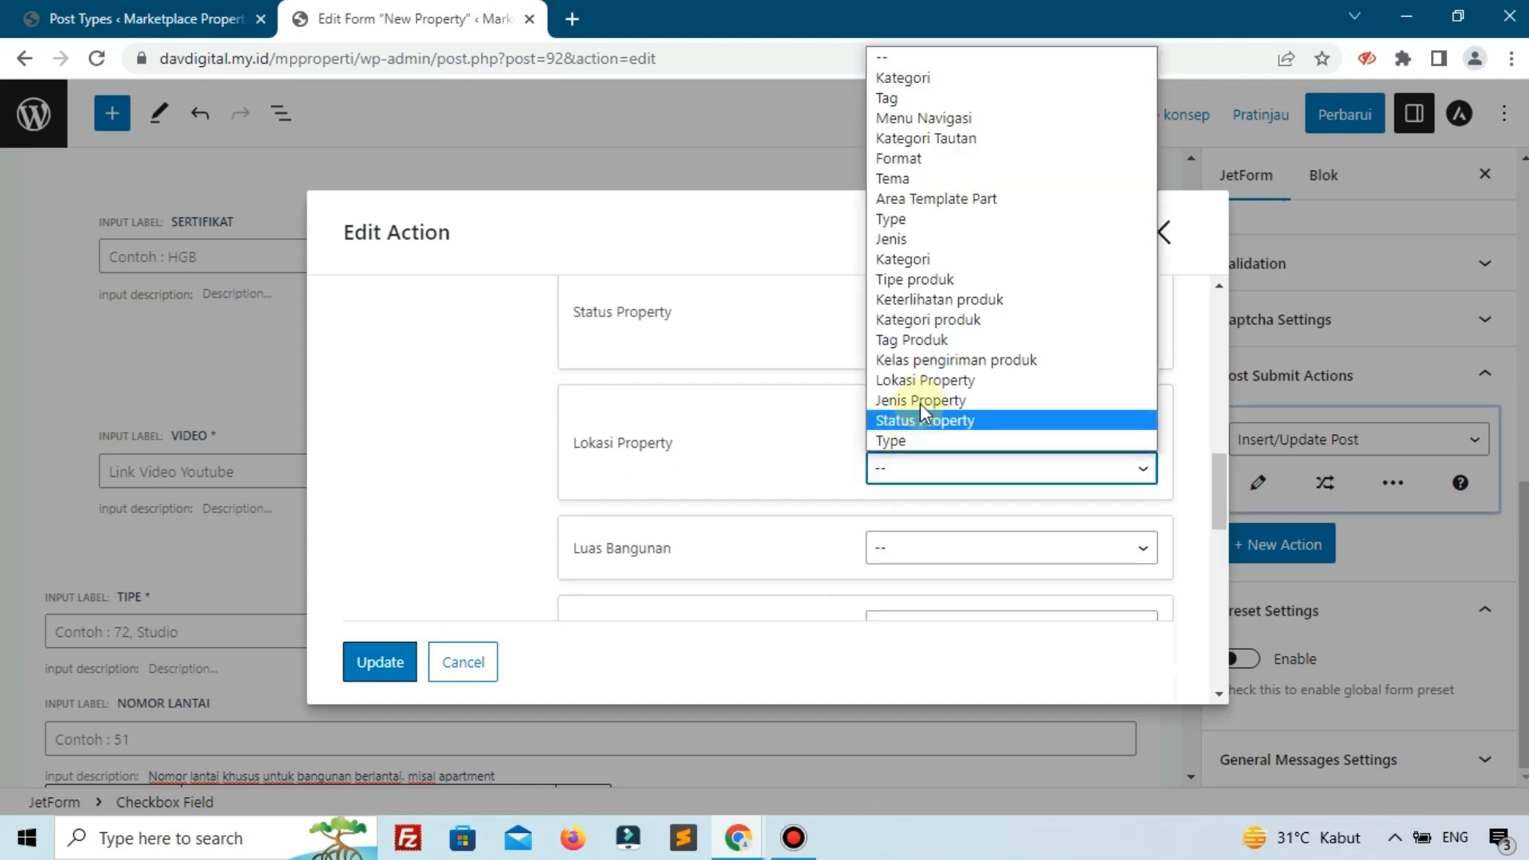
click(924, 382)
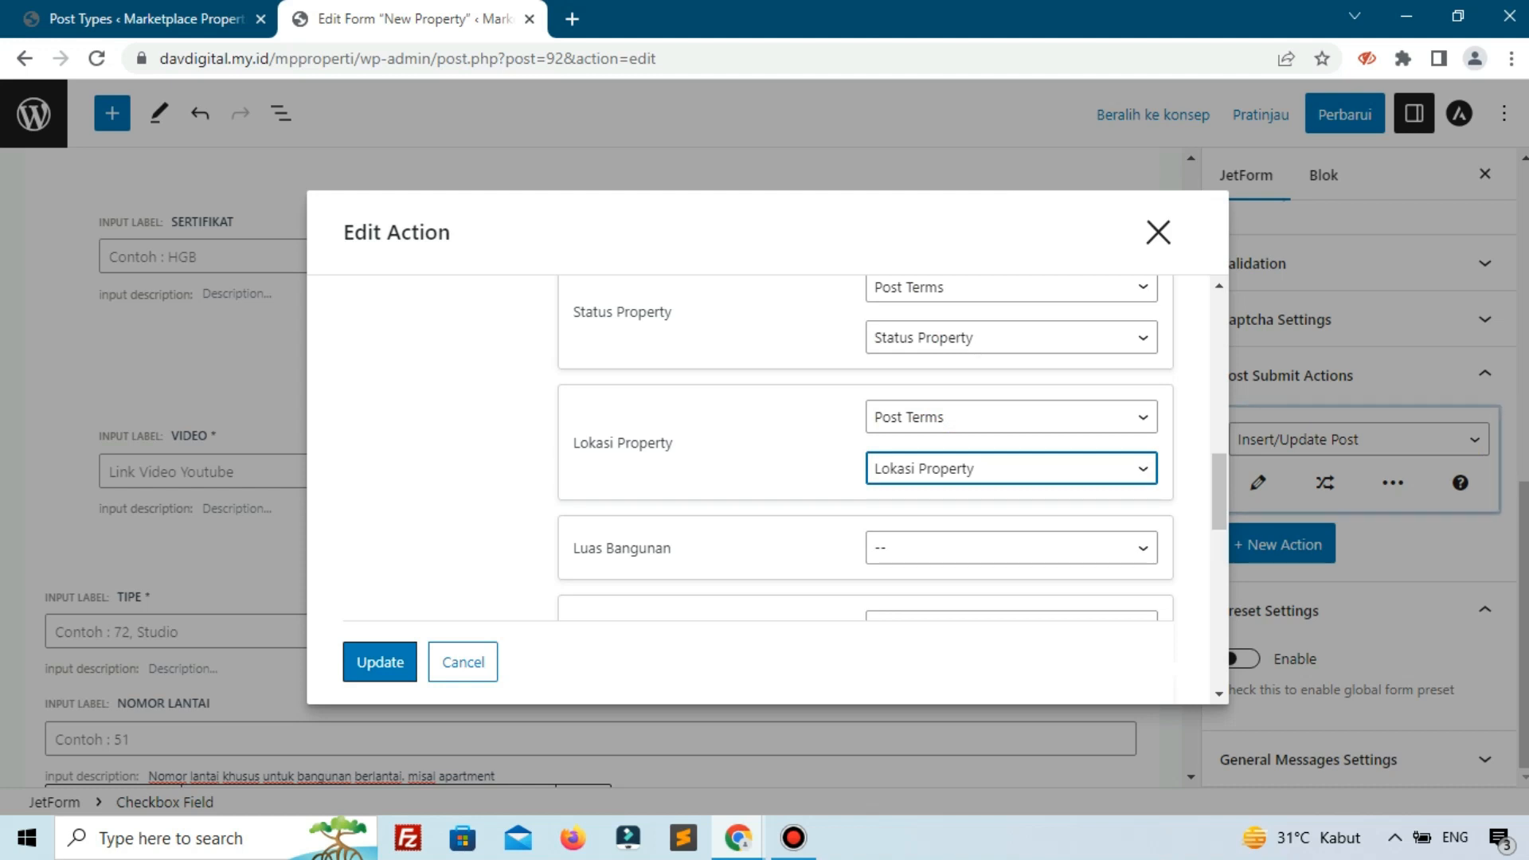
click(888, 551)
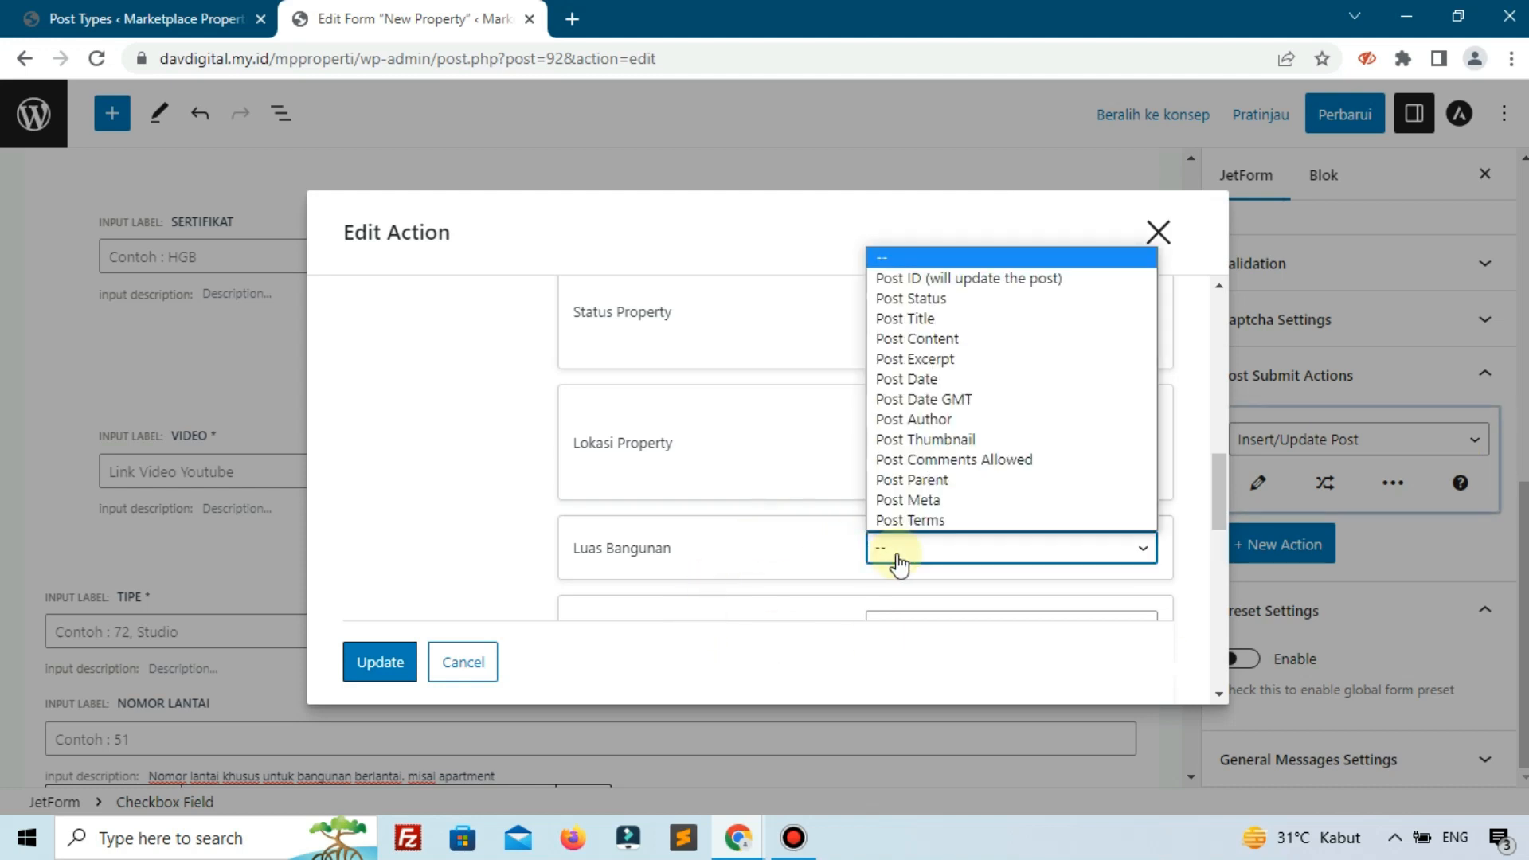
Map Luas Bangunan to Post Meta with key luas-bangunan.
click(917, 501)
scroll(944, 495, down, 2)
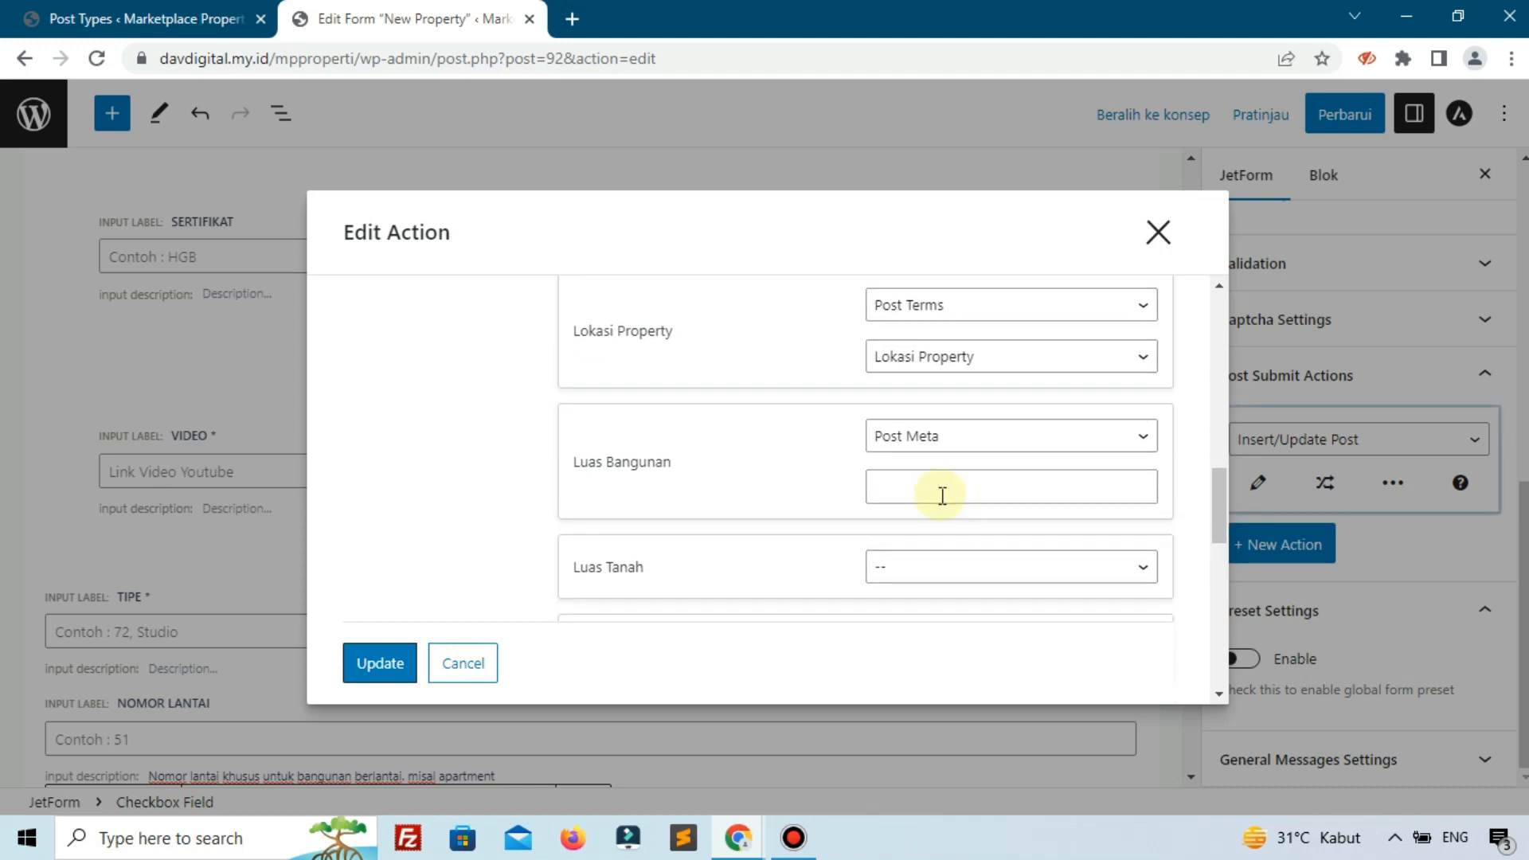
click(941, 498)
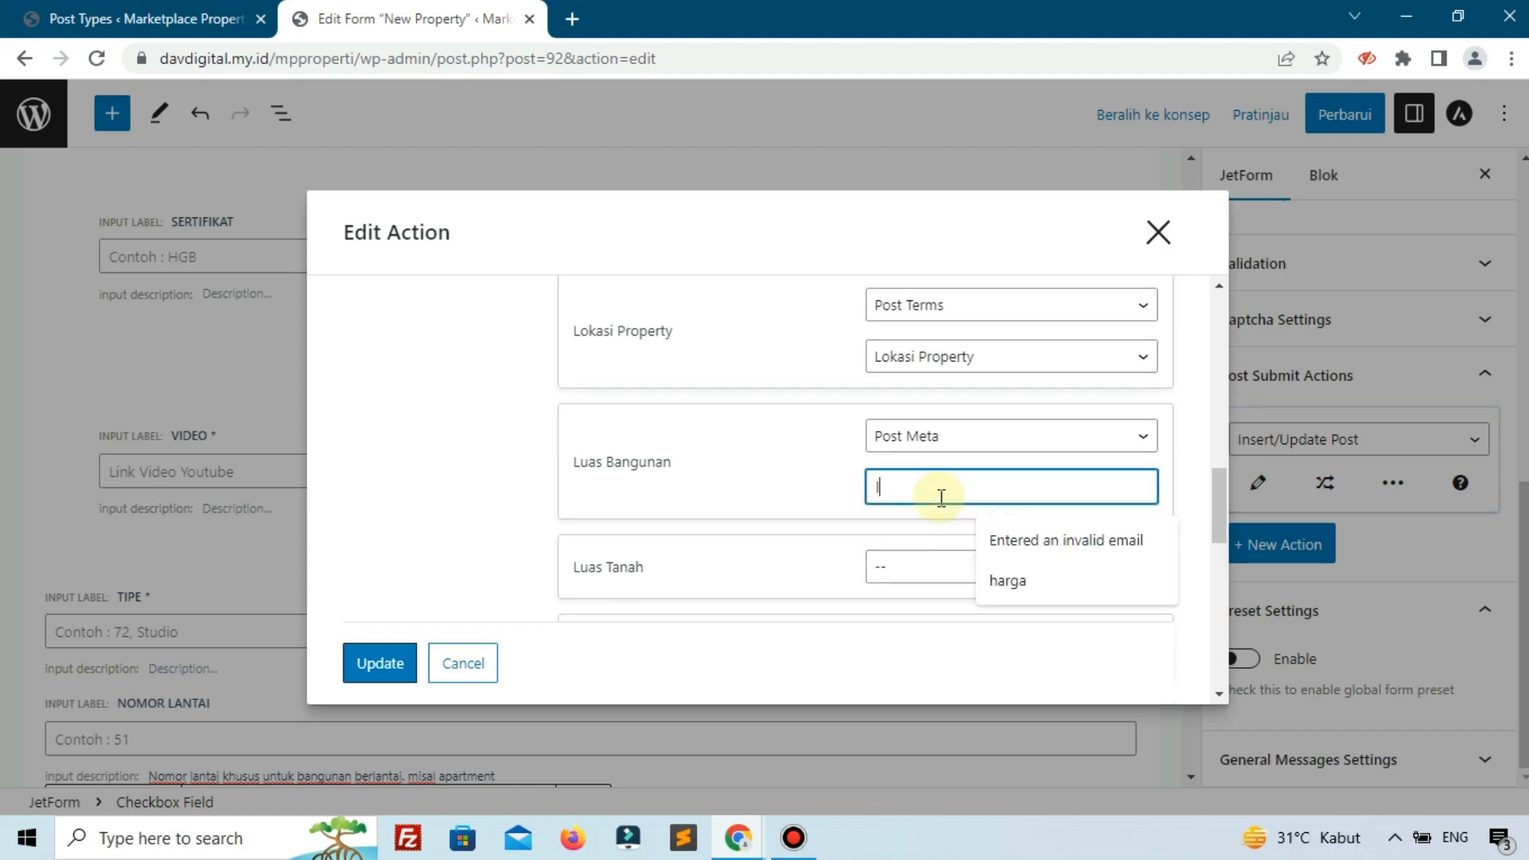
text(luas)
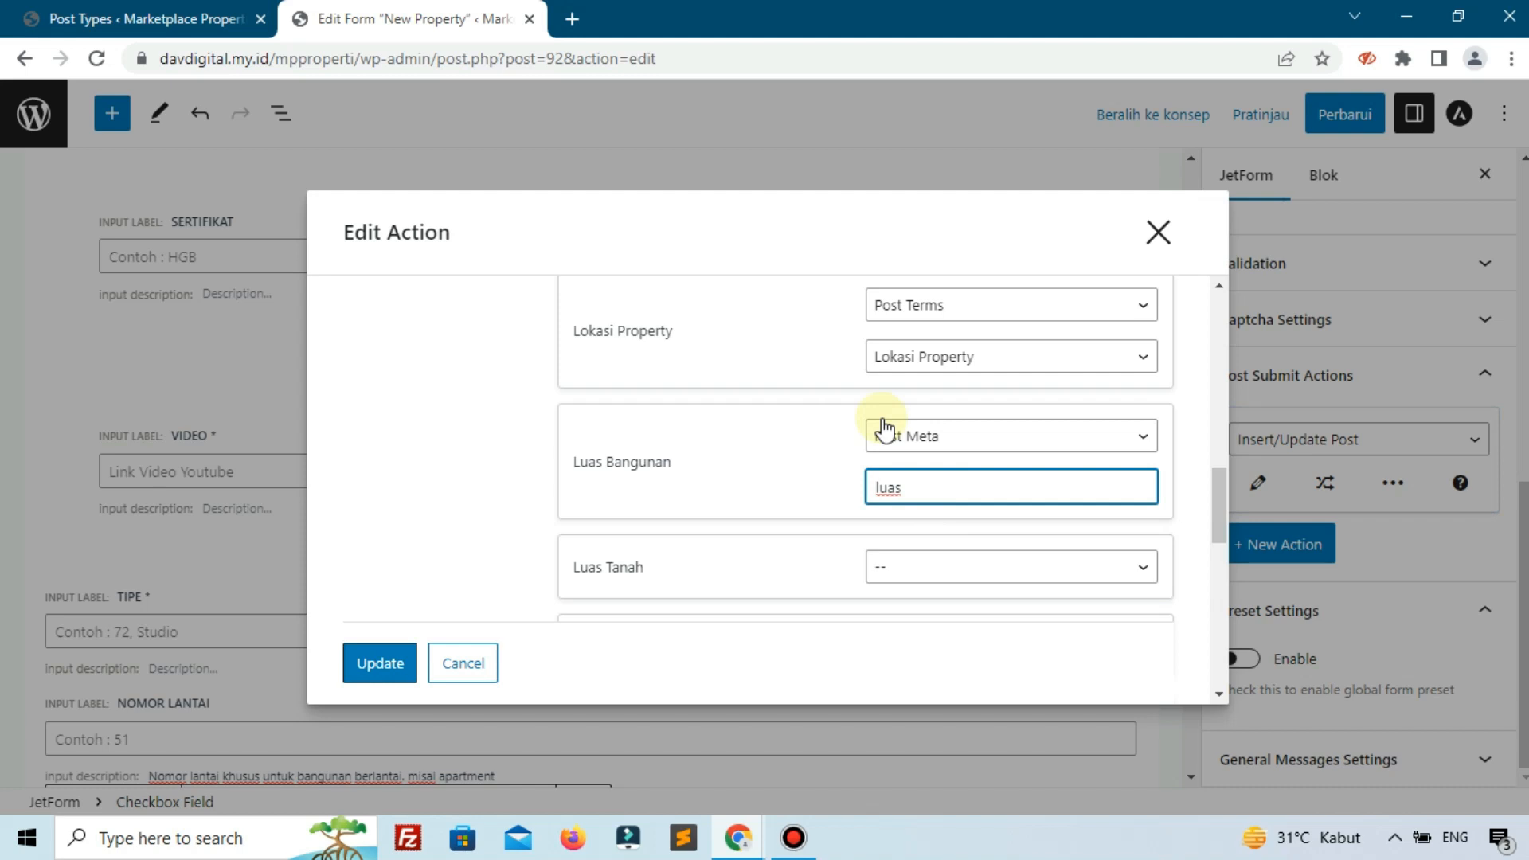
text(-bangunan)
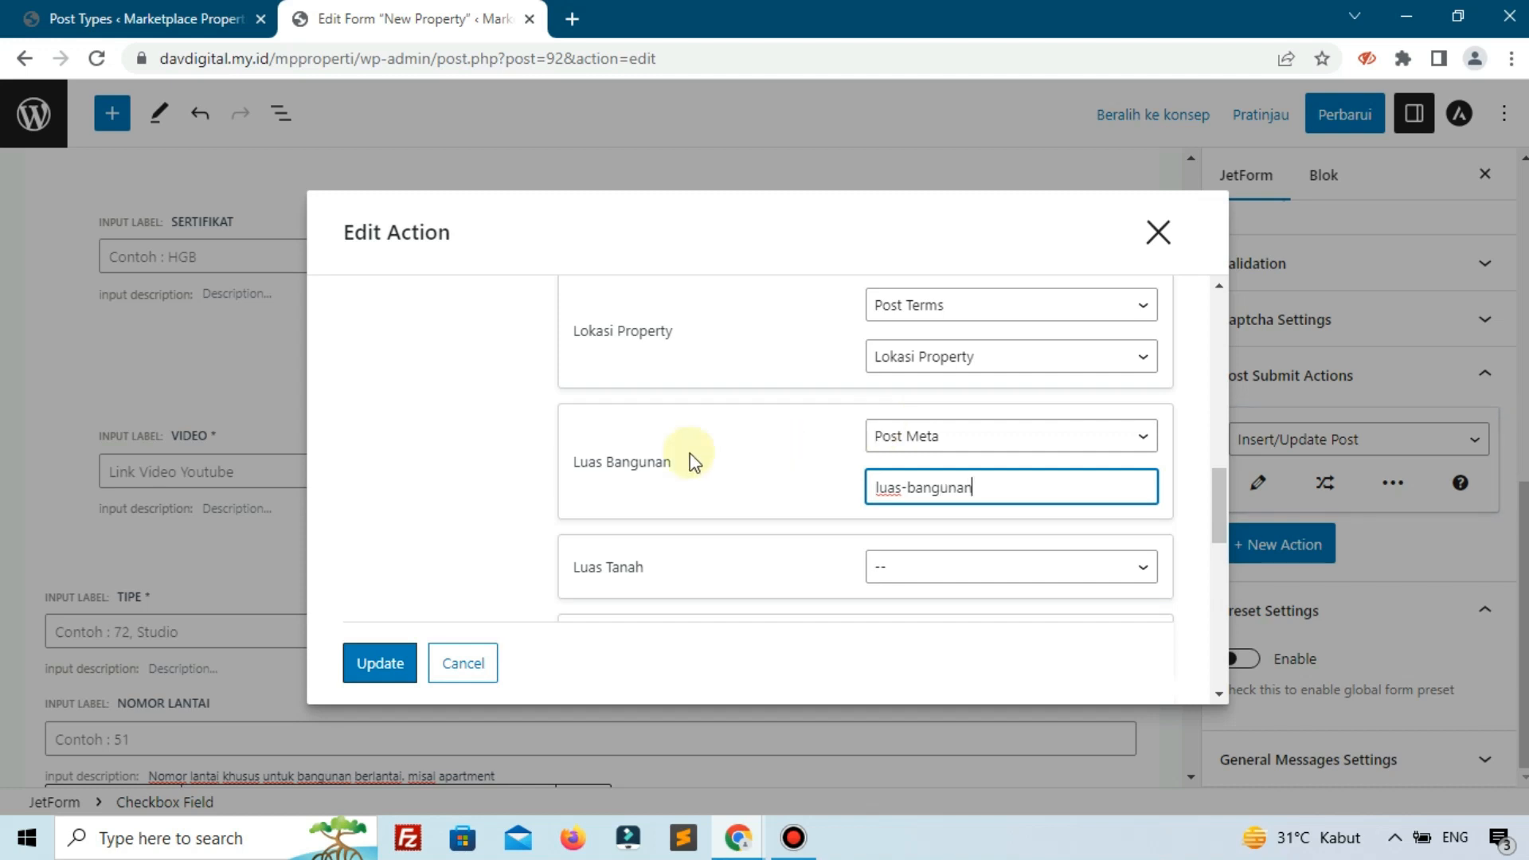
scroll(892, 458, down, 1)
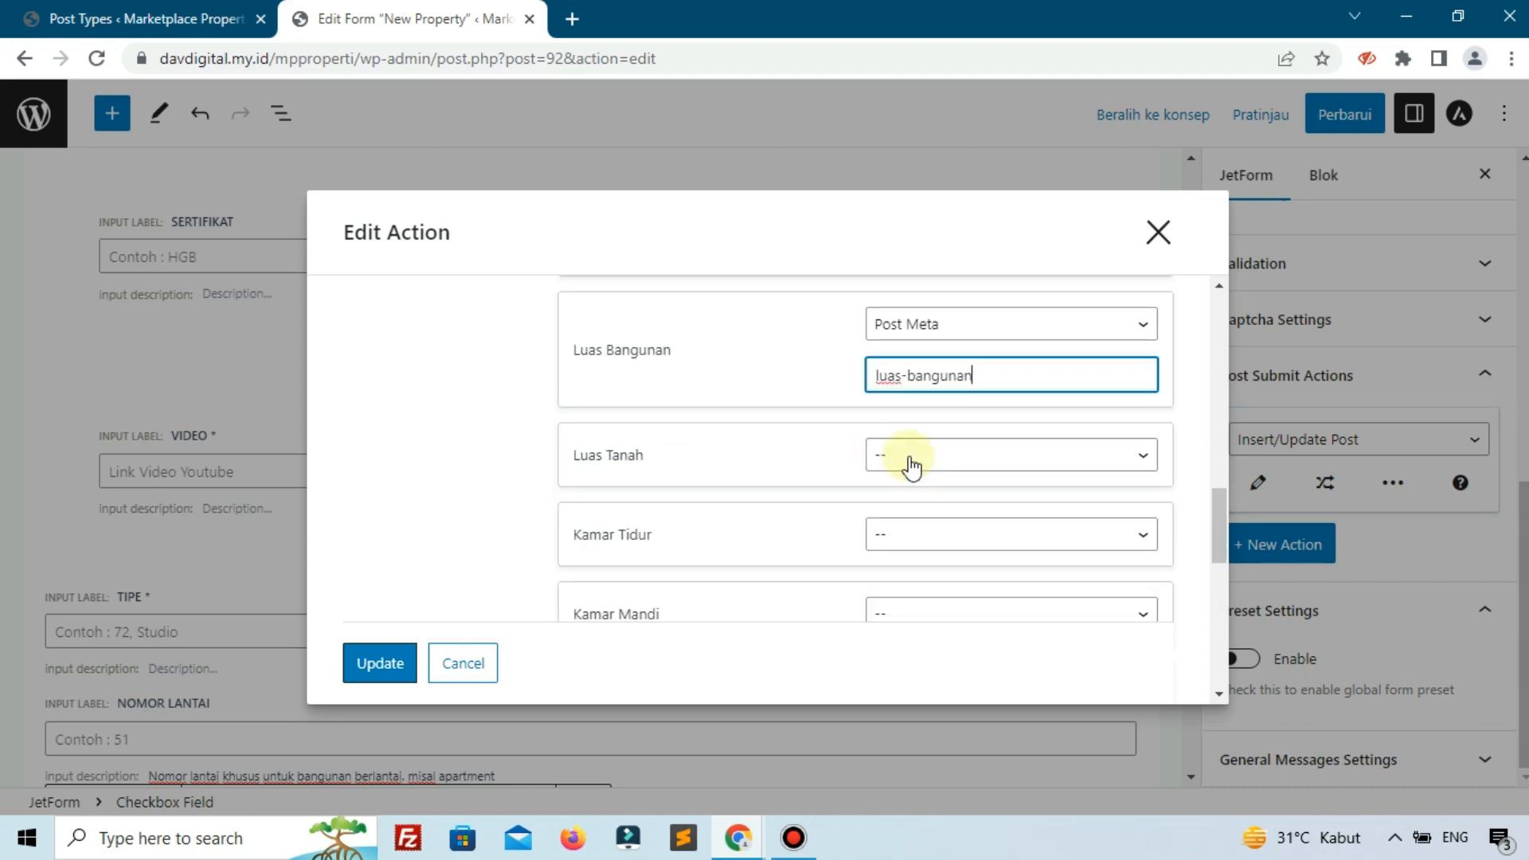
Map Luas Tanah to Post Meta with key luas-tanah.
click(912, 467)
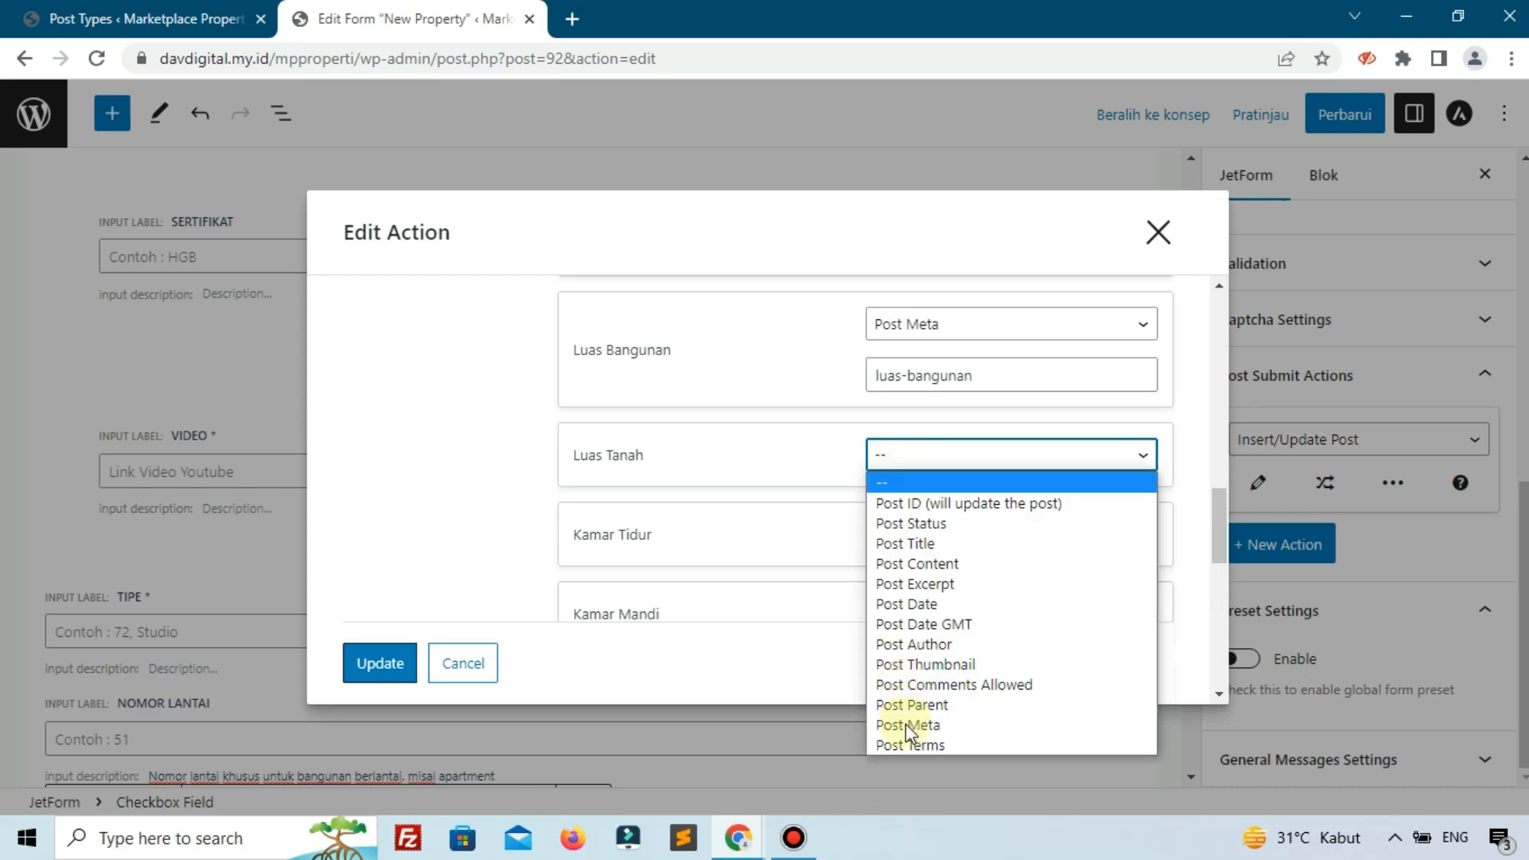
click(907, 726)
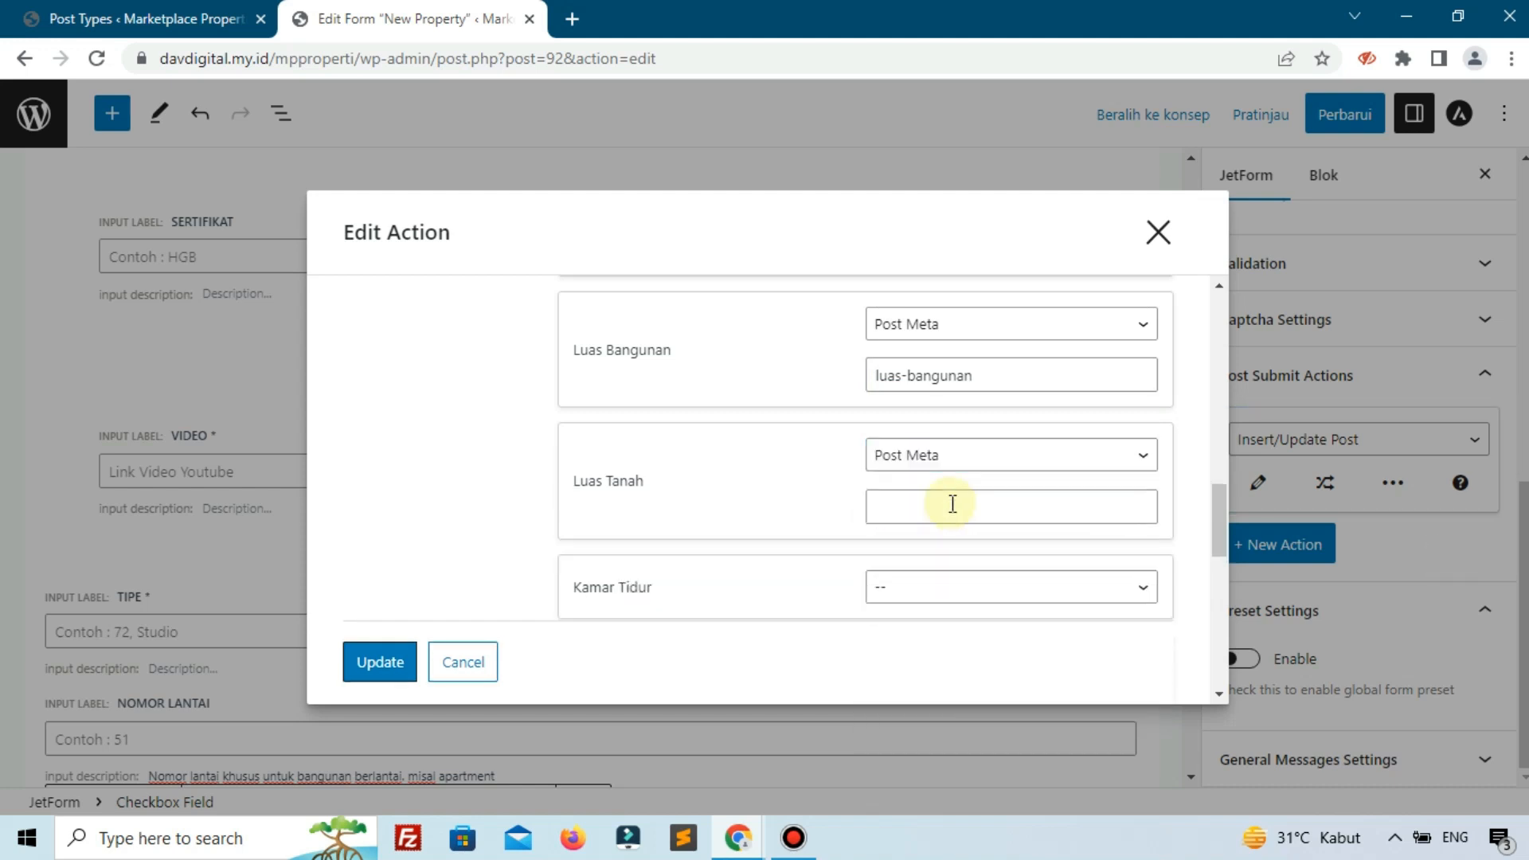
click(953, 503)
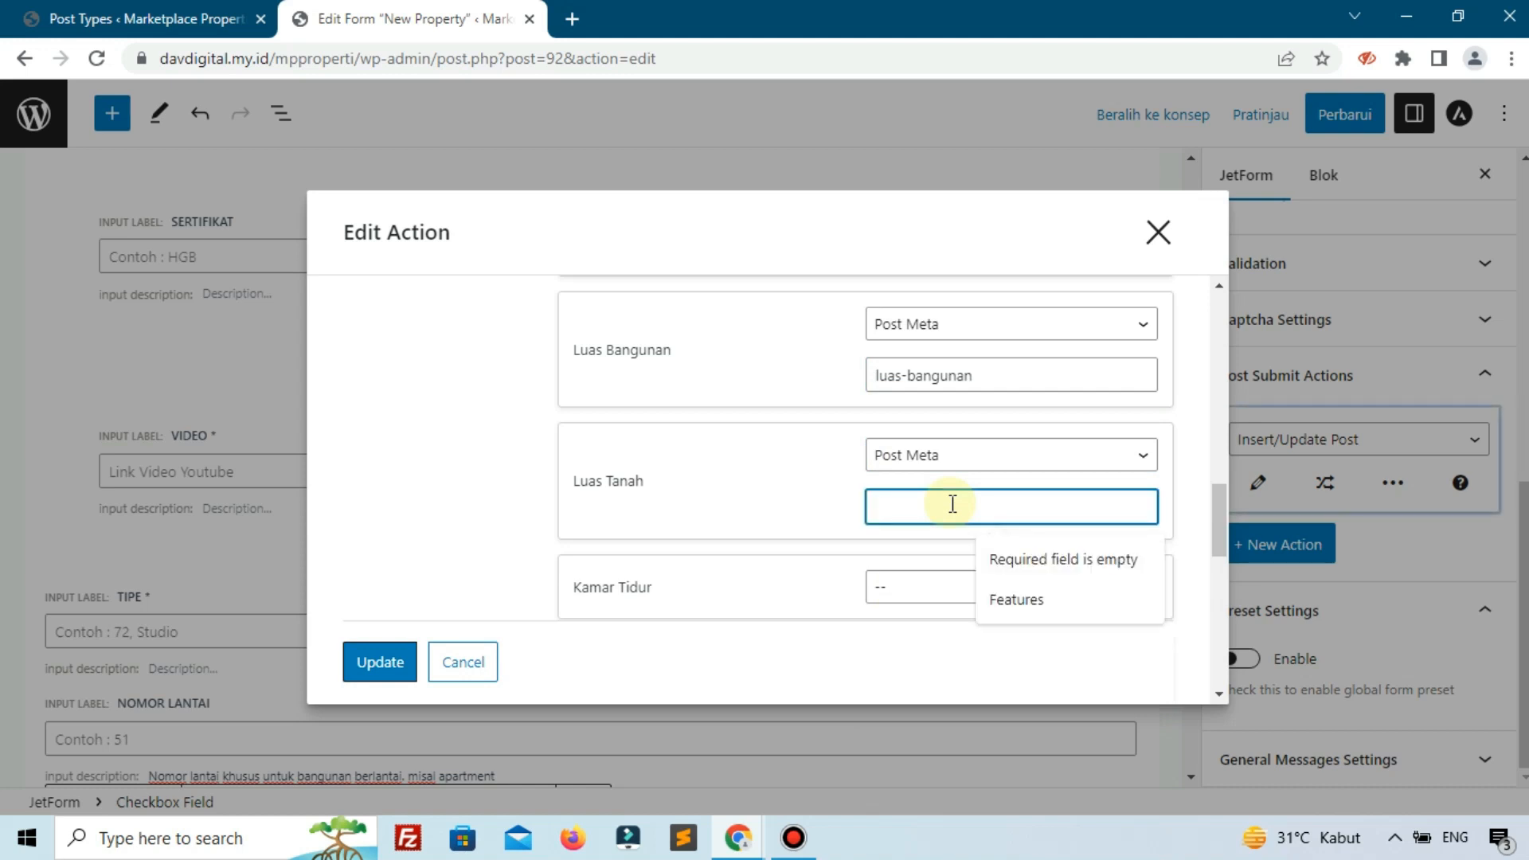
text(l)
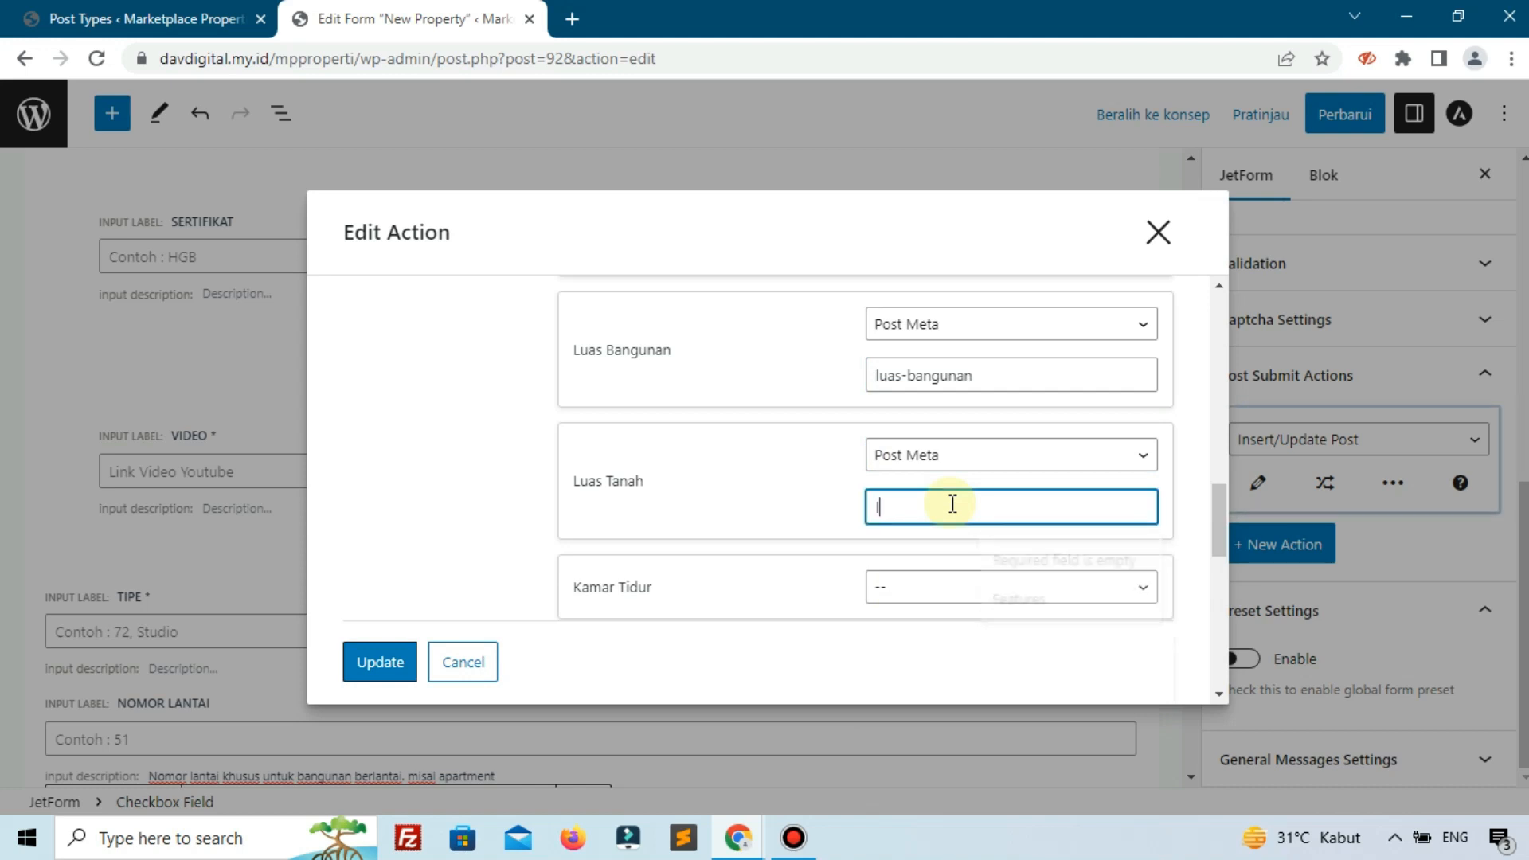
text(uas-tanah)
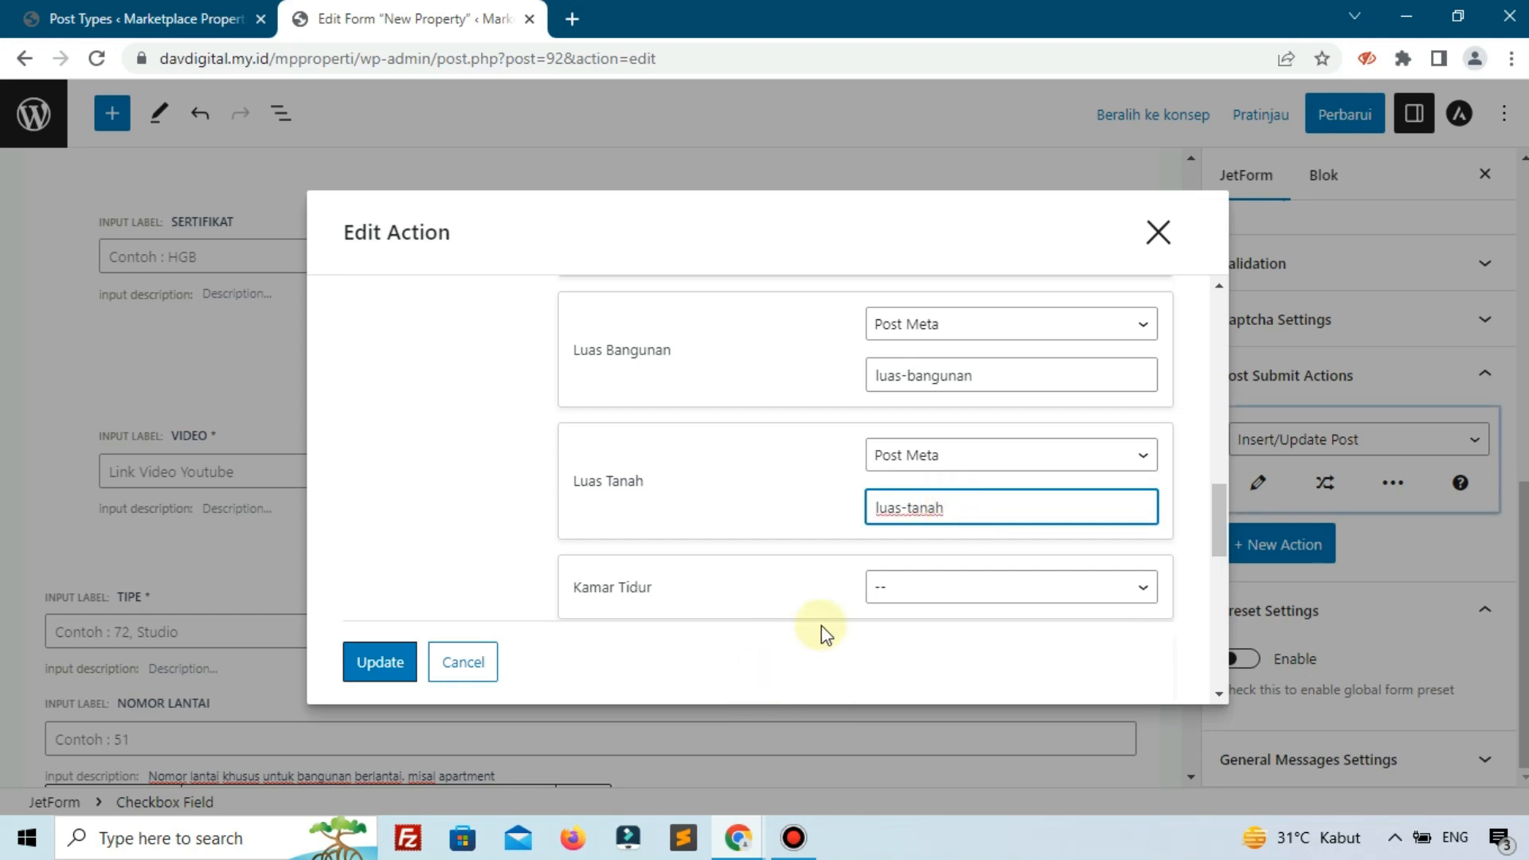
Map Kamar Tidur to Post Meta.
click(879, 597)
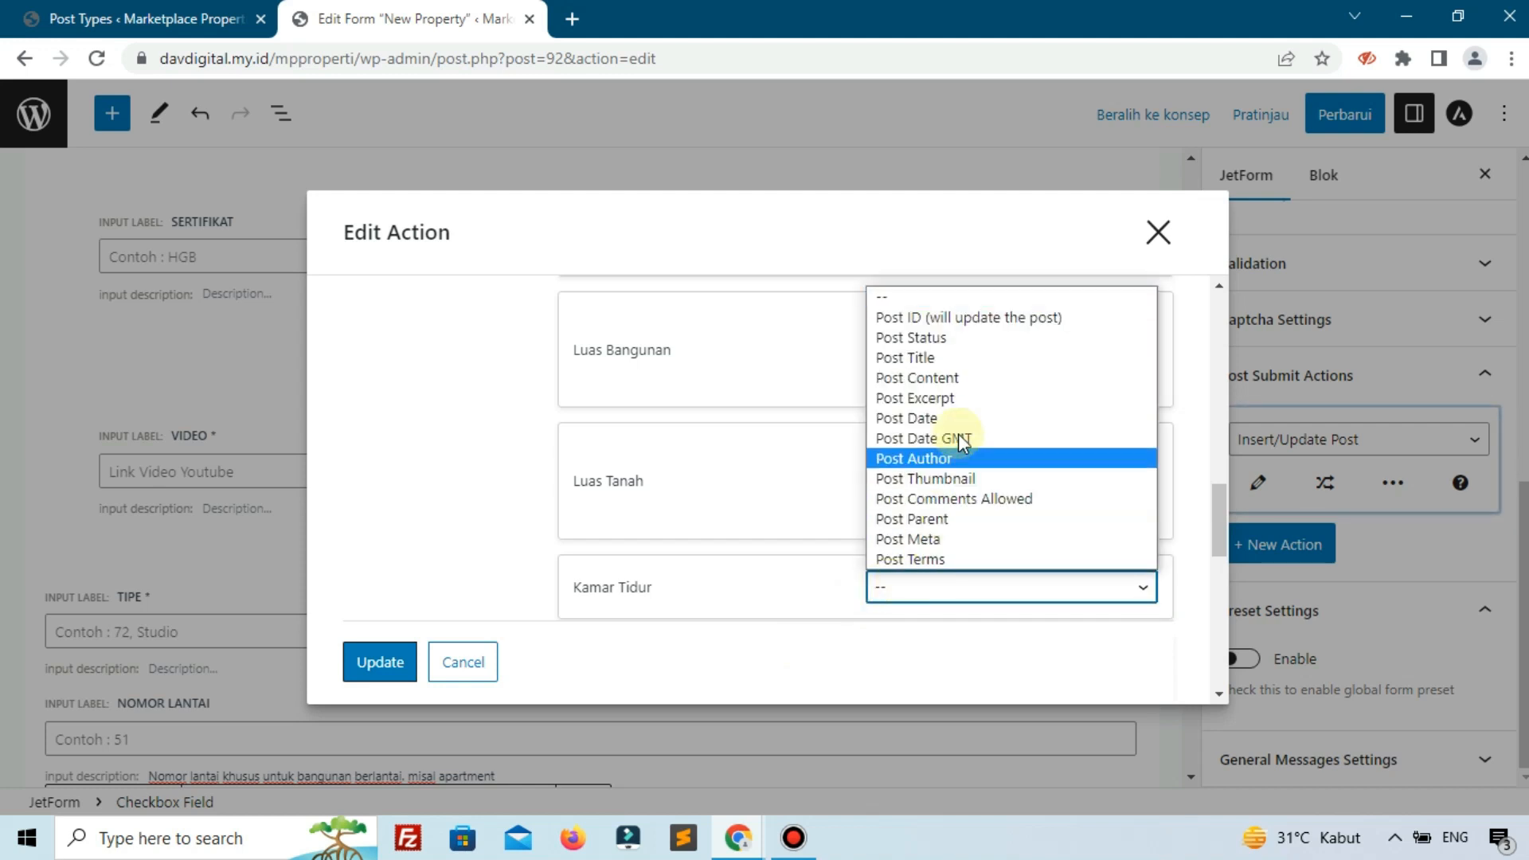
click(908, 539)
scroll(920, 502, down, 3)
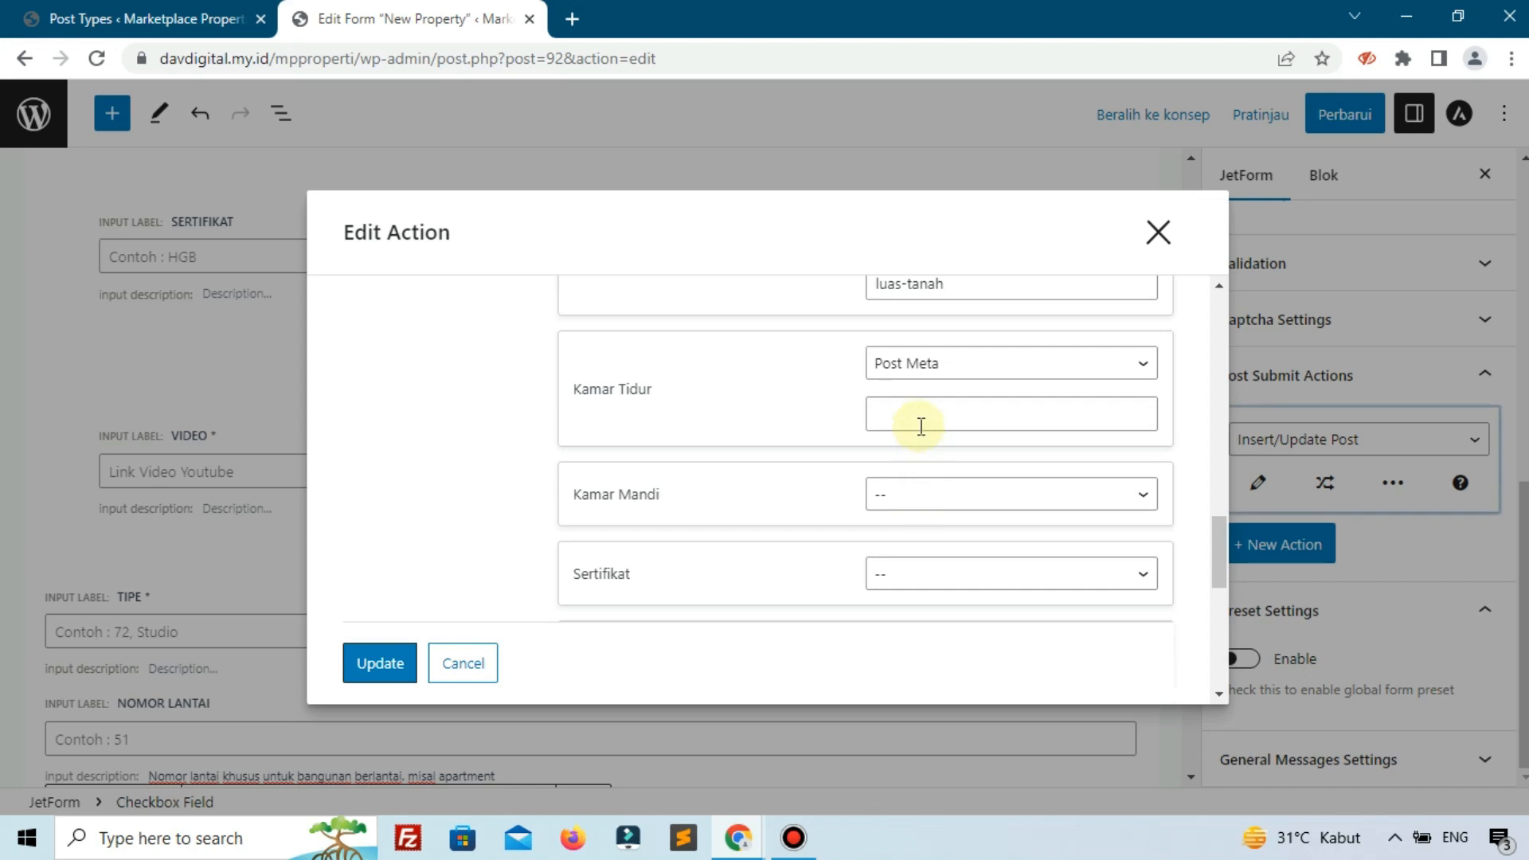
Give Kamar Tidur meta key kamar-tidur and map Kamar Mandi to Post Meta key kamar-mandi.
click(920, 426)
text(ka)
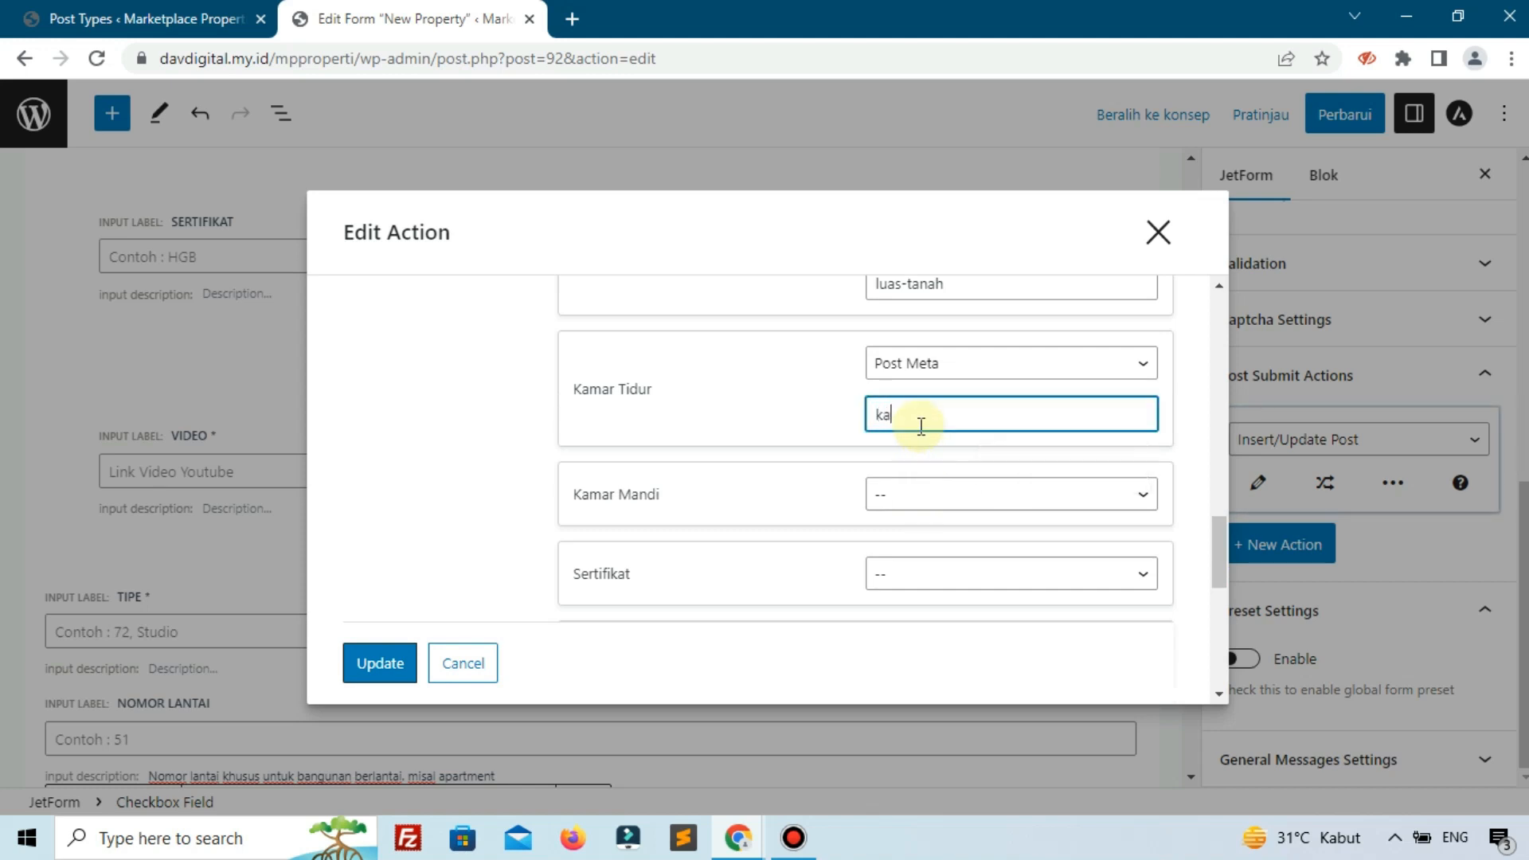
text(mar-tidur)
click(914, 495)
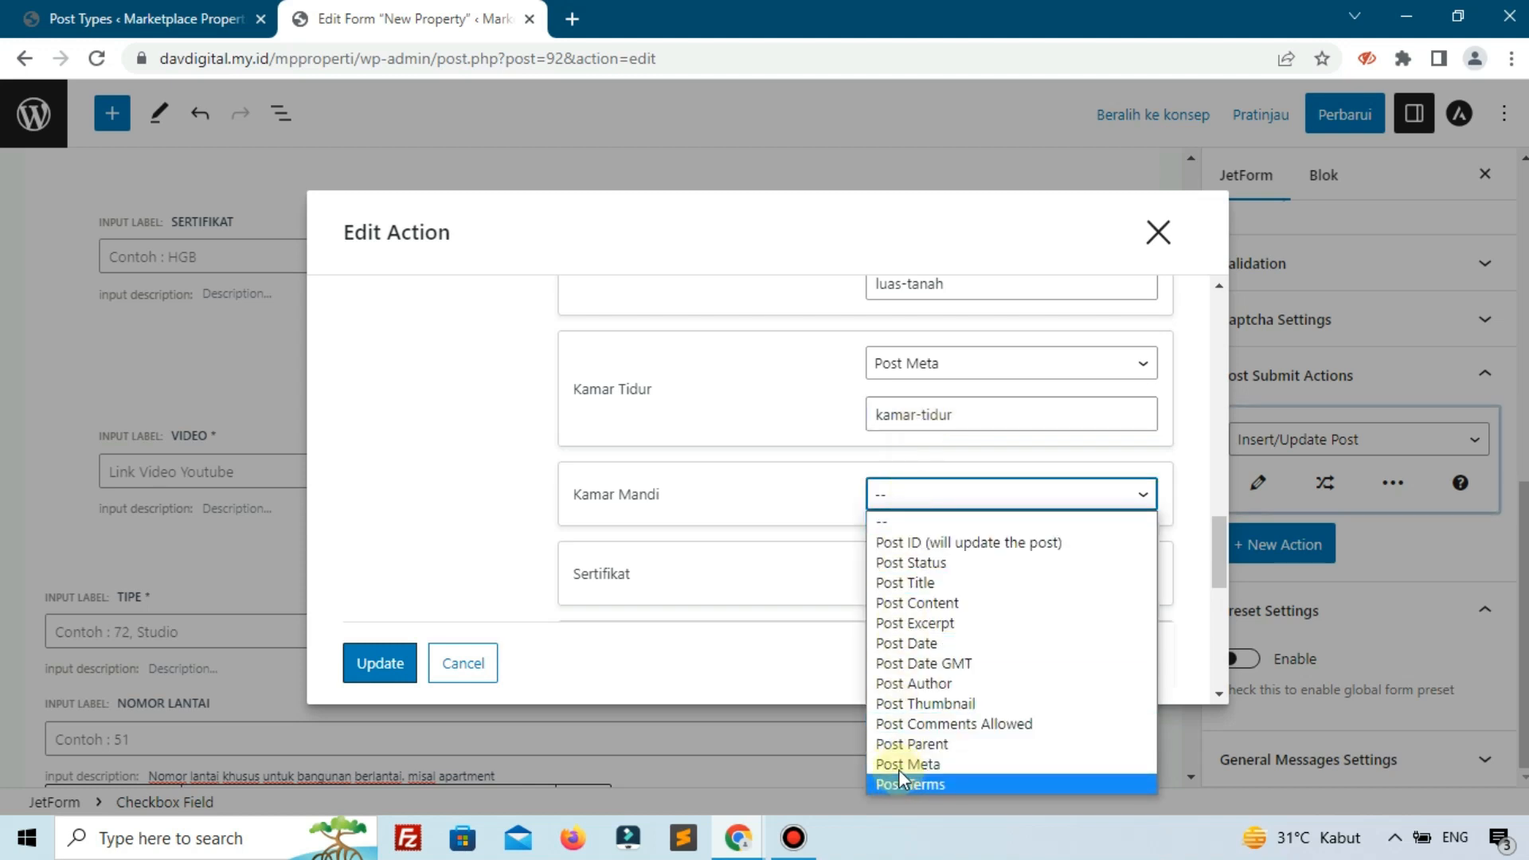
click(906, 764)
click(907, 547)
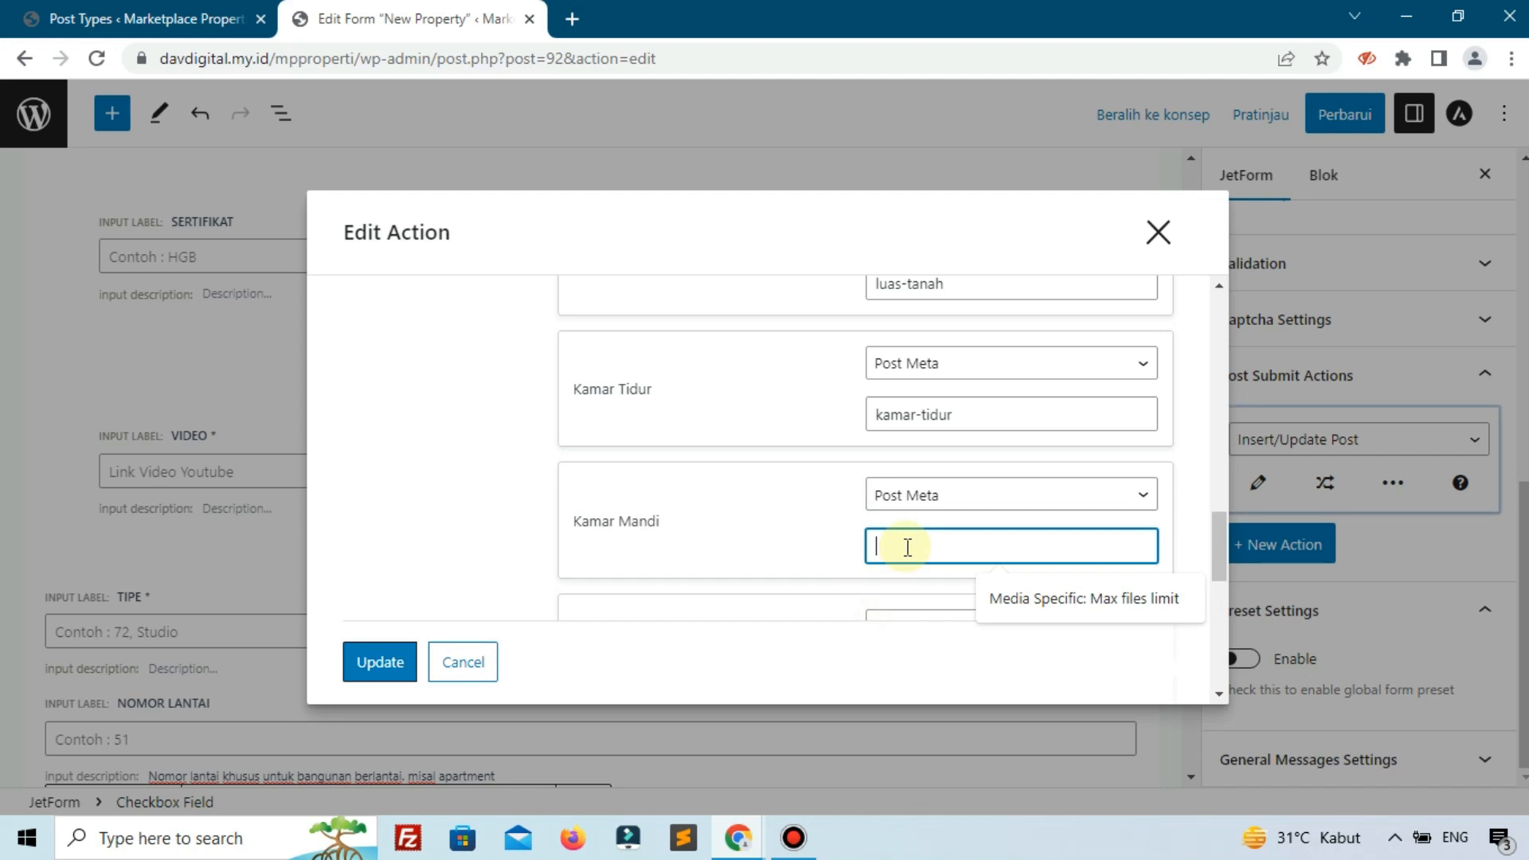
text(kamar-mandi)
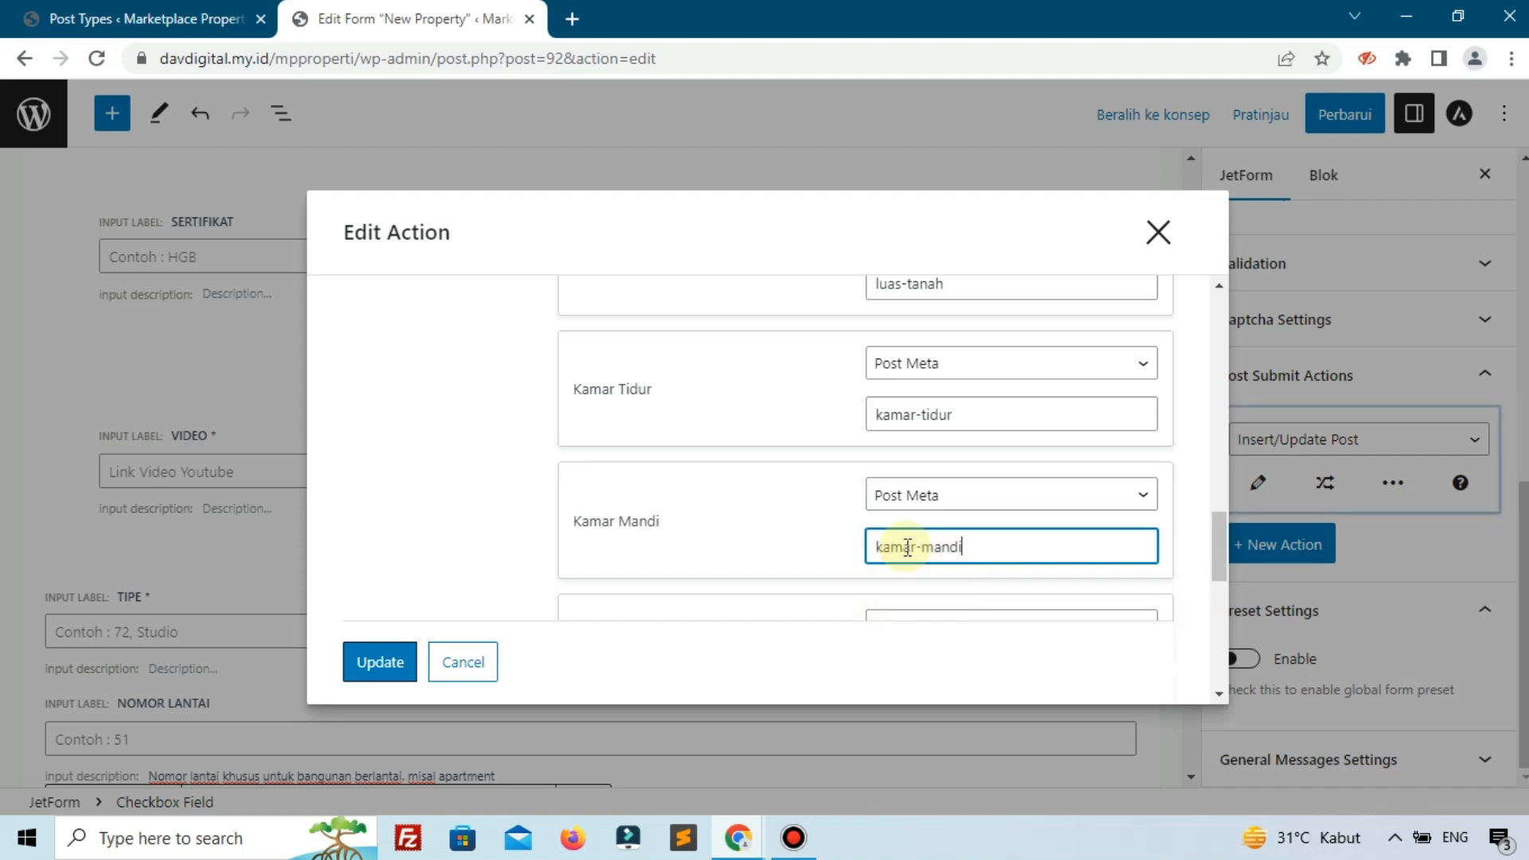
Map Sertifikat and Listrik to Post Meta with keys sertifikat and listrik.
scroll(907, 547, down, 3)
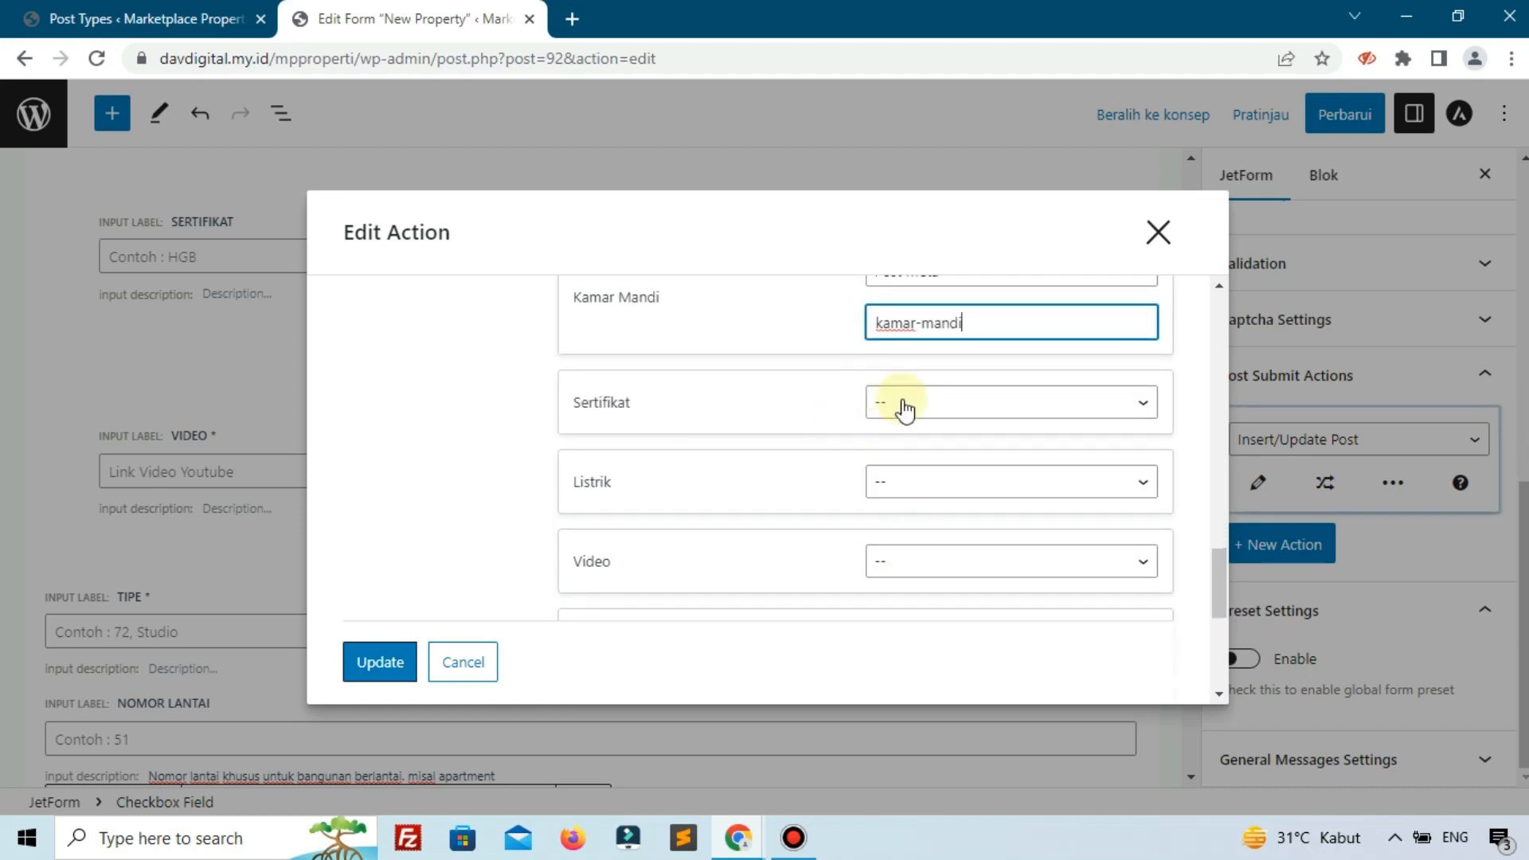
click(905, 406)
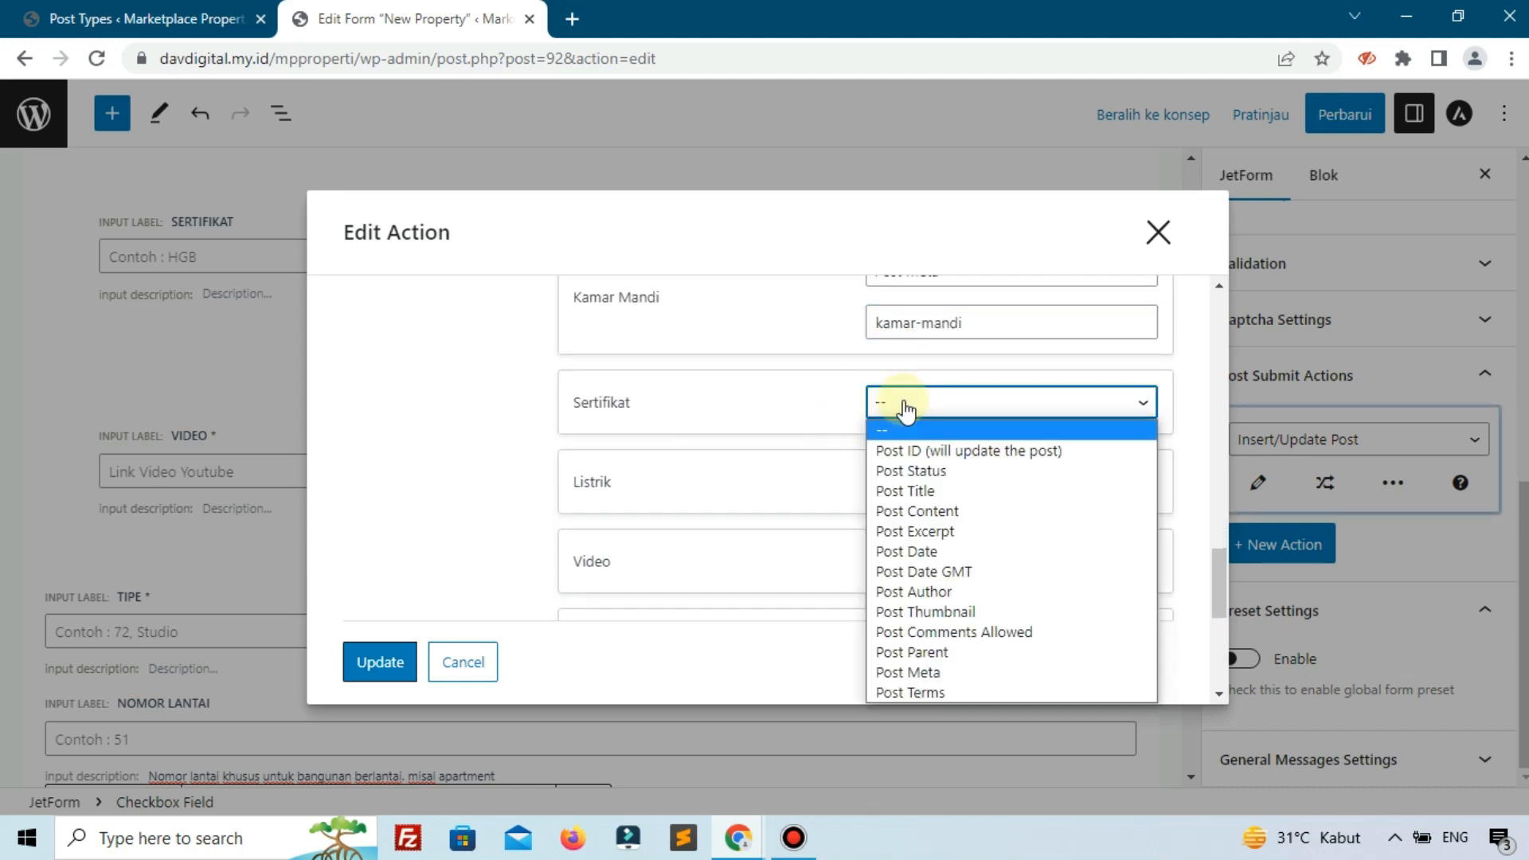
click(912, 674)
click(934, 451)
text(se)
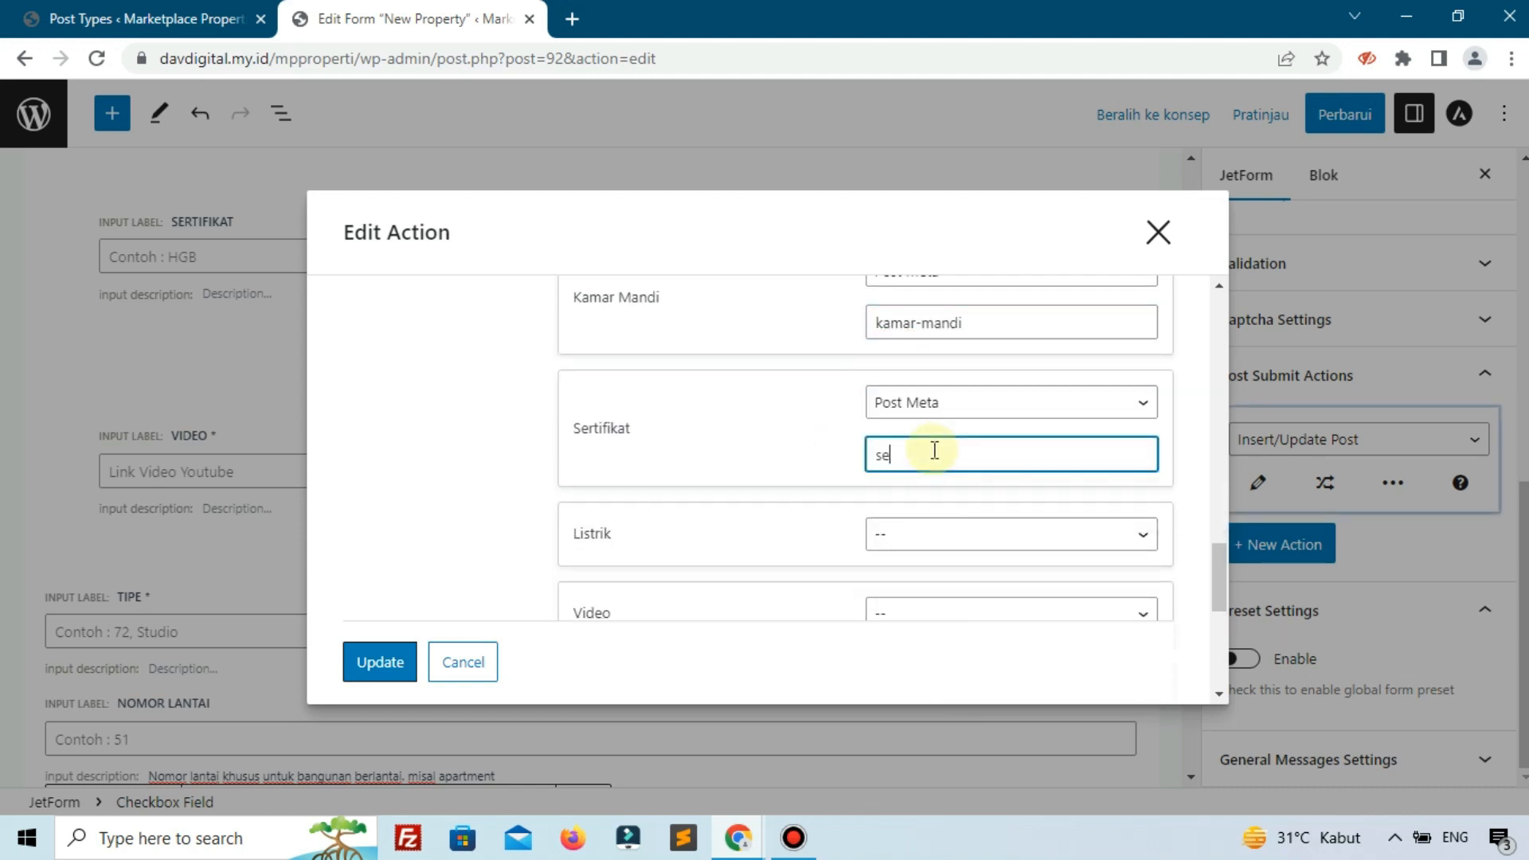
text(rtifikat)
scroll(931, 448, down, 2)
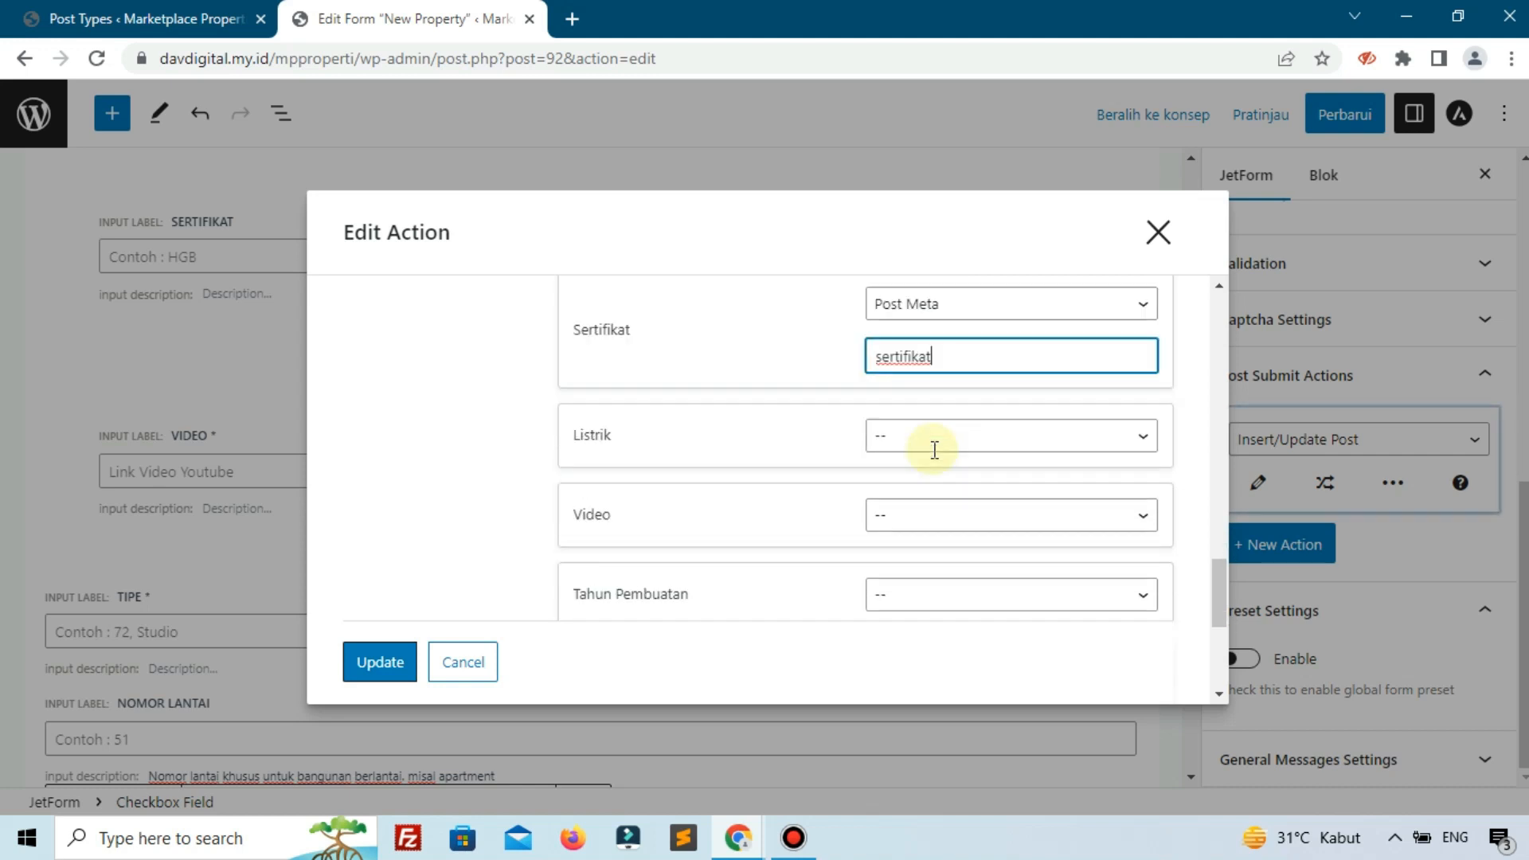
click(918, 448)
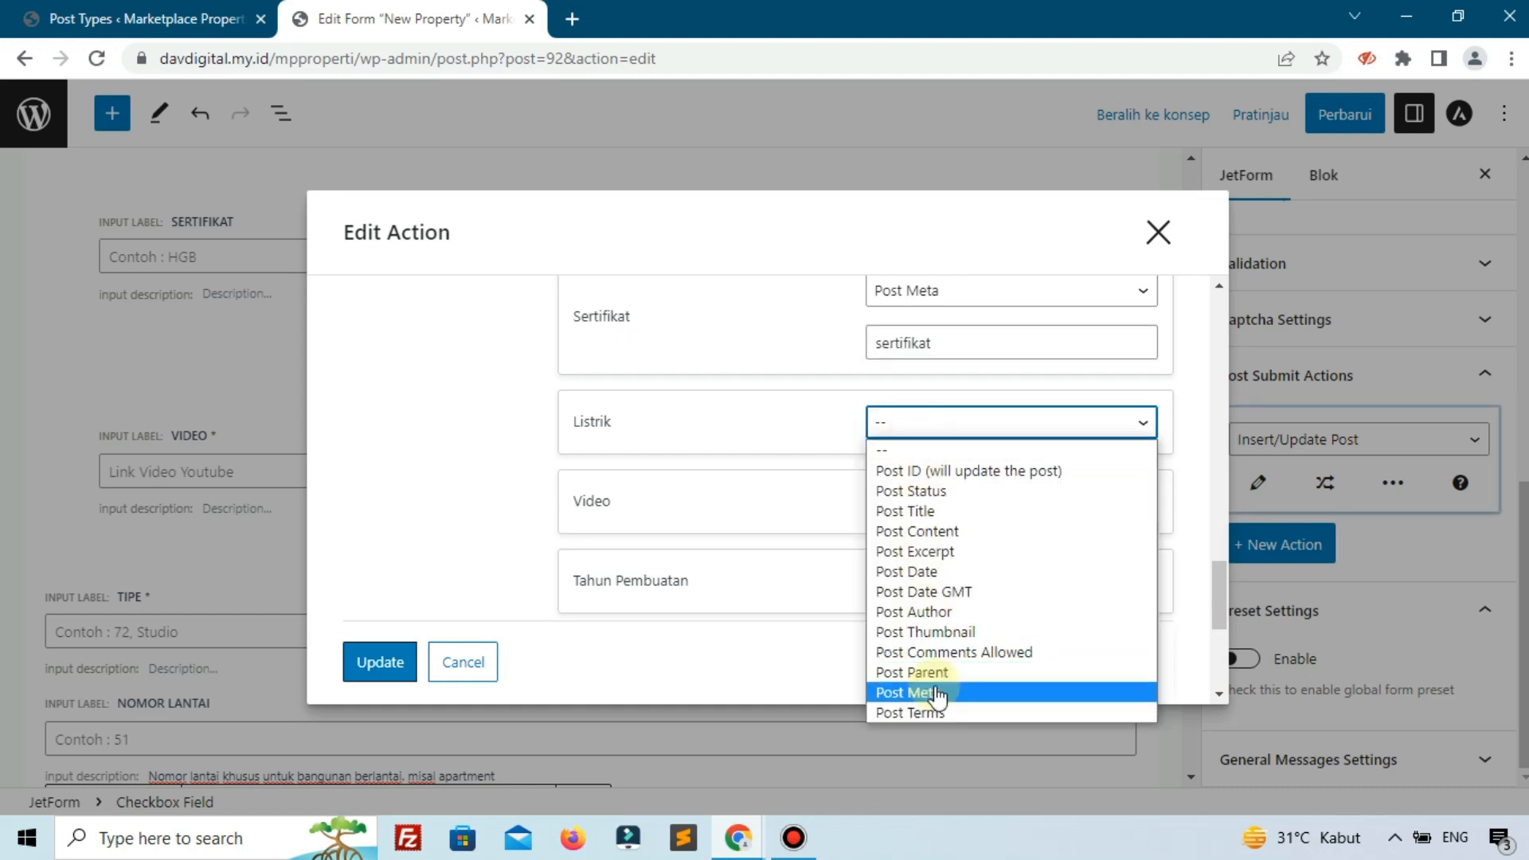
click(927, 692)
click(930, 480)
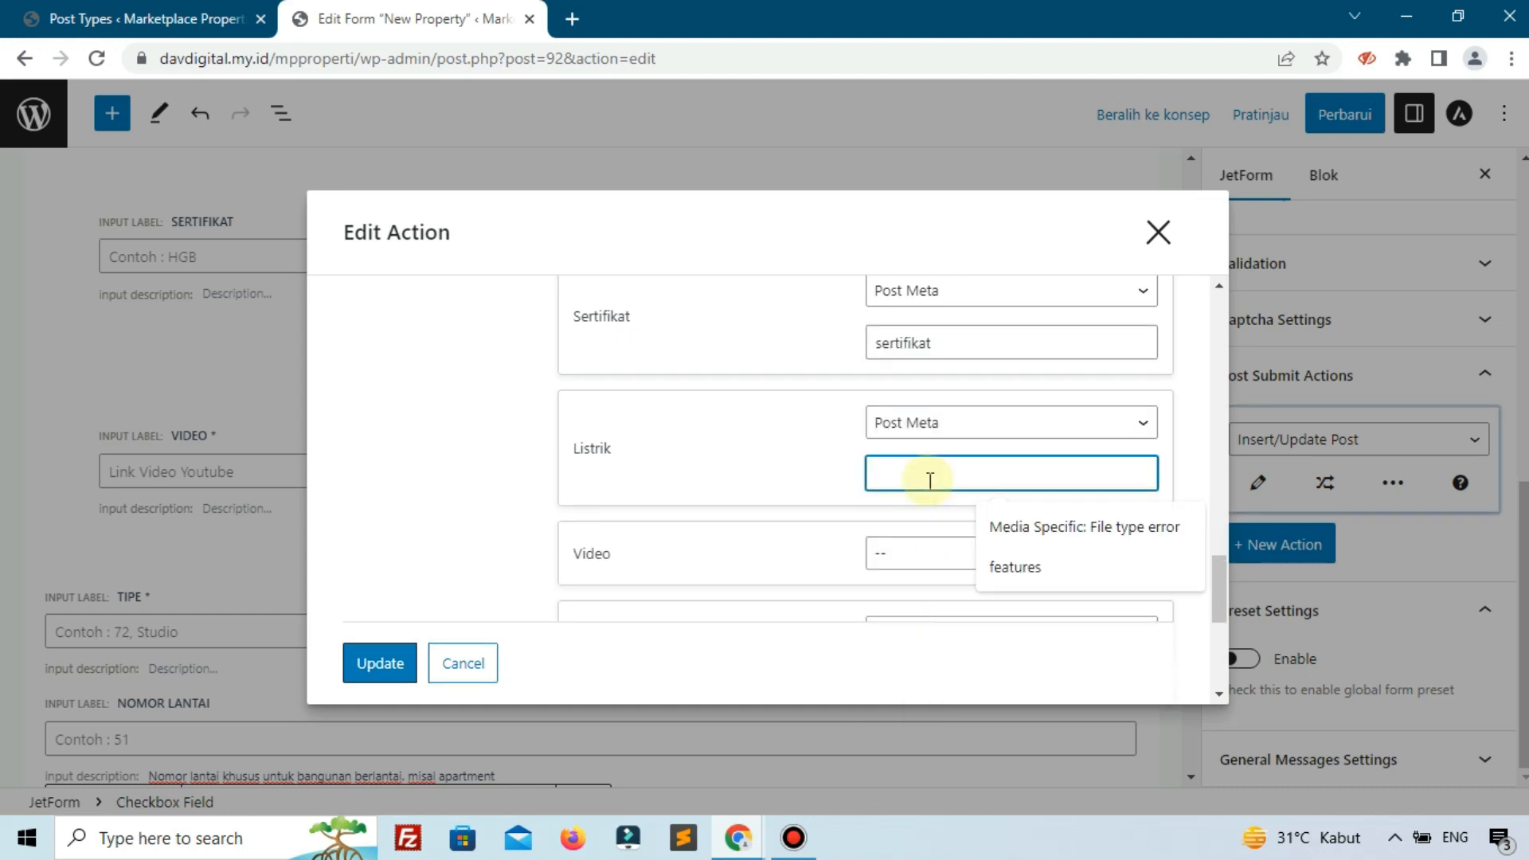
text(listr)
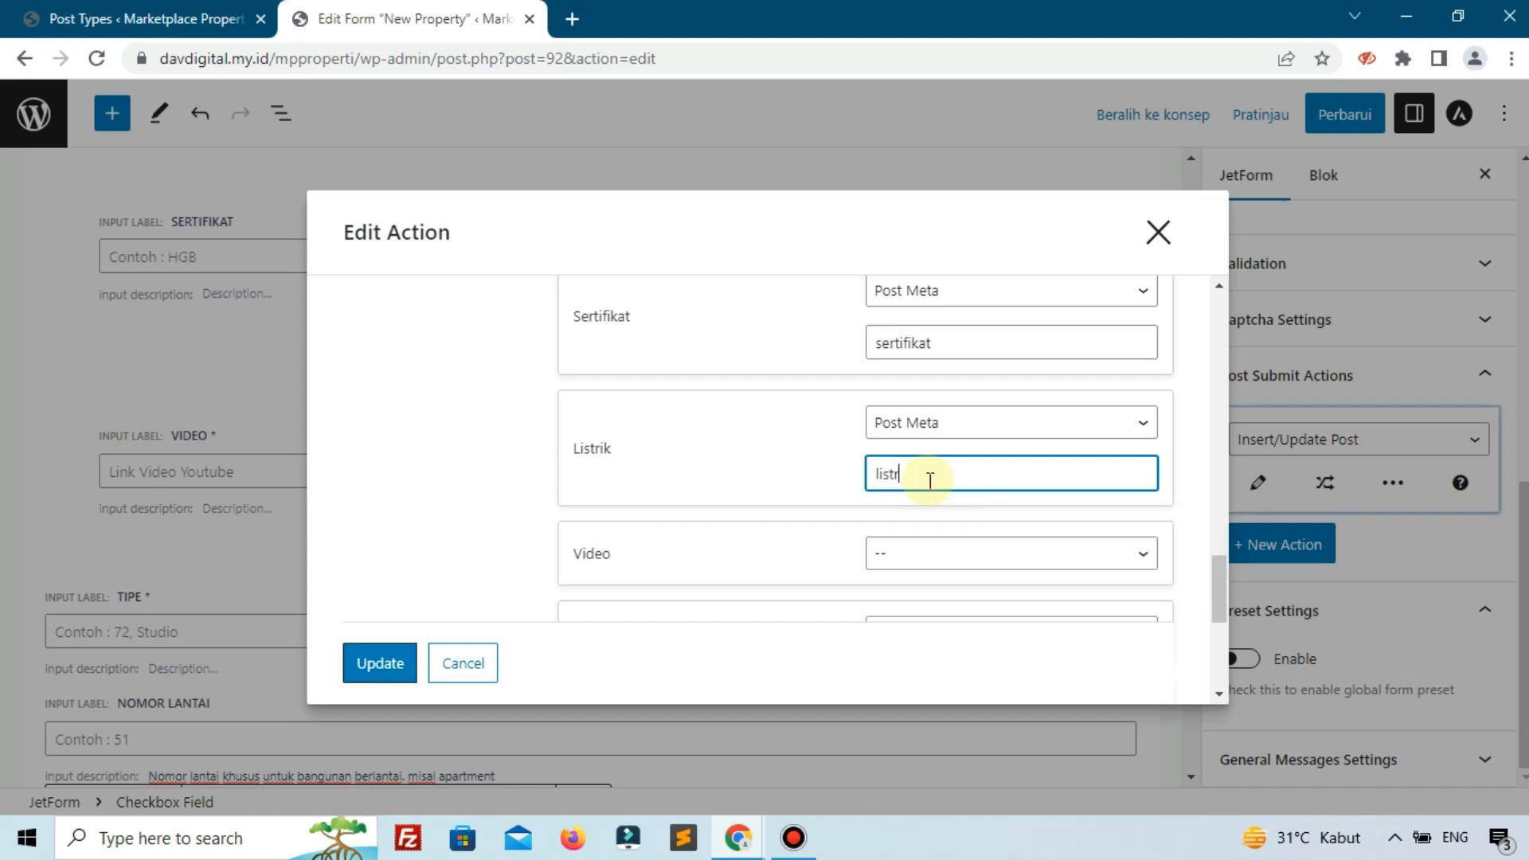
text(ik)
Map Video and Tahun Pembuatan to Post Meta with keys video and tahun-pembuatan.
click(889, 561)
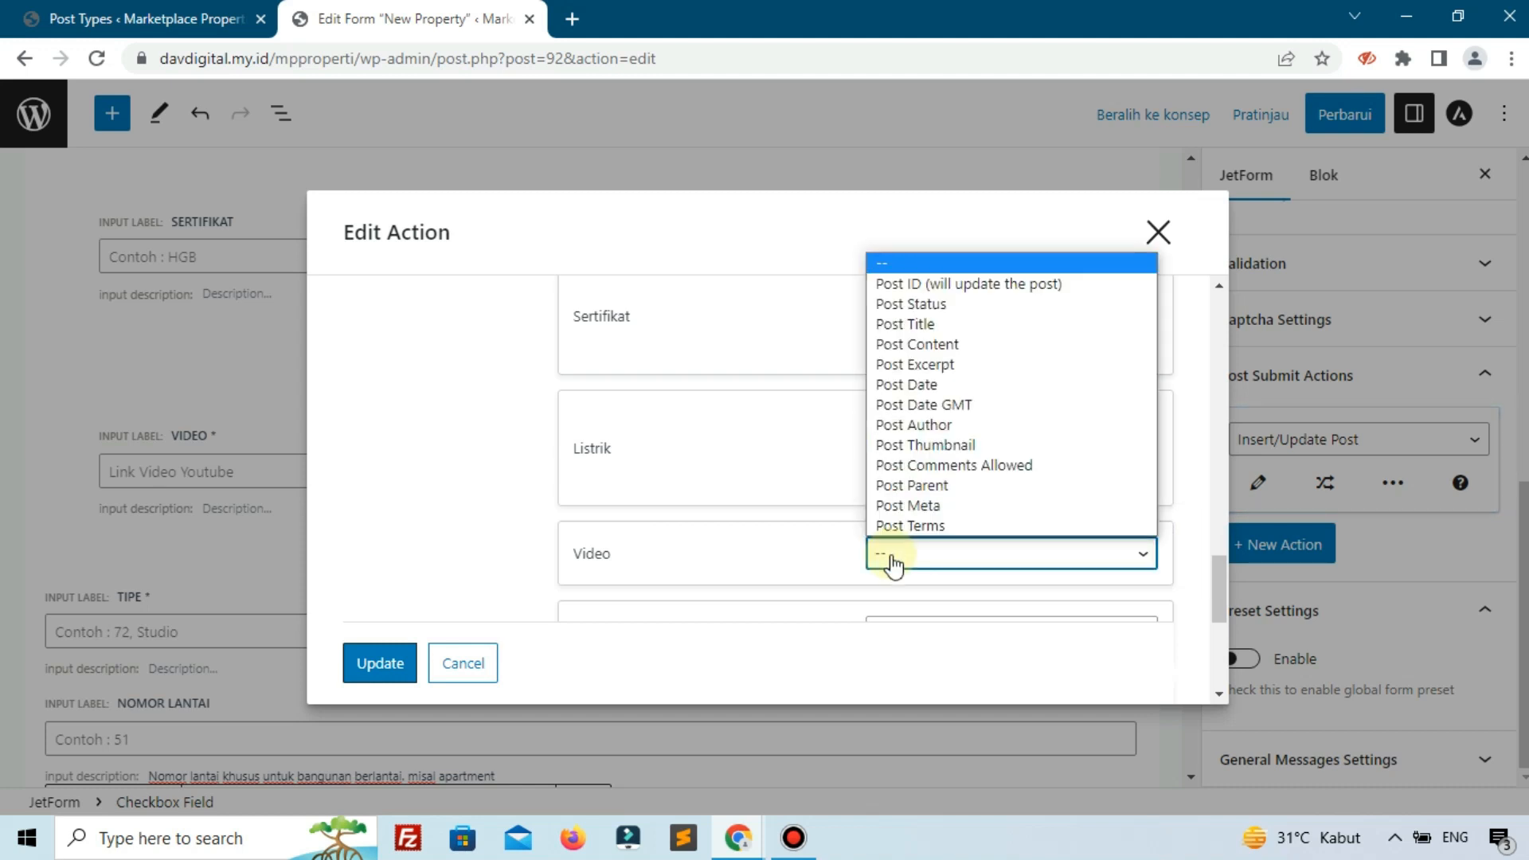
click(911, 507)
scroll(914, 514, down, 2)
click(917, 510)
text(video)
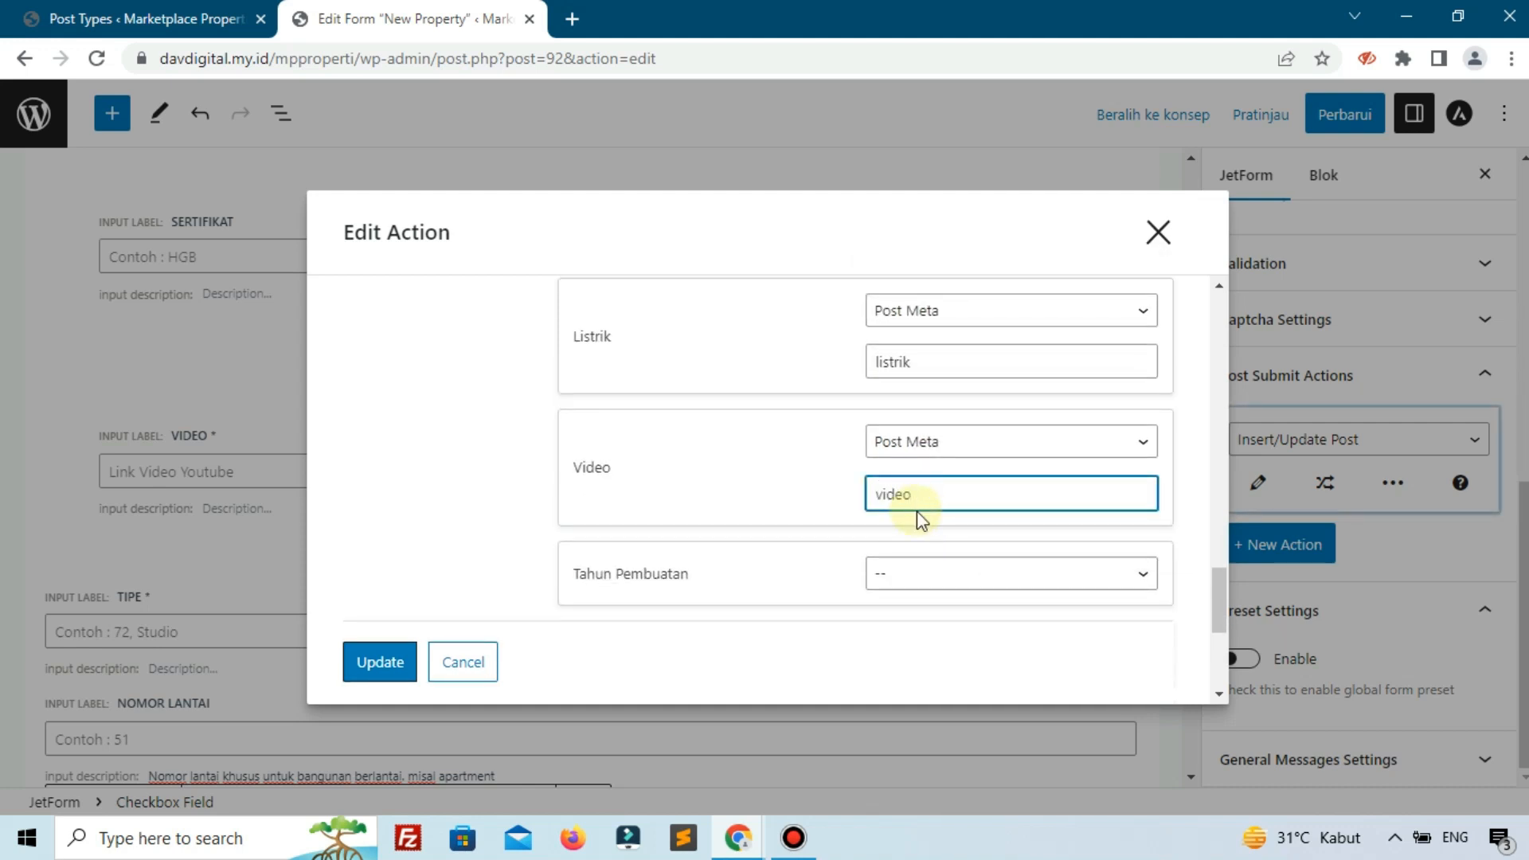
click(944, 581)
click(930, 527)
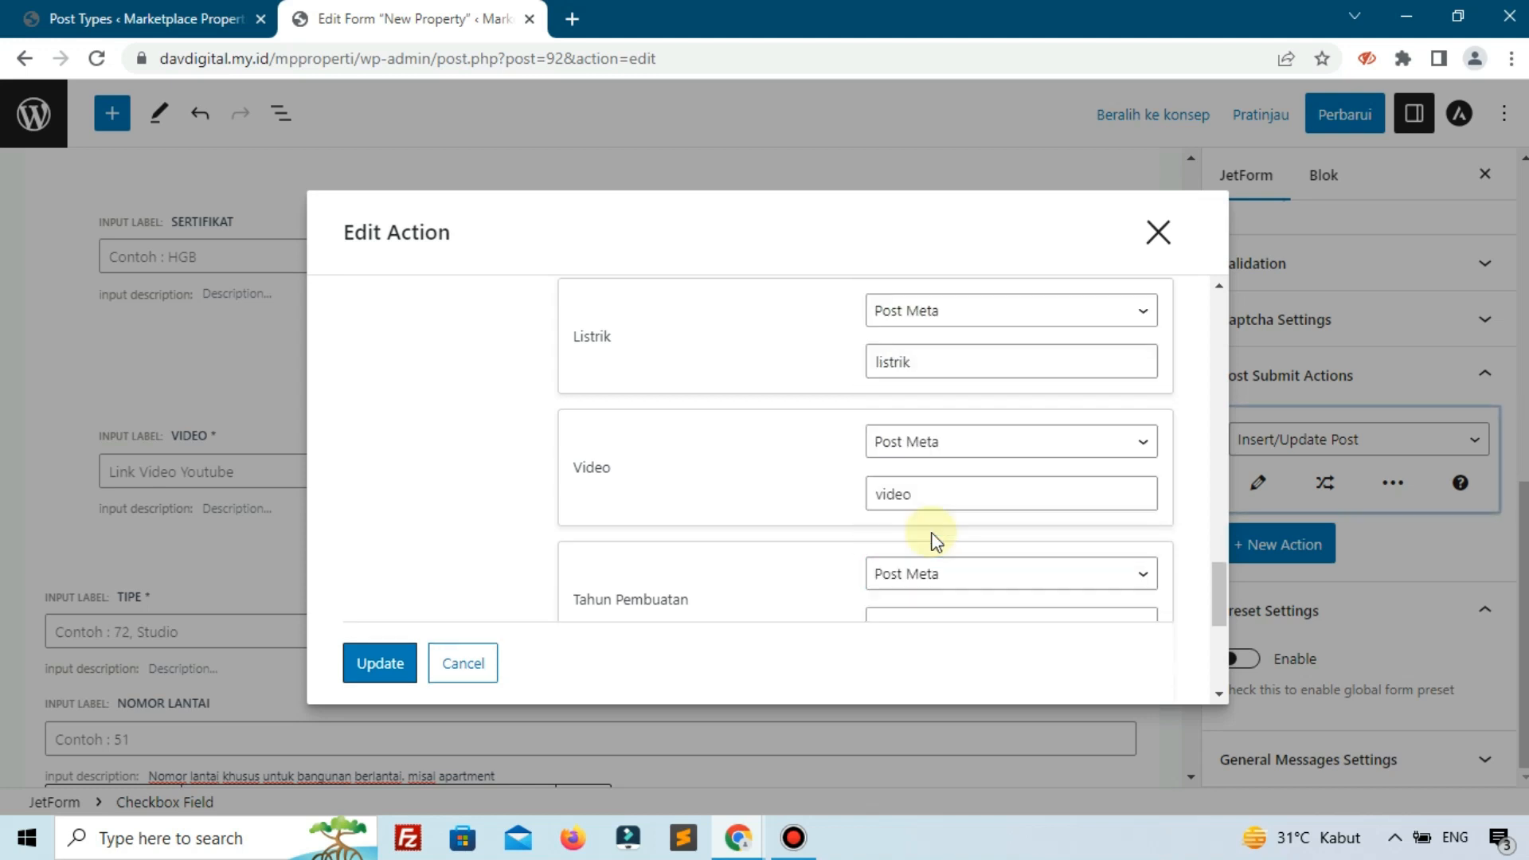
scroll(932, 534, down, 2)
click(941, 512)
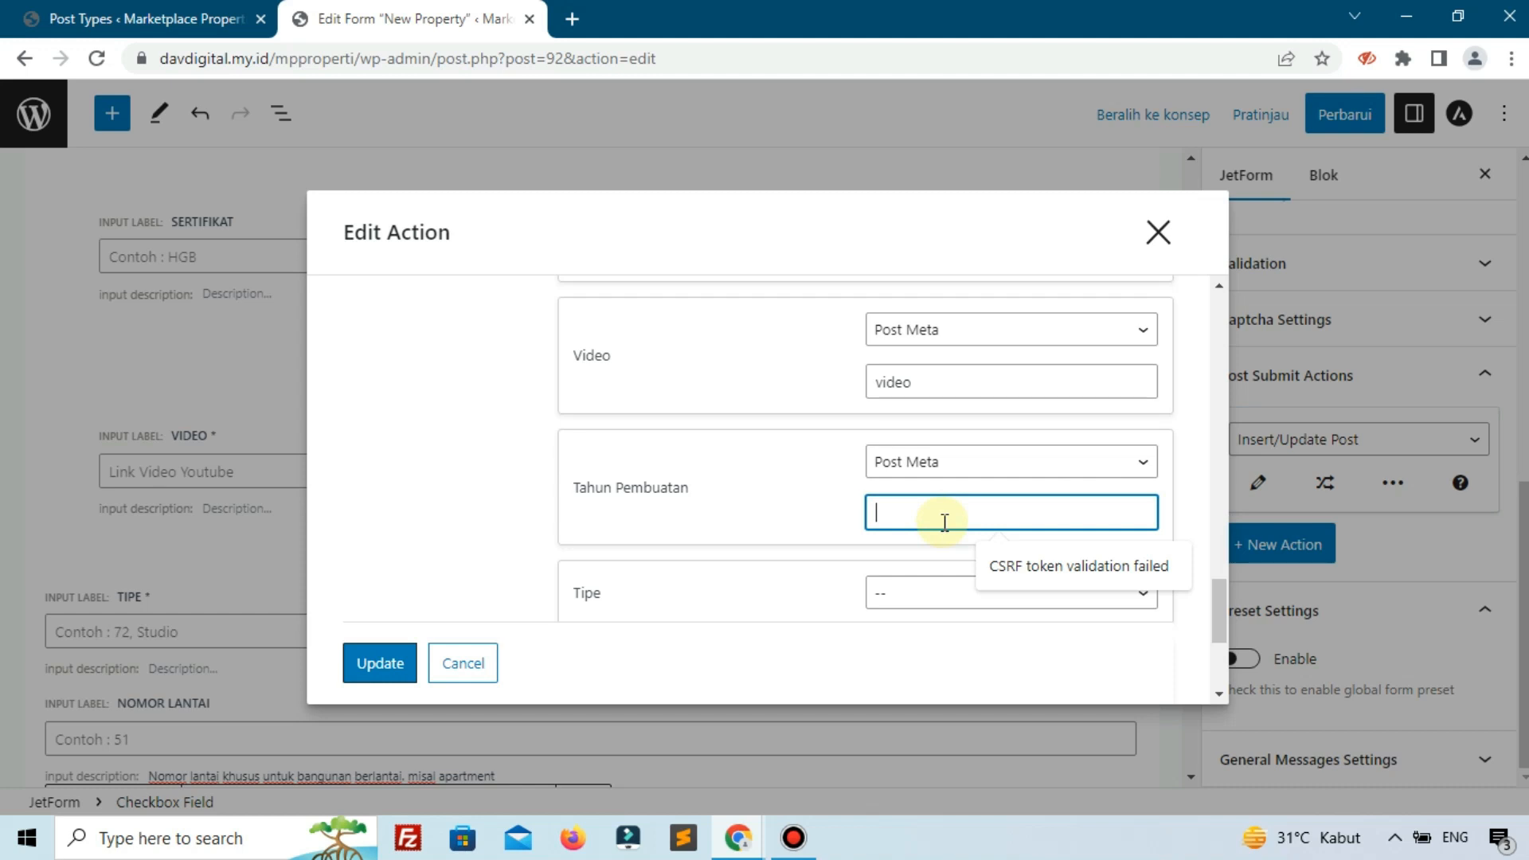
text(tahun)
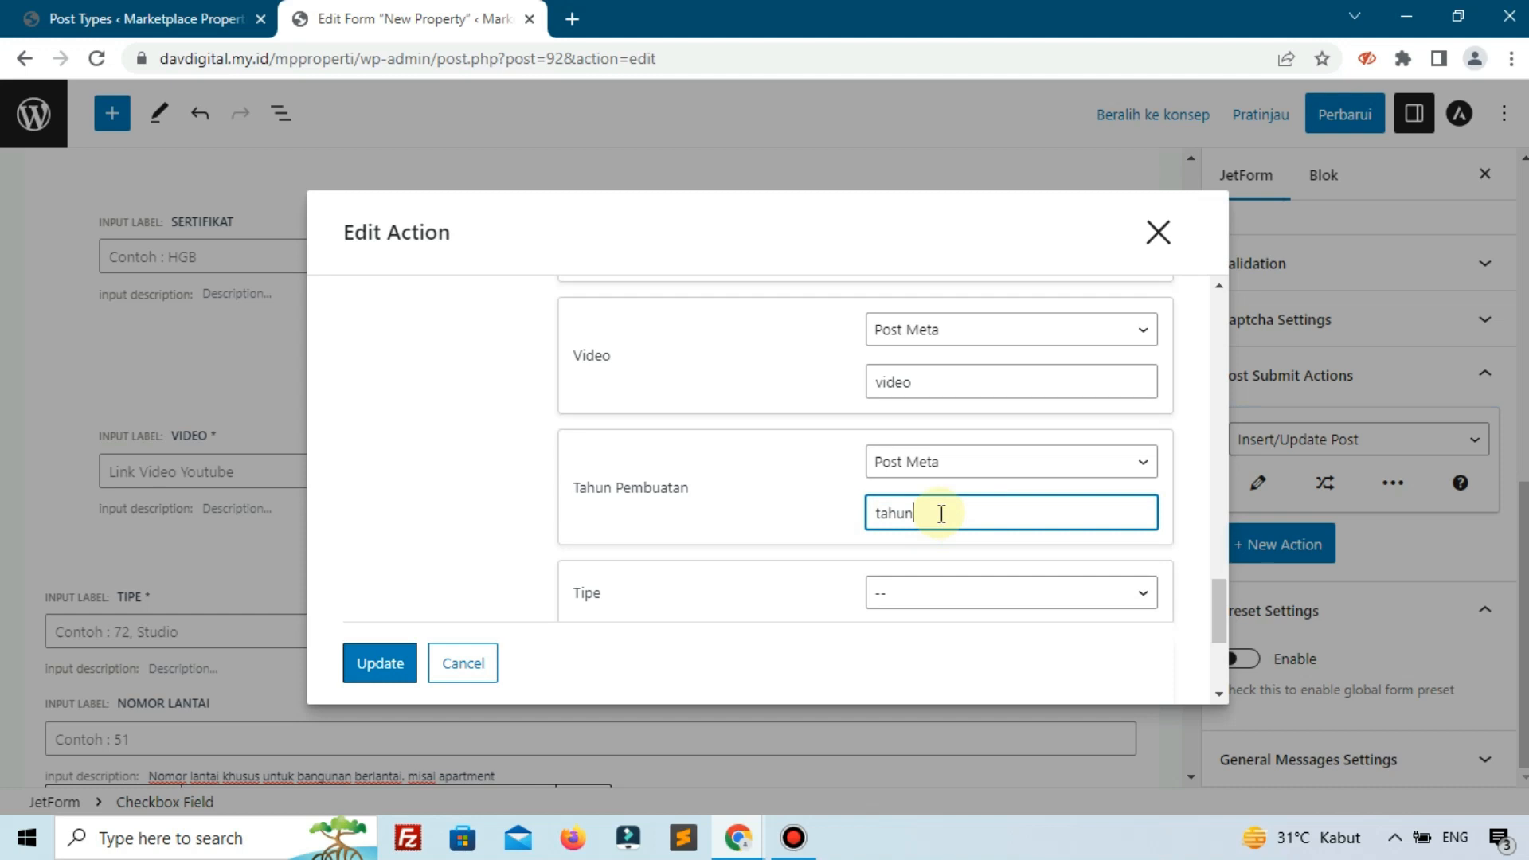
text(-)
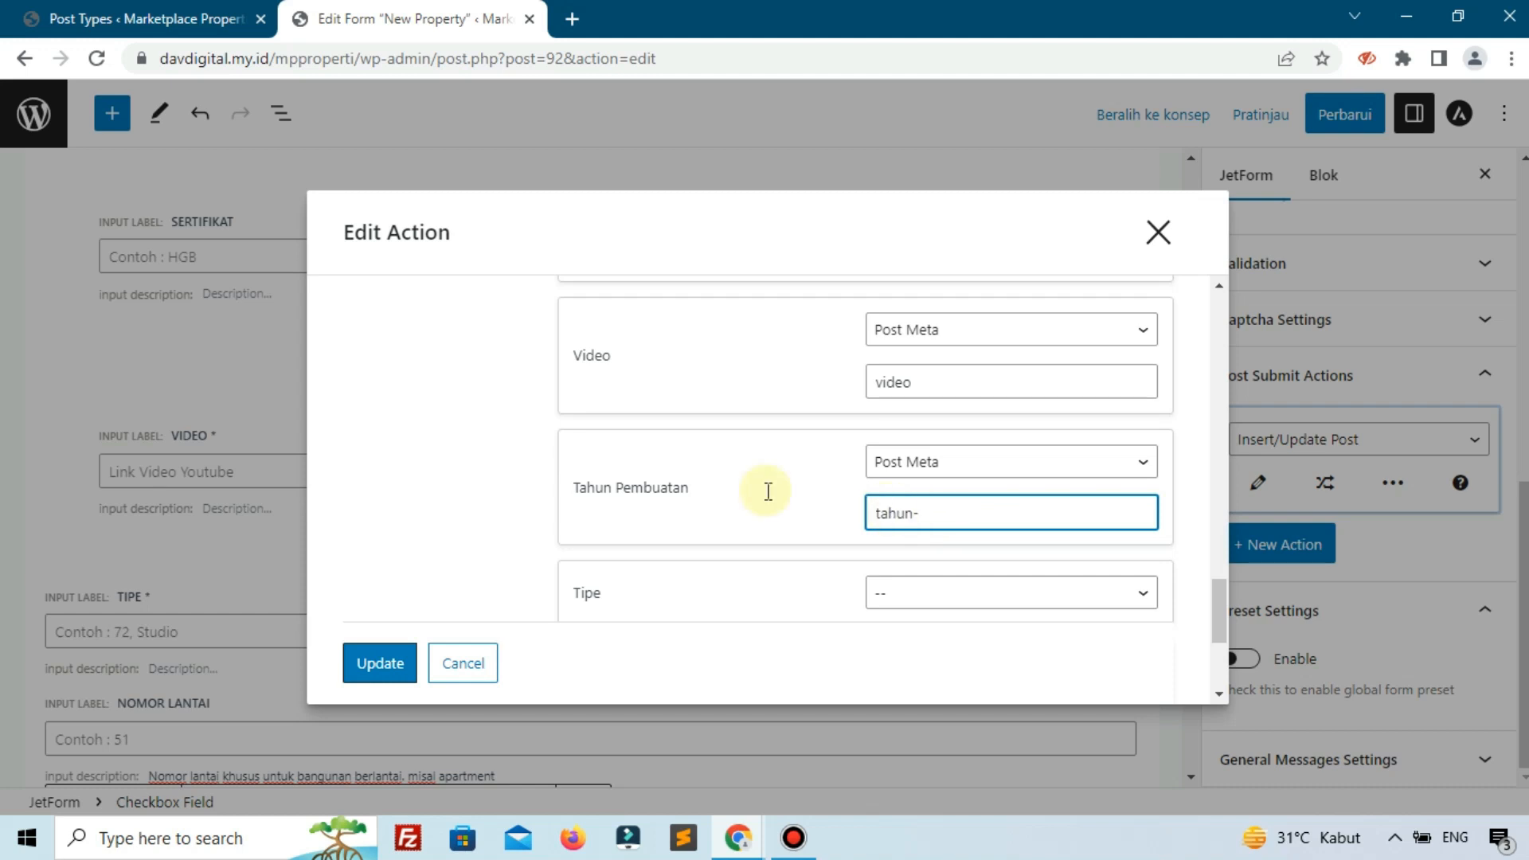
text(pembua)
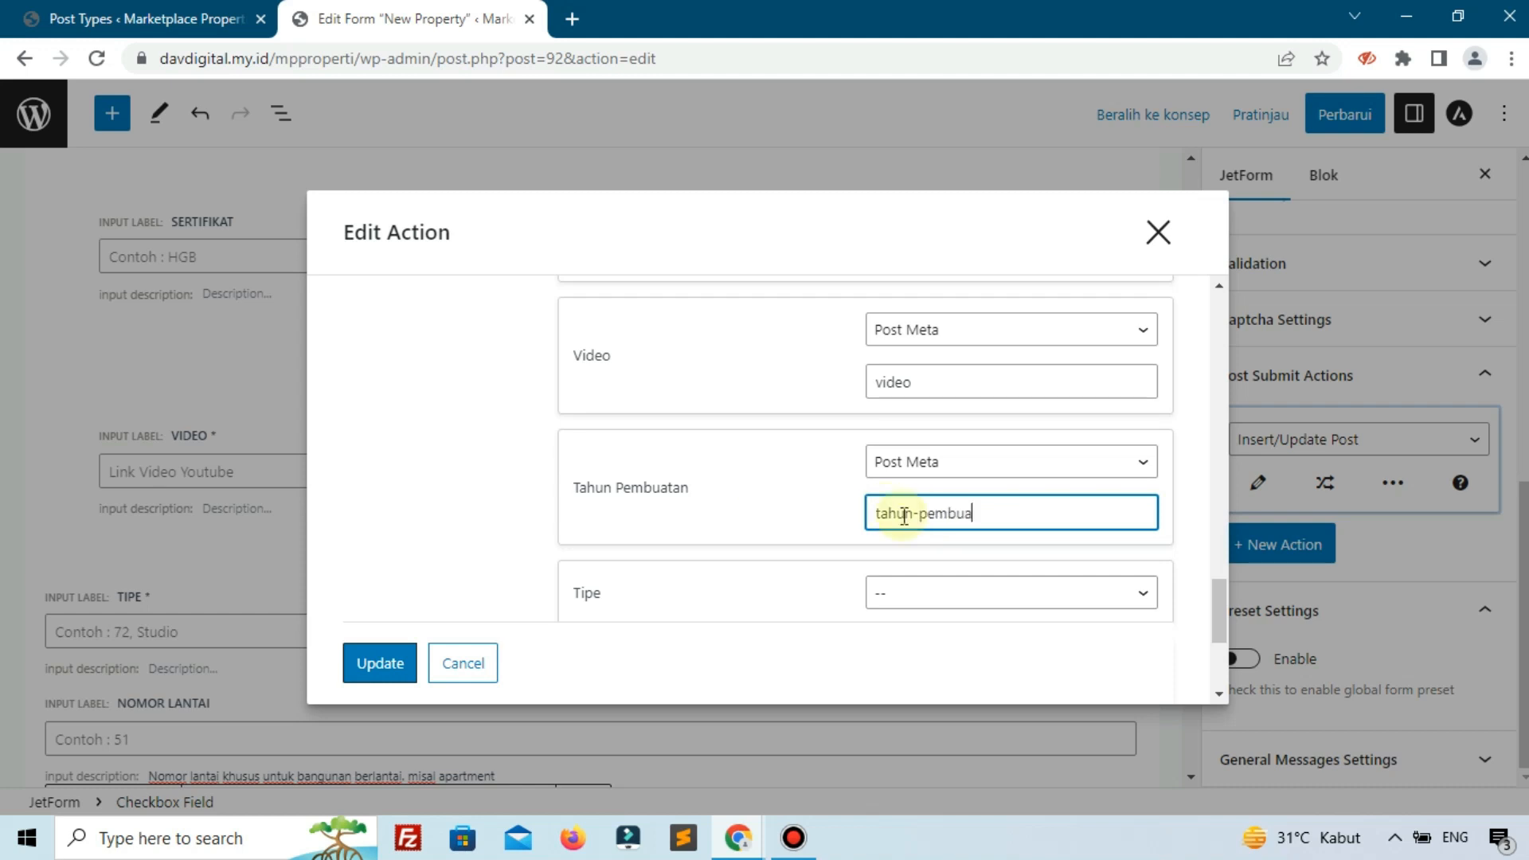
text(tan)
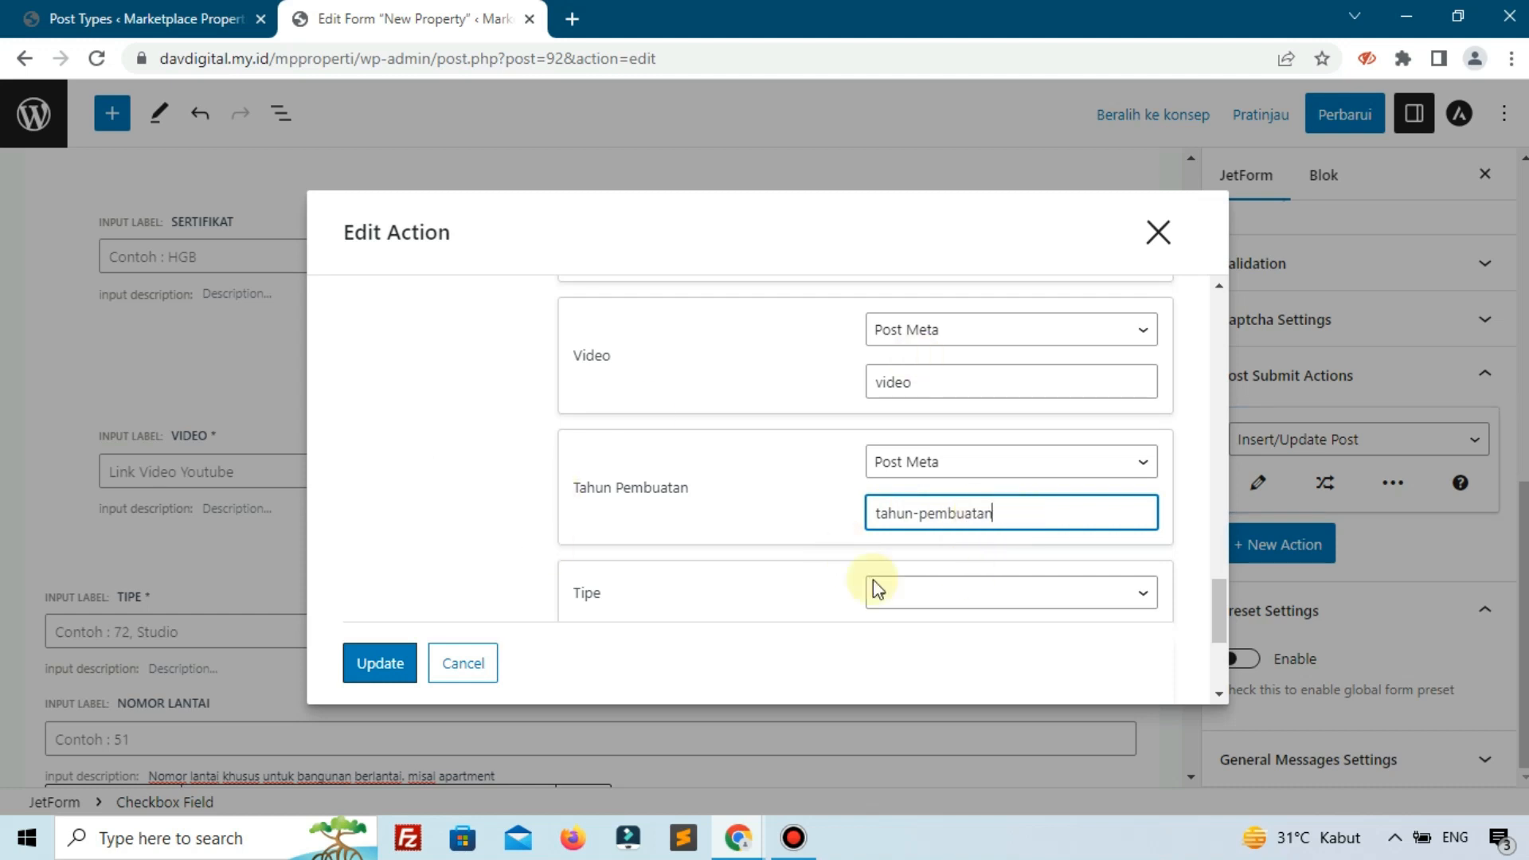
Store Tipe and Nomor Lantai as Post Meta with keys tipe and nomor_lantai.
scroll(870, 585, down, 1)
click(930, 494)
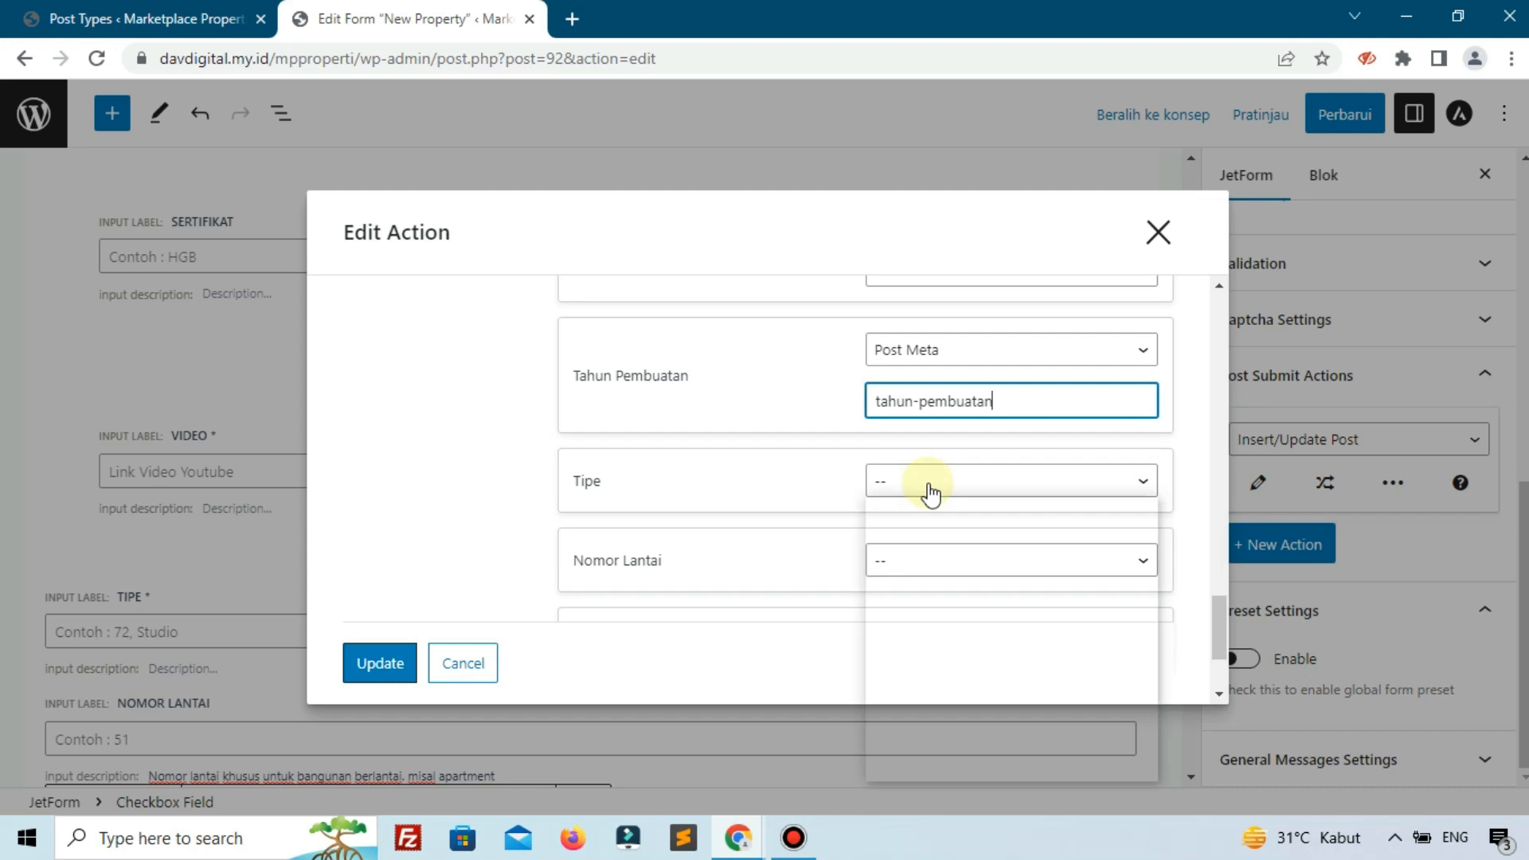
click(913, 750)
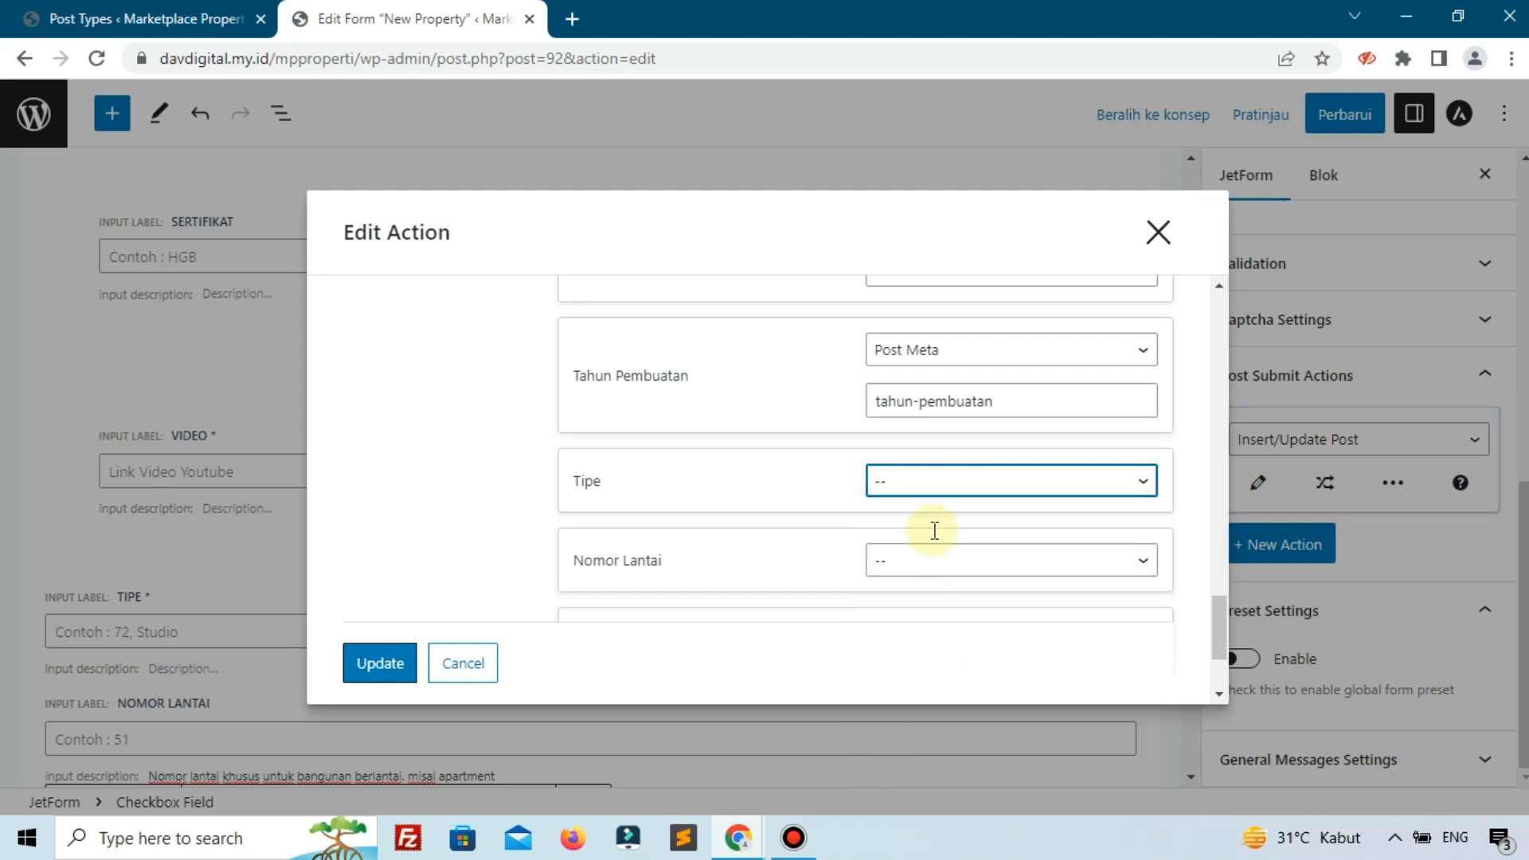
click(935, 531)
text(tipe)
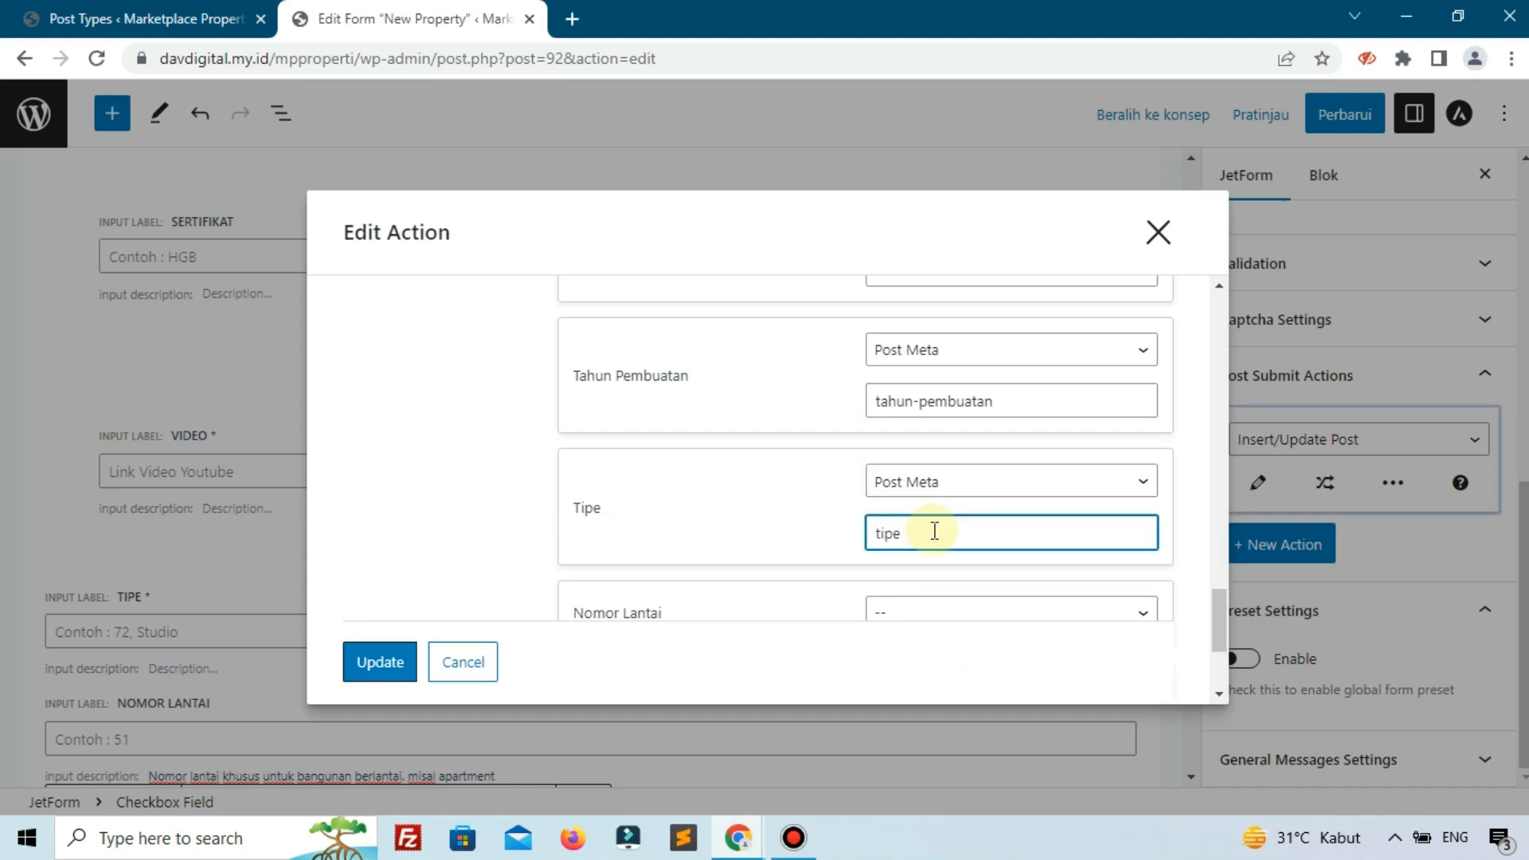
scroll(933, 525, down, 3)
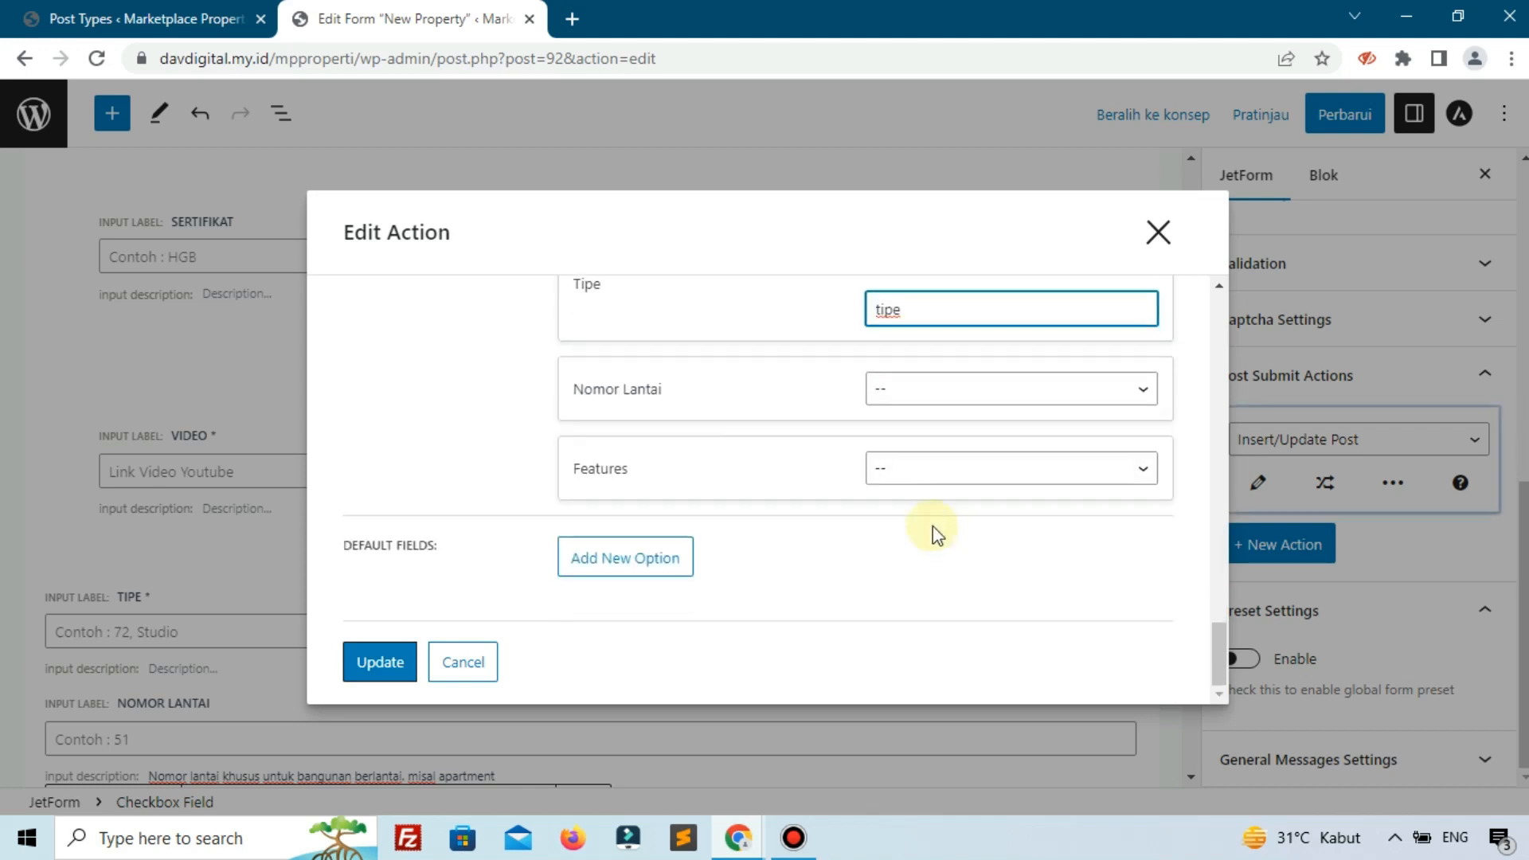
click(924, 397)
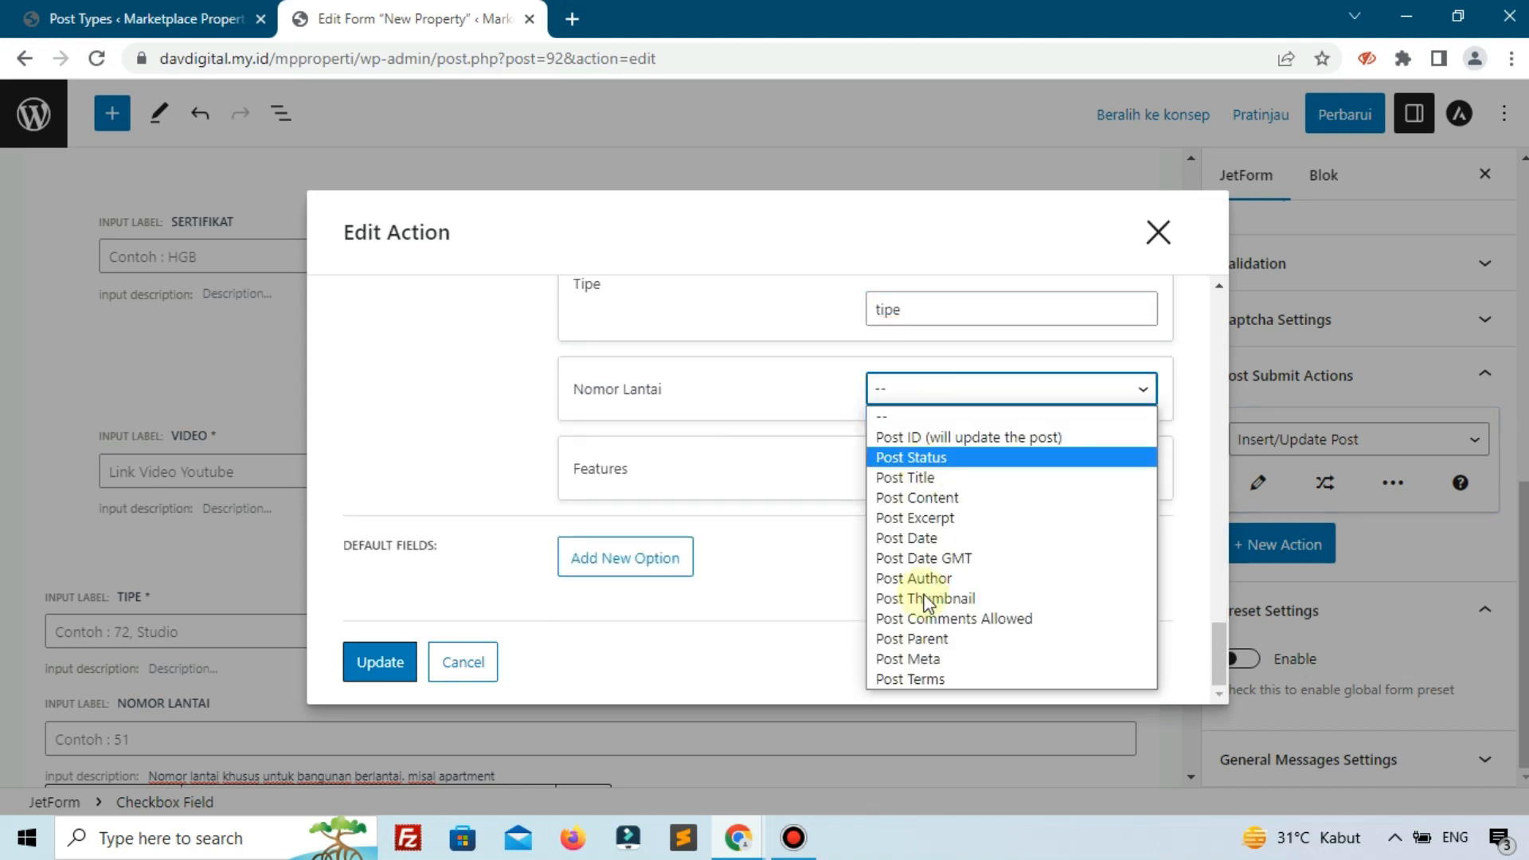
click(921, 659)
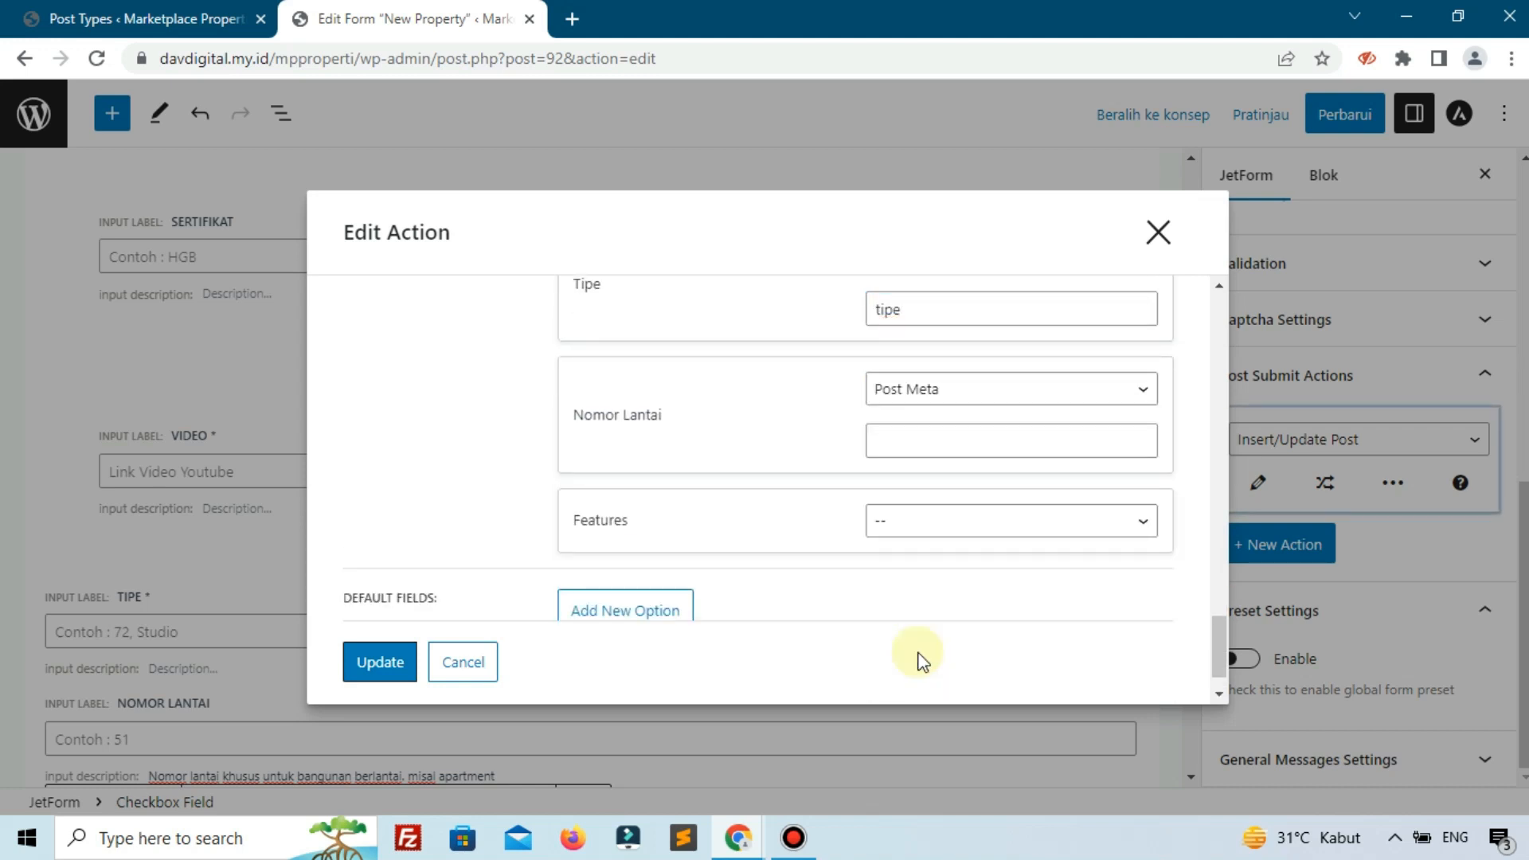
click(906, 447)
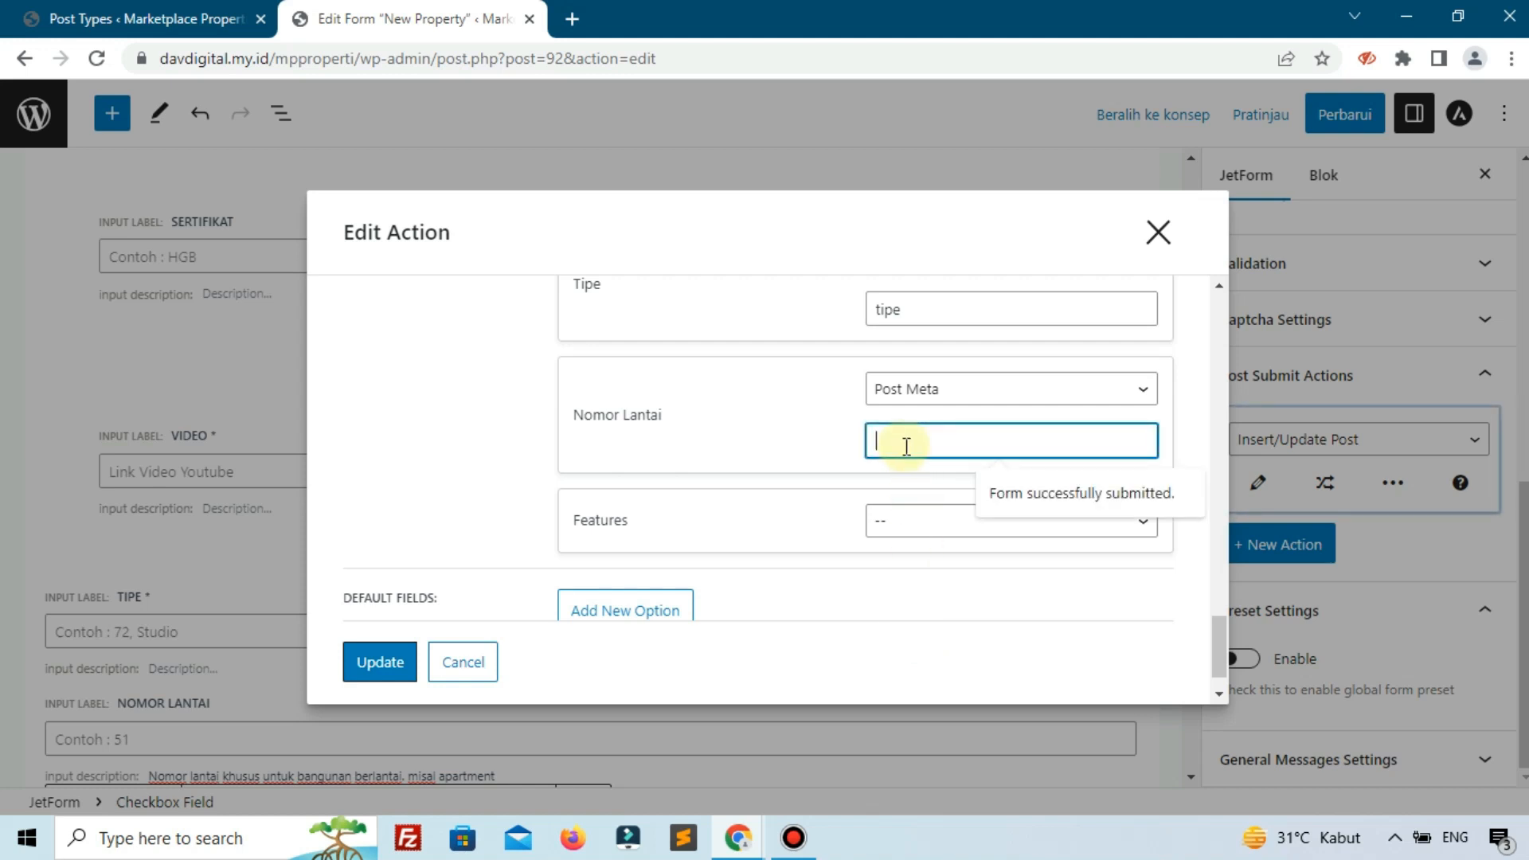
text(nomor_)
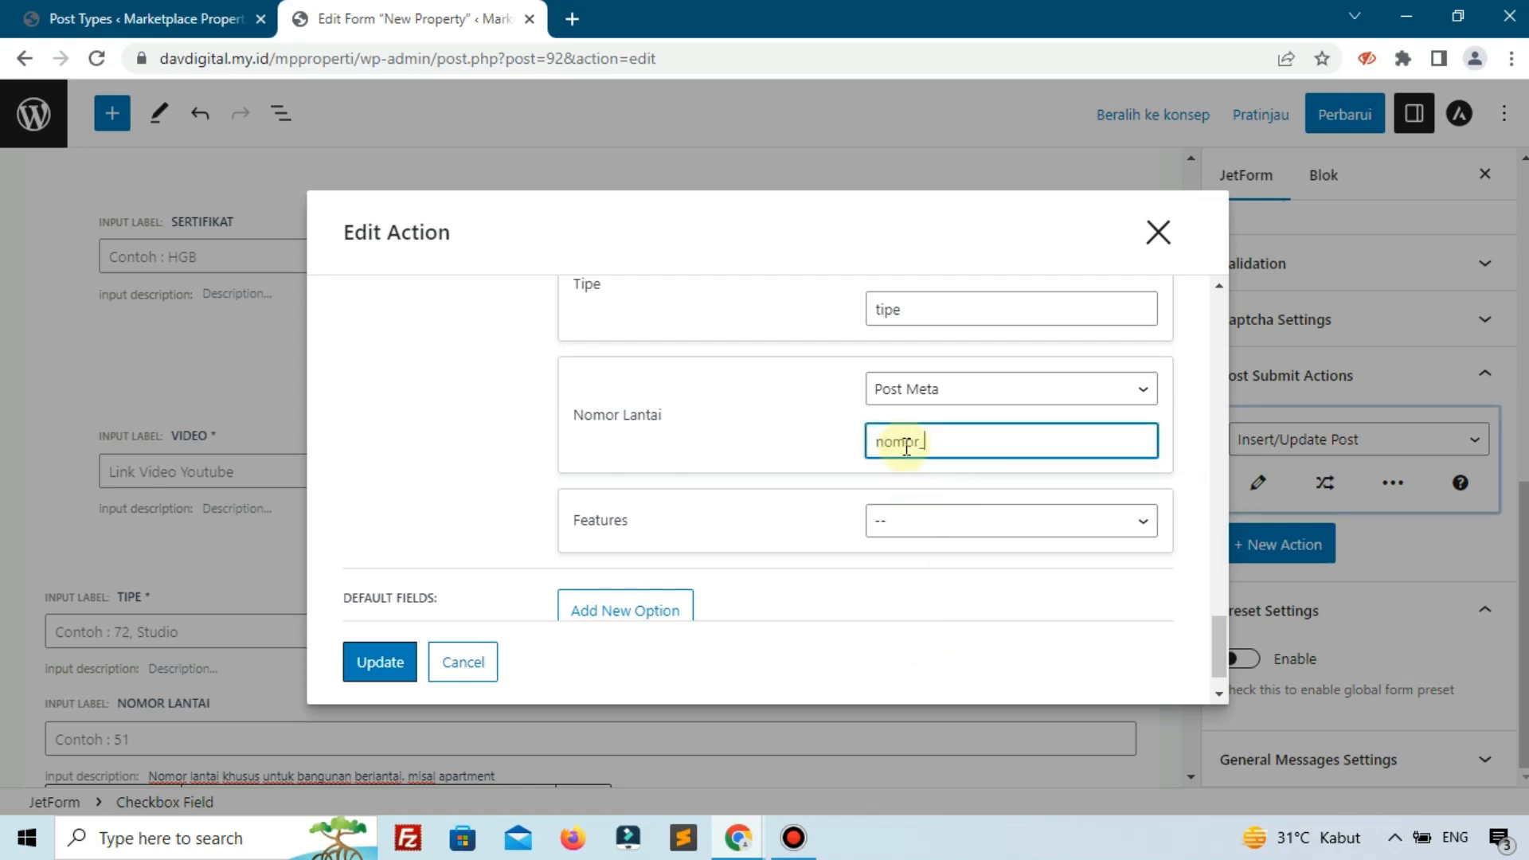
text(lantai)
Store Features as Post Meta key features and apply the action with Update.
scroll(914, 520, down, 1)
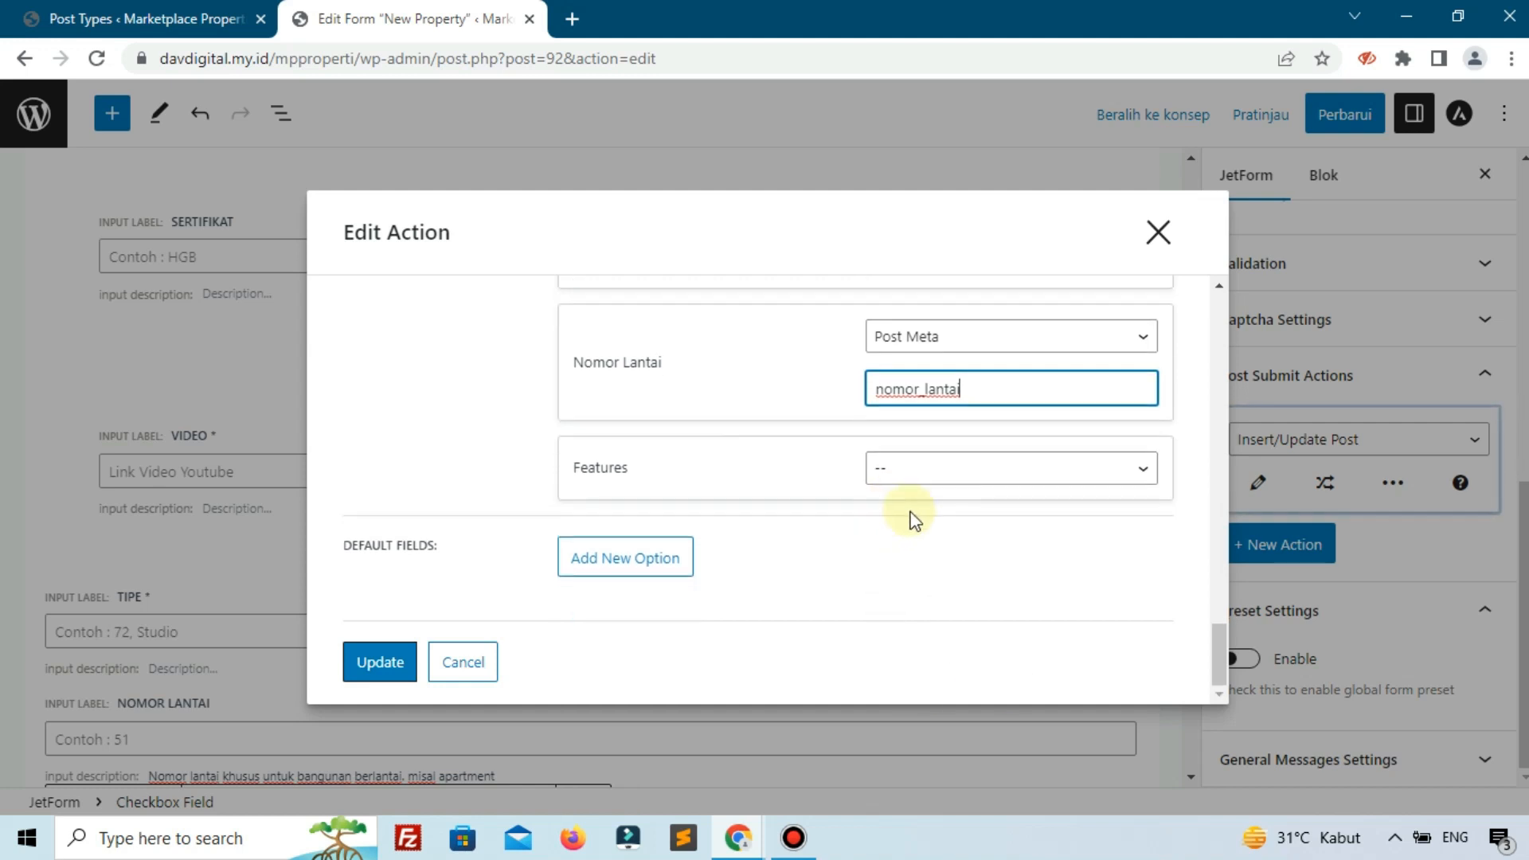
click(915, 476)
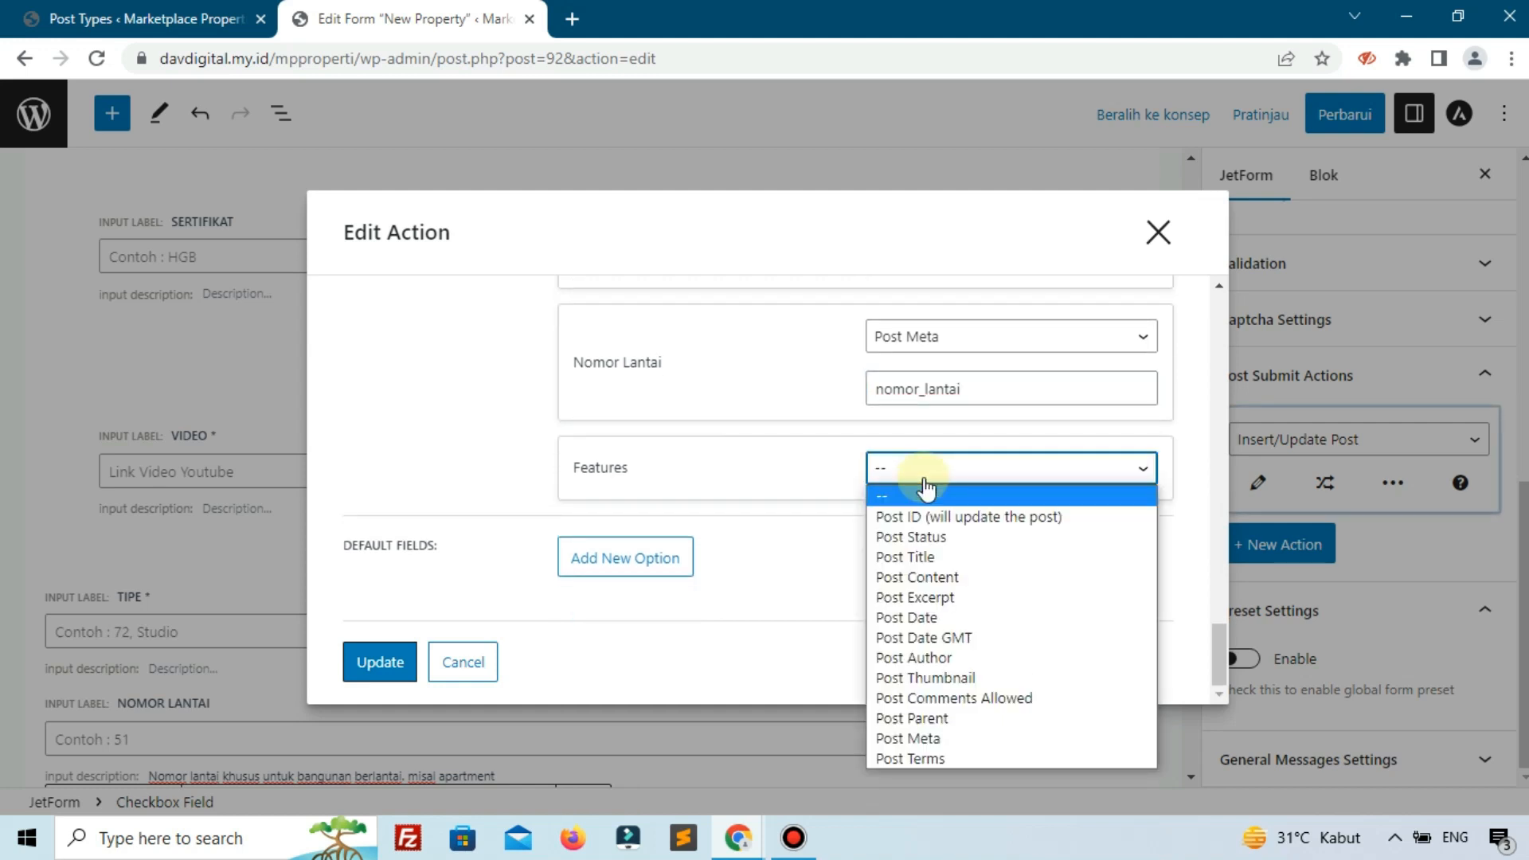
click(935, 732)
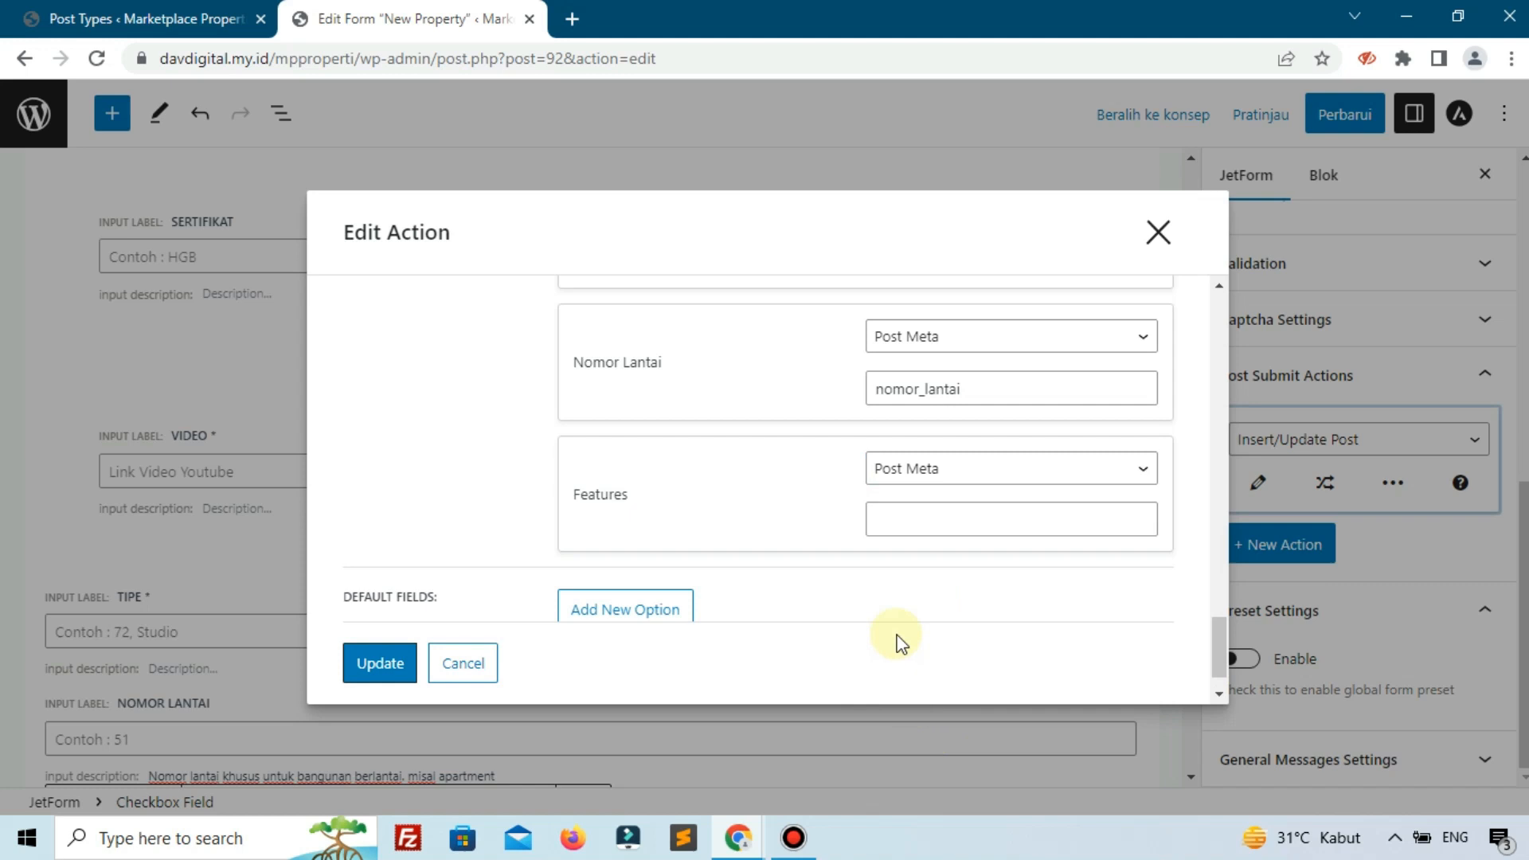
click(922, 530)
text(fe)
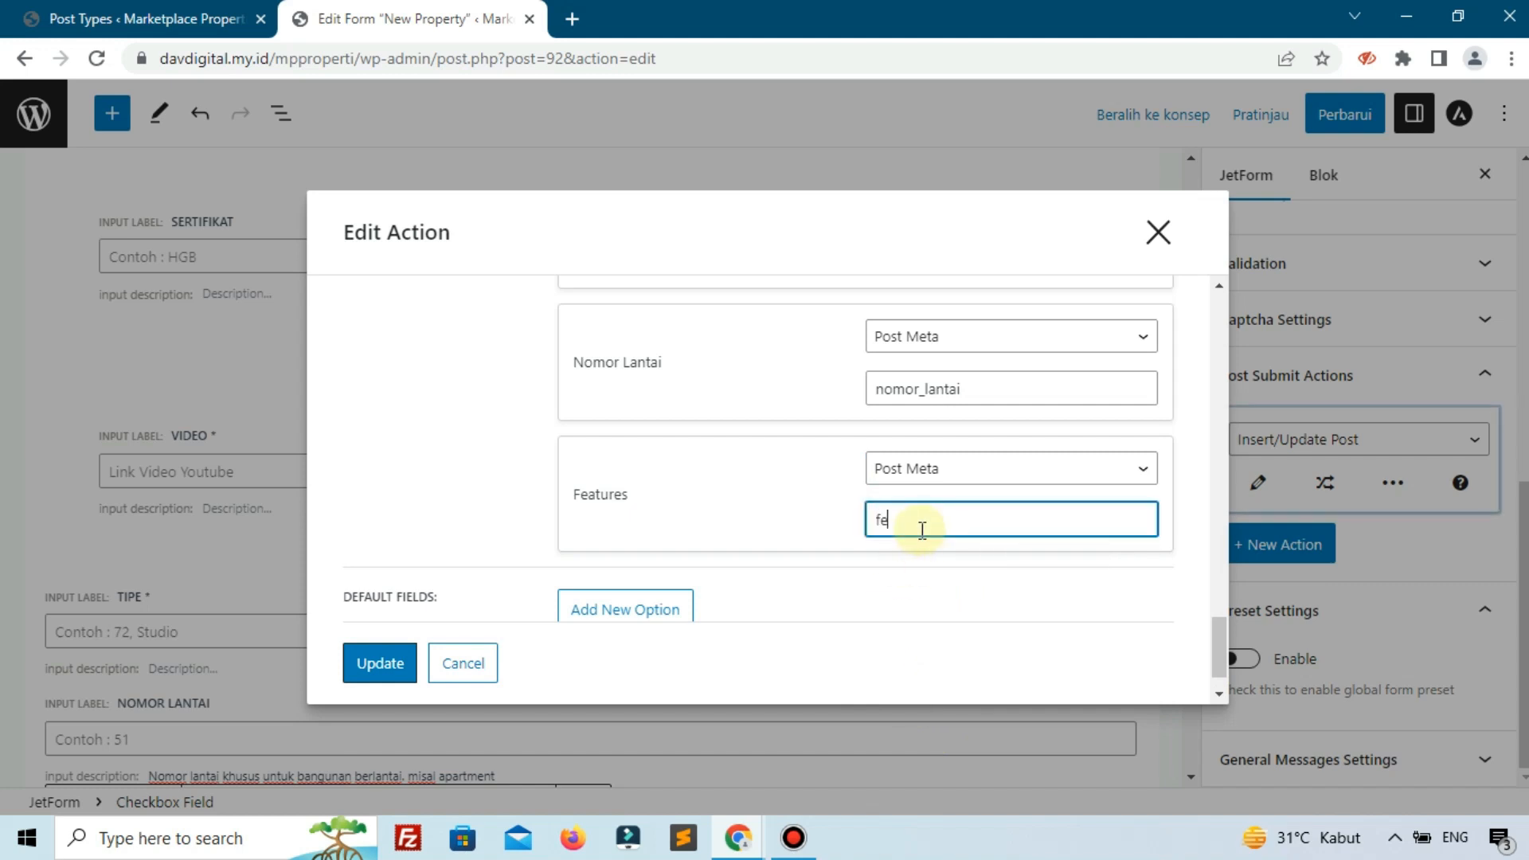
text(atures)
scroll(668, 489, down, 1)
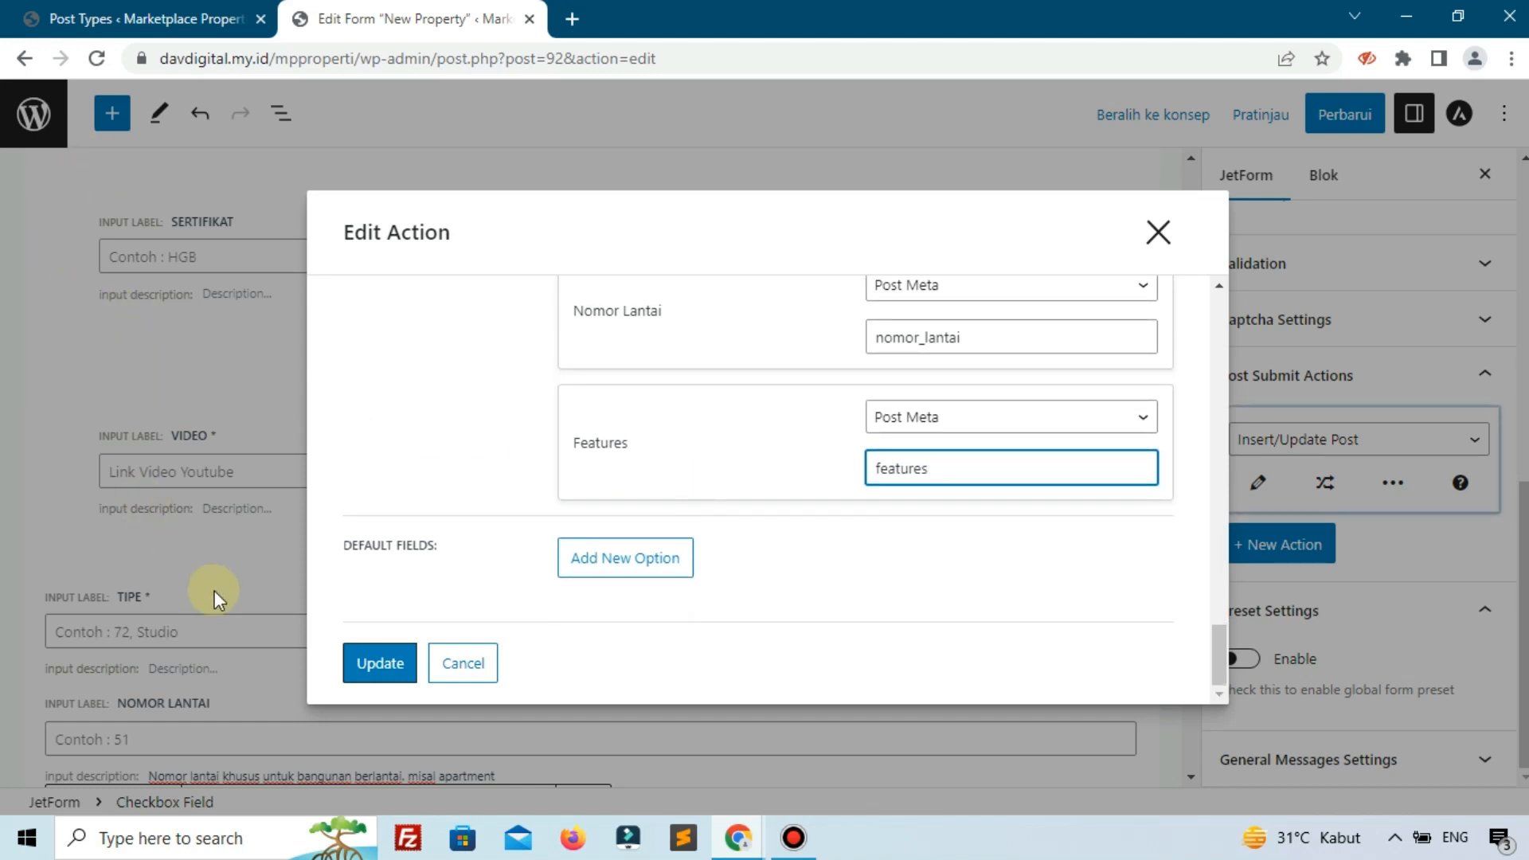
click(391, 676)
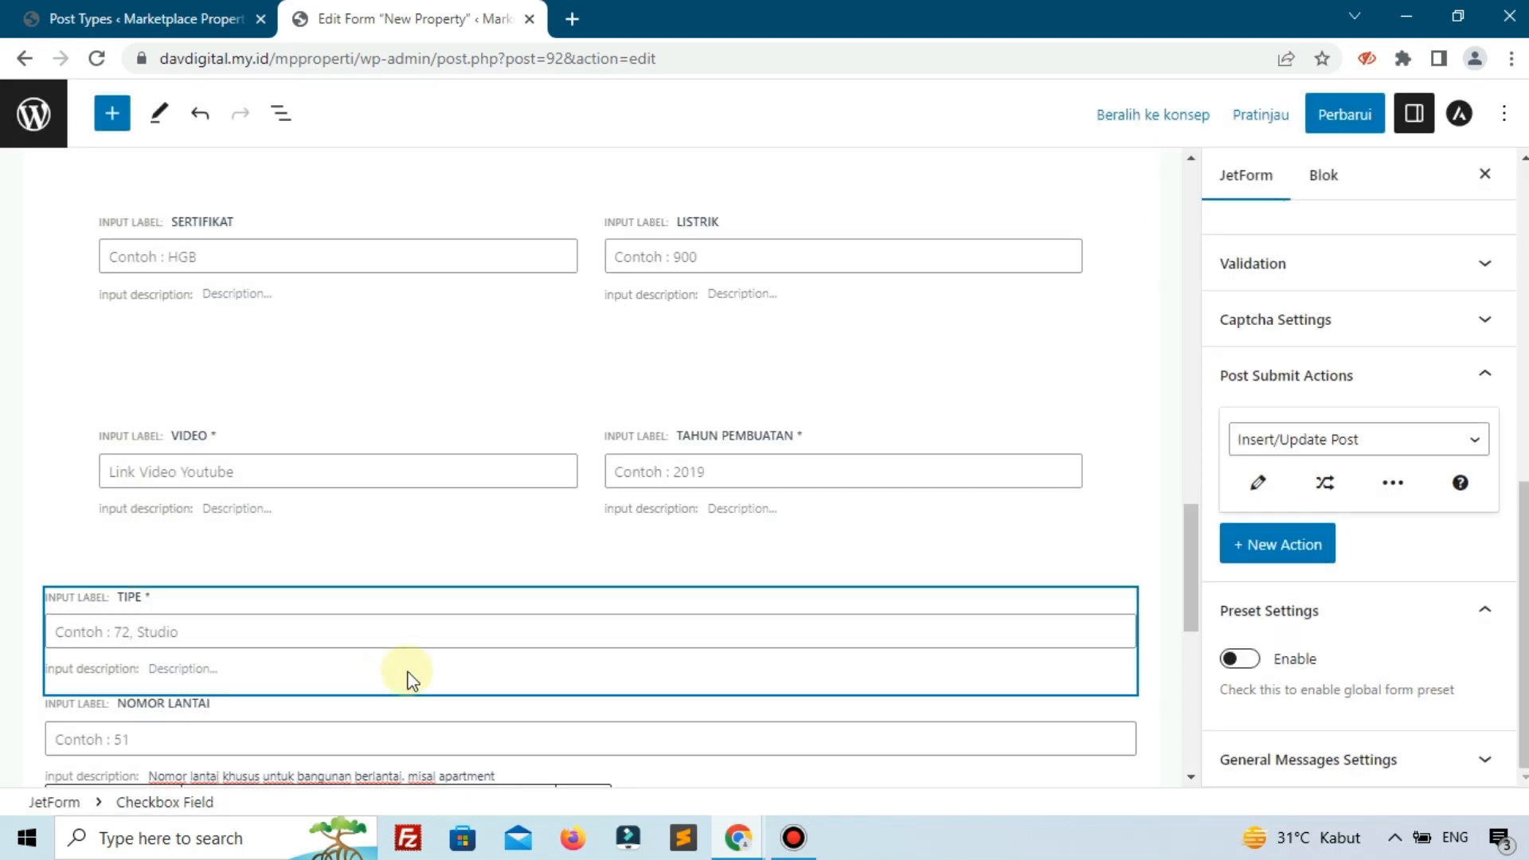
Save the form with Perbarui, then reopen the Insert/Update Post action to check the meta mappings.
click(1342, 103)
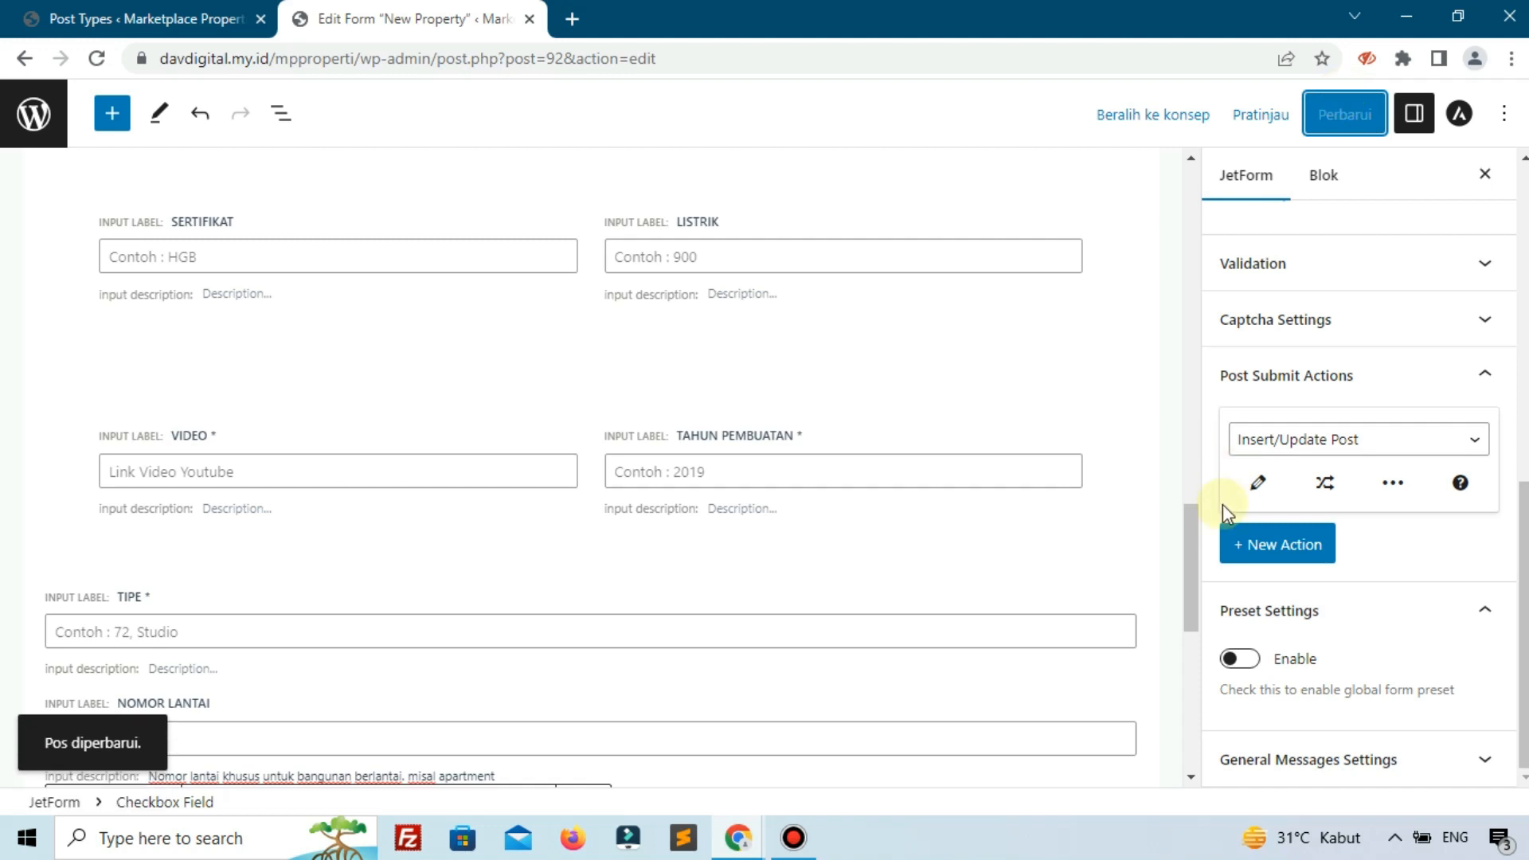
click(1261, 490)
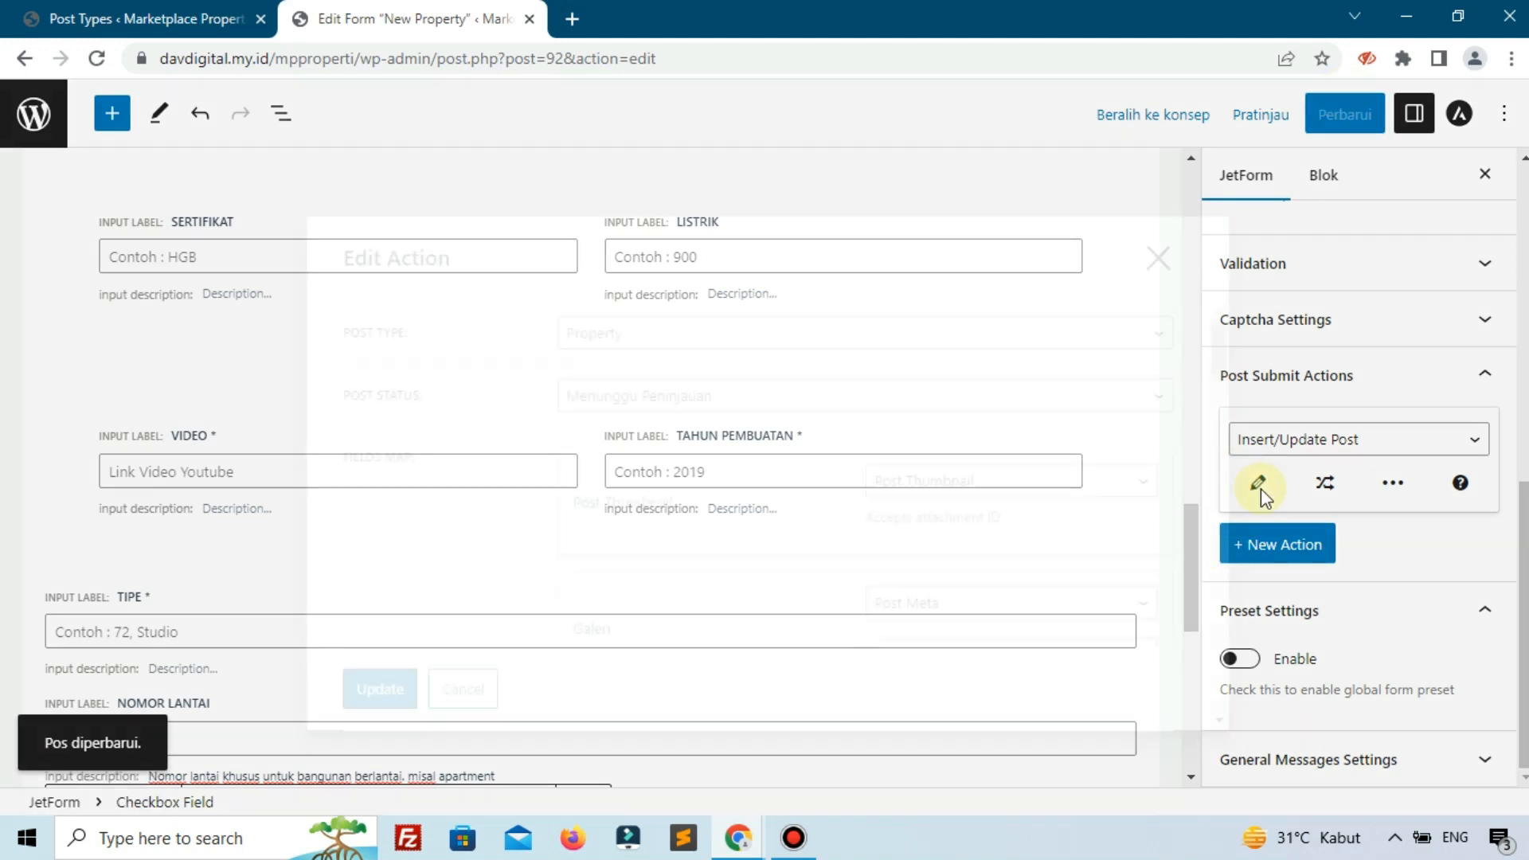
scroll(788, 466, down, 6)
scroll(790, 466, down, 10)
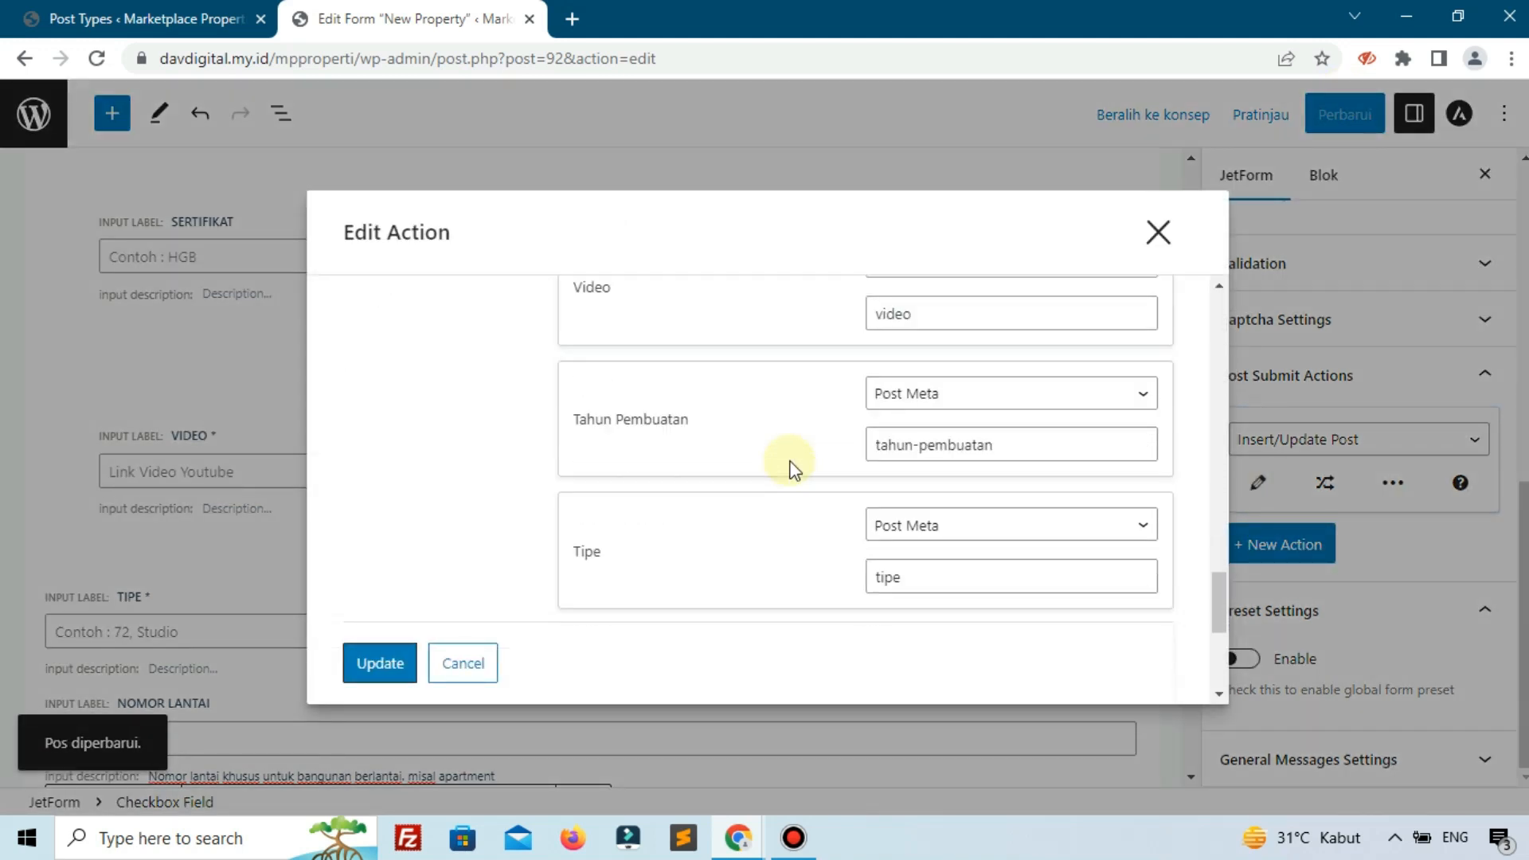
click(1158, 237)
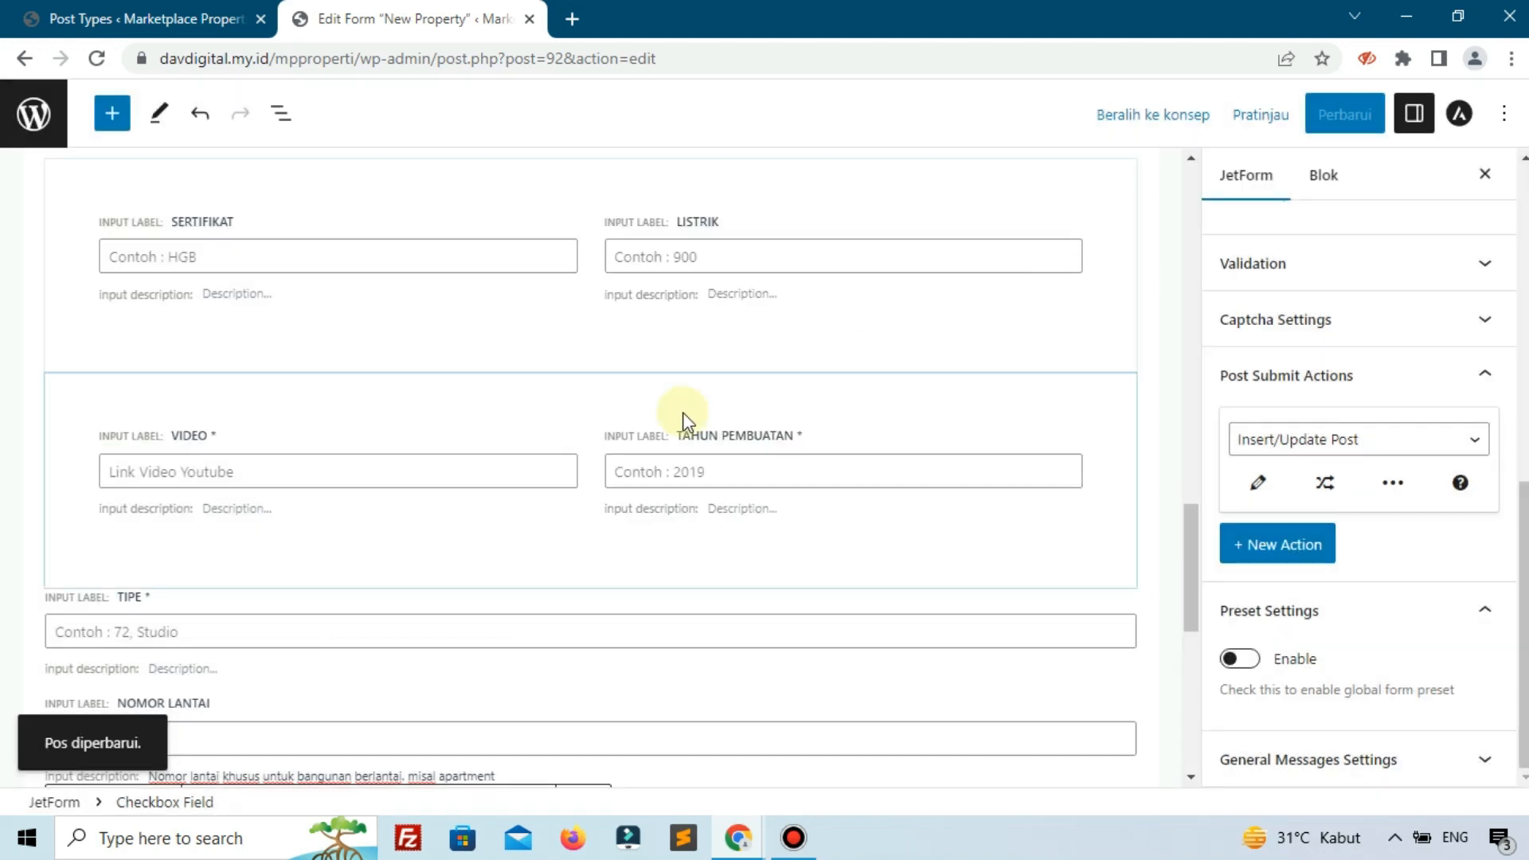
scroll(682, 419, down, 10)
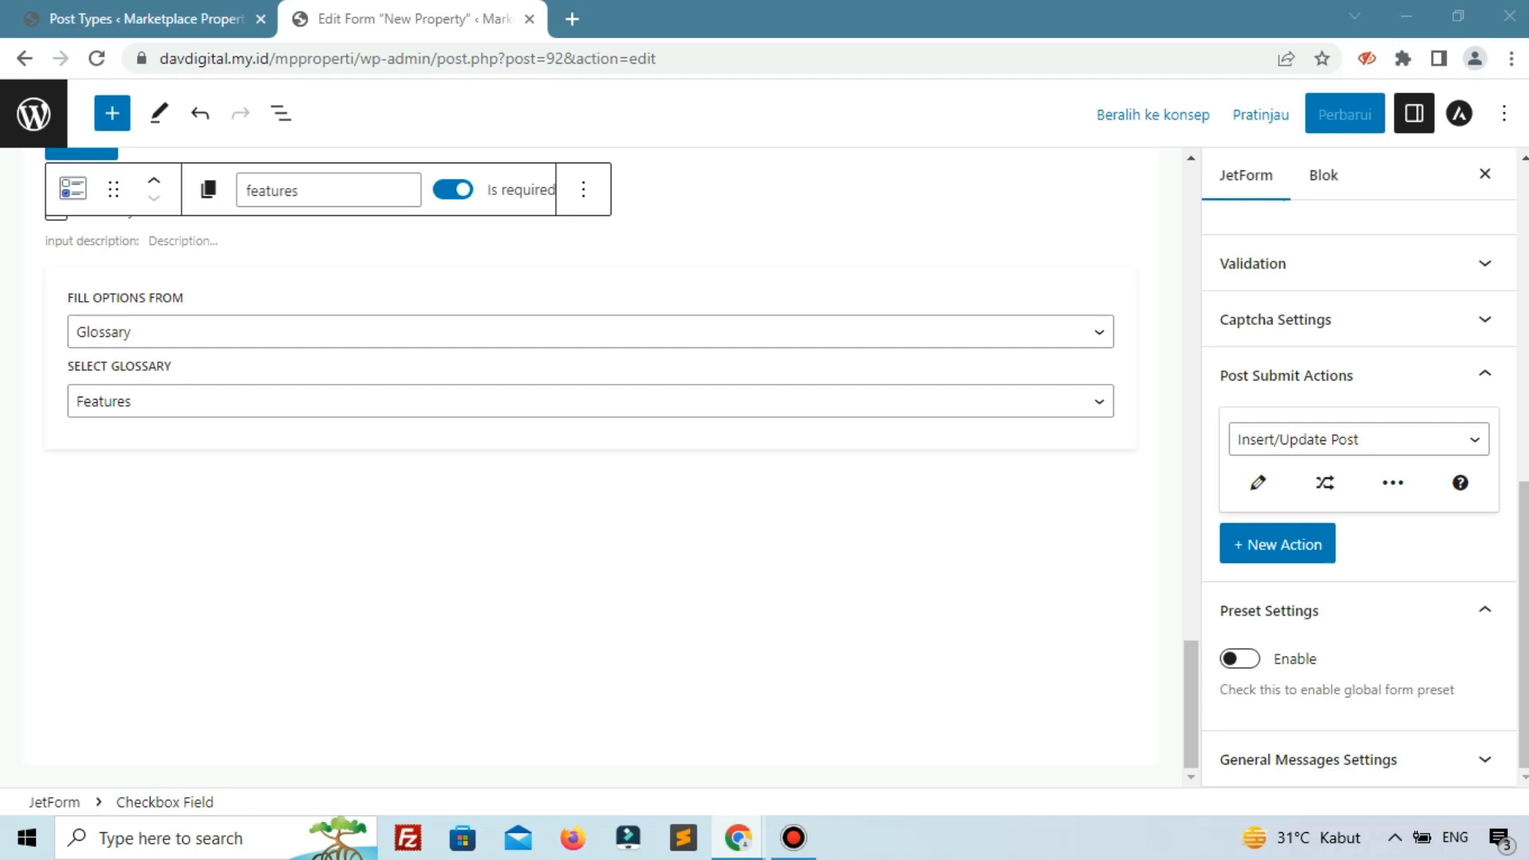
scroll(618, 528, up, 3)
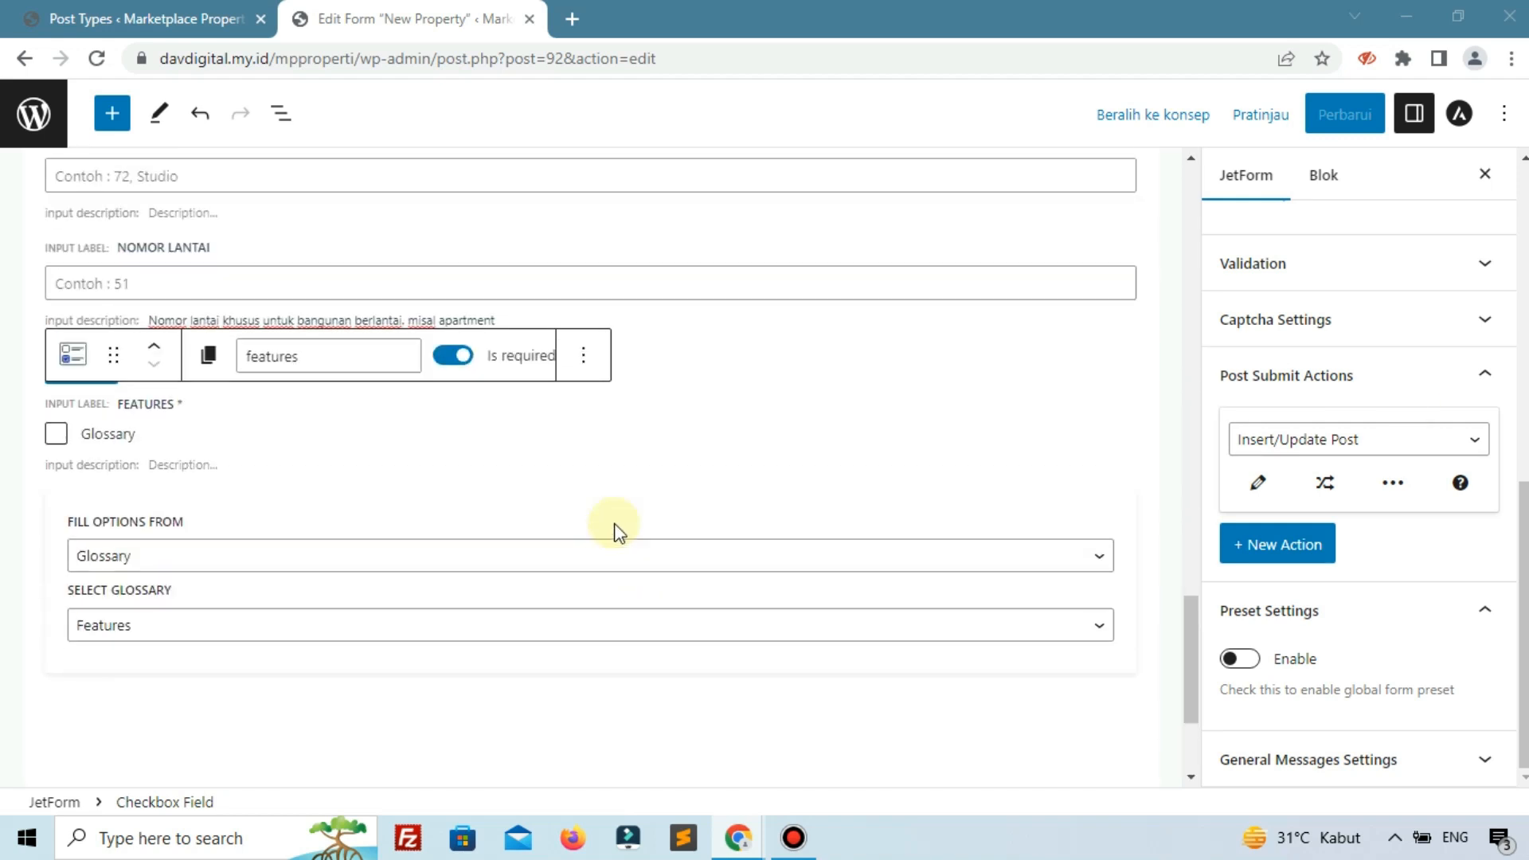
scroll(618, 529, down, 3)
Add a Wysiwyg Field block below Features.
click(833, 614)
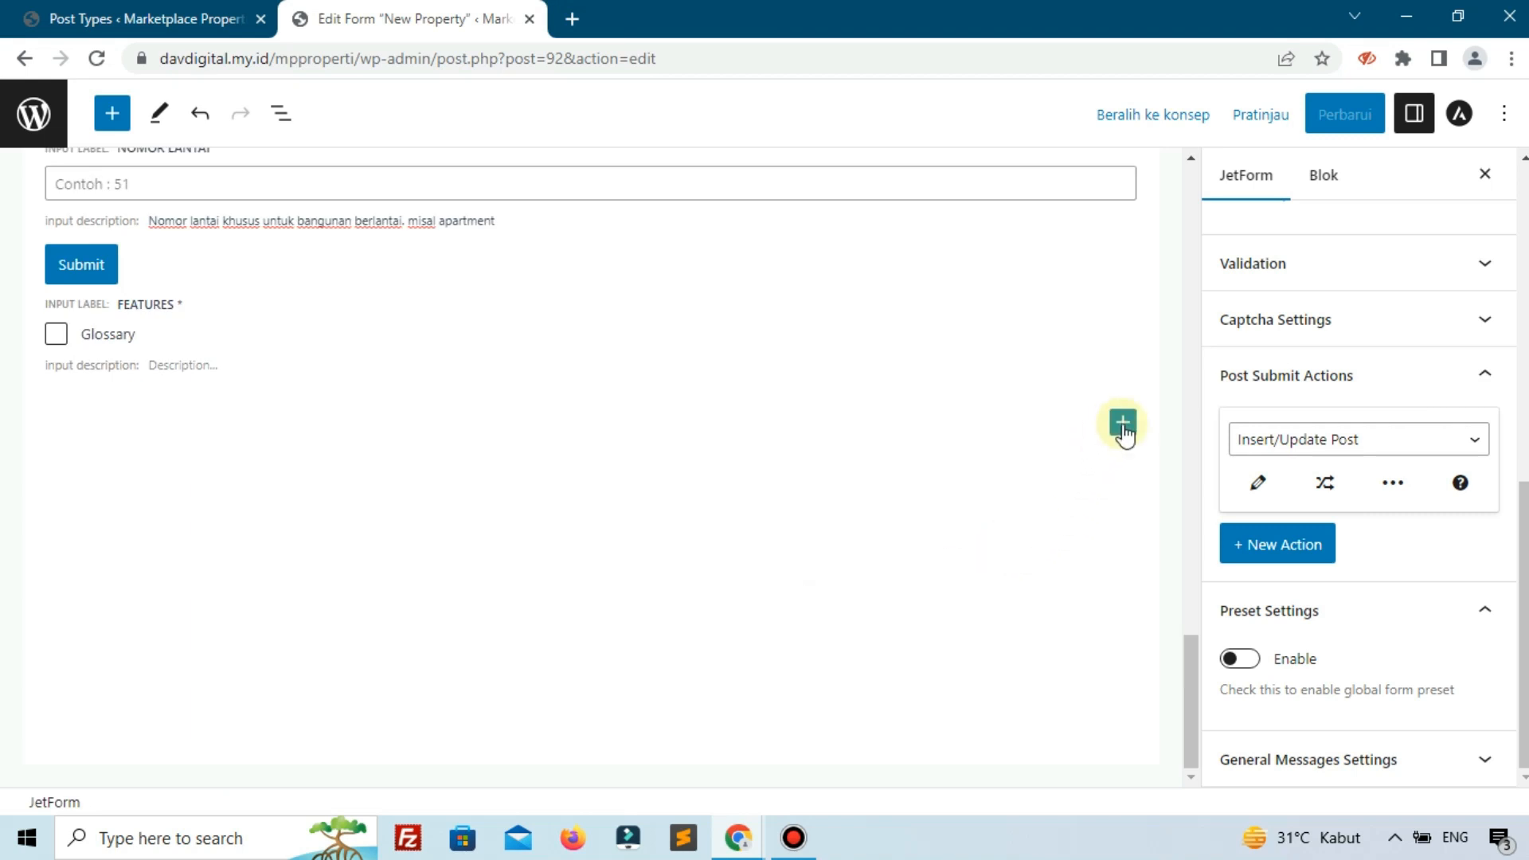
click(1122, 426)
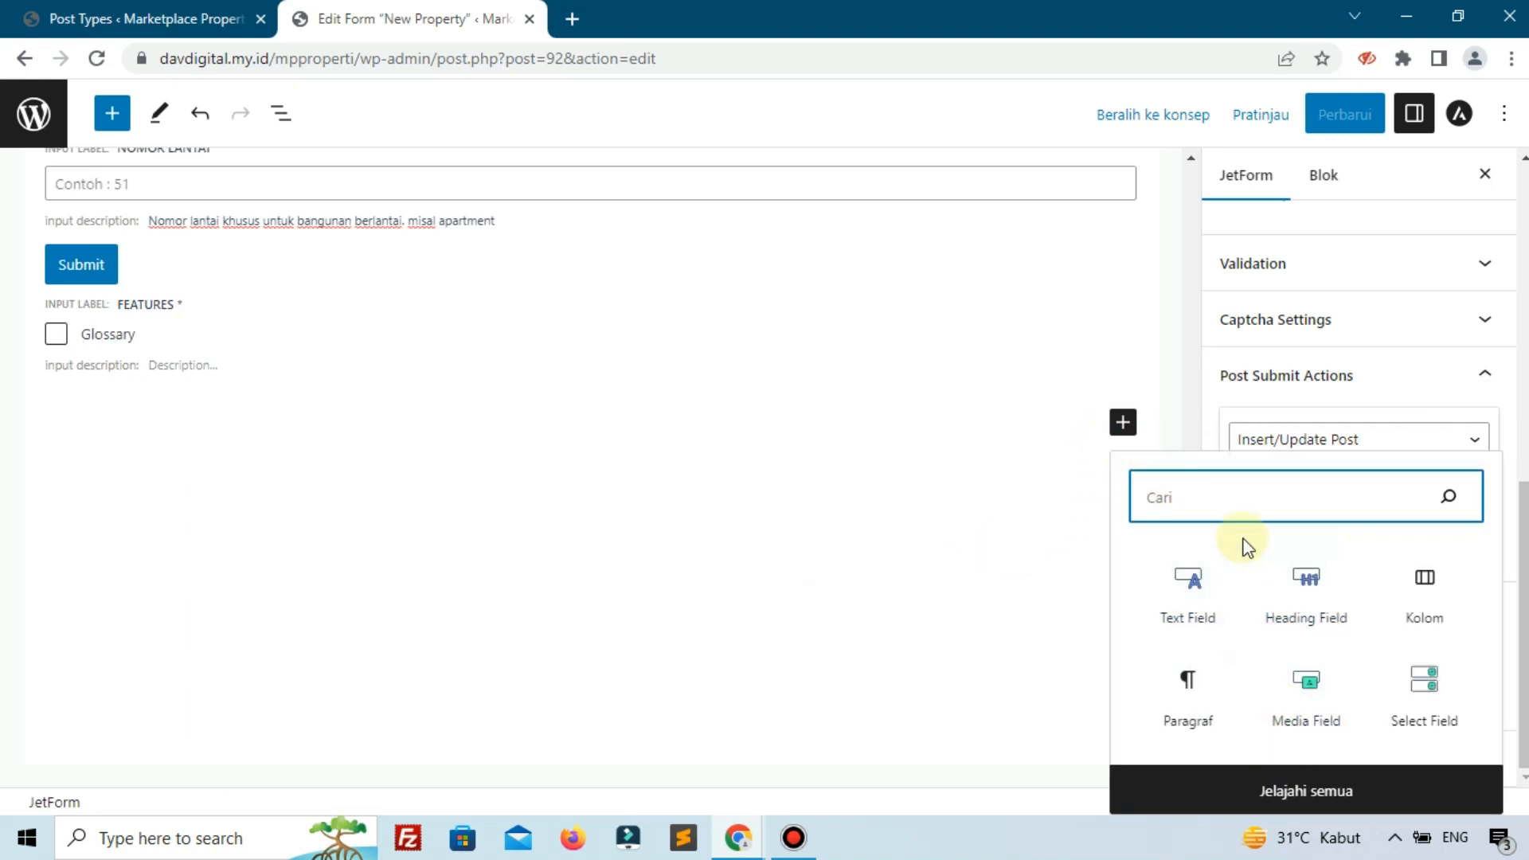
text(wy)
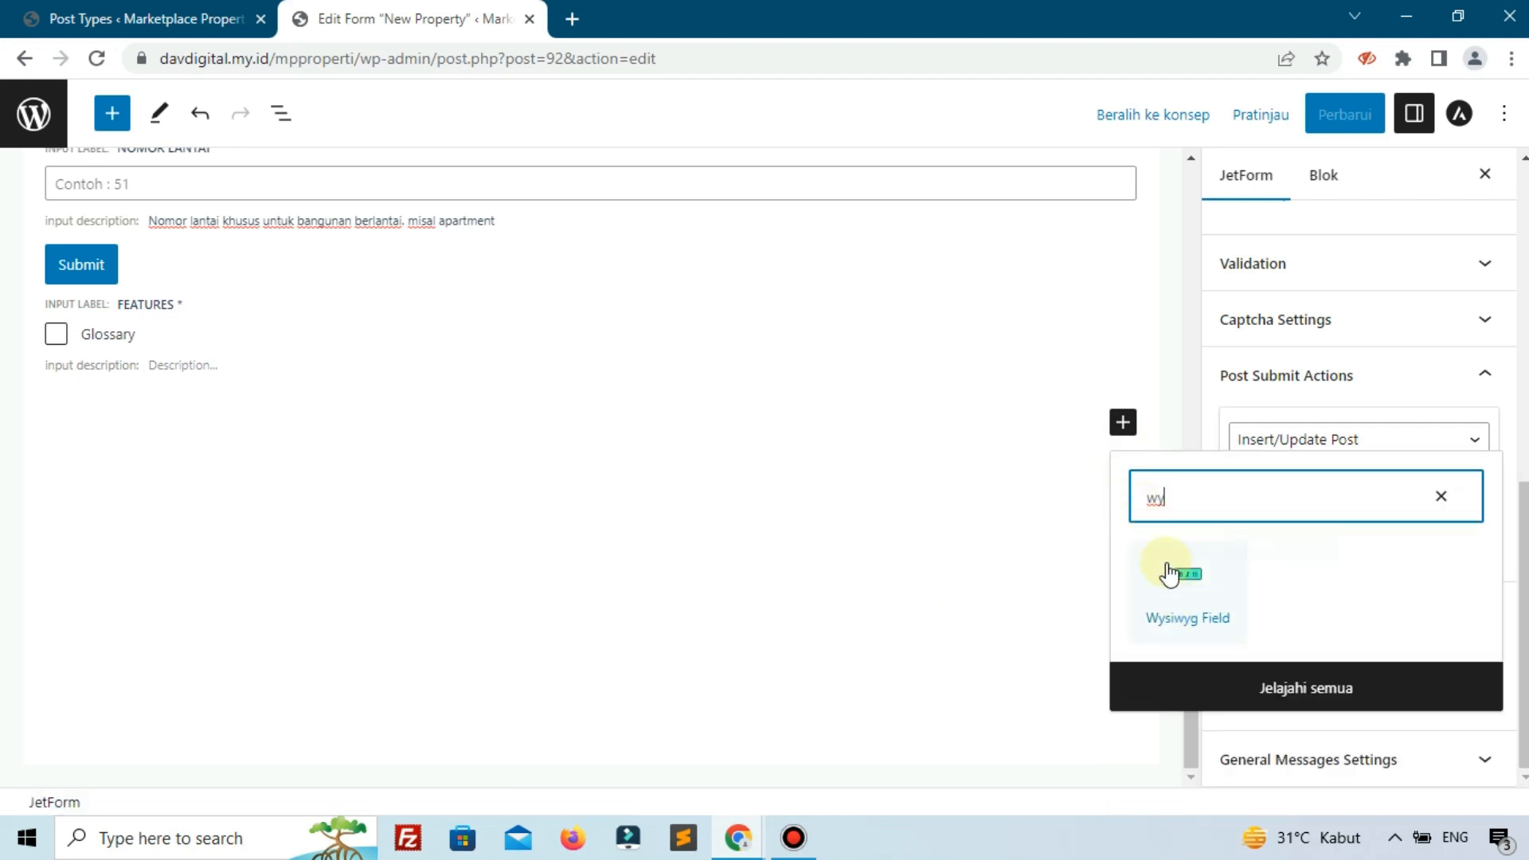
click(1190, 596)
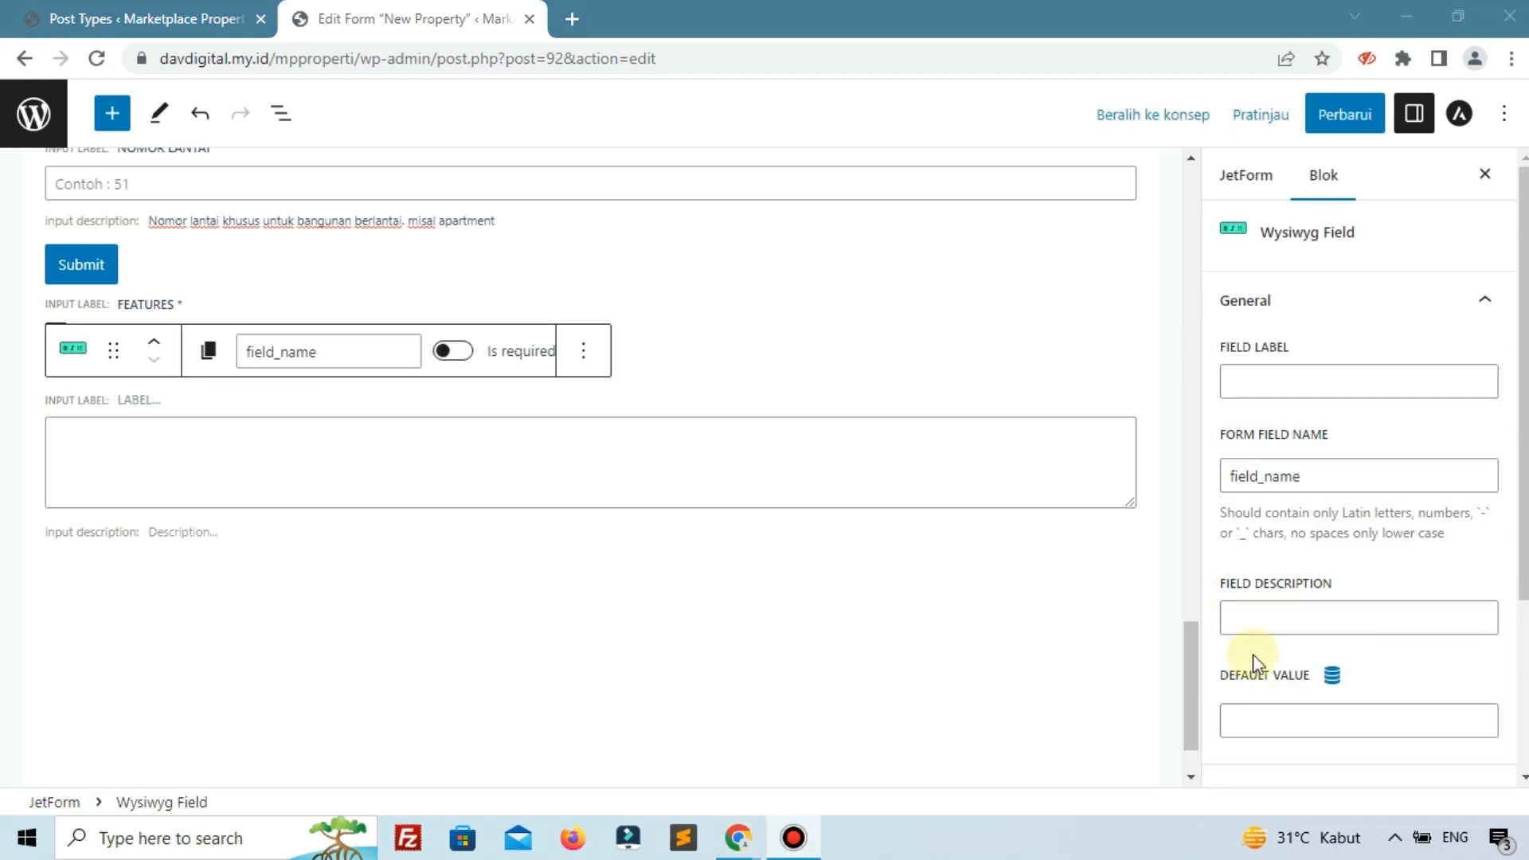
Label it Deskripsi Property, name it deskripsi-property, make it required, and save.
click(1334, 389)
click(1334, 389)
text(D)
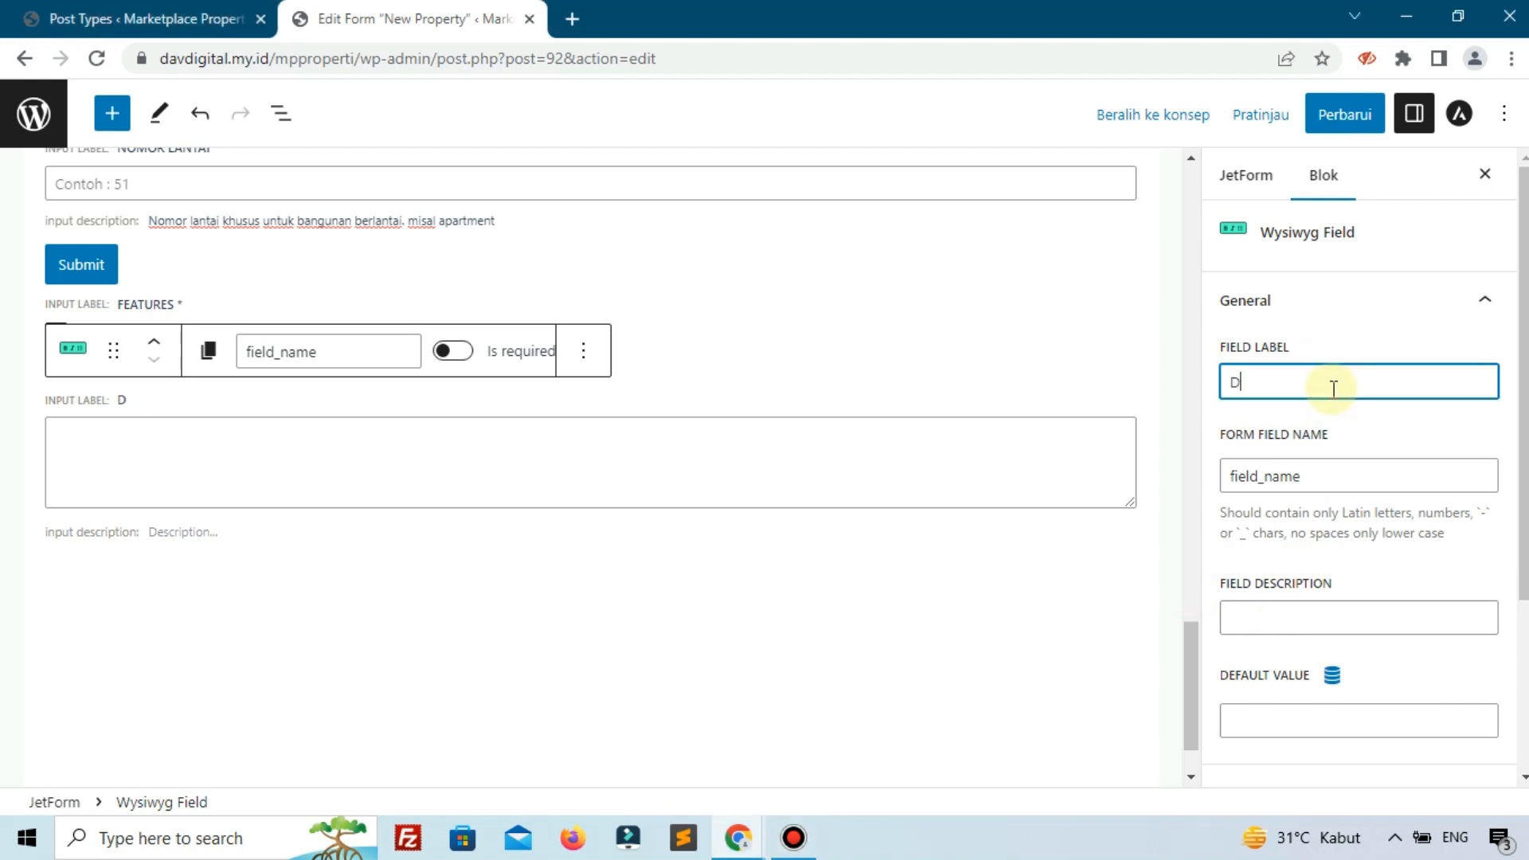
text(eskripsi )
text(Prop)
text(ertu)
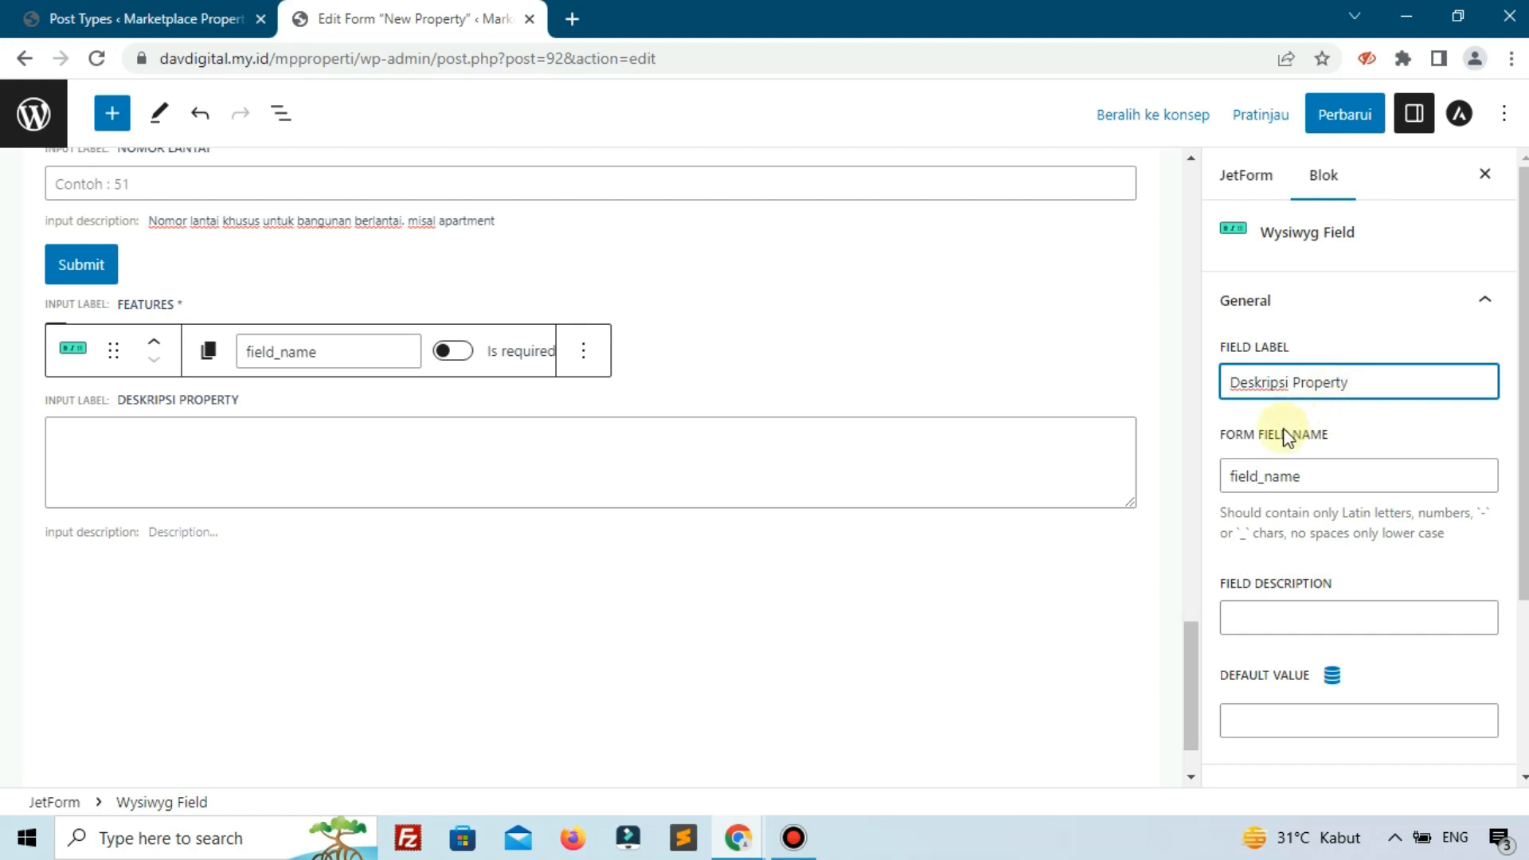
click(1256, 475)
double_click(1264, 475)
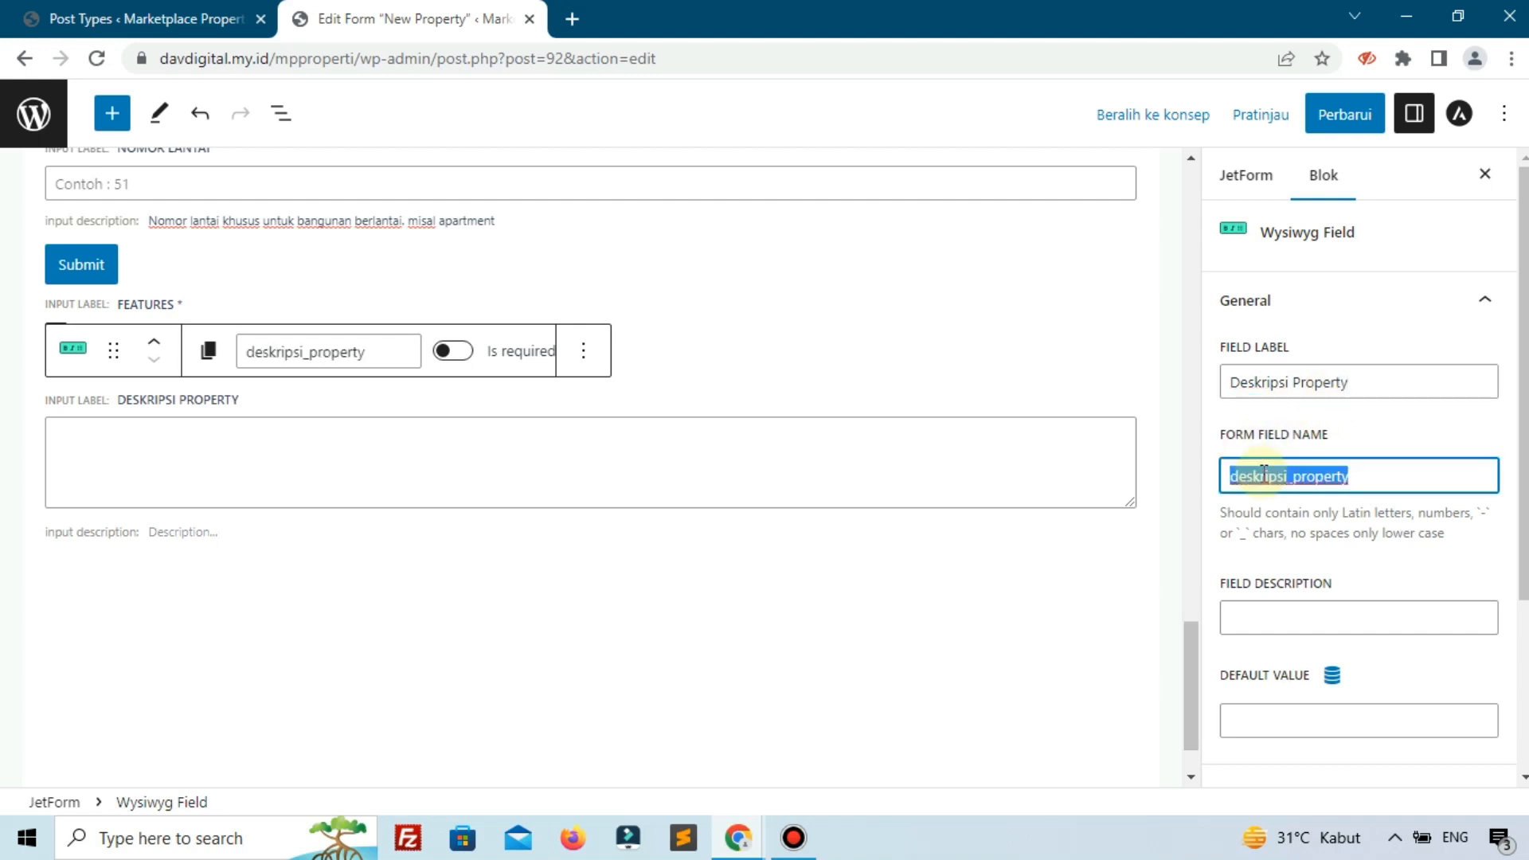
text(deskripsi-property)
click(448, 353)
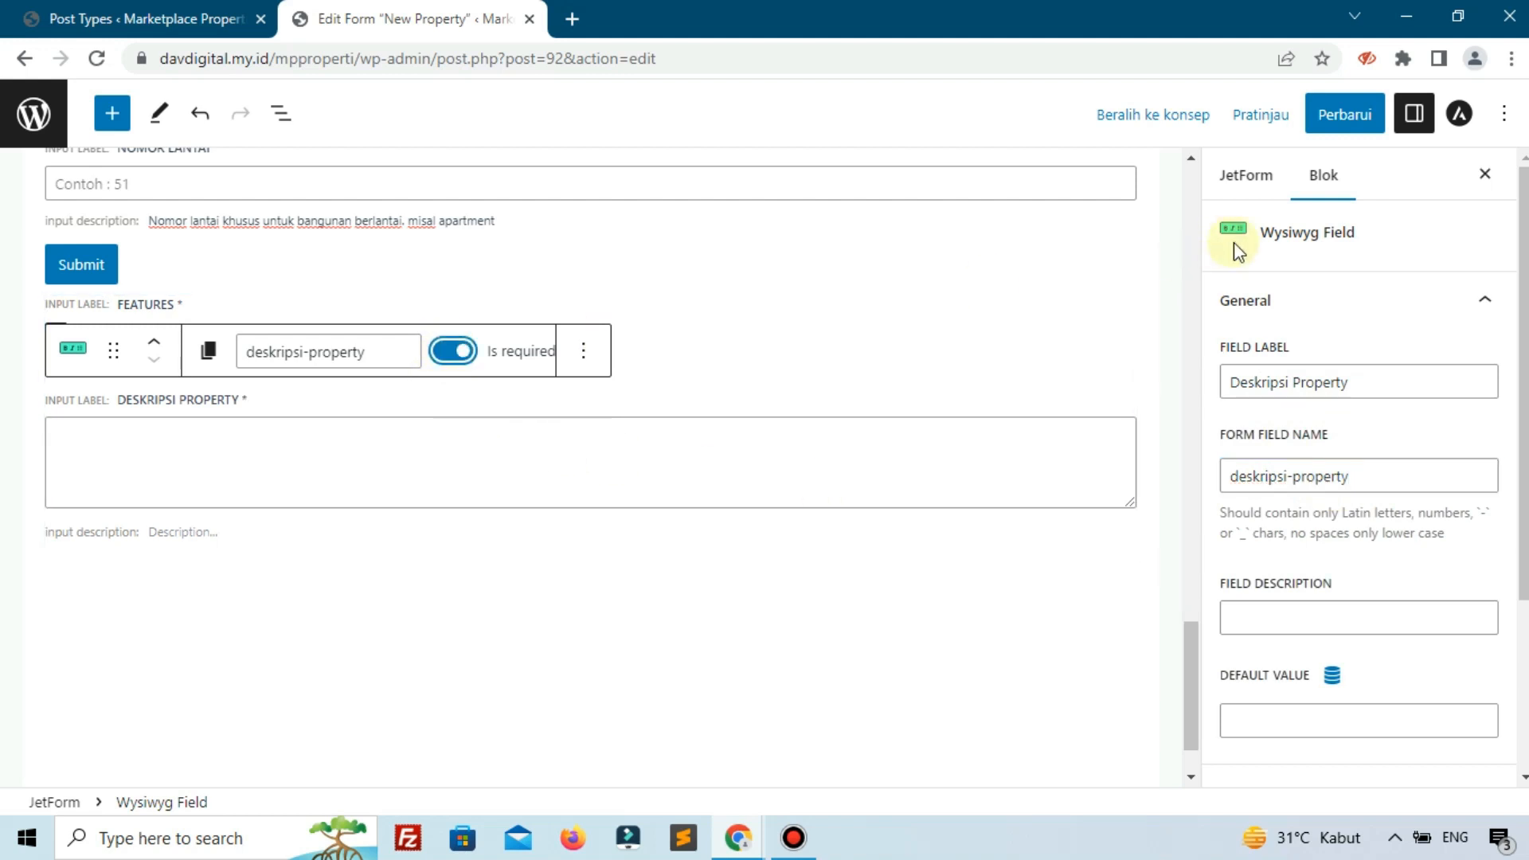
click(1356, 114)
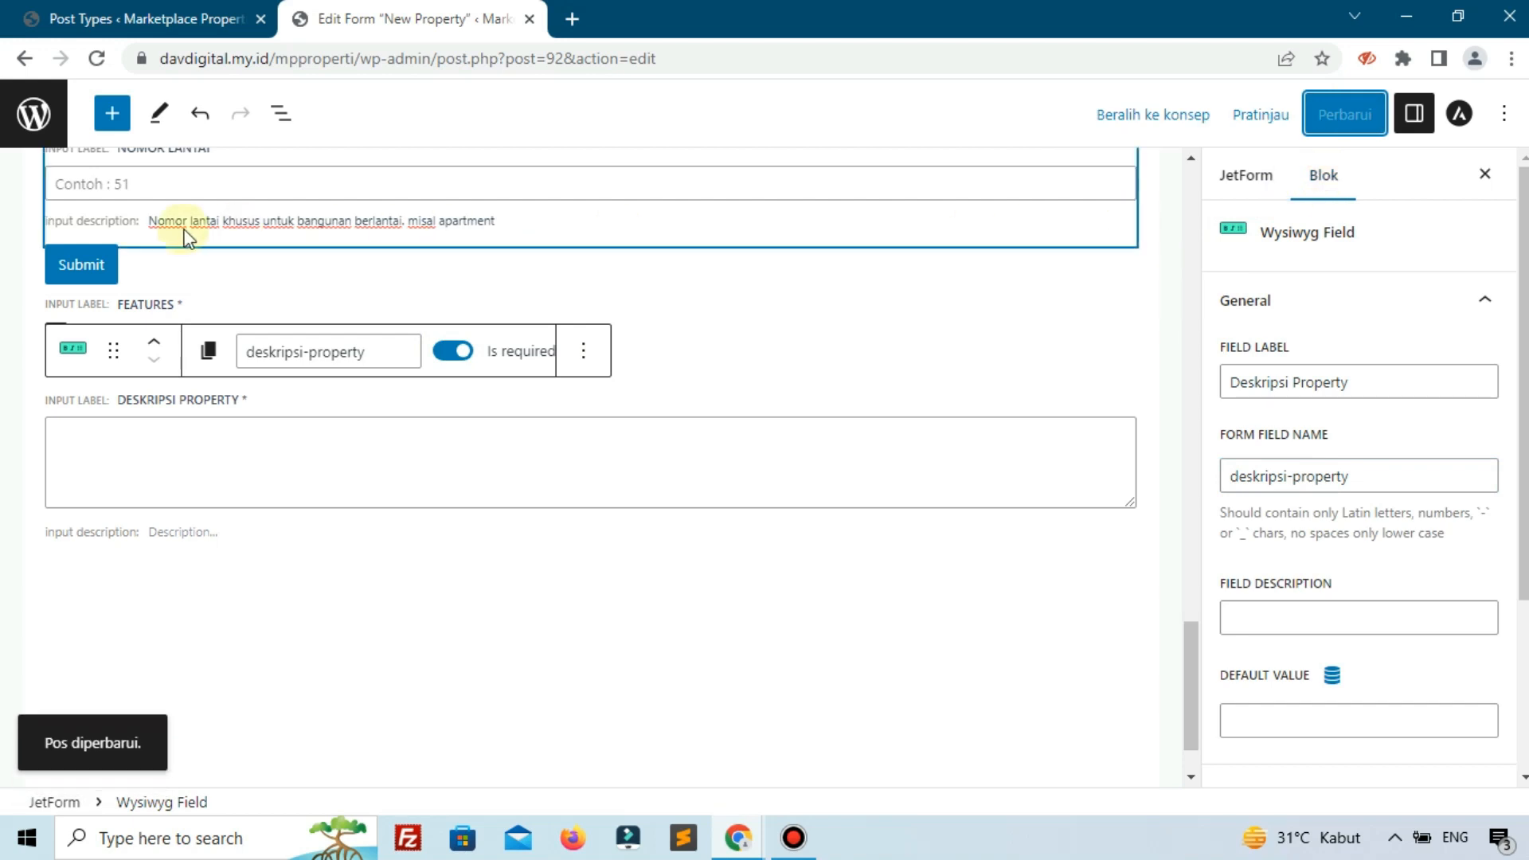
Move Deskripsi Property up above Features, save, then inspect the Insert/Update Post field map.
click(143, 342)
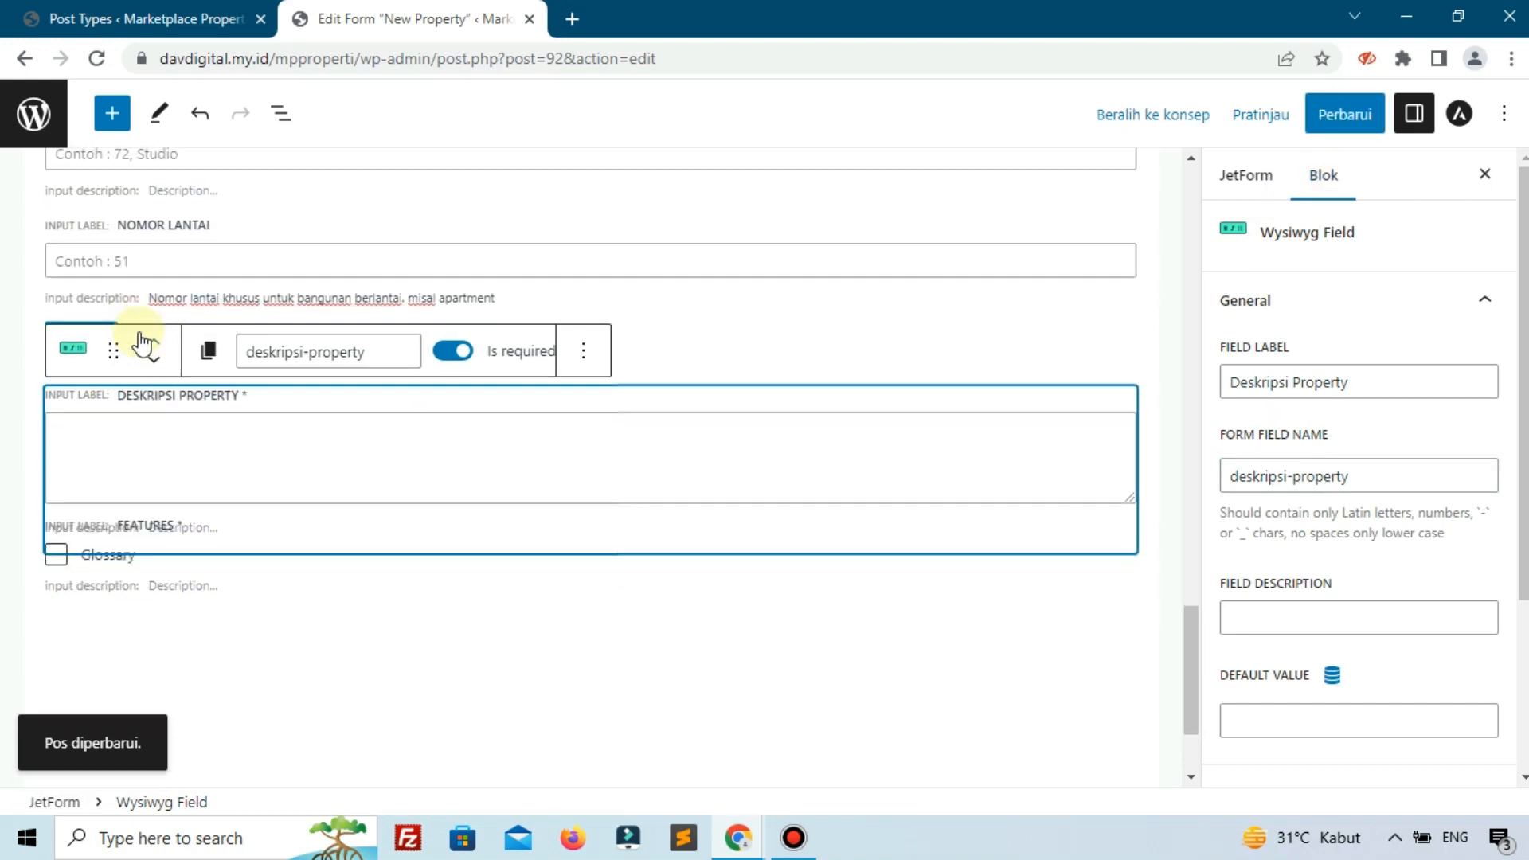
click(1334, 116)
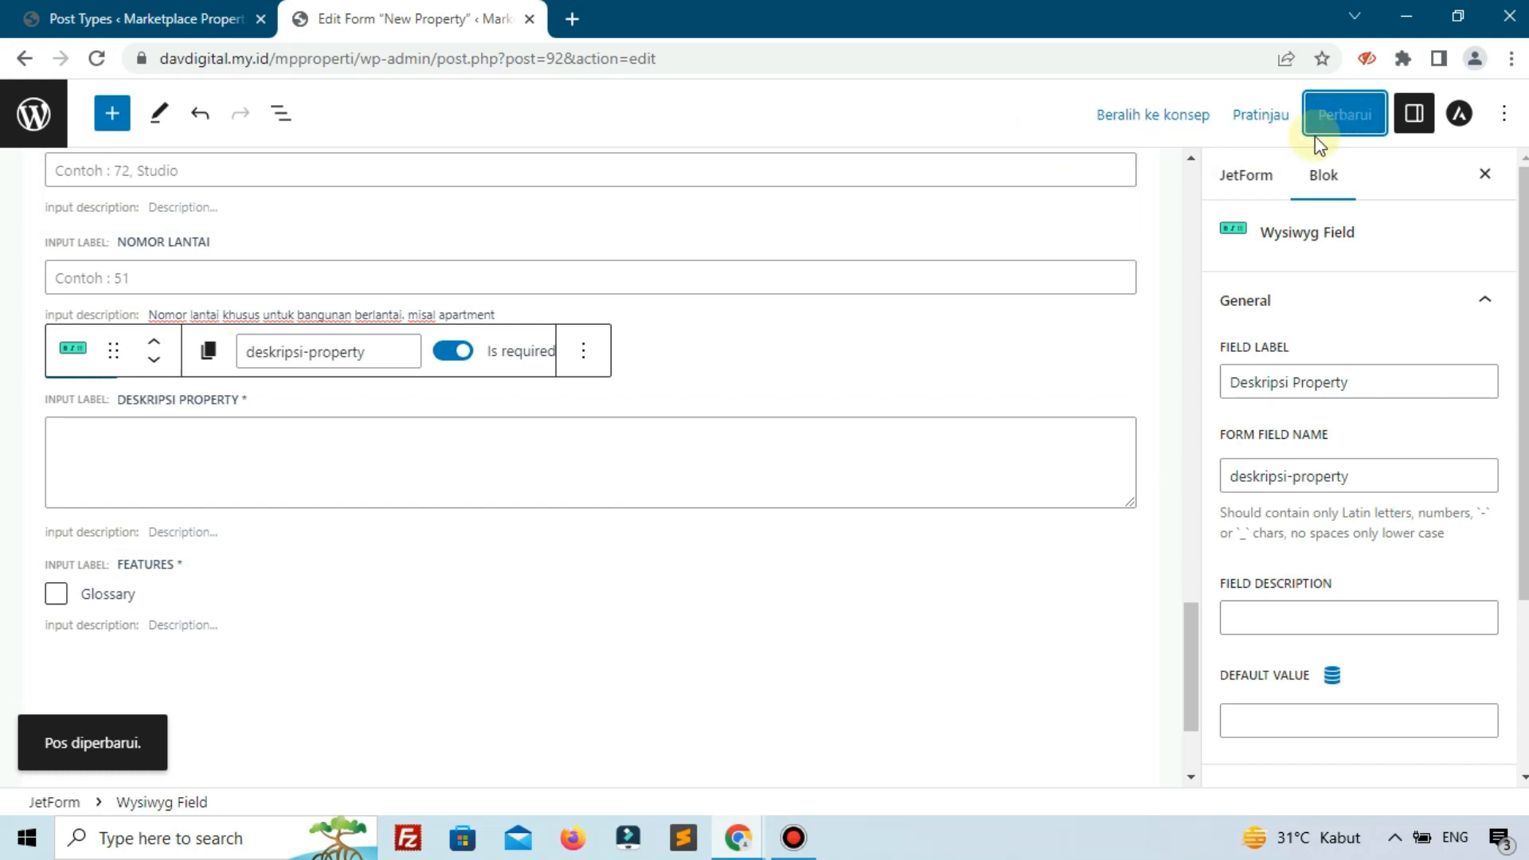
click(1249, 178)
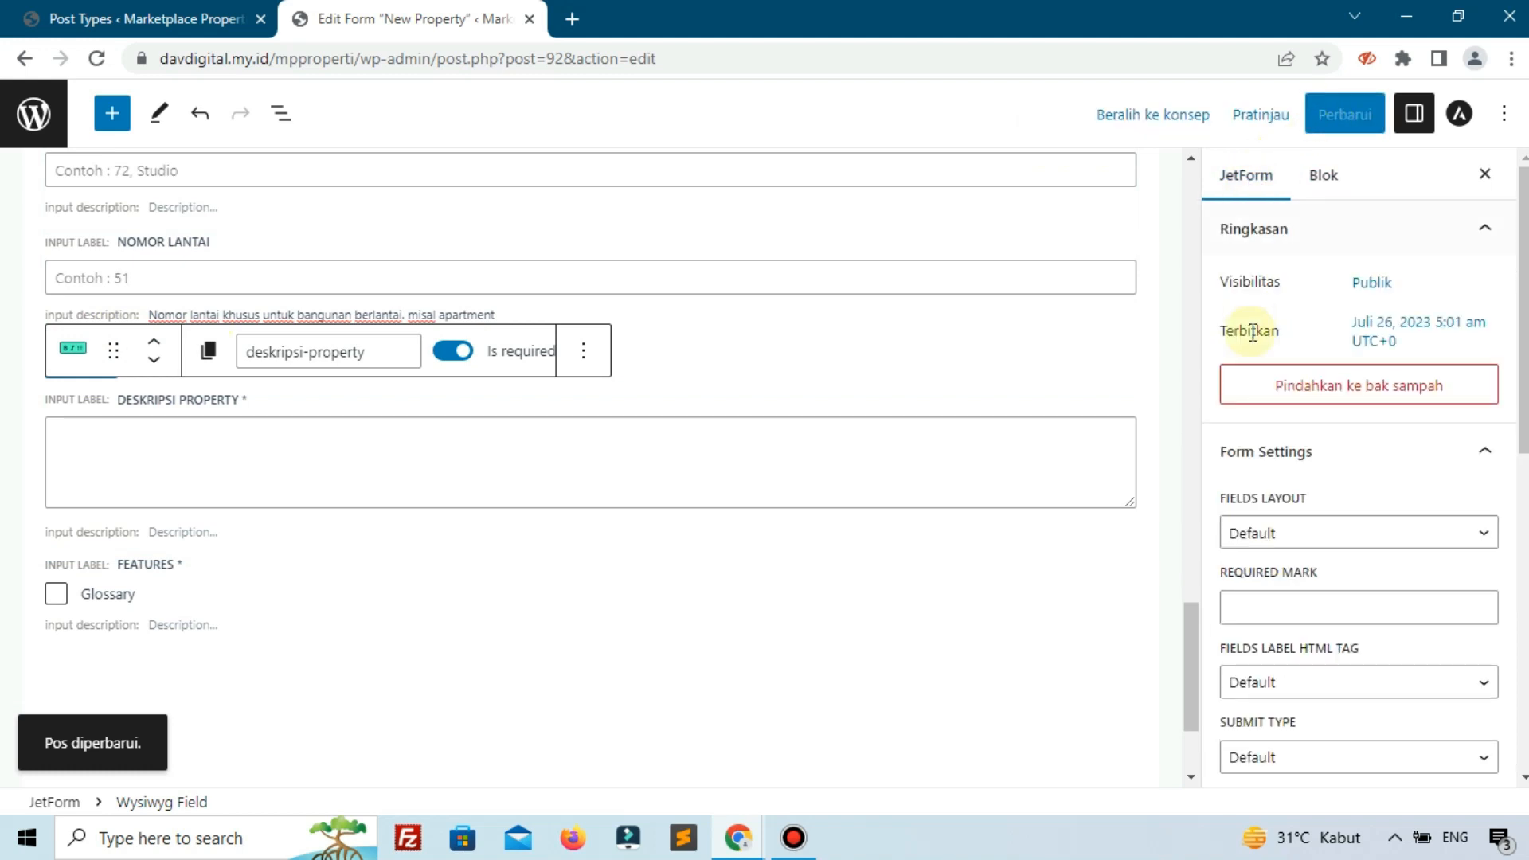
scroll(1253, 327, down, 8)
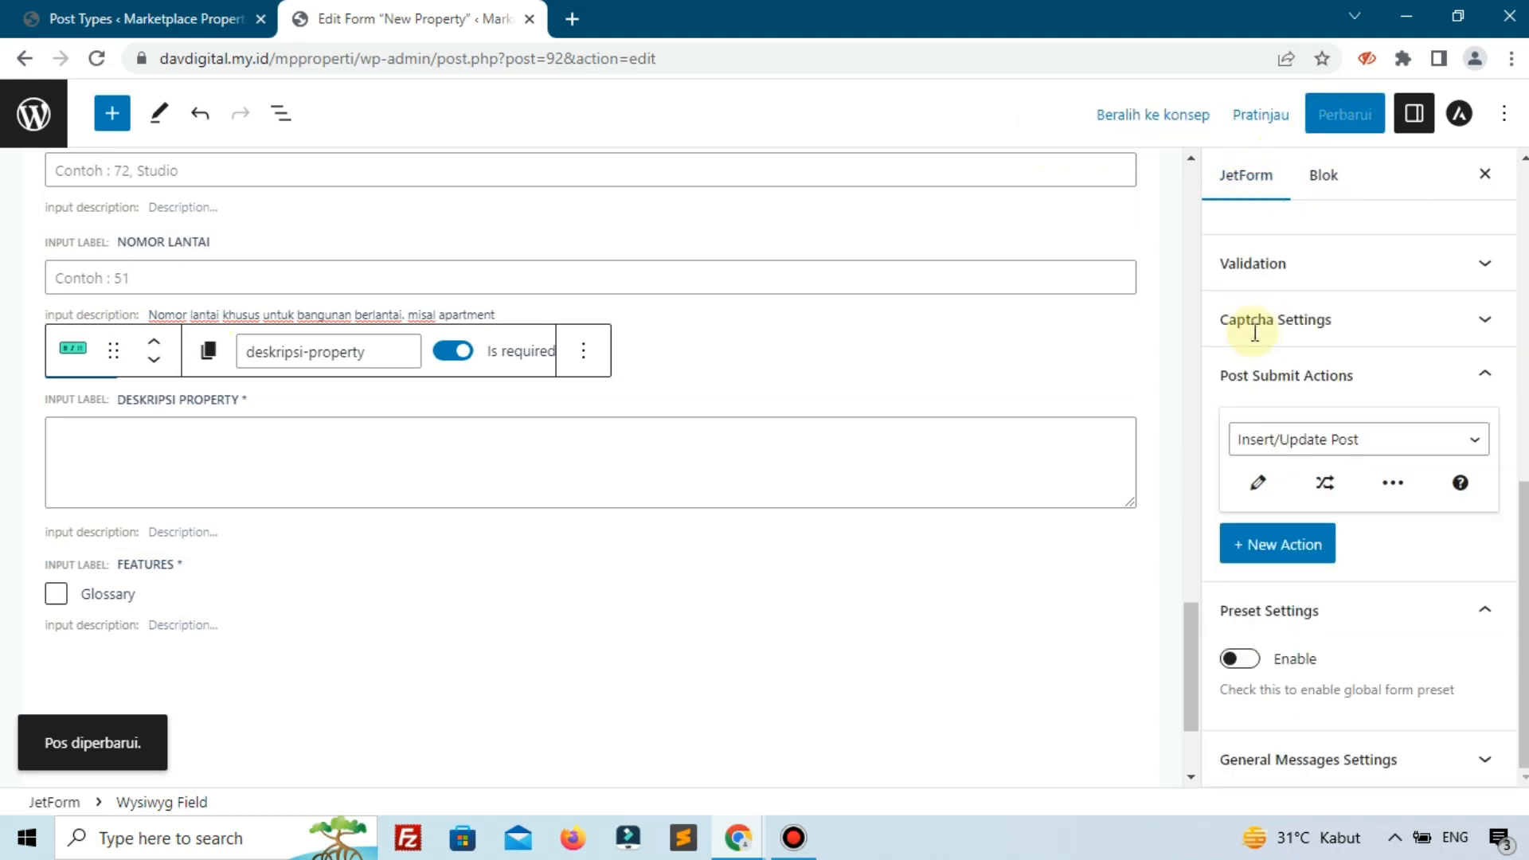
click(1260, 479)
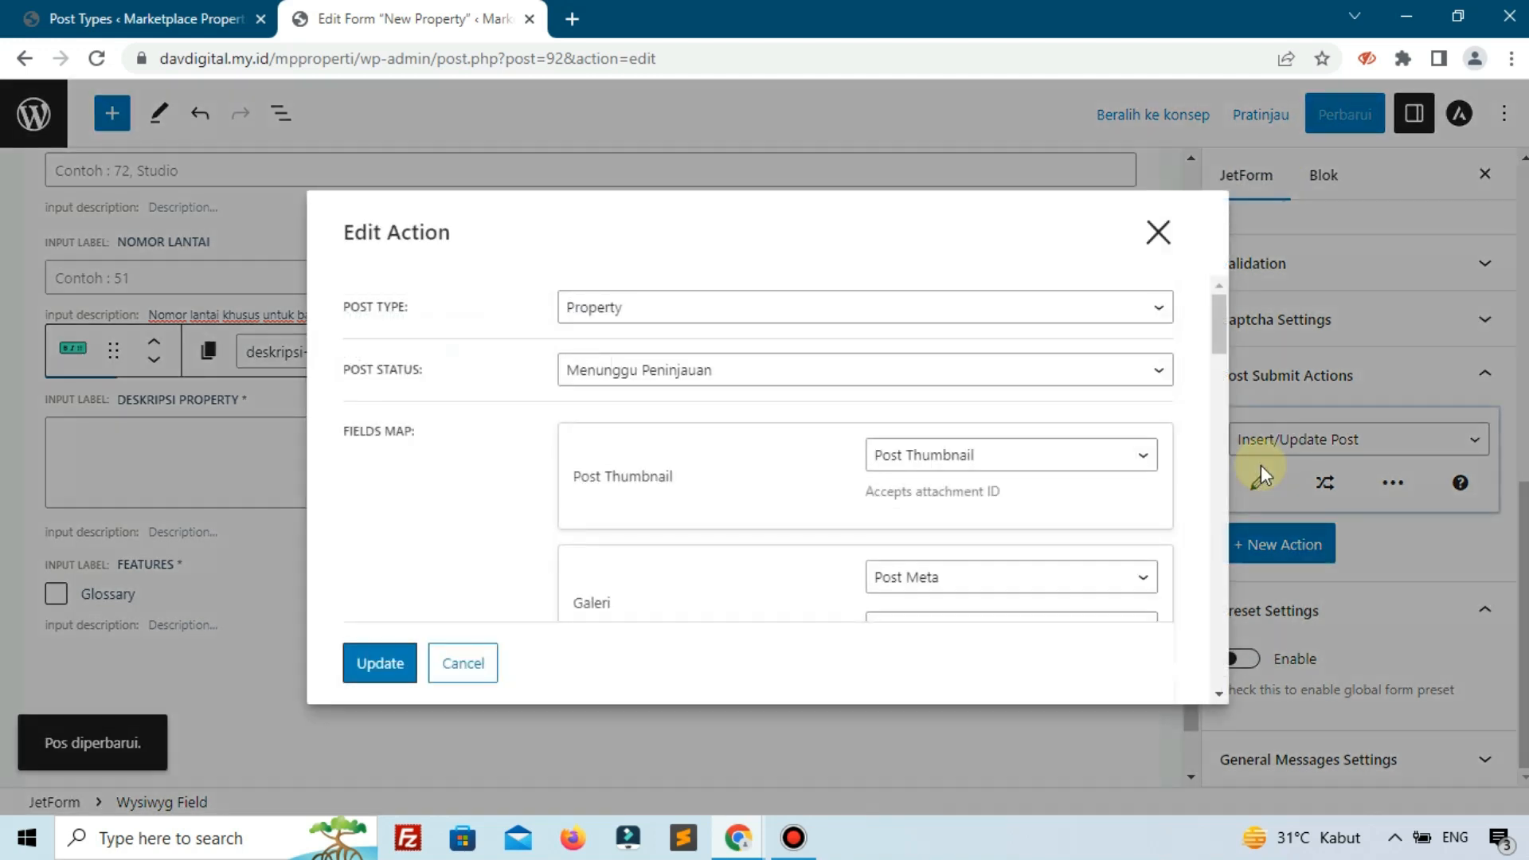
scroll(859, 422, down, 5)
scroll(858, 441, down, 10)
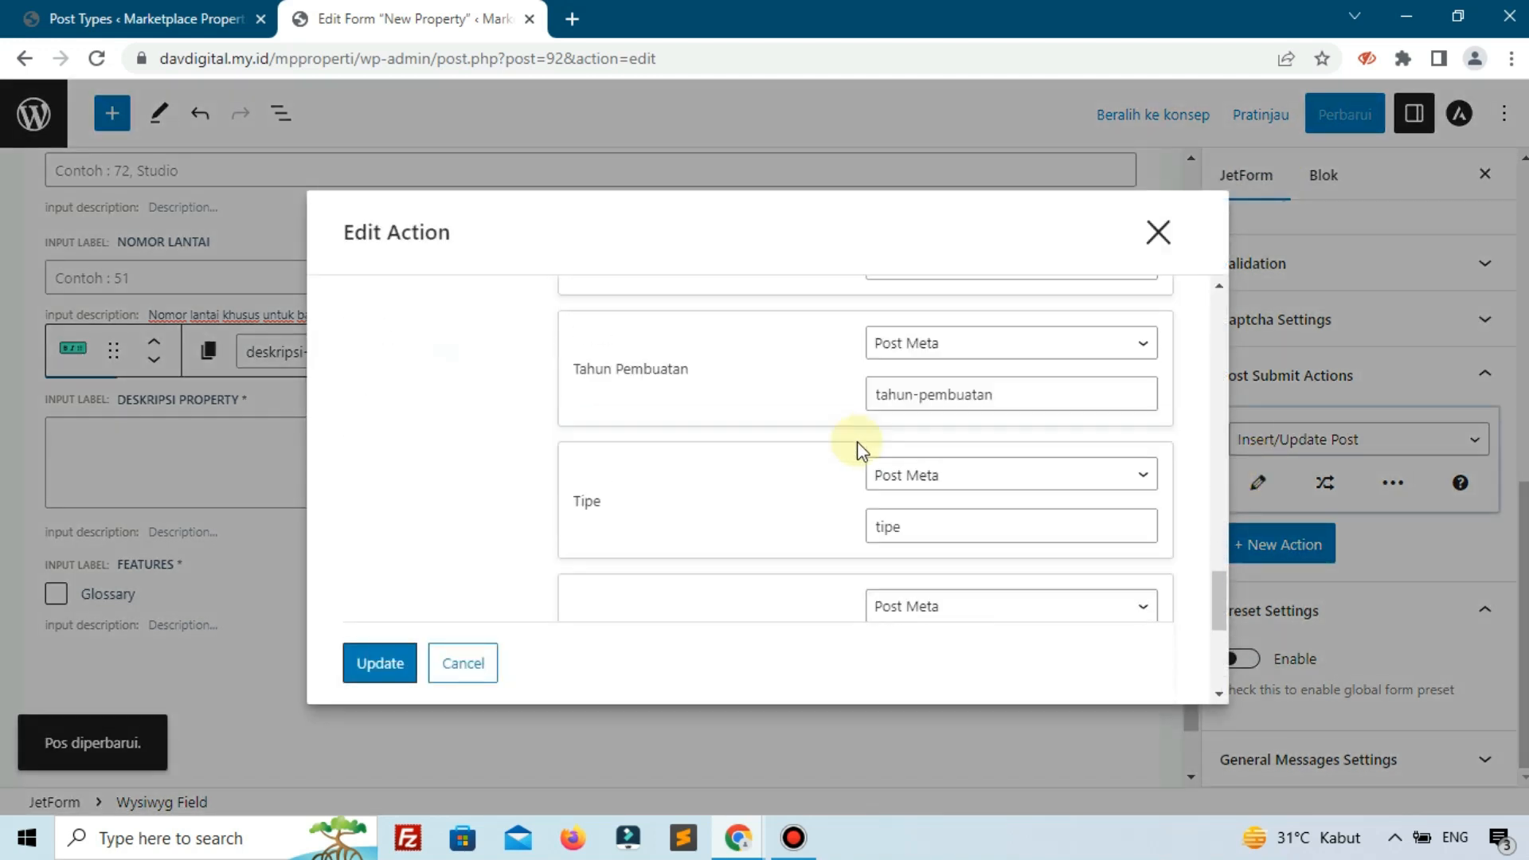
scroll(723, 443, up, 1)
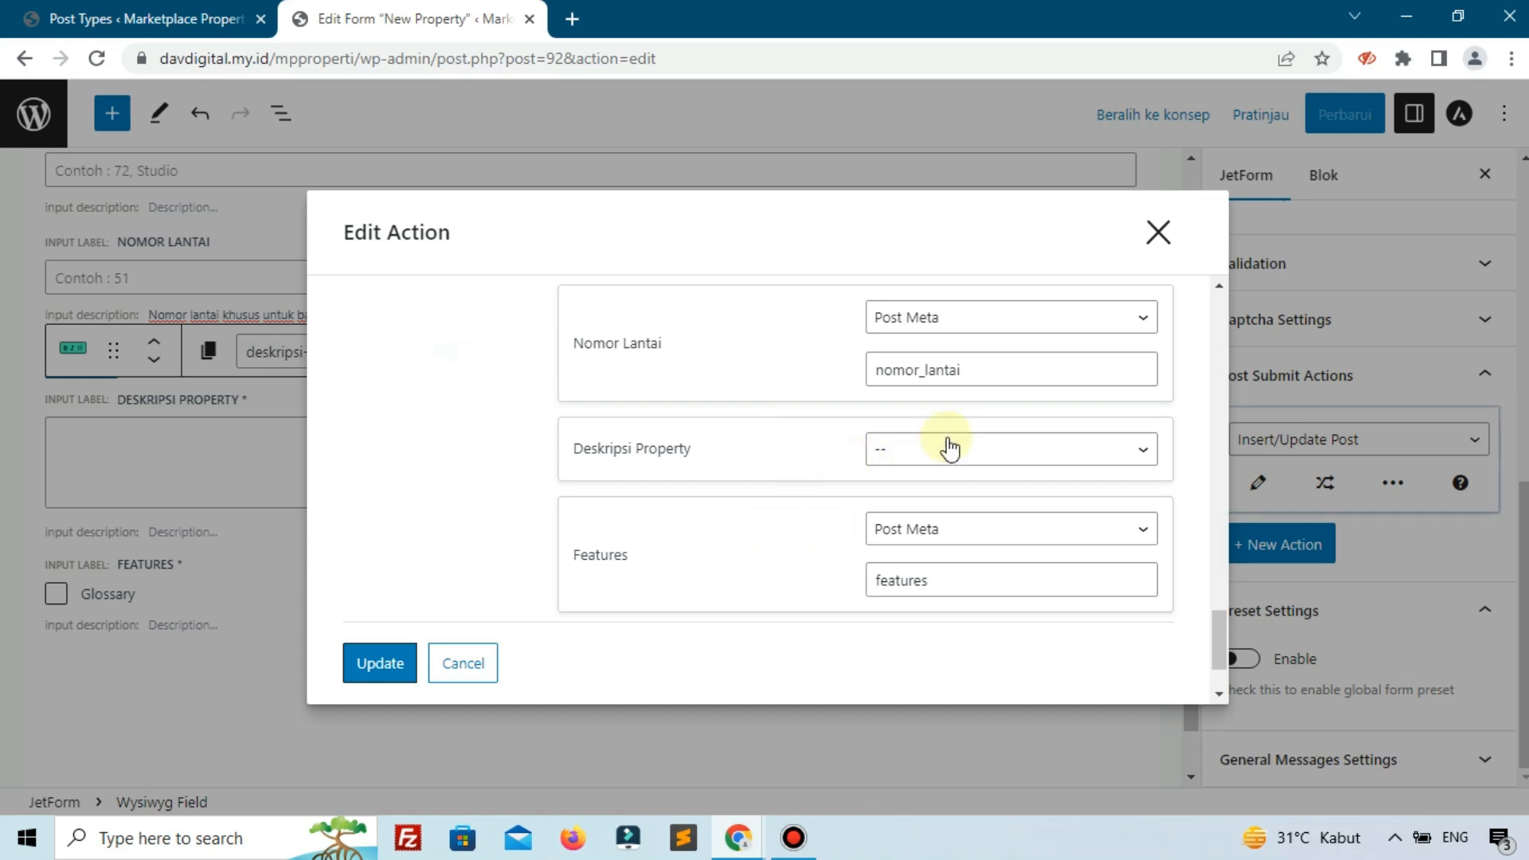
click(1156, 236)
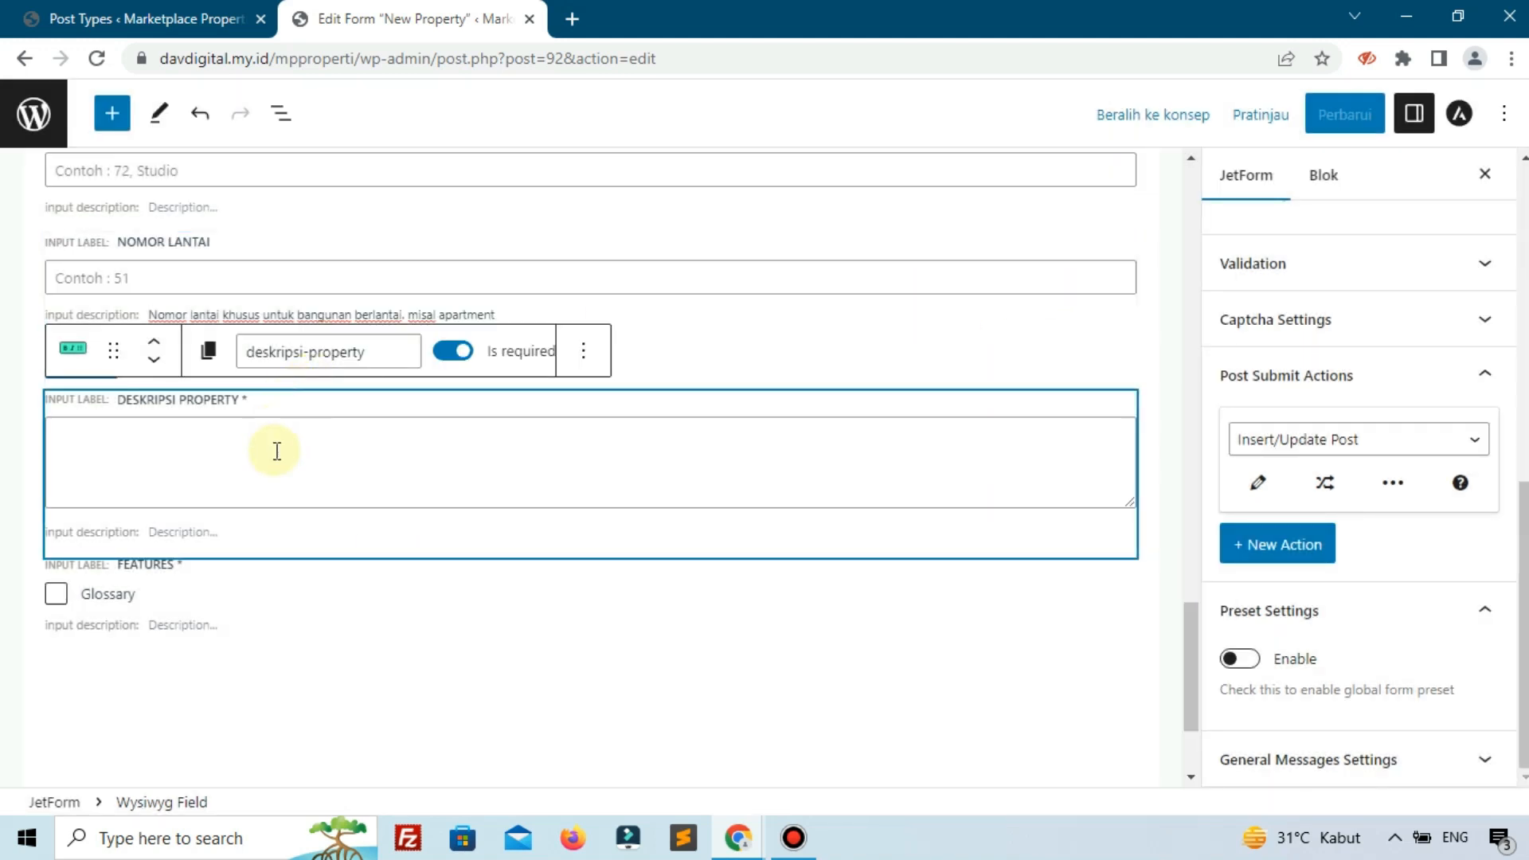
Move Features and then Deskripsi Property up so both sit above the Submit button.
click(238, 605)
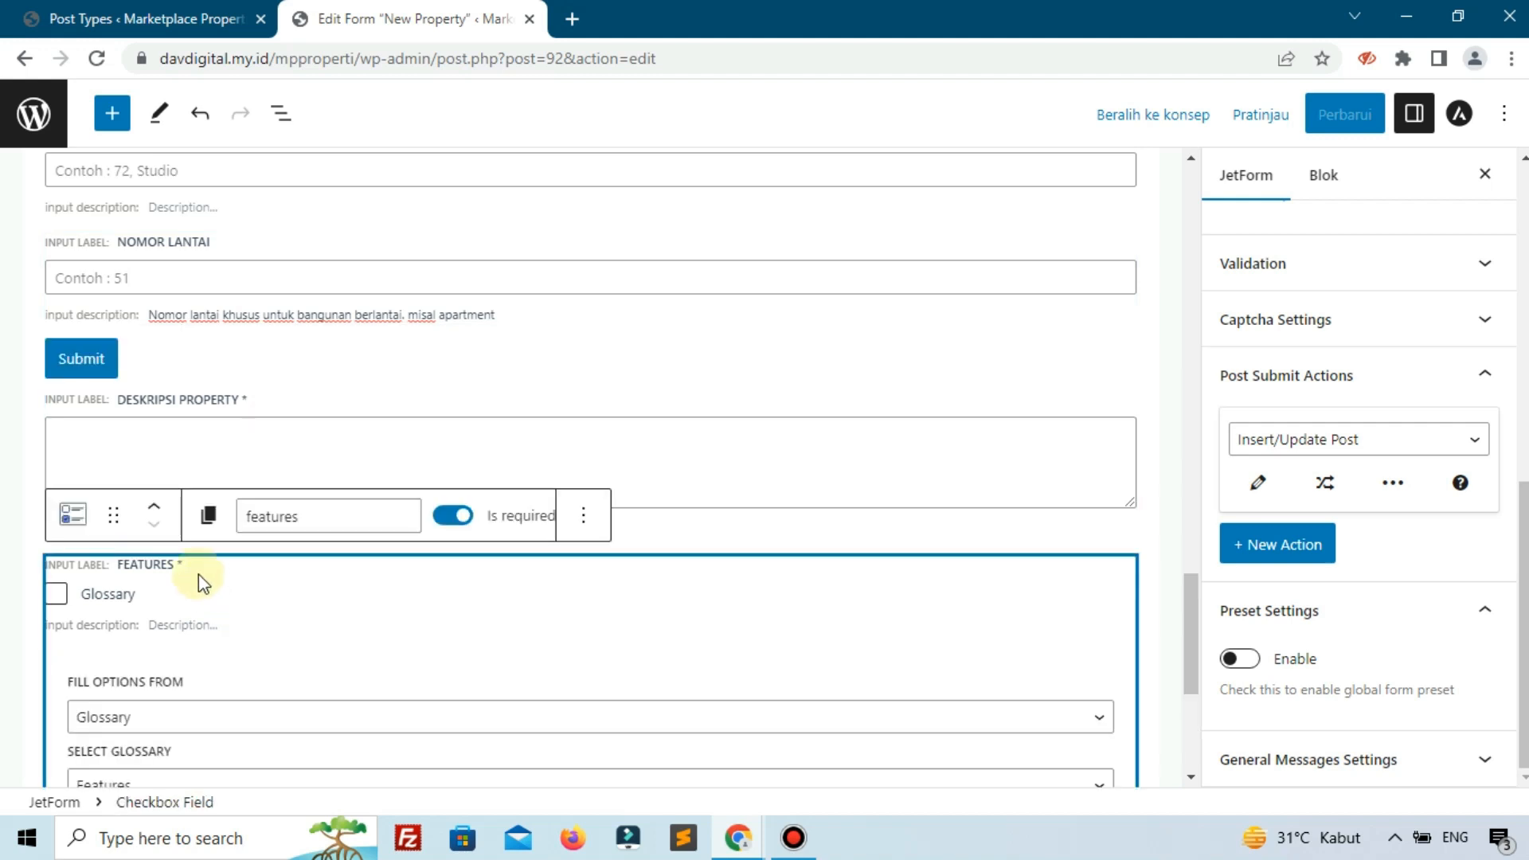
click(154, 509)
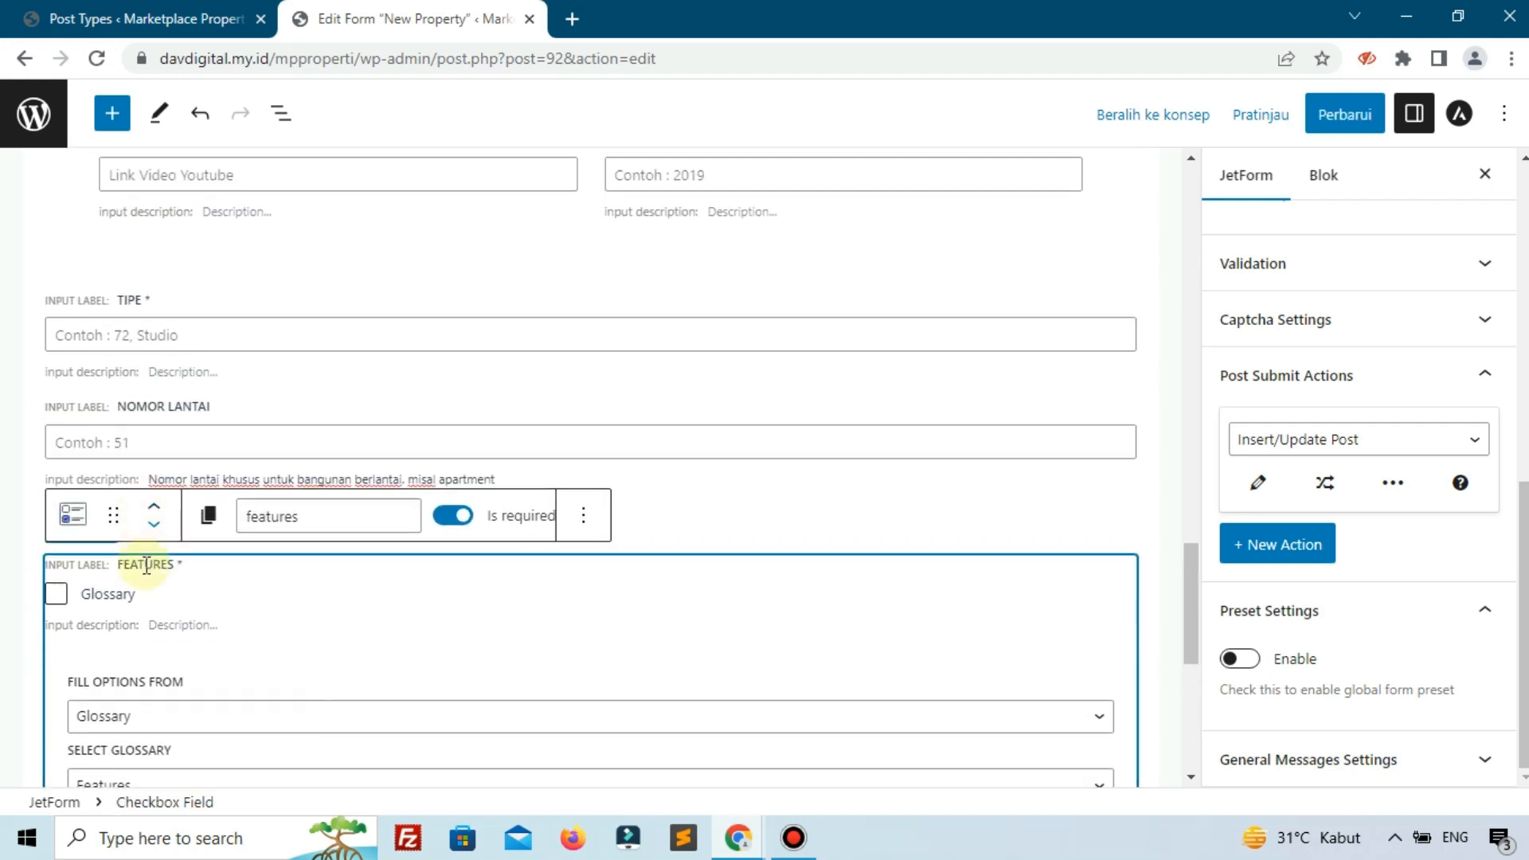
click(92, 523)
scroll(291, 563, down, 3)
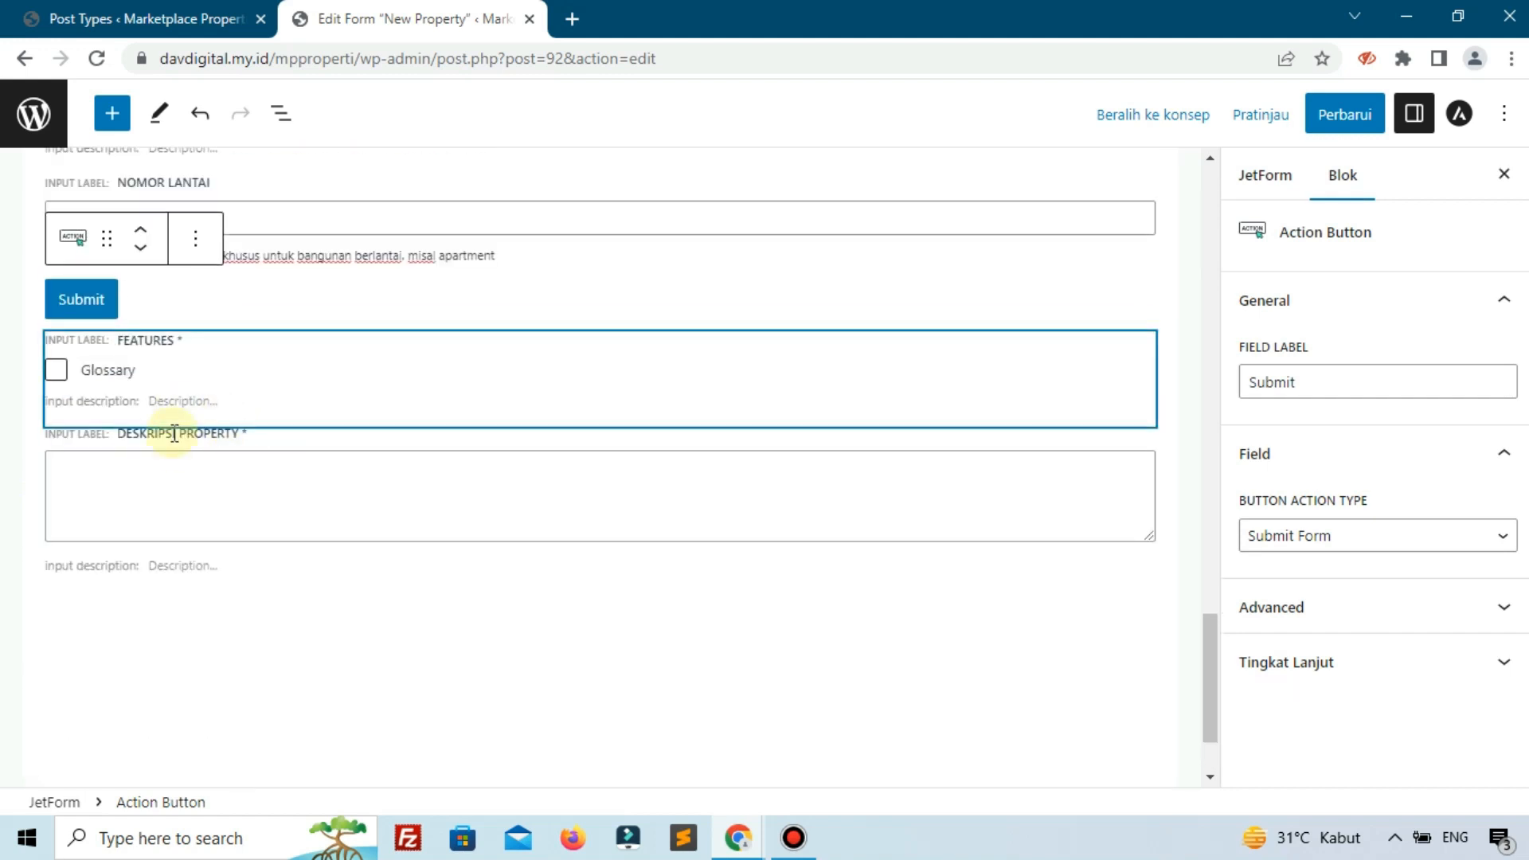
click(207, 399)
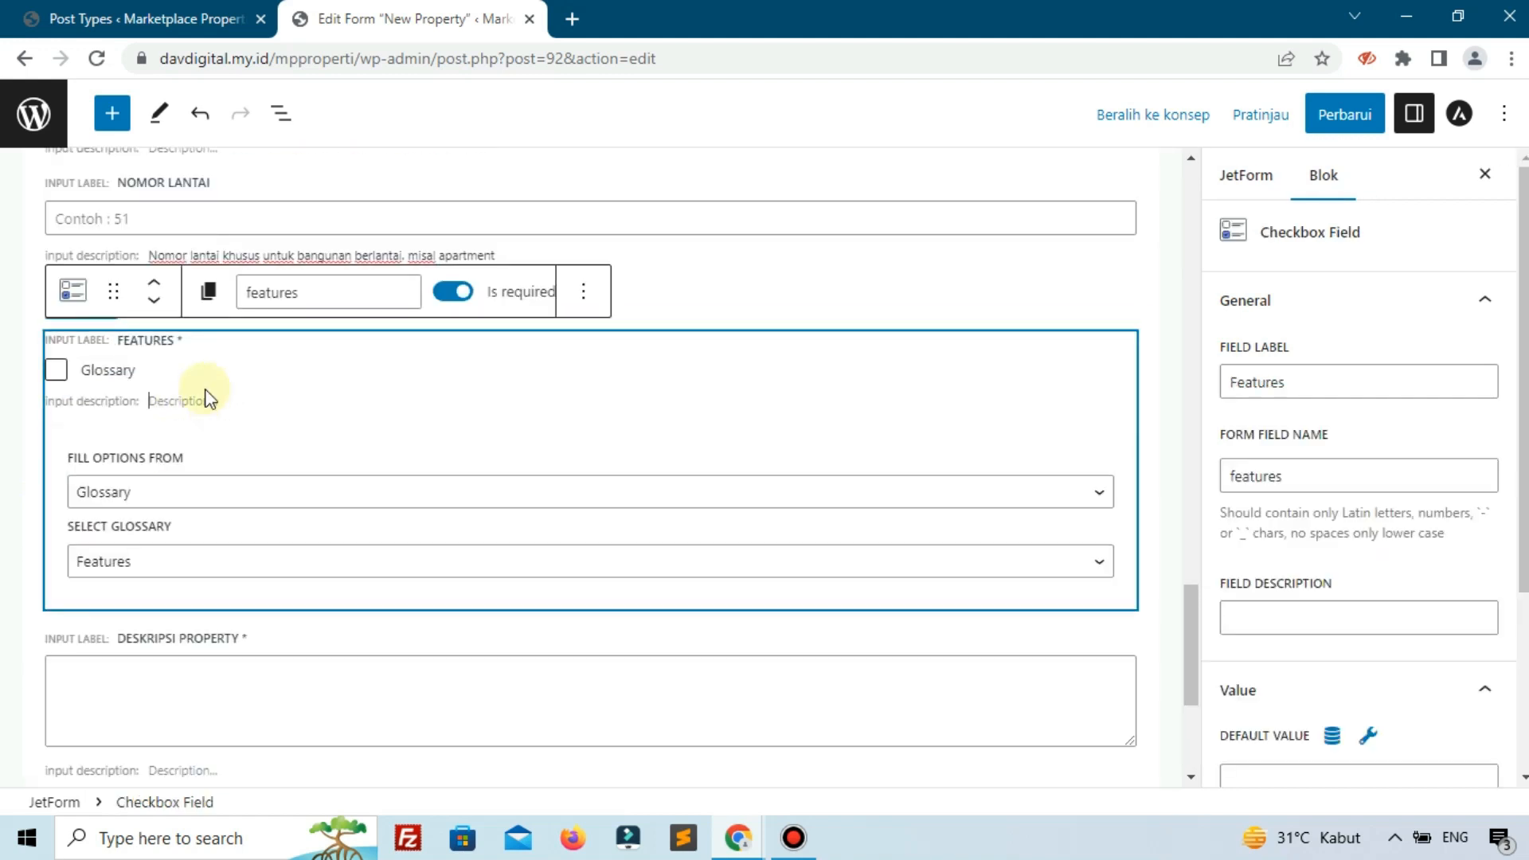
click(155, 293)
click(211, 716)
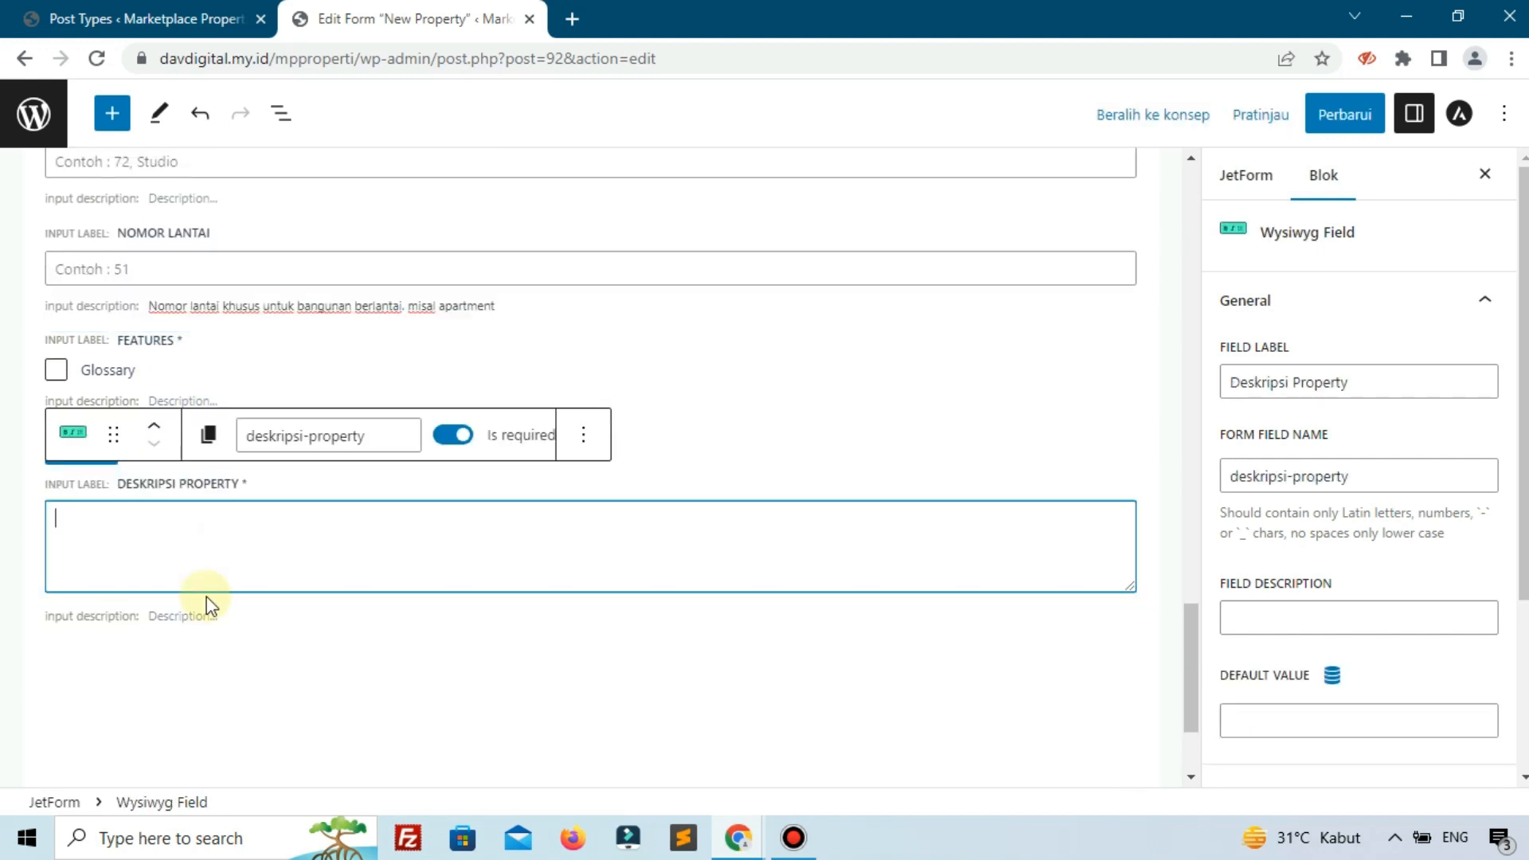
click(153, 427)
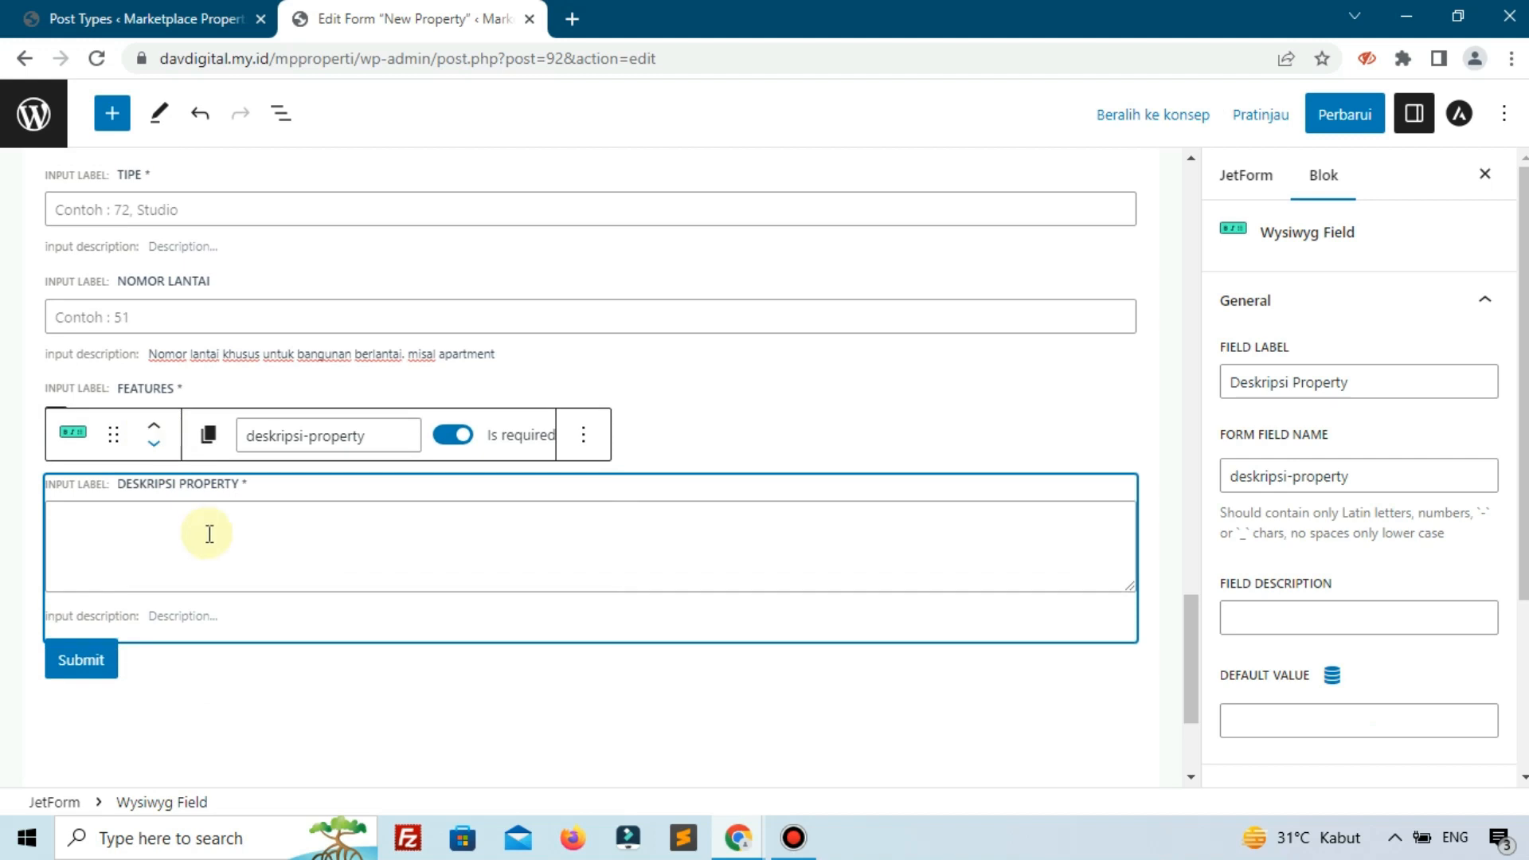
click(317, 707)
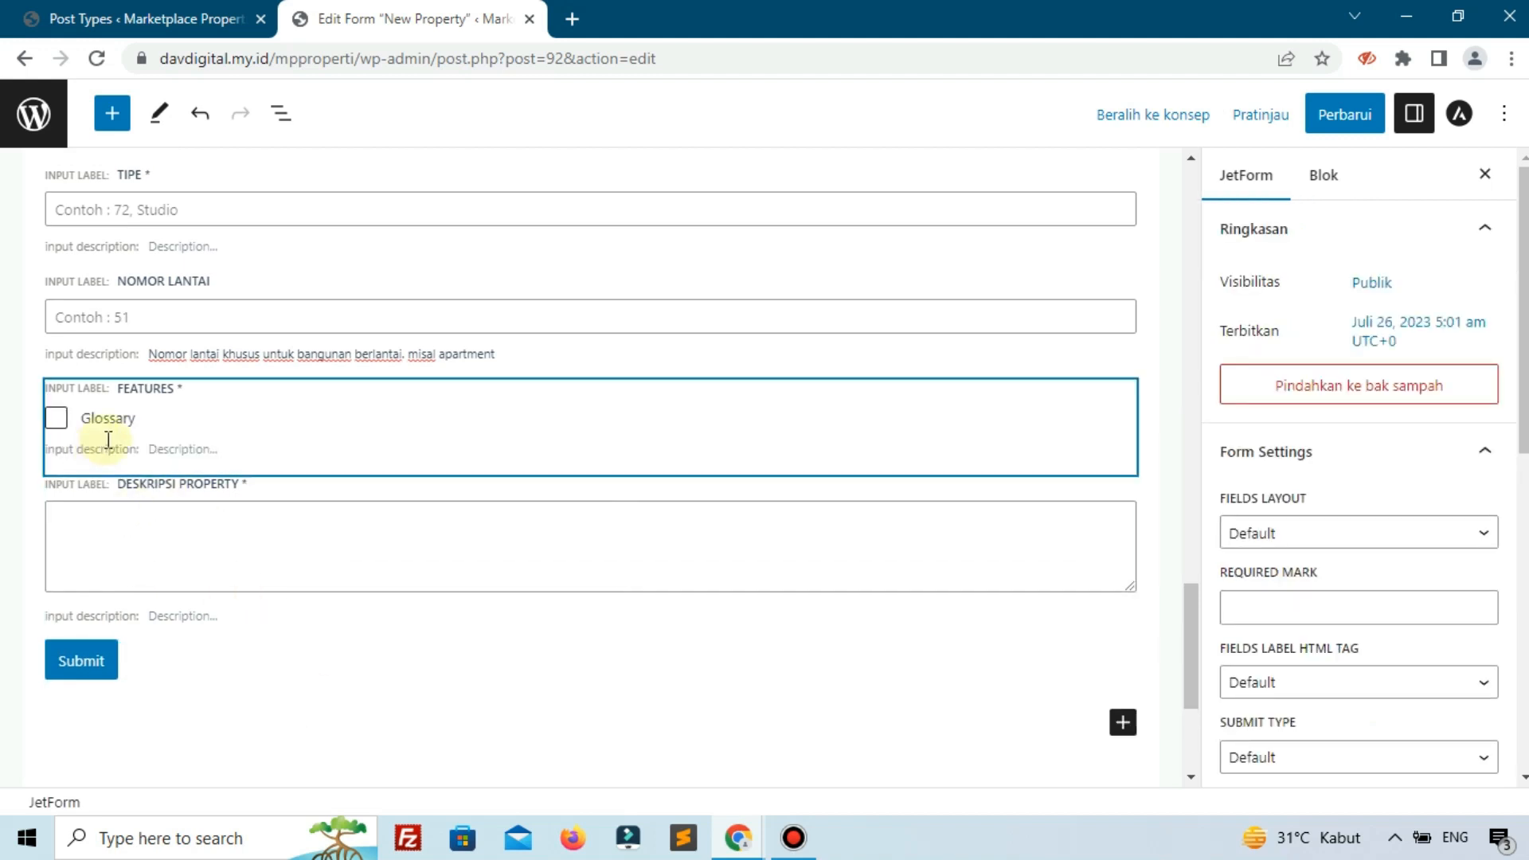
Save, map Deskripsi Property to Post Meta key deskripsi-property, and add a new post-submit action.
click(1332, 137)
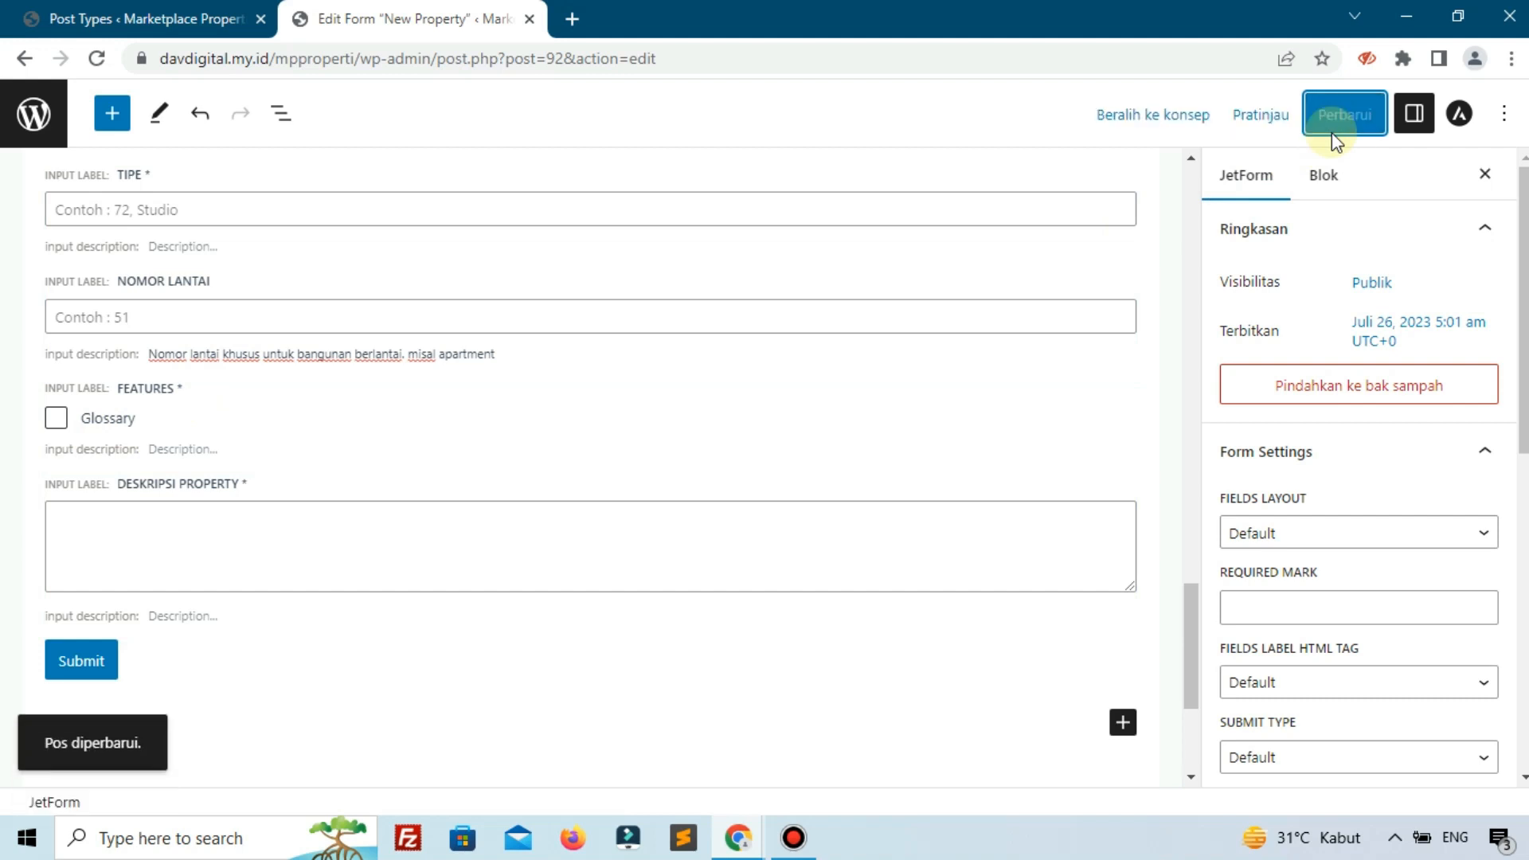
scroll(1306, 351, down, 7)
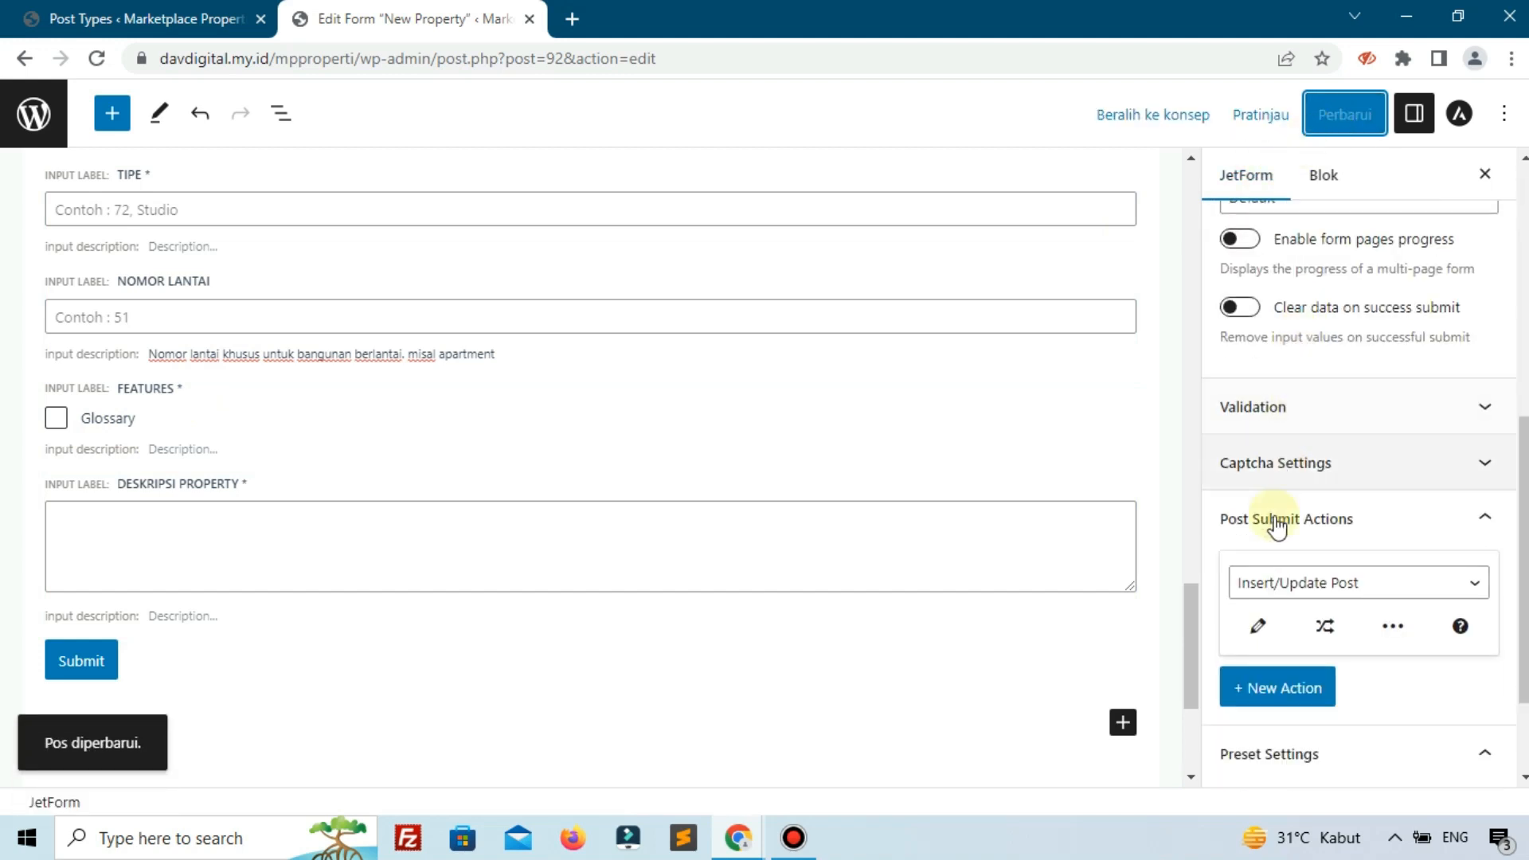
click(1258, 626)
scroll(962, 508, down, 10)
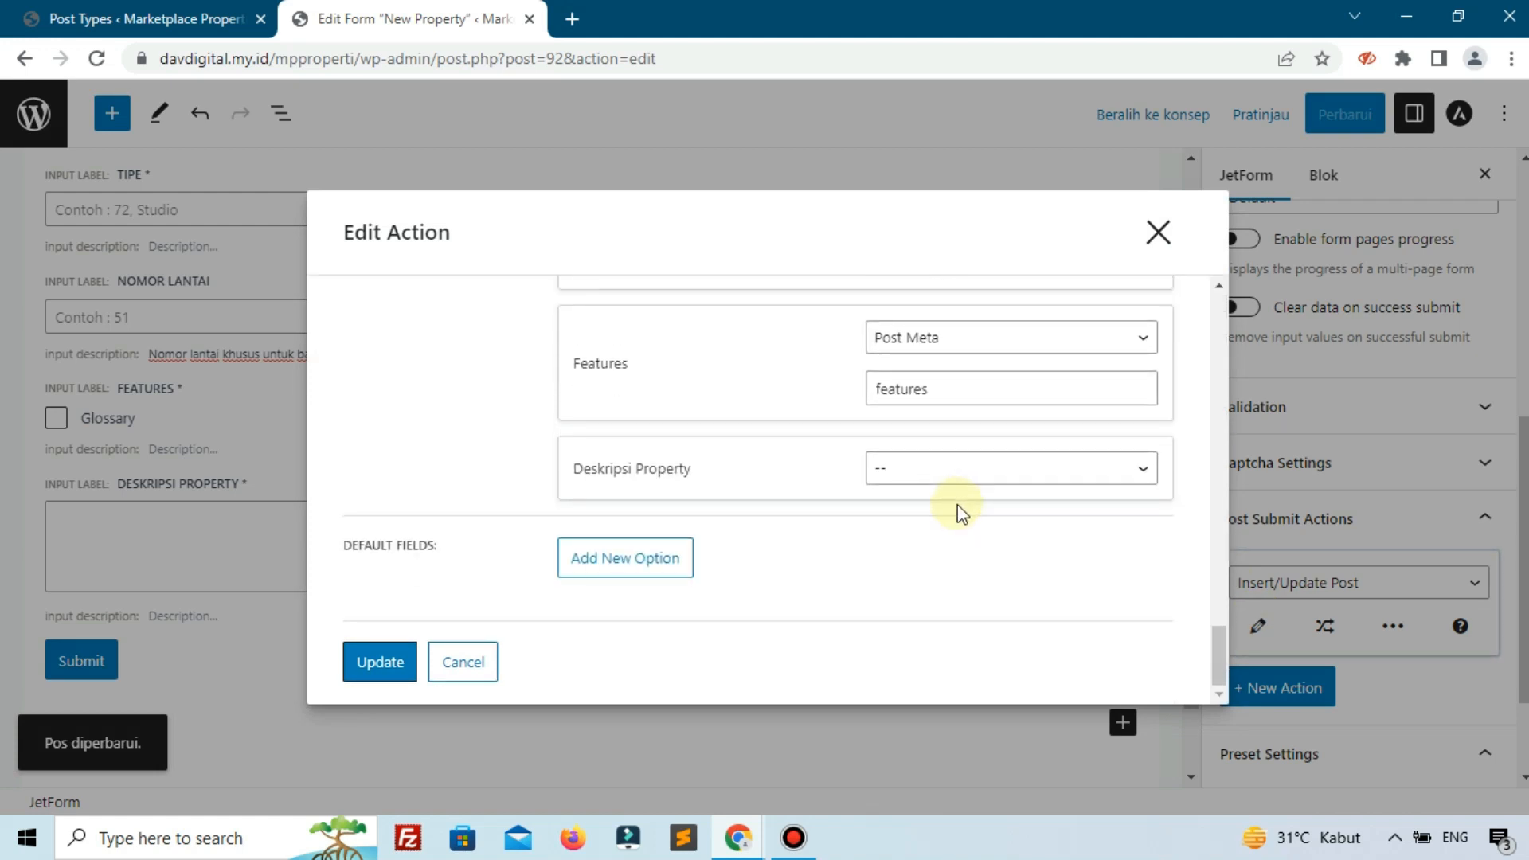
click(973, 471)
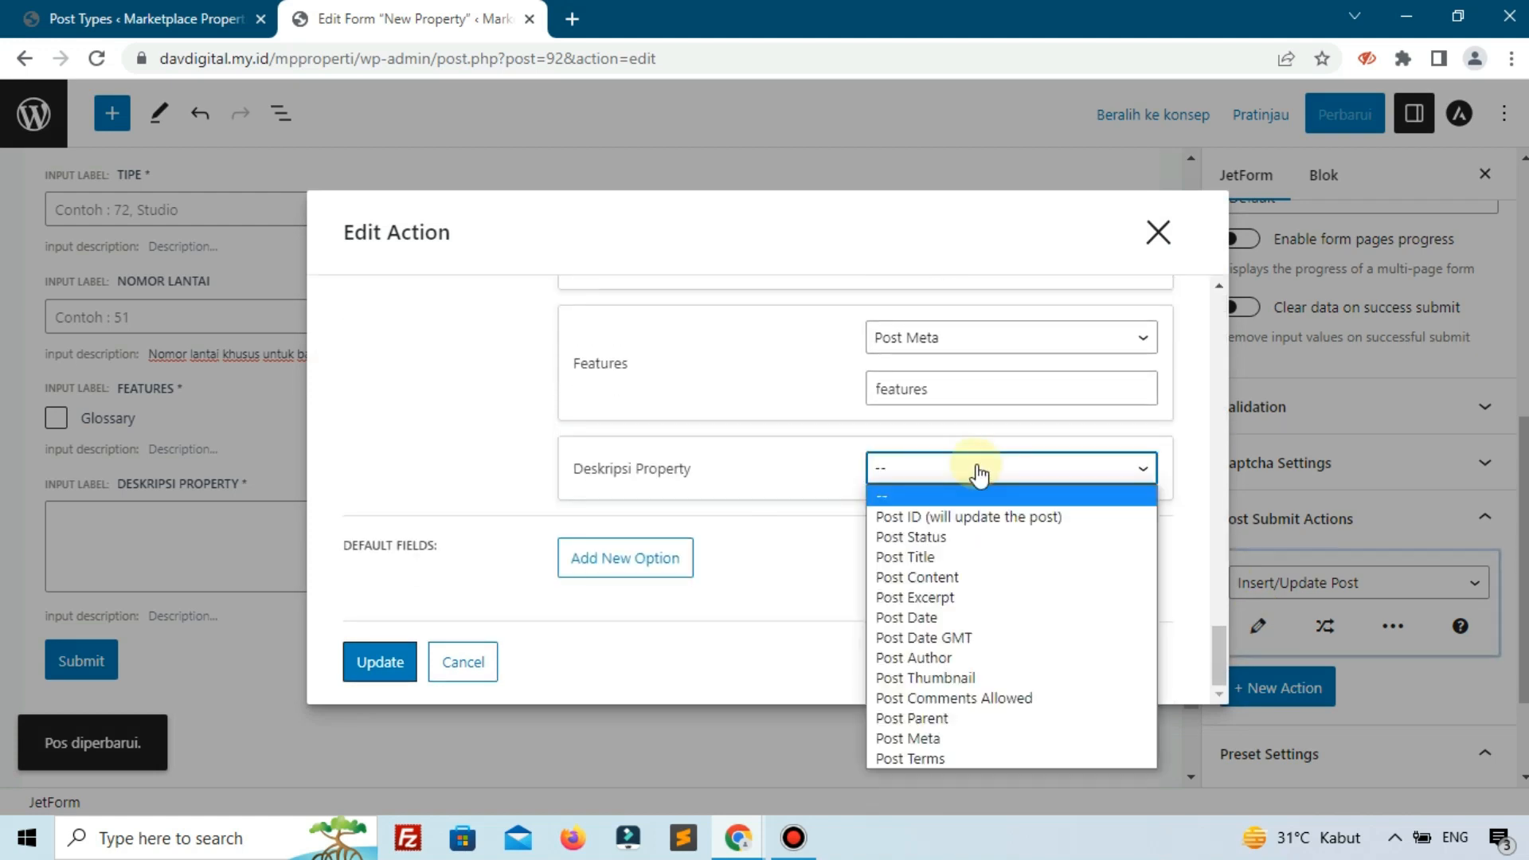
click(911, 740)
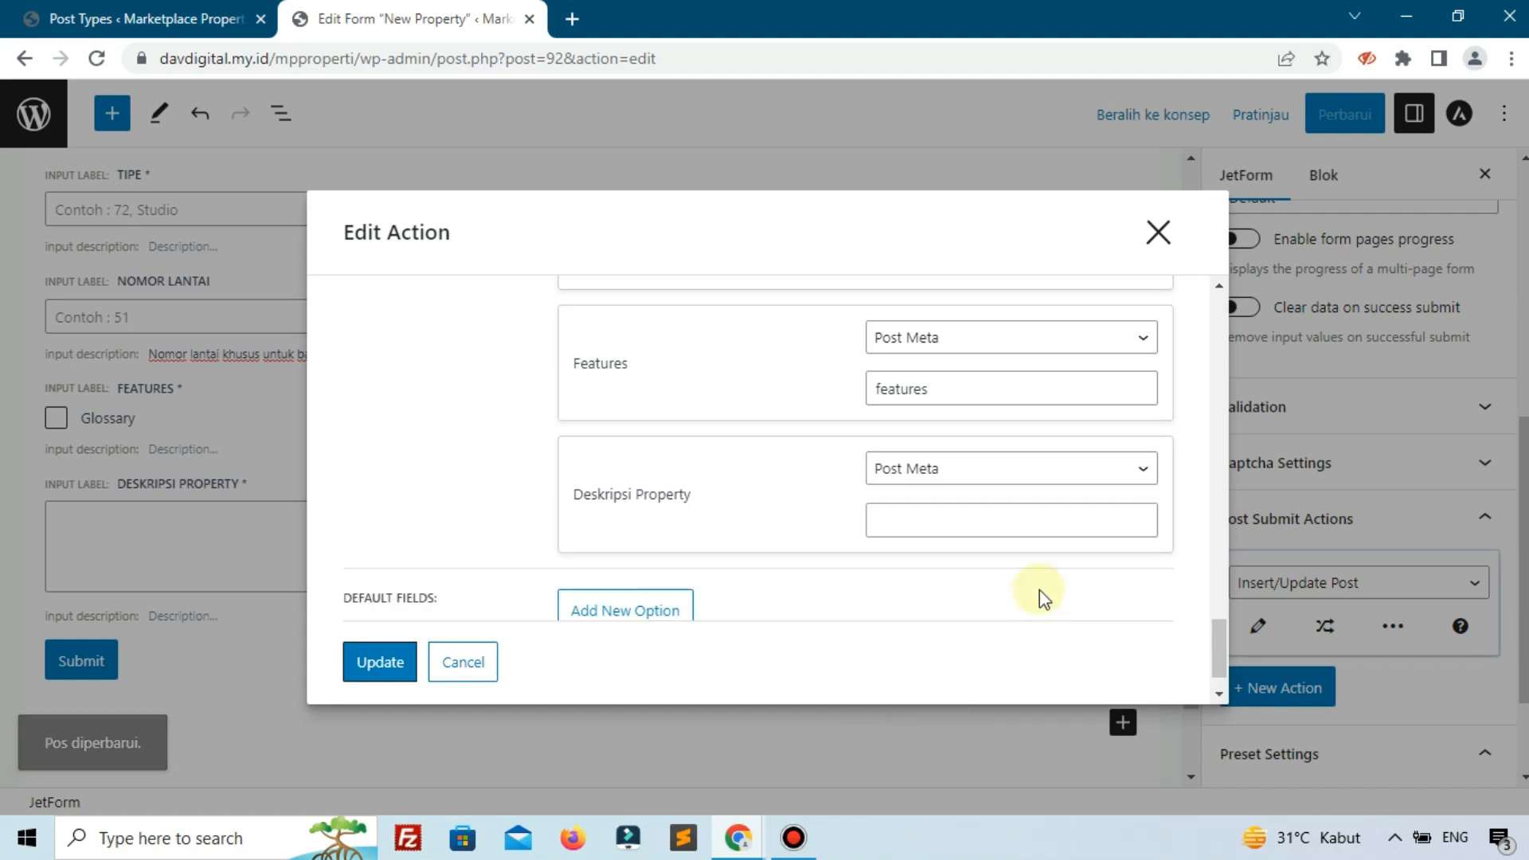
click(993, 529)
text(deskripsi-property)
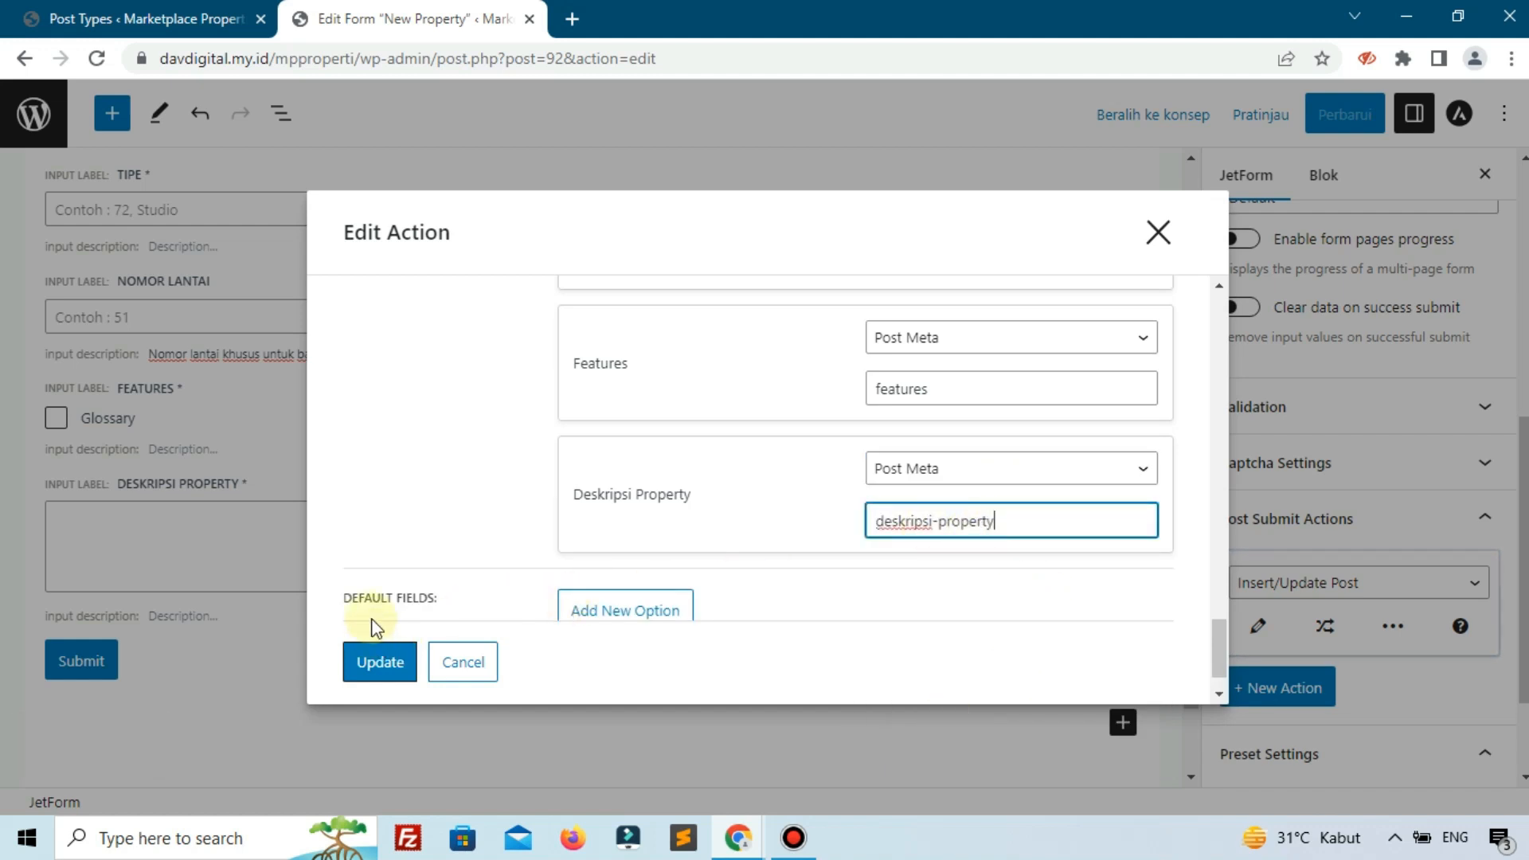
click(379, 671)
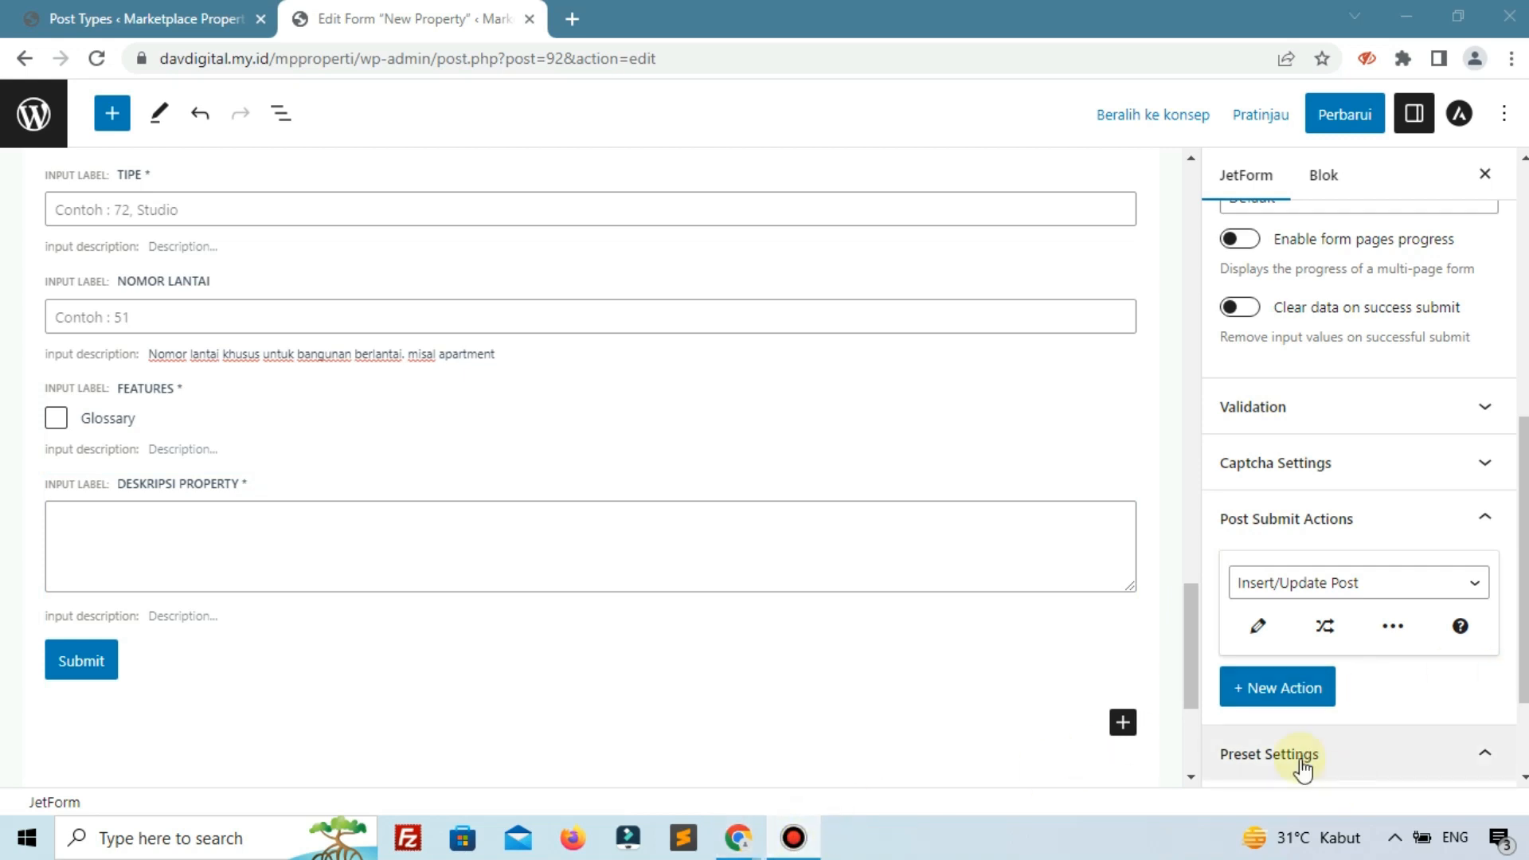
click(1278, 702)
Open the action type list for the new Send Email post-submit action.
click(1282, 704)
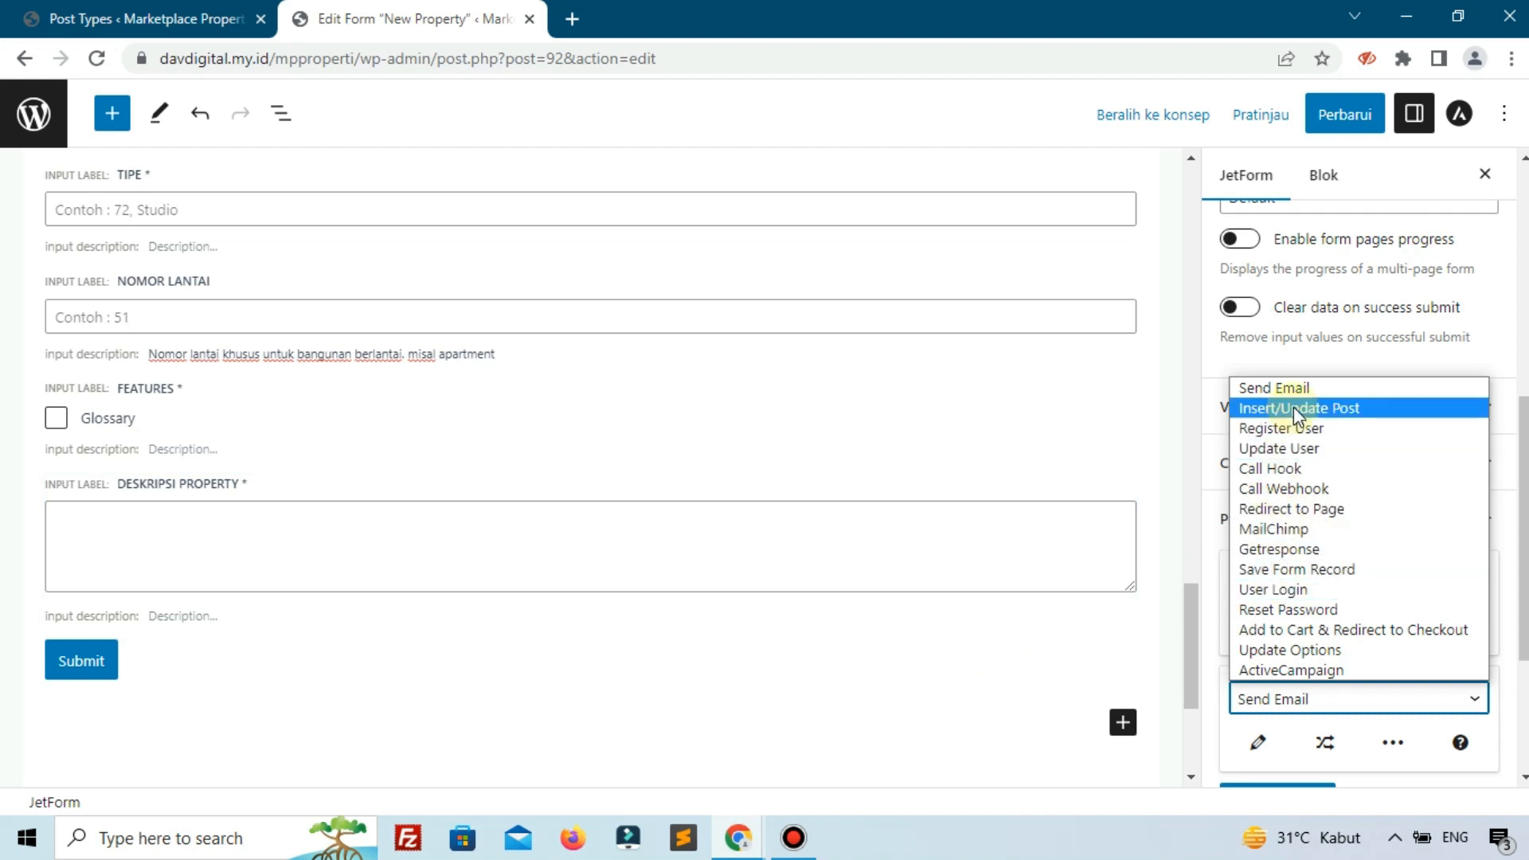
Switch the new action to Redirect to Page and set its destination type to Static Page.
click(1049, 744)
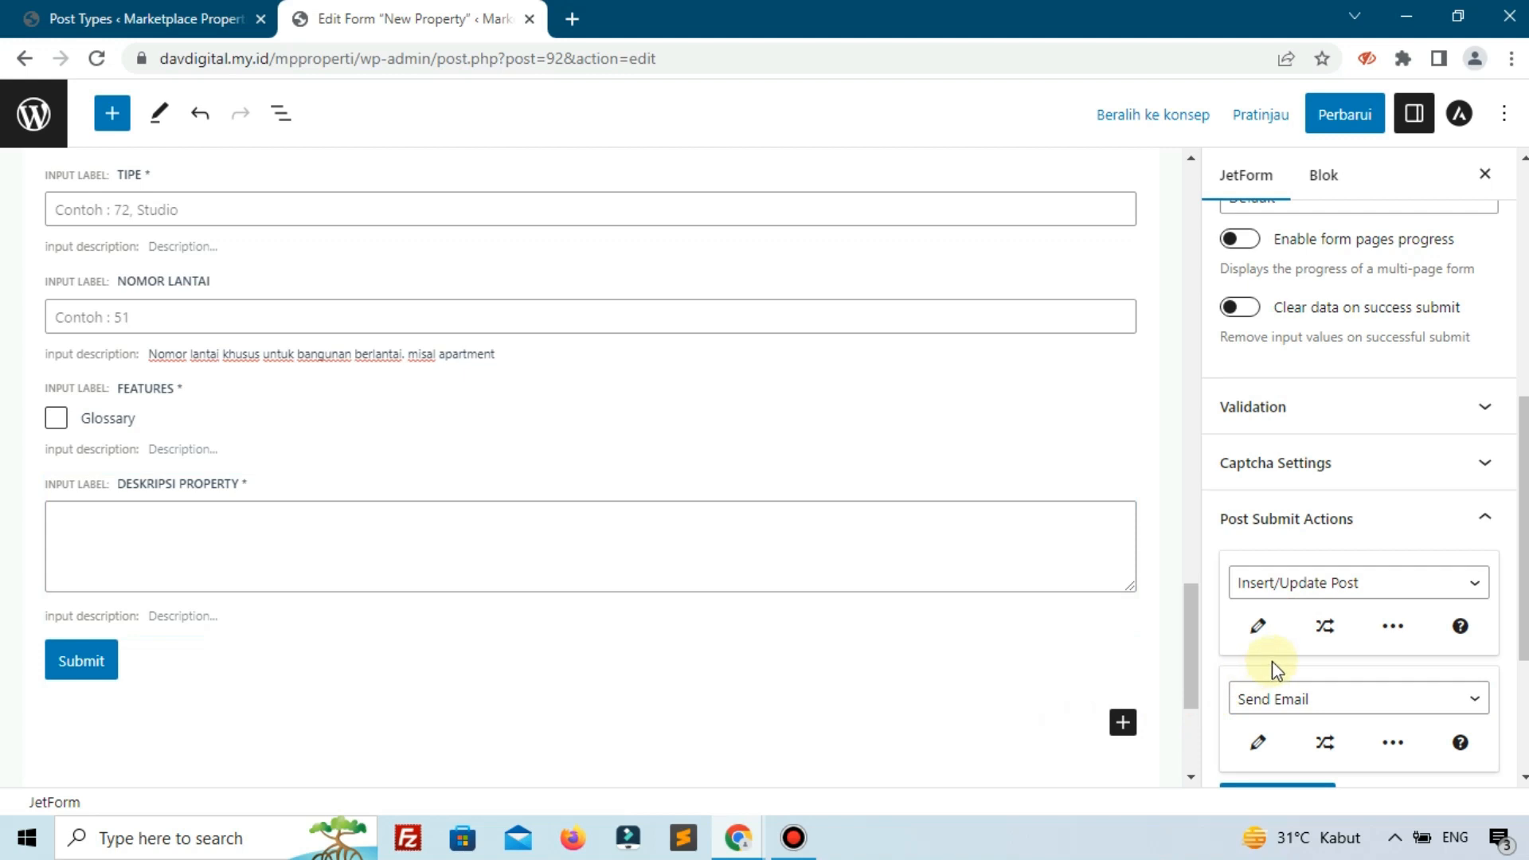
scroll(1304, 614, down, 1)
scroll(1305, 614, down, 3)
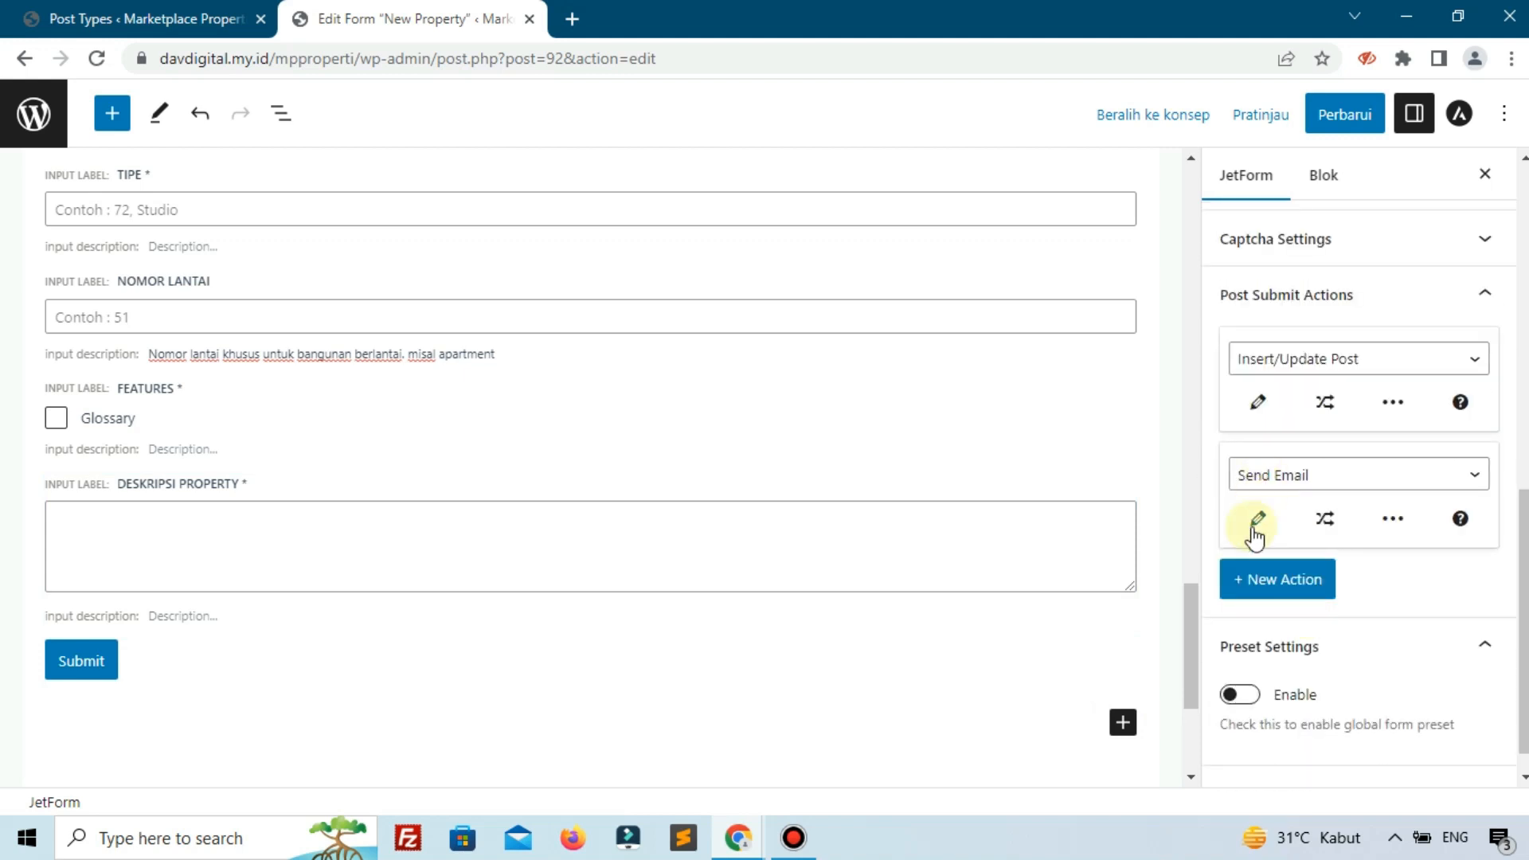
click(1273, 481)
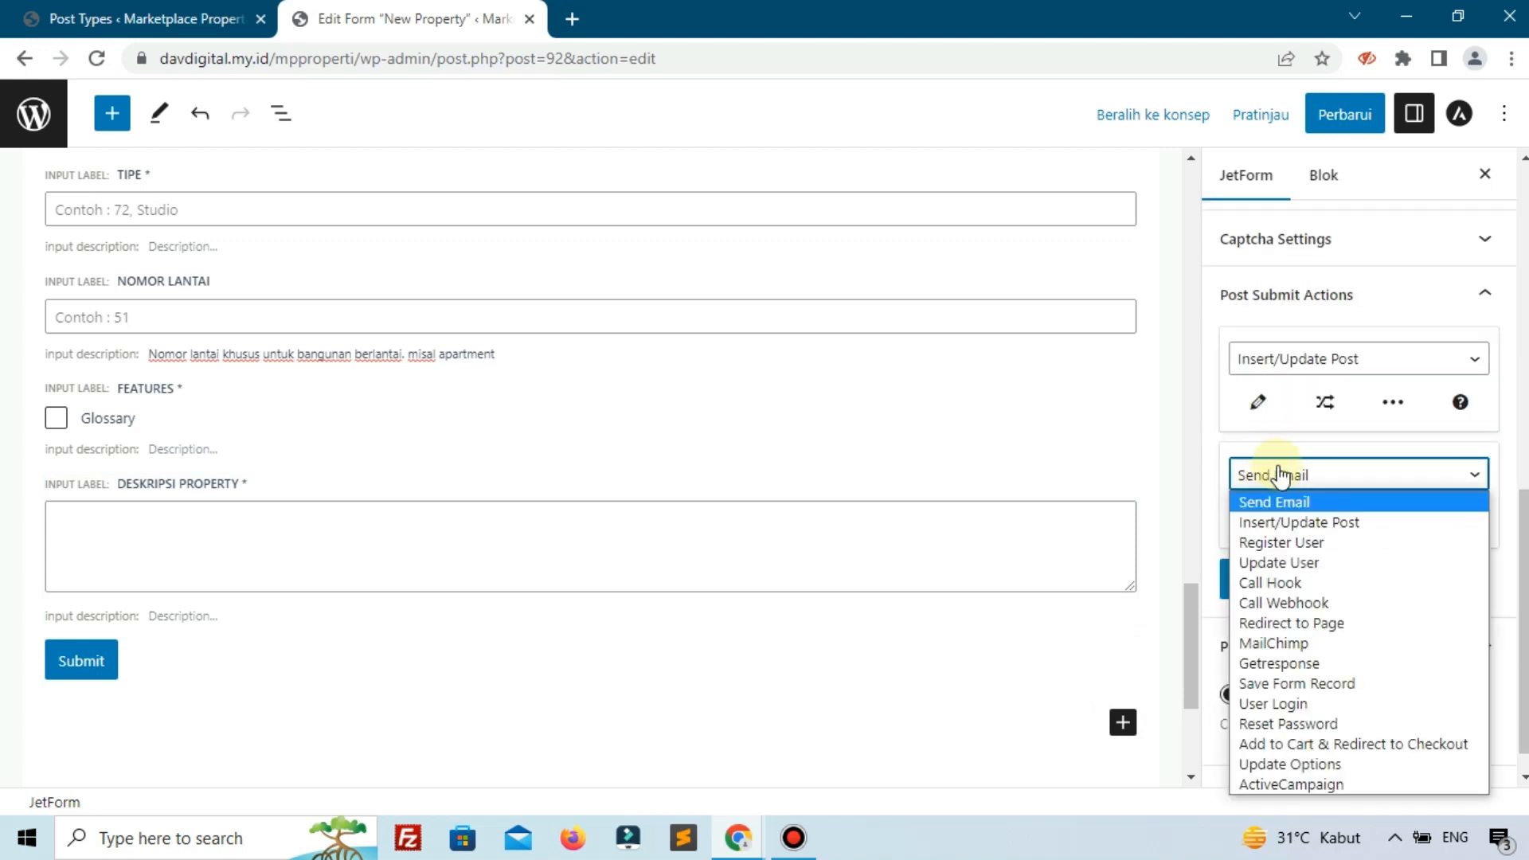
click(1324, 623)
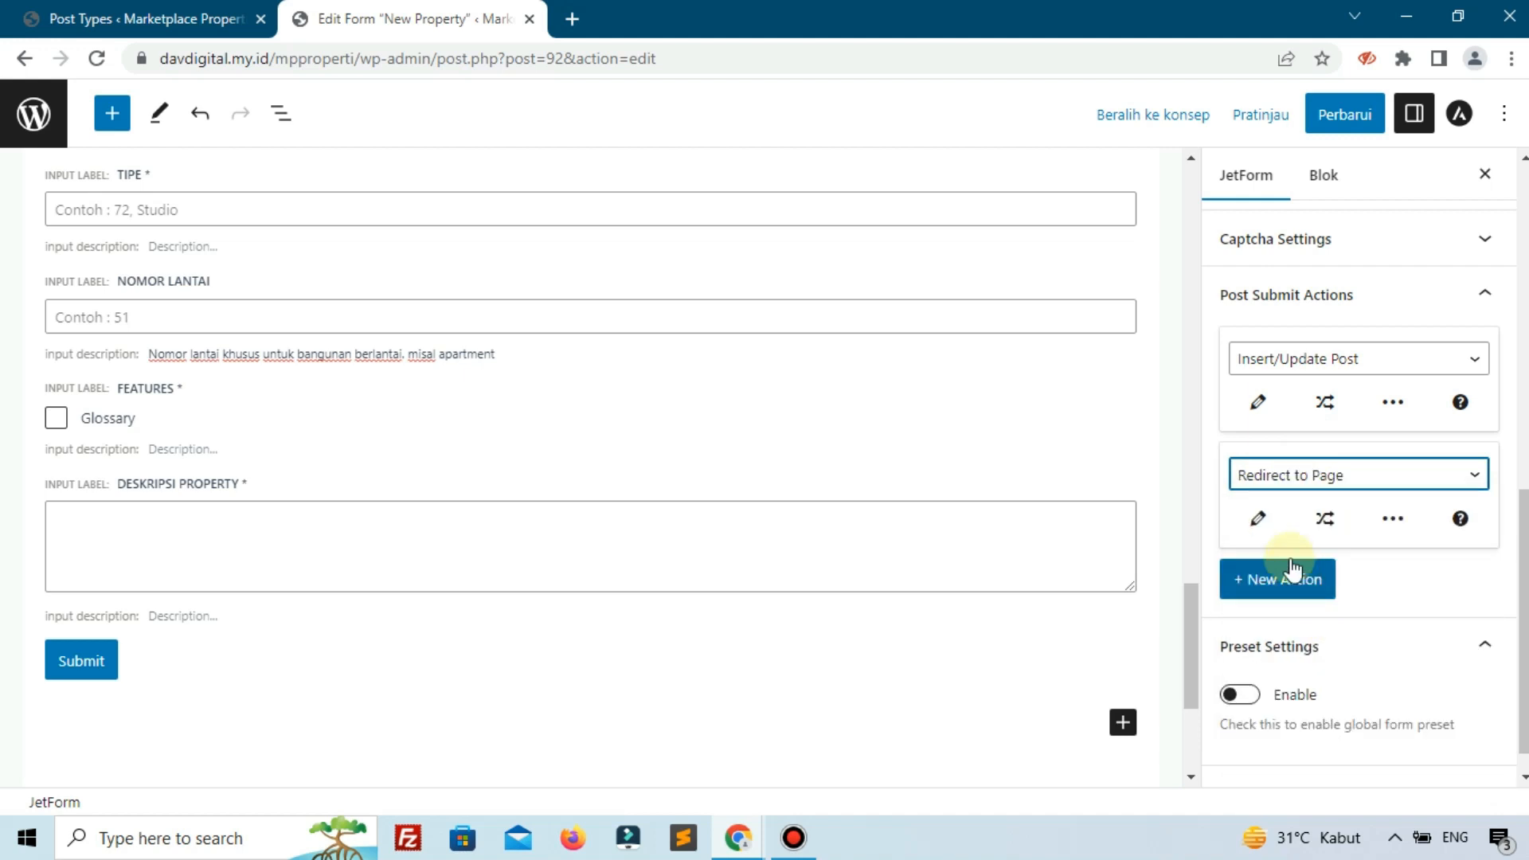
click(1262, 526)
click(688, 319)
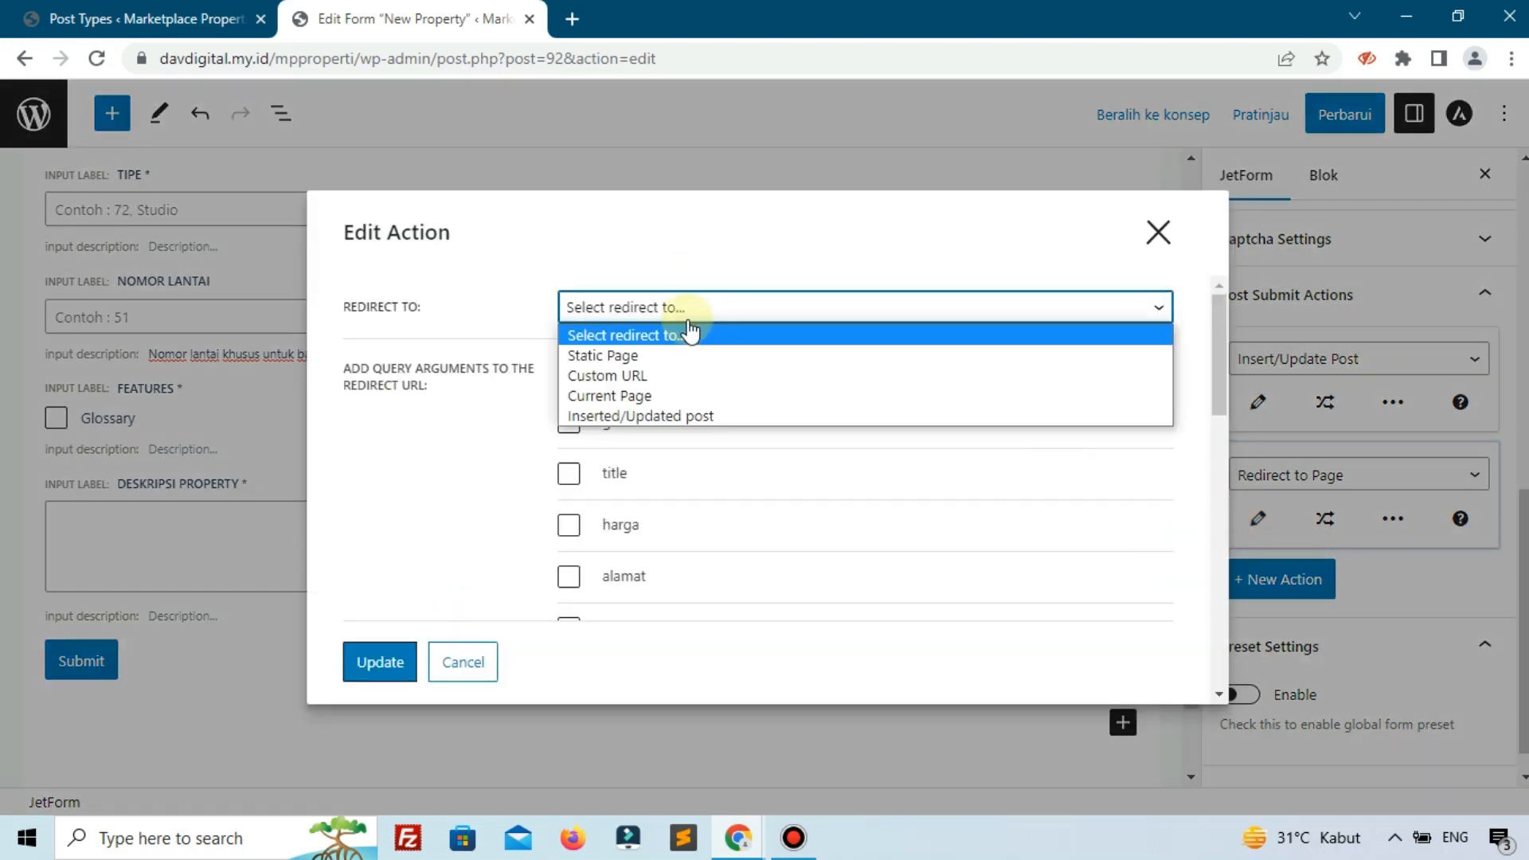
click(623, 355)
click(622, 370)
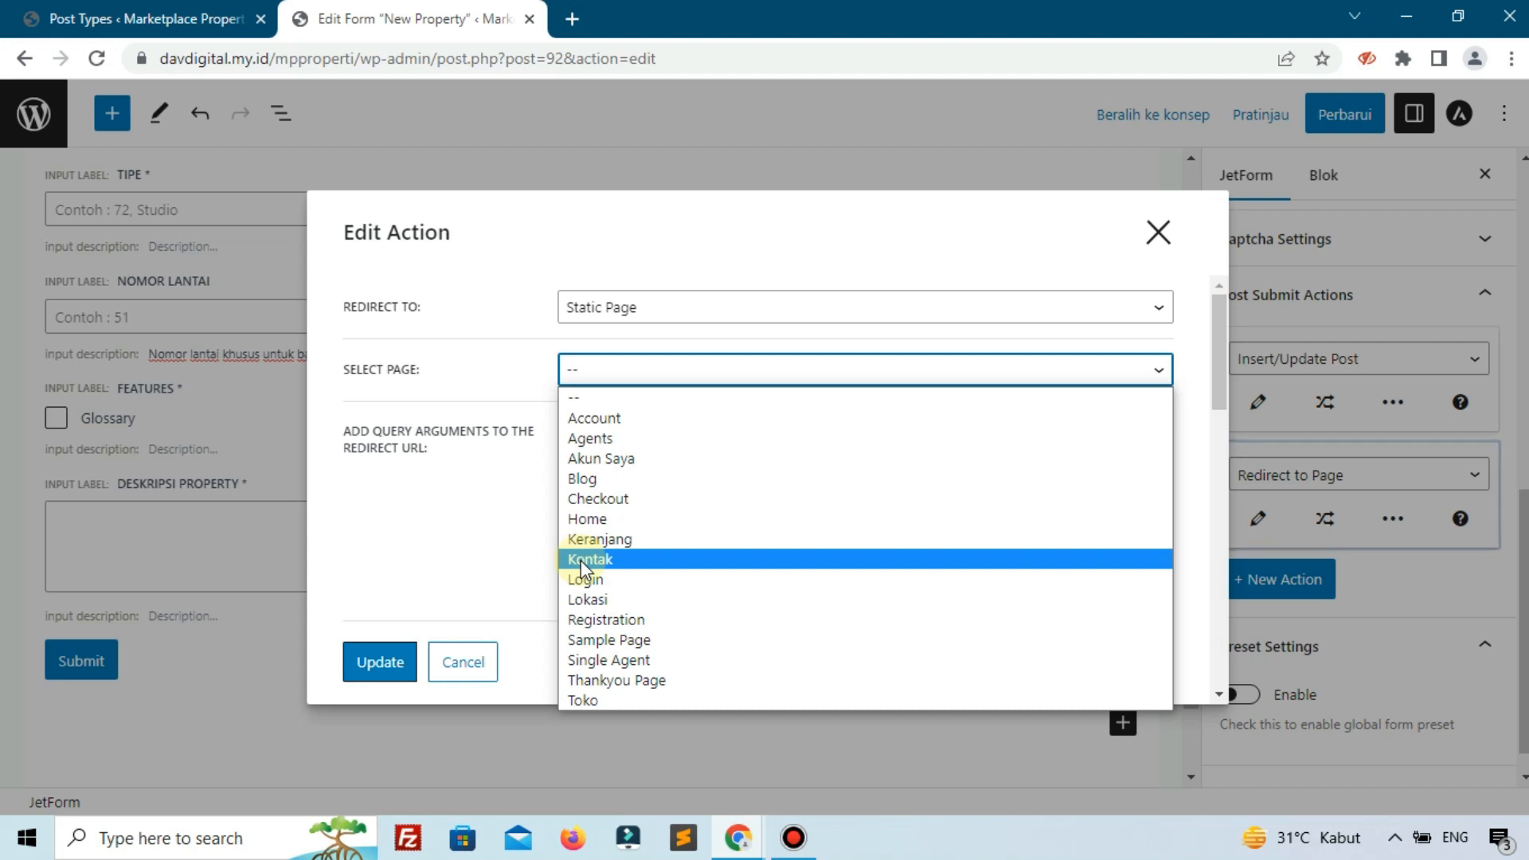
click(1156, 231)
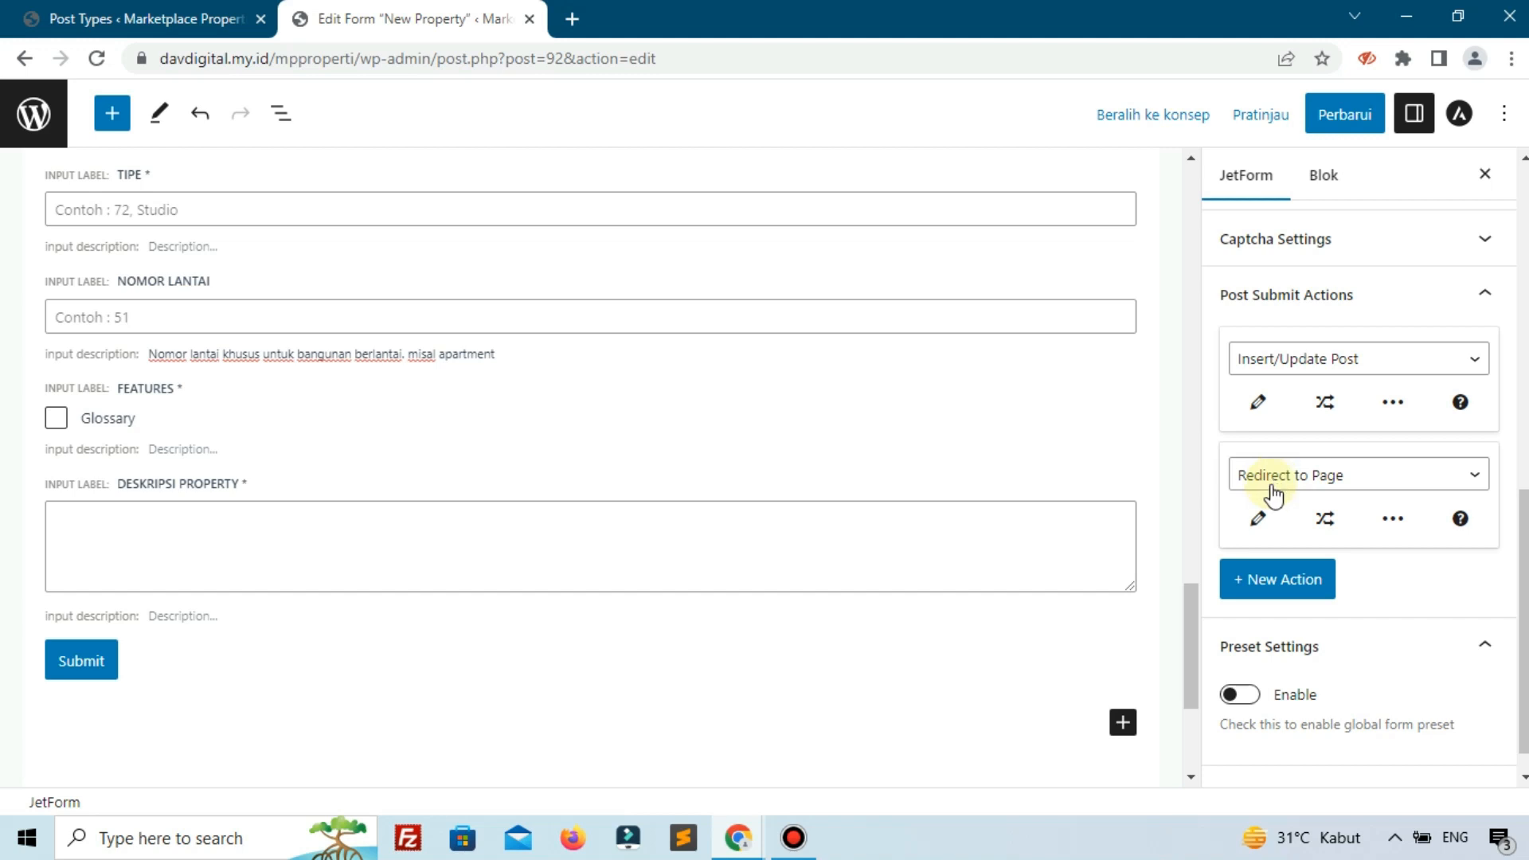
Change the second action to Add to Cart & Redirect to Checkout and inspect its settings.
click(1266, 516)
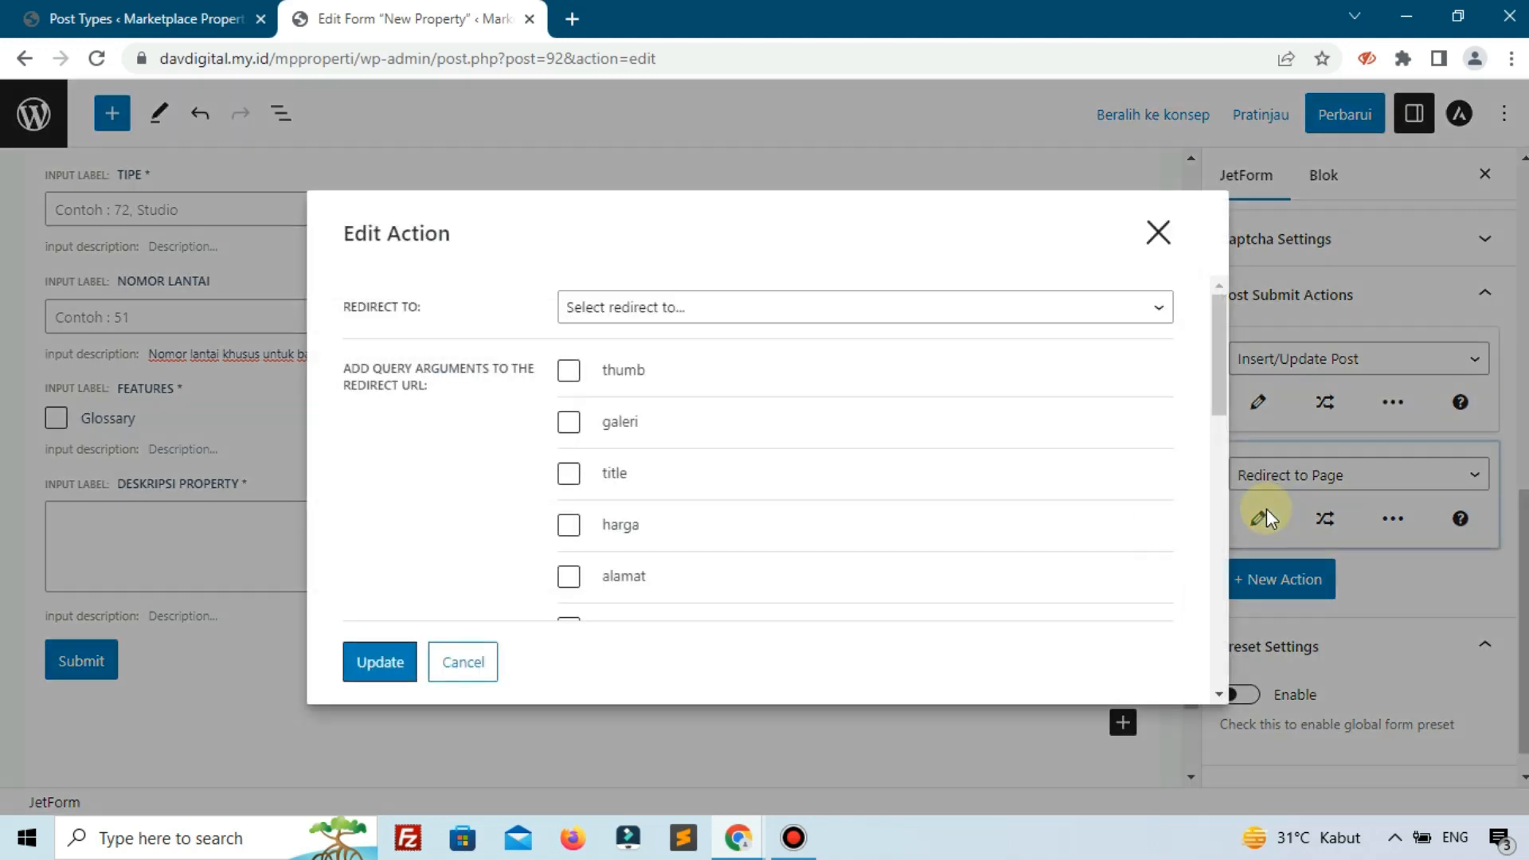
click(1156, 229)
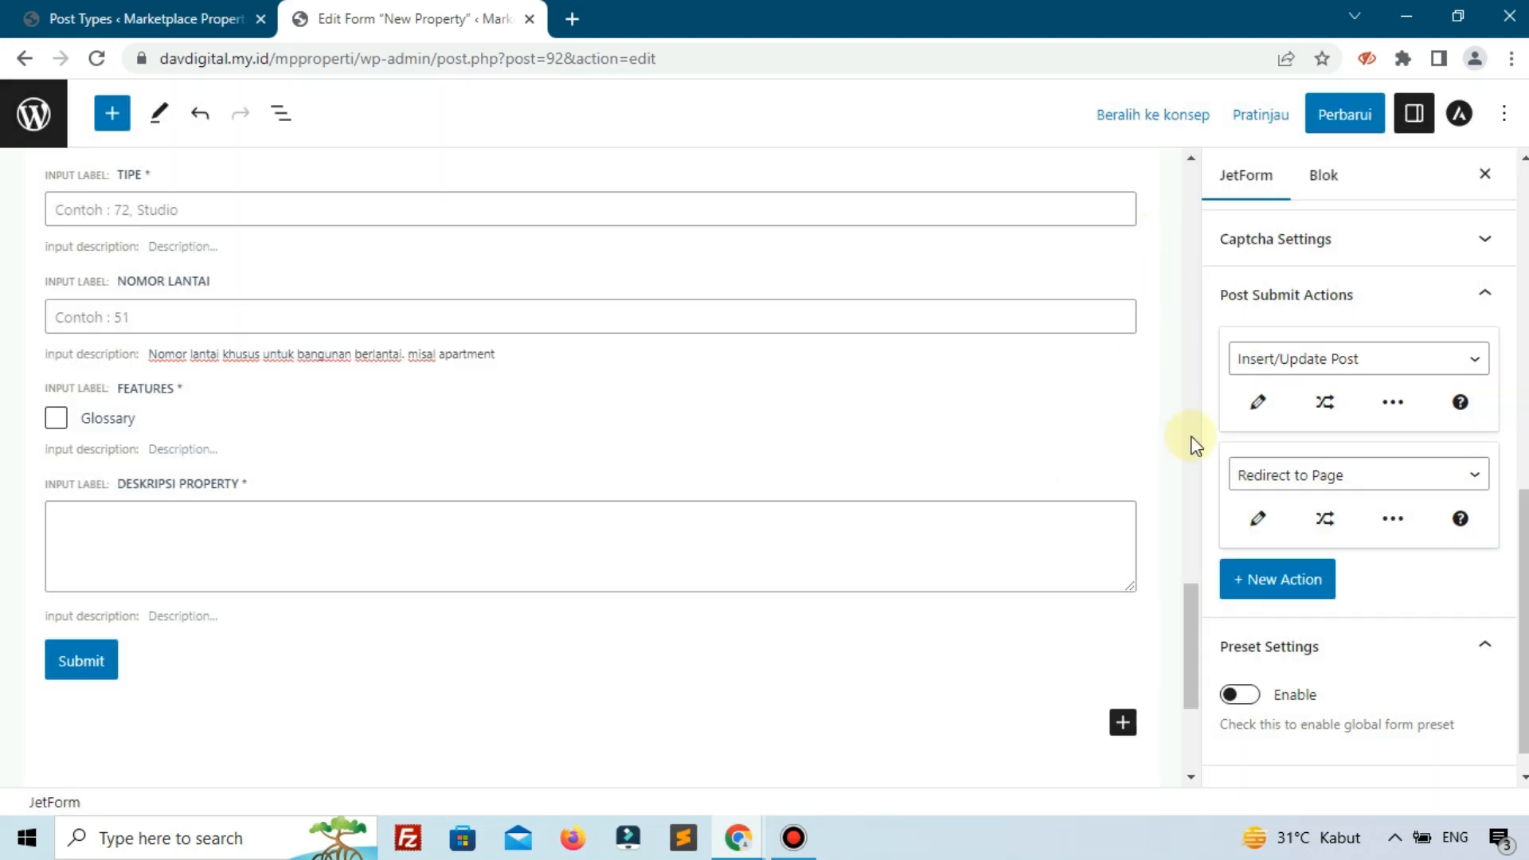
click(1249, 475)
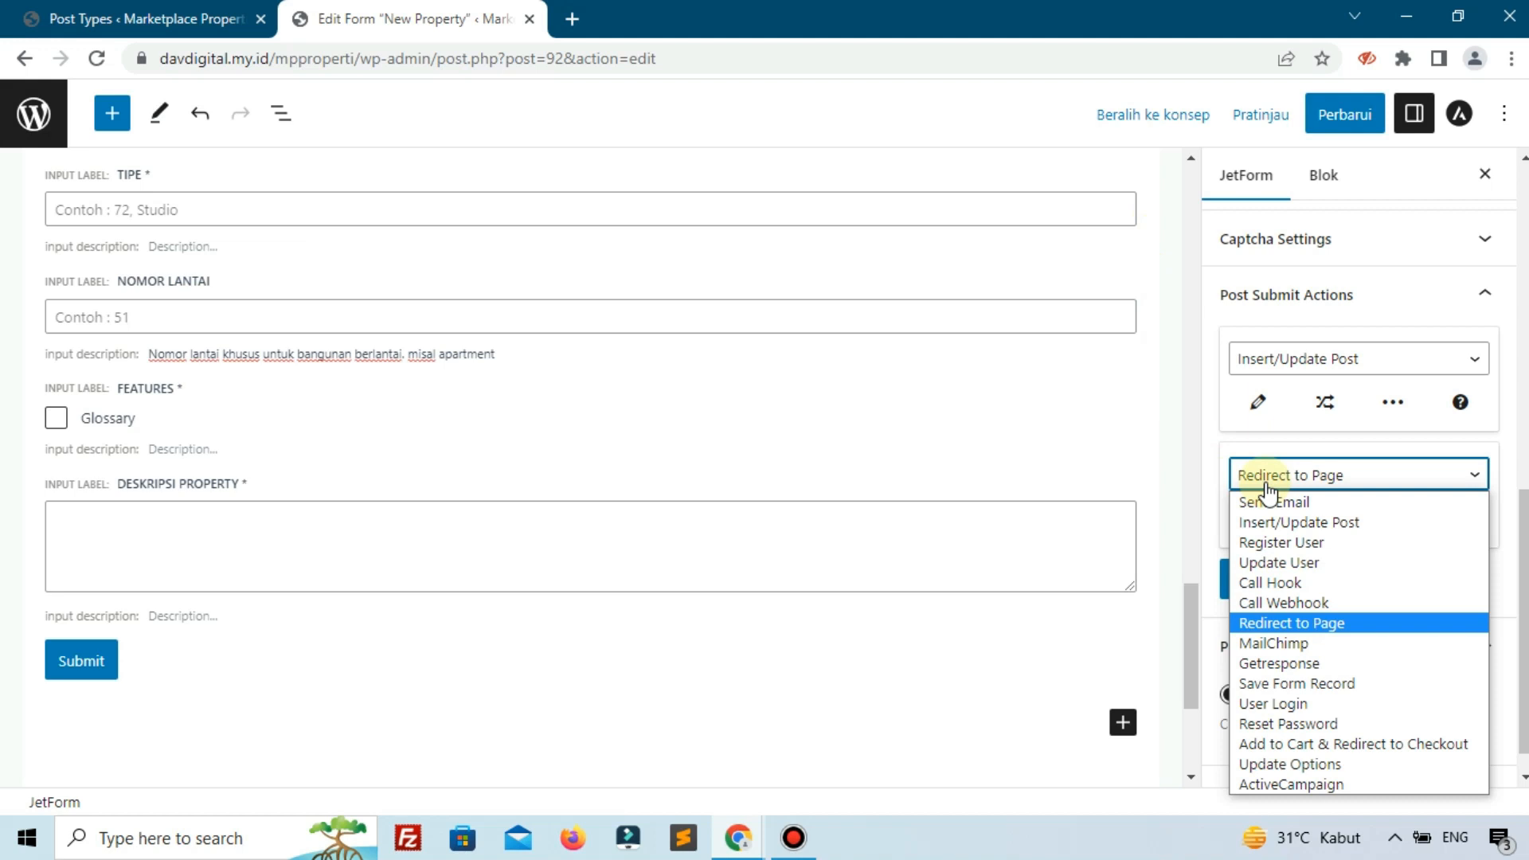
click(1296, 746)
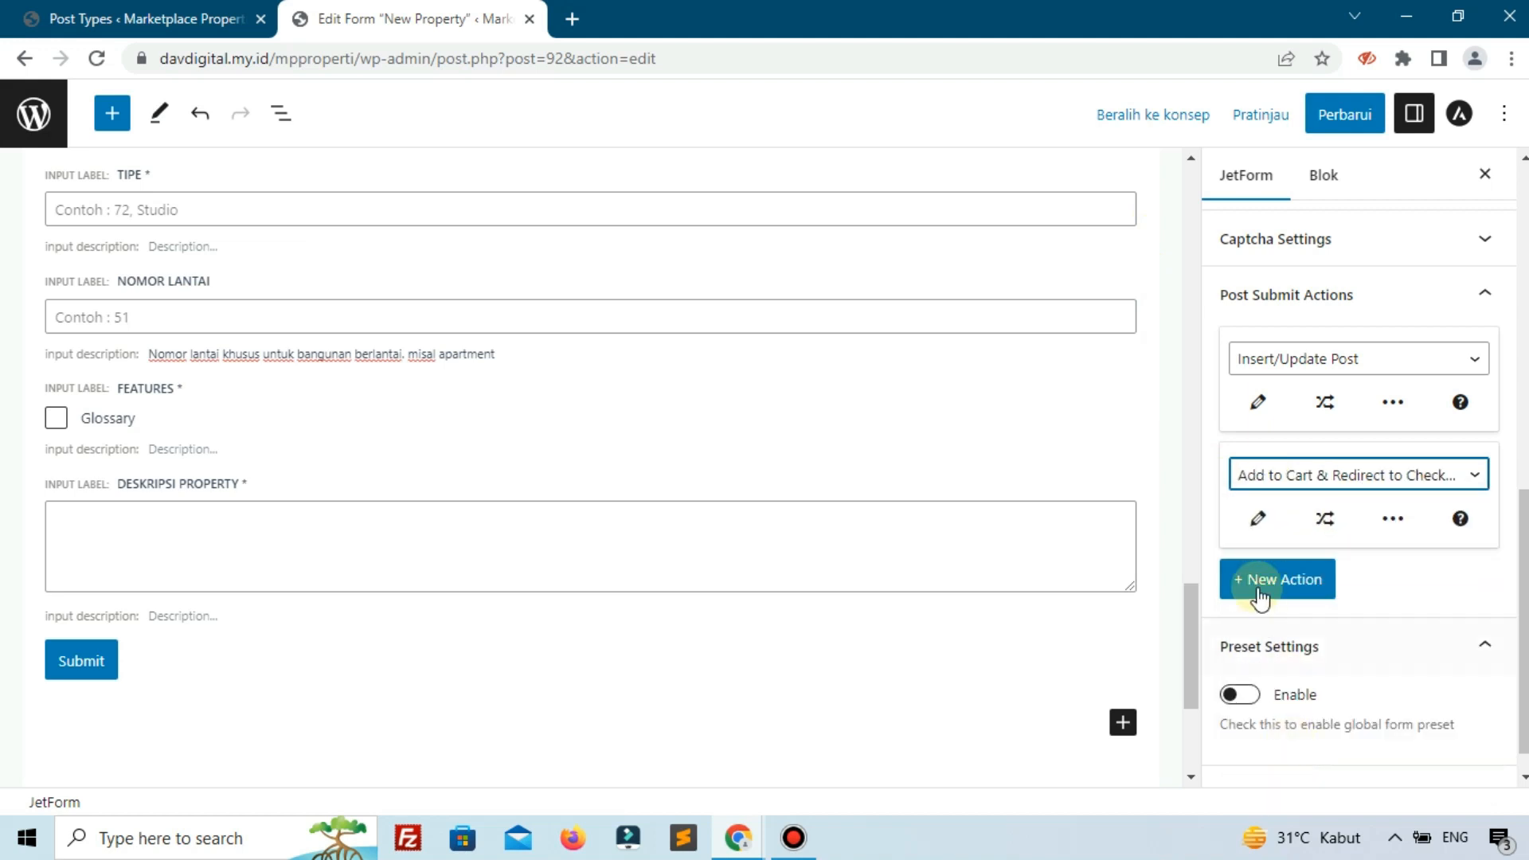
click(1262, 518)
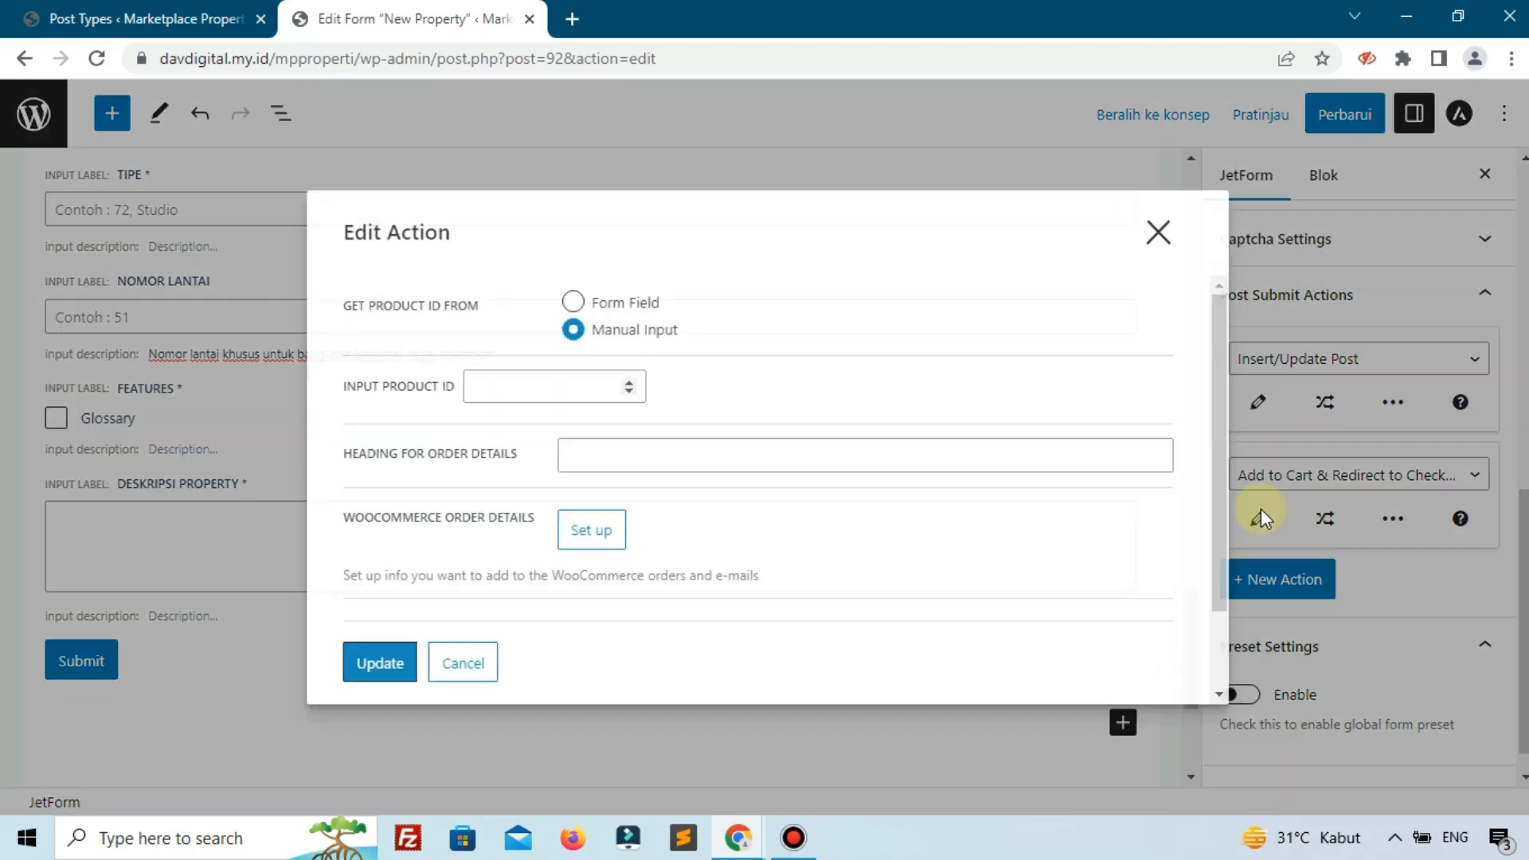
scroll(842, 414, down, 5)
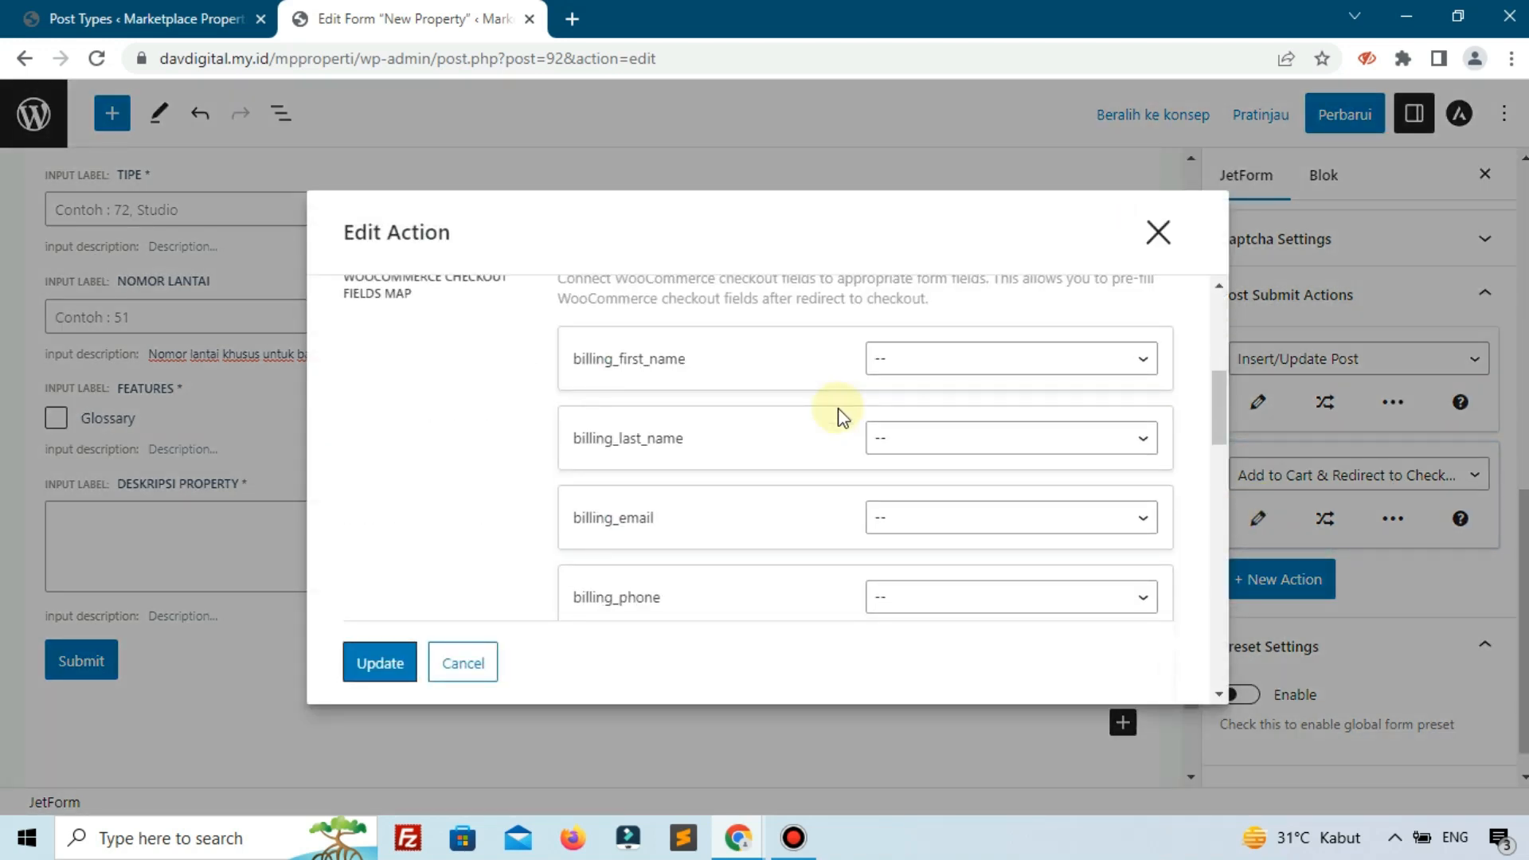
click(1157, 233)
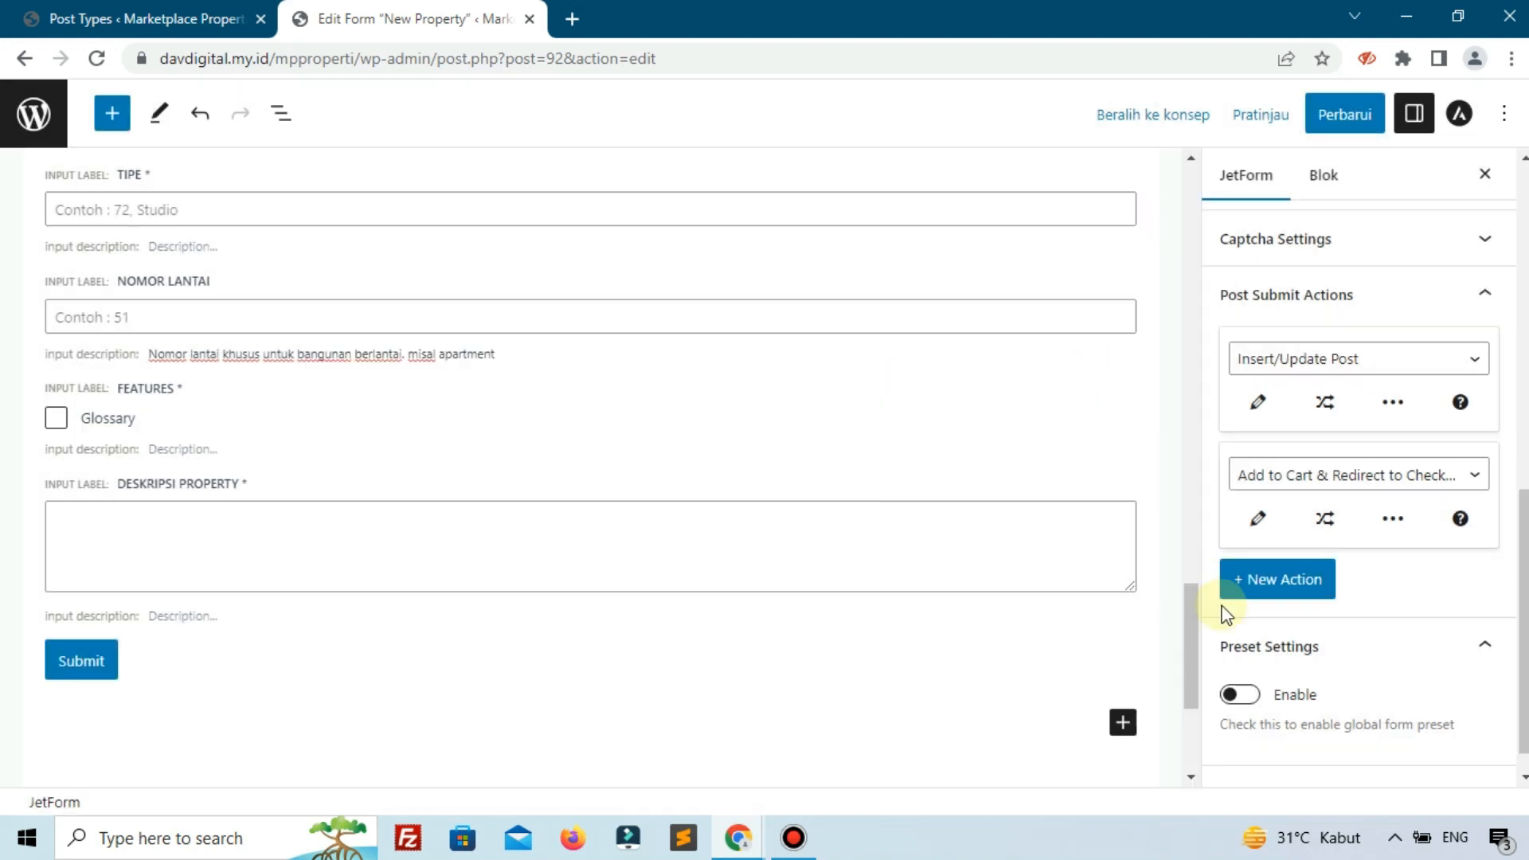
Delete the Add to Cart & Redirect action and save the form.
click(1393, 521)
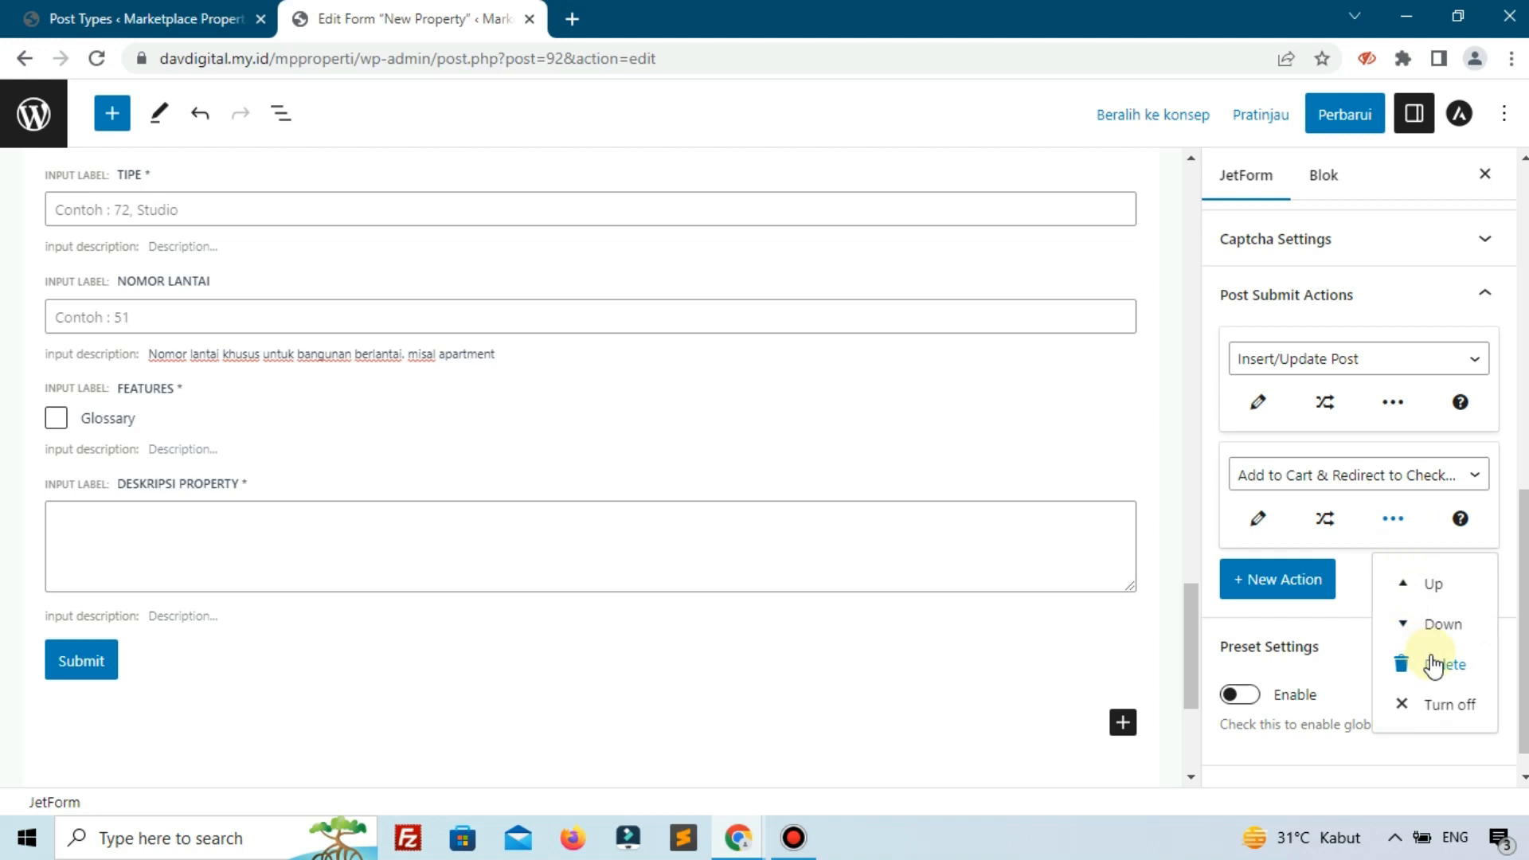
click(1403, 663)
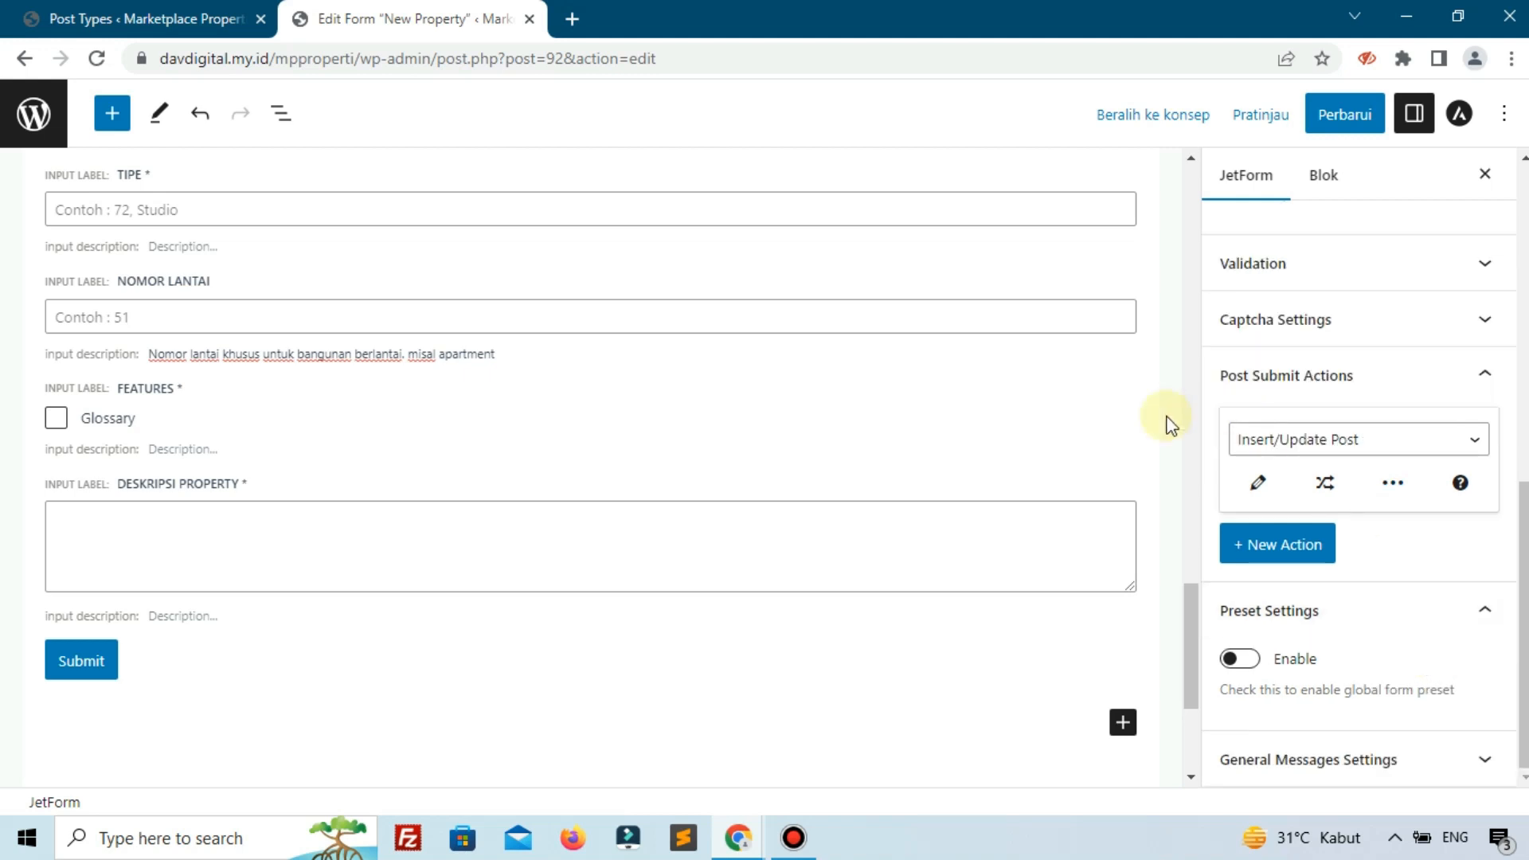
click(1344, 107)
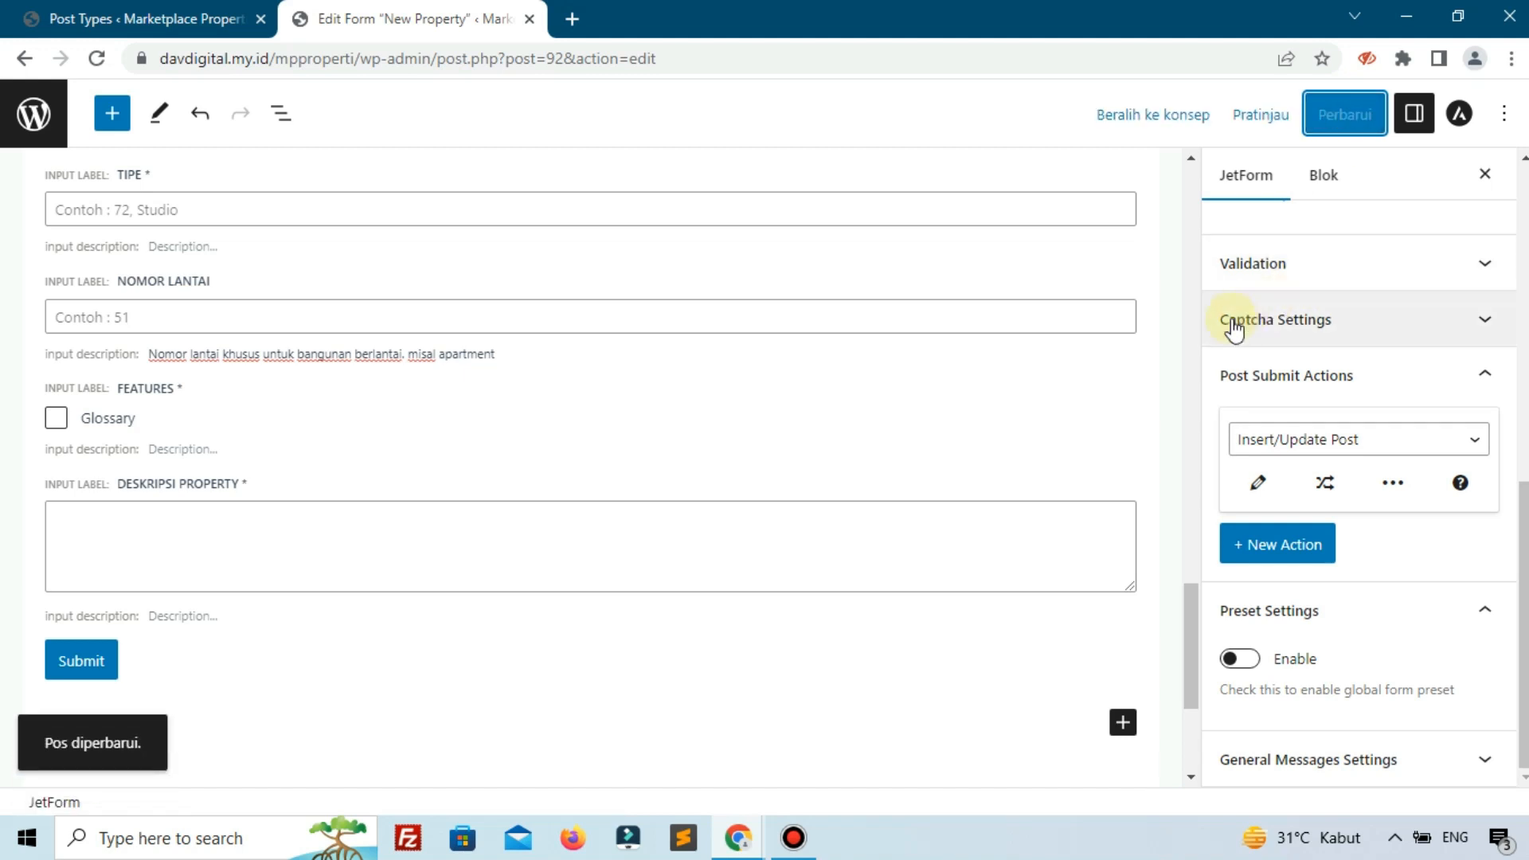
Open the Marketplace Properti home page in a new tab placed after the form tab.
click(223, 18)
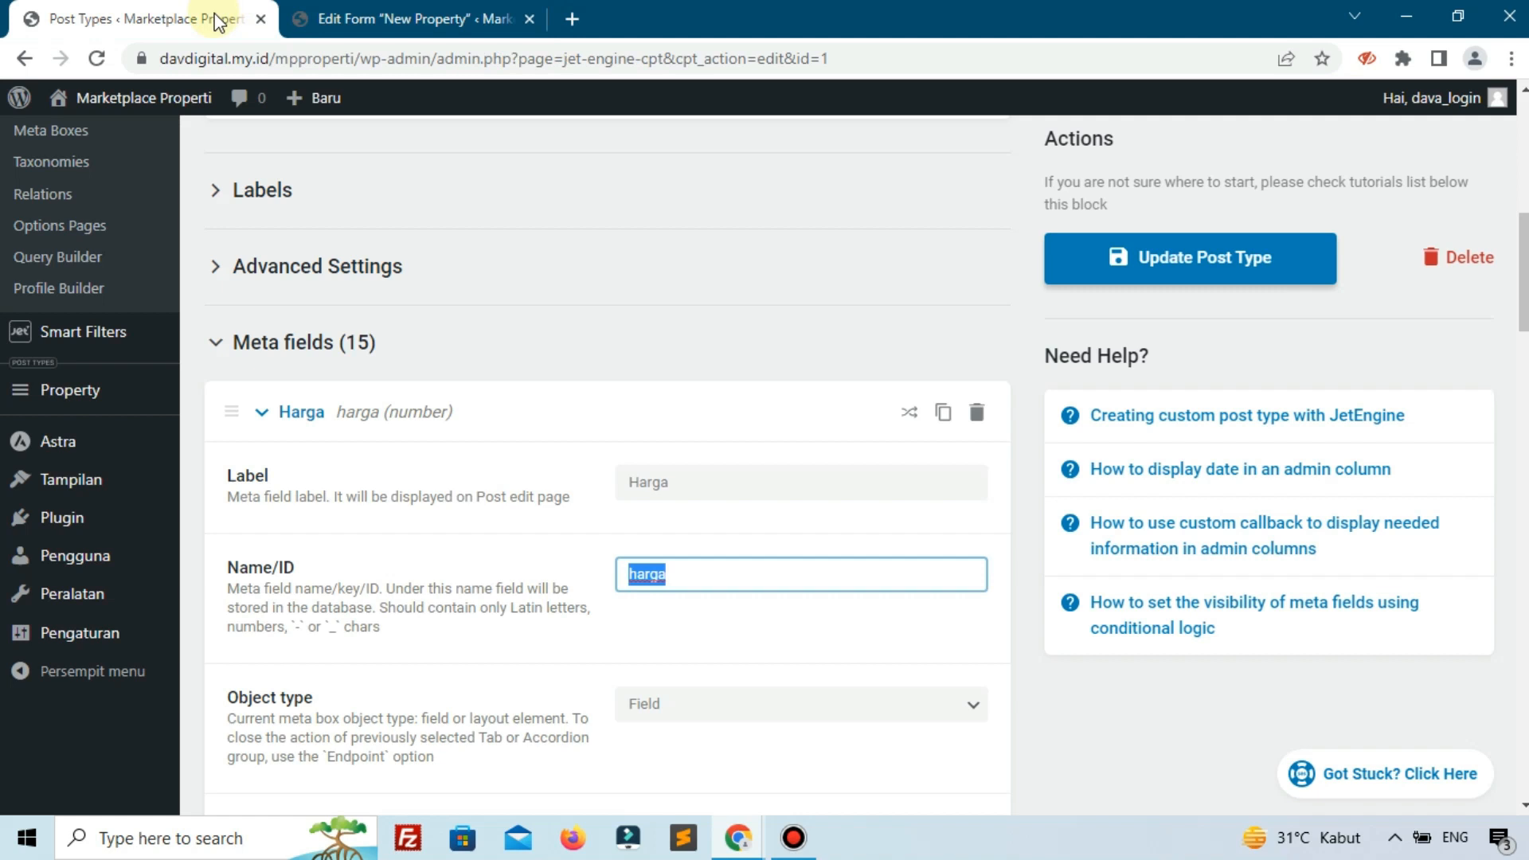
right_click(102, 110)
click(179, 132)
drag(461, 8, 660, 11)
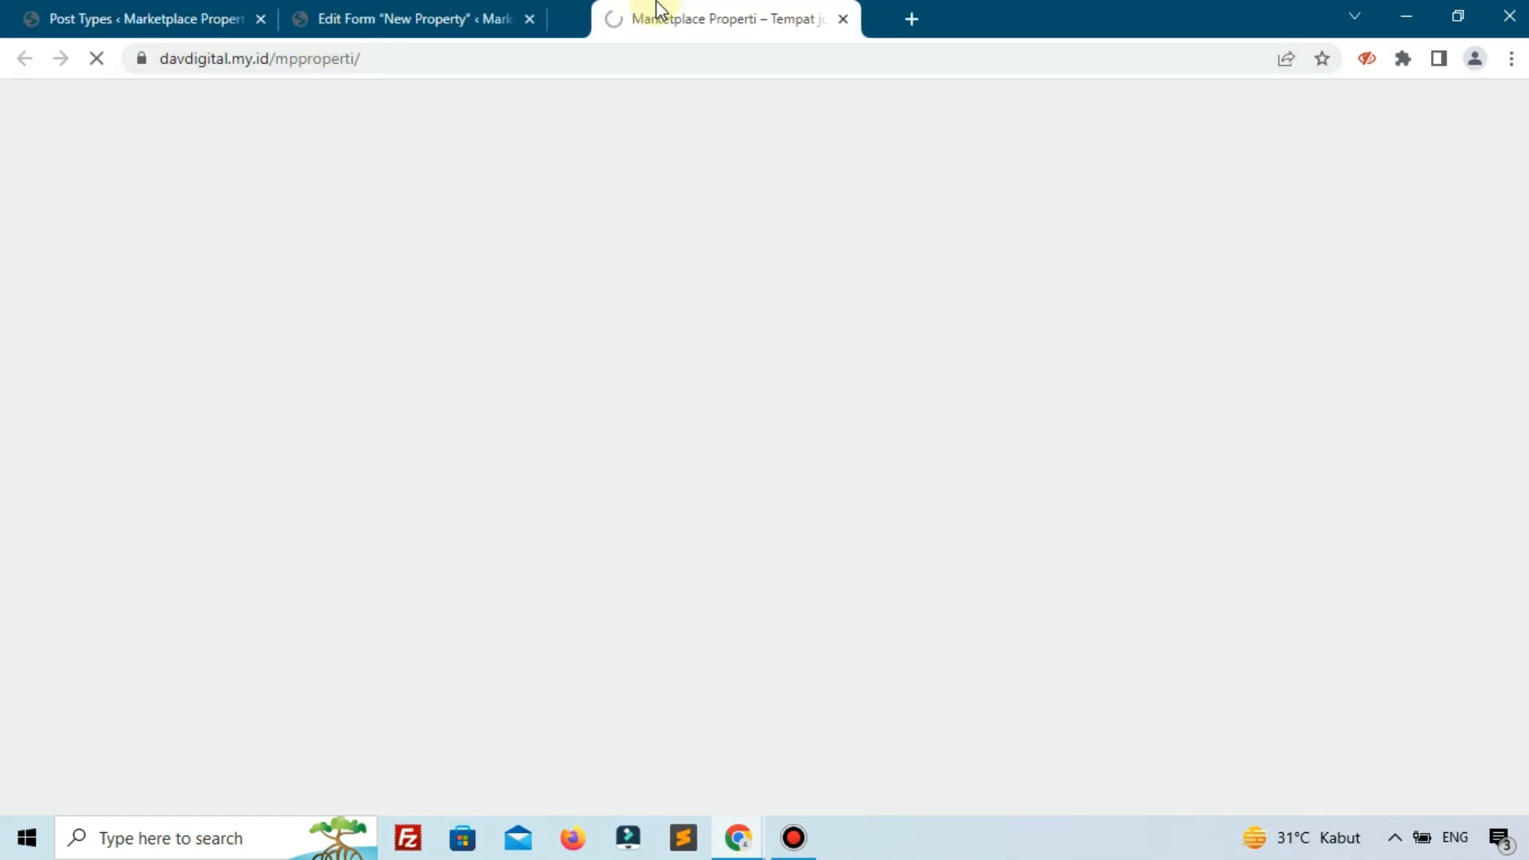
Go to the site's /account/ page.
click(825, 65)
click(844, 66)
text(acoou)
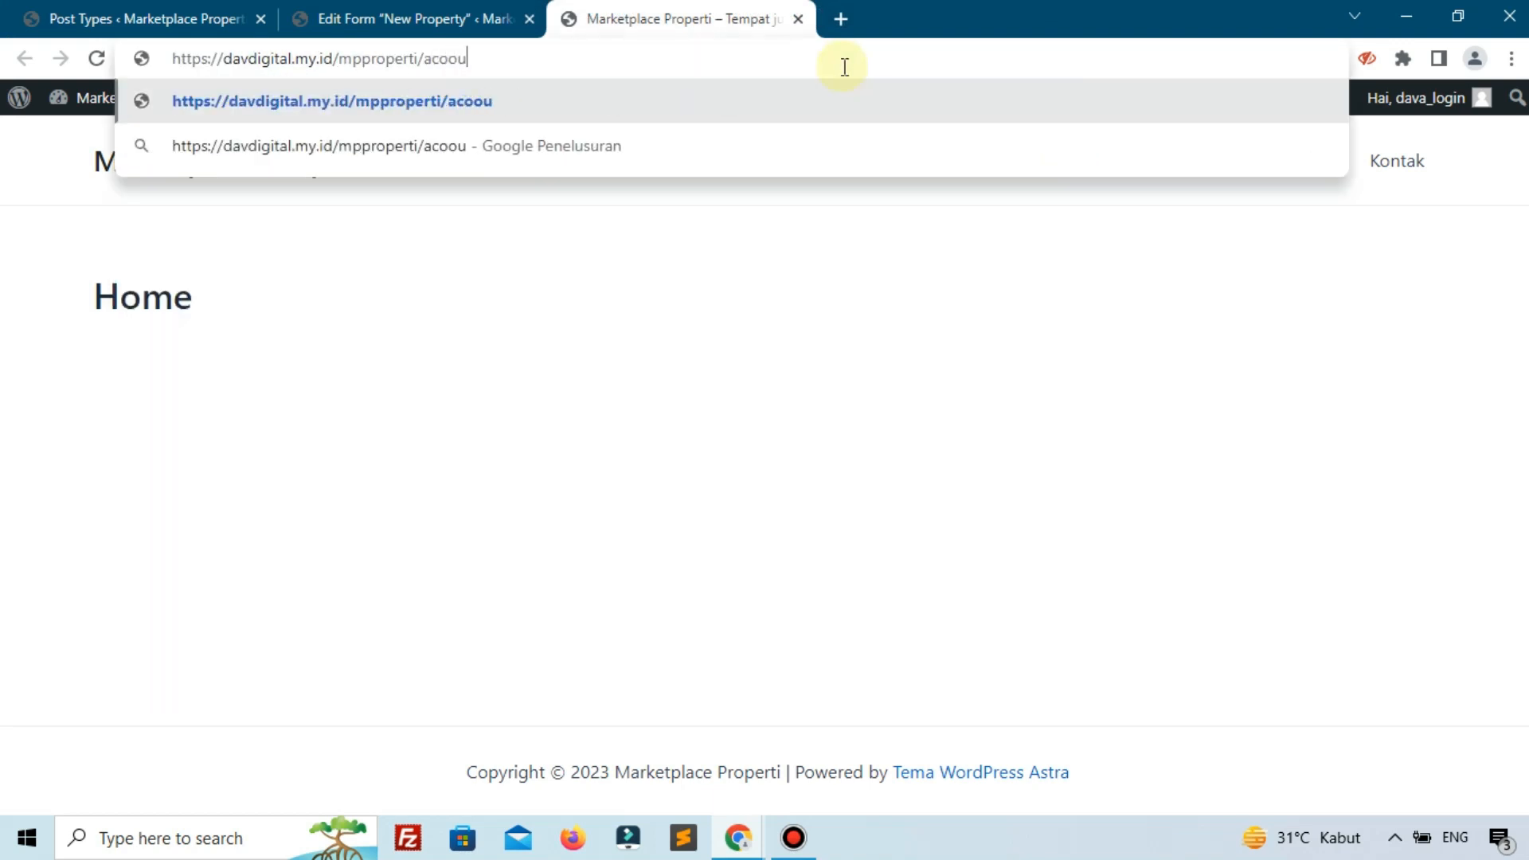
key(BackSpace)
key(BackSpace)
key(BackSpace)
text(c)
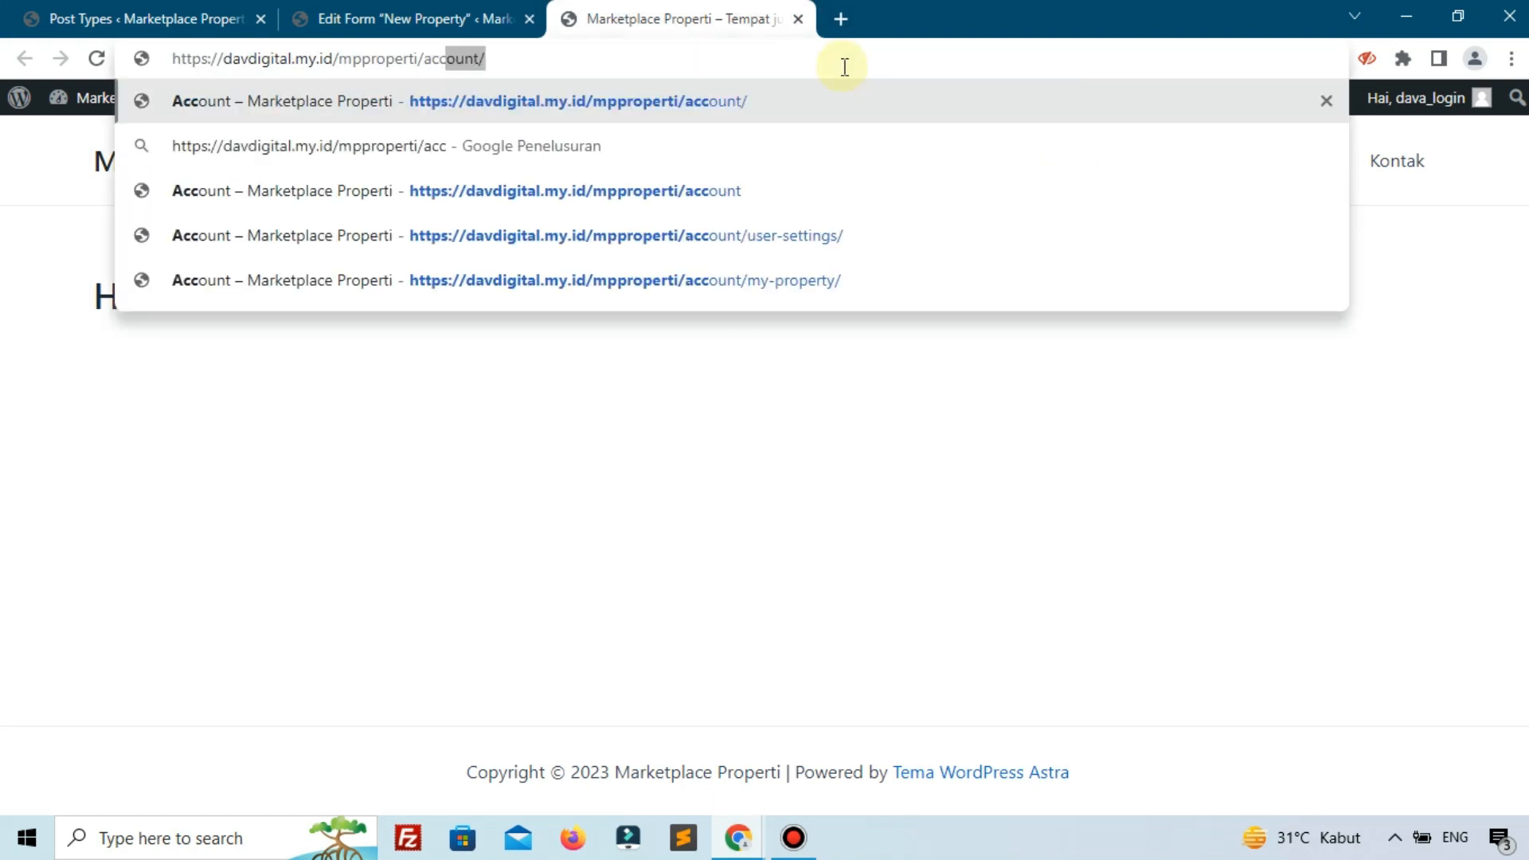
key(Return)
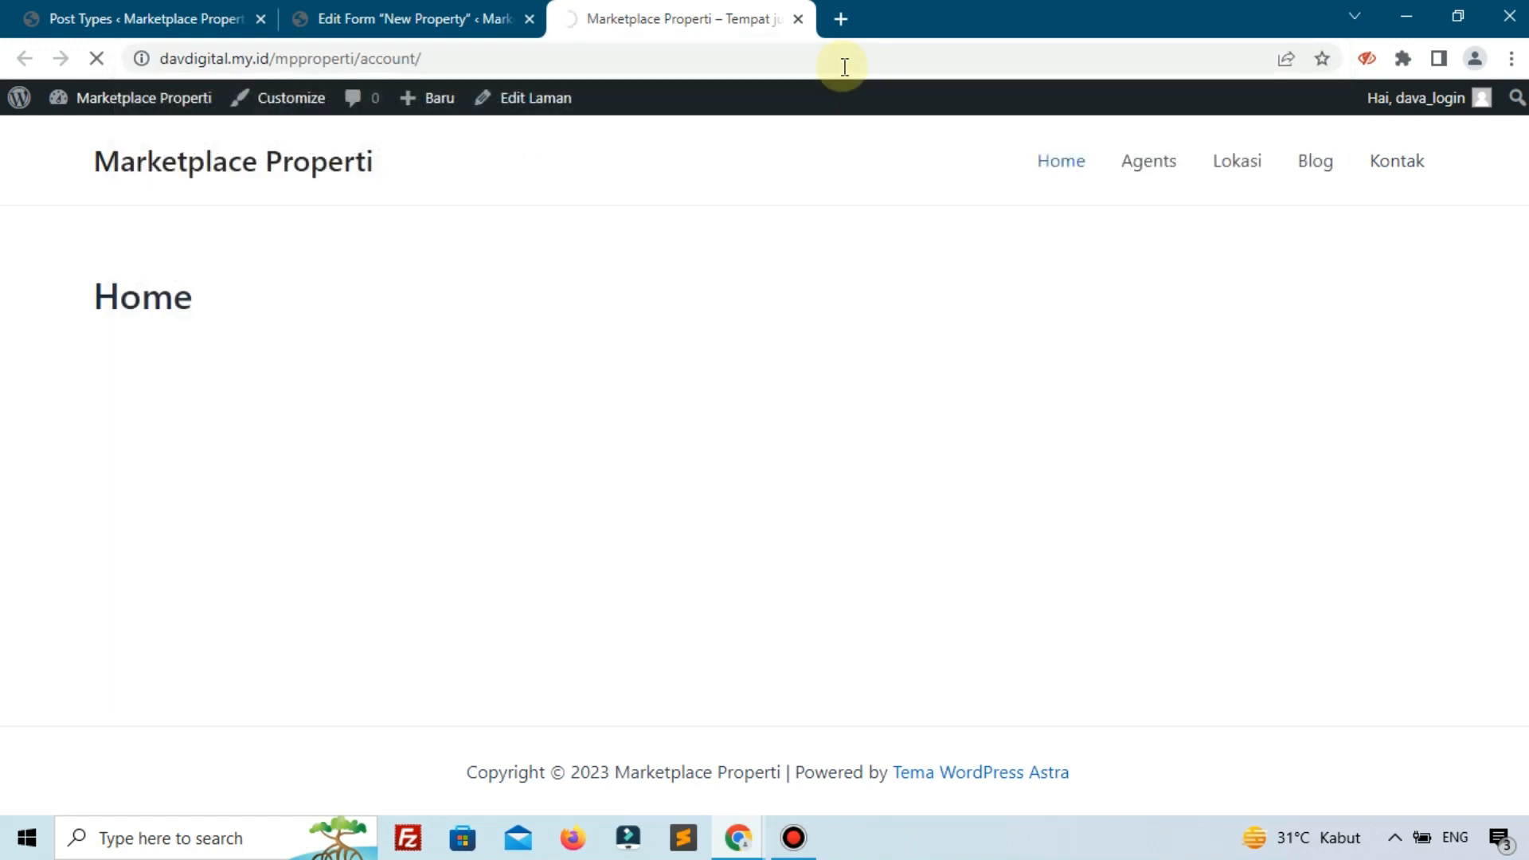
Open Add New Property, then return to the post type editor tab.
scroll(348, 518, down, 1)
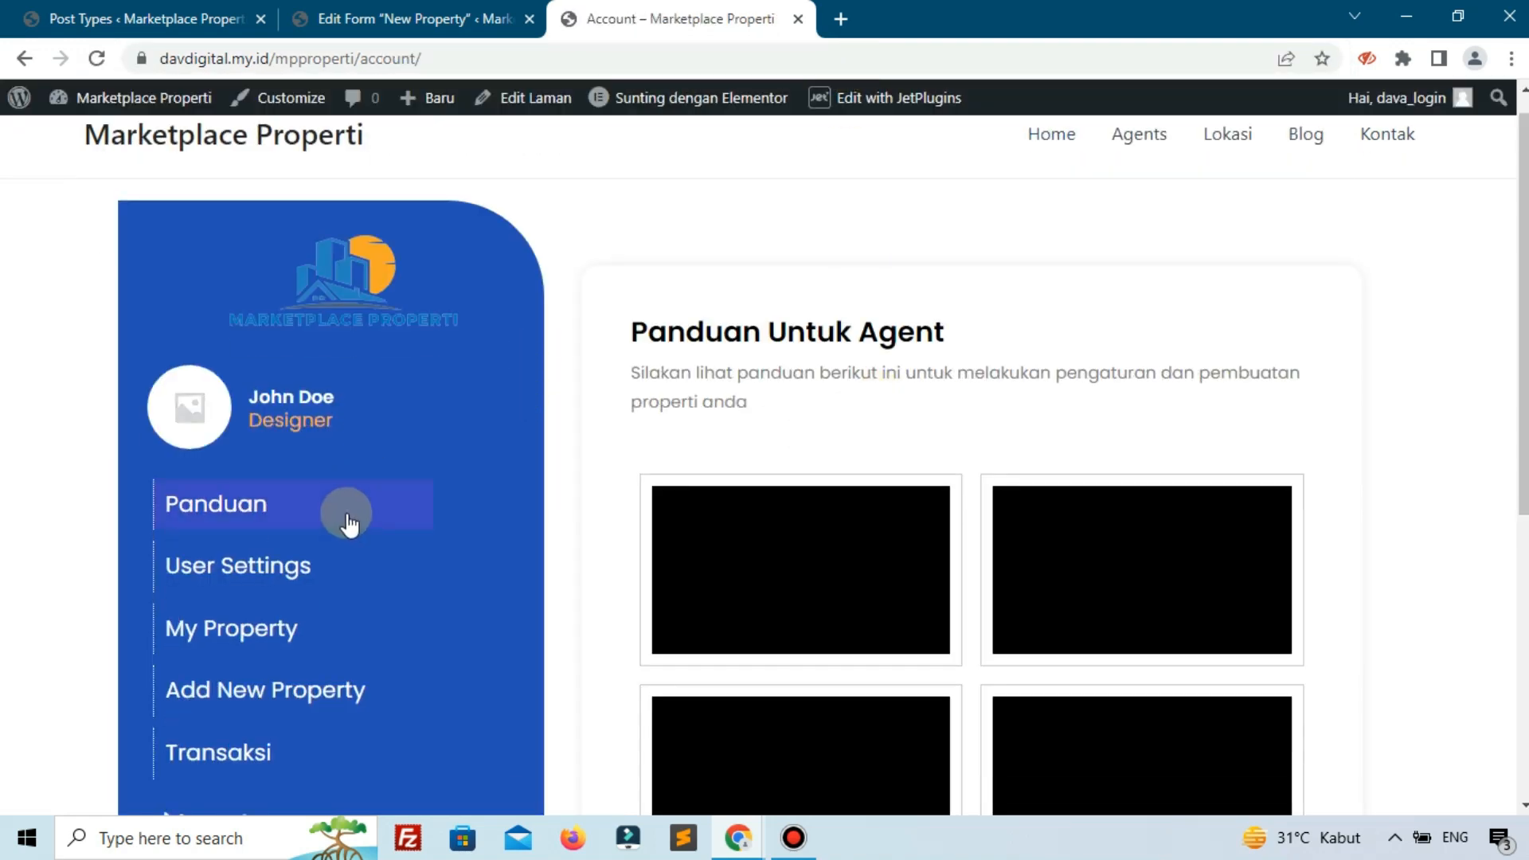
scroll(348, 521, down, 2)
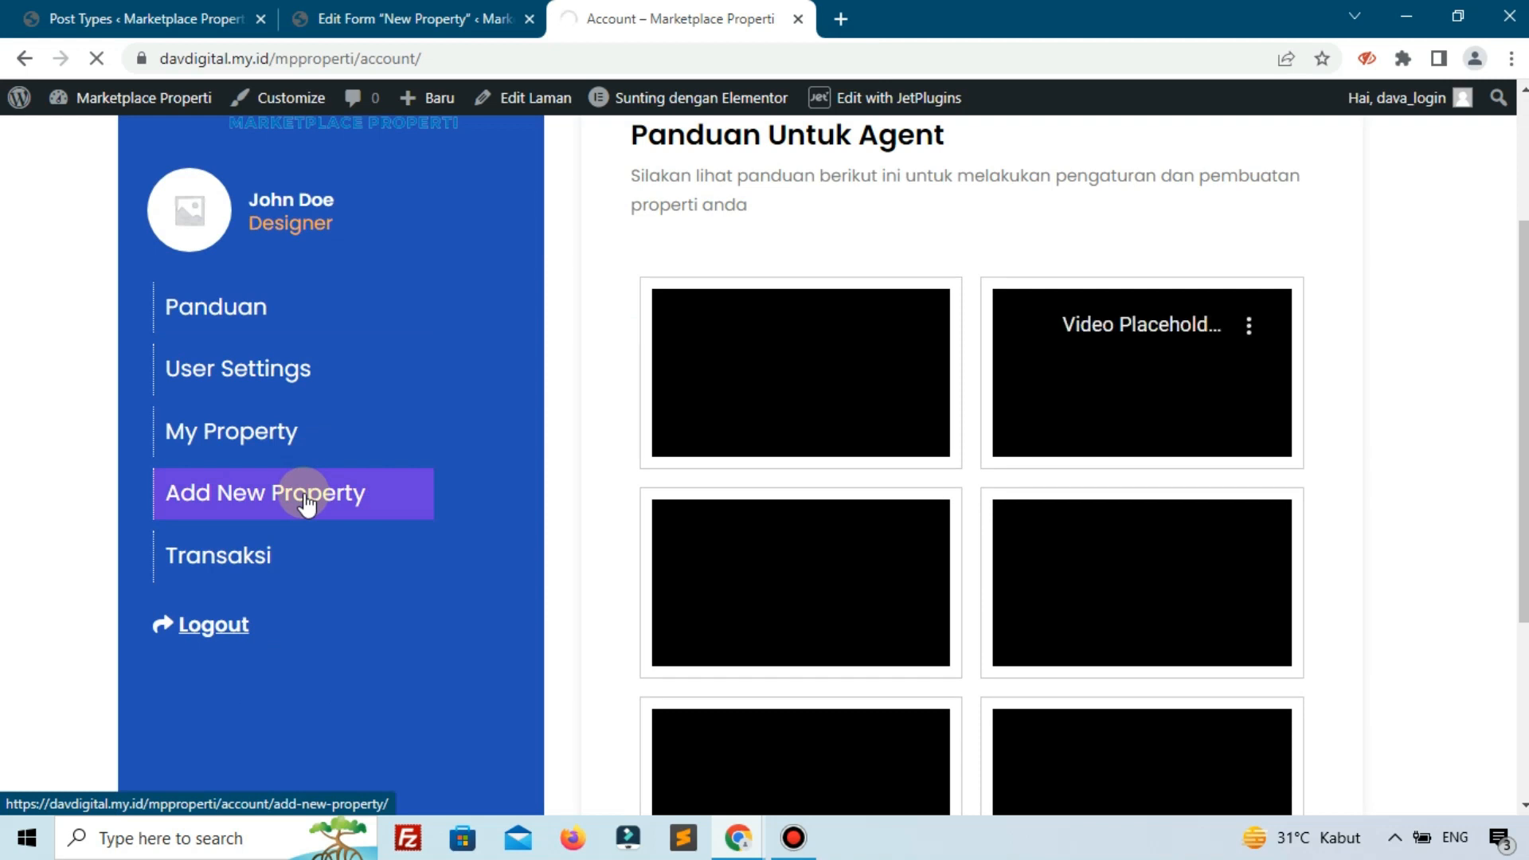
click(306, 497)
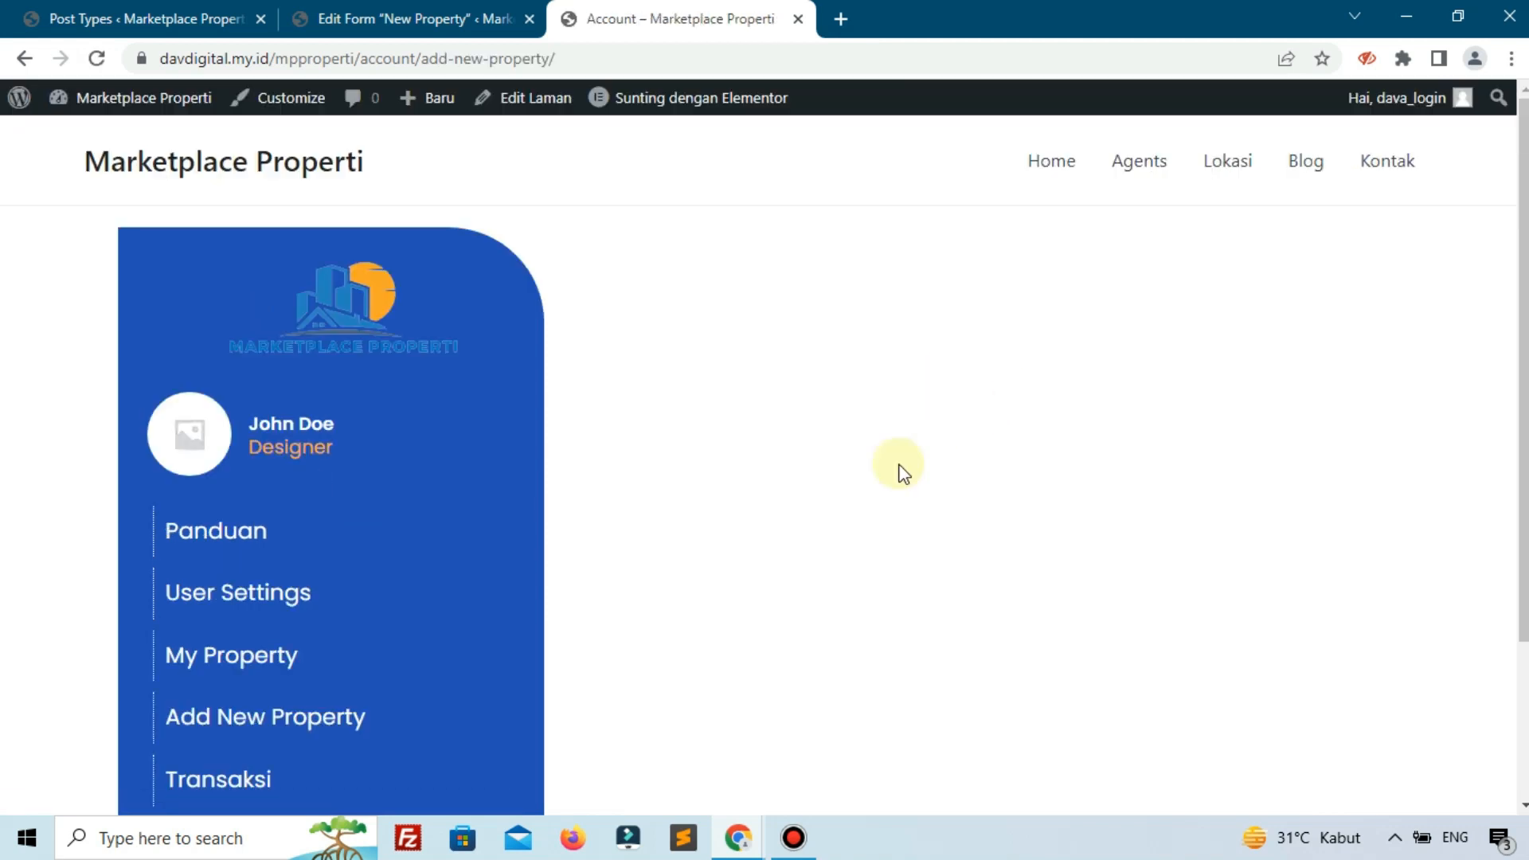
click(152, 18)
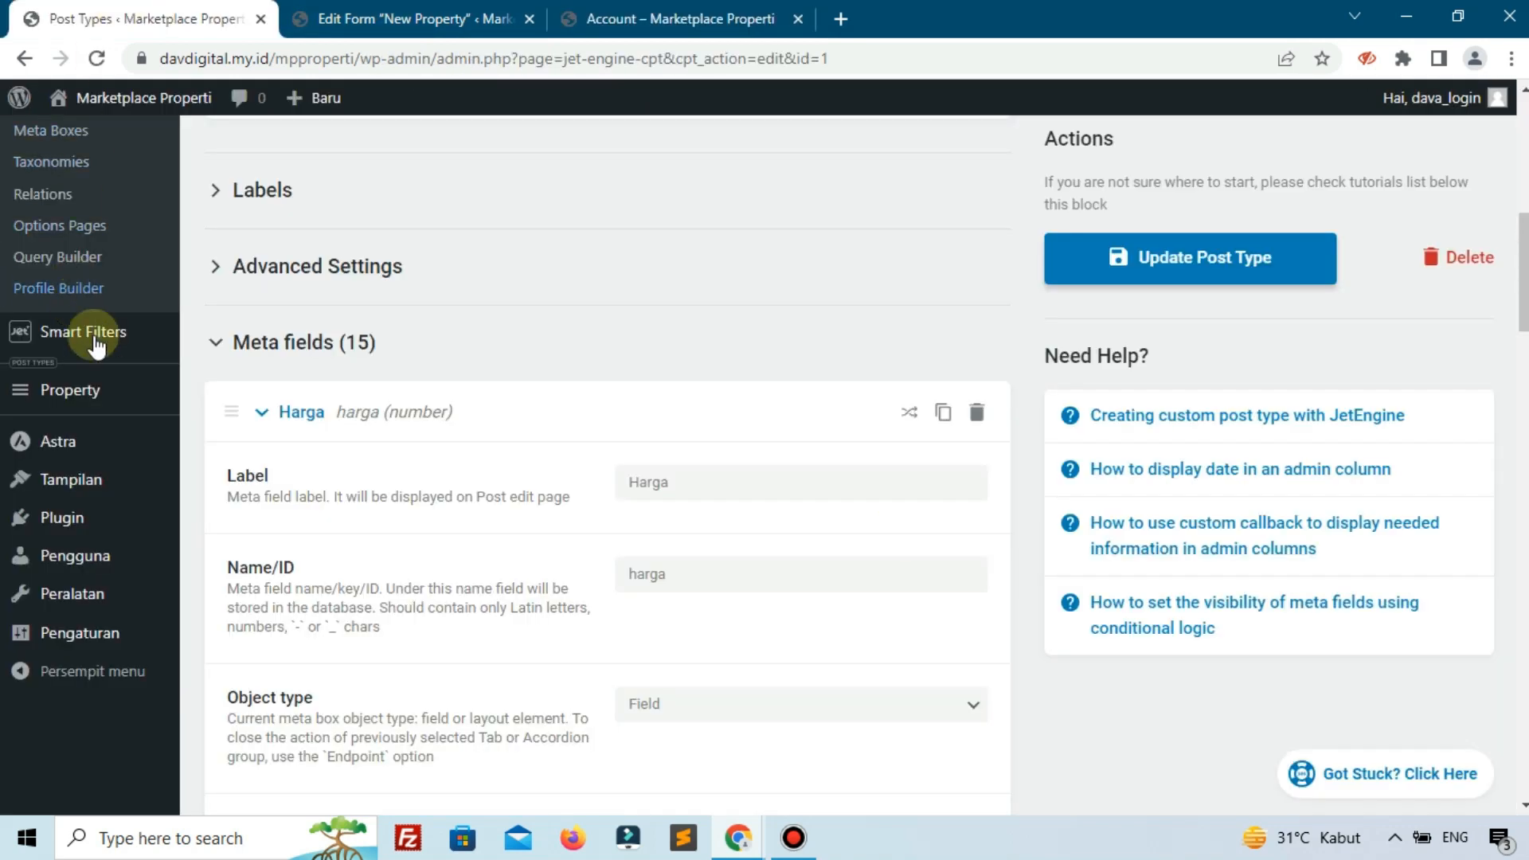
Create a new Bagian (section) Elementor template named 'Section add property' and open it for editing.
scroll(92, 331, up, 4)
mouse_move(68, 195)
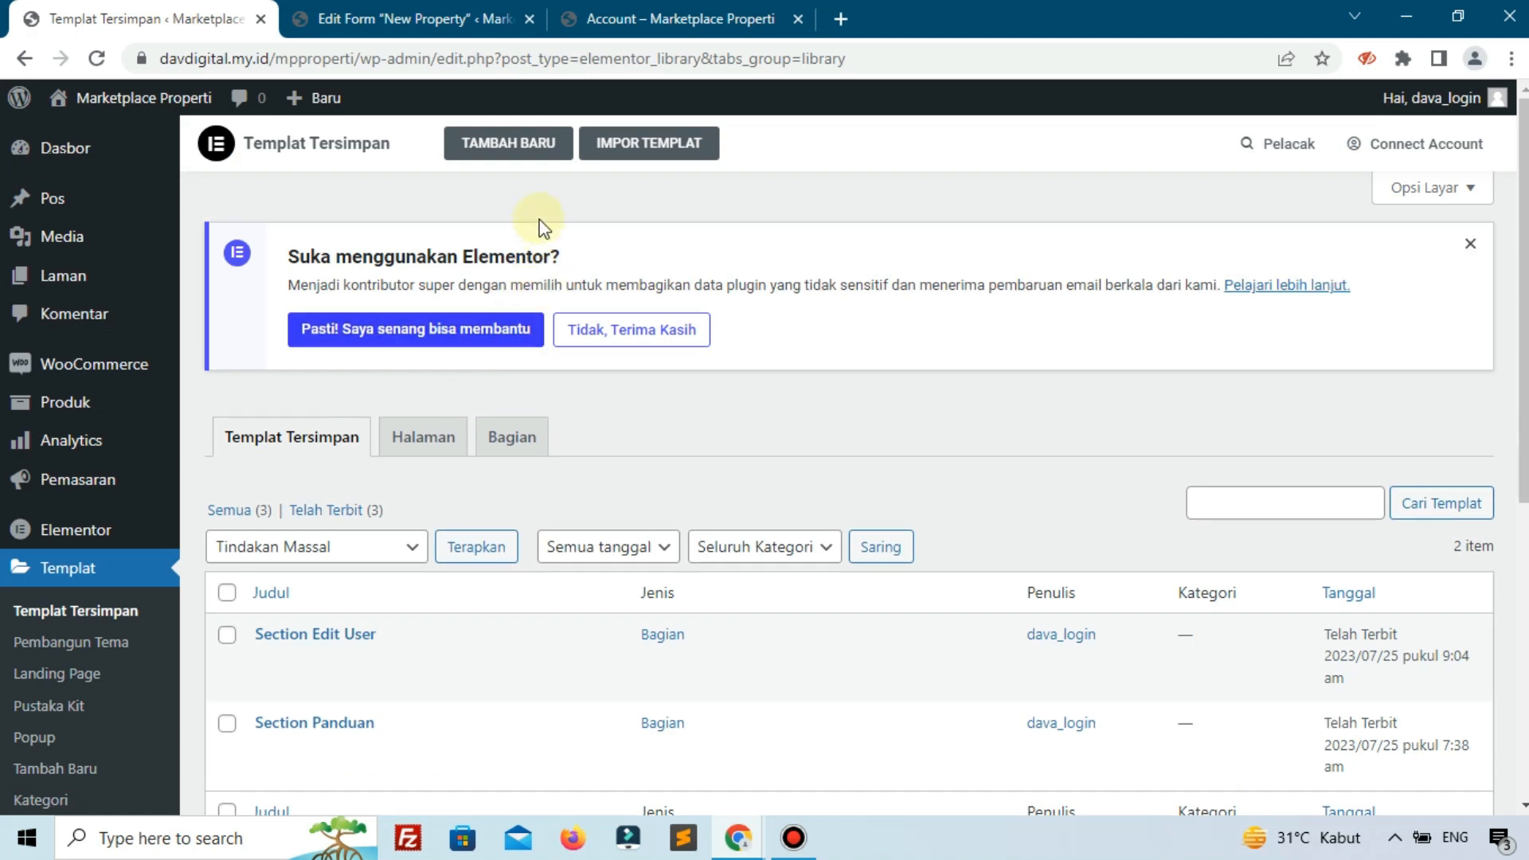
click(508, 142)
click(885, 436)
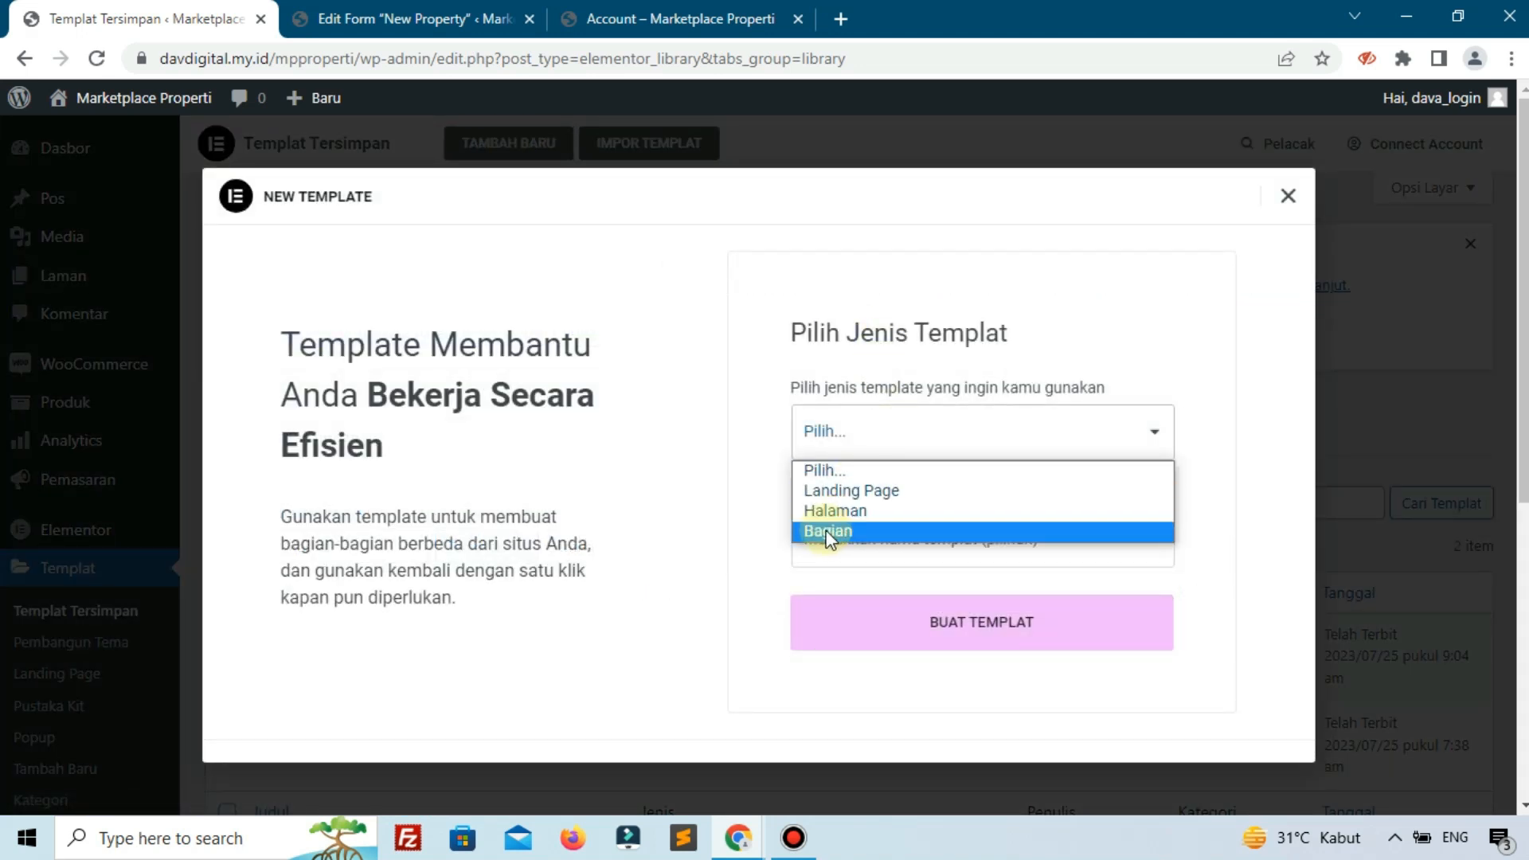
click(829, 532)
click(859, 558)
text(Sec)
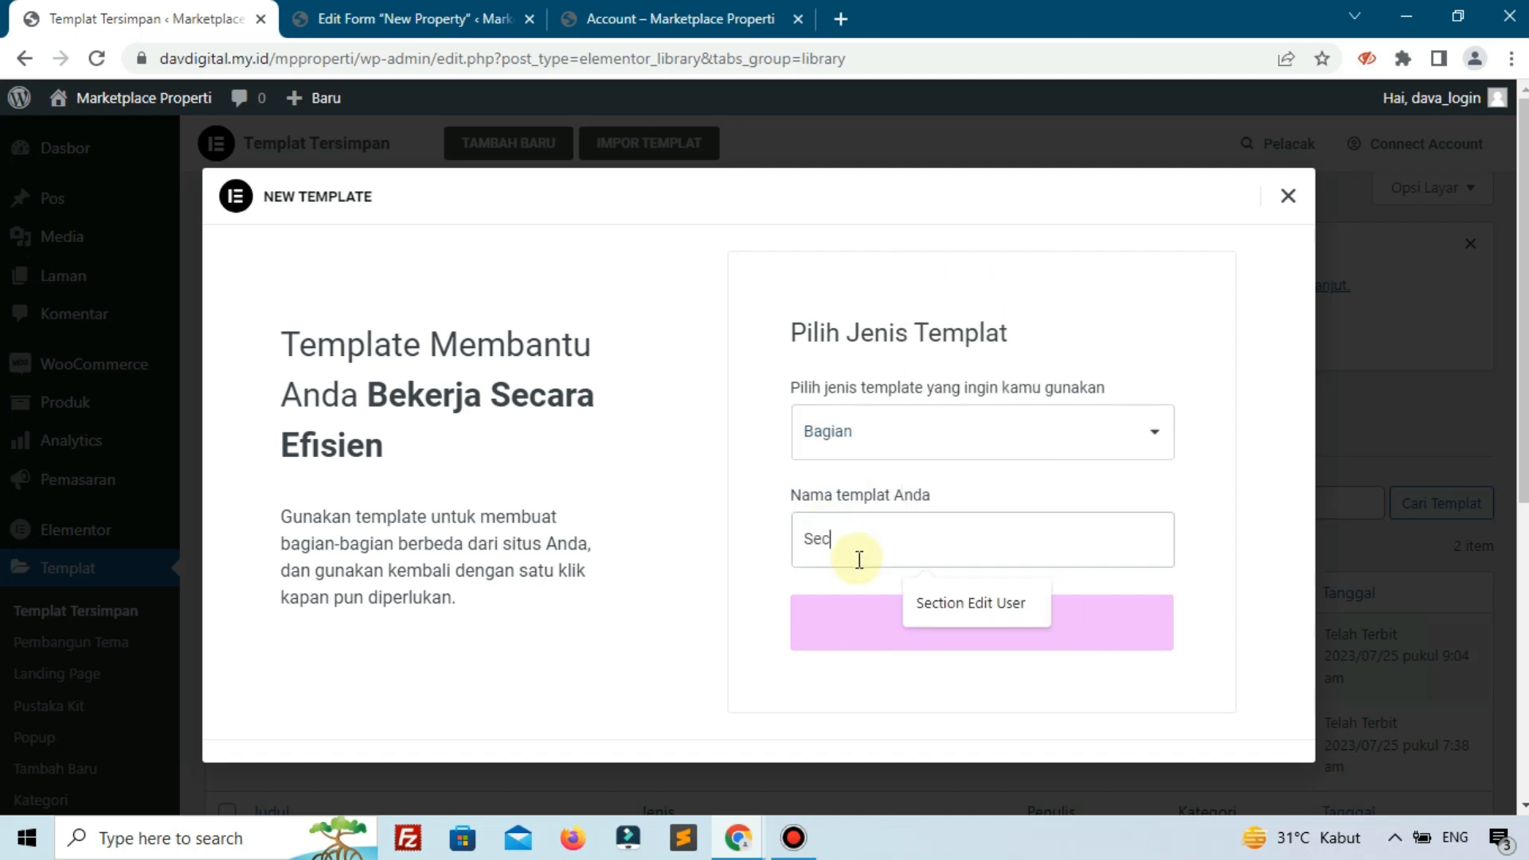
text(tion add prope)
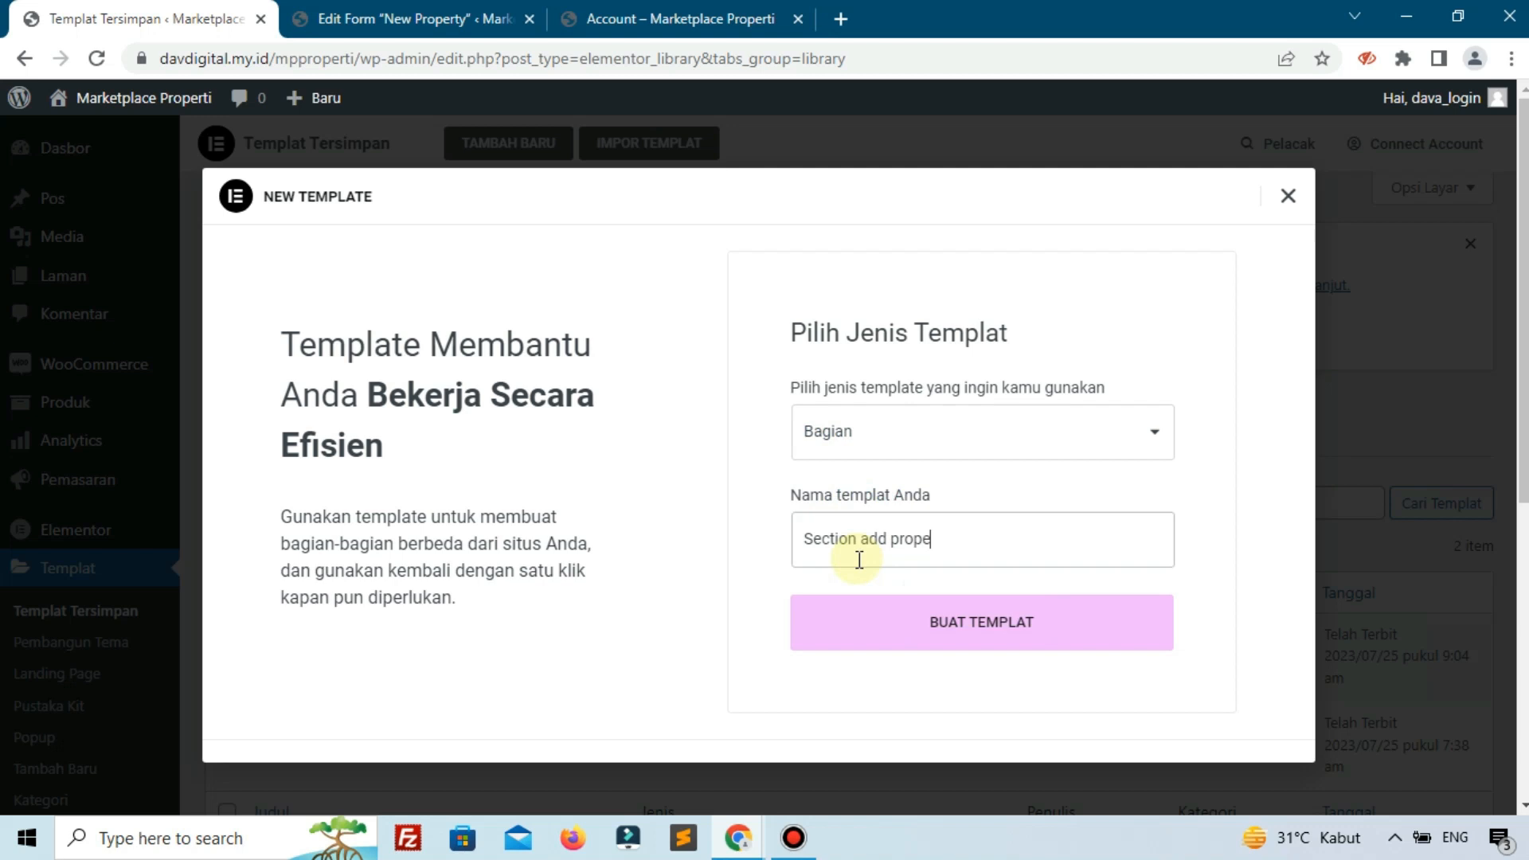
text(rty)
click(894, 631)
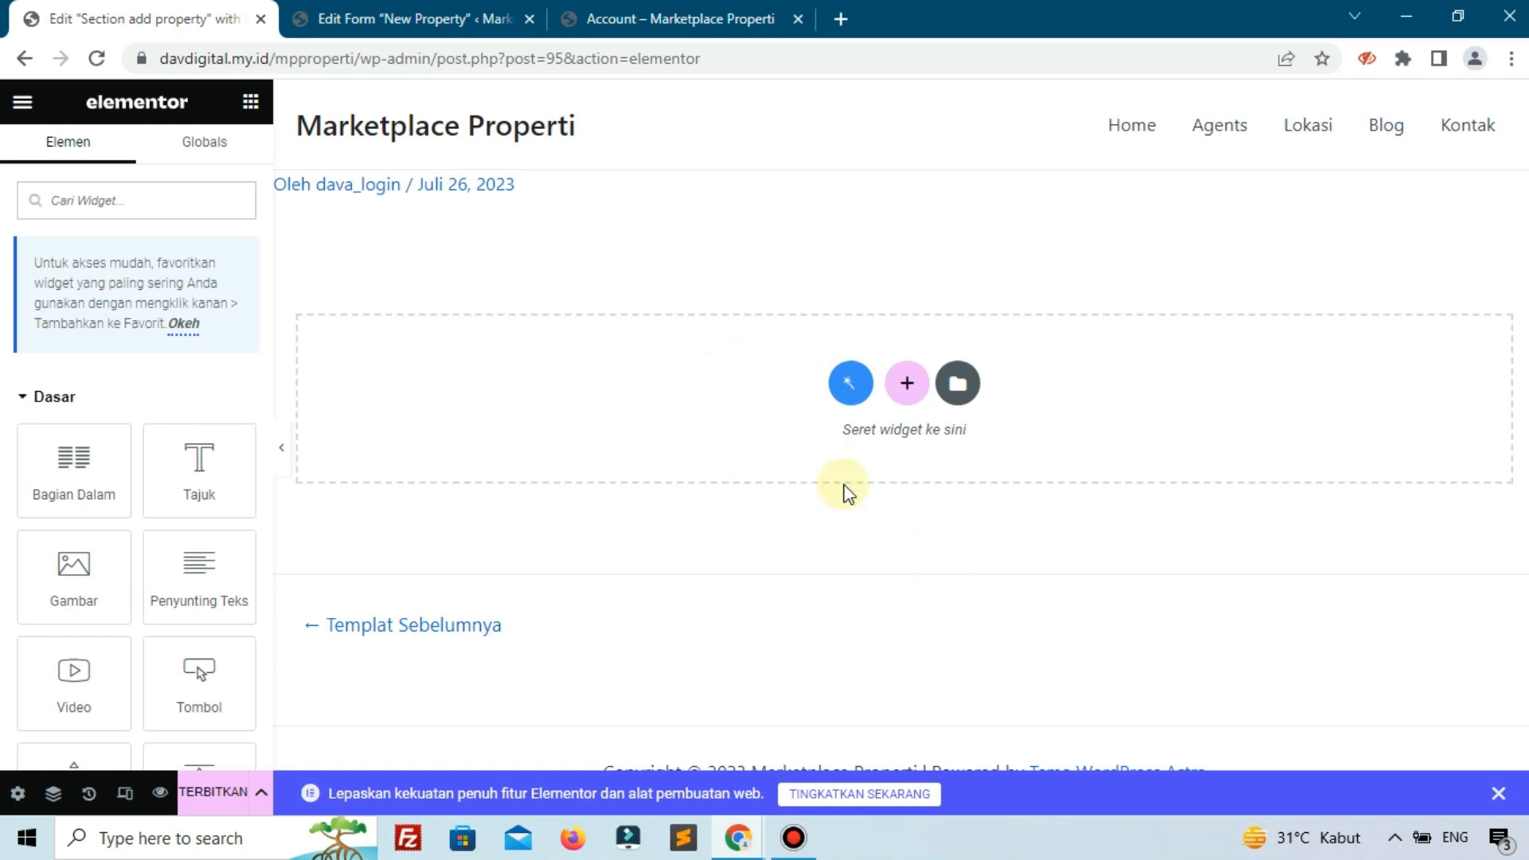
Add a JetForm widget showing the New Property form to the section and publish the template.
text(form)
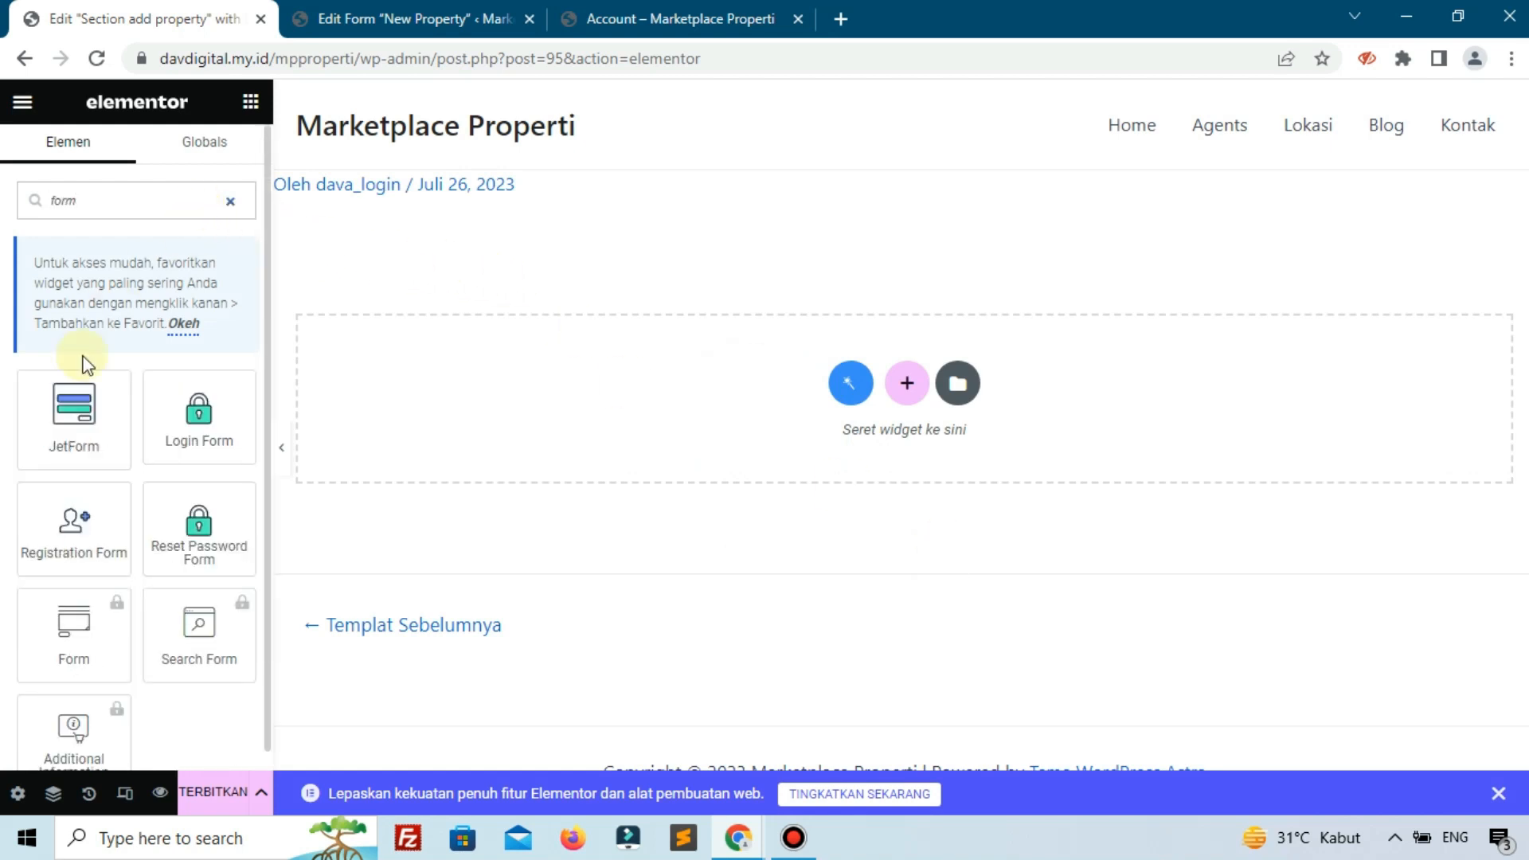
drag(73, 410, 453, 429)
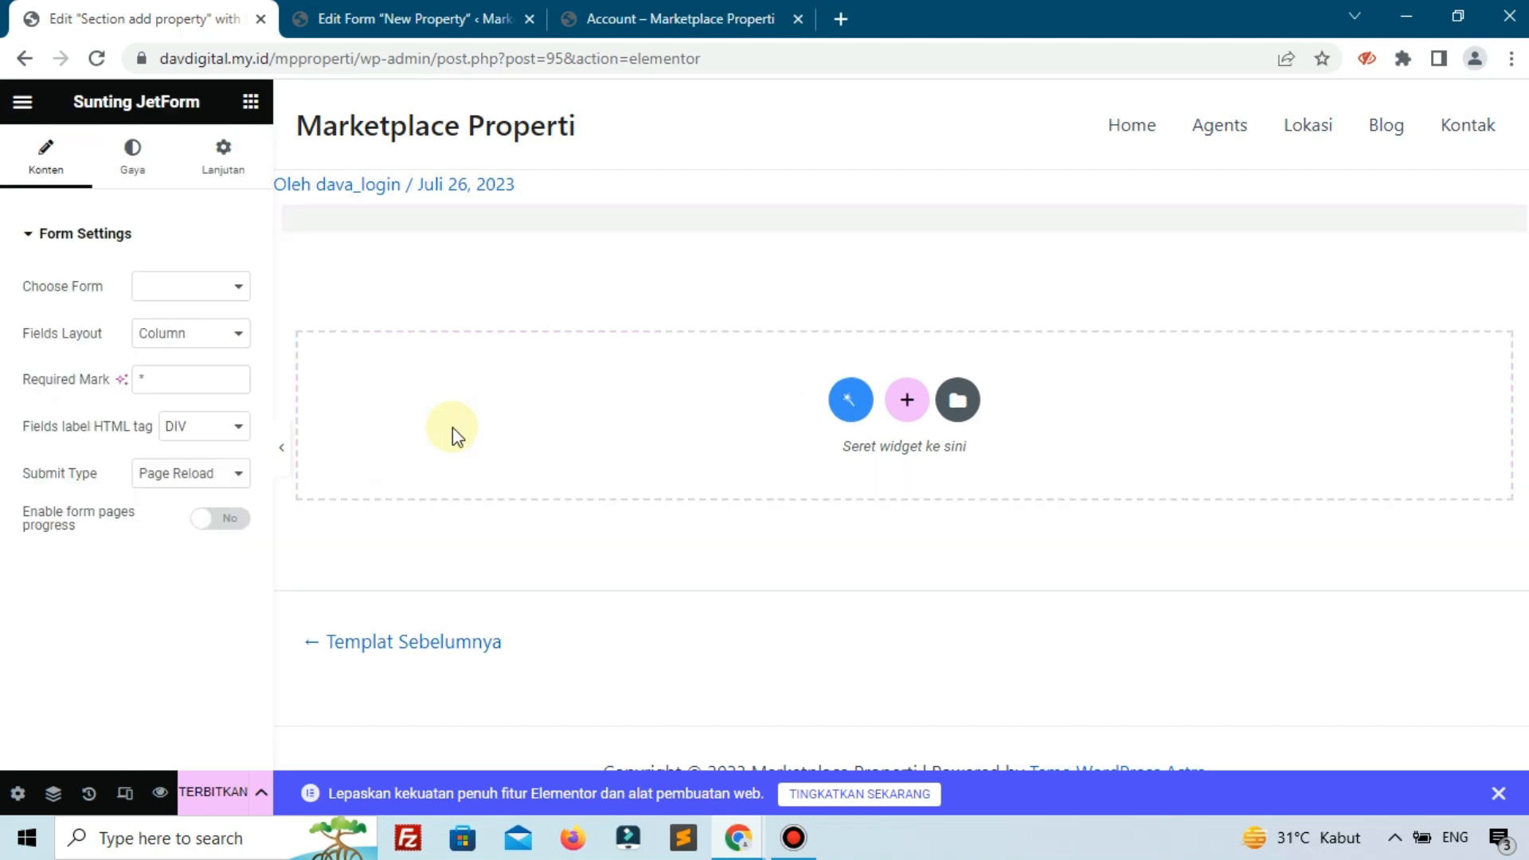
click(216, 287)
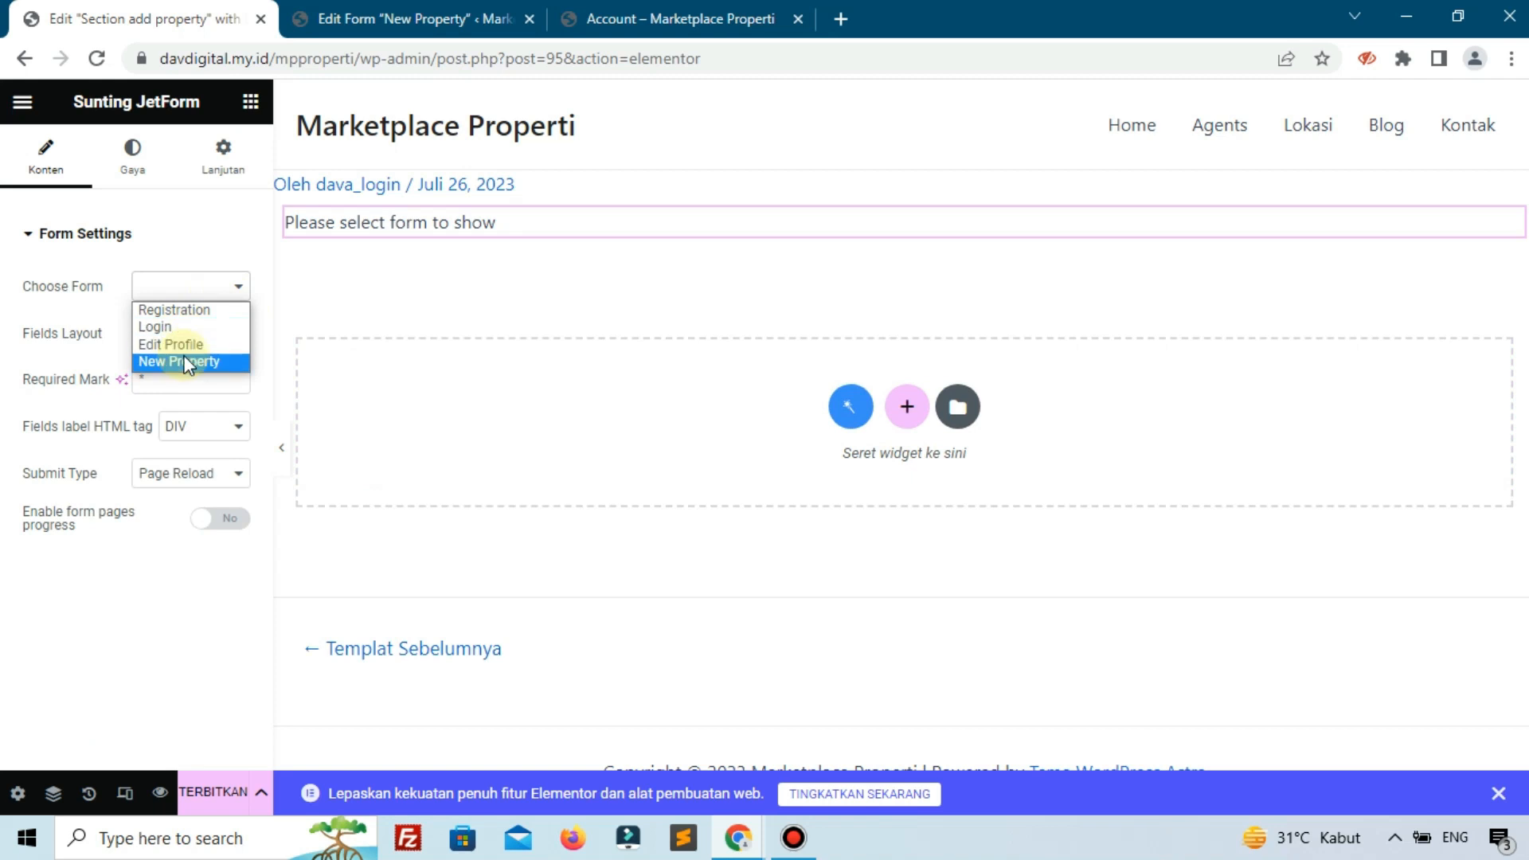
click(188, 363)
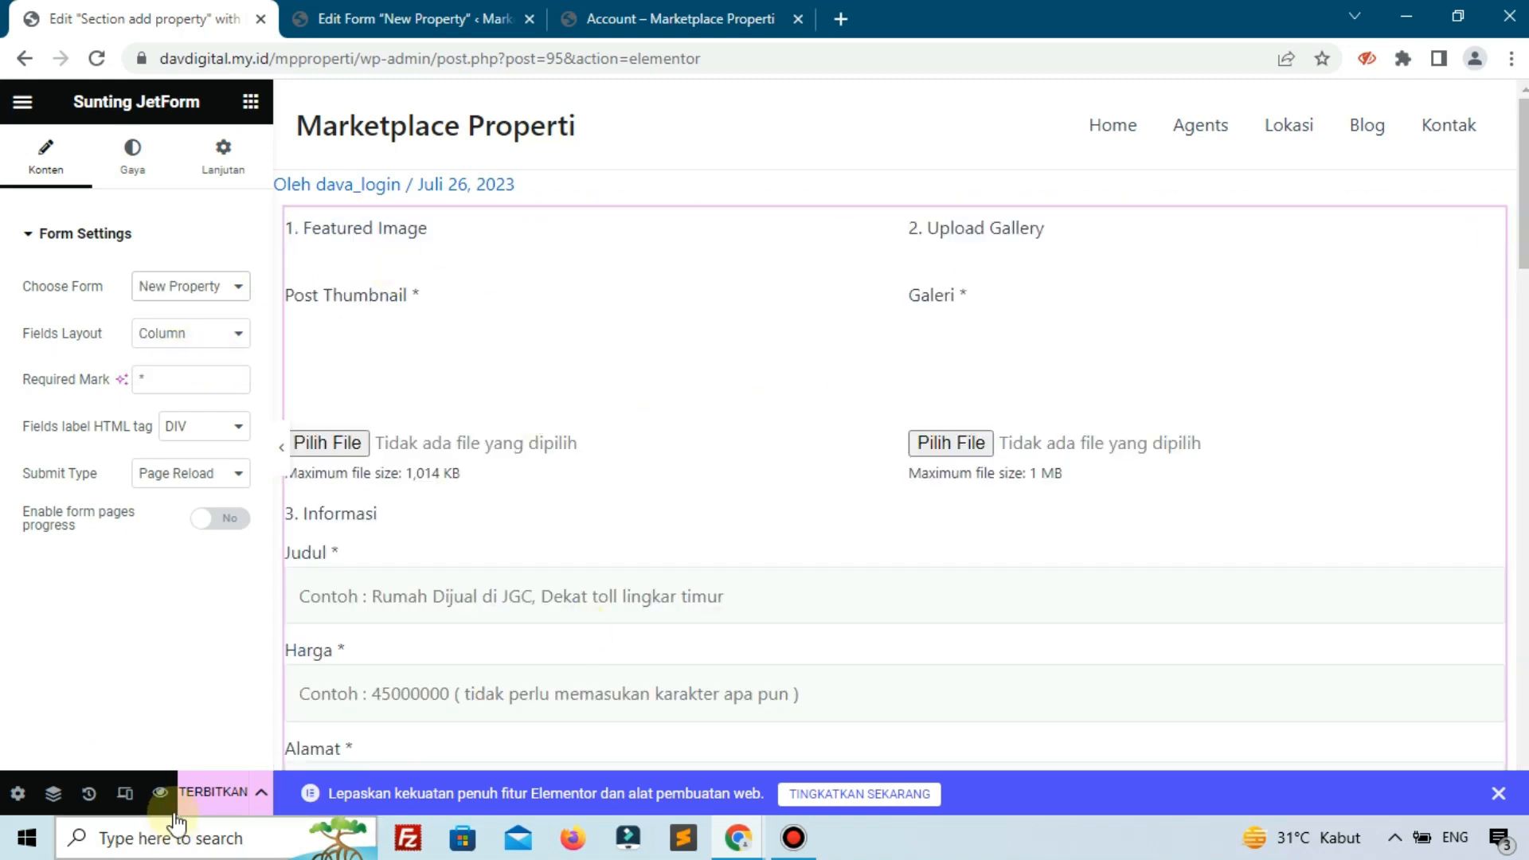
click(211, 792)
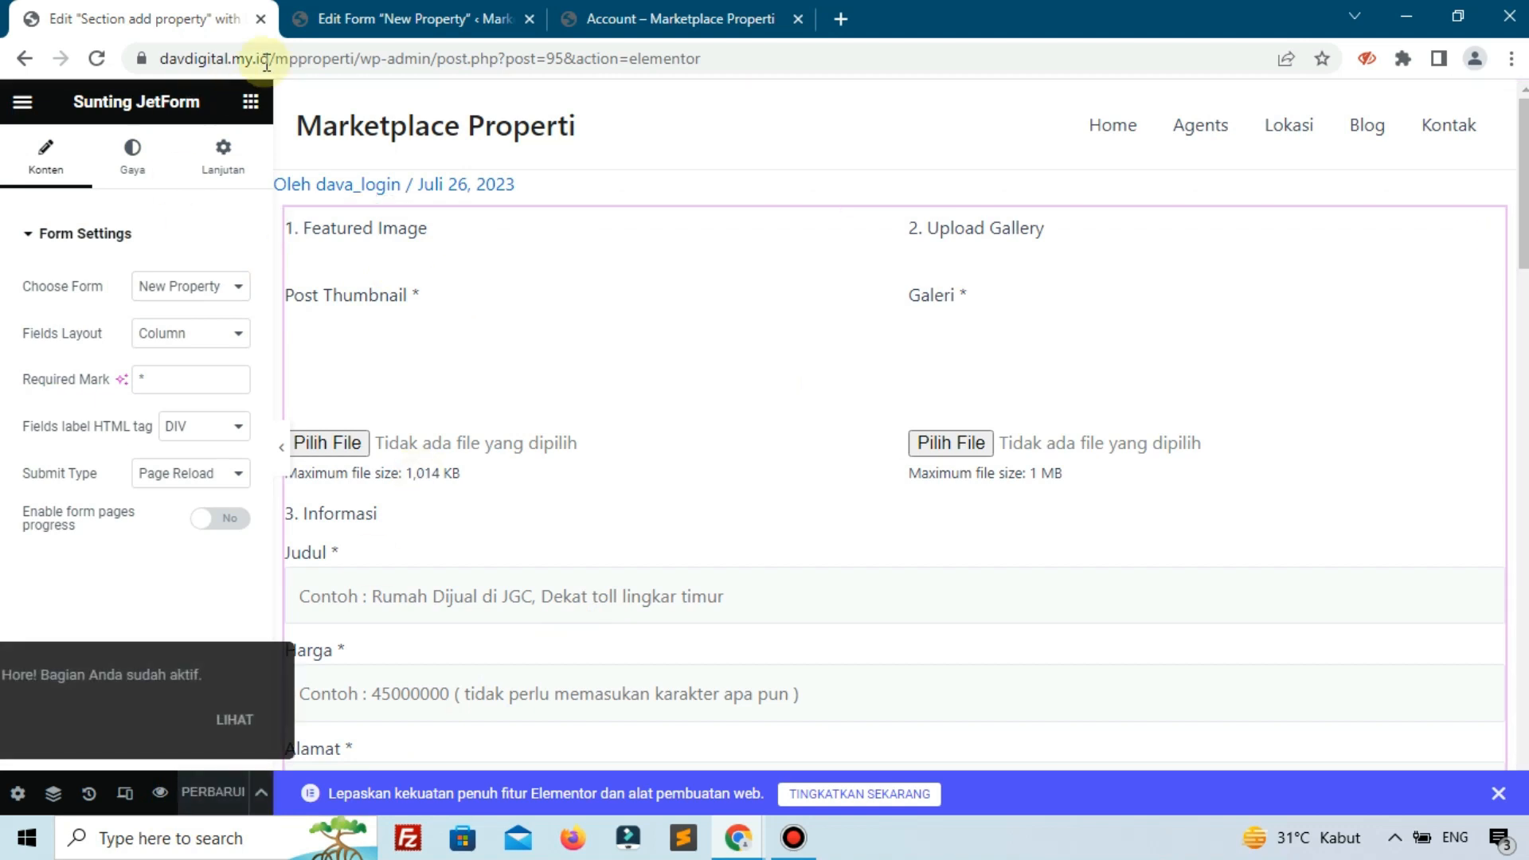
Go back to the WordPress dashboard at /wp-admin/.
drag(437, 61, 789, 81)
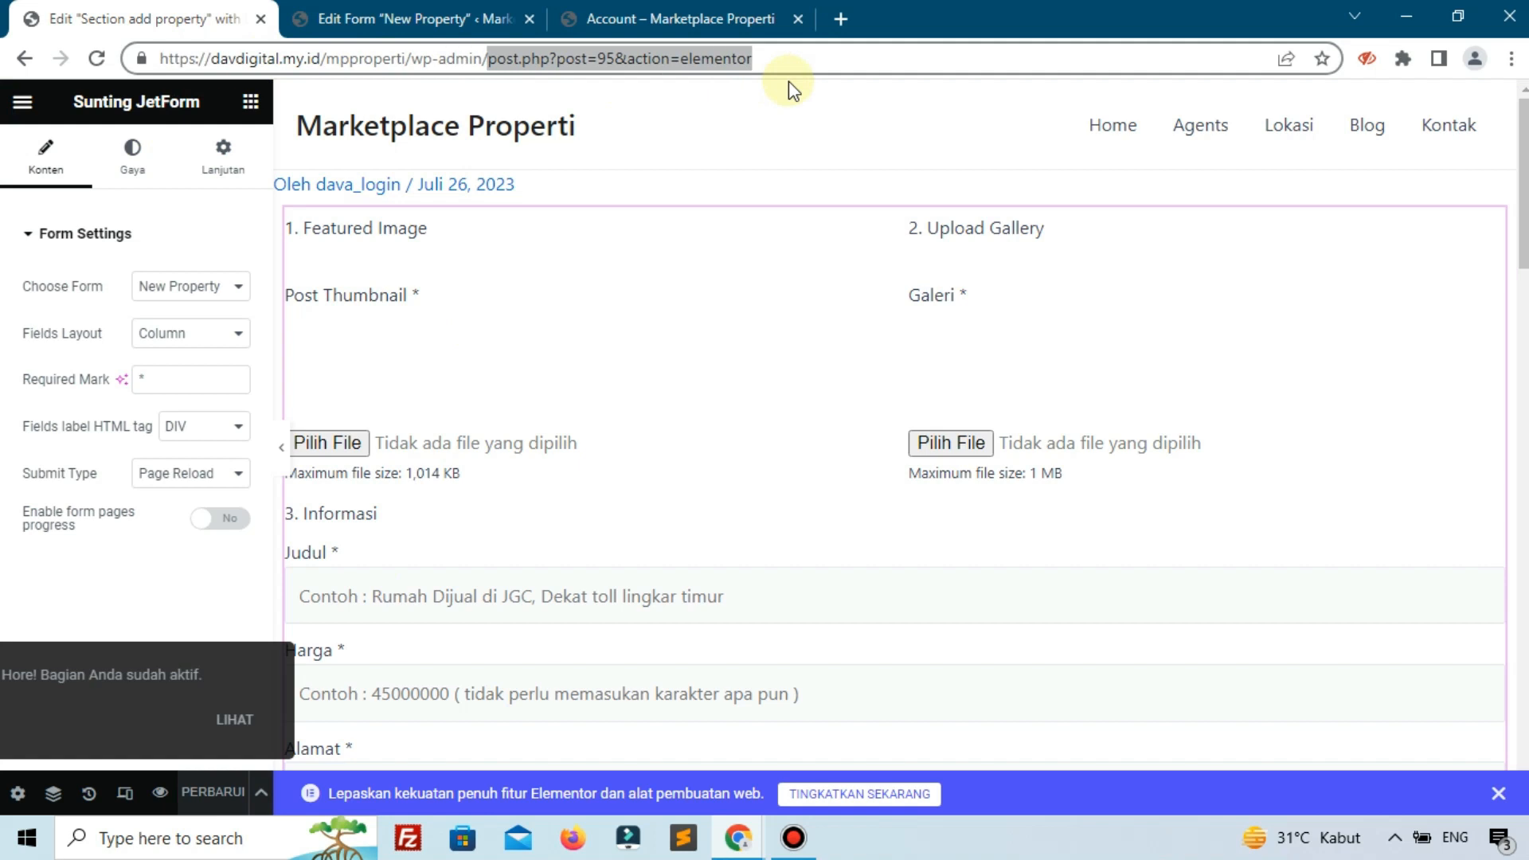
key(BackSpace)
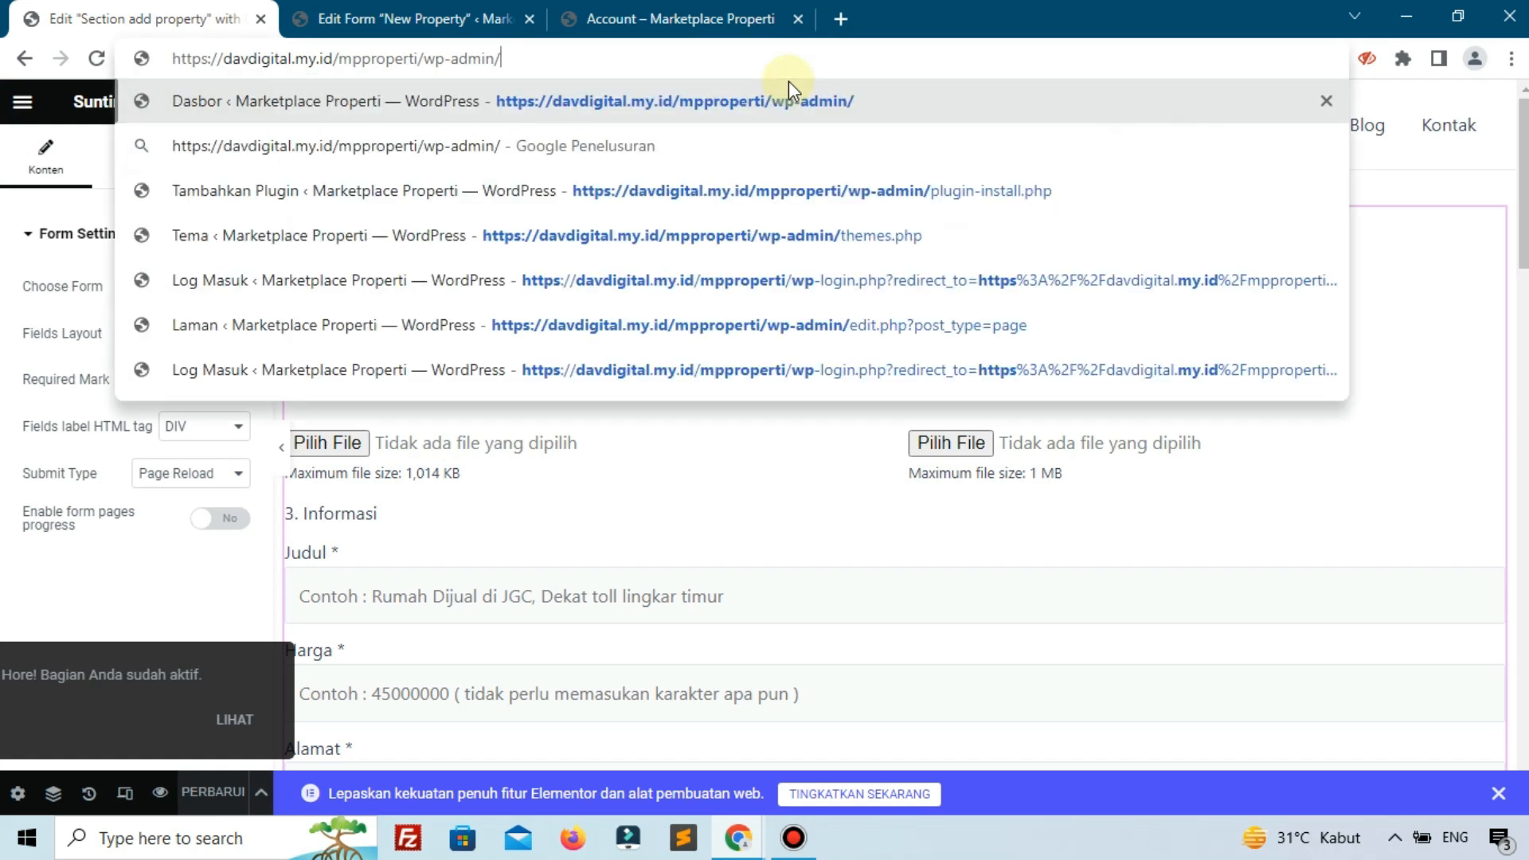
key(Return)
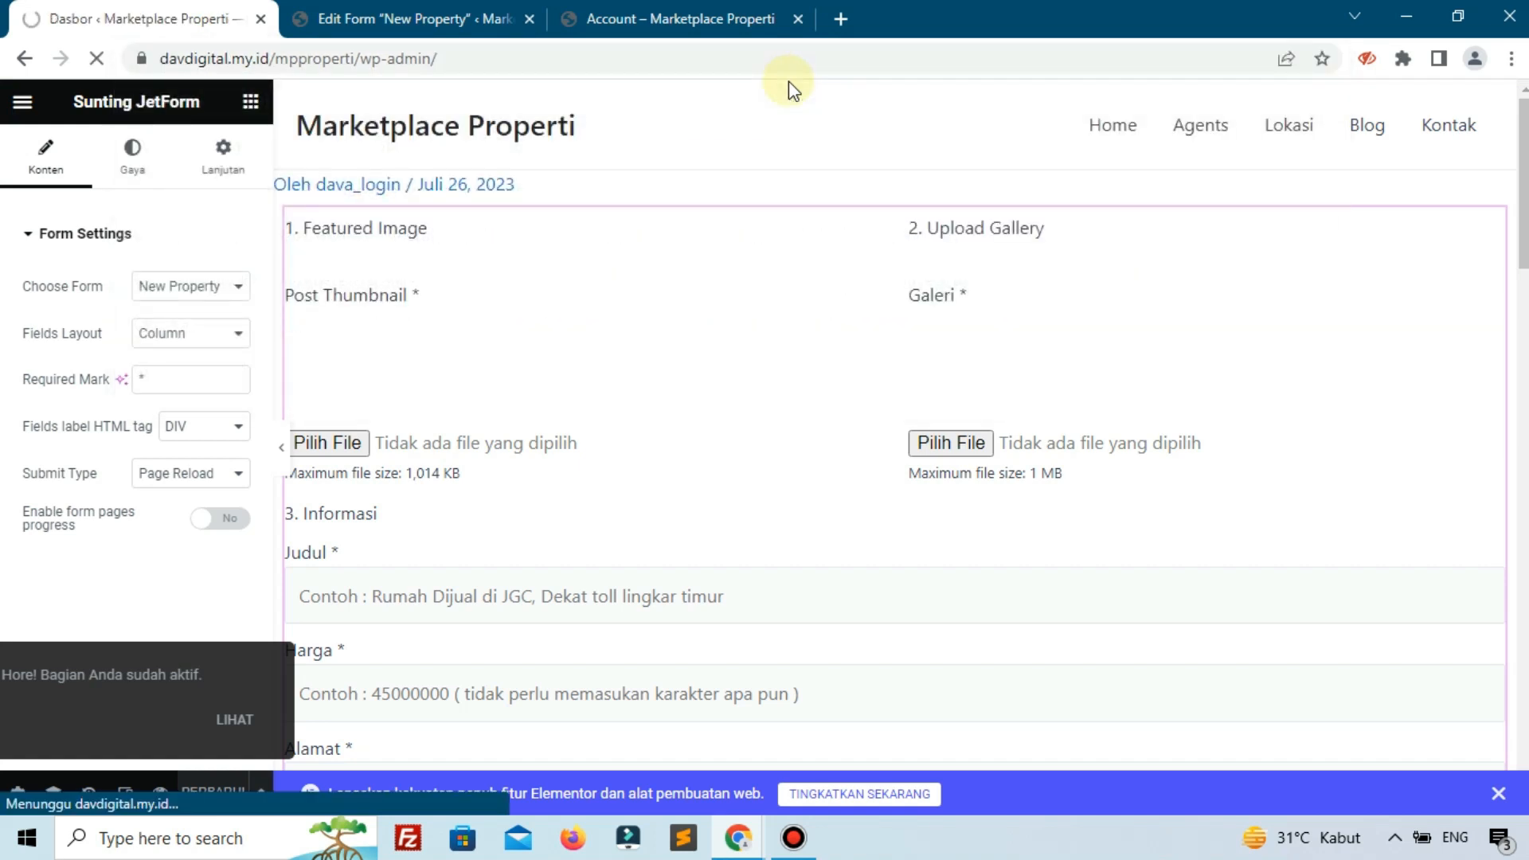
Open the Account Page settings in JetEngine's Profile Builder.
scroll(139, 654, down, 3)
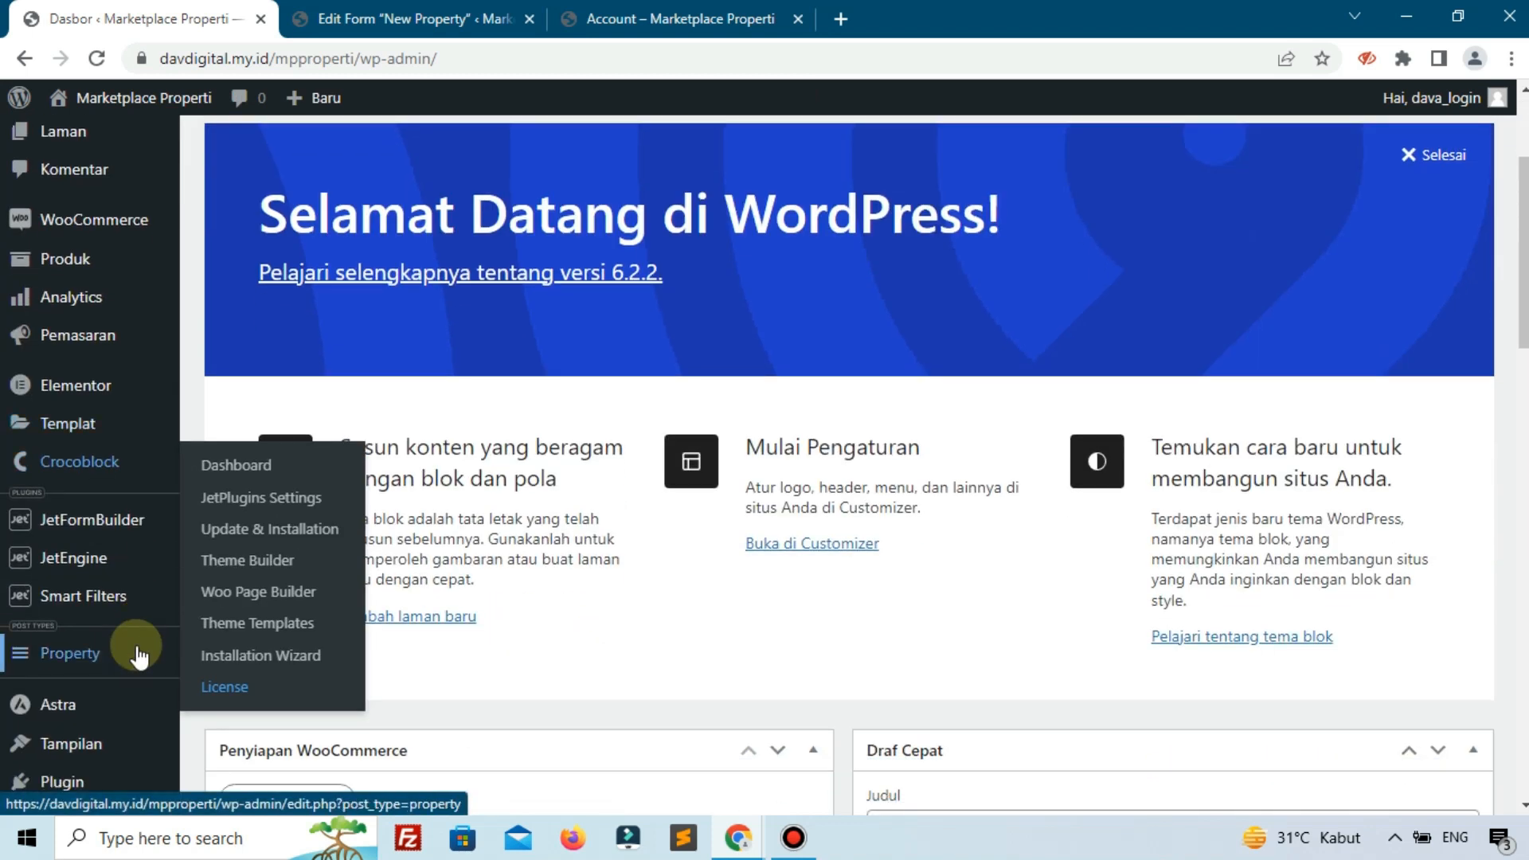
mouse_move(80, 556)
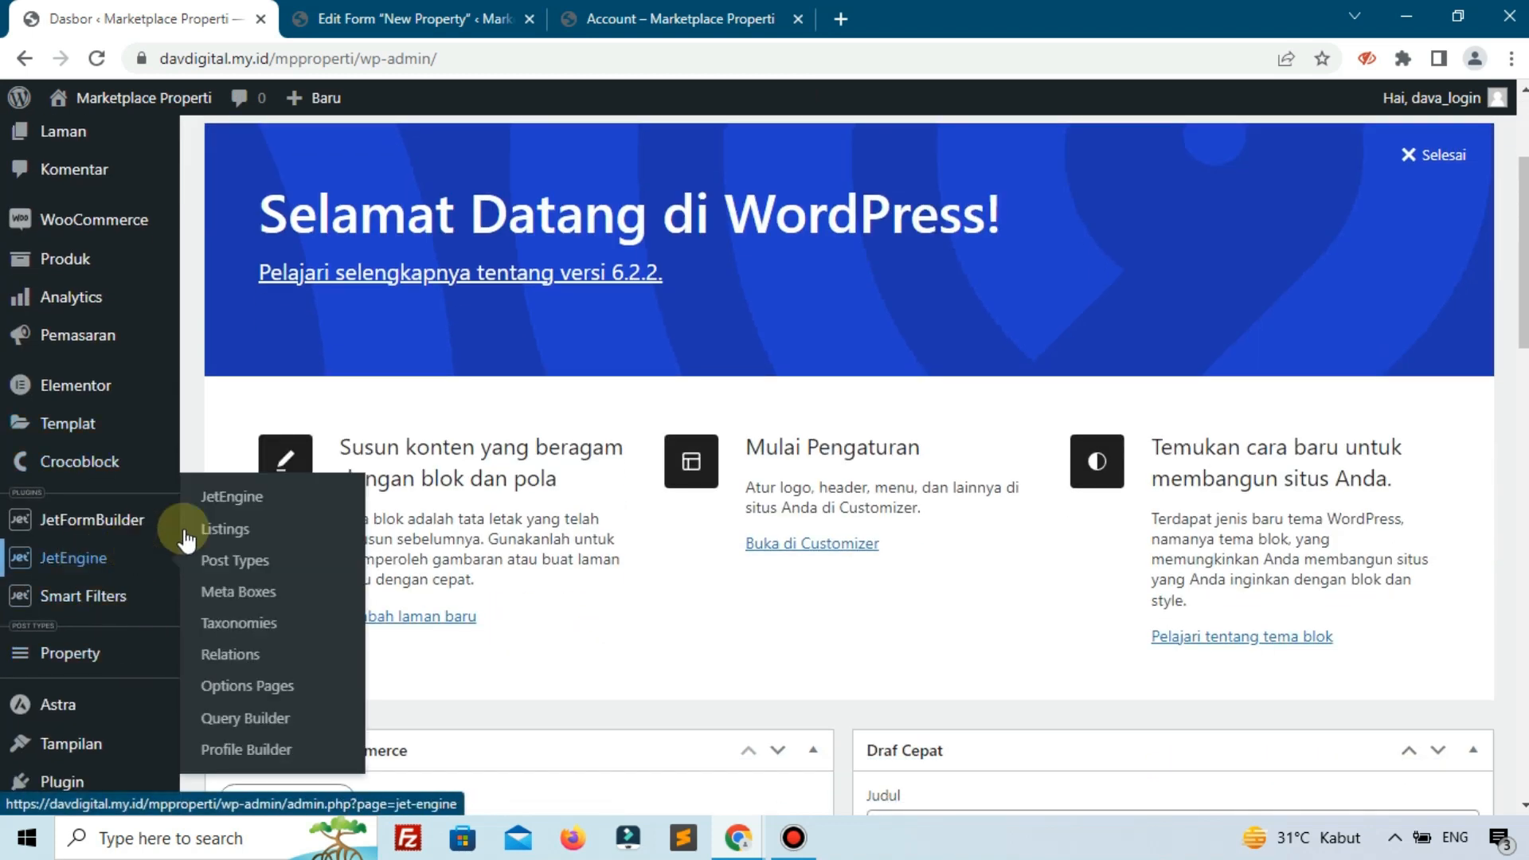
click(293, 749)
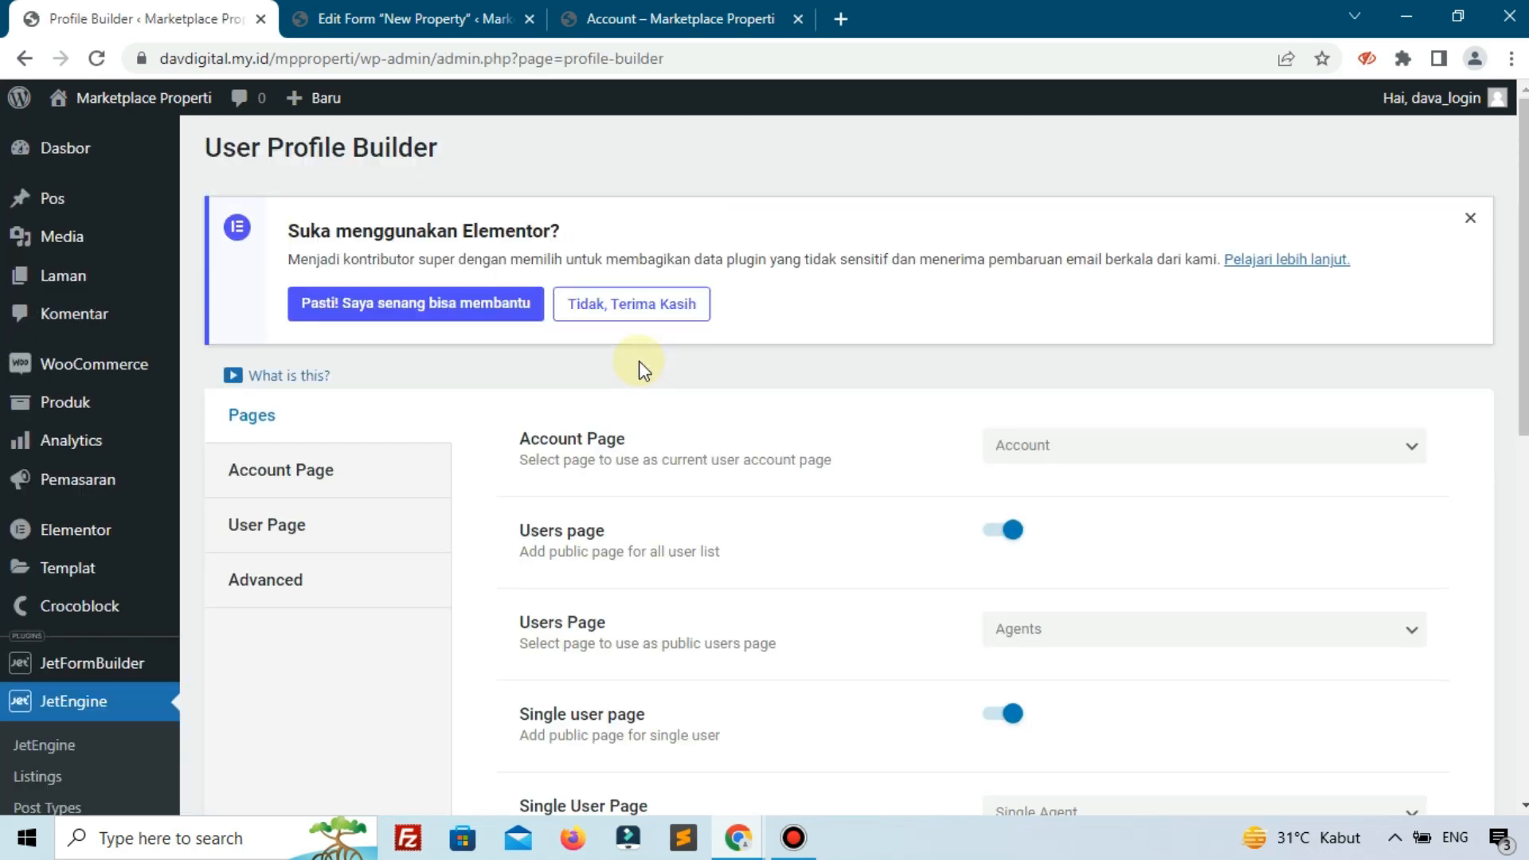
scroll(446, 390, down, 3)
click(265, 263)
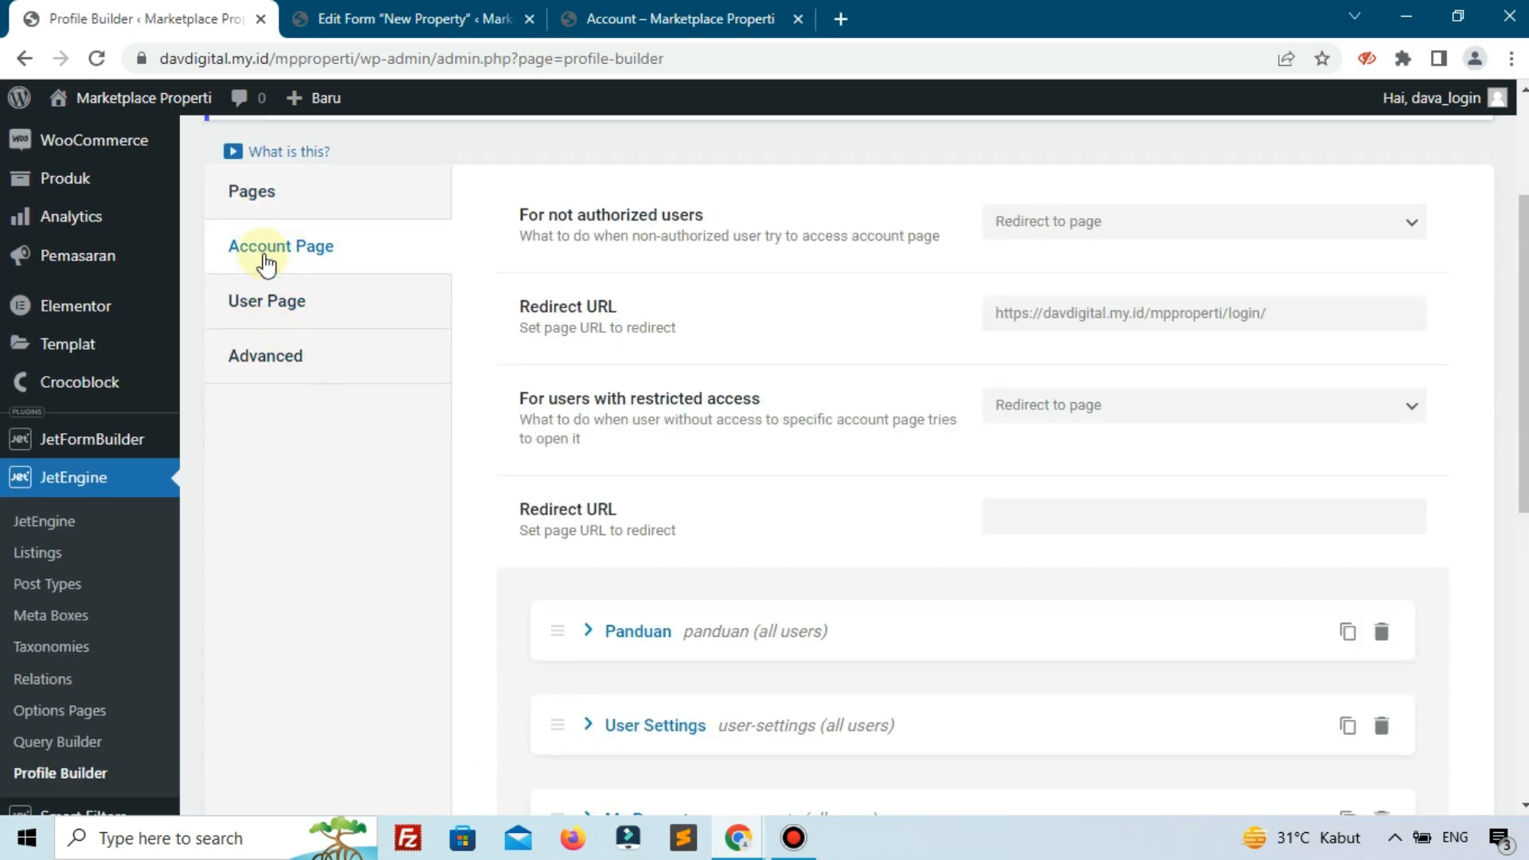
scroll(1041, 416, down, 5)
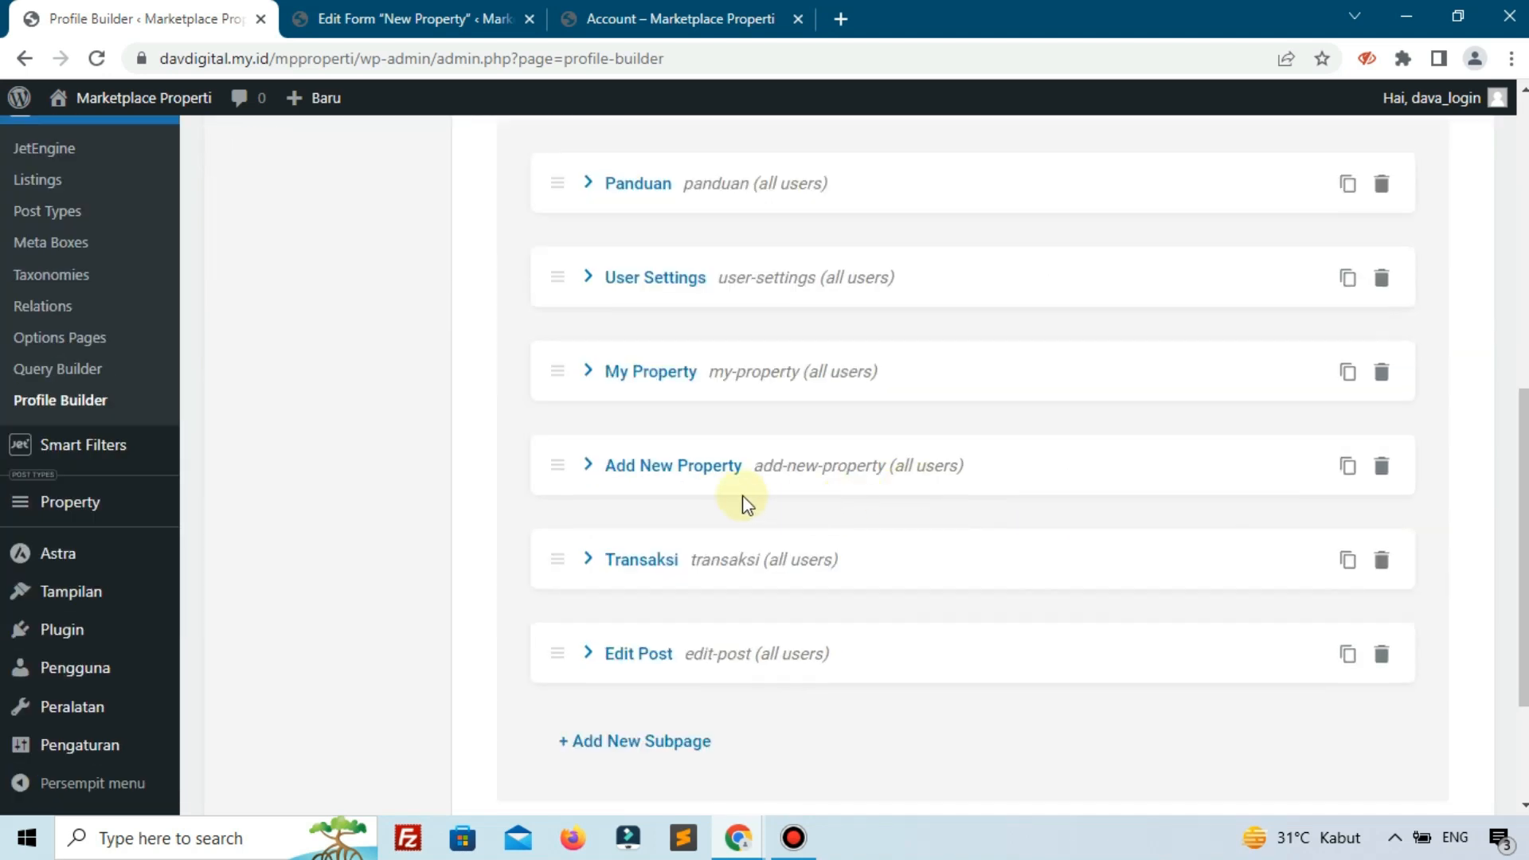
Set the Add New Property subpage template to 'Section add property' and save the settings.
click(588, 465)
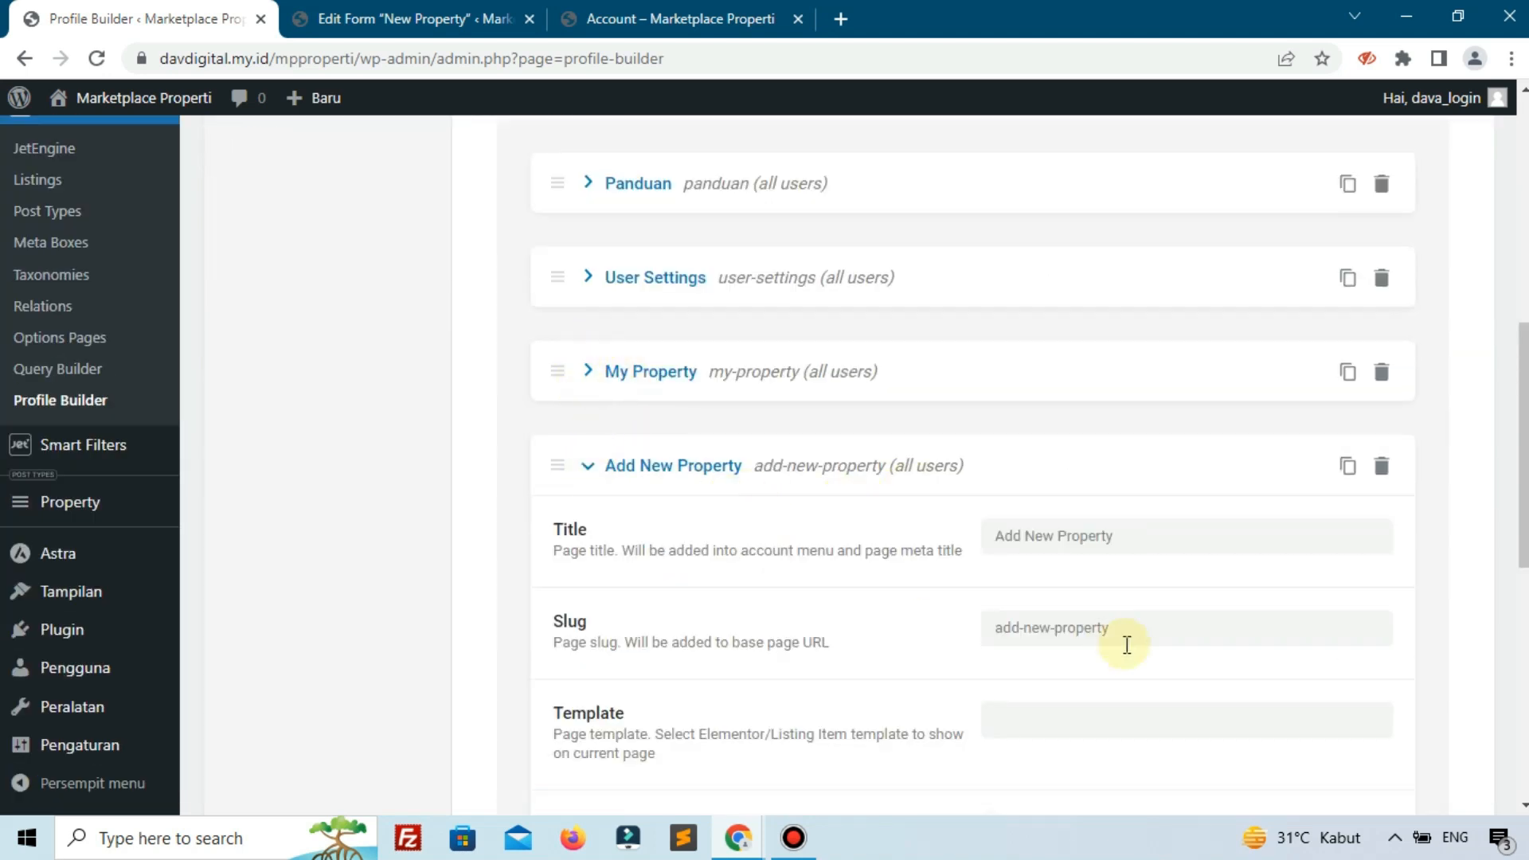
click(1089, 715)
text(sec)
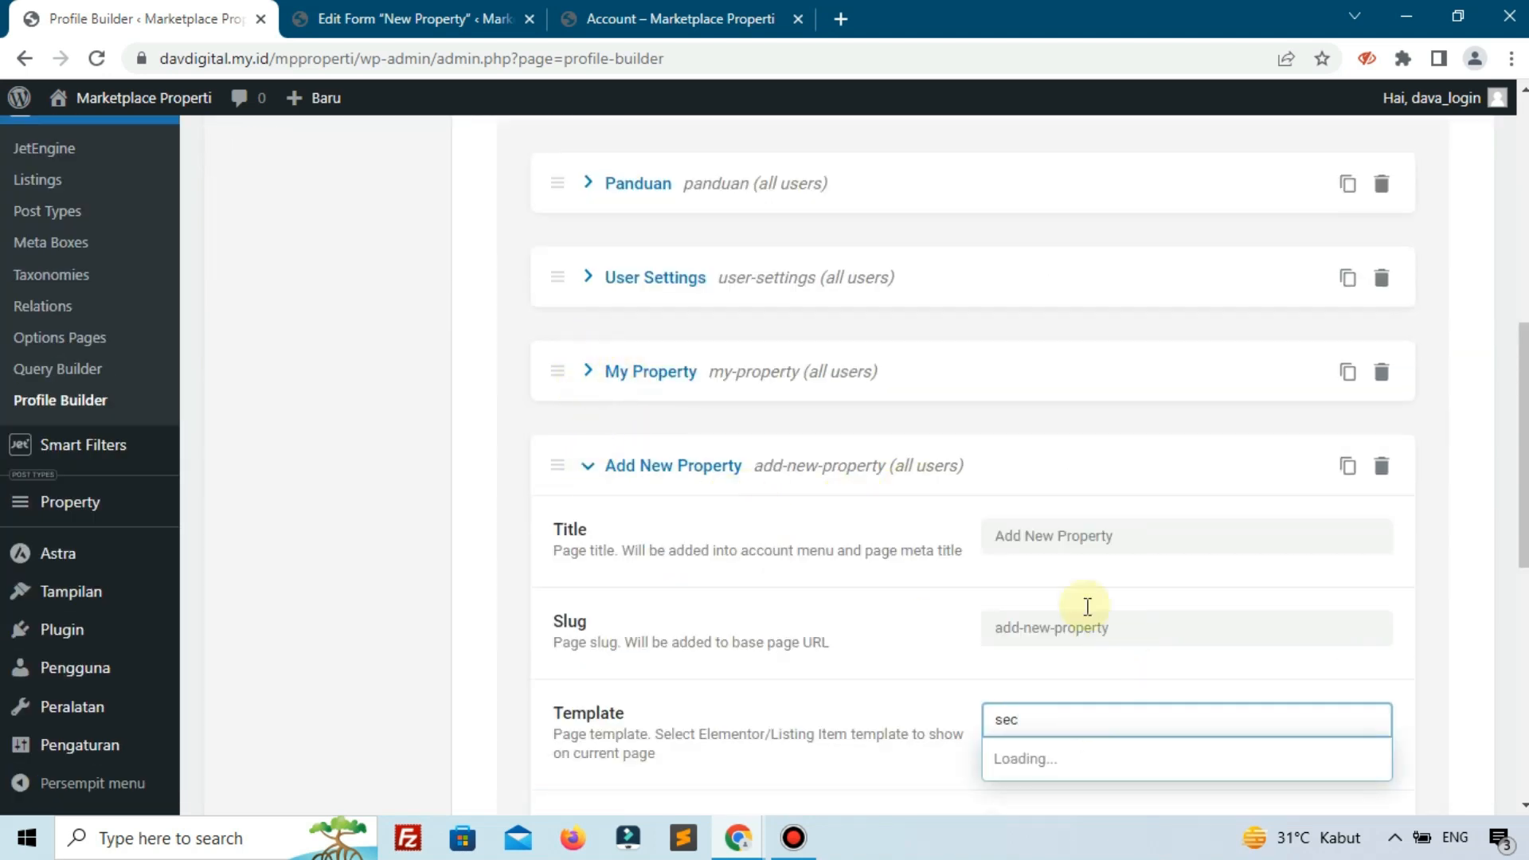
scroll(1083, 561, down, 3)
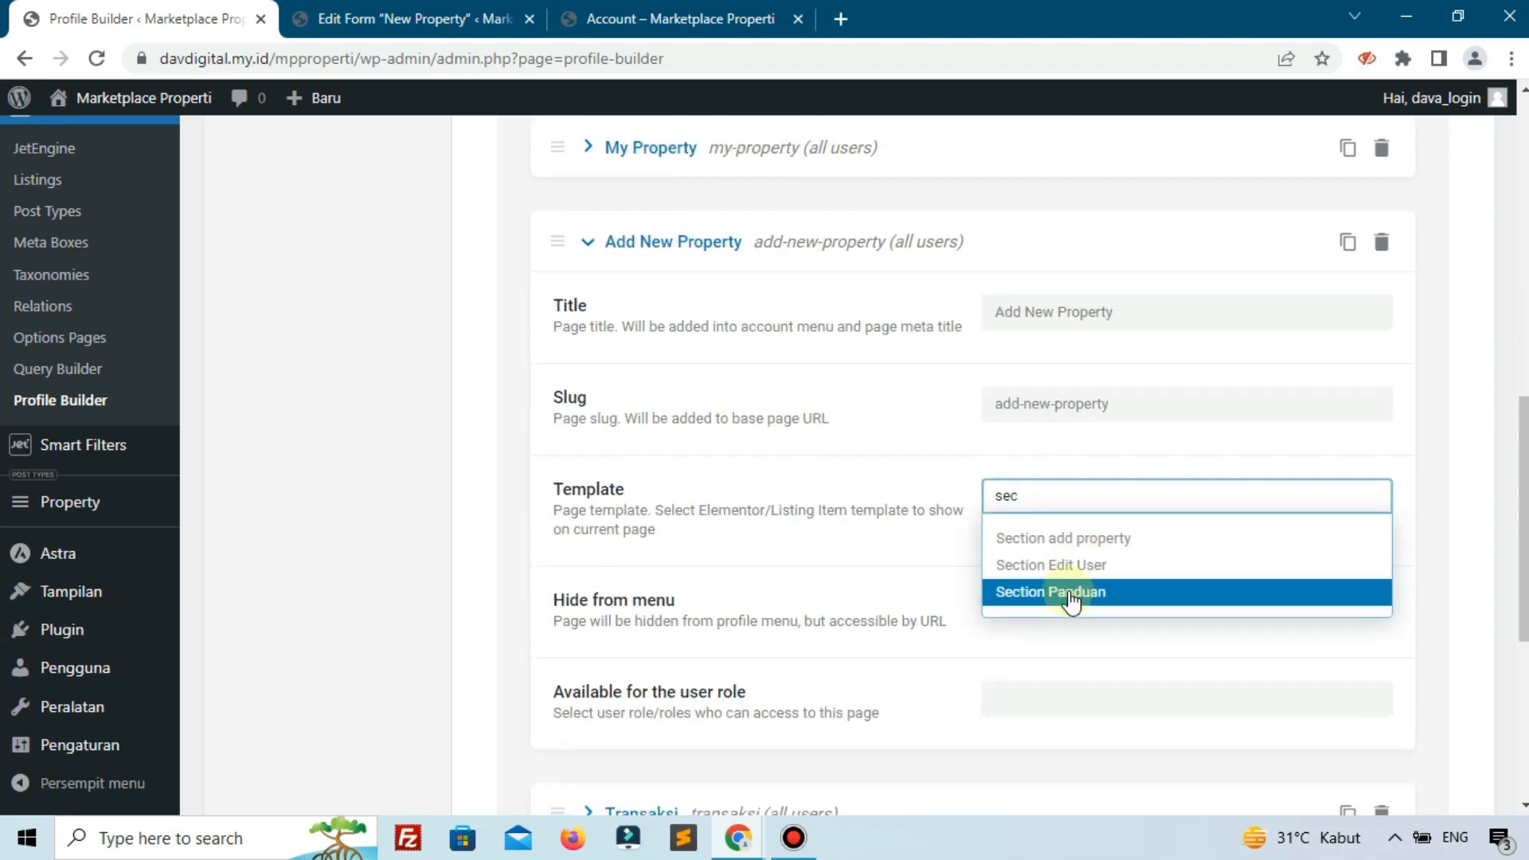
click(1061, 548)
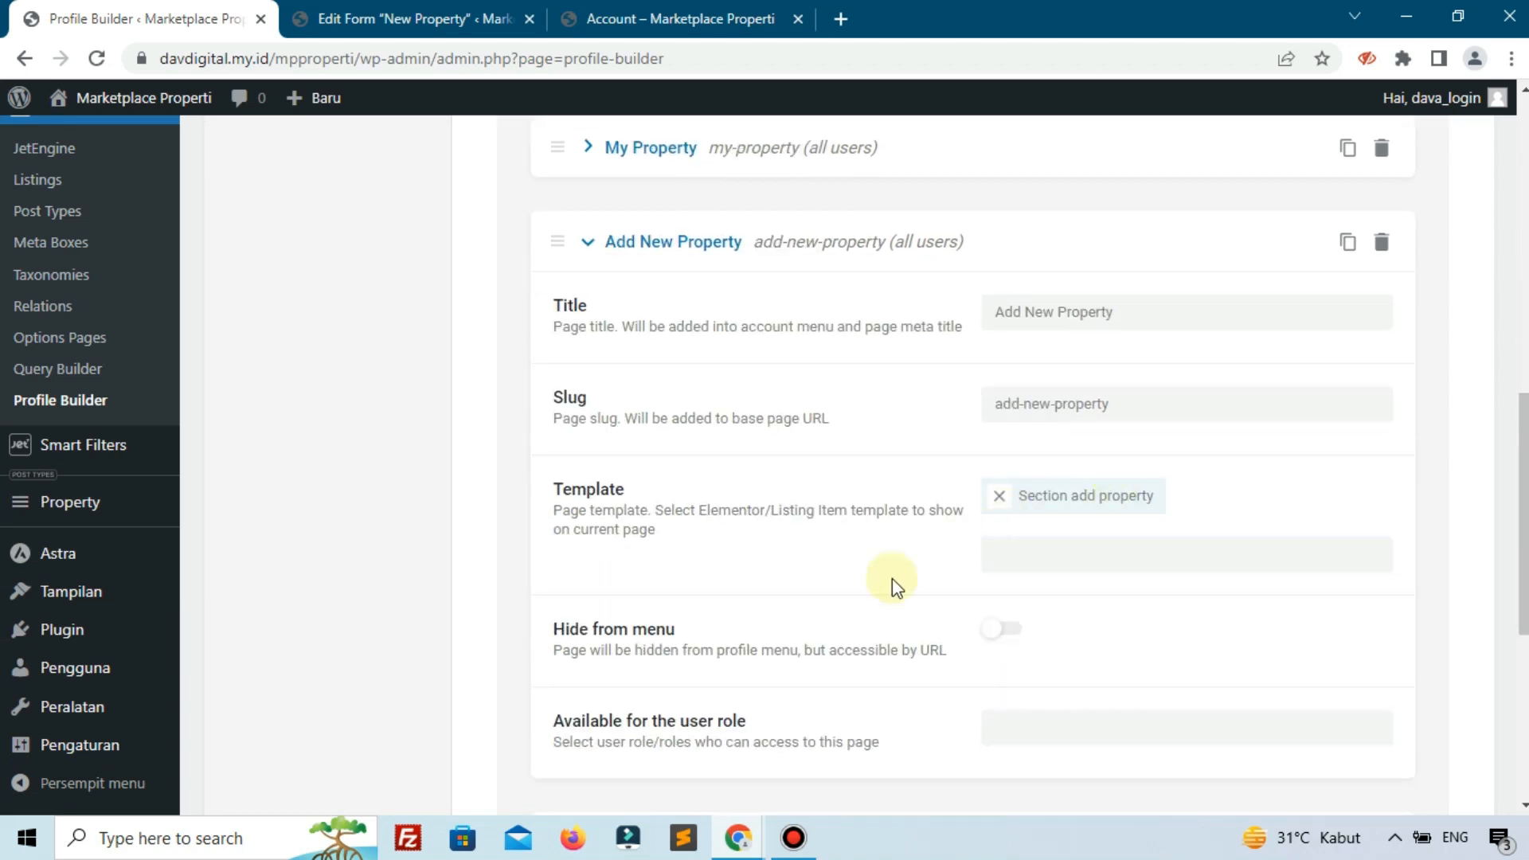
scroll(651, 637, down, 5)
click(579, 645)
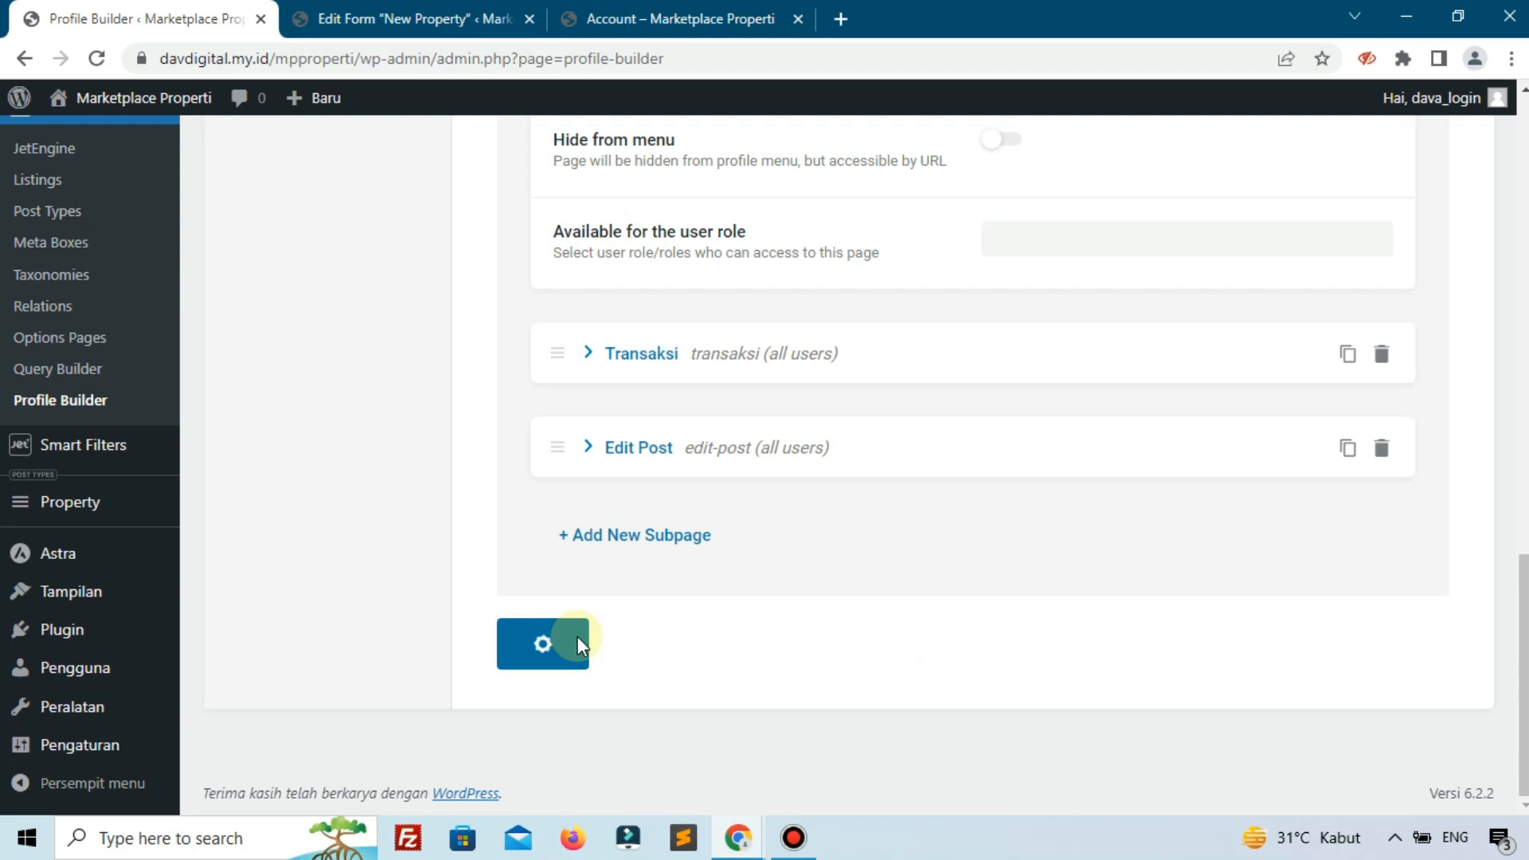
Reload the Add New Property account page and scroll through the new submission form.
click(698, 11)
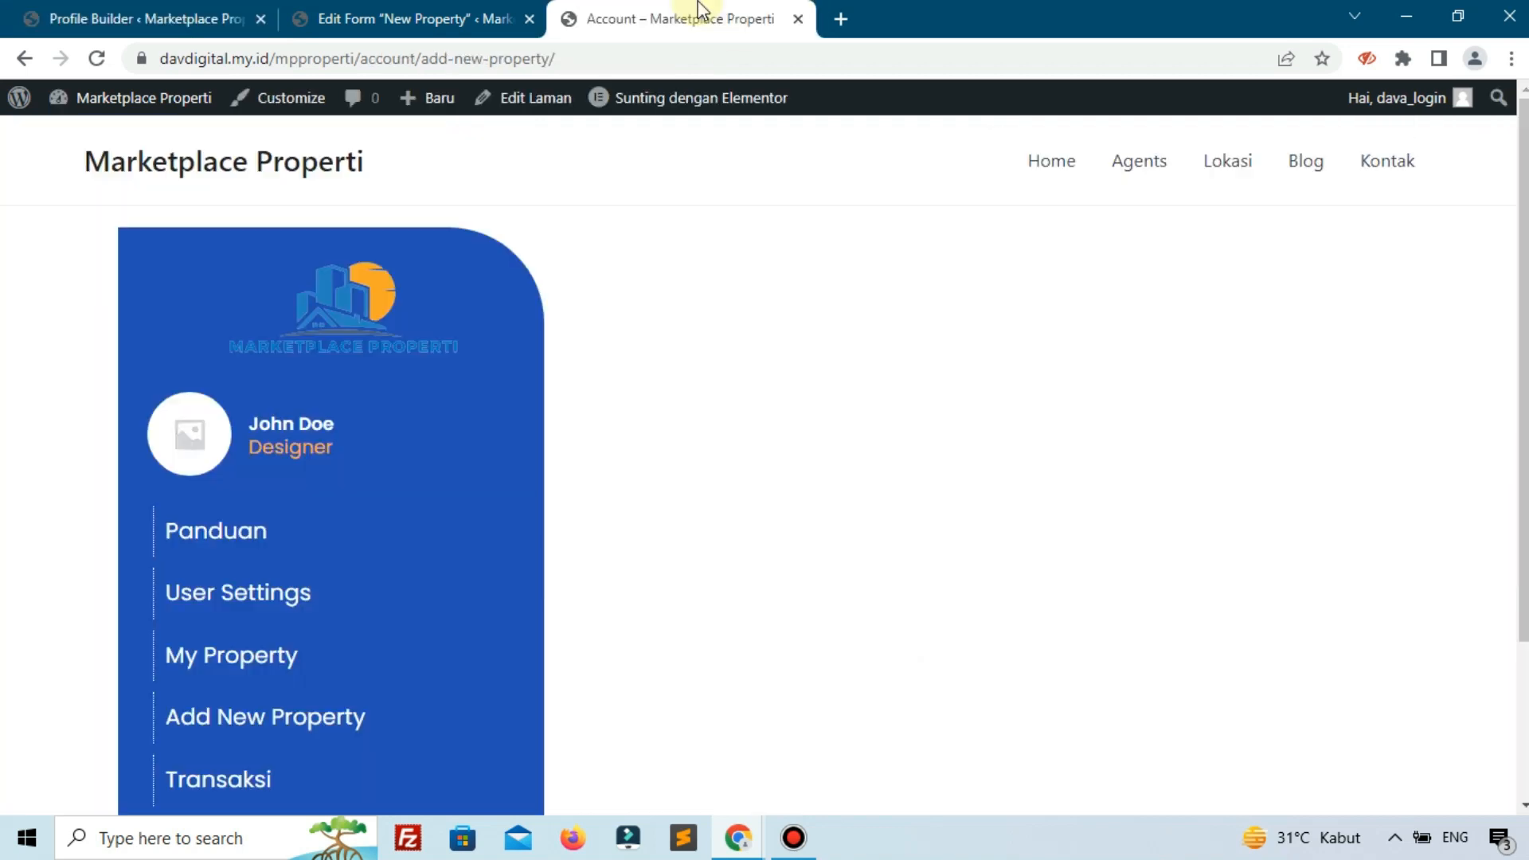
click(96, 59)
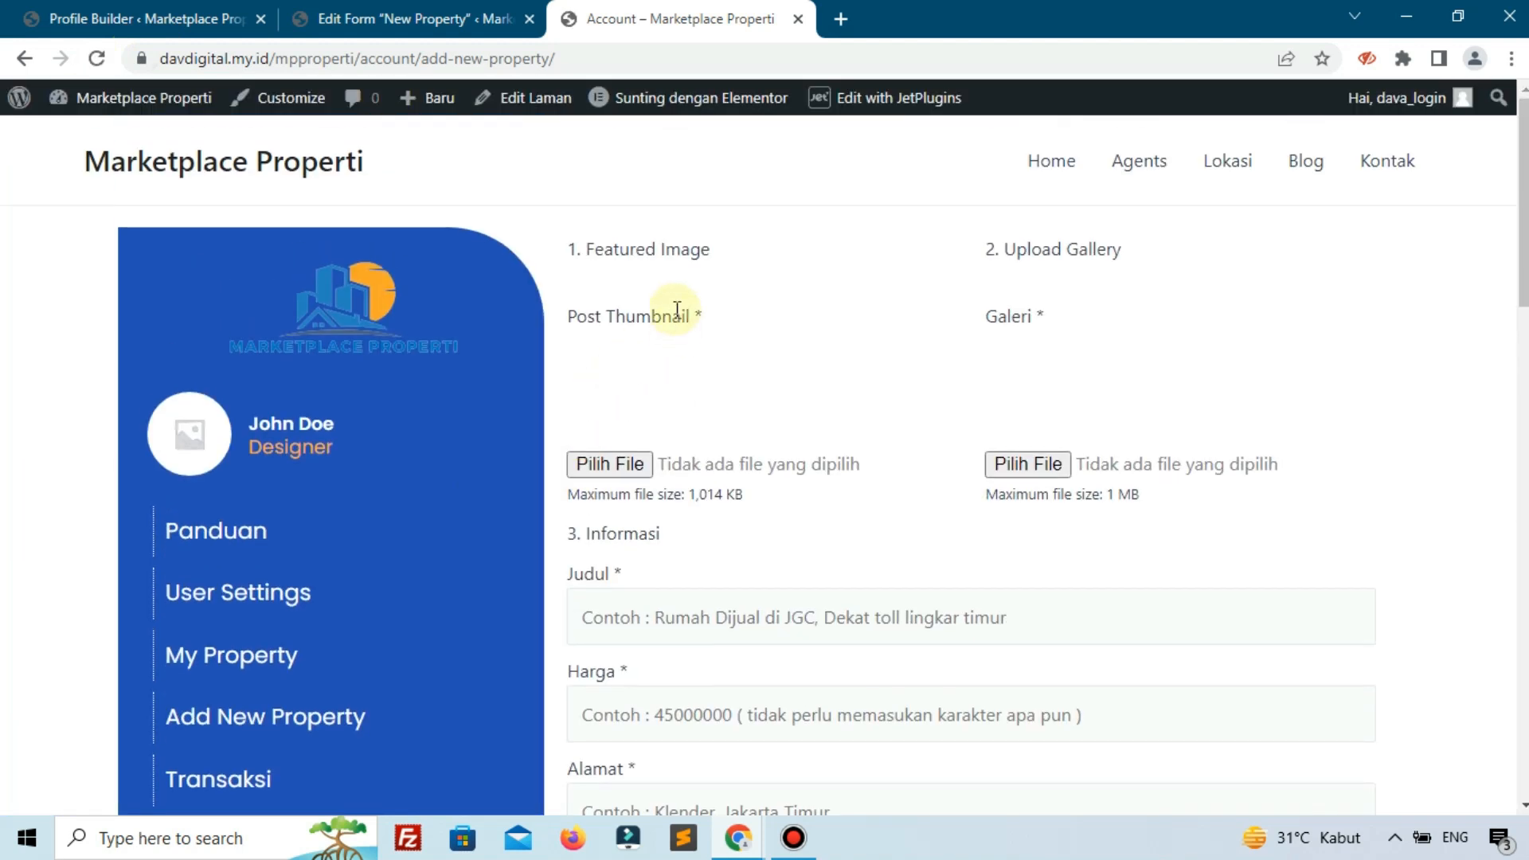
scroll(715, 508, down, 15)
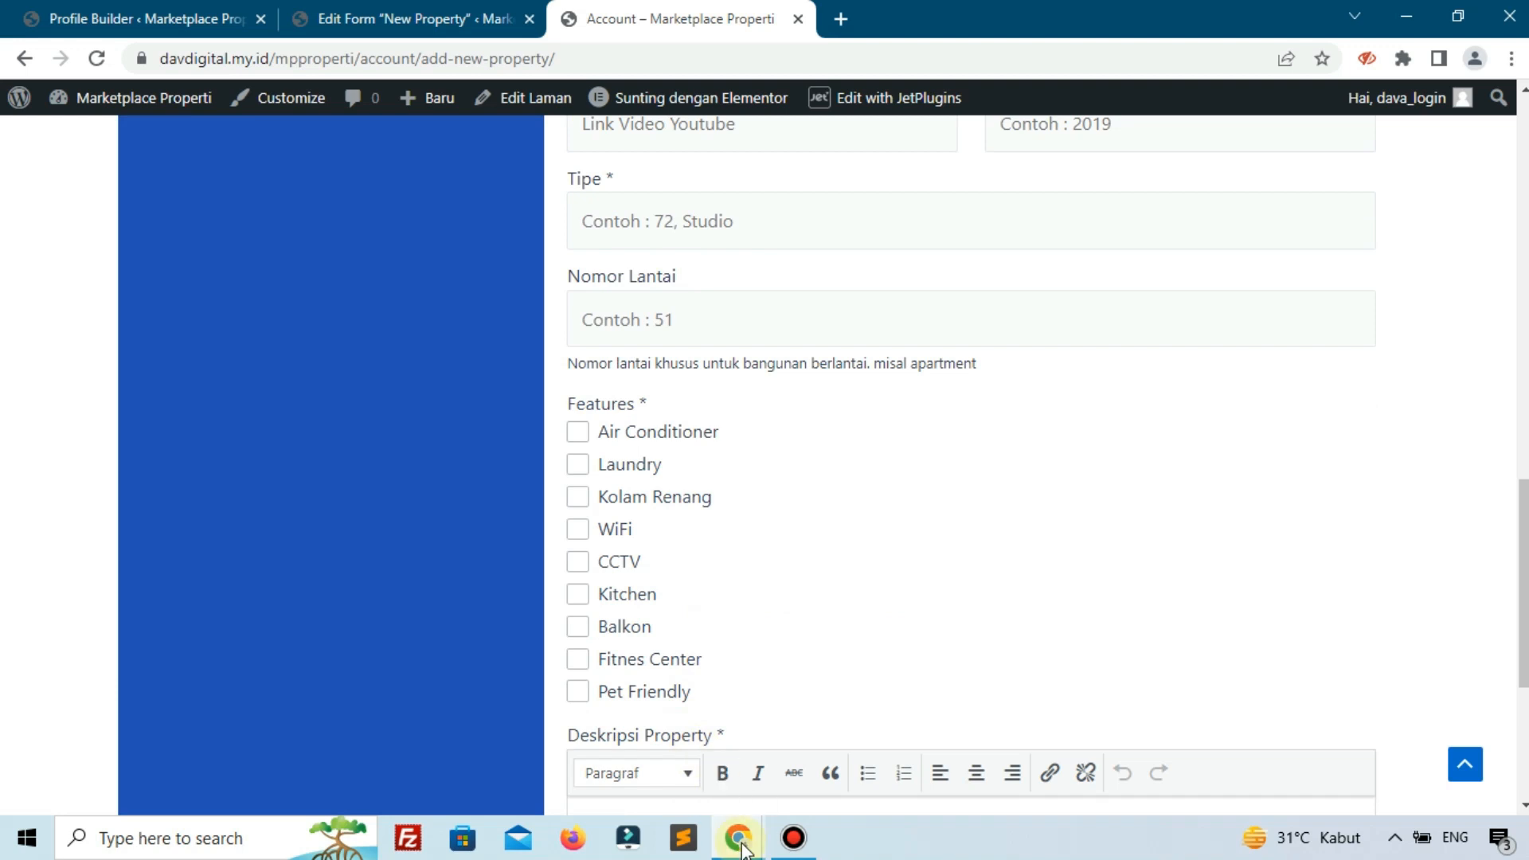
Switch between the open browser windows and bring up the Chrome menu.
click(742, 850)
click(852, 789)
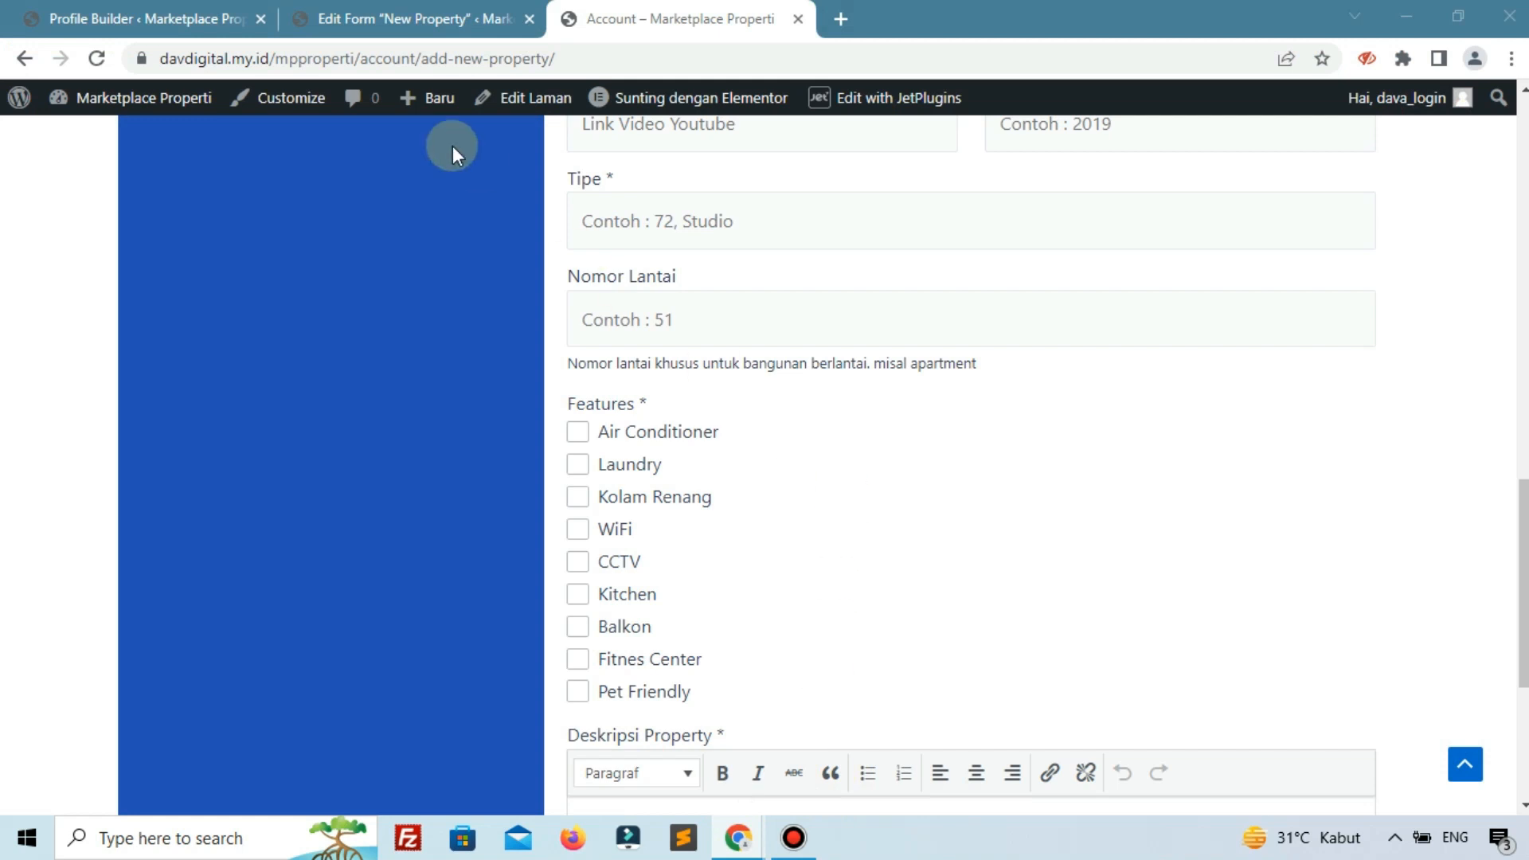
click(1511, 60)
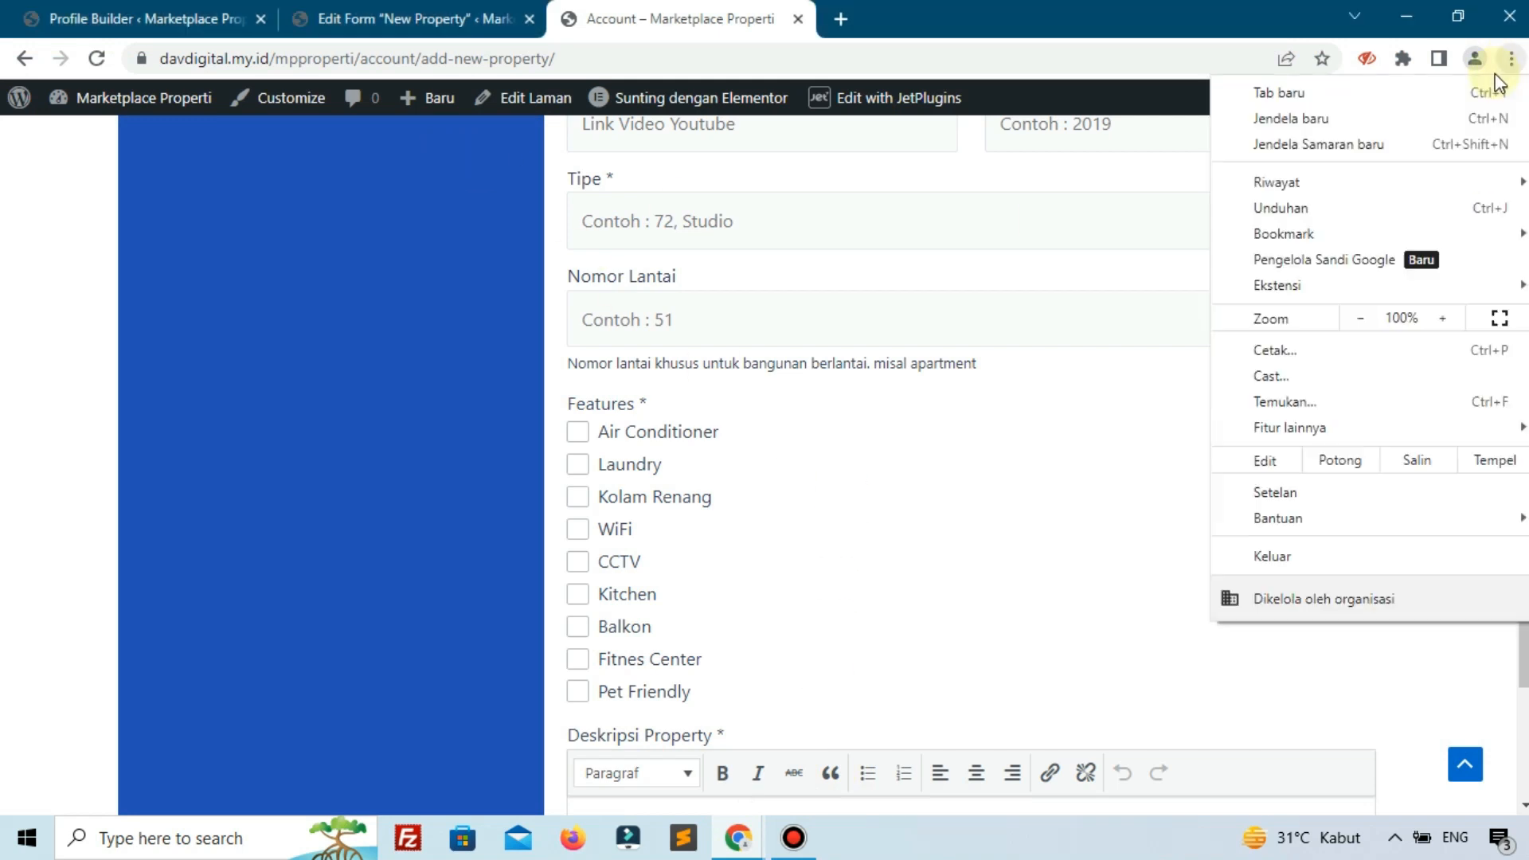
Open a new incognito window and load the Marketplace Properti login page.
click(1416, 141)
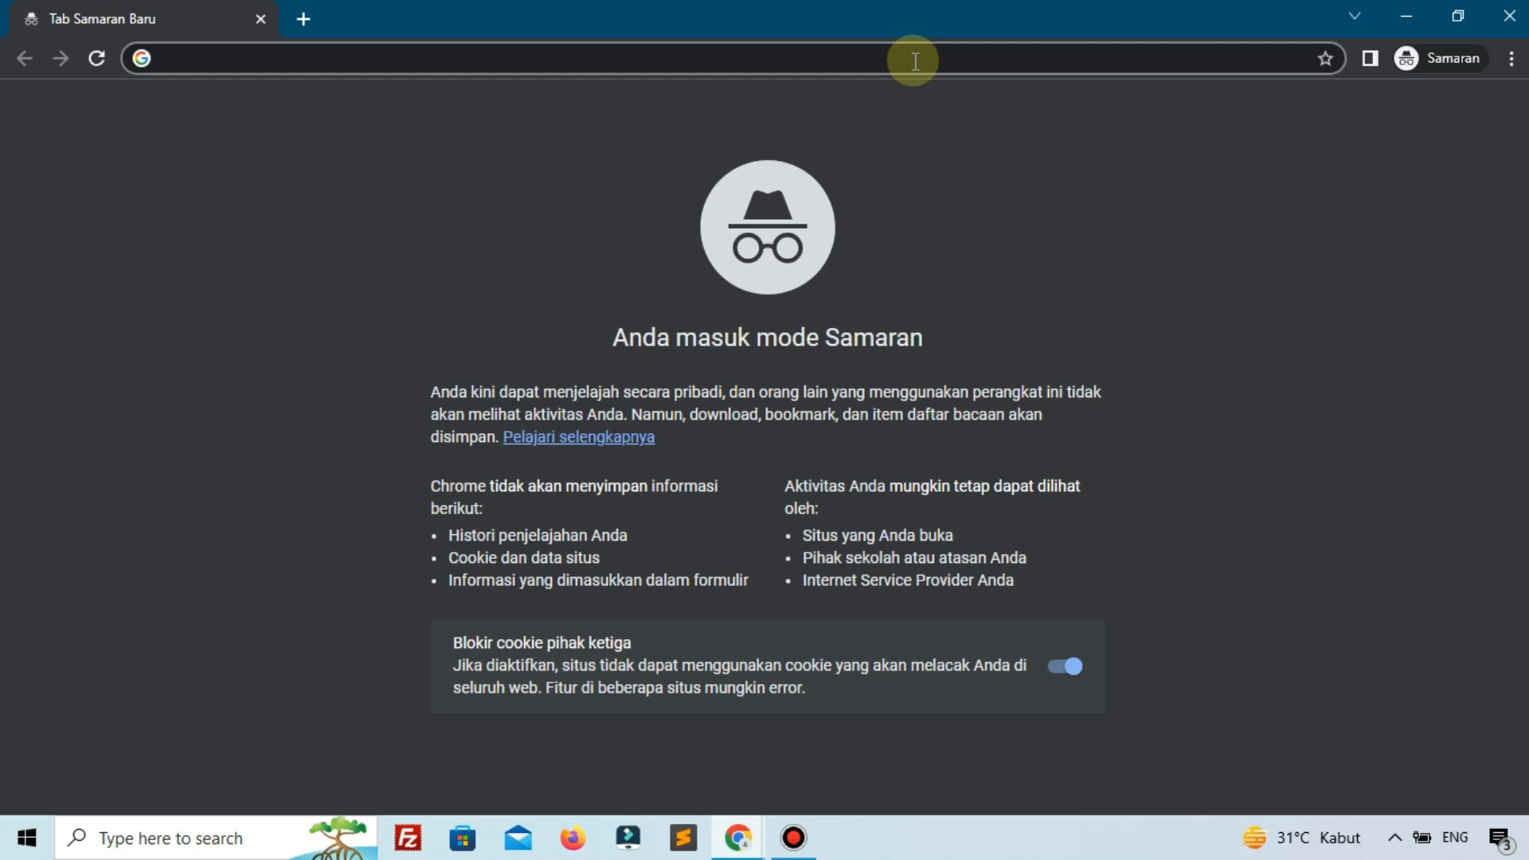
text(ma)
key(BackSpace)
key(BackSpace)
key(BackSpace)
text(da)
key(Return)
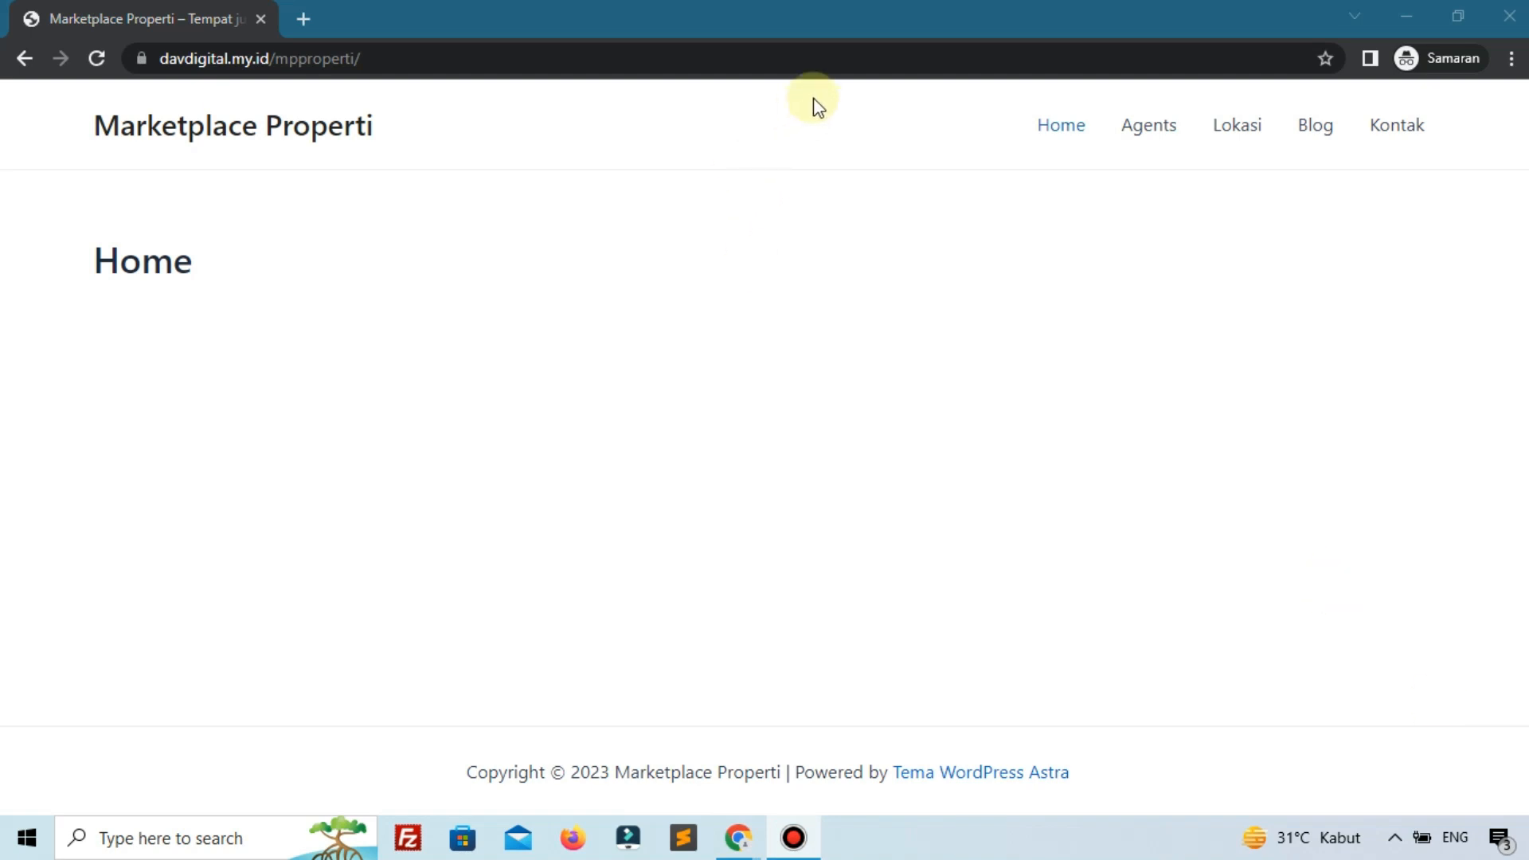
click(922, 63)
click(924, 63)
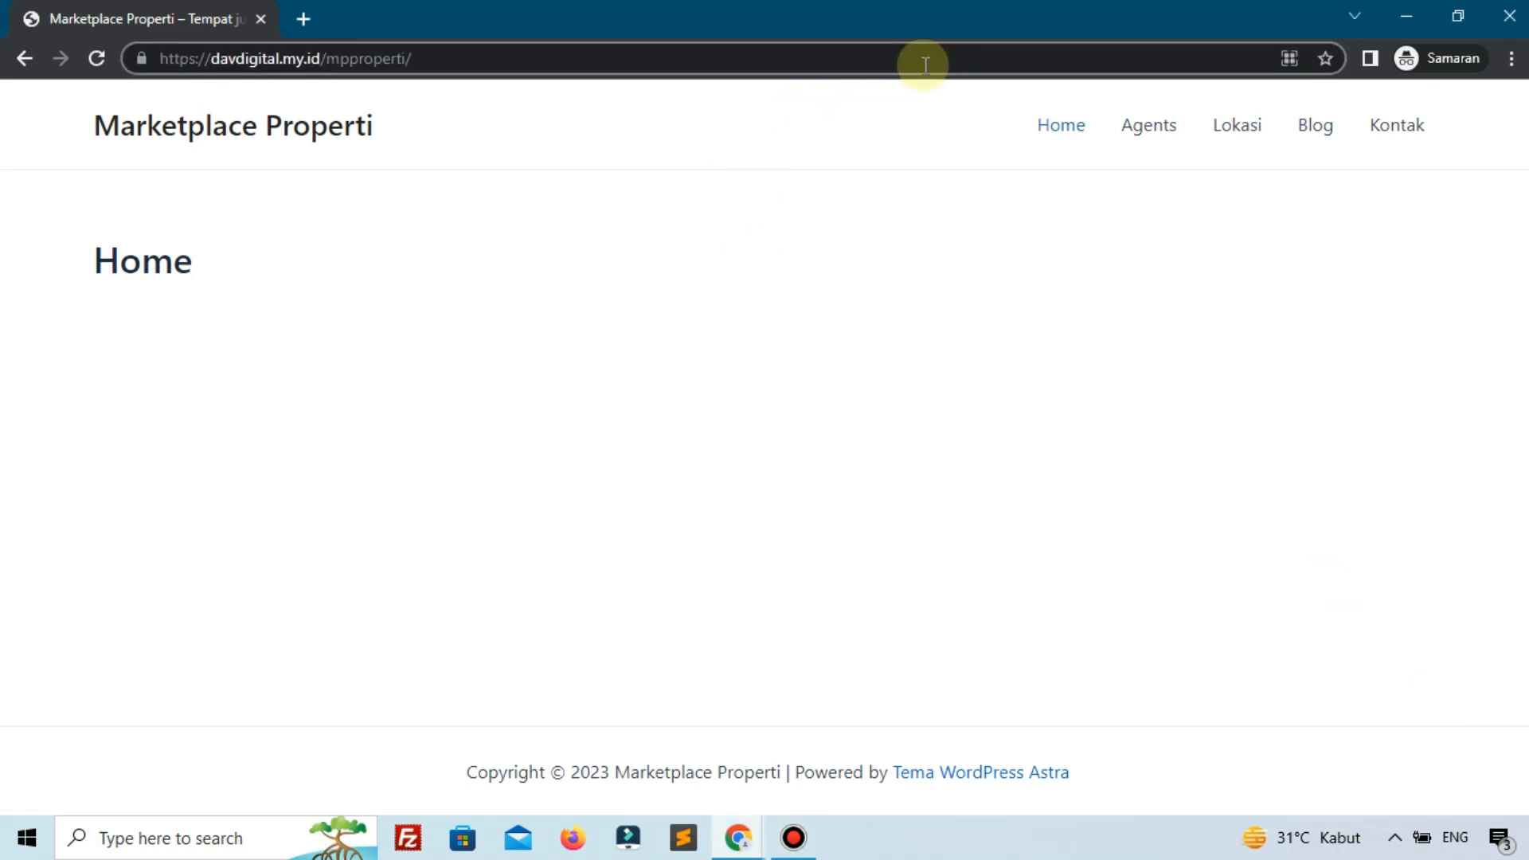
text(login)
key(Return)
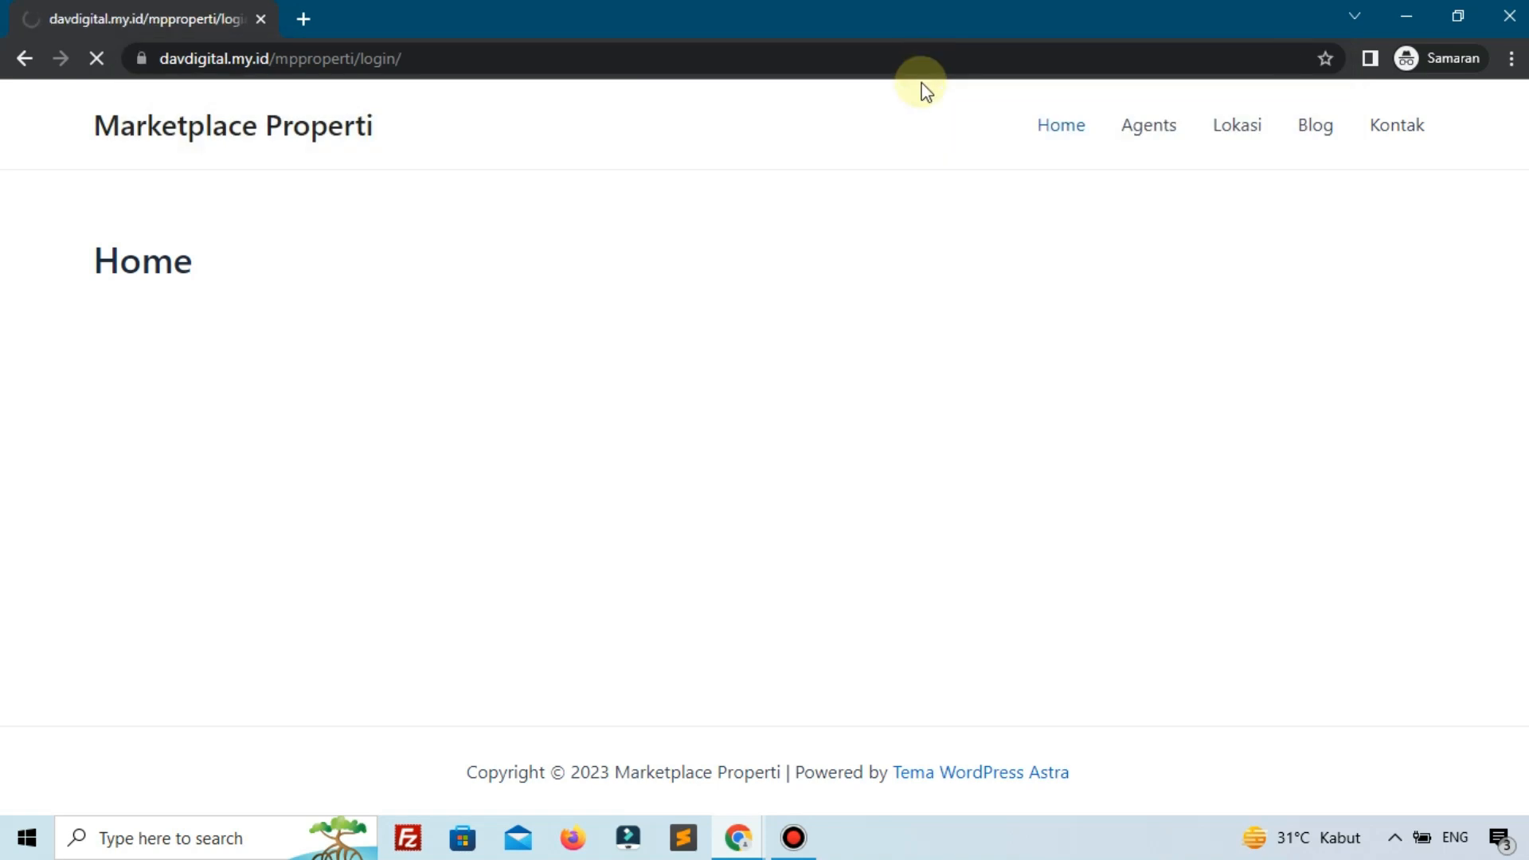
Sign in with the agent's e-mail and password, then open Add New Property.
click(466, 238)
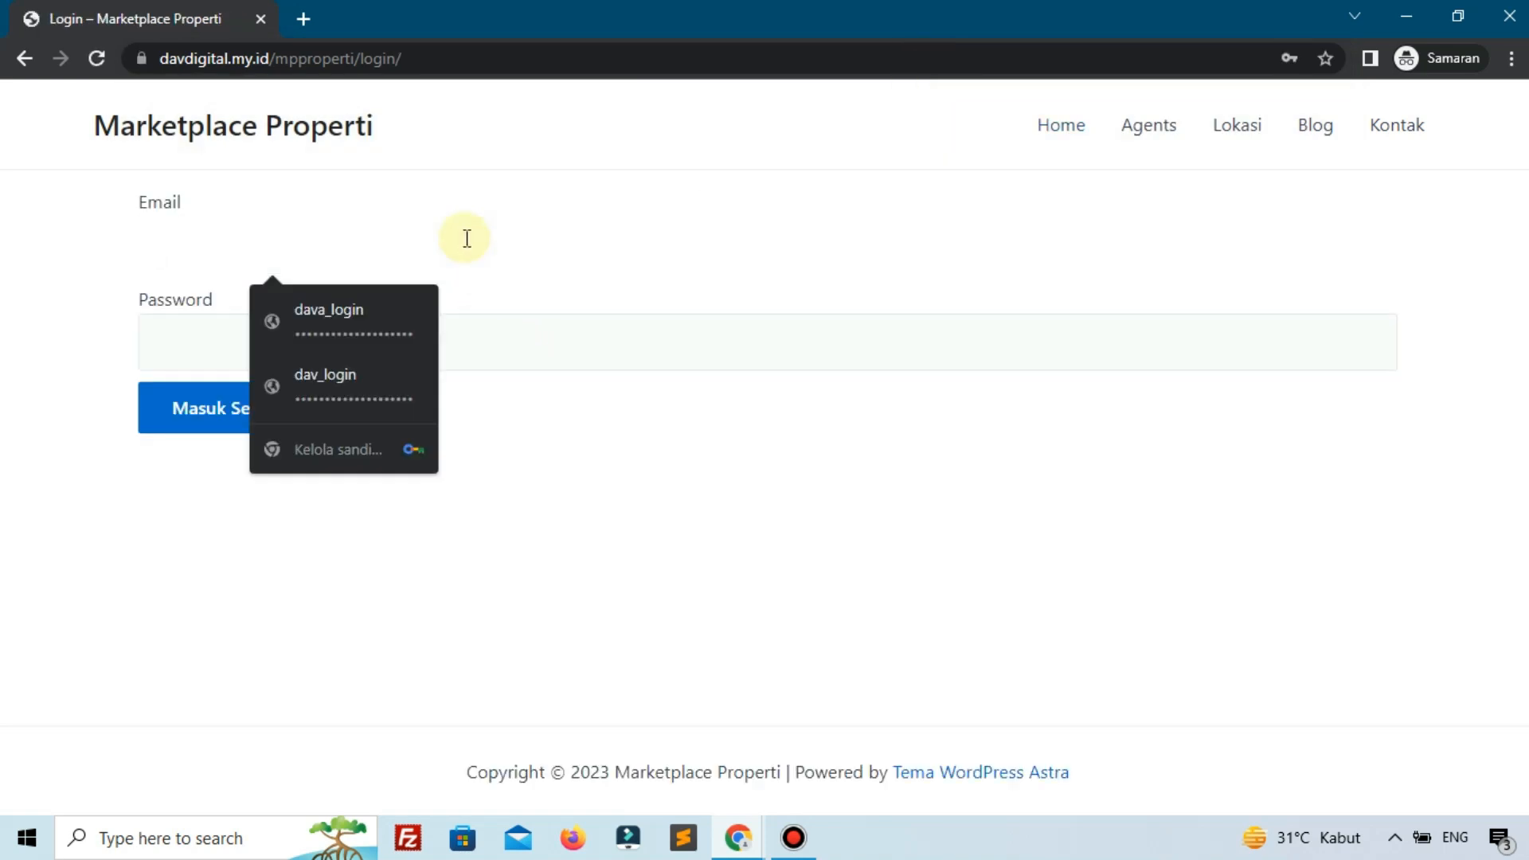
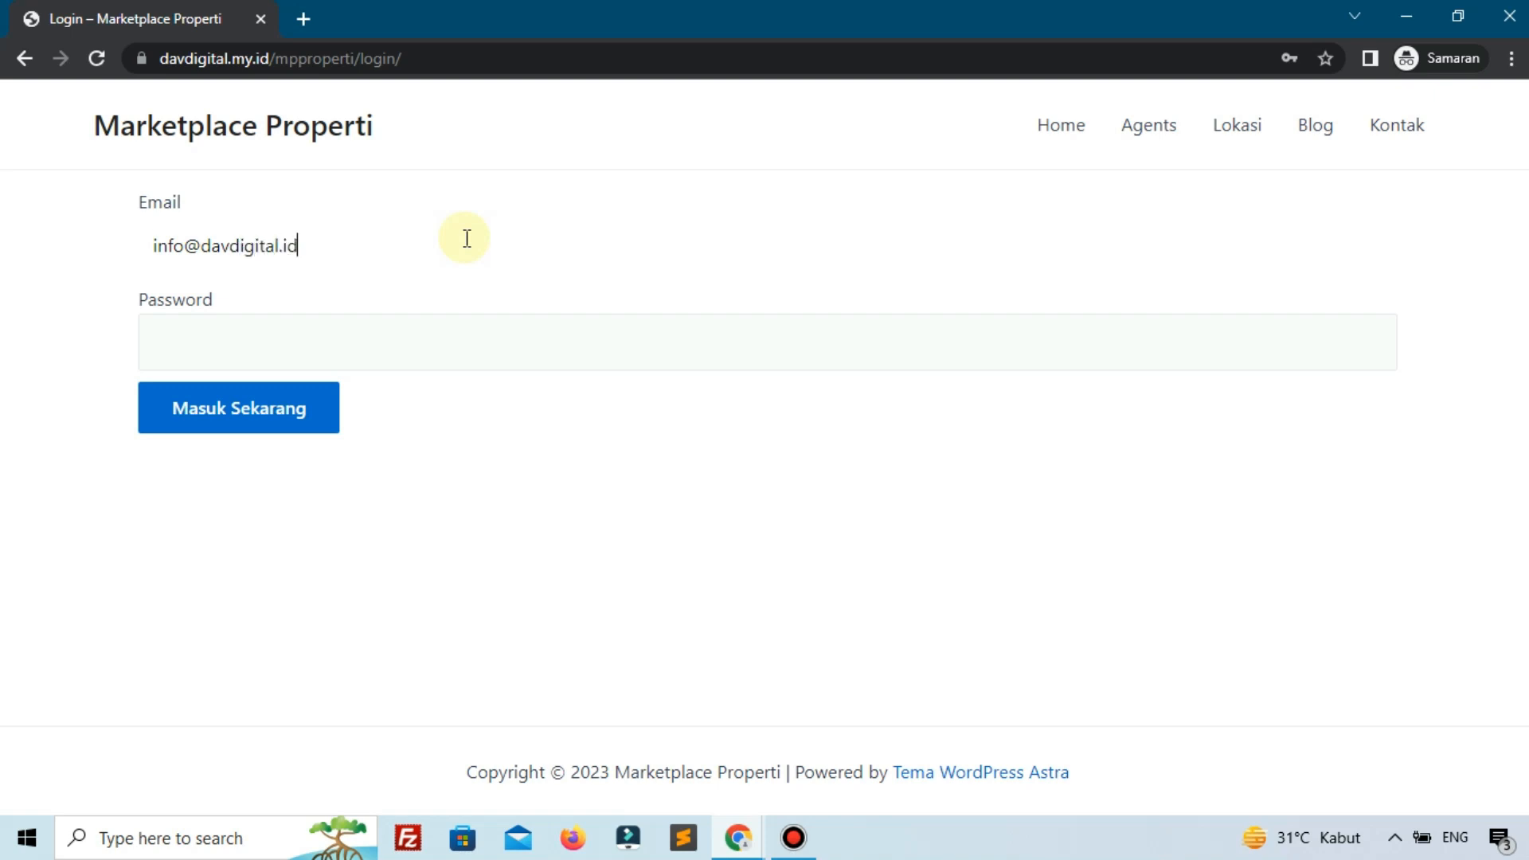
key(ctrl+a)
click(509, 348)
key(ctrl+v)
click(305, 426)
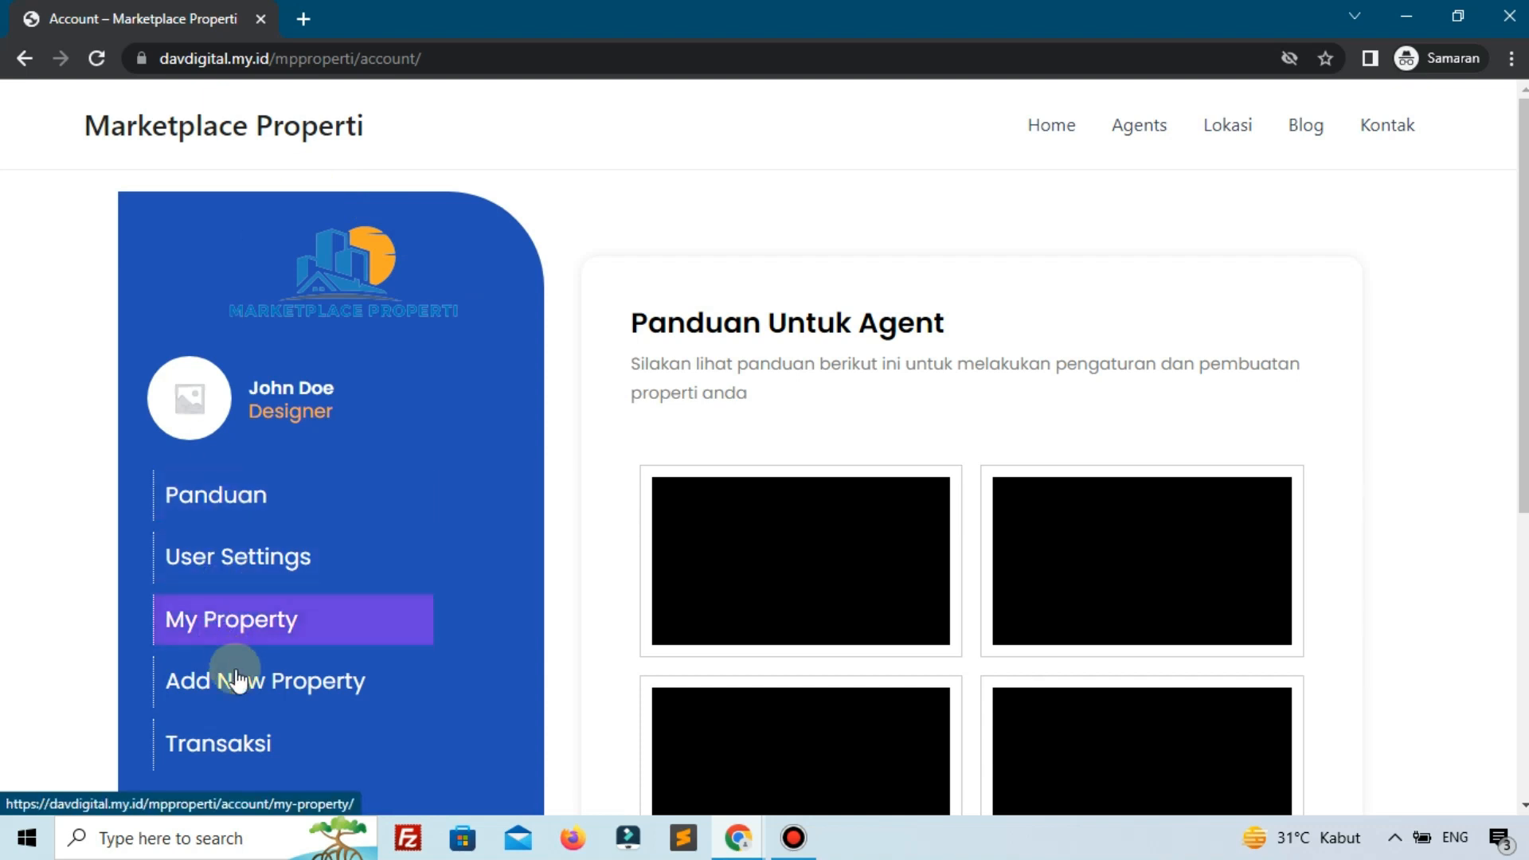
click(242, 687)
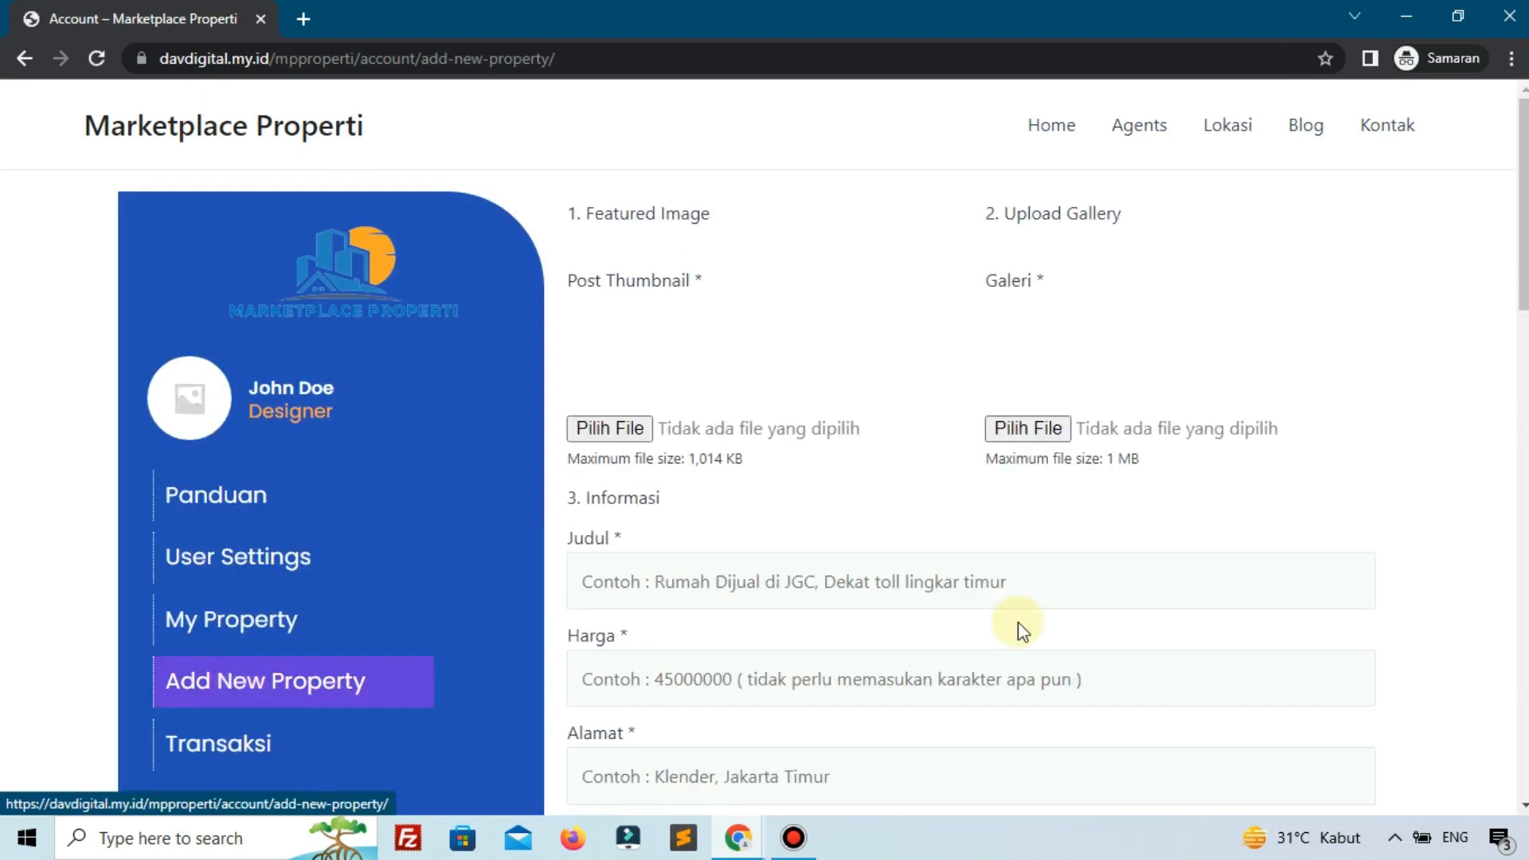
Open Pixabay in a new tab and search for 'home' images.
click(304, 16)
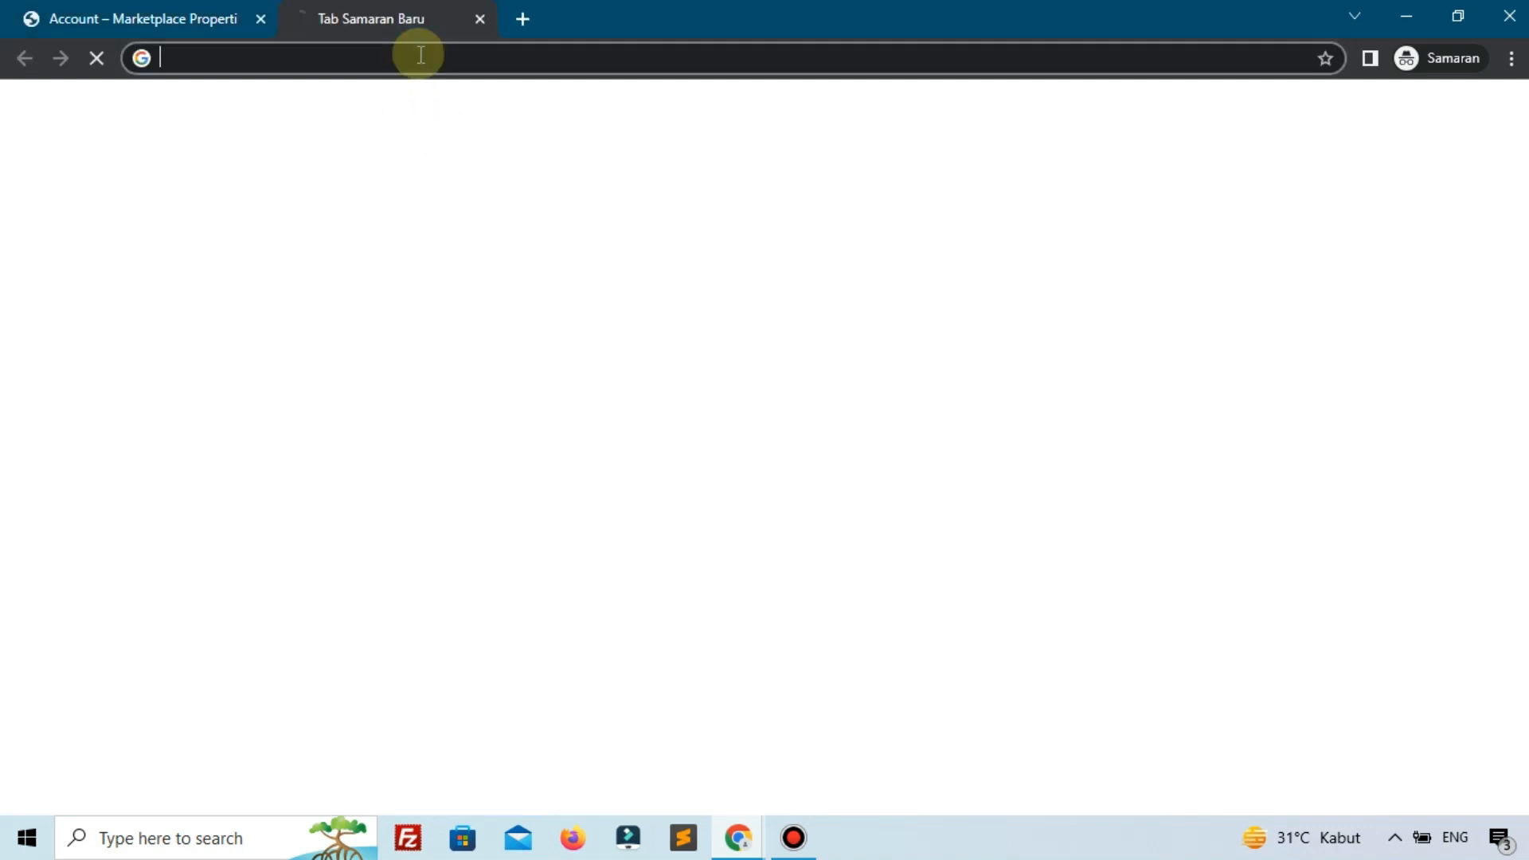
text(pix)
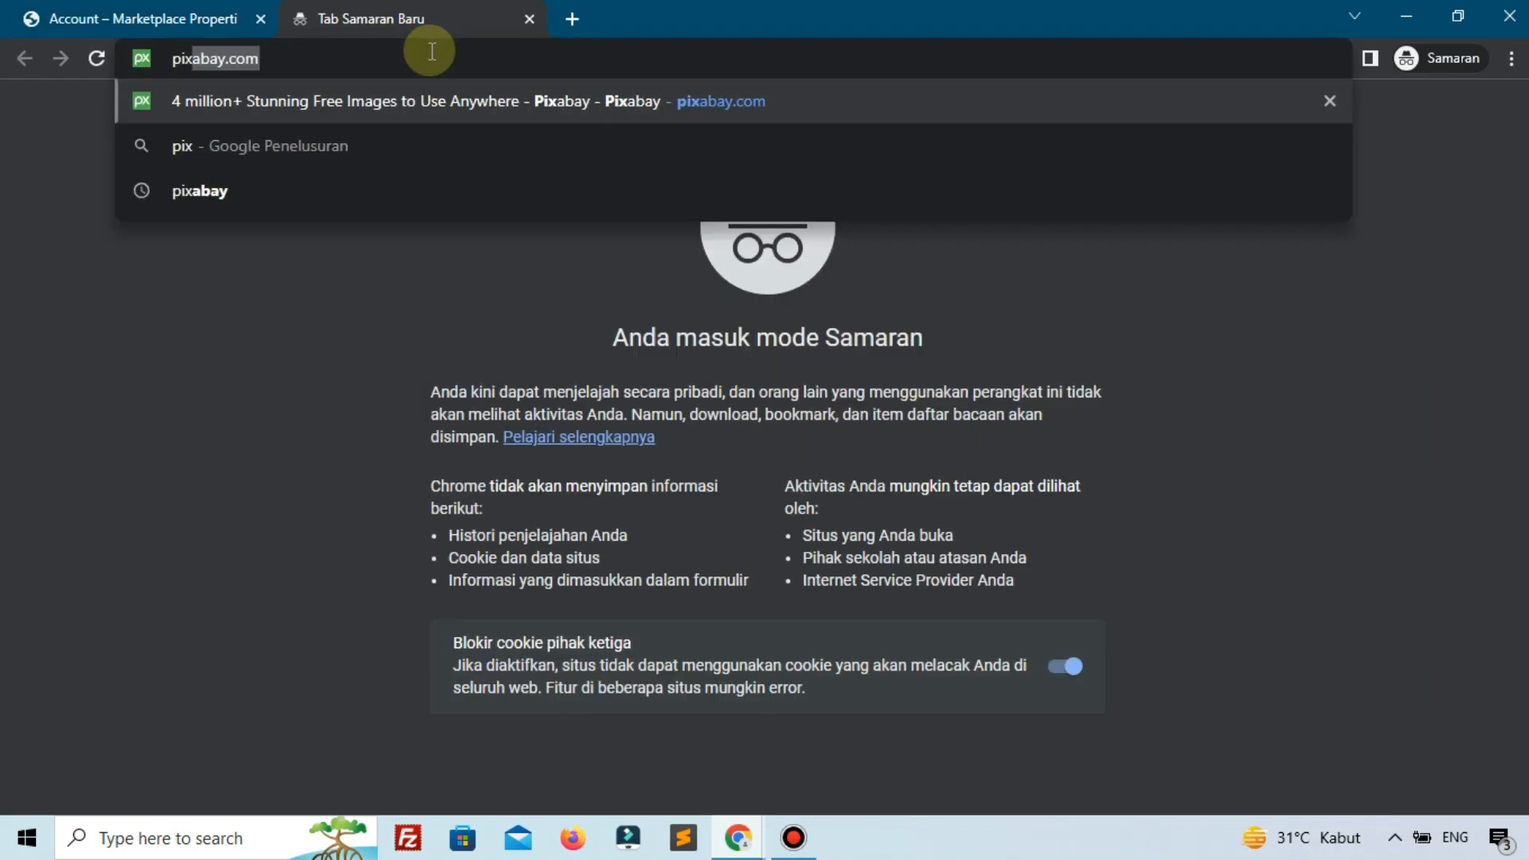
key(Return)
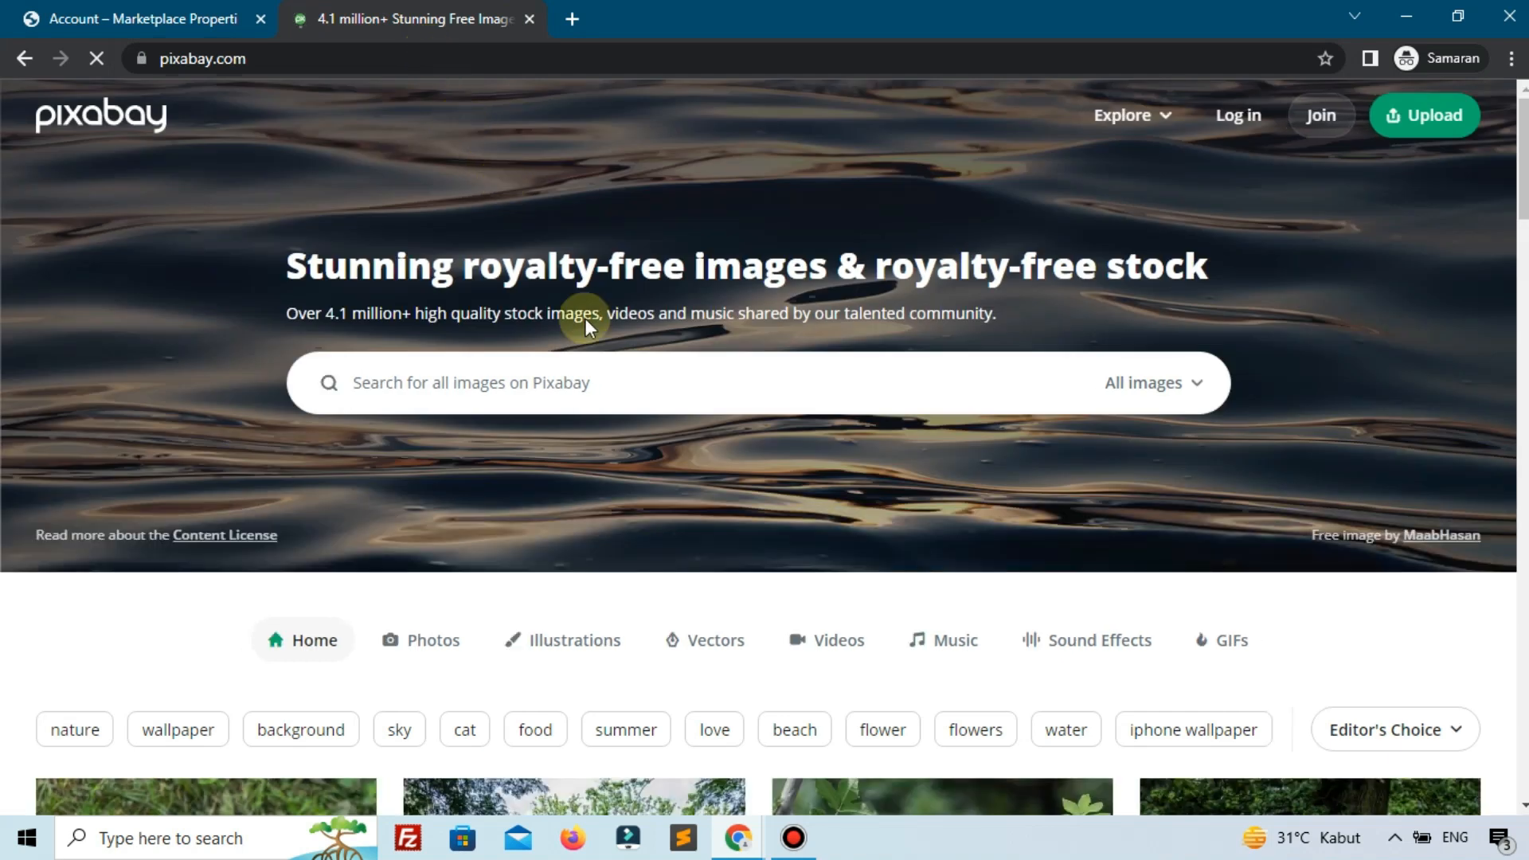
click(705, 383)
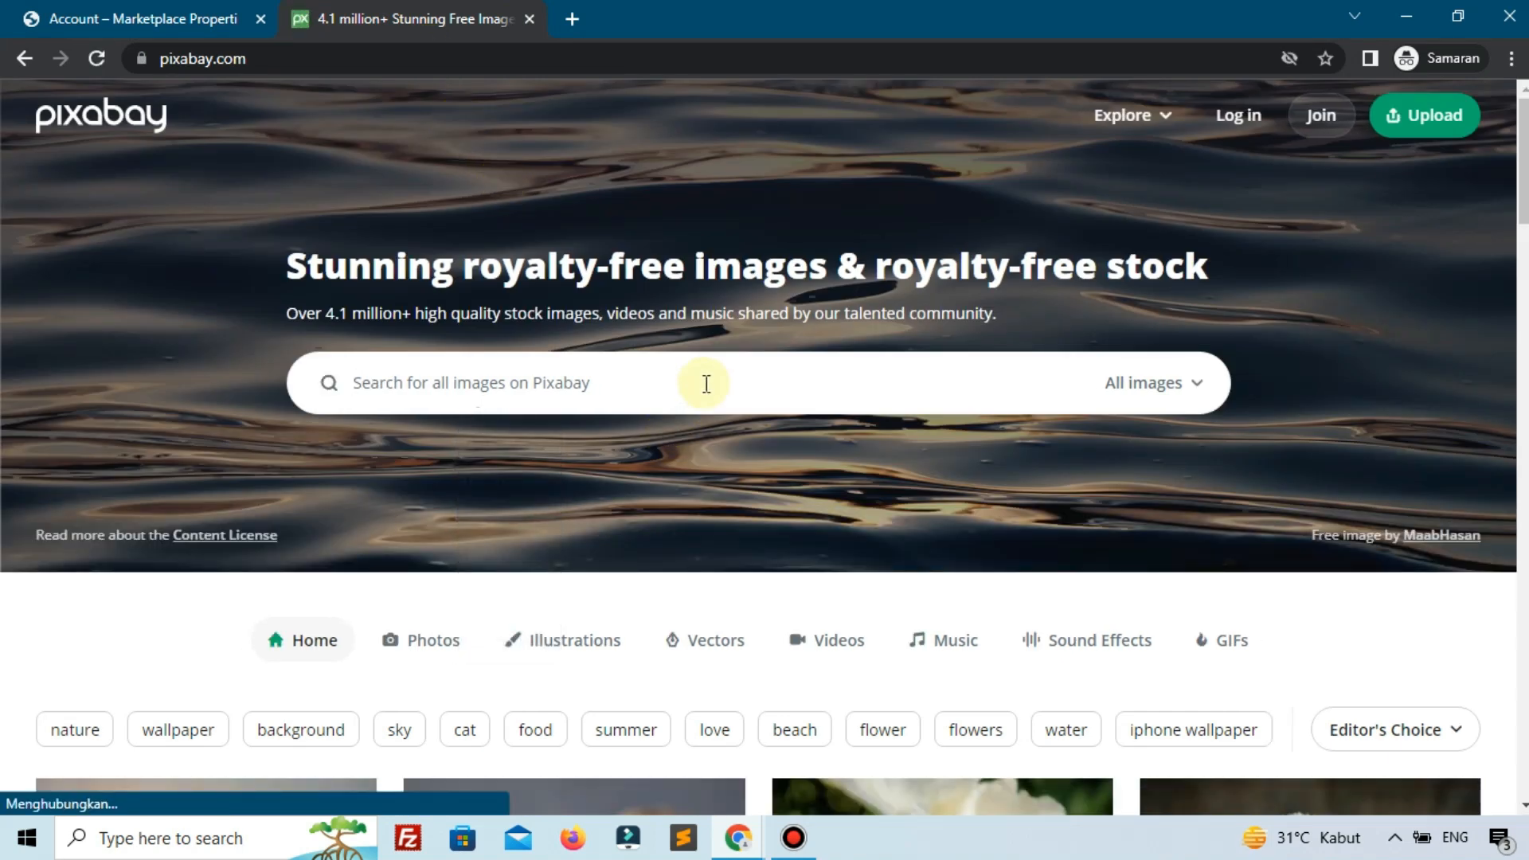
click(706, 383)
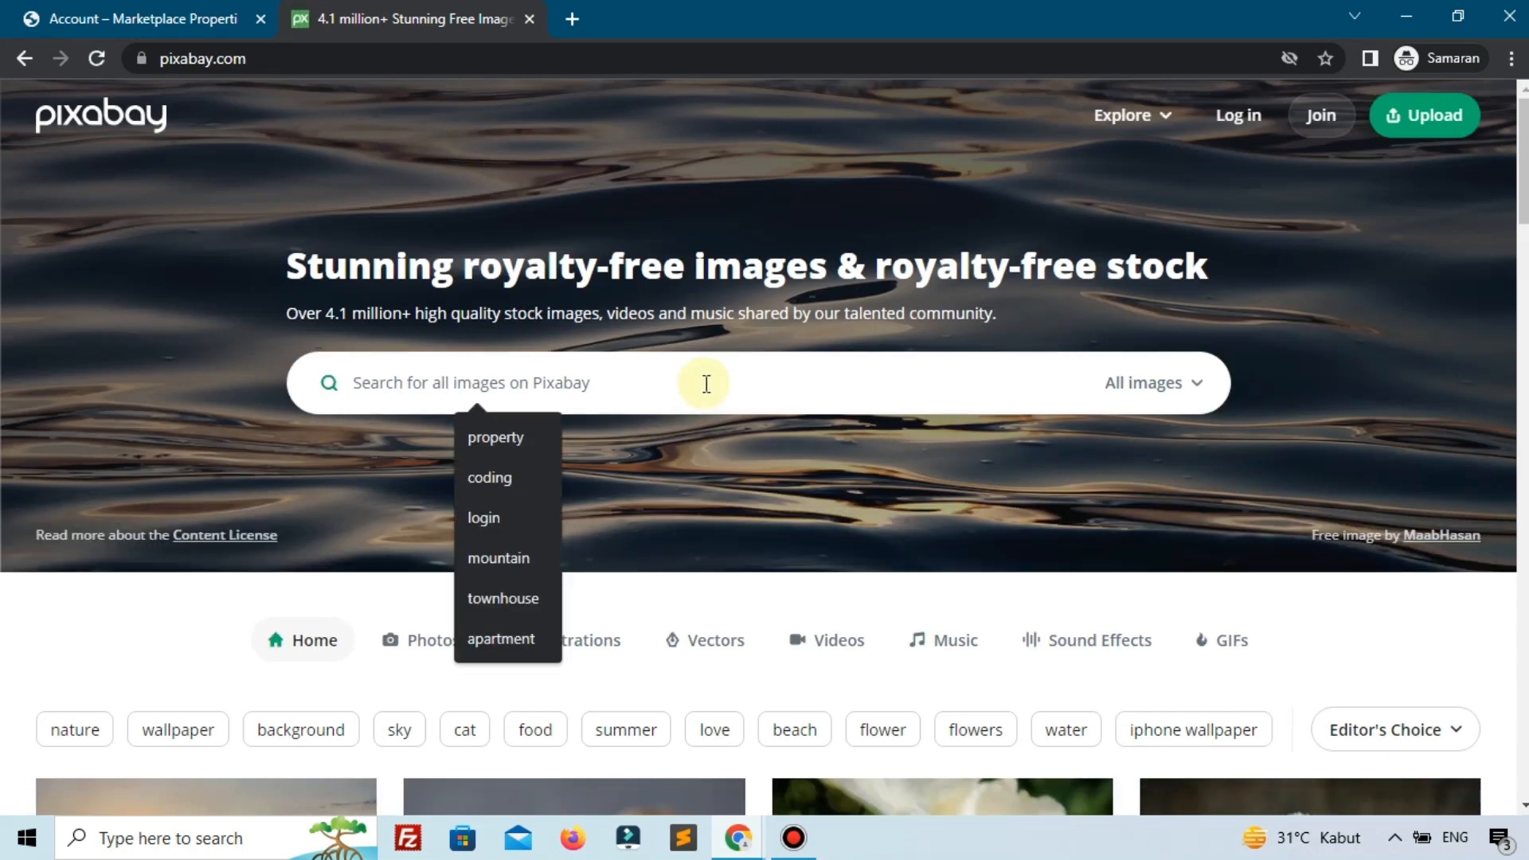
text(home)
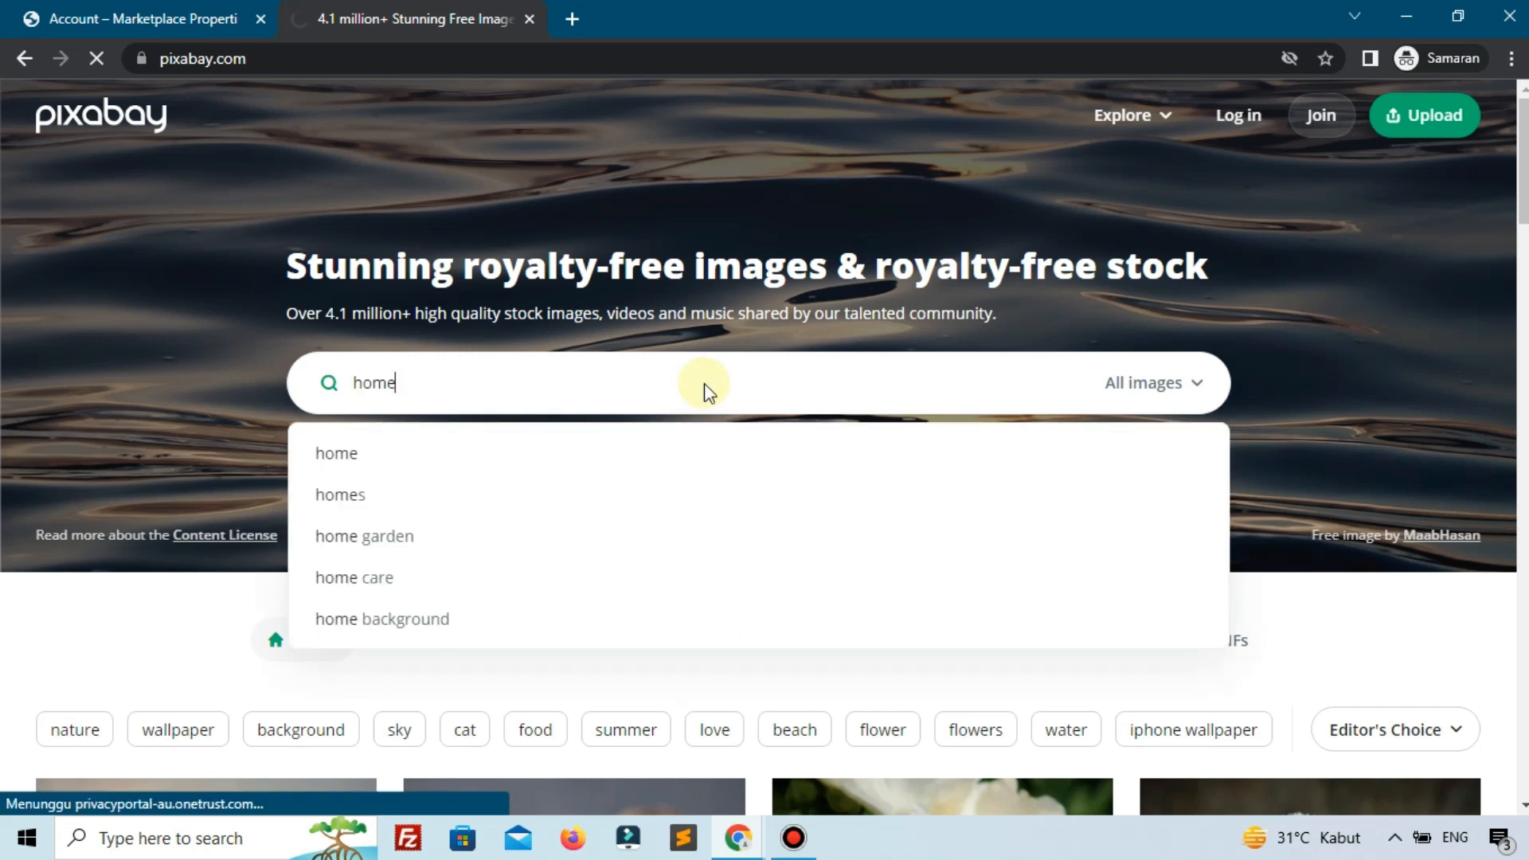
key(Return)
scroll(744, 467, down, 10)
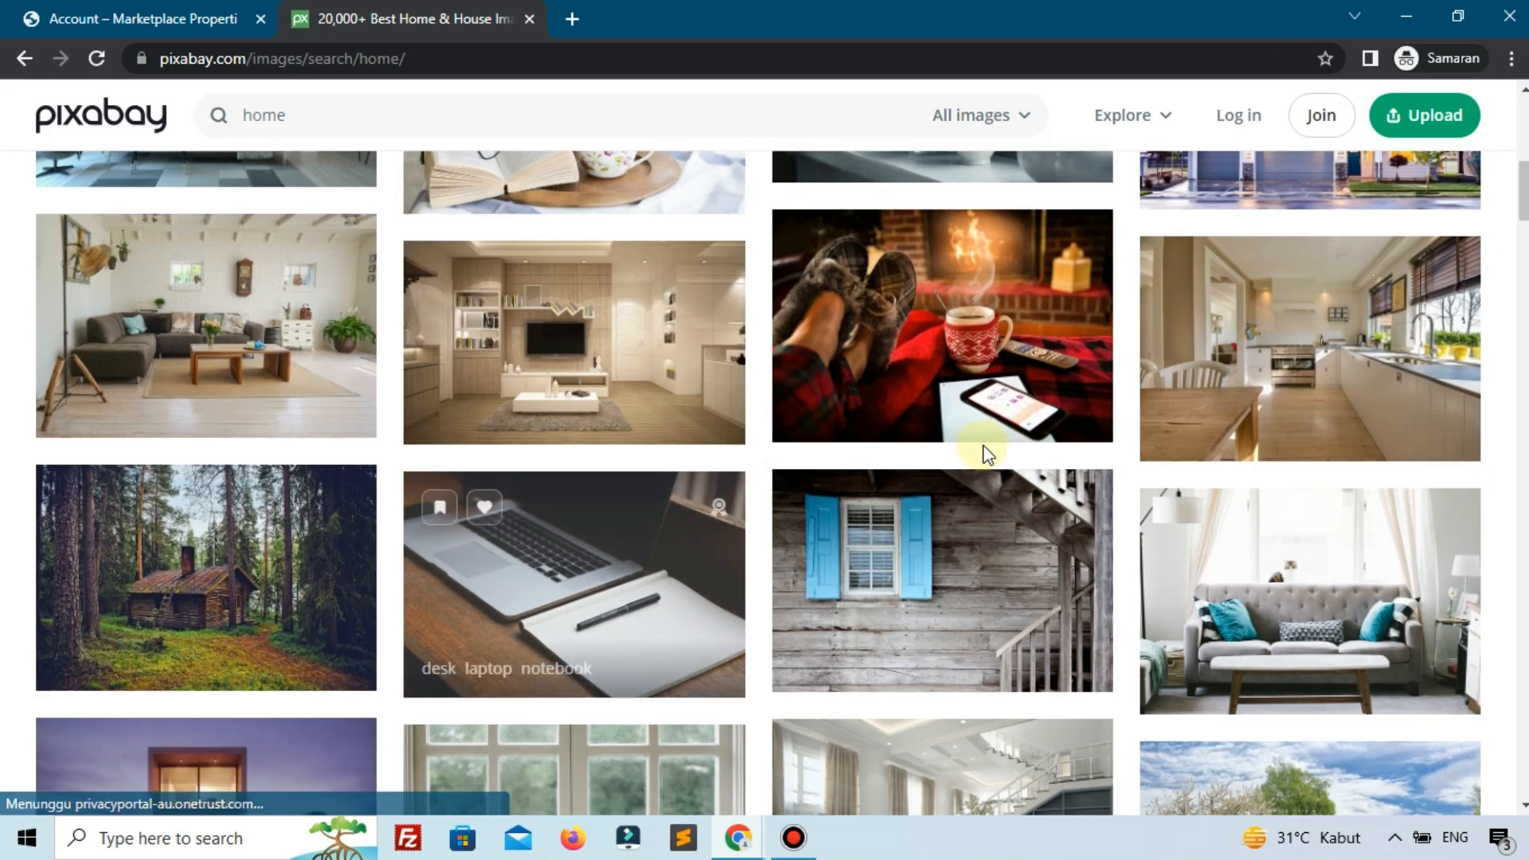
scroll(987, 454, up, 3)
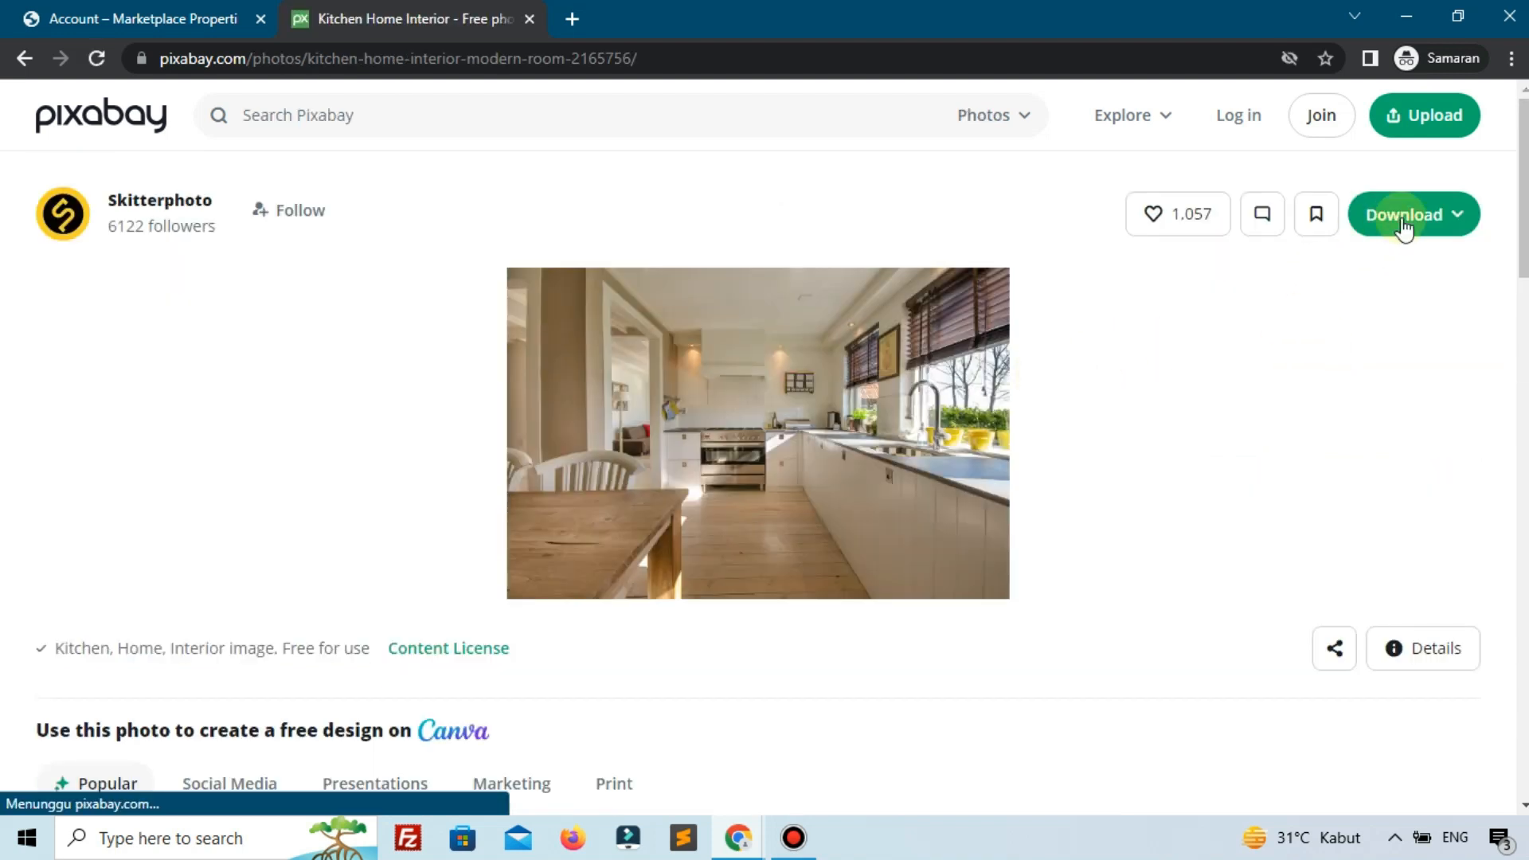
Download the Kitchen Home Interior photo at 1920×1271.
click(1404, 227)
click(1141, 380)
click(1199, 499)
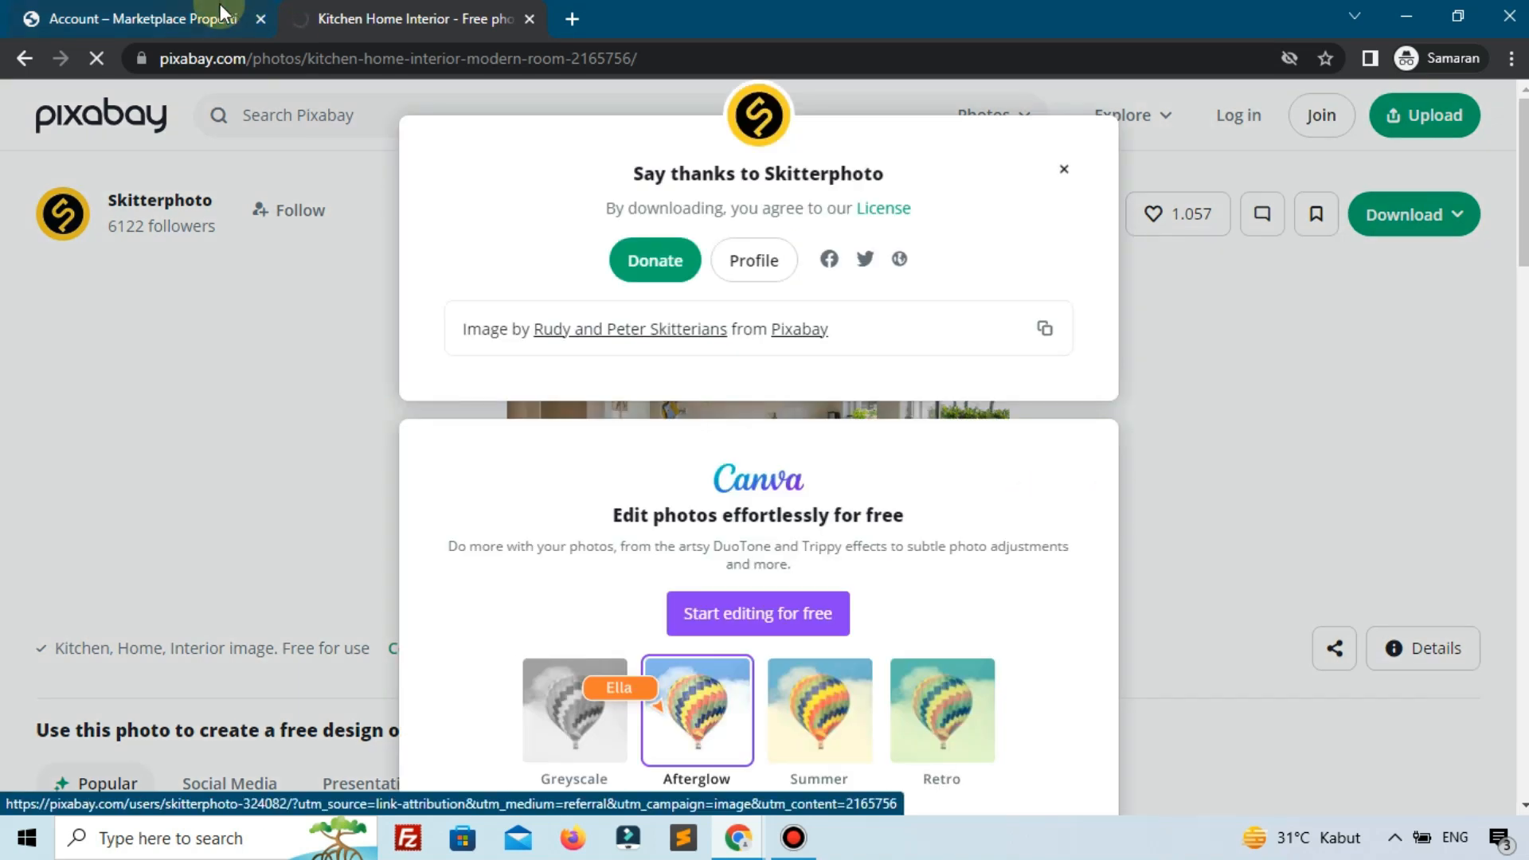
Attach the kitchen photo as both the featured image and the gallery image.
click(226, 13)
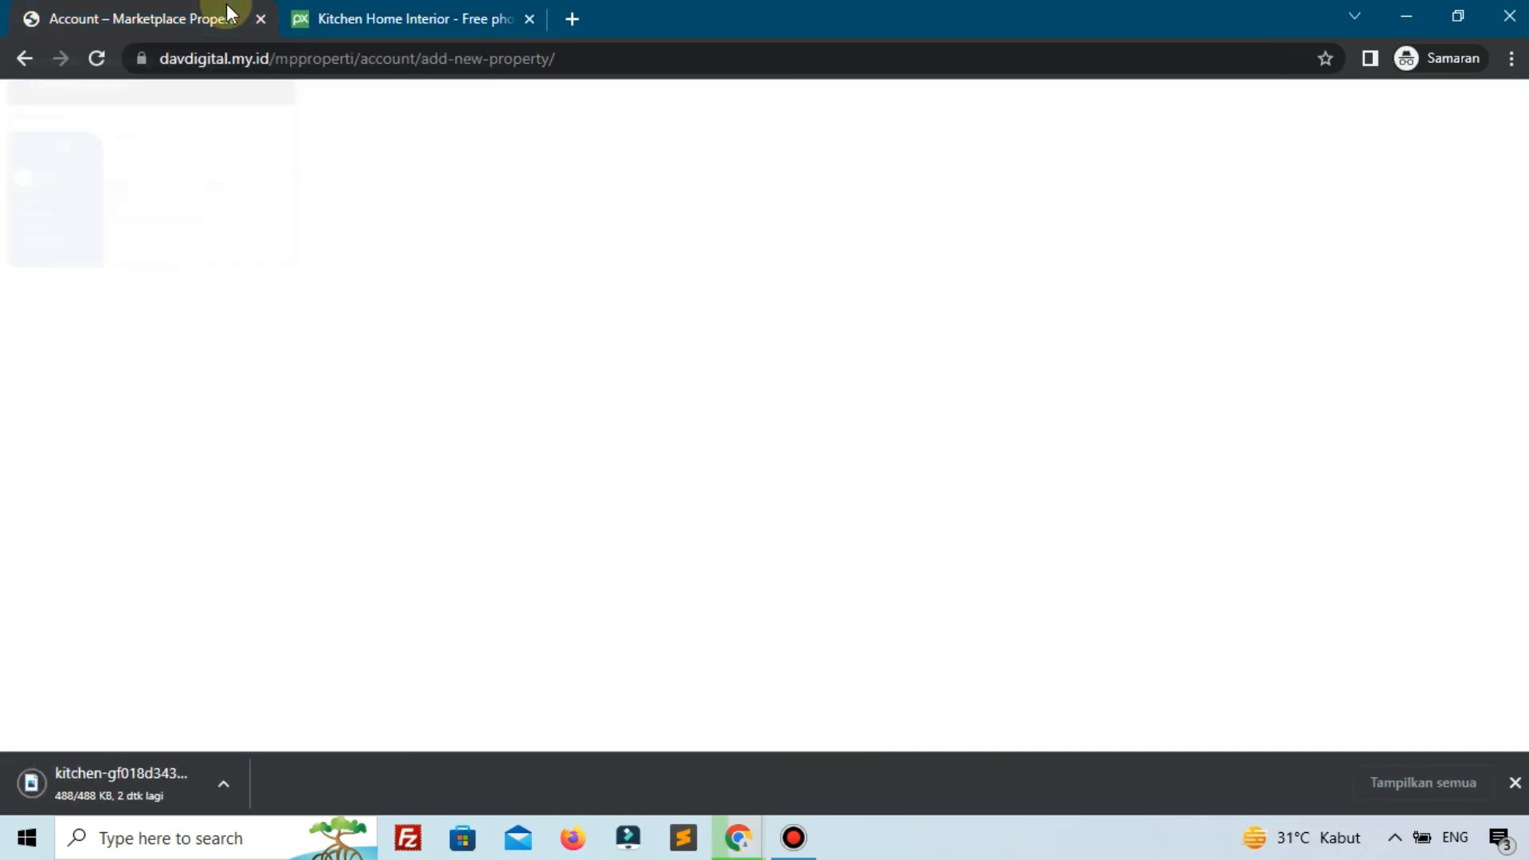
click(529, 18)
drag(96, 774, 635, 427)
drag(155, 784, 1045, 424)
scroll(1027, 438, down, 3)
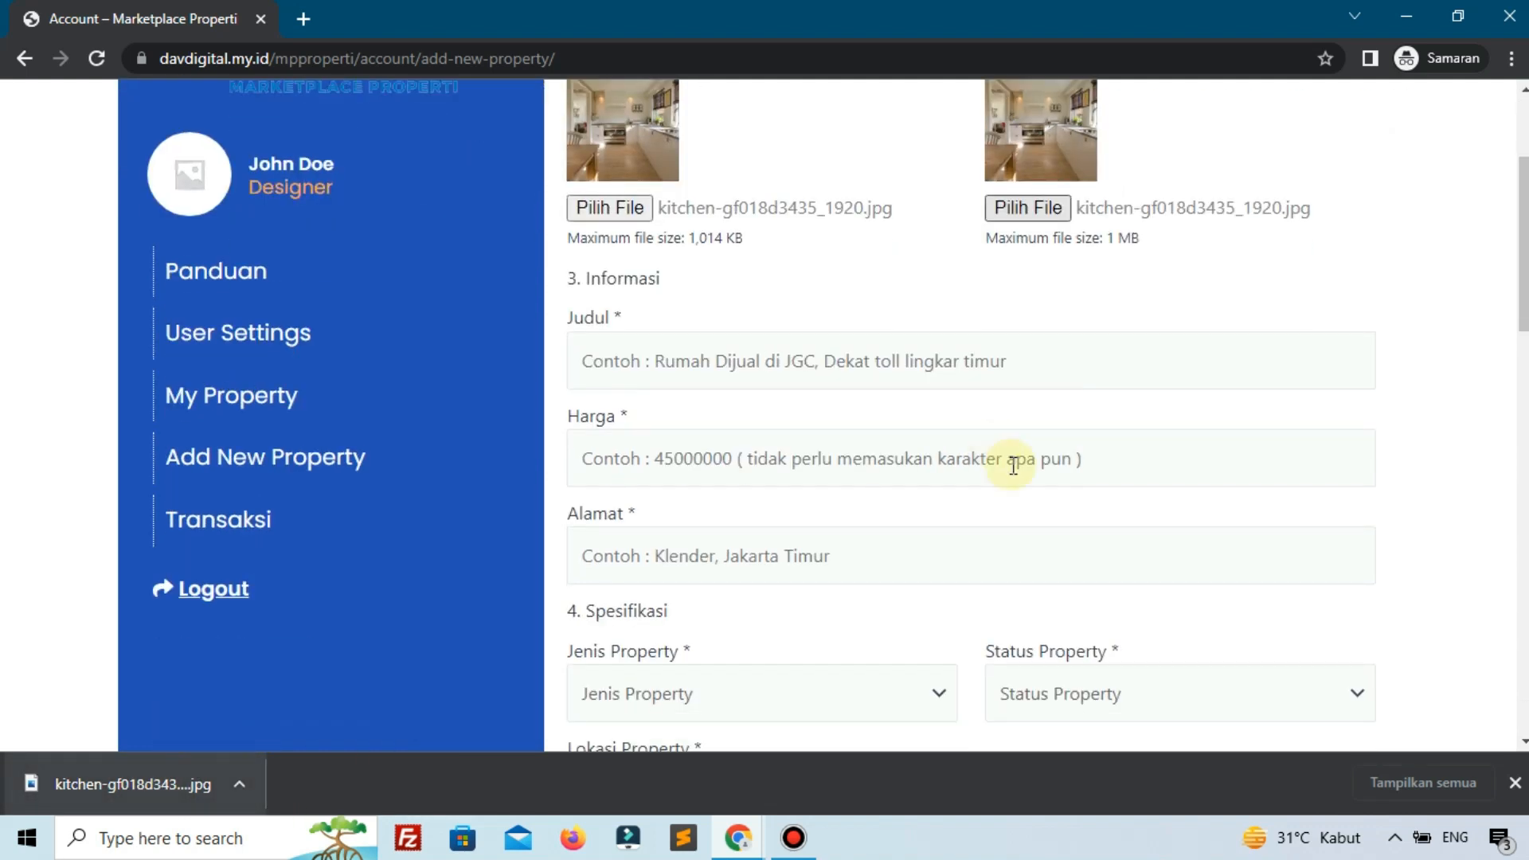
click(699, 343)
text(Rumah minimalis)
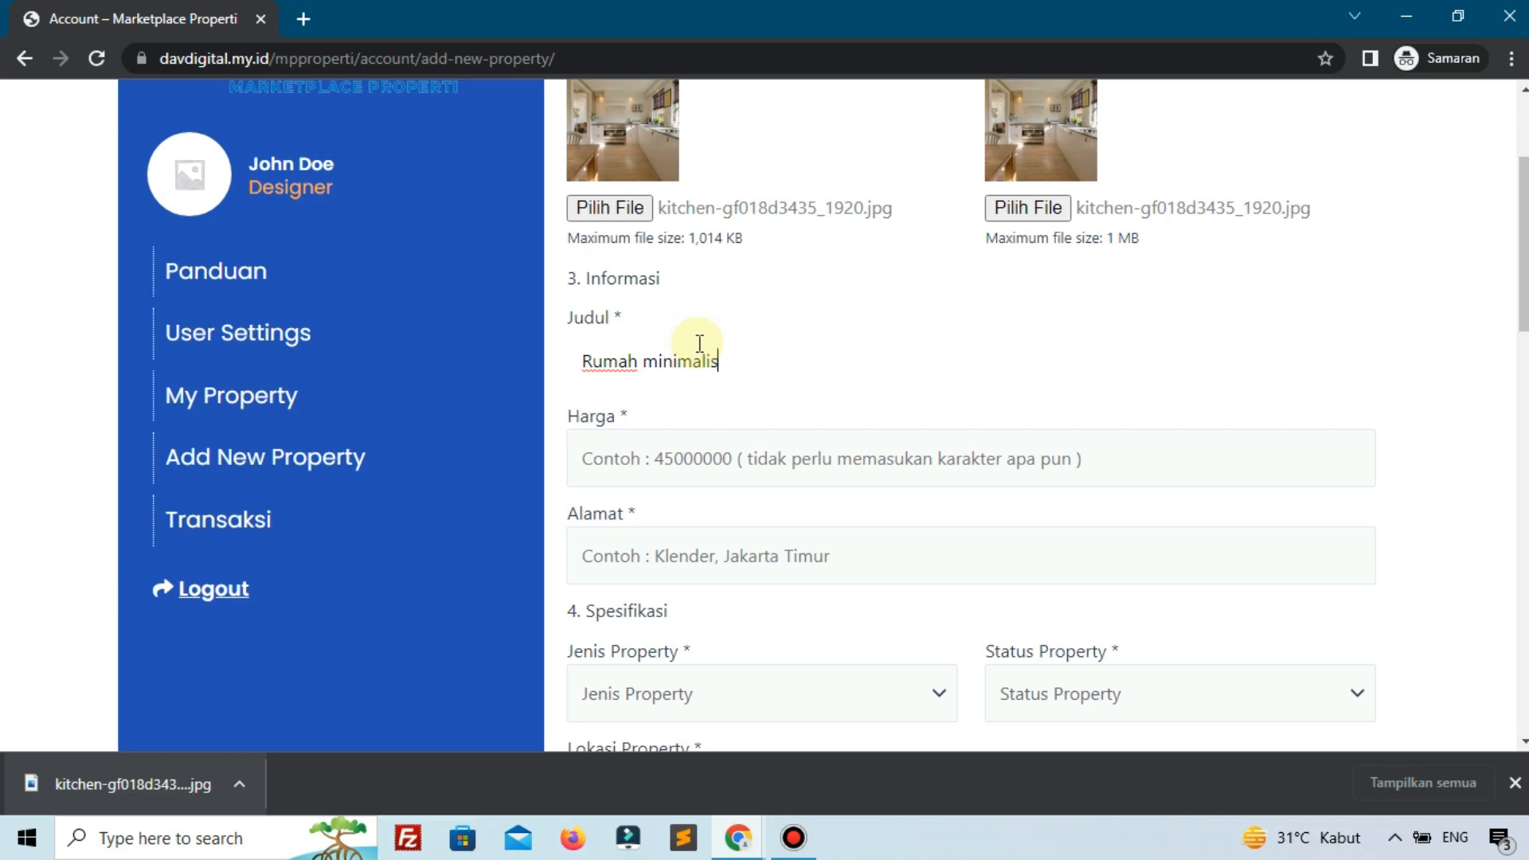
click(715, 459)
text(53)
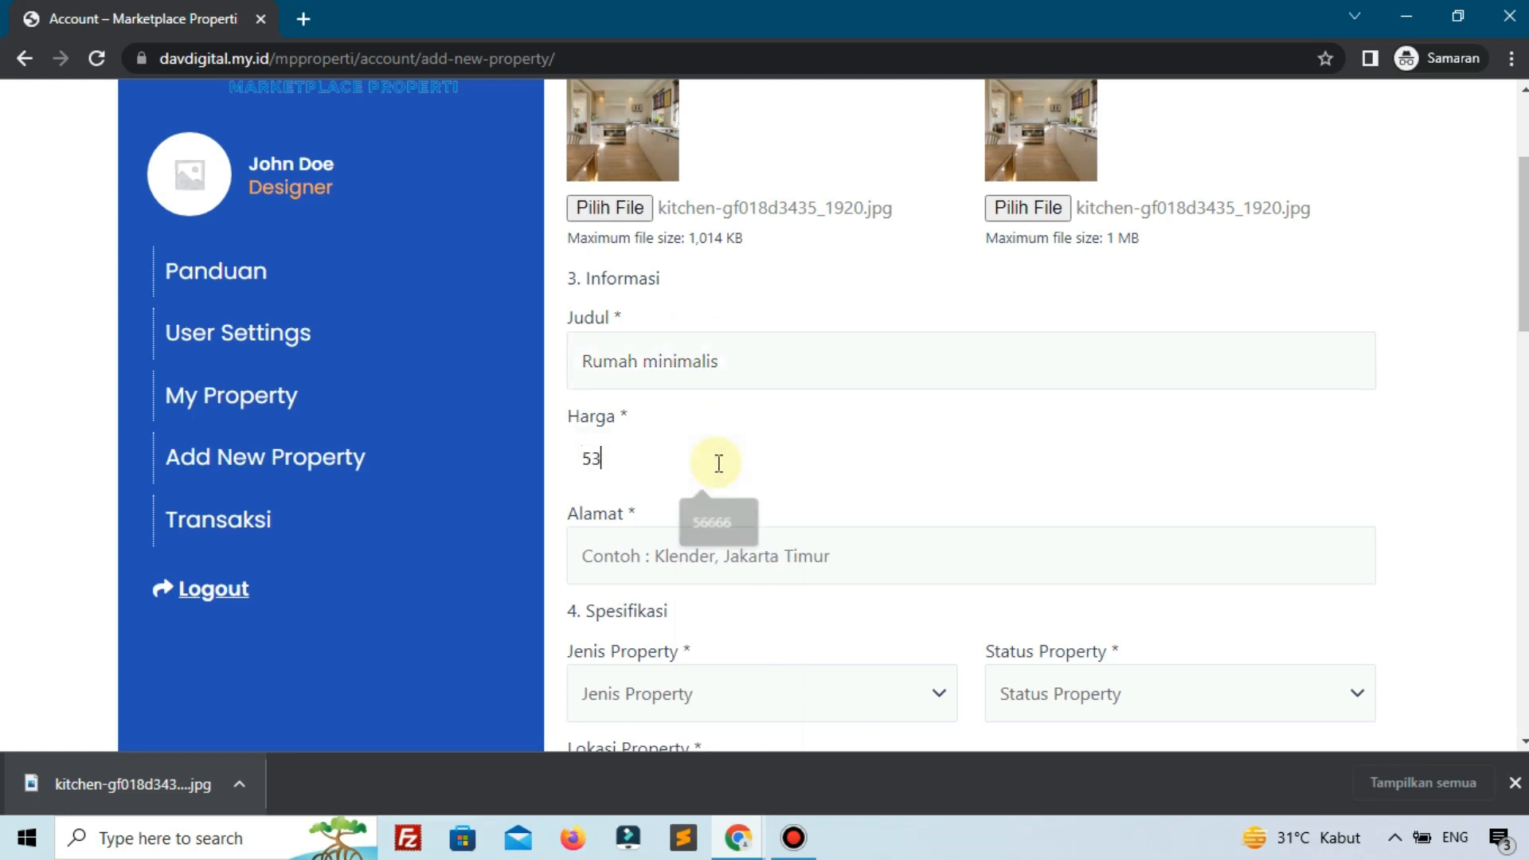
text(34333)
click(868, 557)
click(780, 373)
Check the Jenis and Status Property dropdowns, find them empty, and return to the admin window.
scroll(1012, 550, down, 3)
click(676, 473)
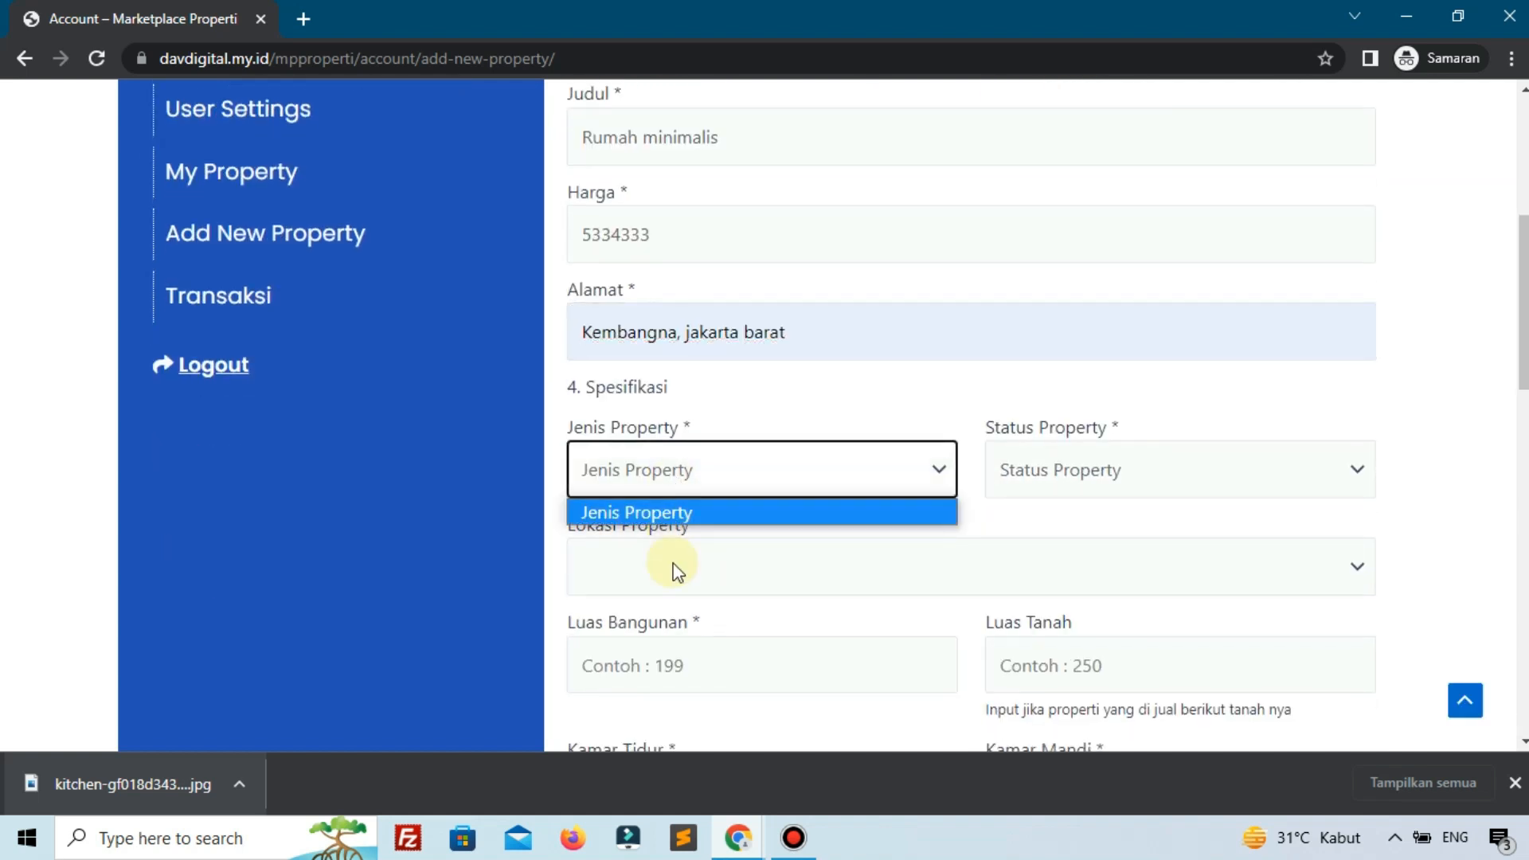
click(872, 535)
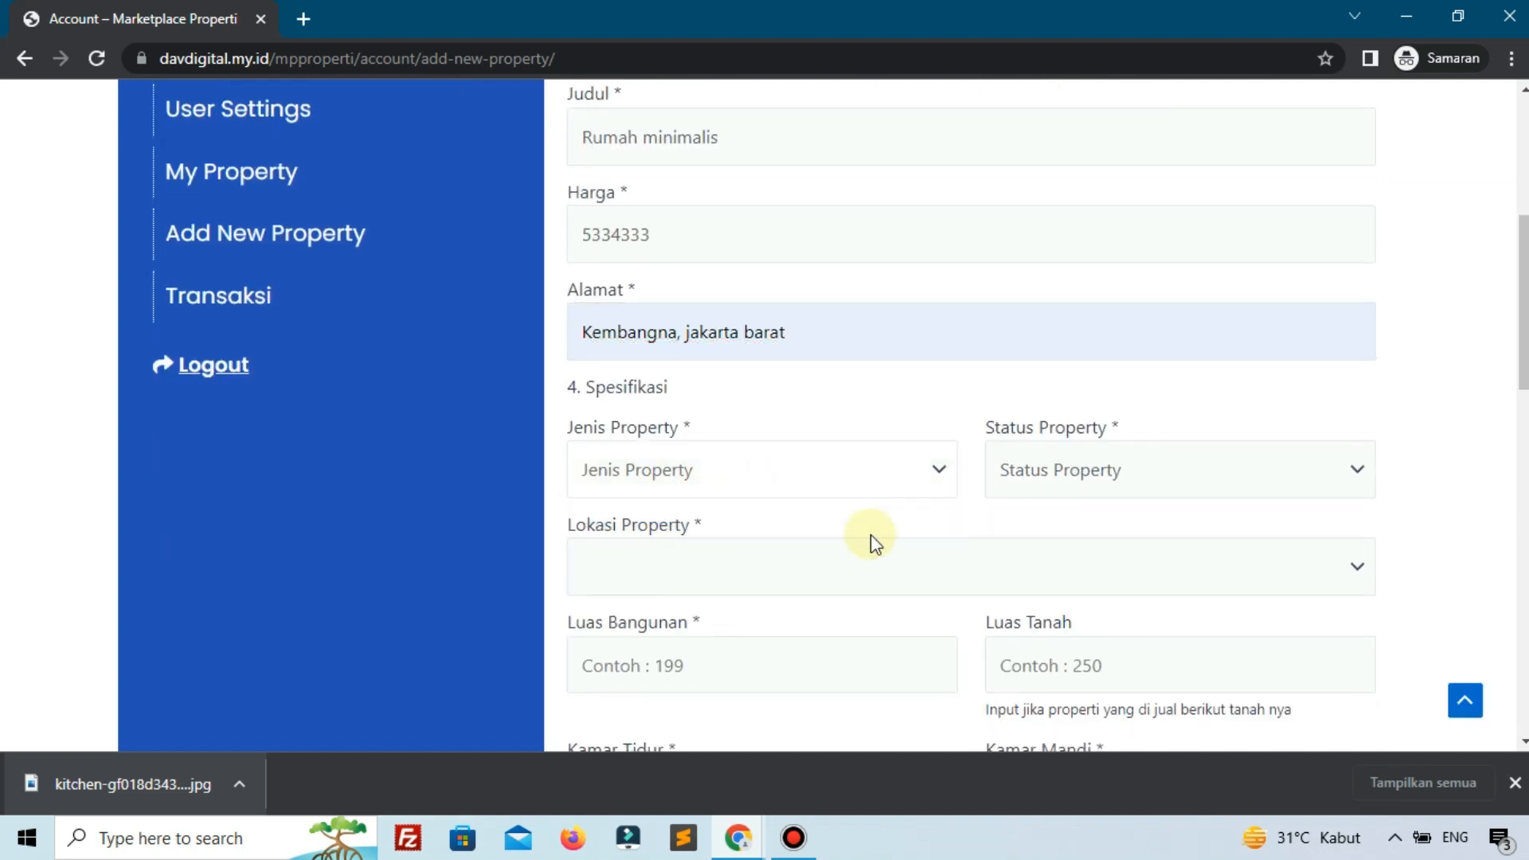
click(1056, 468)
click(702, 459)
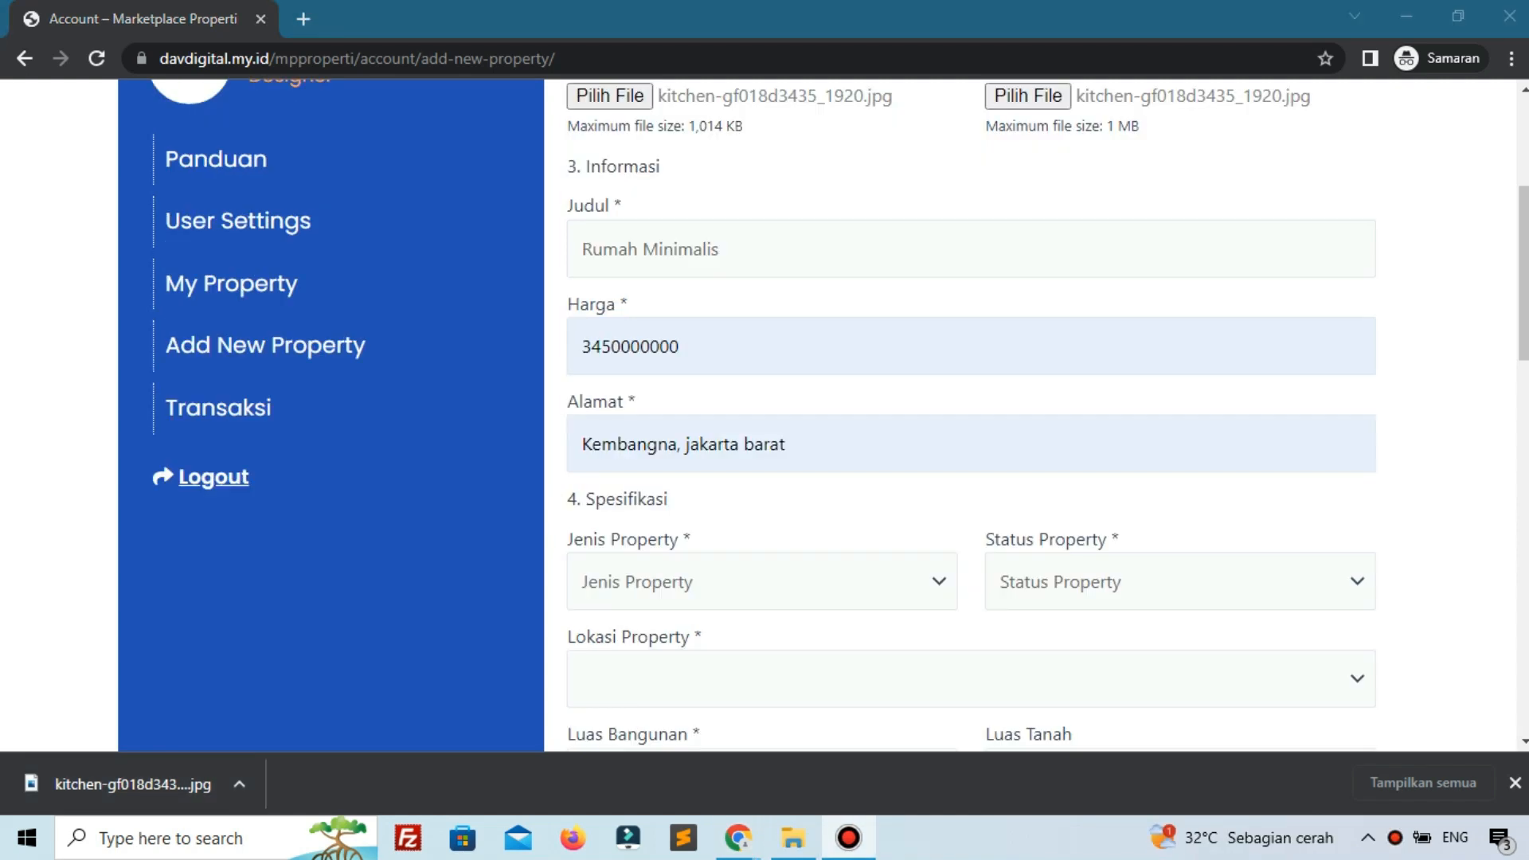
click(671, 579)
click(670, 580)
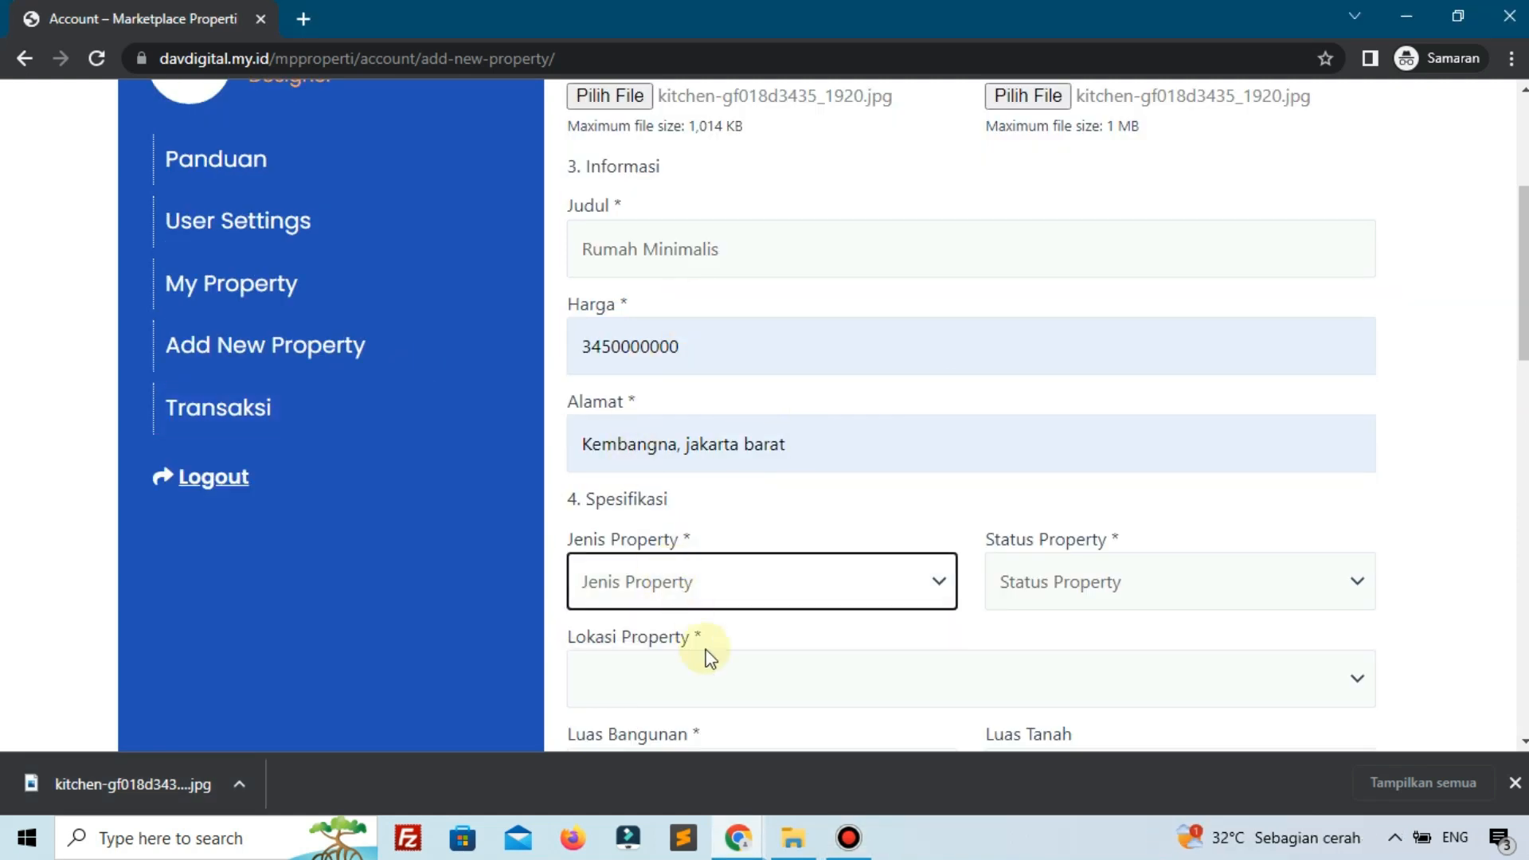
click(738, 836)
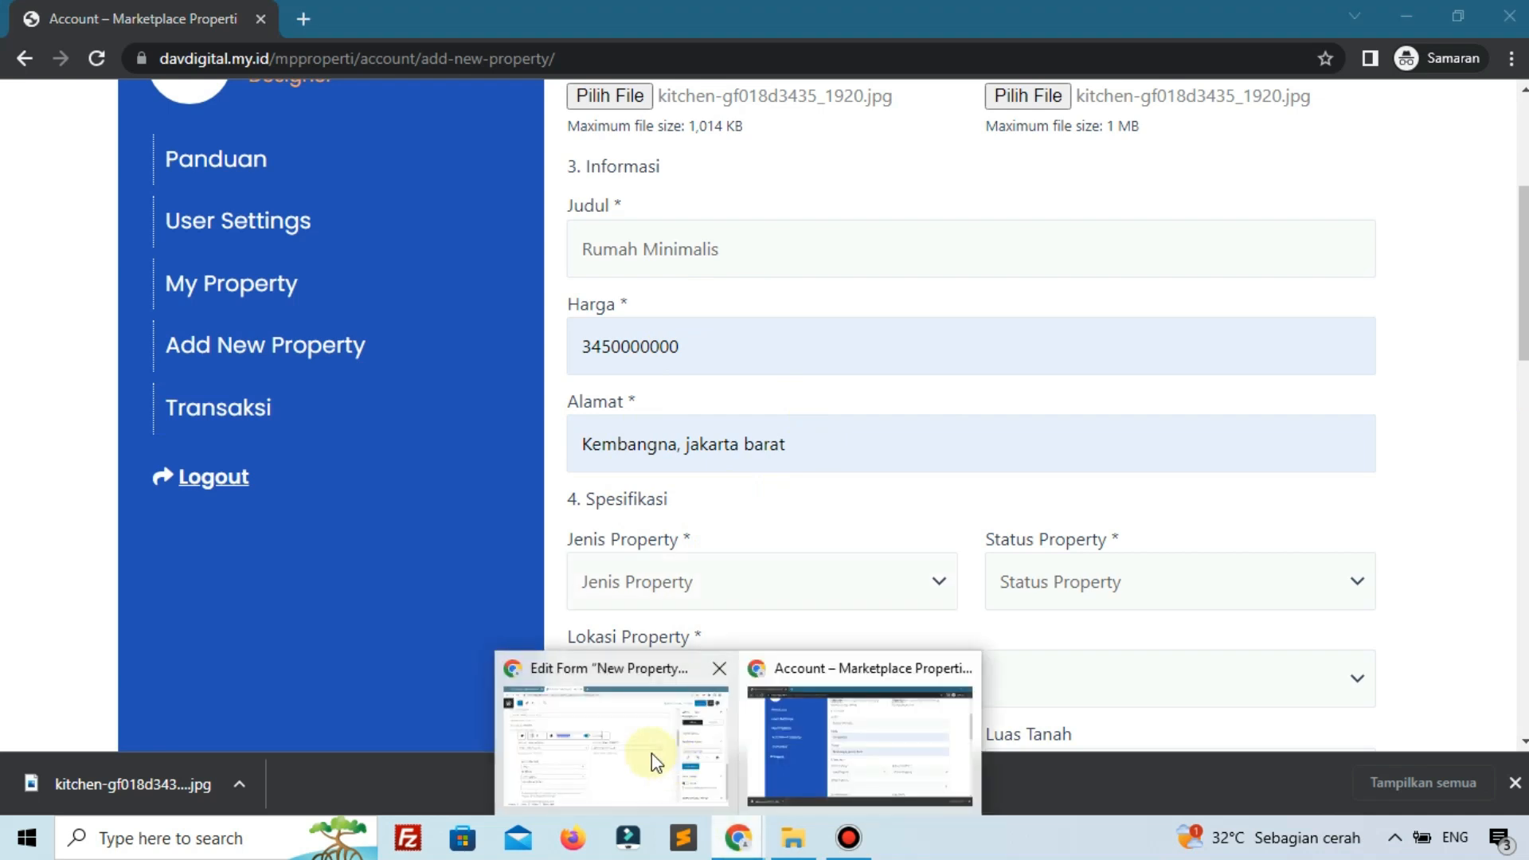
click(652, 753)
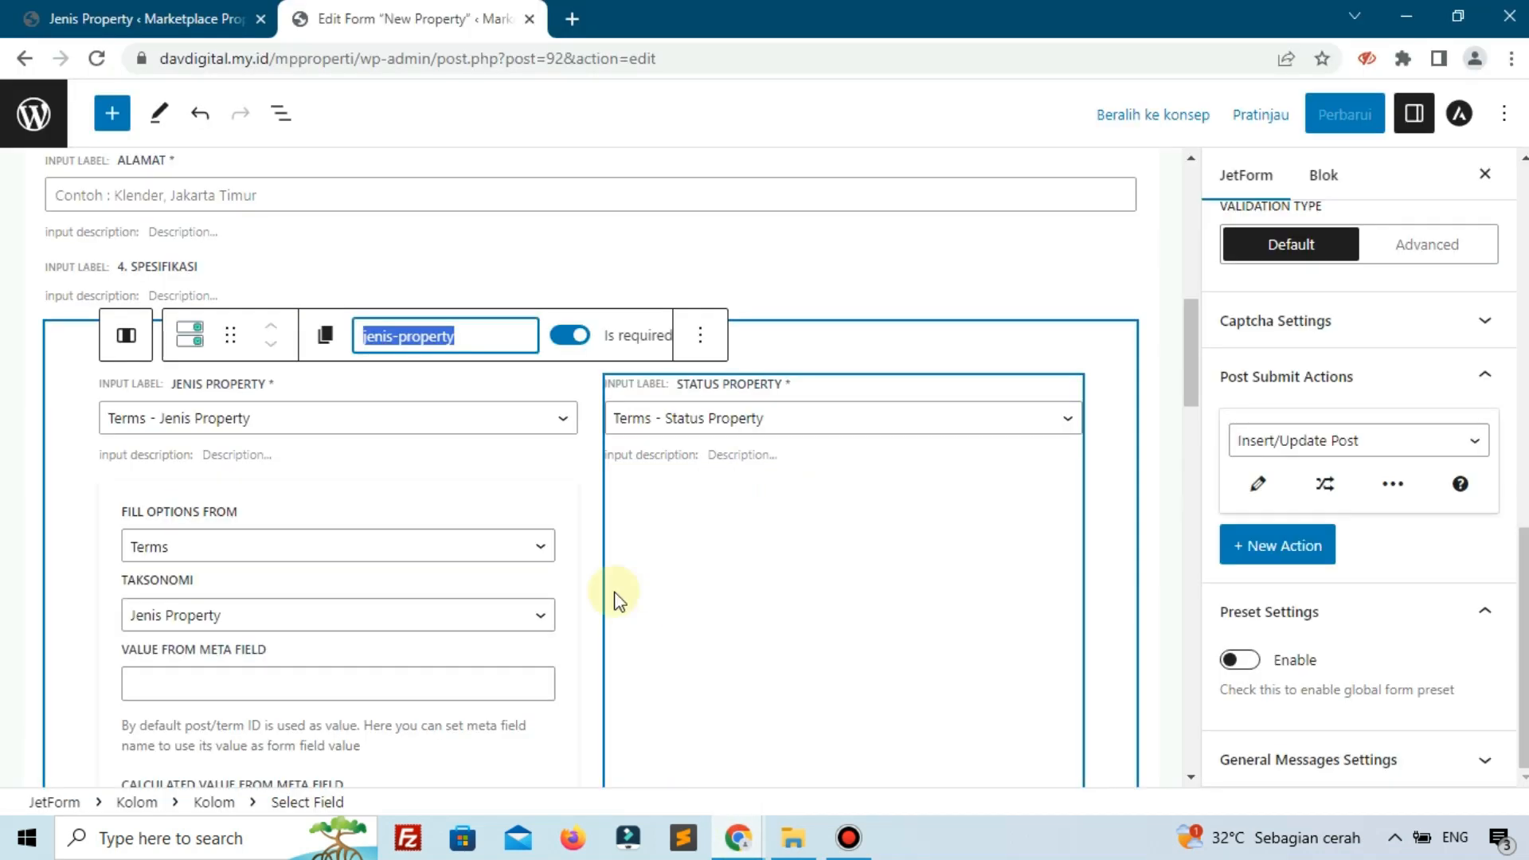
Go to the Lokasi Property terms page in WordPress admin.
click(62, 11)
scroll(231, 133, up, 1)
scroll(231, 133, down, 6)
scroll(151, 471, up, 4)
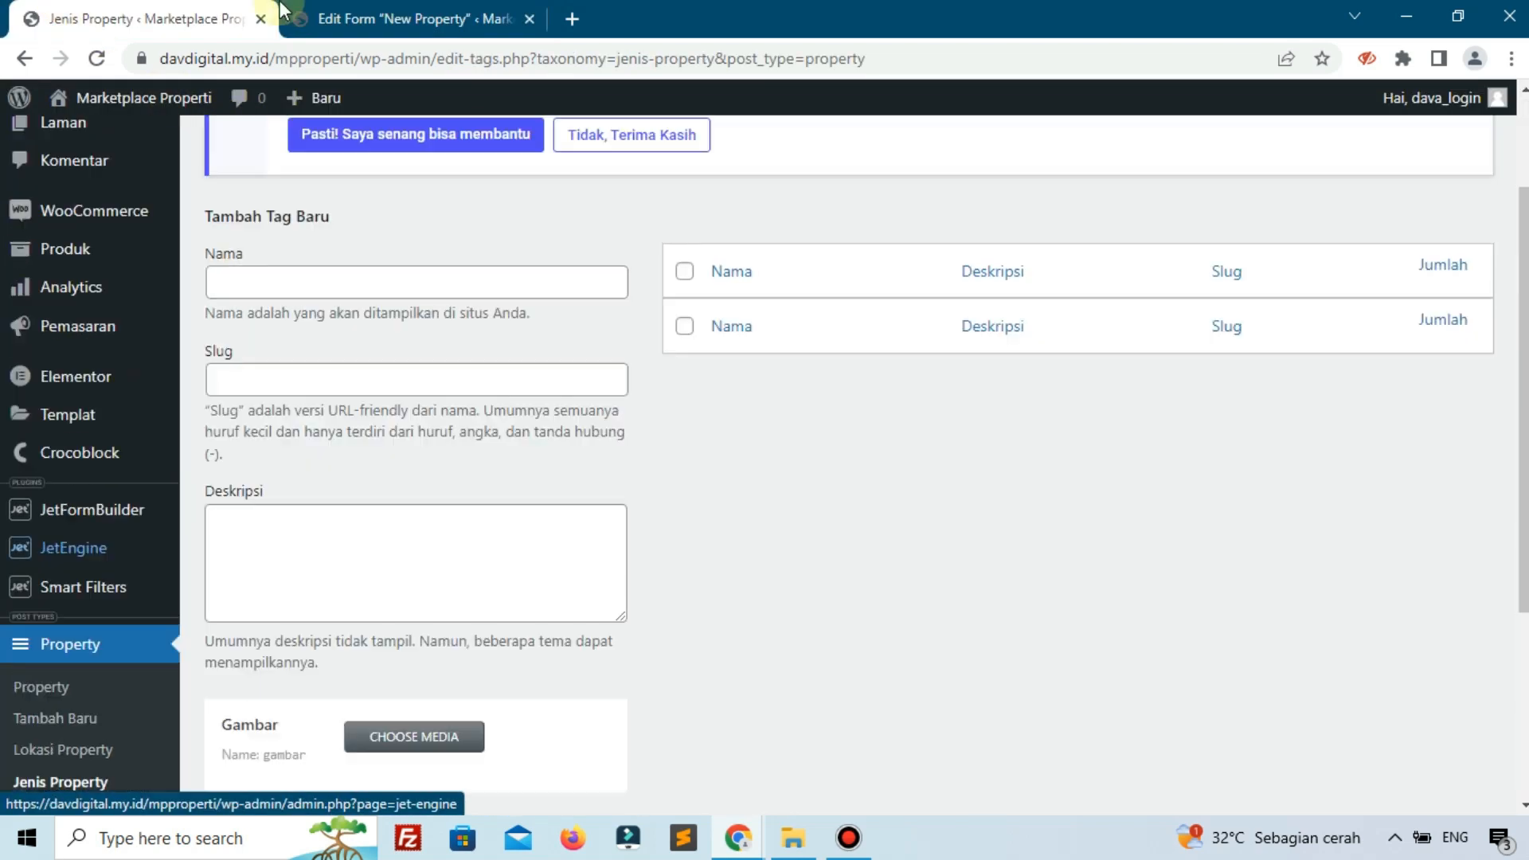
scroll(119, 502, down, 3)
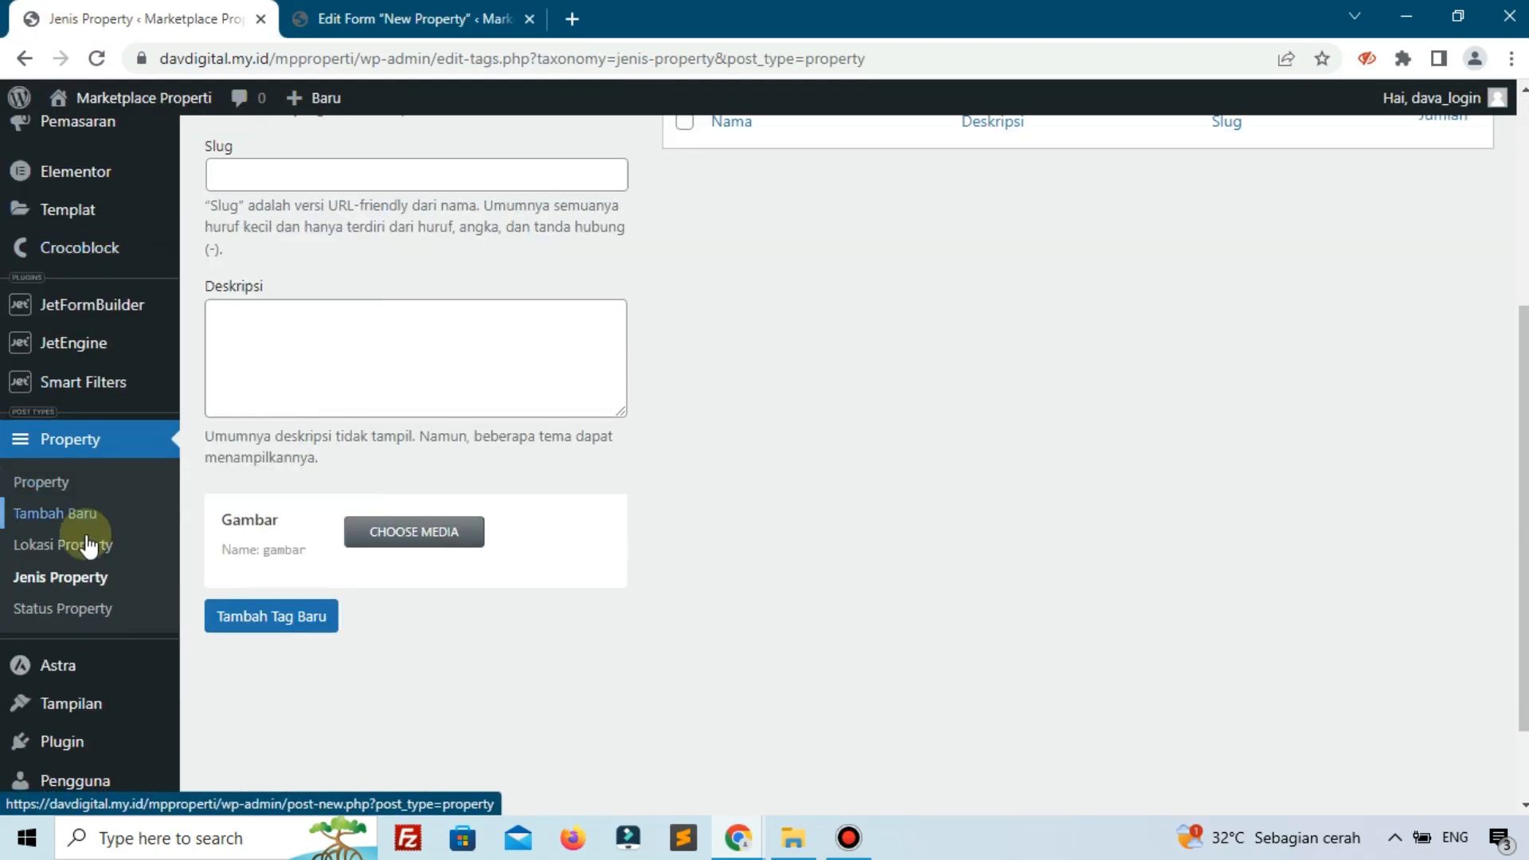
click(87, 546)
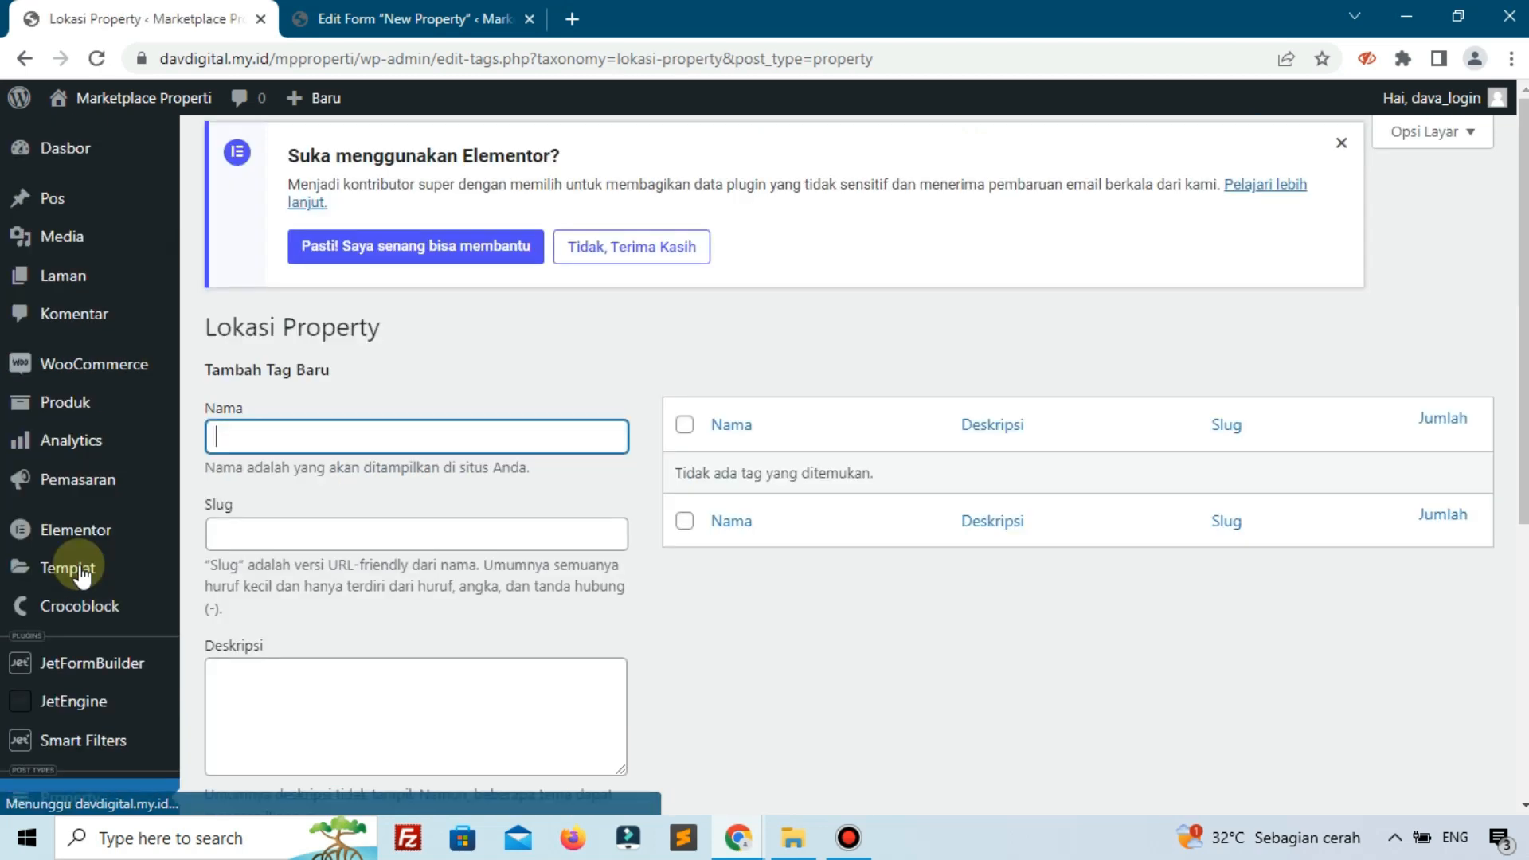
scroll(446, 430, down, 4)
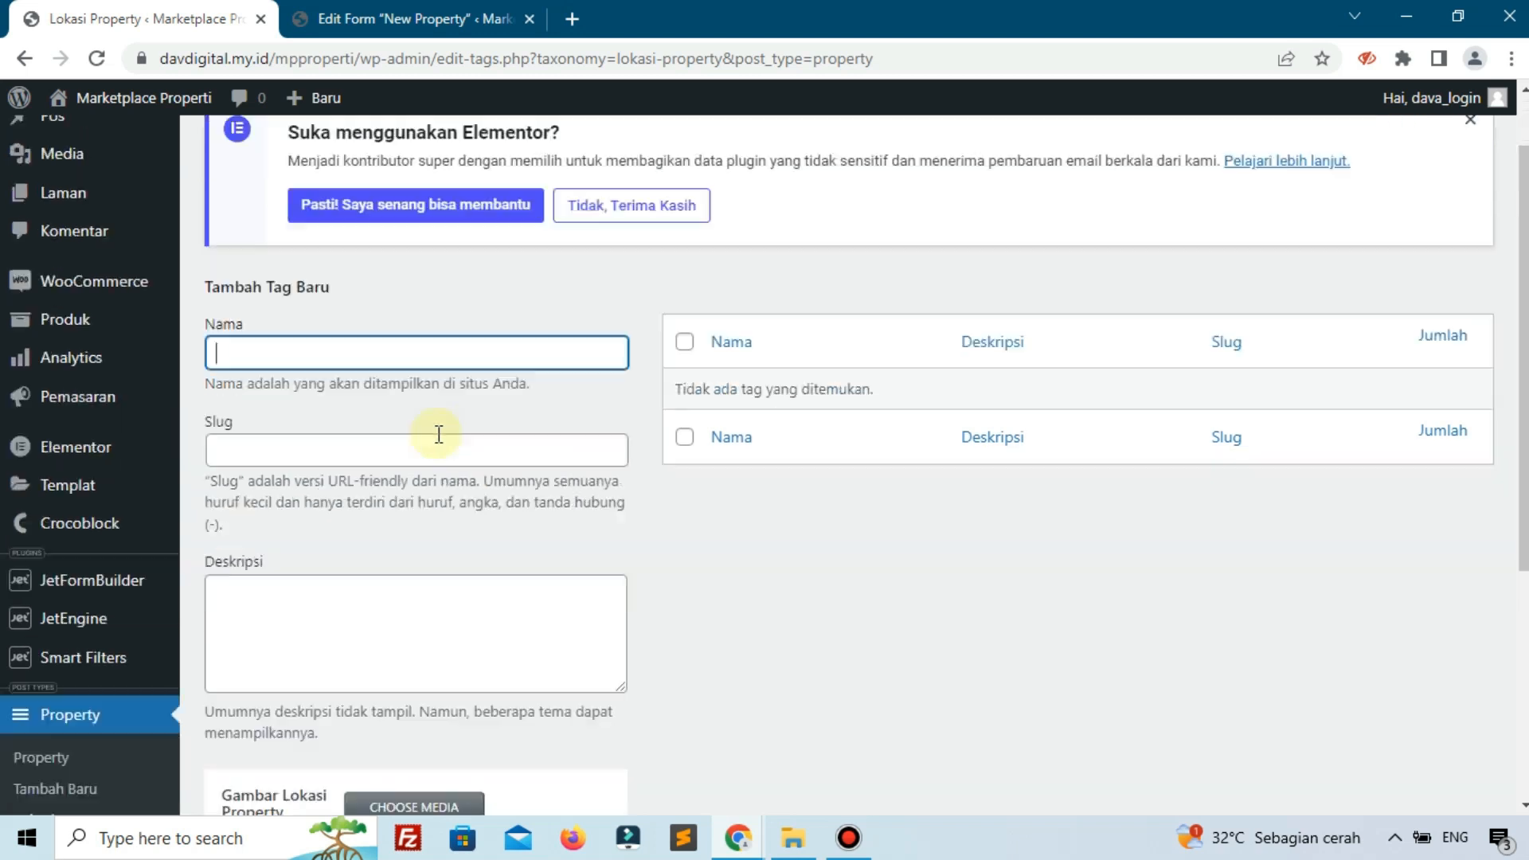
click(81, 584)
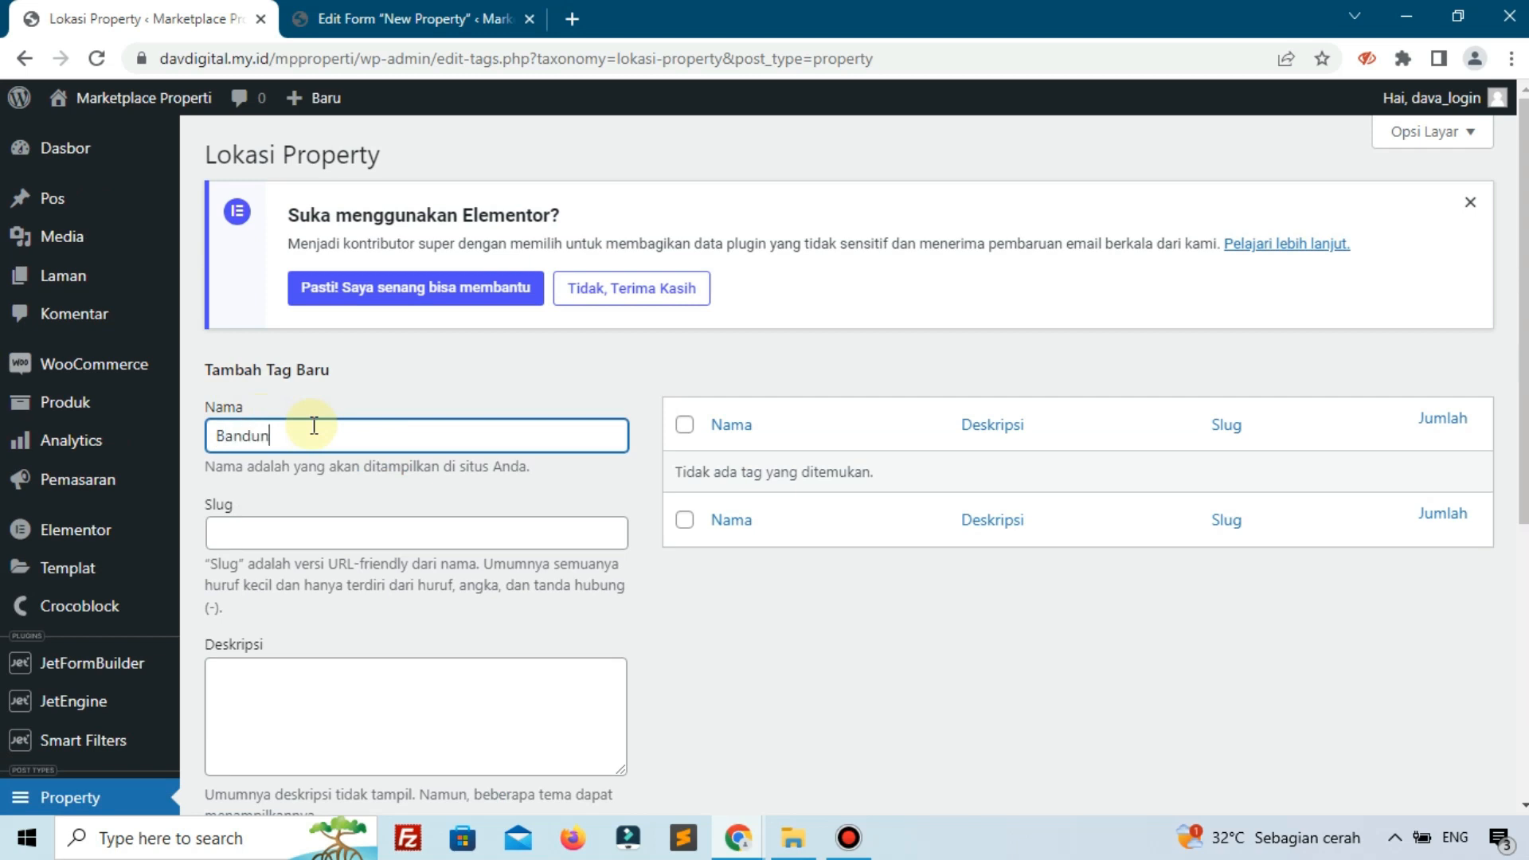
Add Bandung and Jakarta as Lokasi Property terms.
text(Bandung)
key(Return)
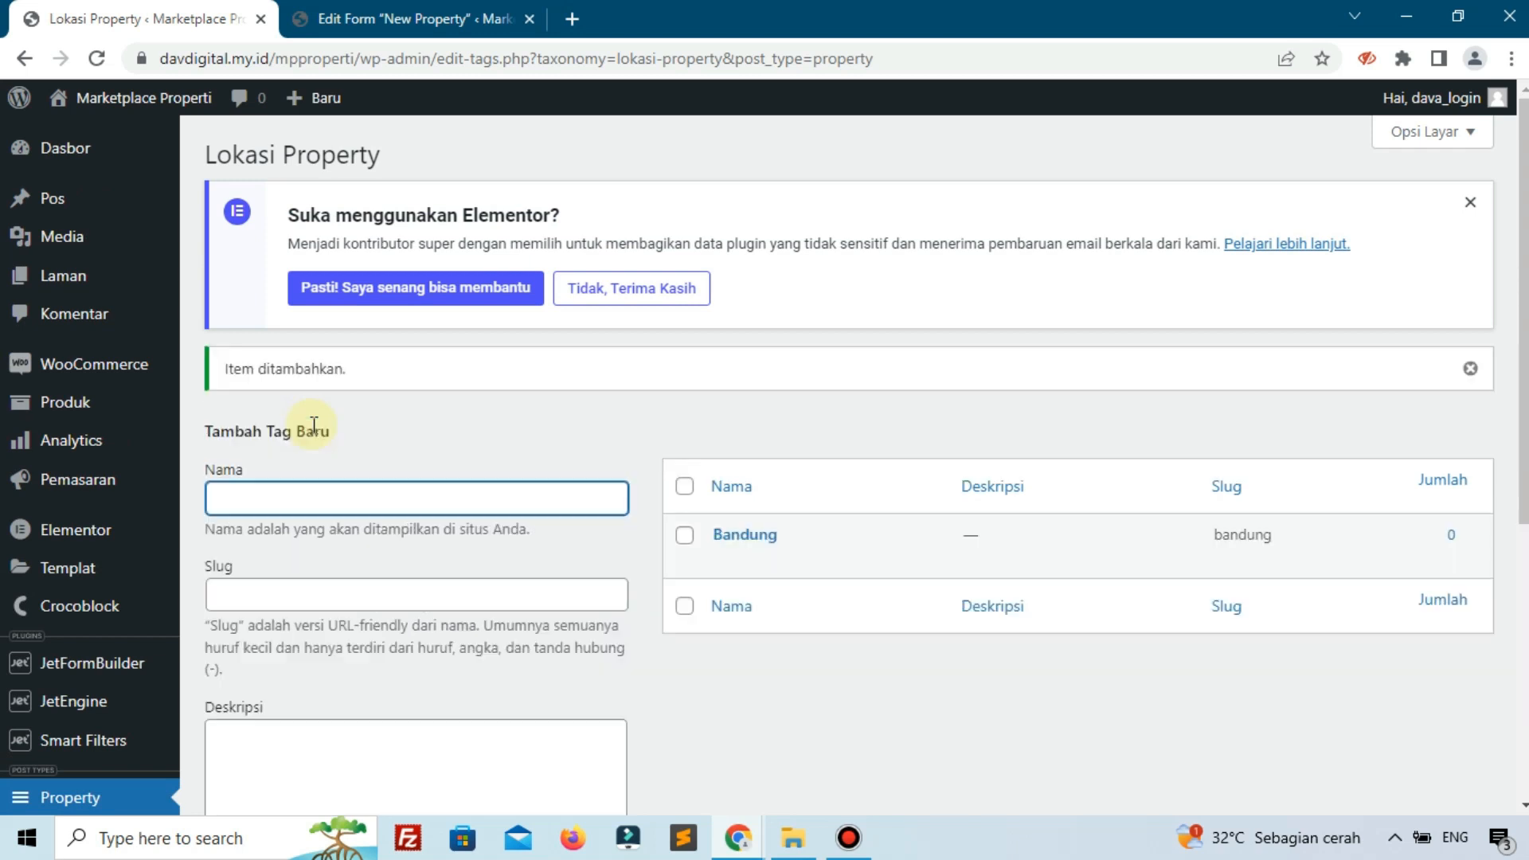
scroll(352, 437, down, 3)
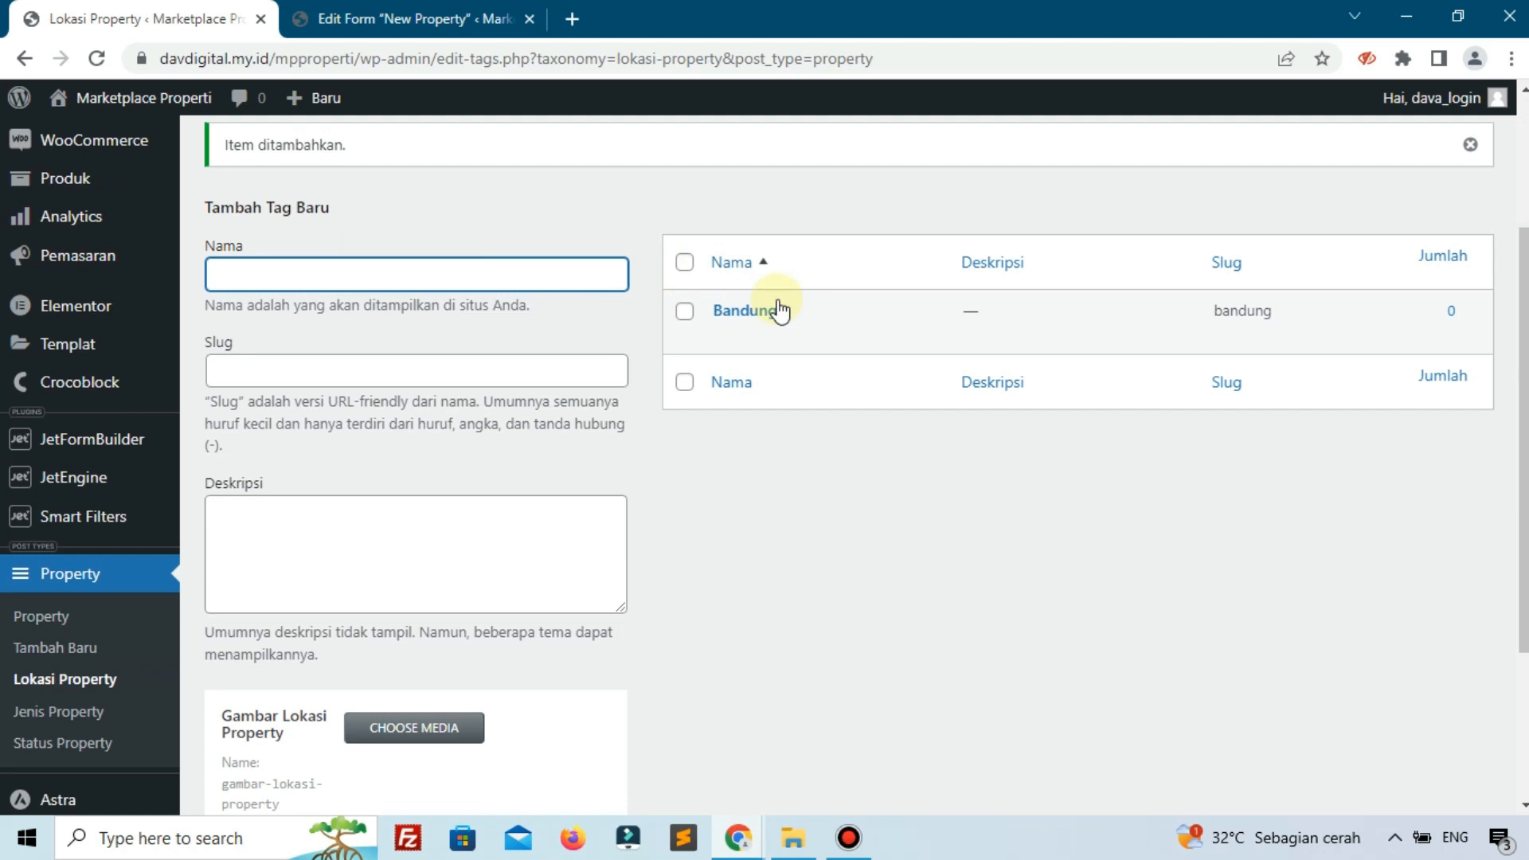
scroll(540, 570, down, 3)
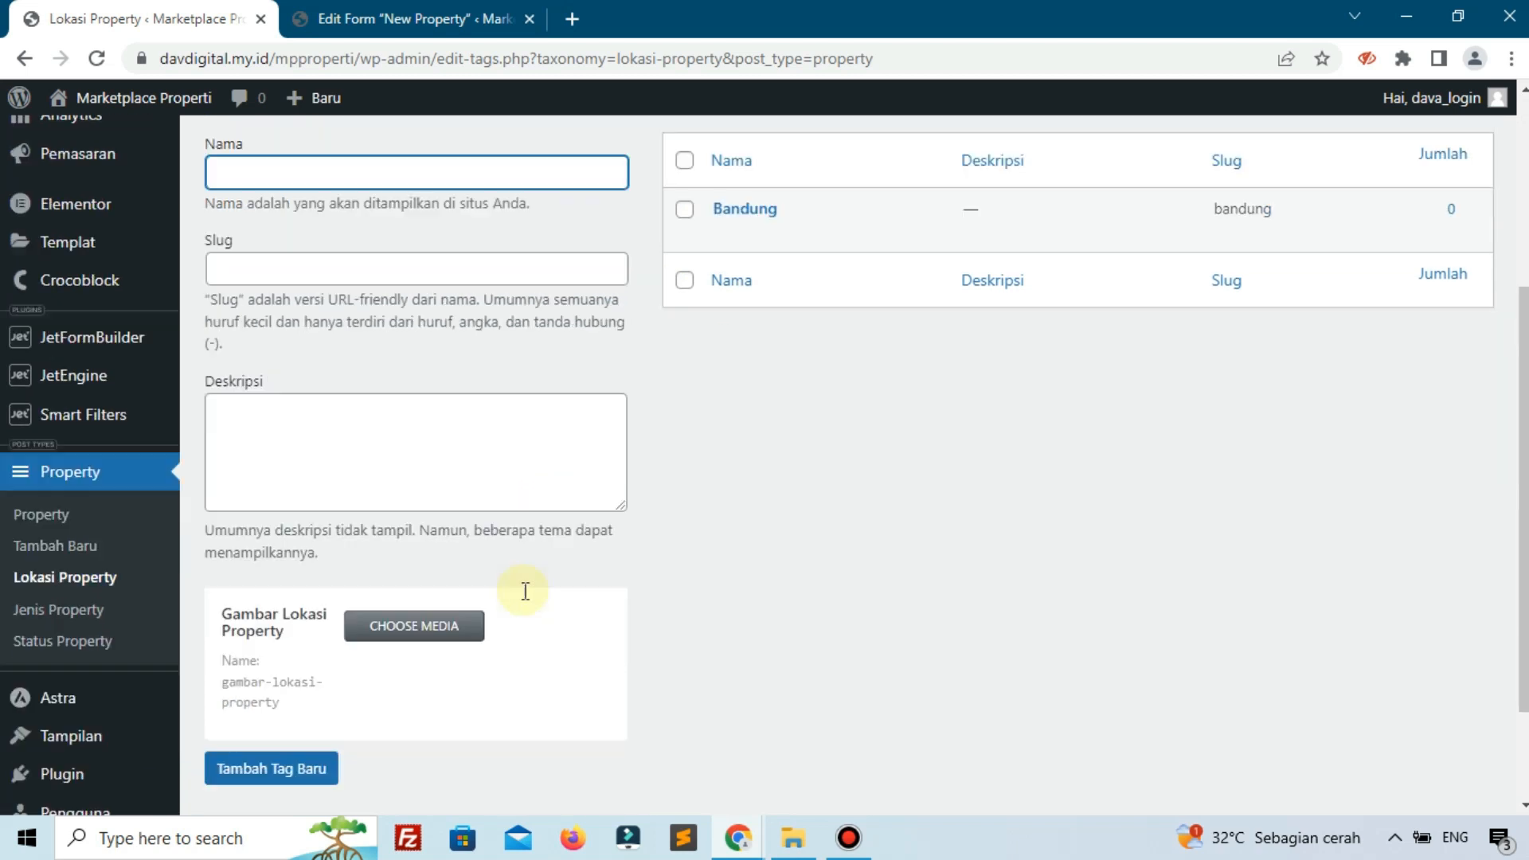
scroll(430, 503, up, 2)
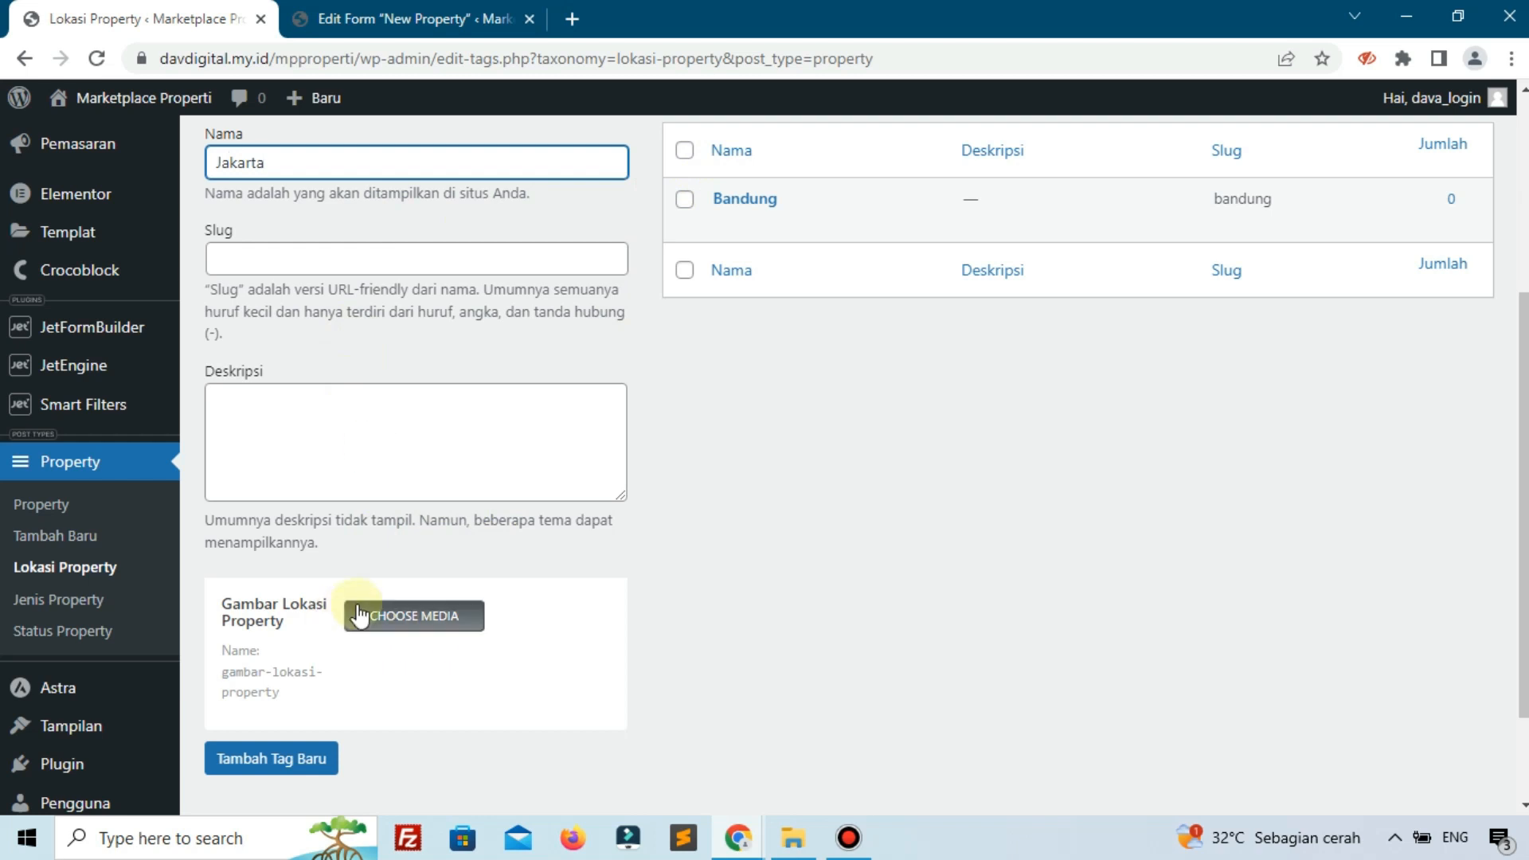
scroll(528, 557, up, 3)
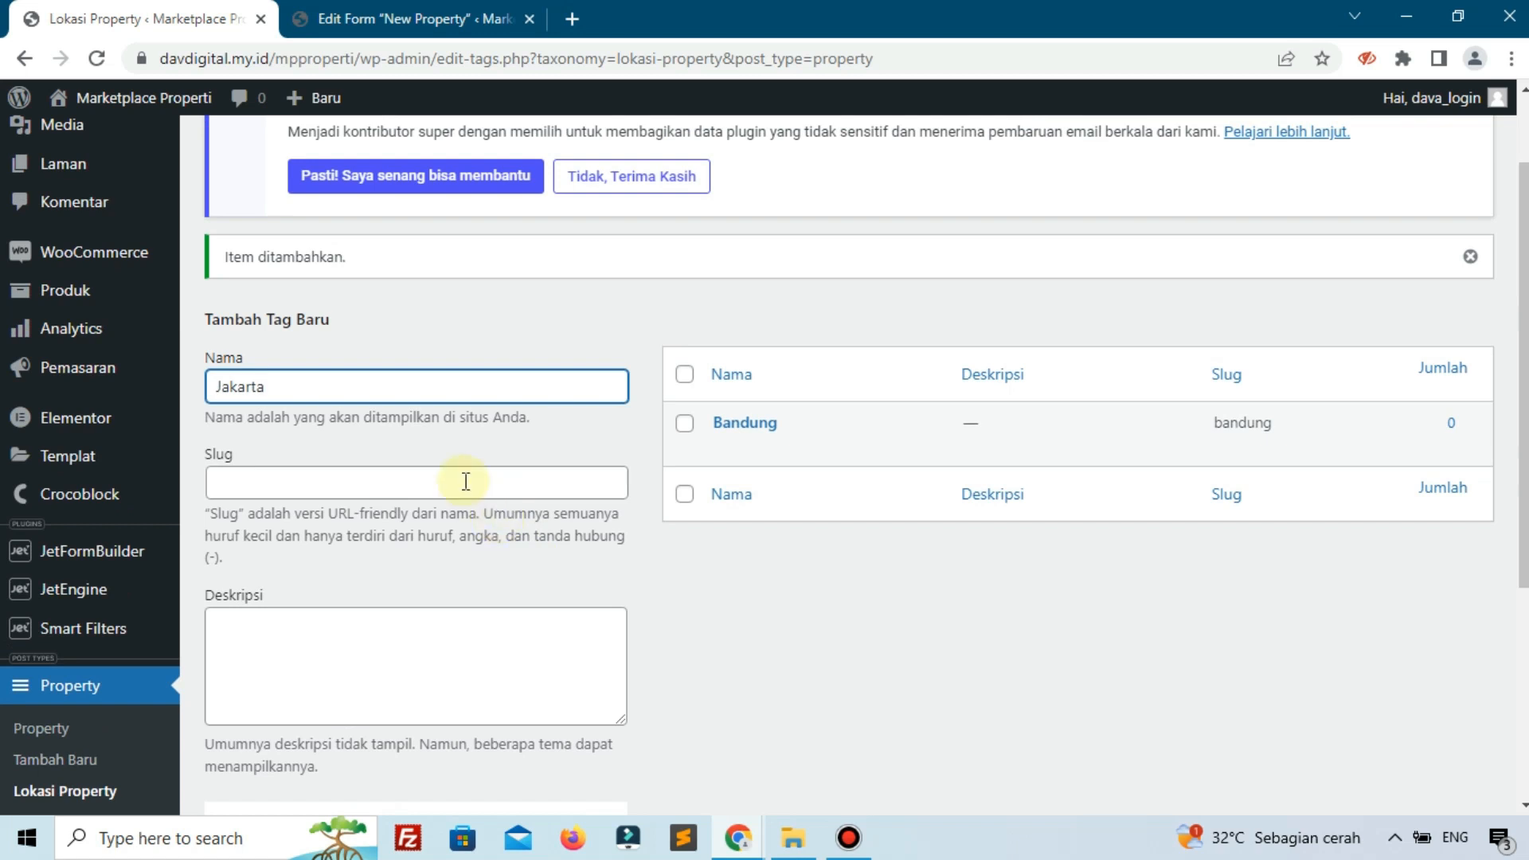
key(Return)
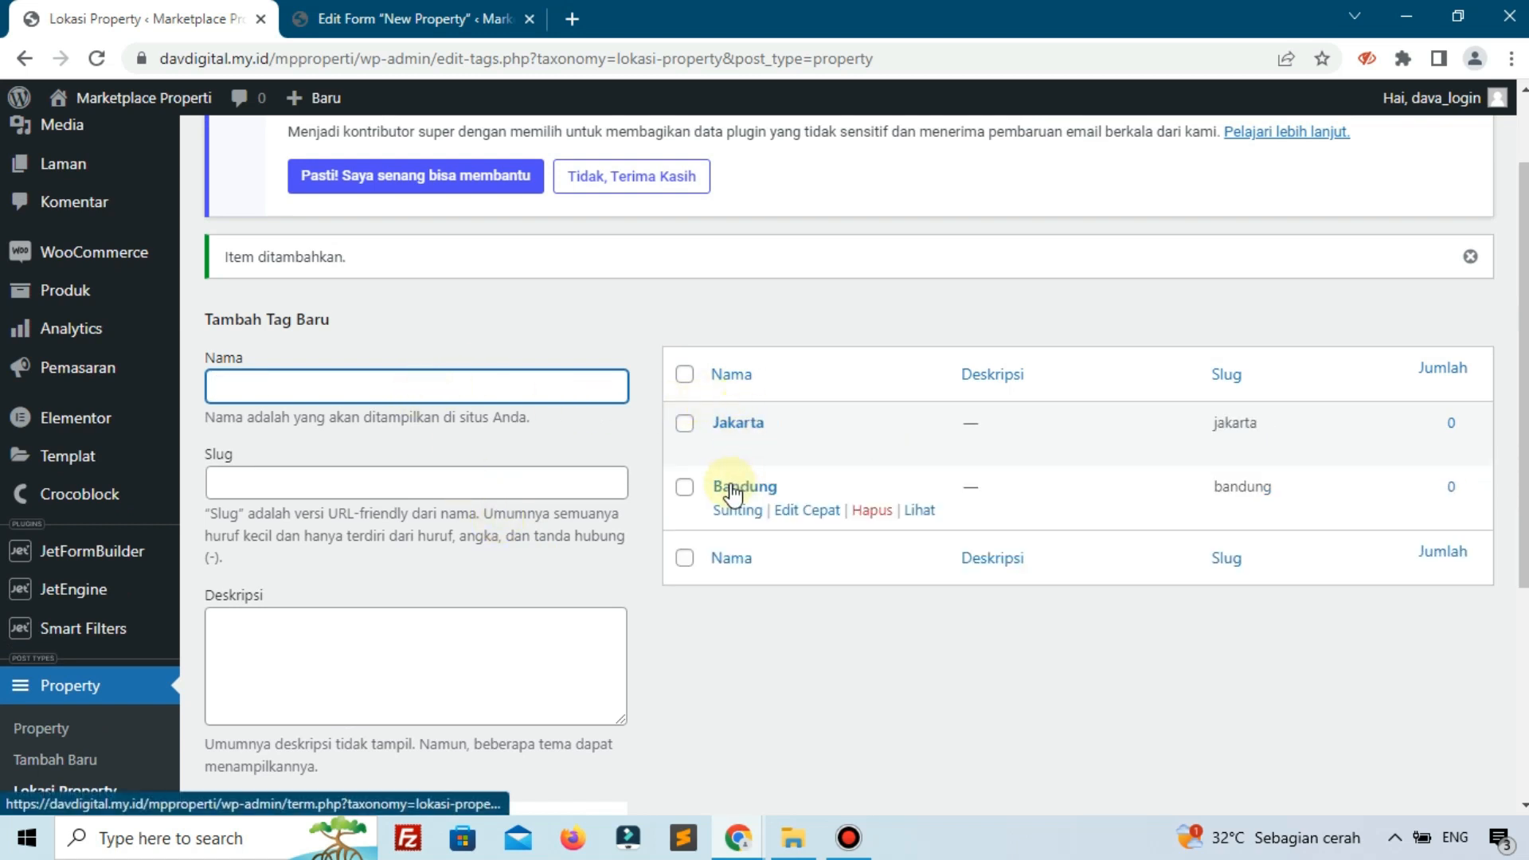
scroll(727, 482, down, 4)
Add Rumah and Hotel as Jenis Property terms.
click(70, 490)
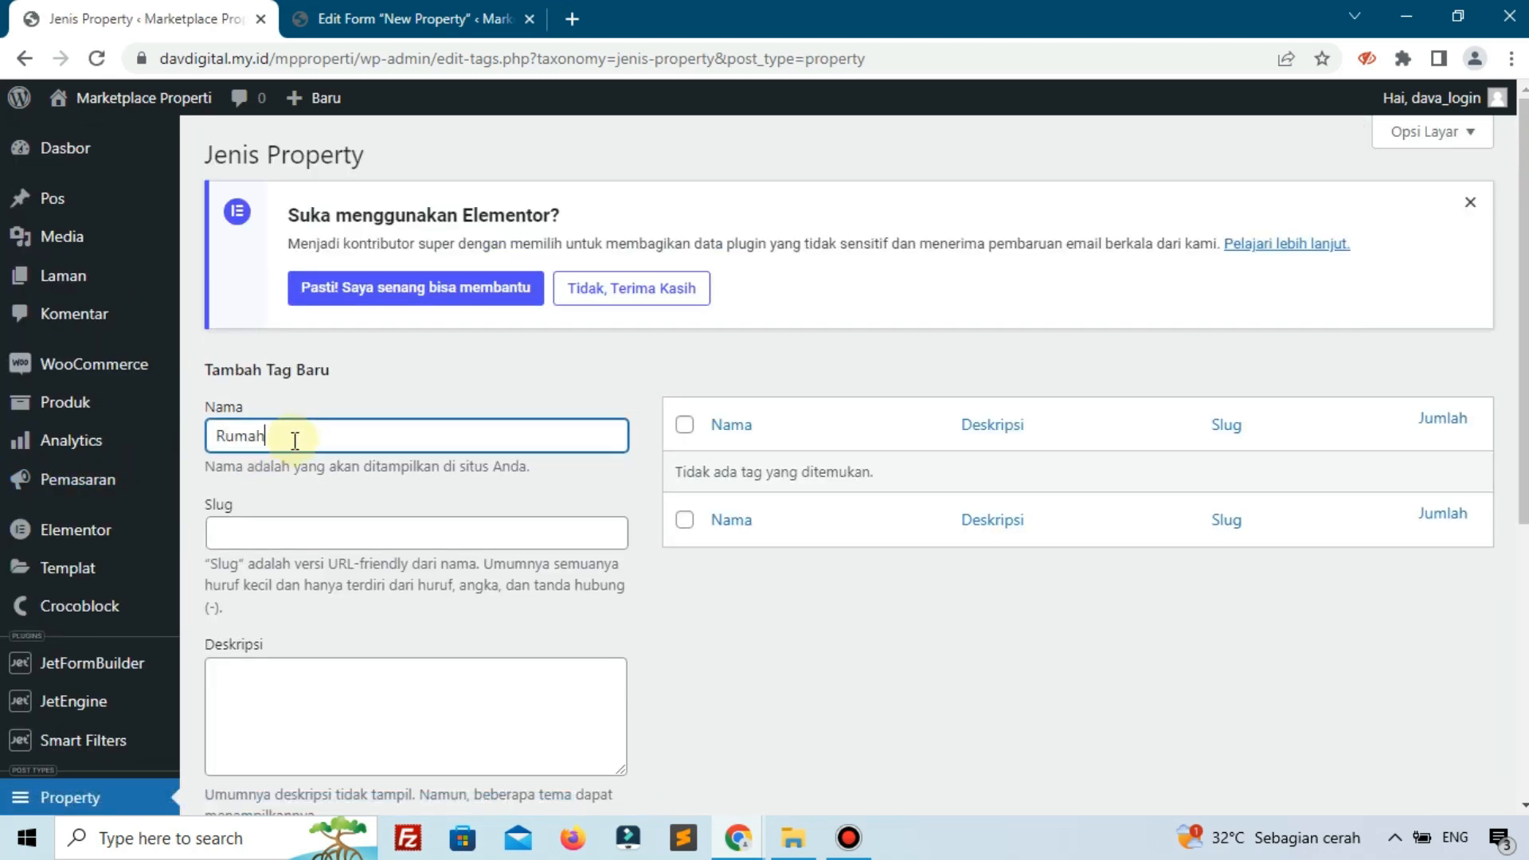
text(Rumah)
key(Return)
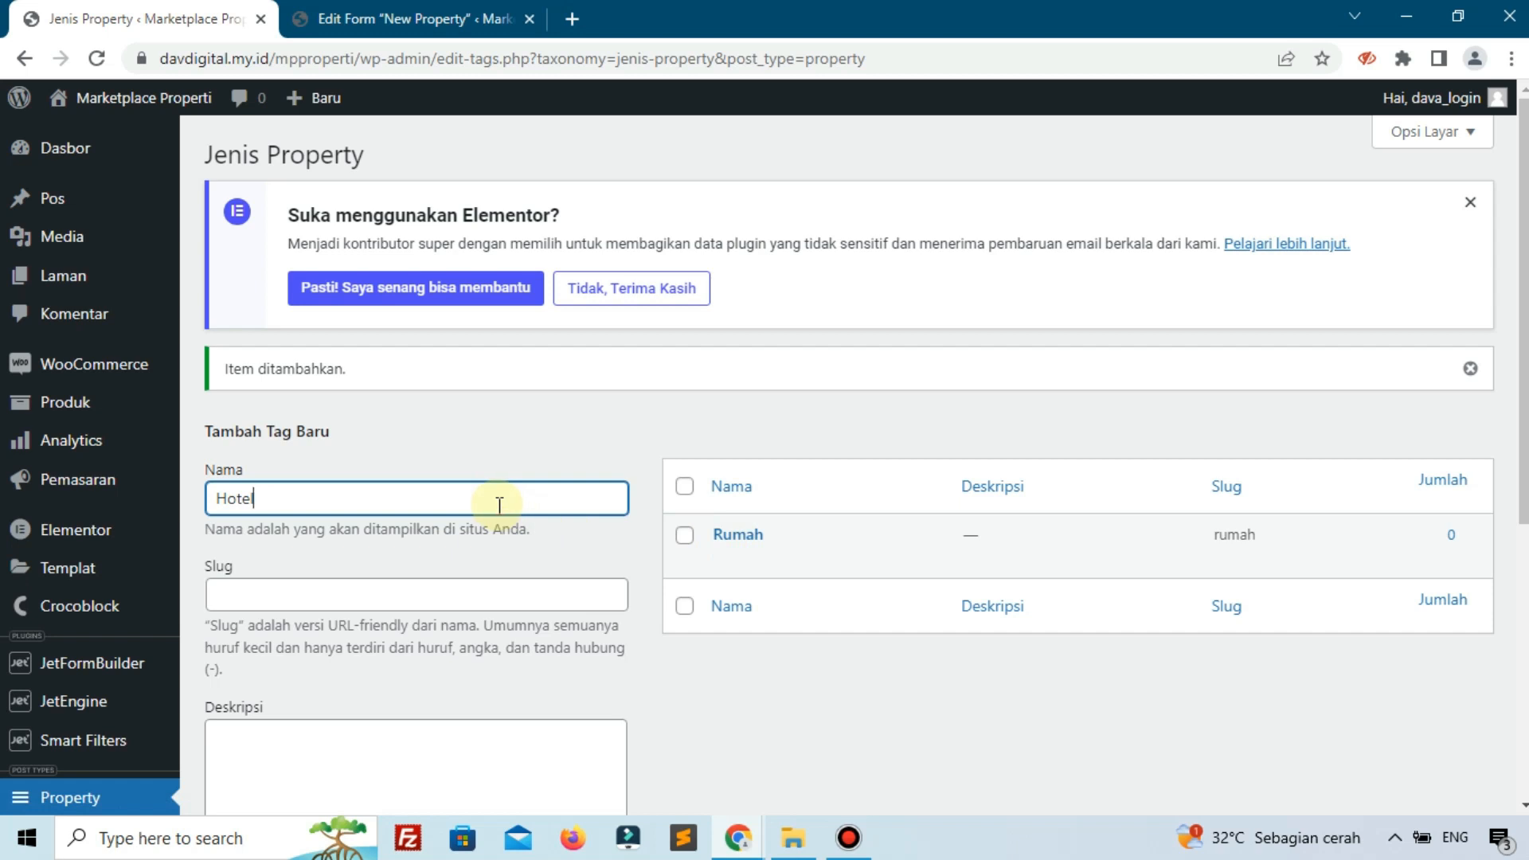
key(Return)
scroll(534, 506, down, 4)
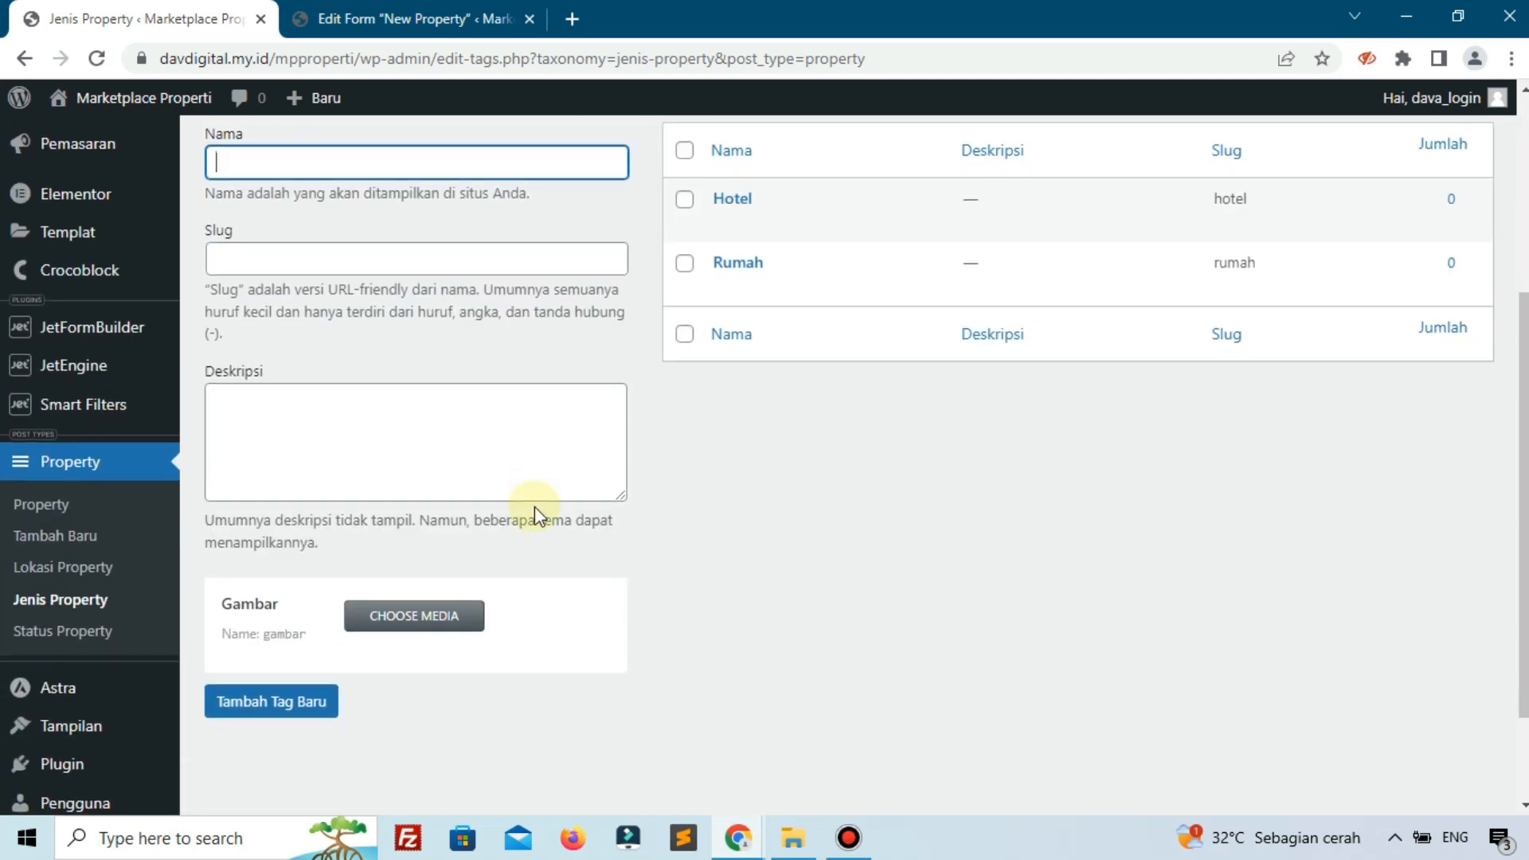
scroll(534, 507, up, 1)
scroll(212, 528, down, 3)
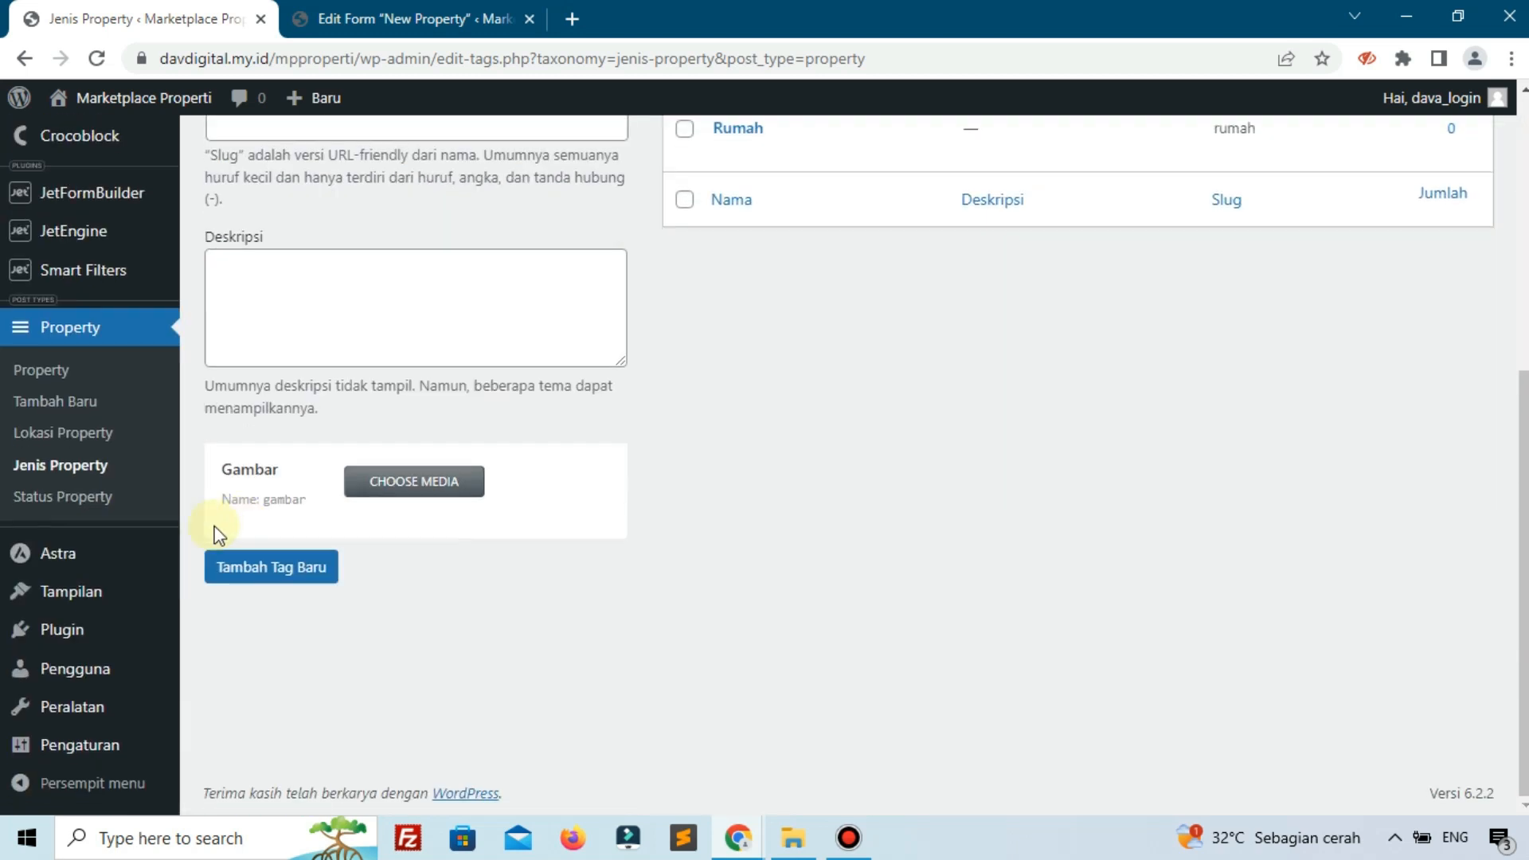
Add Di Jual and Di Sewa as Status Property terms.
click(111, 497)
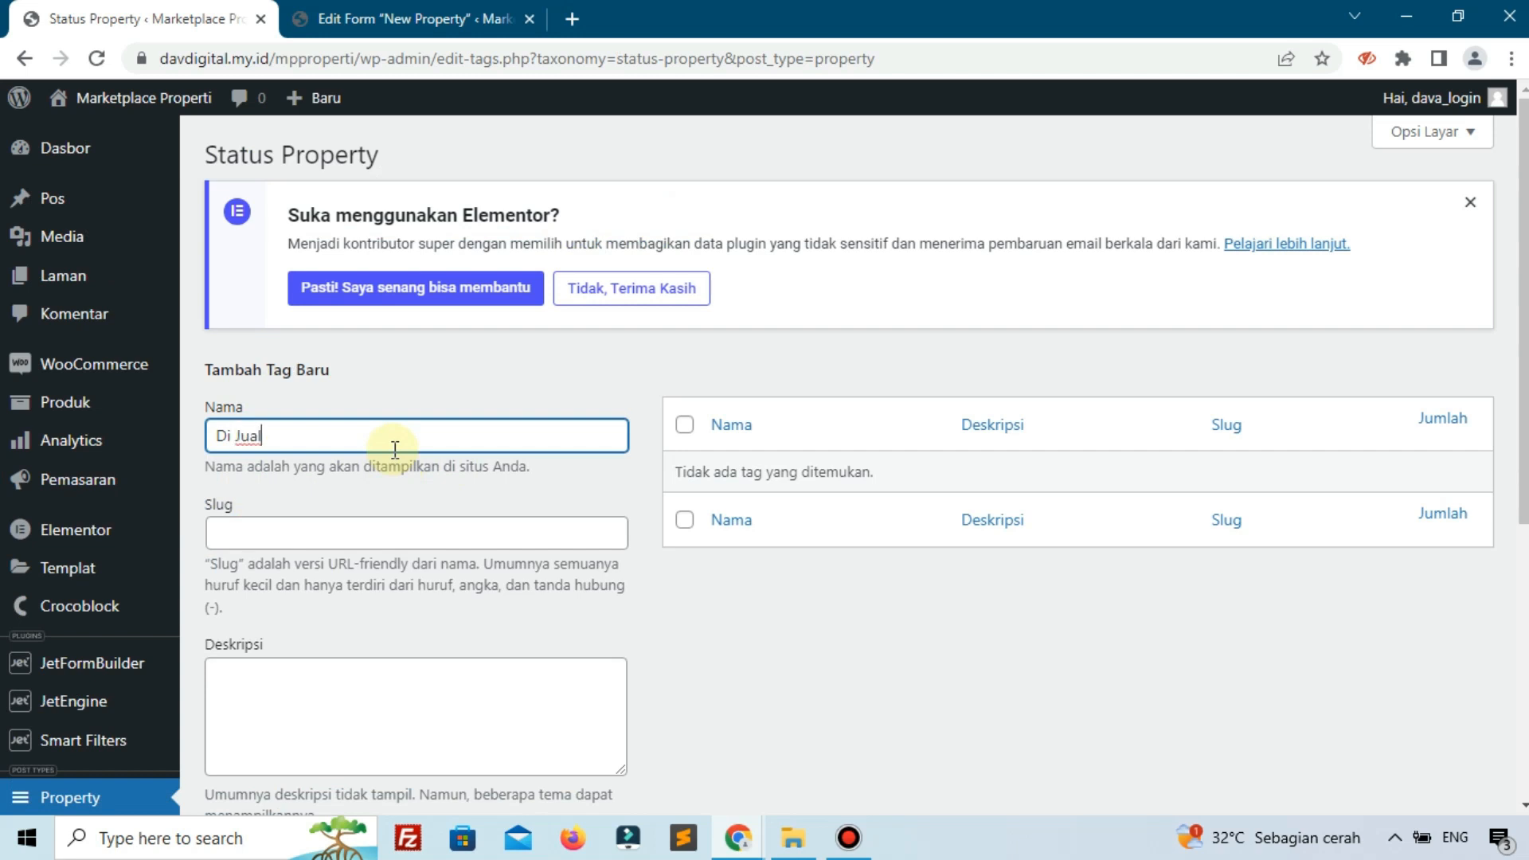
text(D)
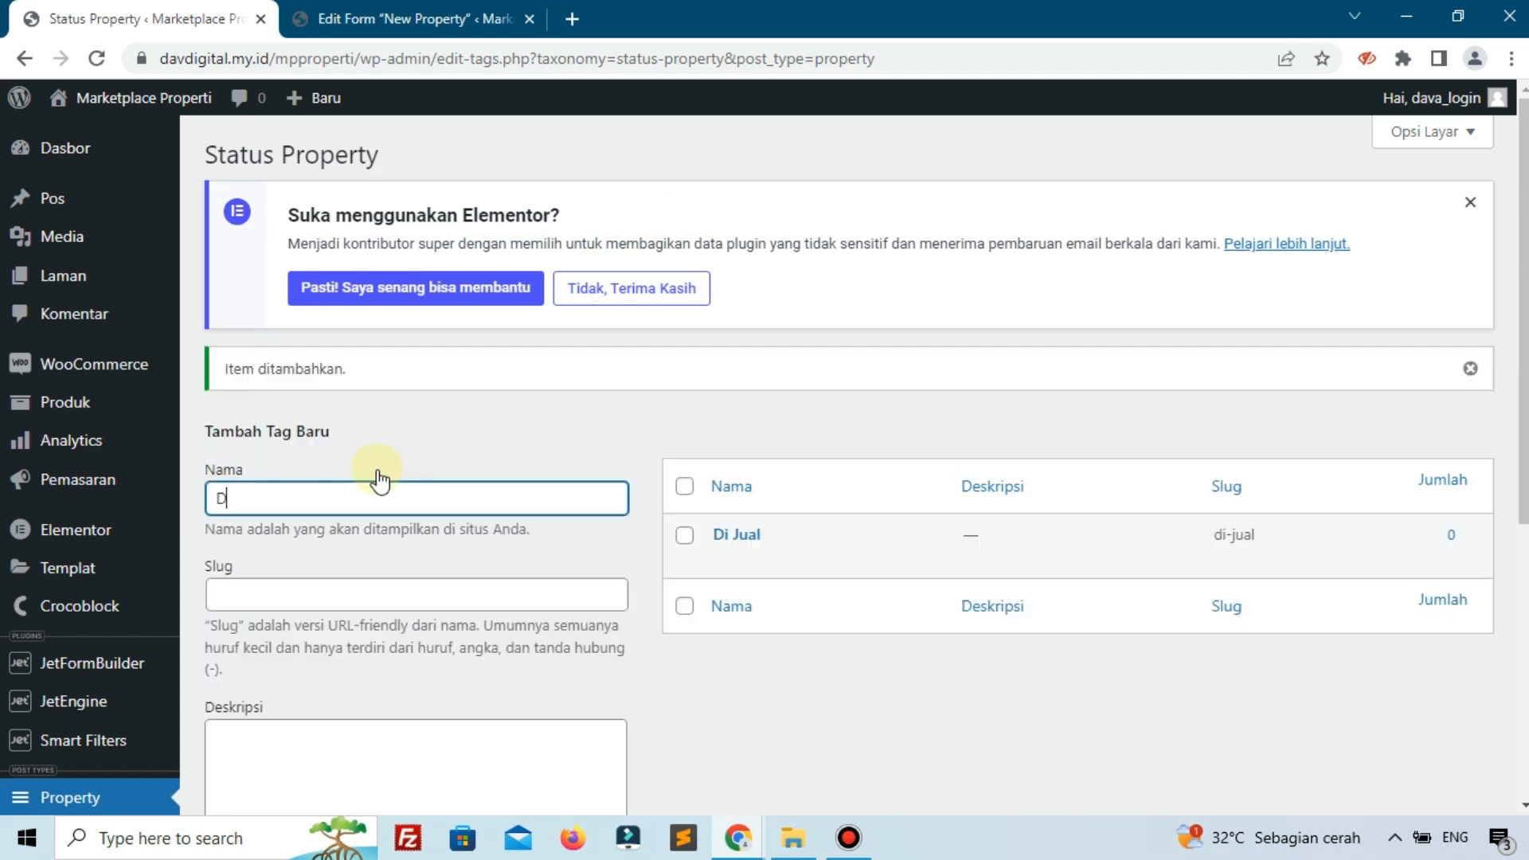
text(i Sewa)
key(Return)
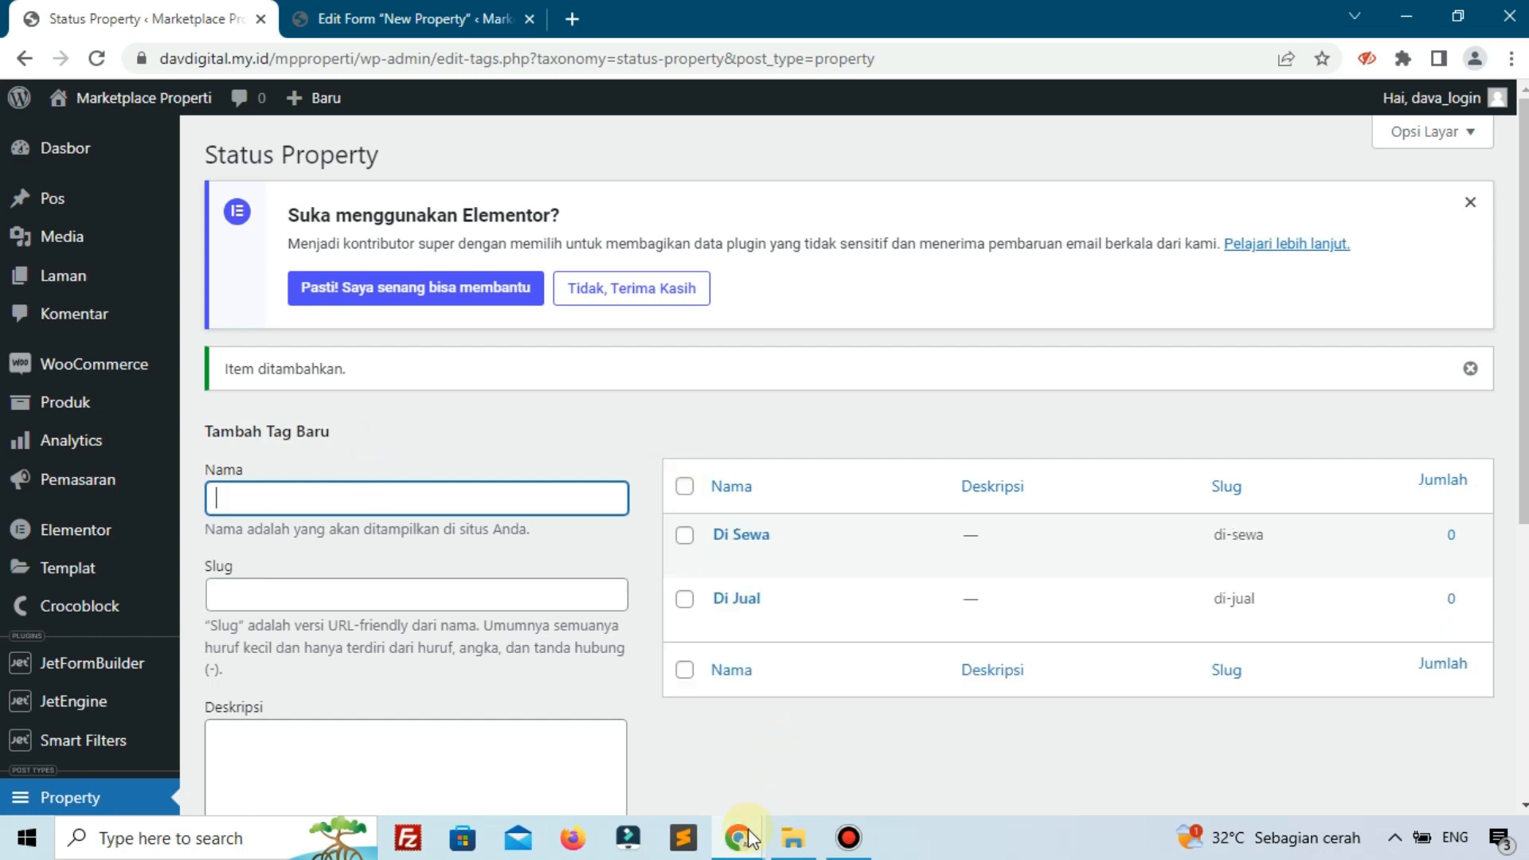
click(741, 838)
Reload the Add New Property form and attach the kitchen photo to featured image and gallery.
click(838, 720)
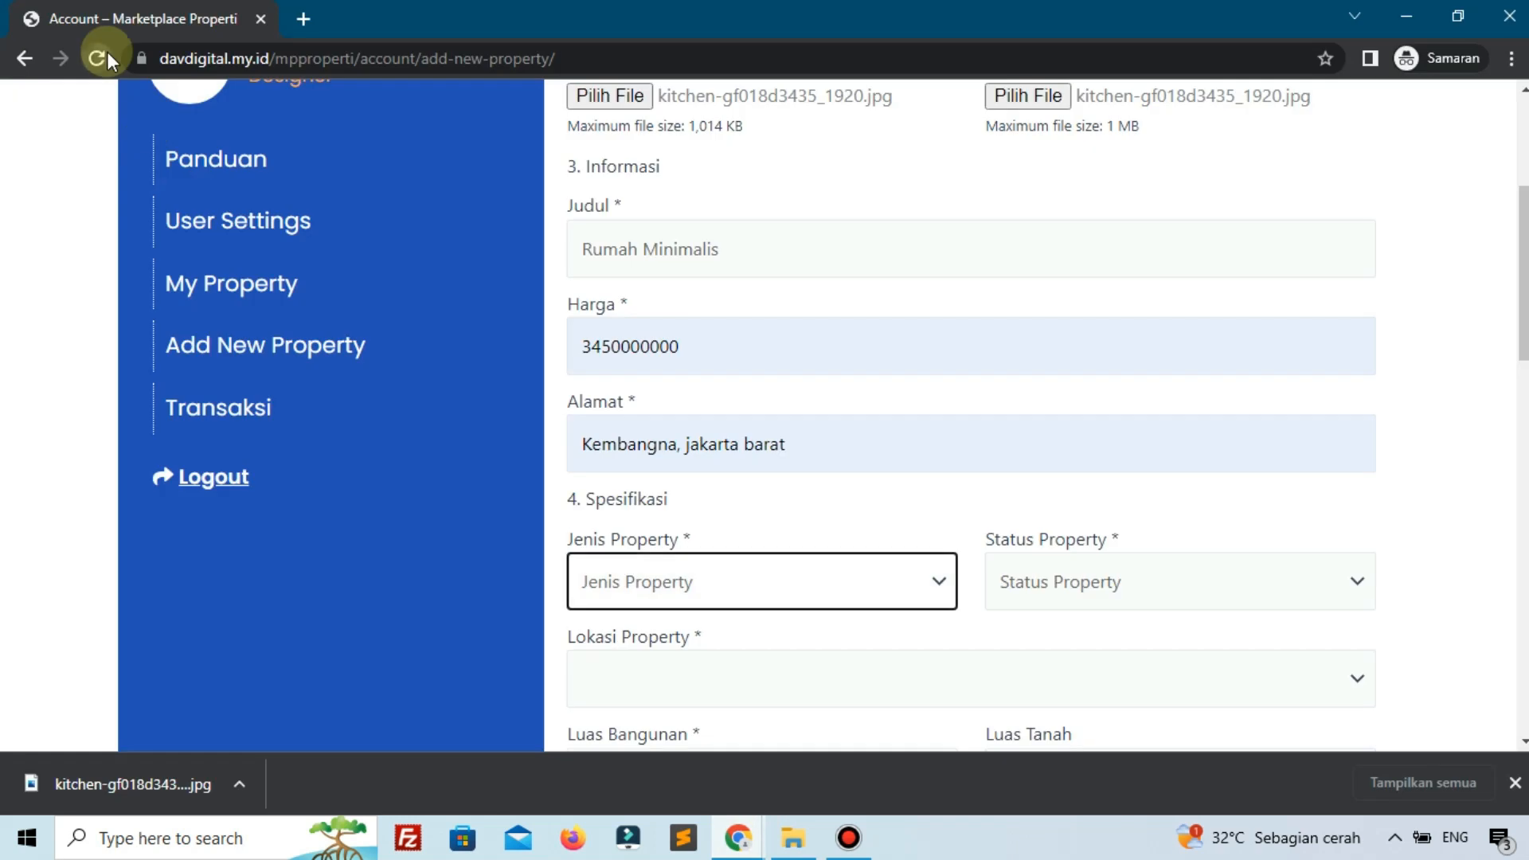
click(107, 52)
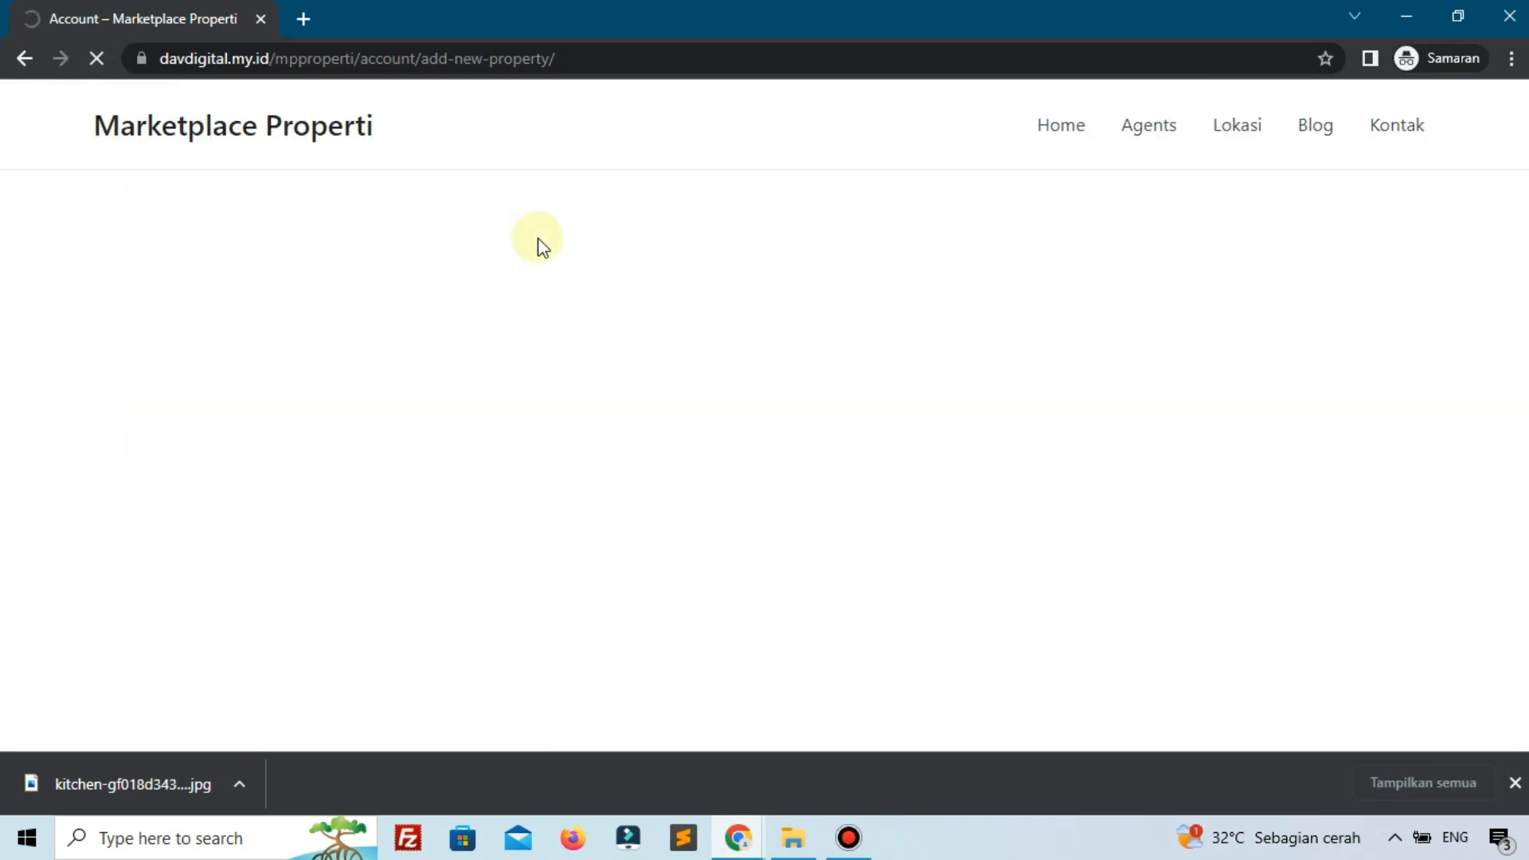
scroll(398, 510, down, 1)
scroll(231, 653, up, 1)
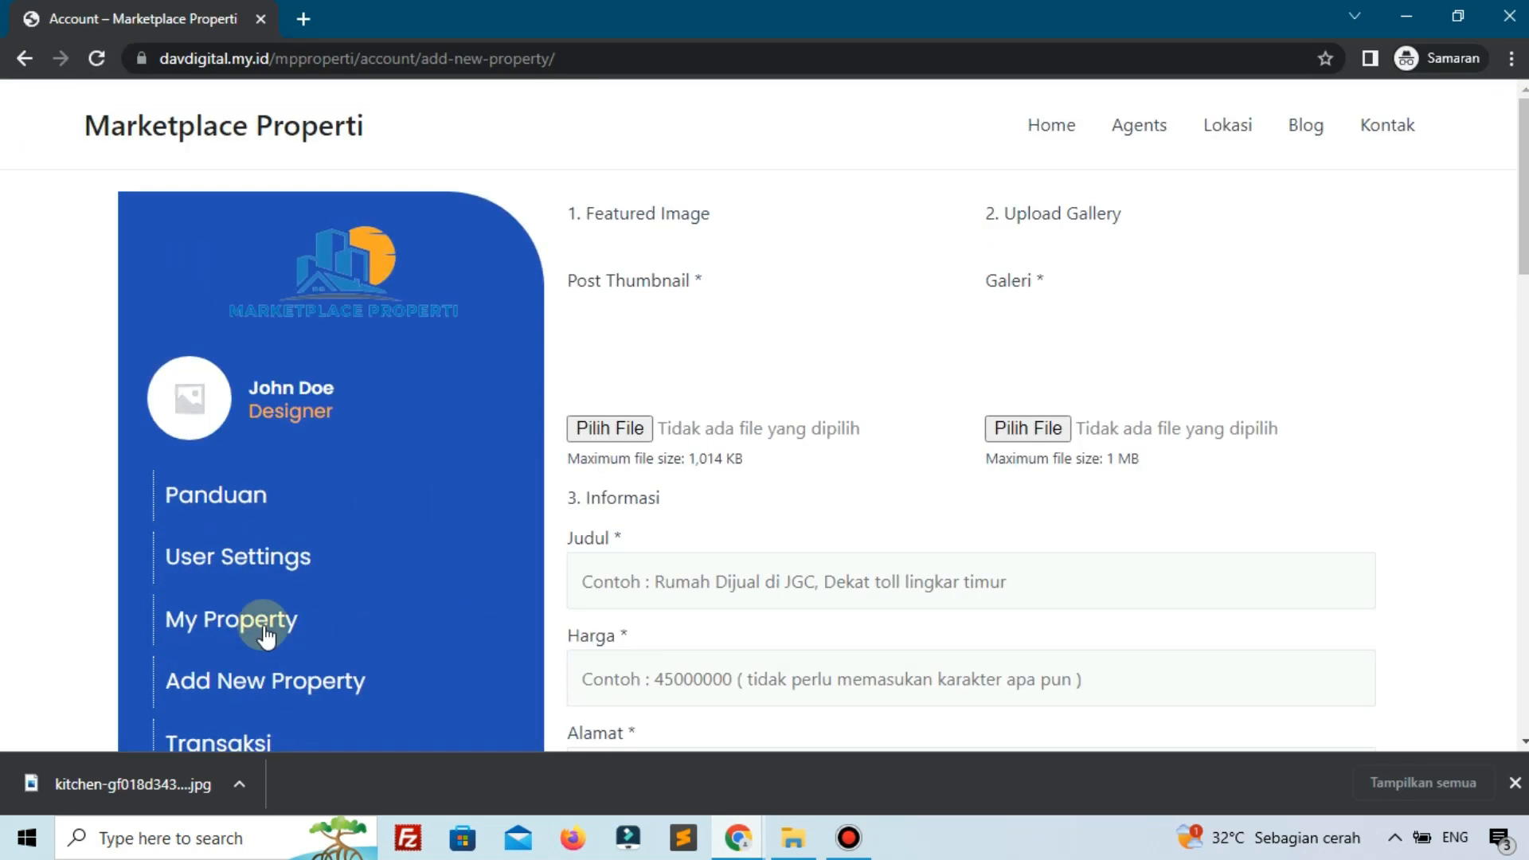
drag(128, 777, 643, 426)
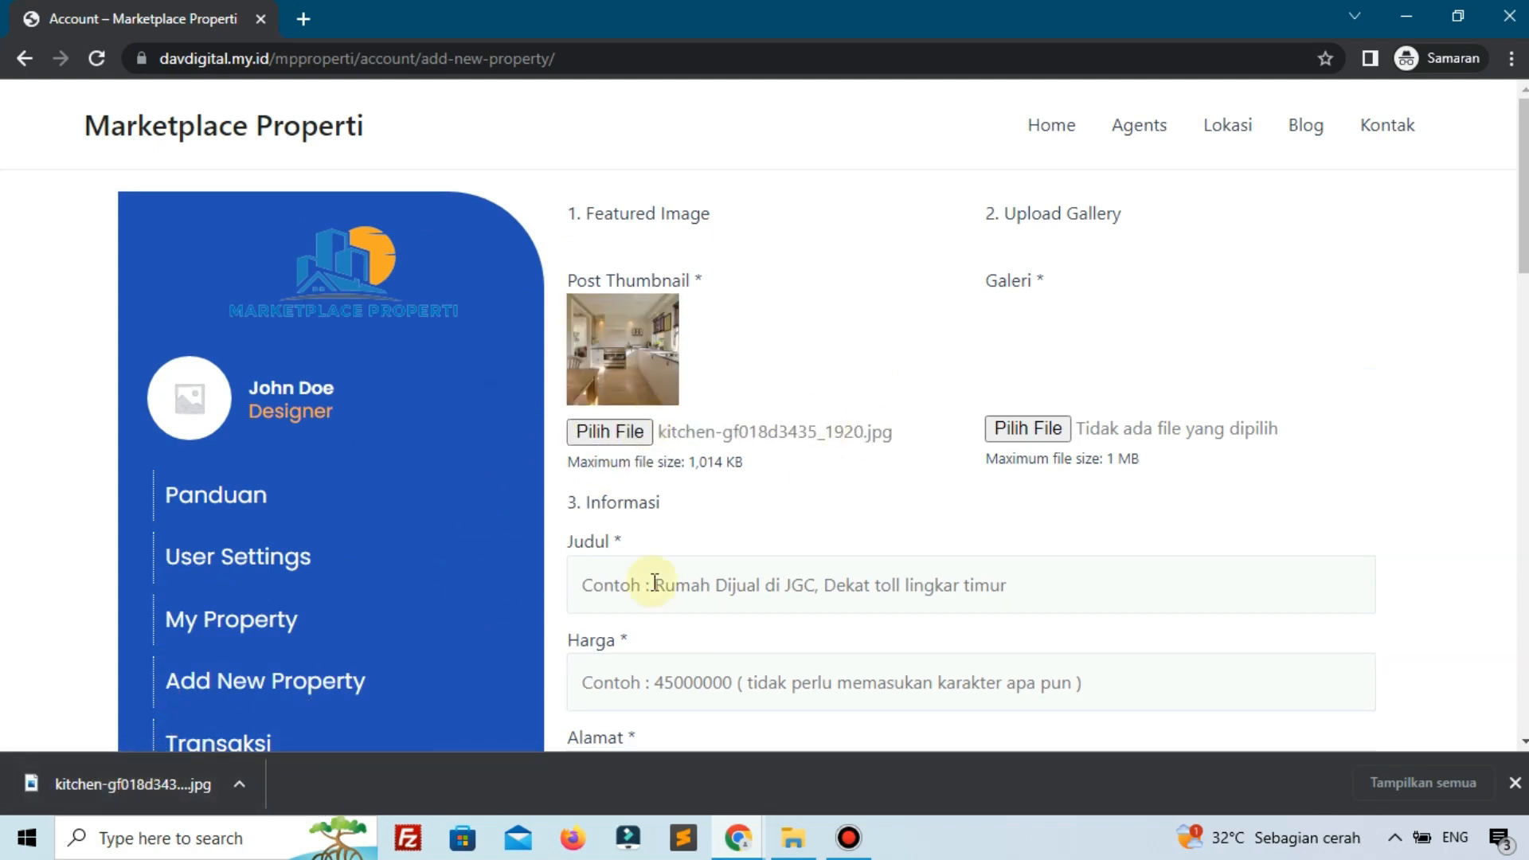
drag(156, 771, 1055, 434)
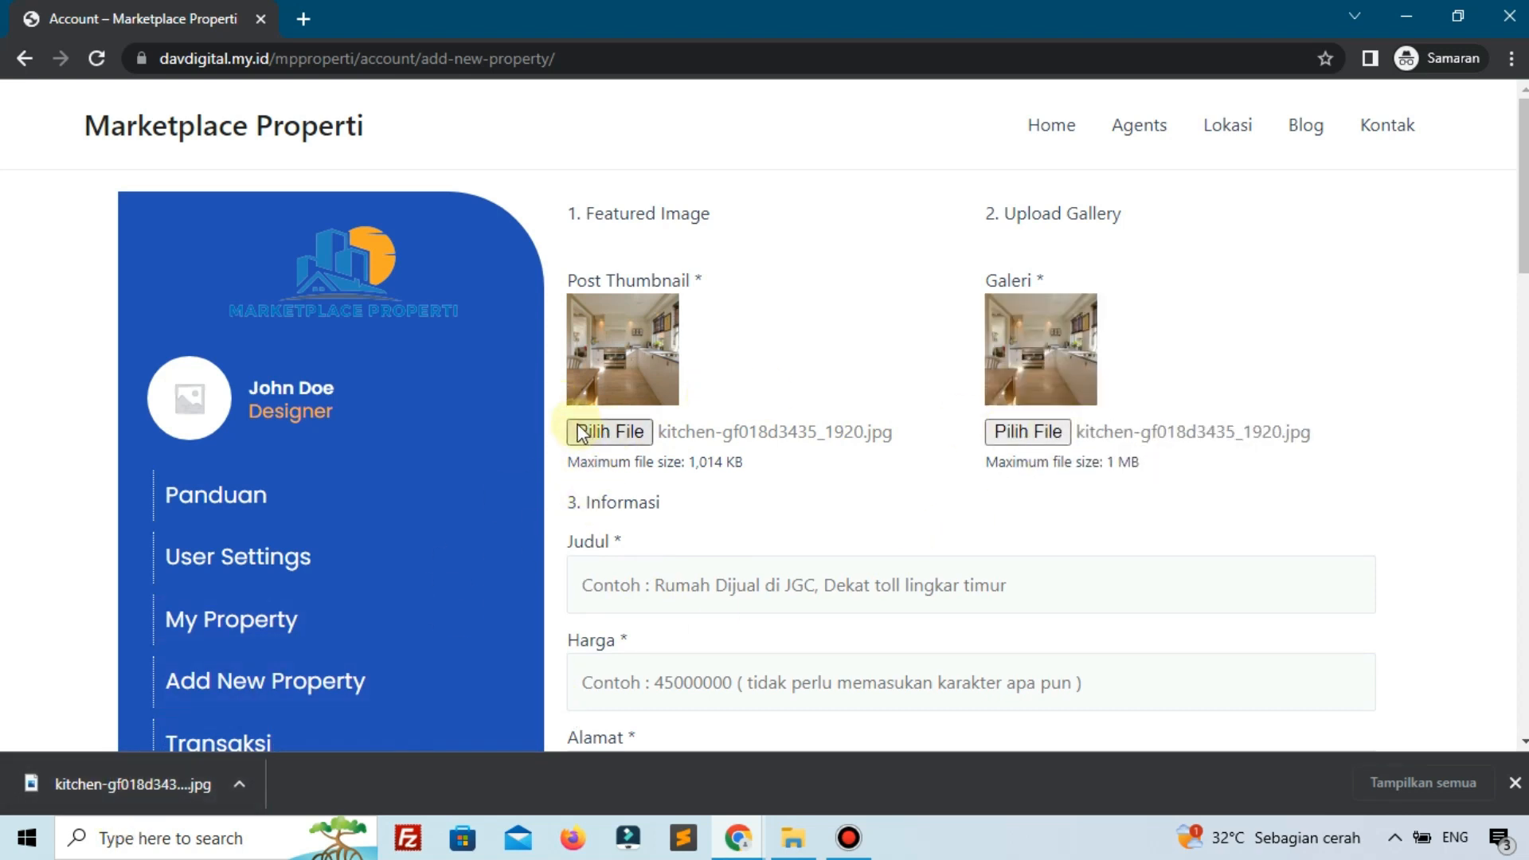
Fill in the title, price 67000000 and address 'Klender, Jakarta Timur' from saved entries.
scroll(546, 455, down, 1)
scroll(541, 452, down, 2)
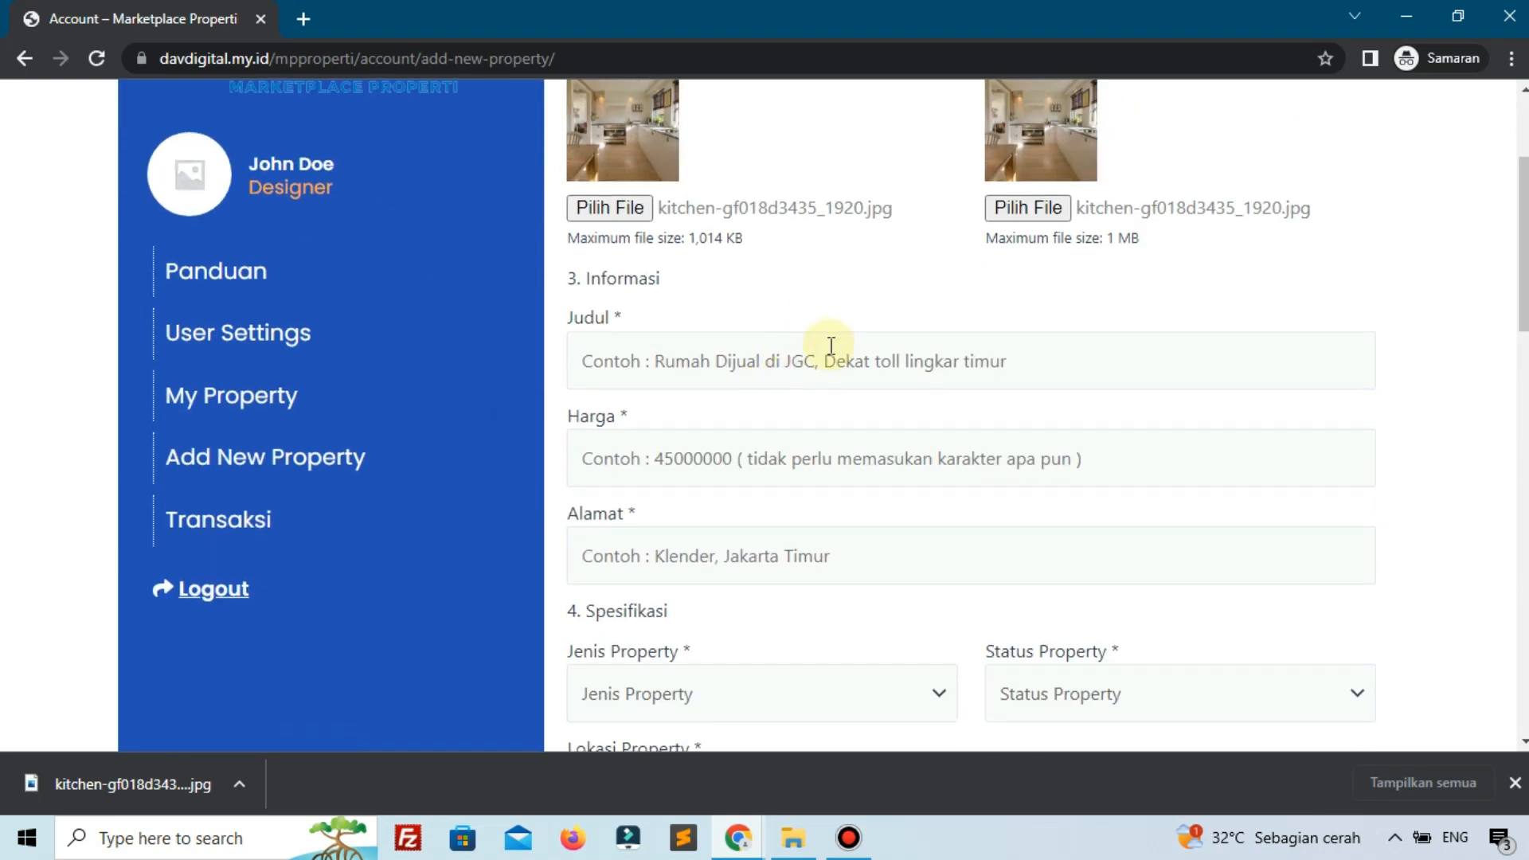
click(831, 345)
text(Rumah Minimalis)
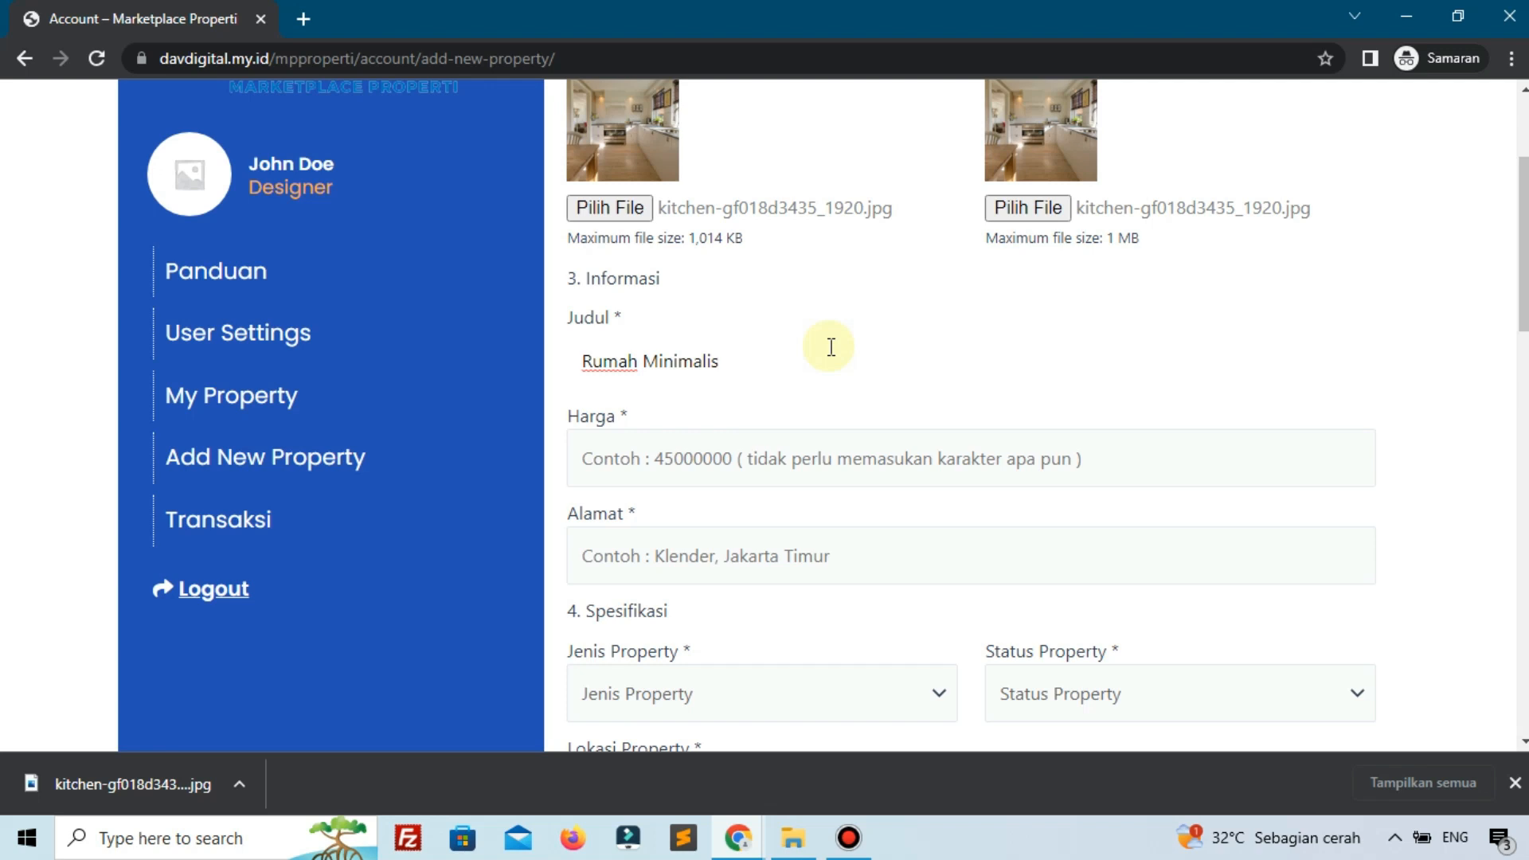
click(730, 454)
click(727, 633)
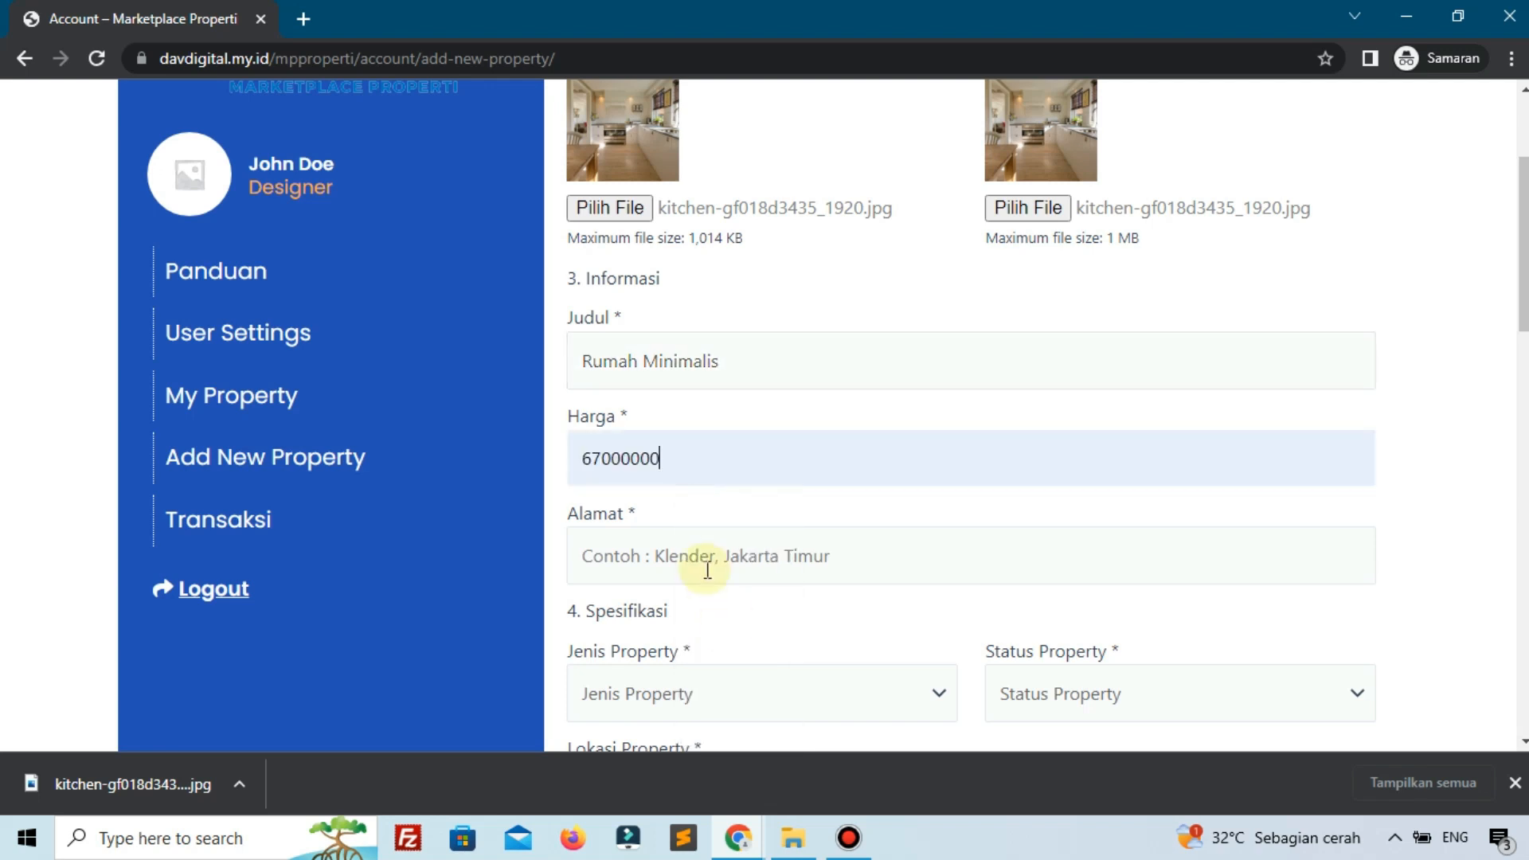
scroll(708, 570, down, 2)
click(724, 329)
click(745, 441)
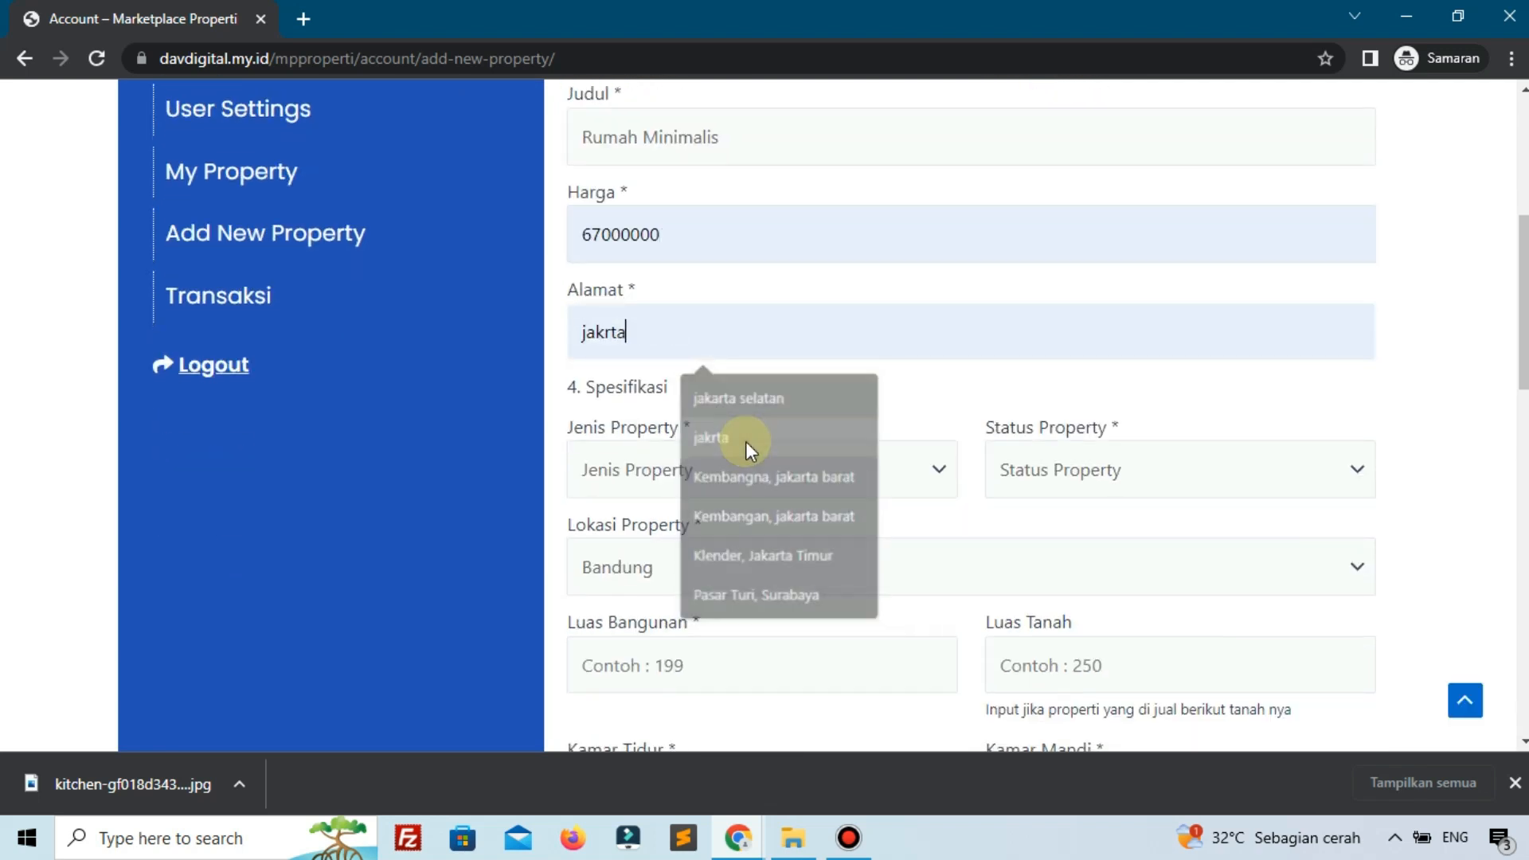
double_click(715, 335)
key(BackSpace)
click(705, 312)
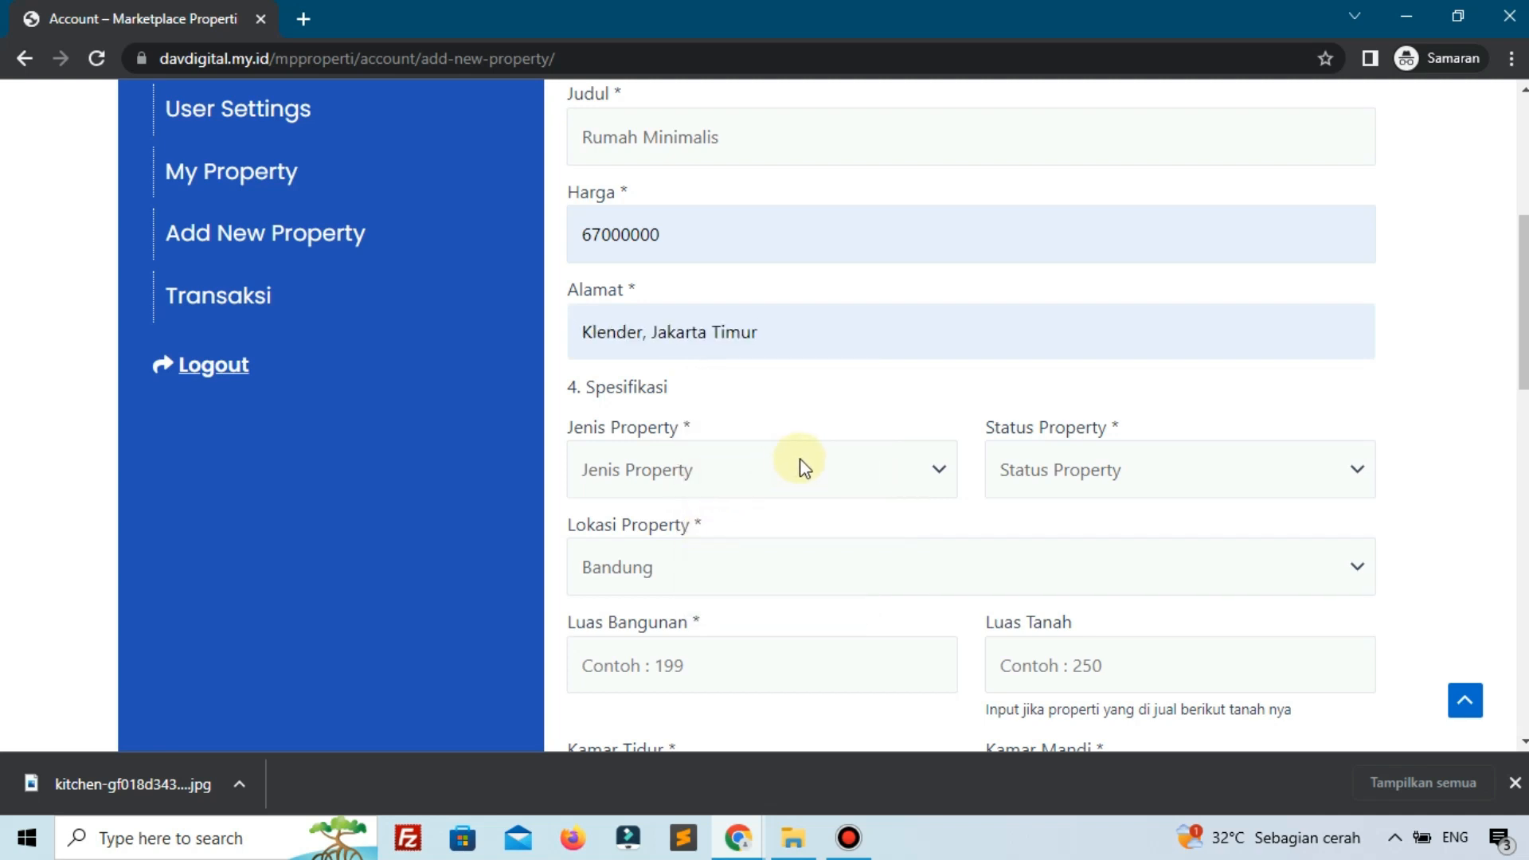
Set type Rumah, status Di Jual and location Jakarta.
click(800, 466)
click(637, 557)
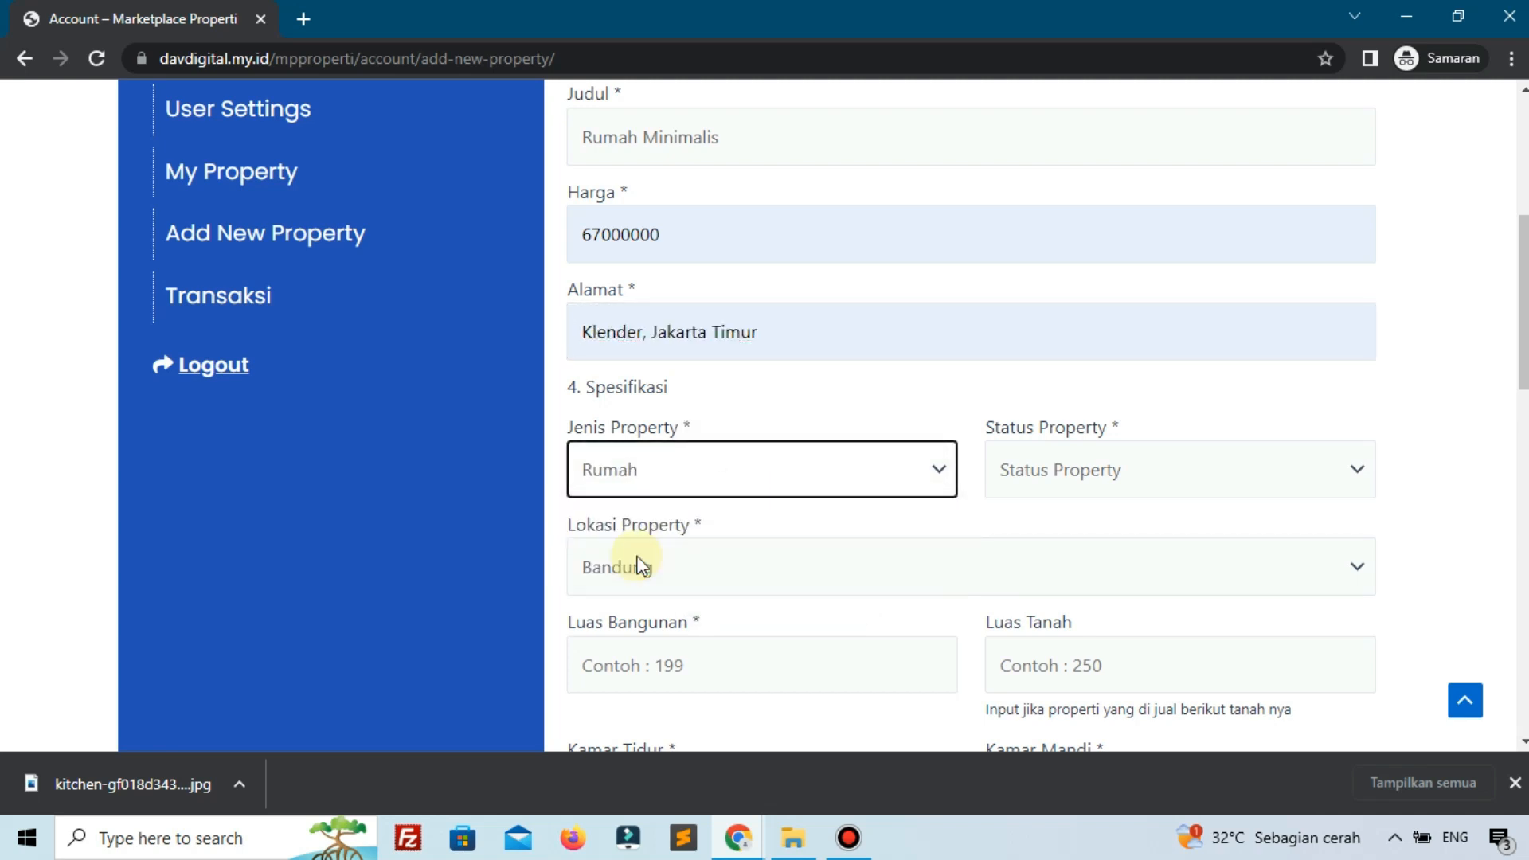
click(1022, 470)
click(1021, 528)
click(757, 562)
click(699, 634)
Enter a building area of 199 and a land area of 250.
scroll(773, 537, down, 3)
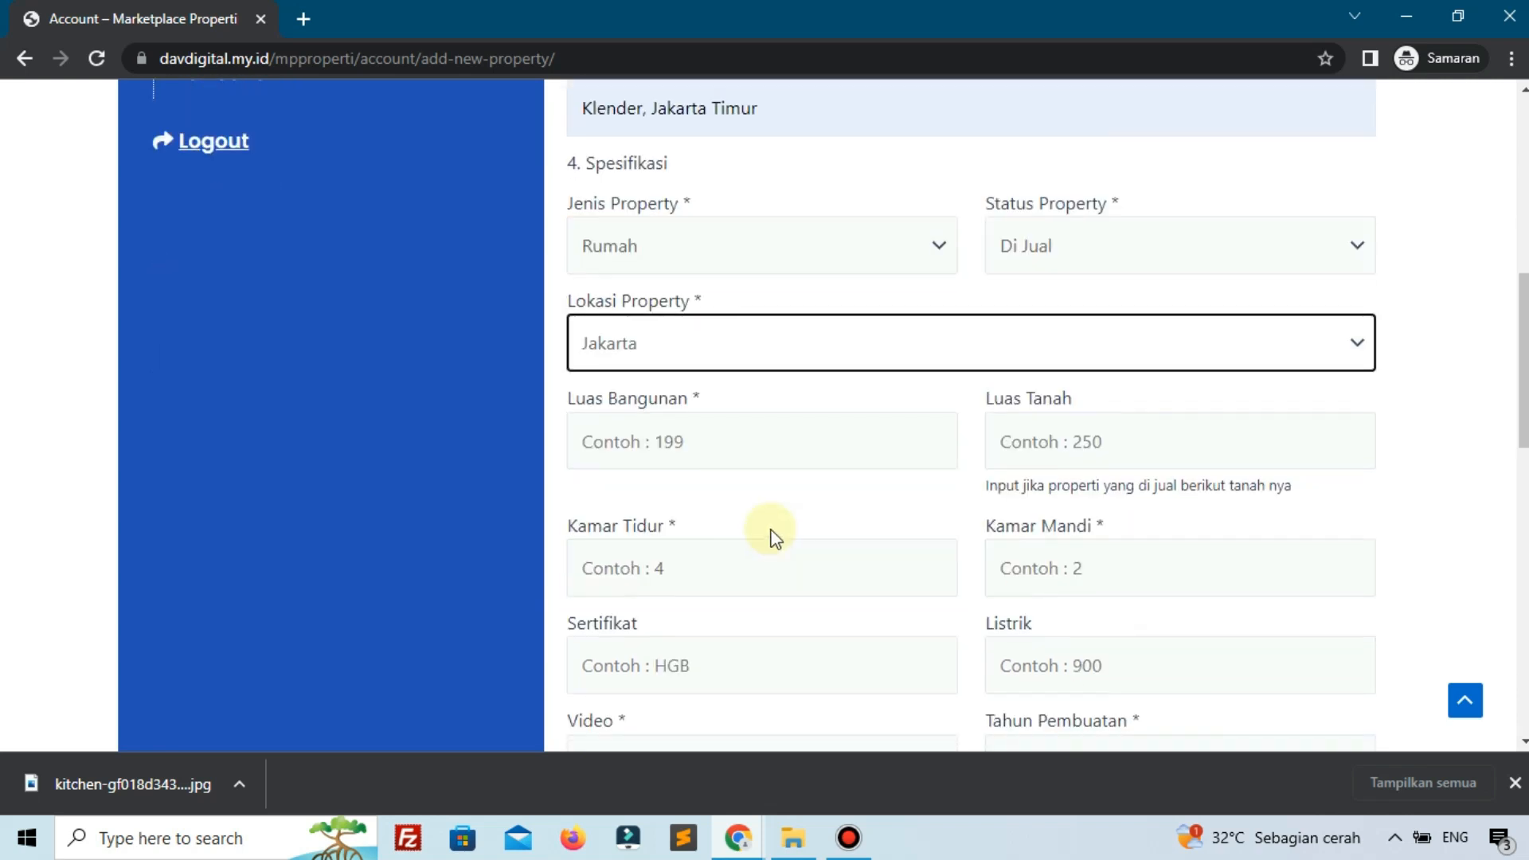
click(711, 446)
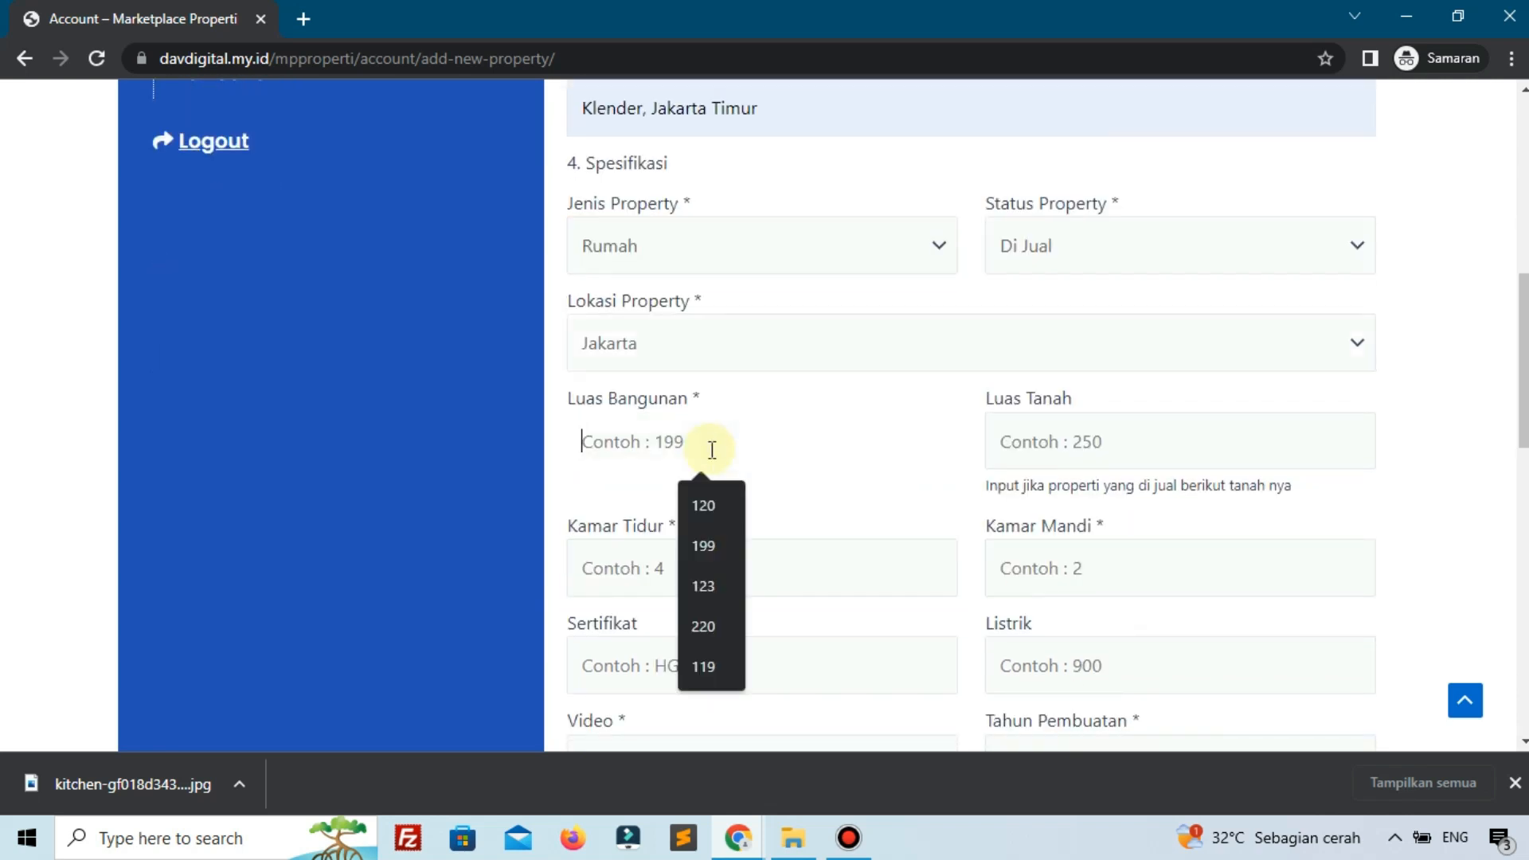
text(199)
click(1059, 434)
text(250)
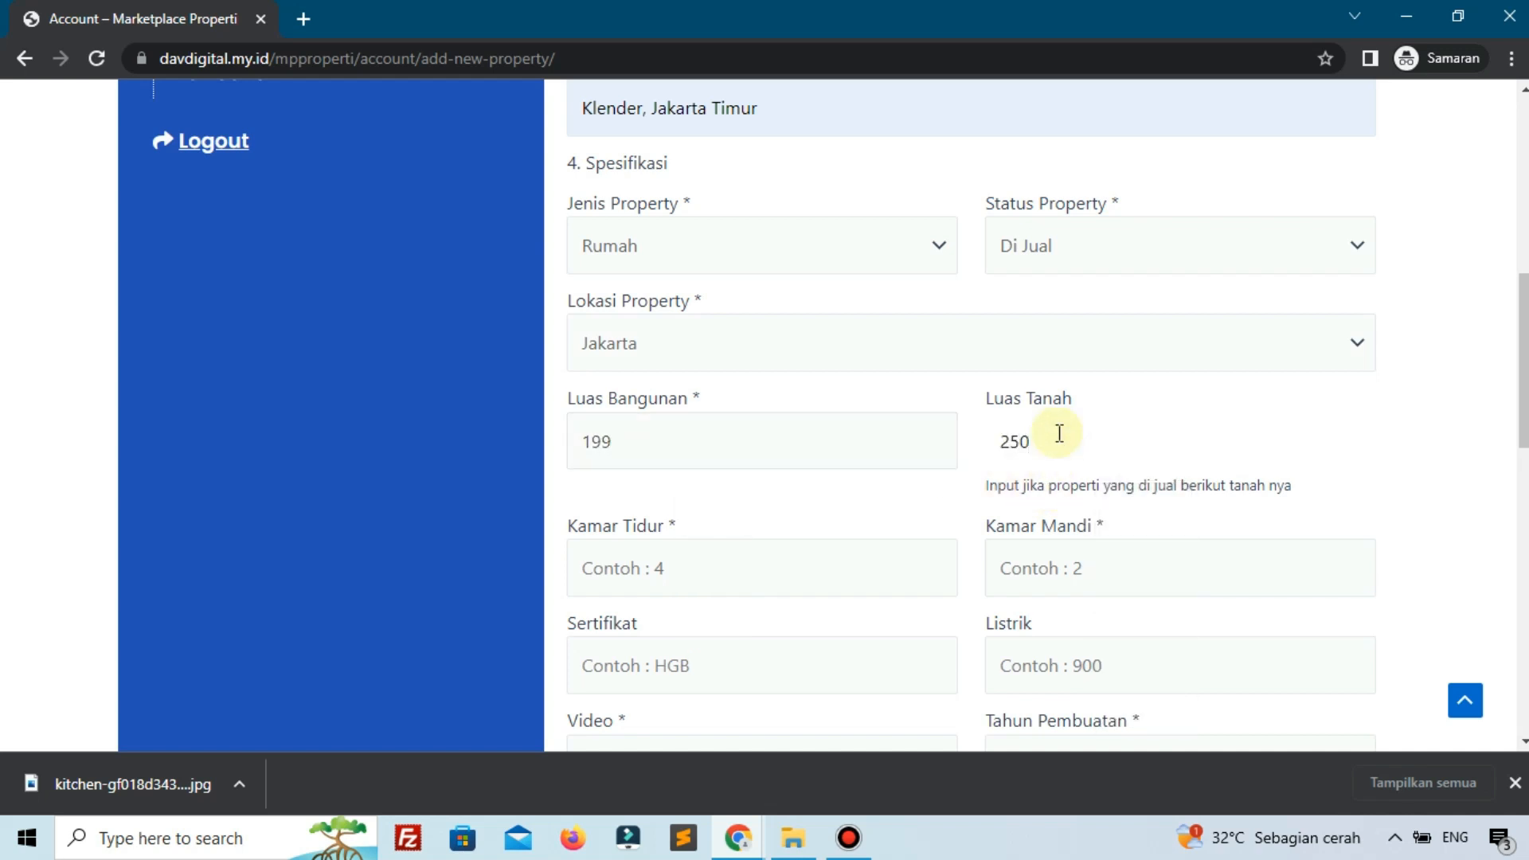
Set the property to 4 bedrooms and 2 bathrooms.
scroll(1059, 433, down, 3)
click(693, 333)
text(4)
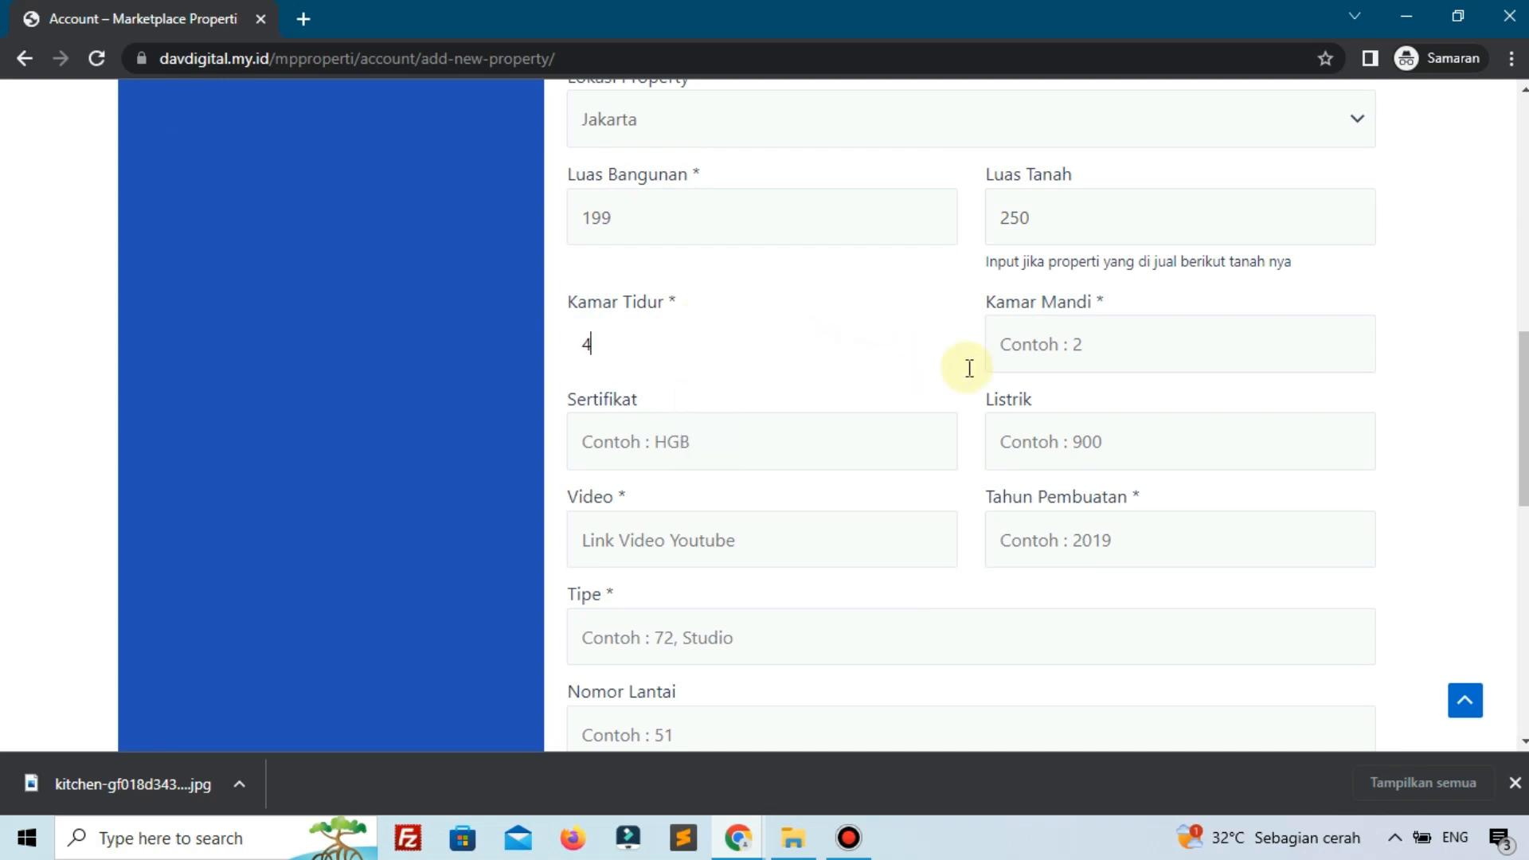
click(1164, 329)
text(2)
Choose certificate HGB from the suggestions and enter electricity capacity 1200.
click(798, 433)
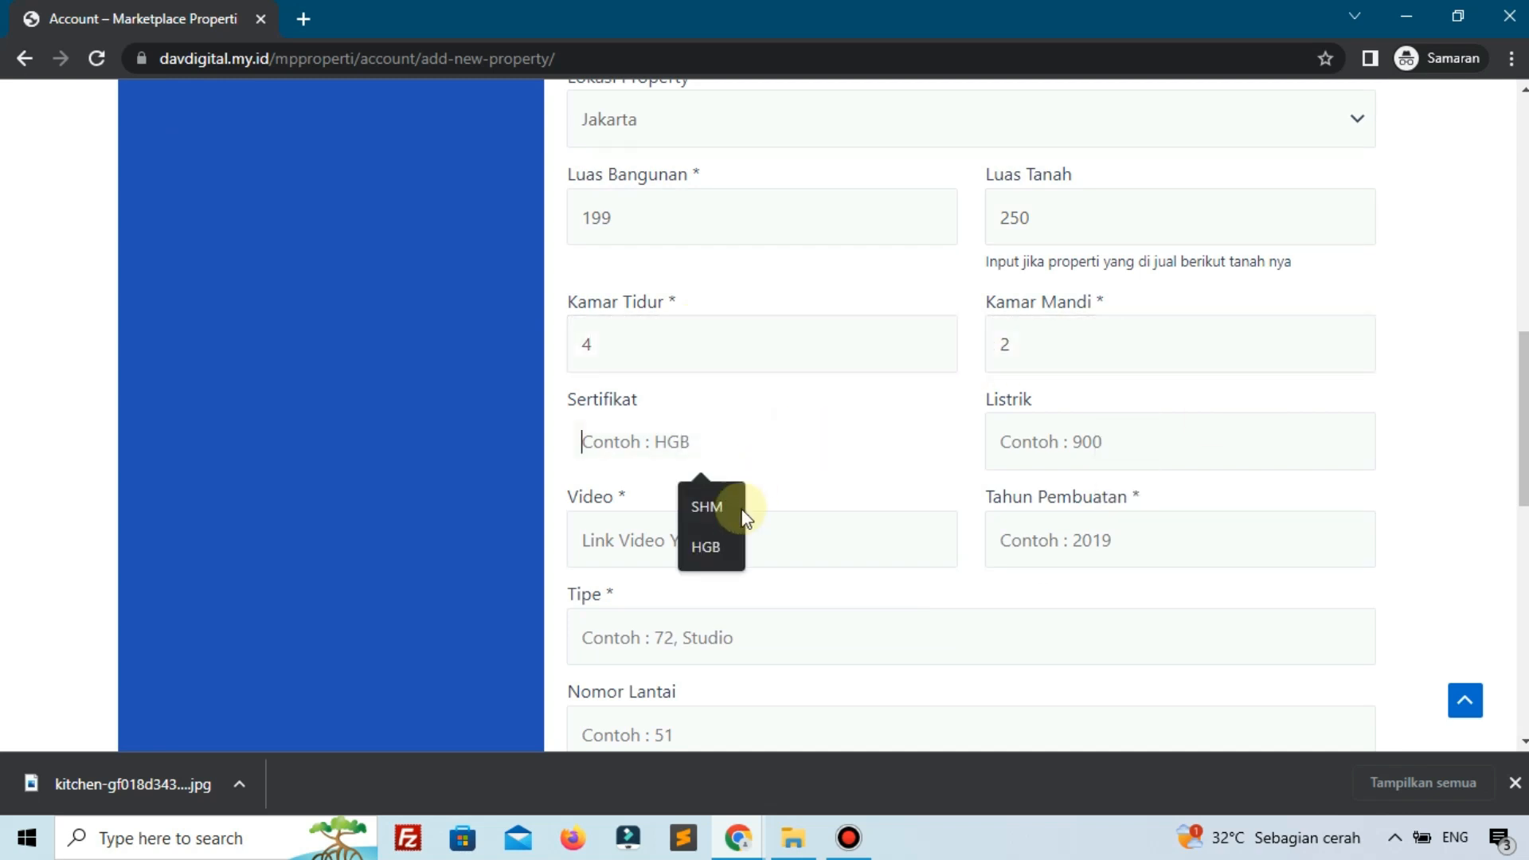
click(724, 541)
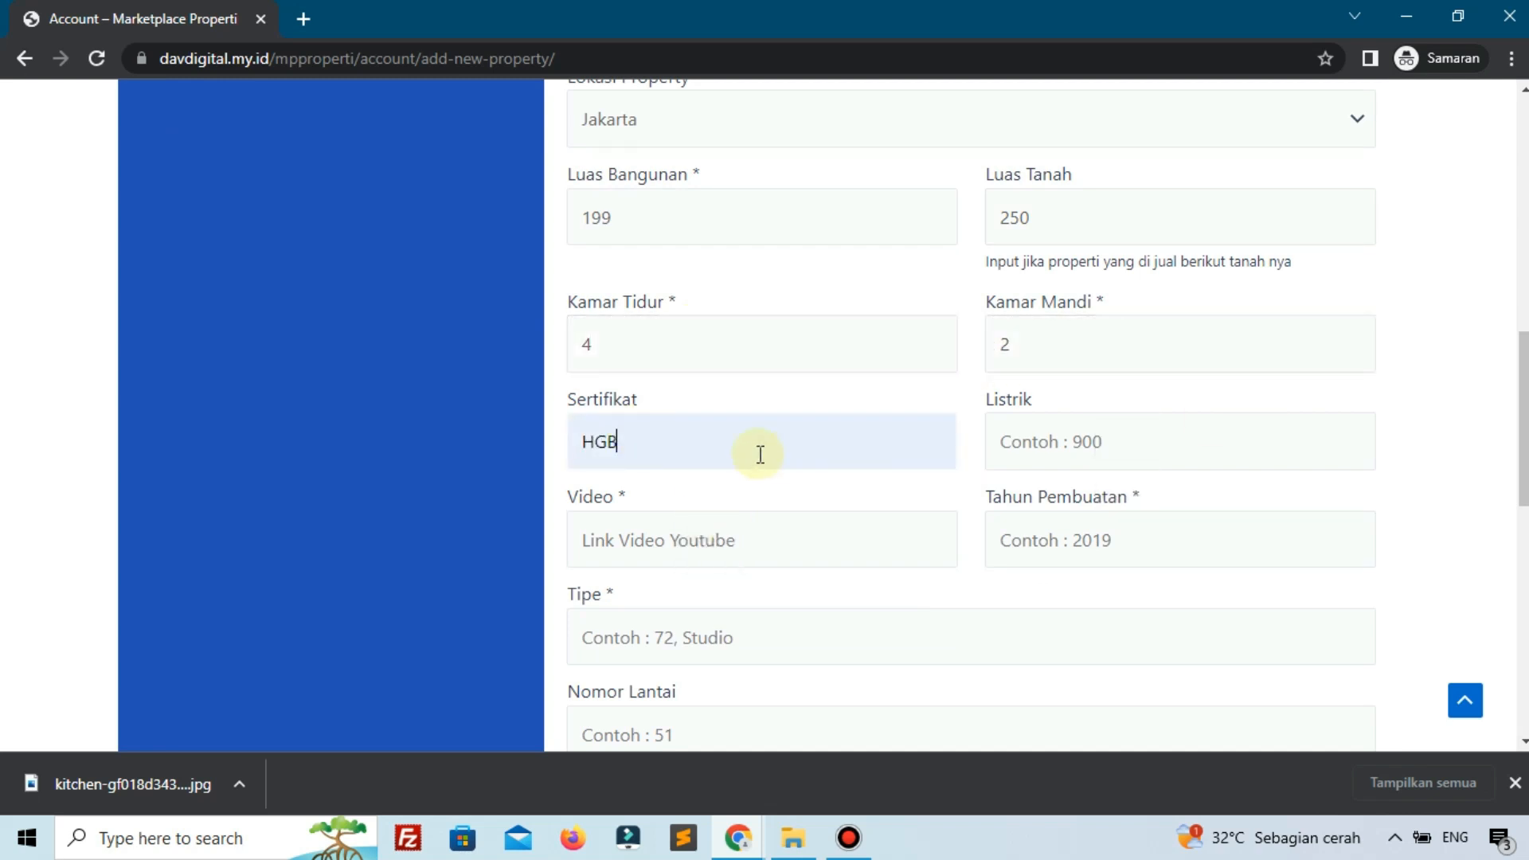
click(1099, 459)
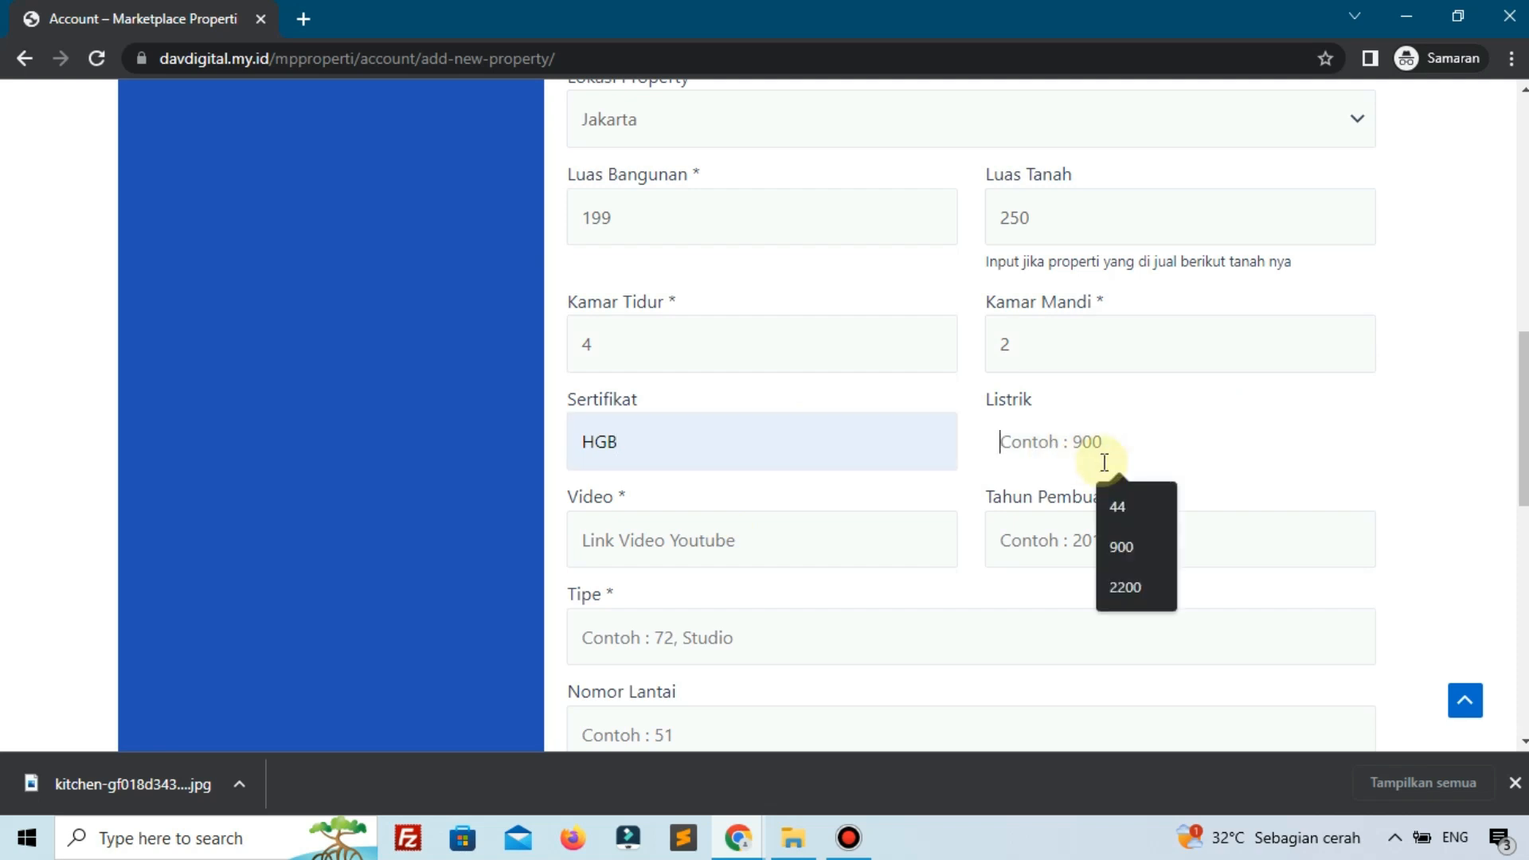
text(1200)
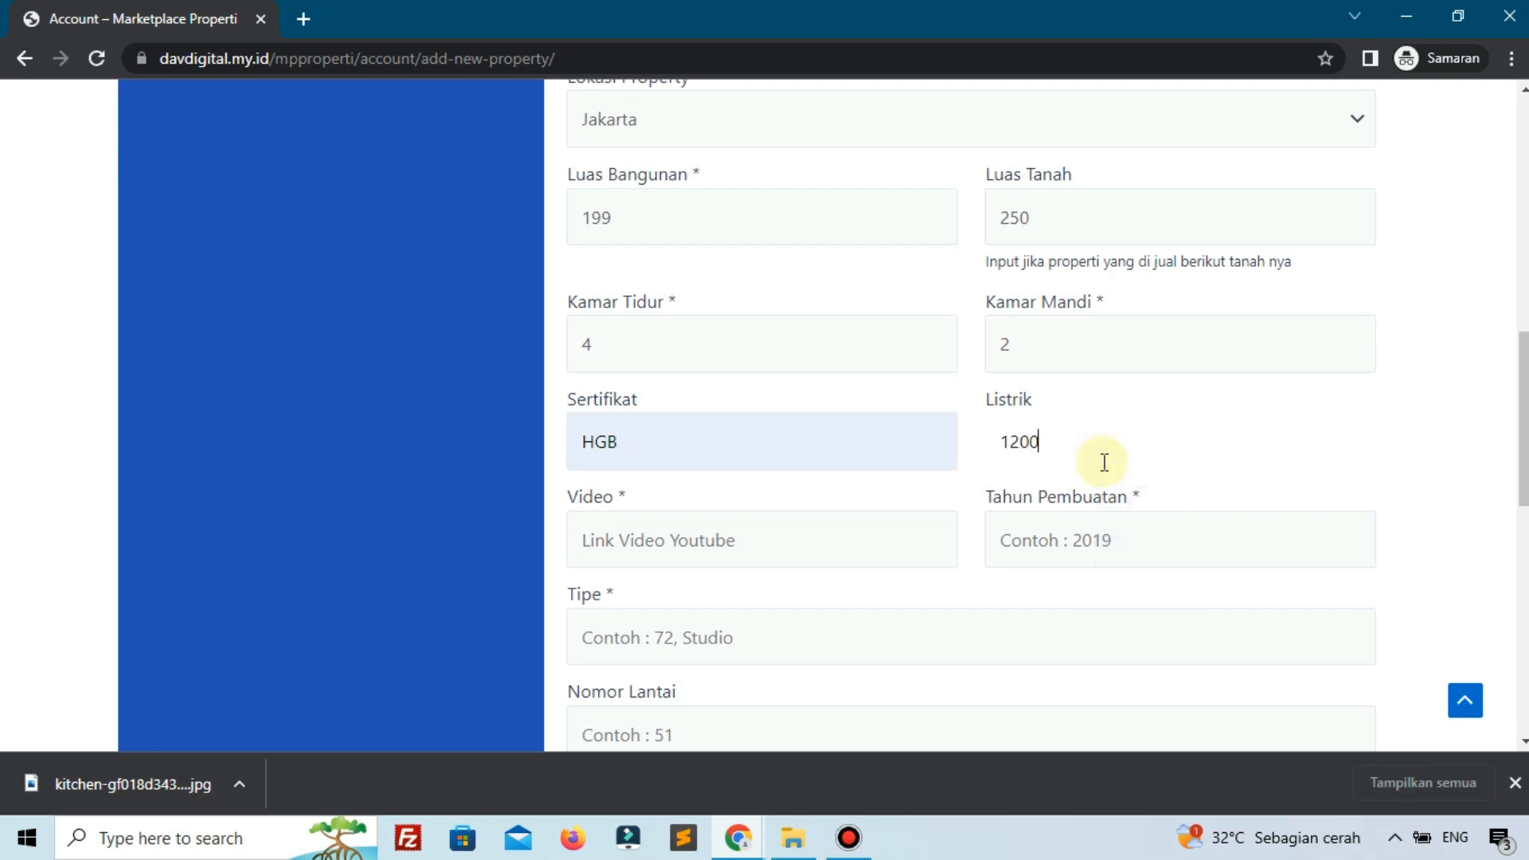
Fill in a saved YouTube video link, year 2019 and Tipe 72, leaving floor number empty.
scroll(807, 530, down, 2)
click(756, 422)
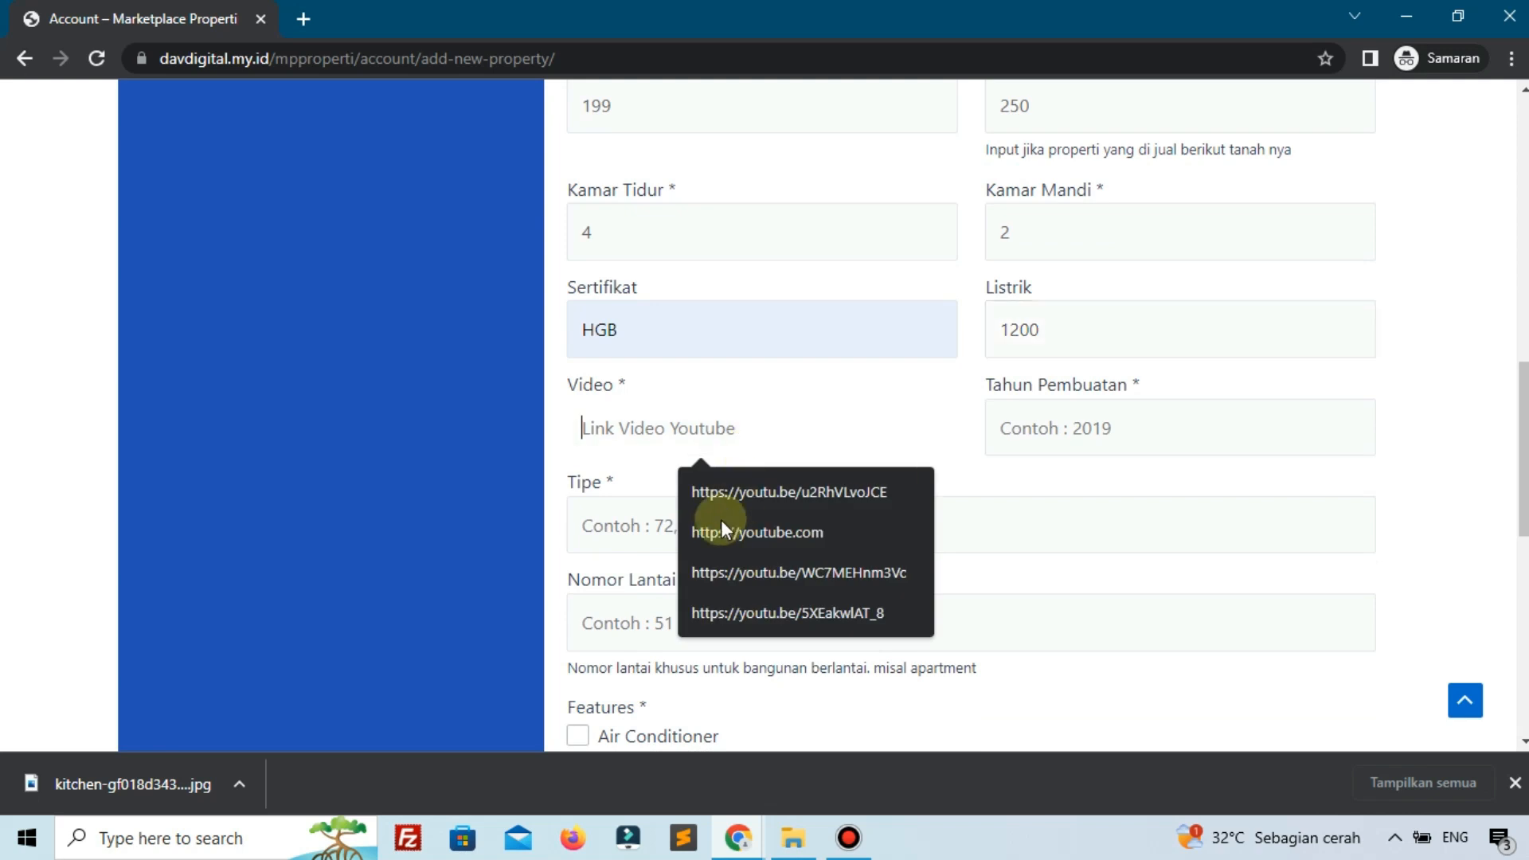
click(772, 575)
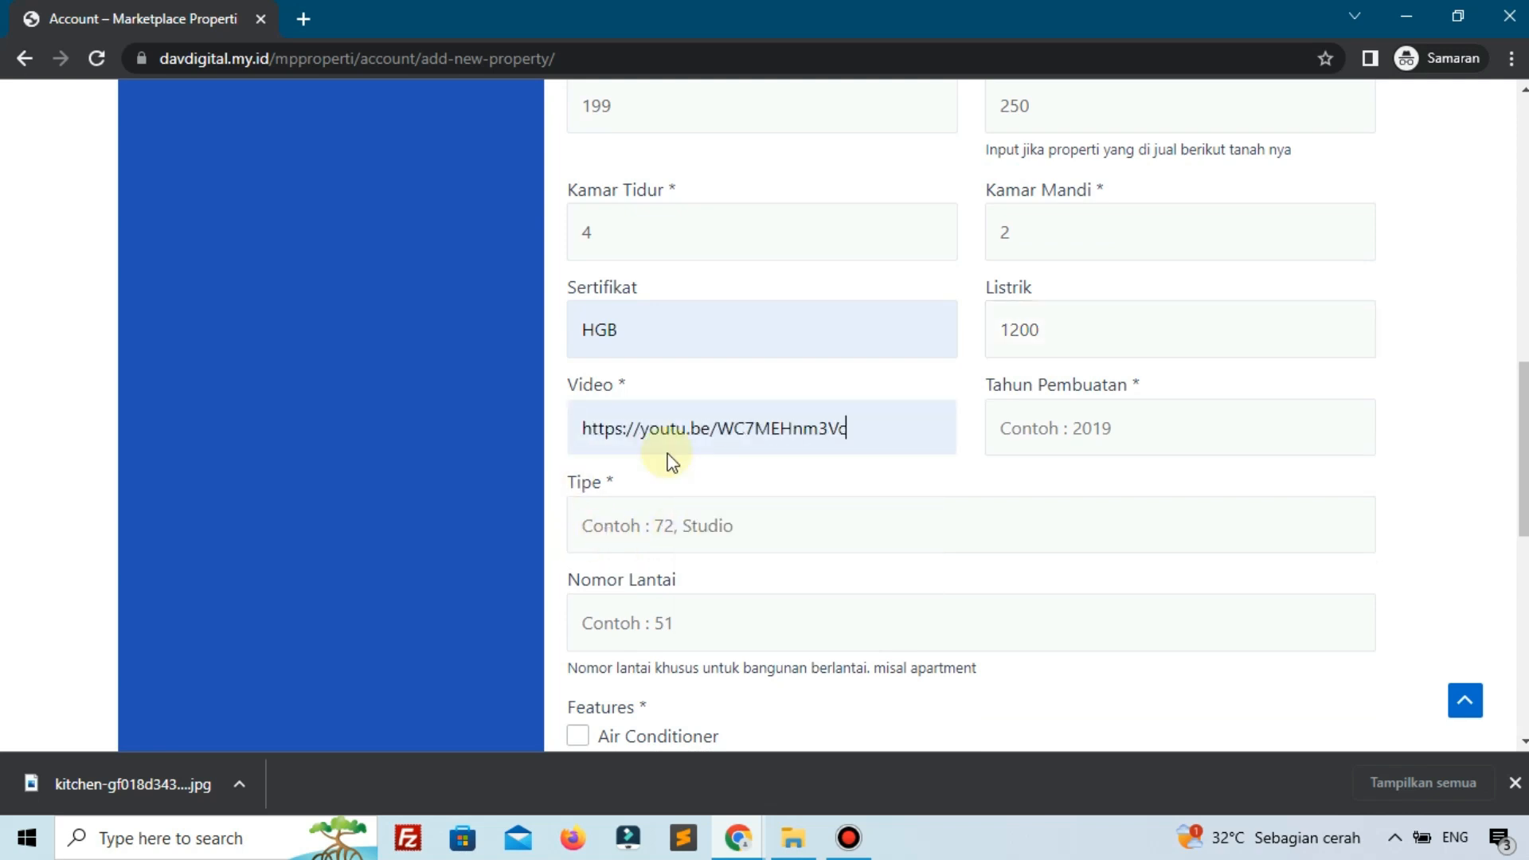
click(1085, 430)
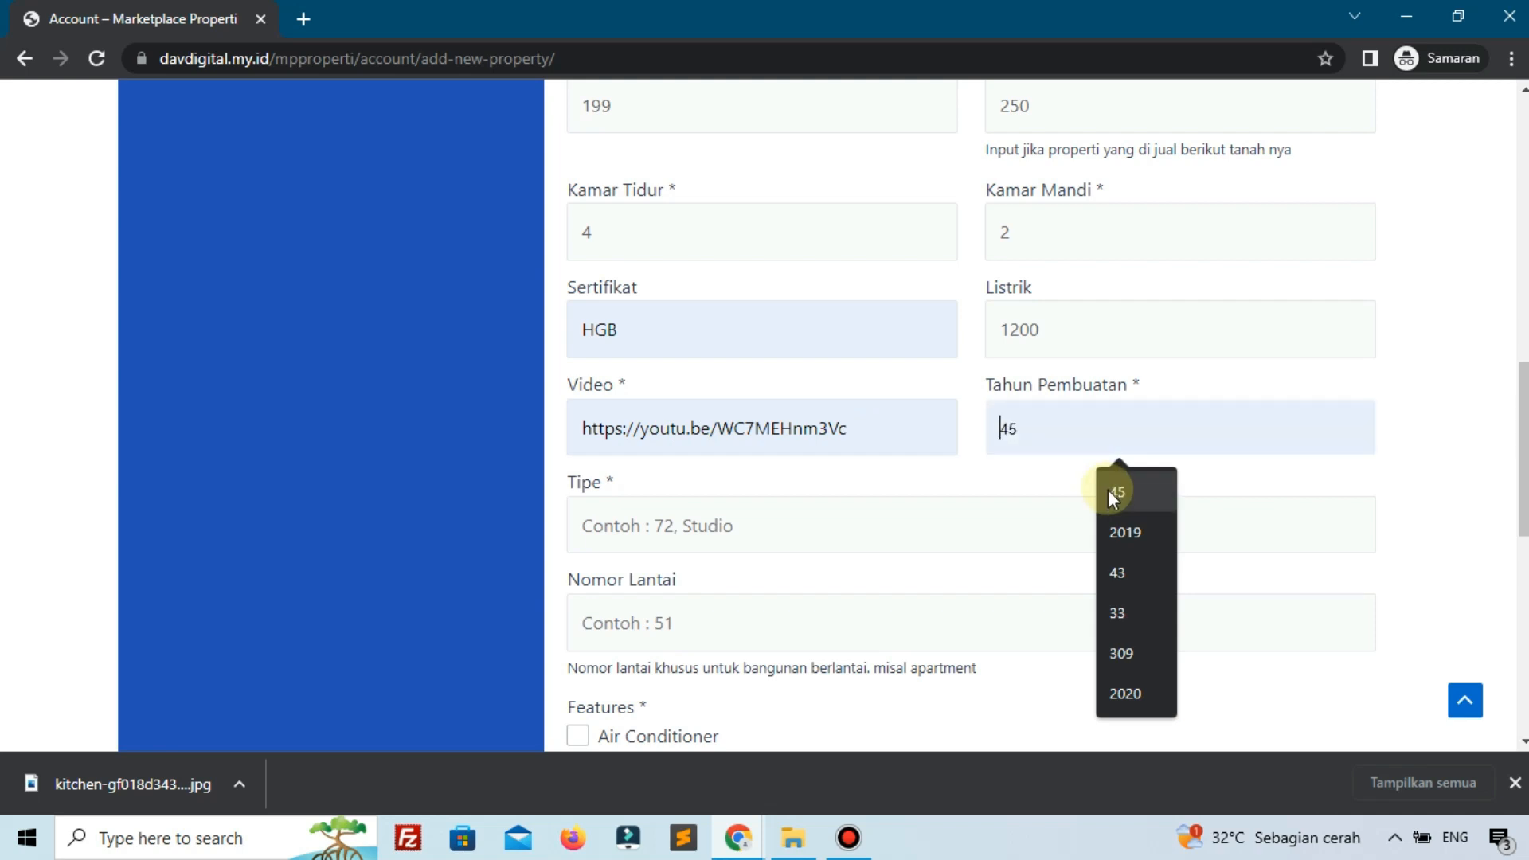
click(1110, 535)
click(834, 537)
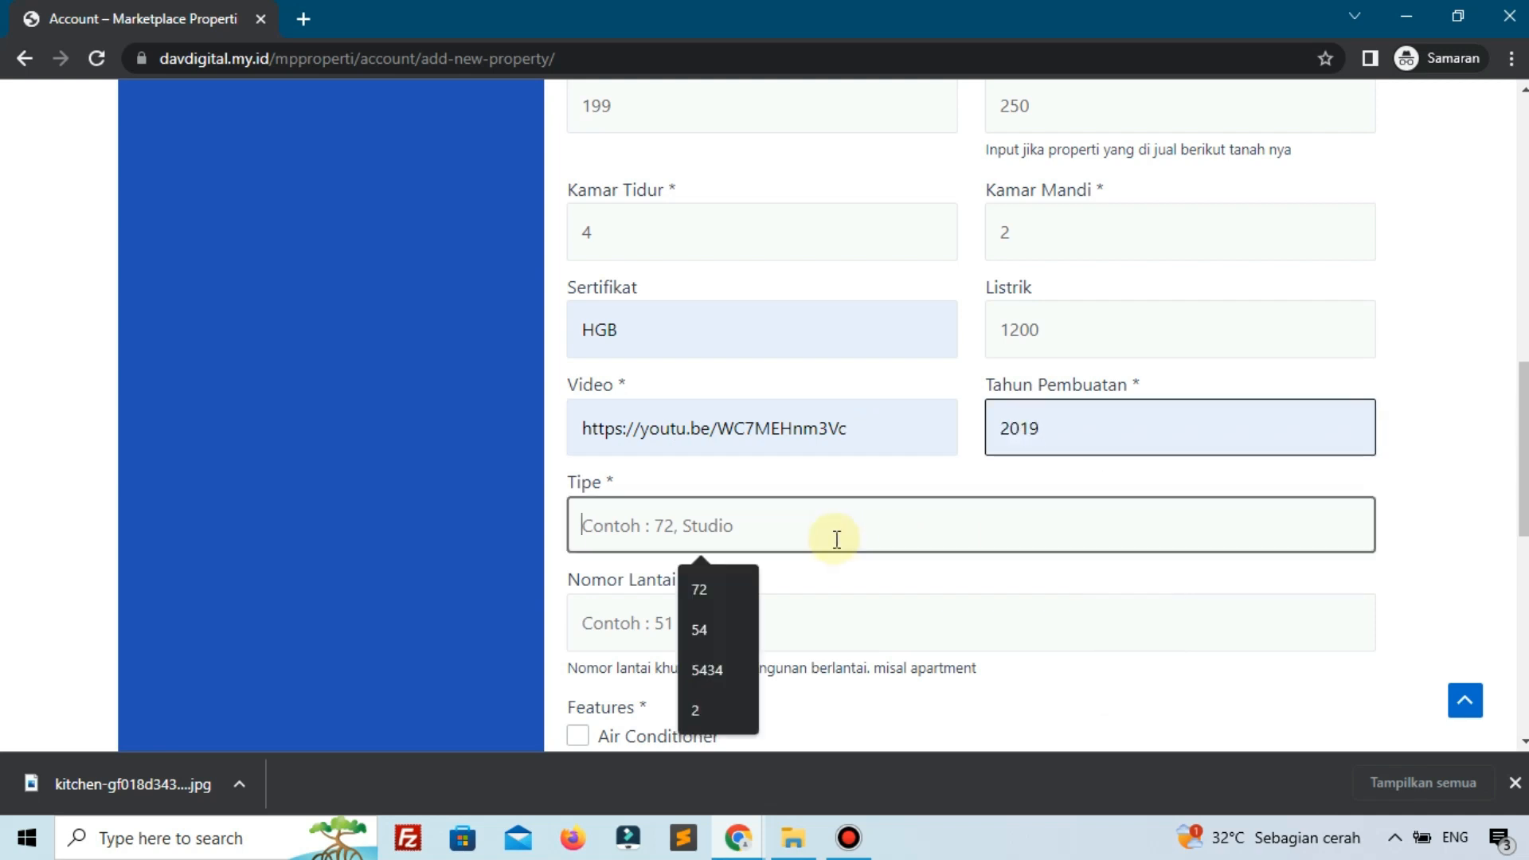
click(727, 587)
scroll(907, 541, down, 1)
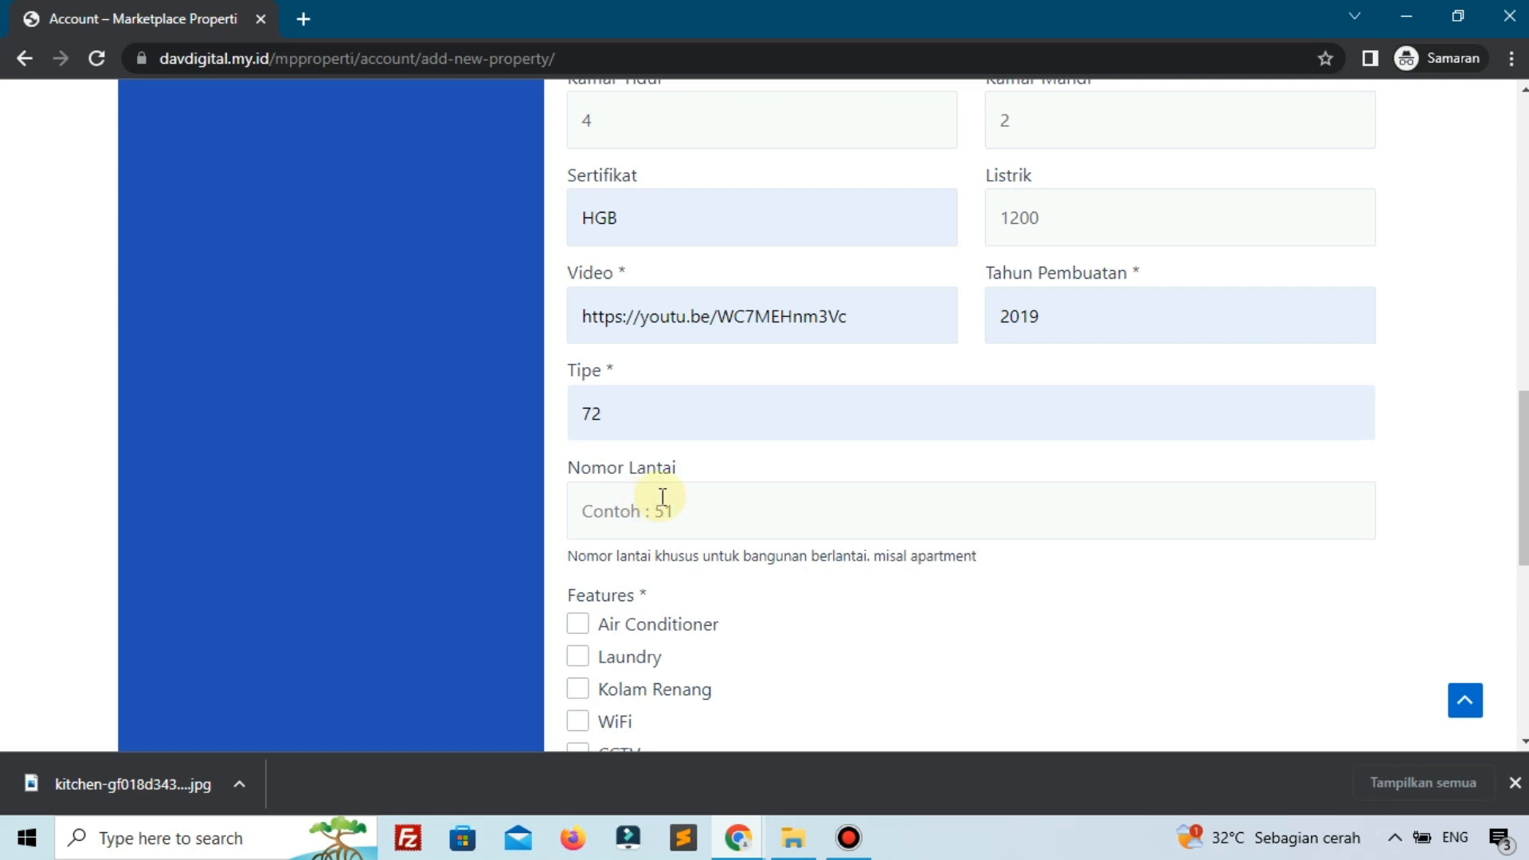
click(661, 494)
click(556, 535)
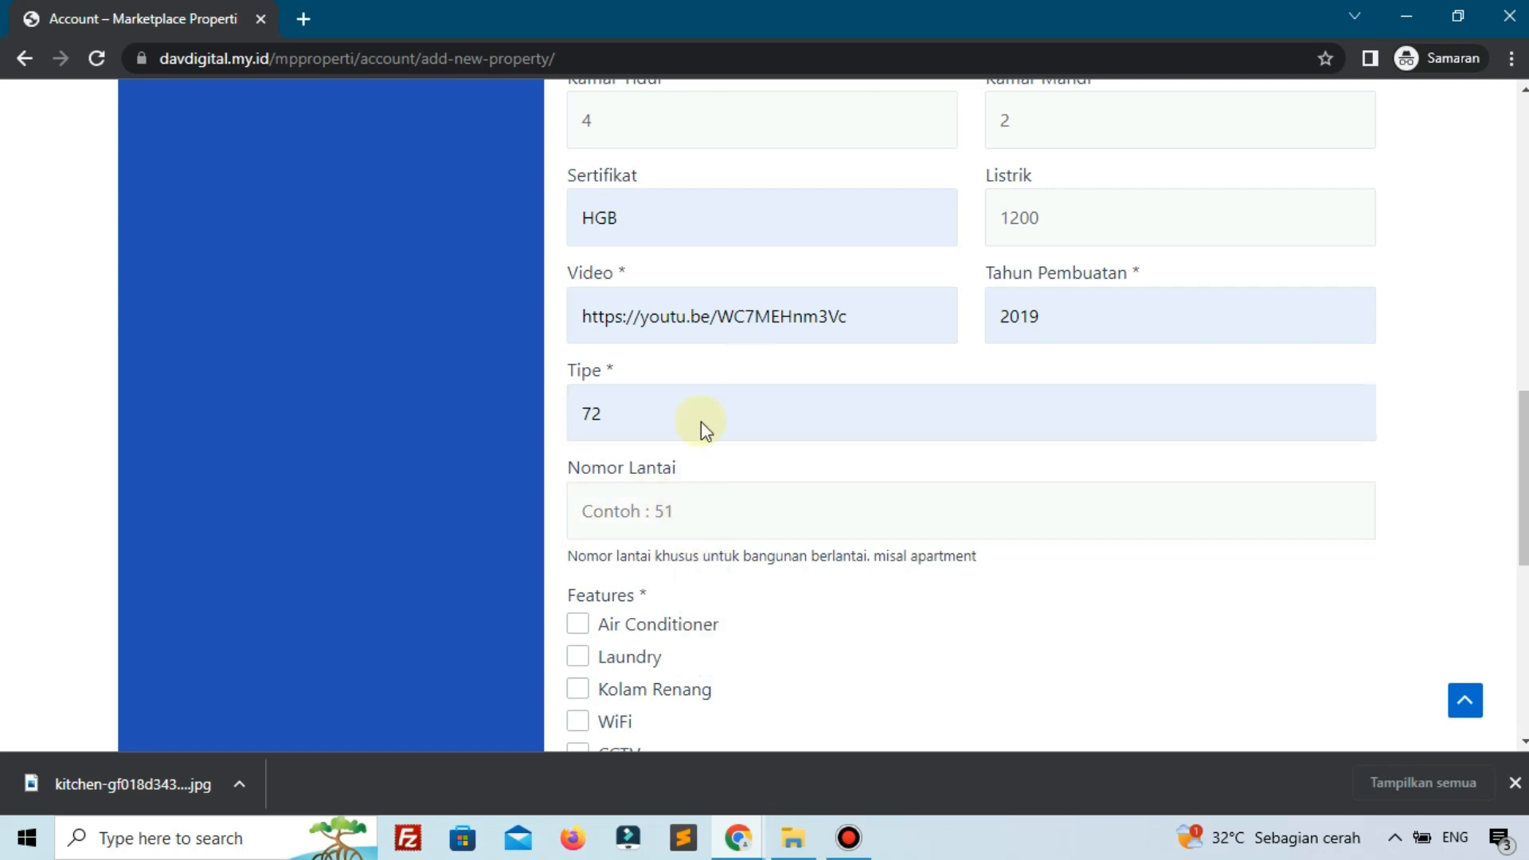
scroll(640, 498, down, 3)
Tick the Air Conditioner, Laundry, Kolam Renang, WiFi, CCTV, Kitchen and Balkon features.
click(647, 469)
click(629, 458)
click(640, 406)
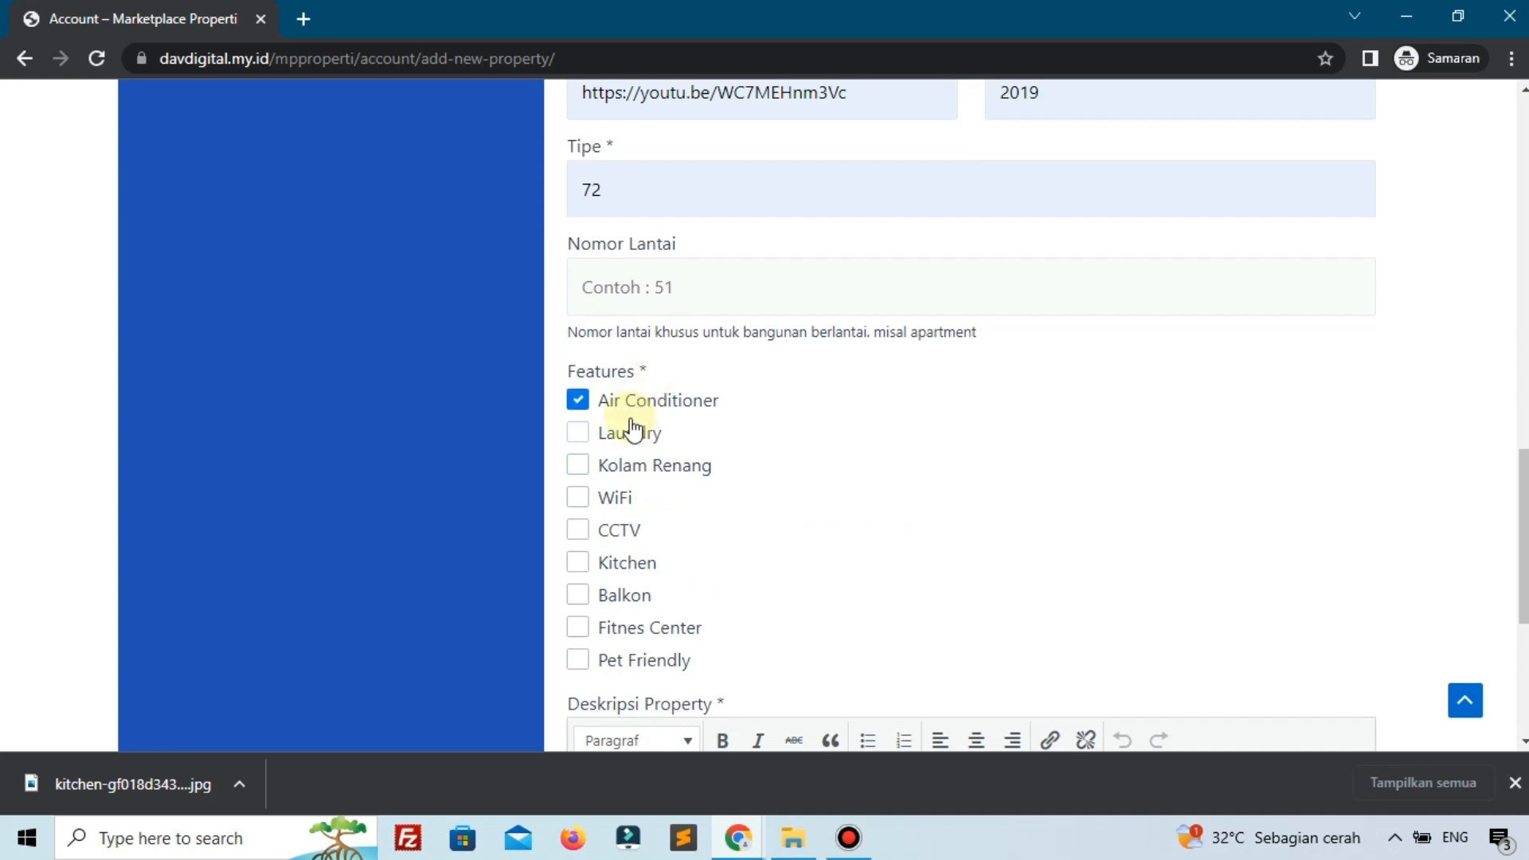
click(645, 407)
click(615, 499)
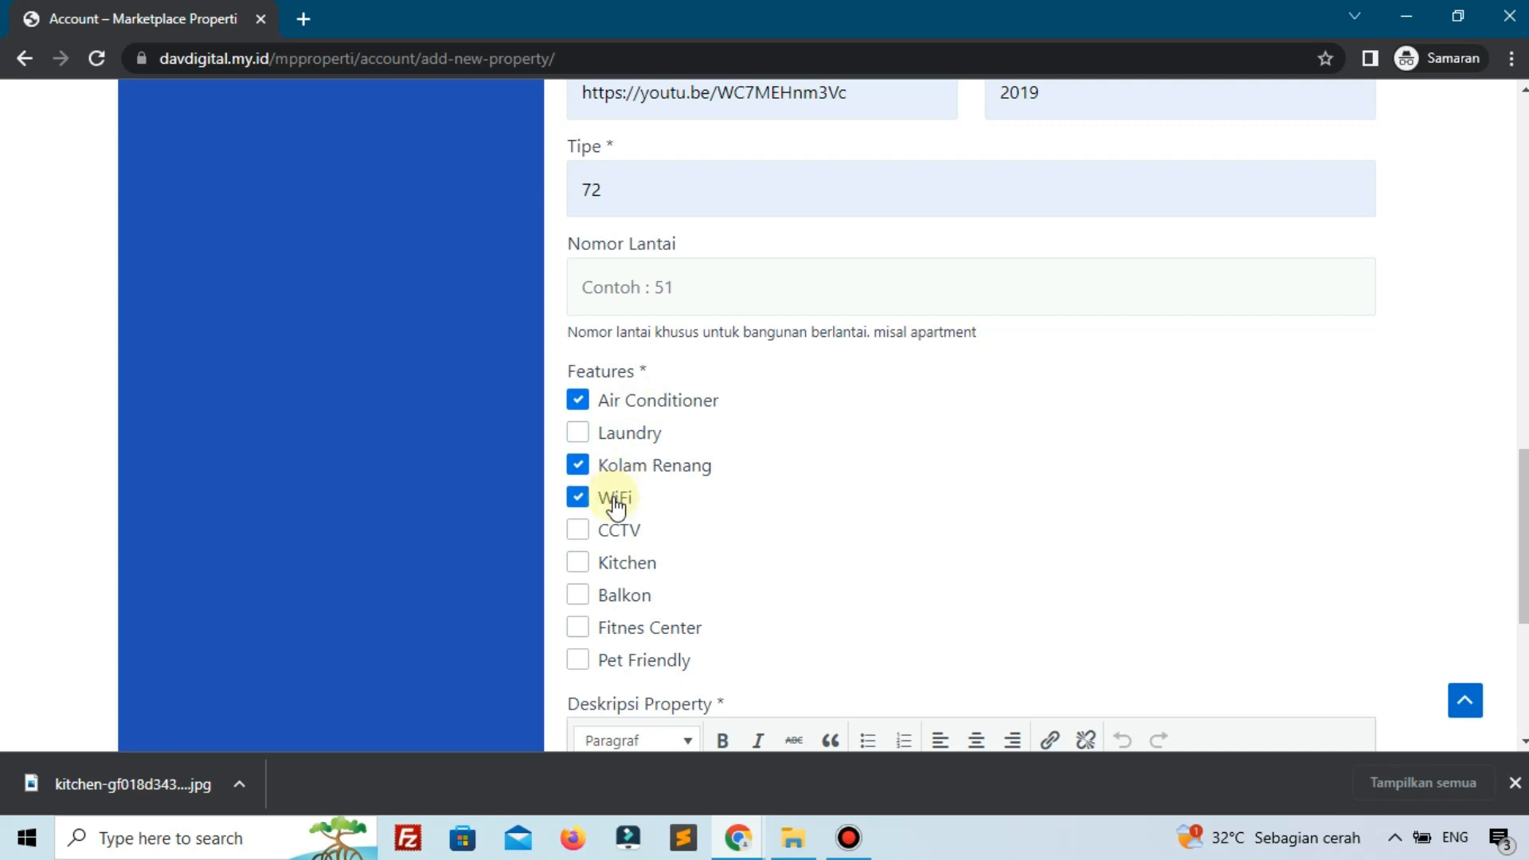
click(609, 567)
click(609, 595)
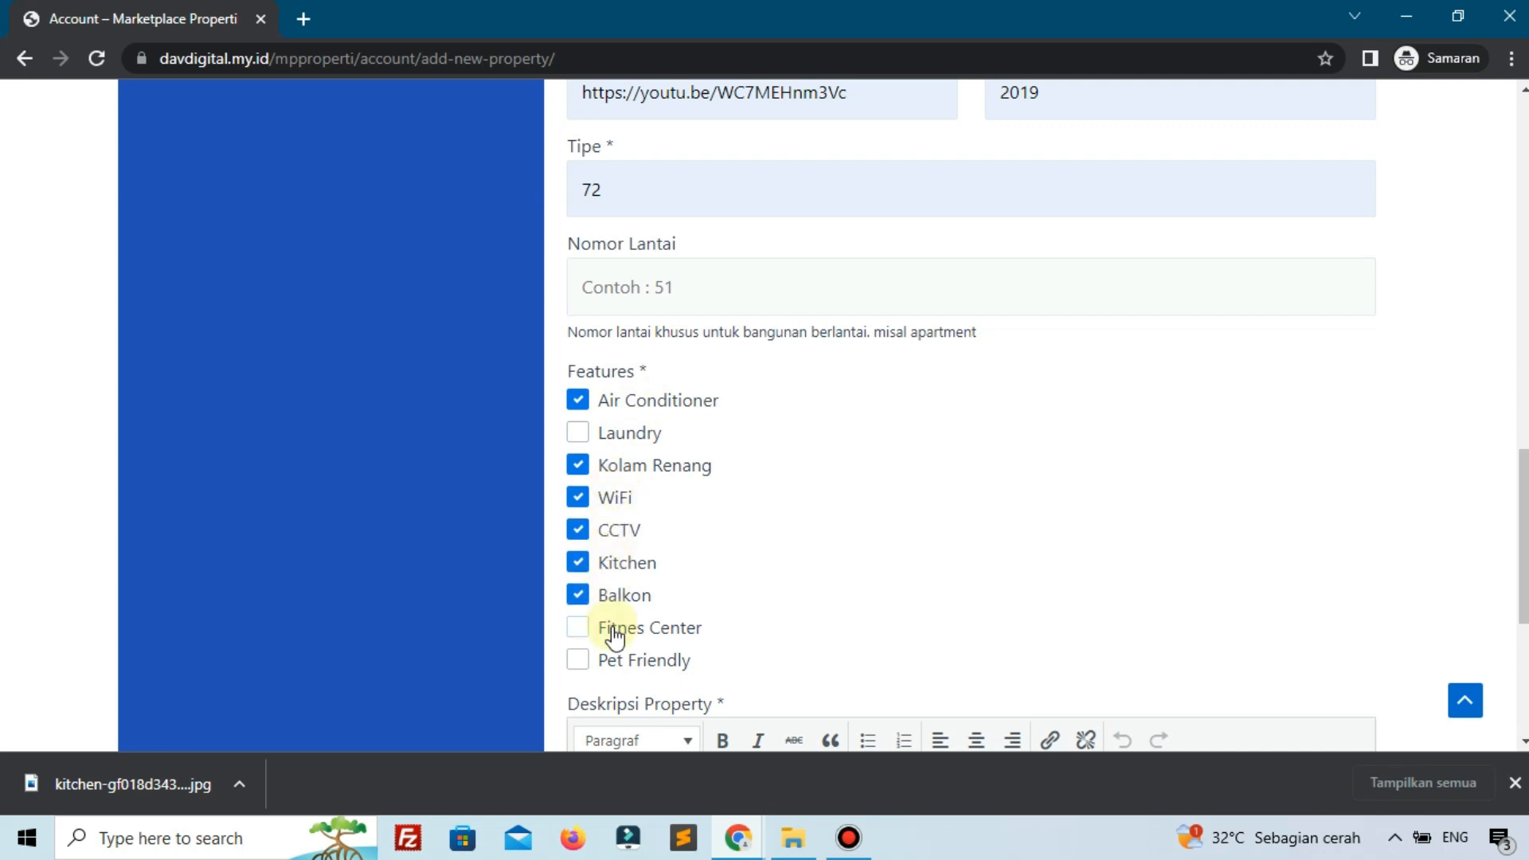
click(622, 431)
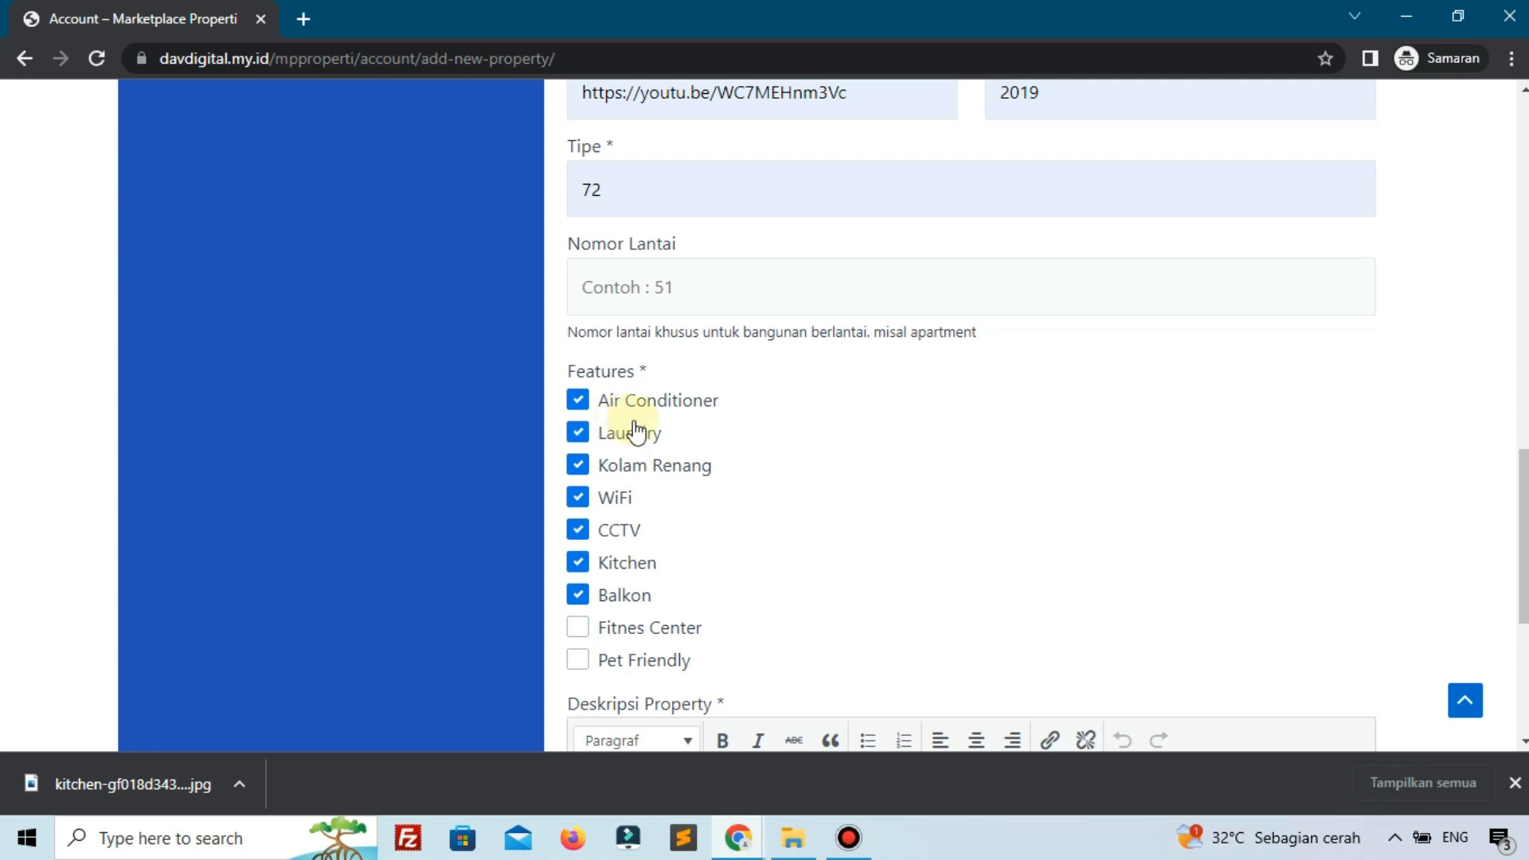
Write the 'lorem ipsunm' property description and submit the listing.
scroll(673, 423, down, 3)
click(738, 580)
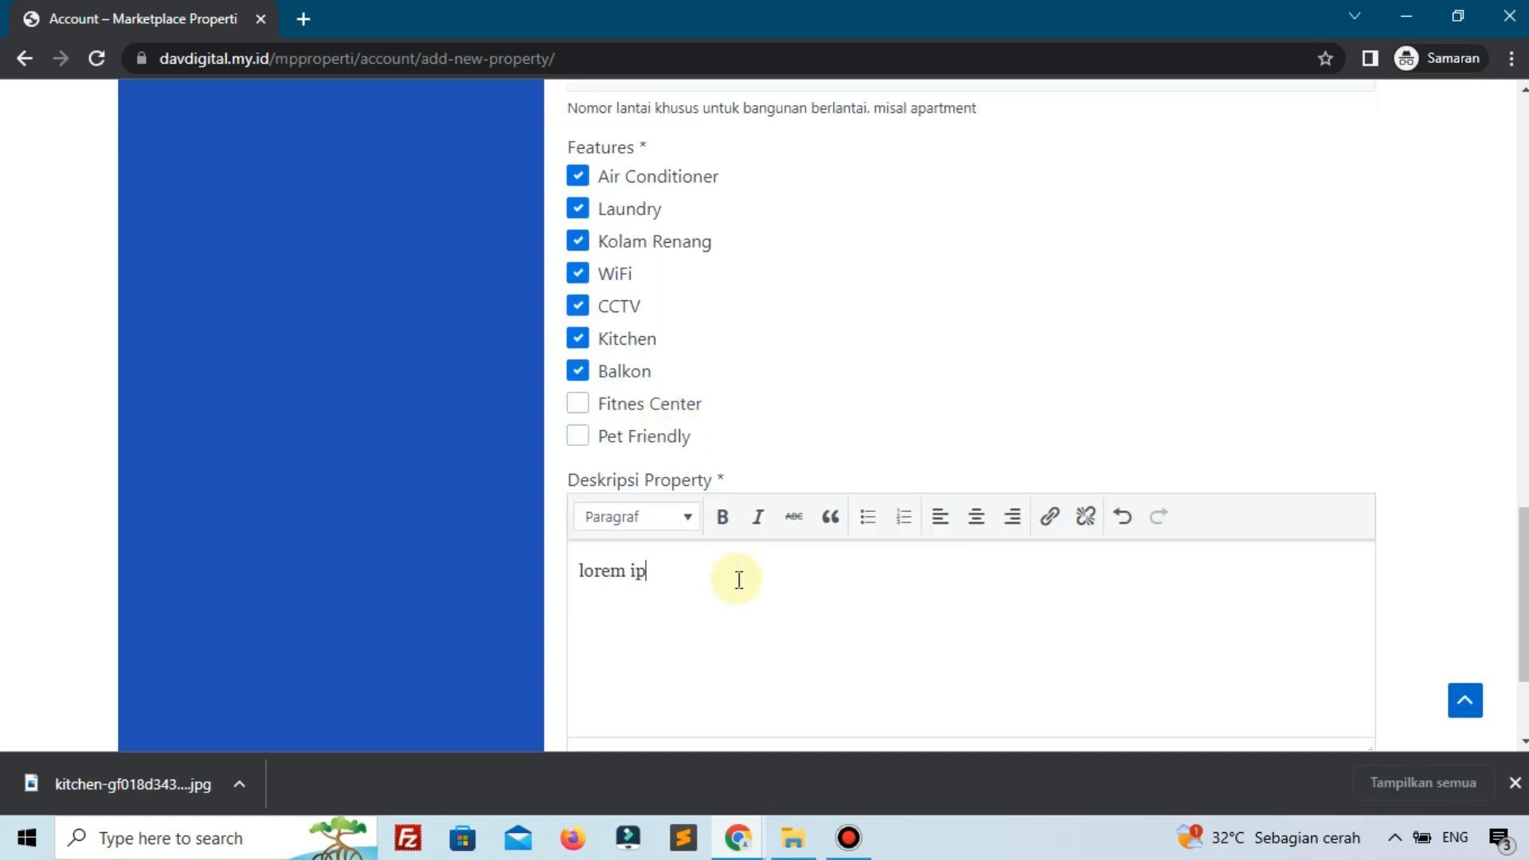
scroll(756, 575, down, 3)
click(609, 610)
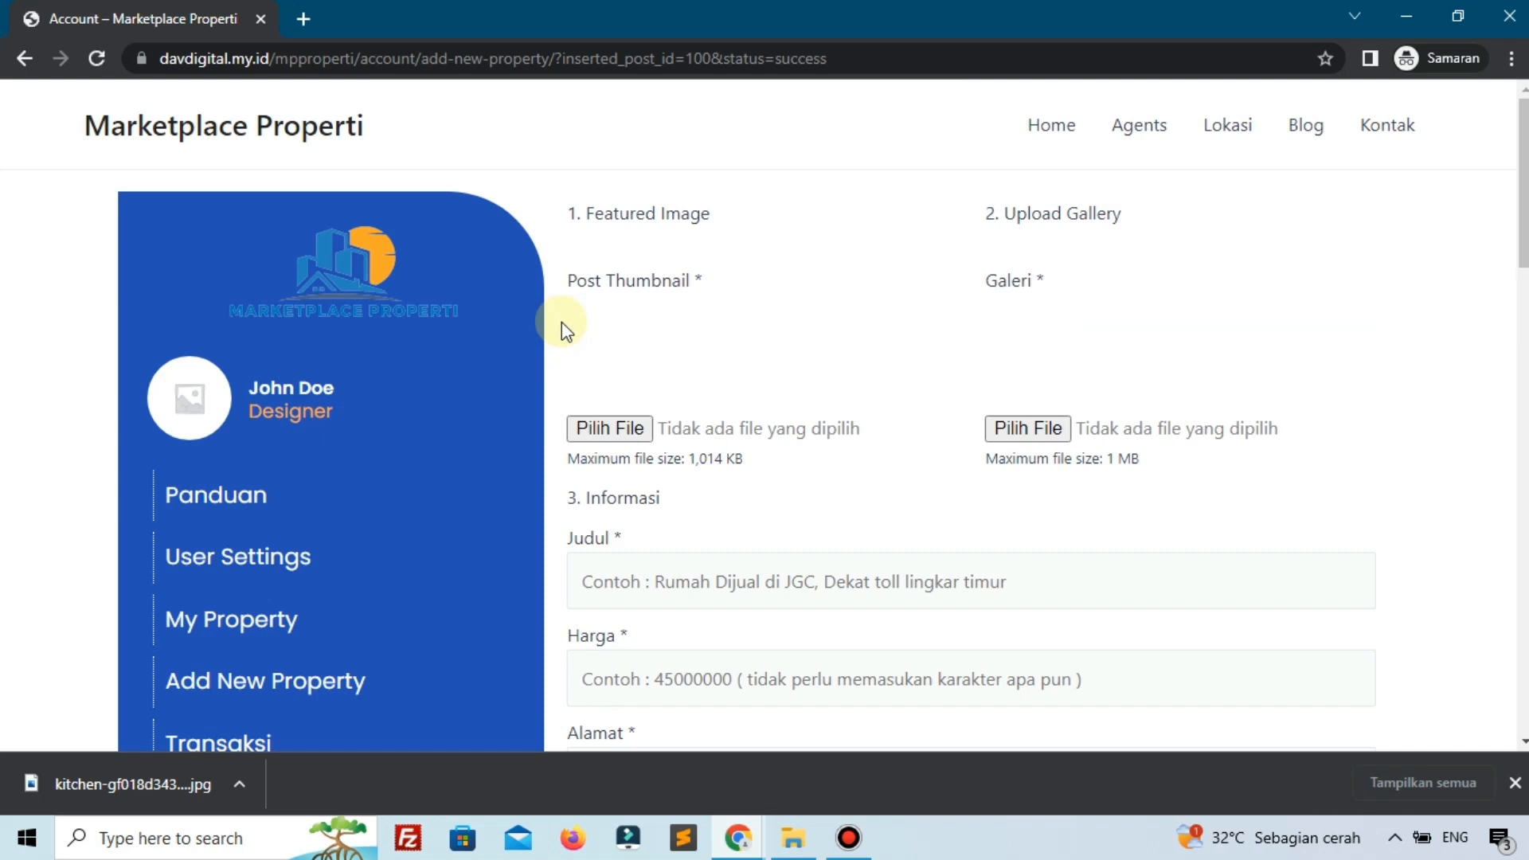
Verify status=success in the page address and the 'Form successfully submitted.' notice below Submit.
scroll(562, 322, down, 15)
scroll(562, 322, up, 5)
drag(758, 70, 849, 60)
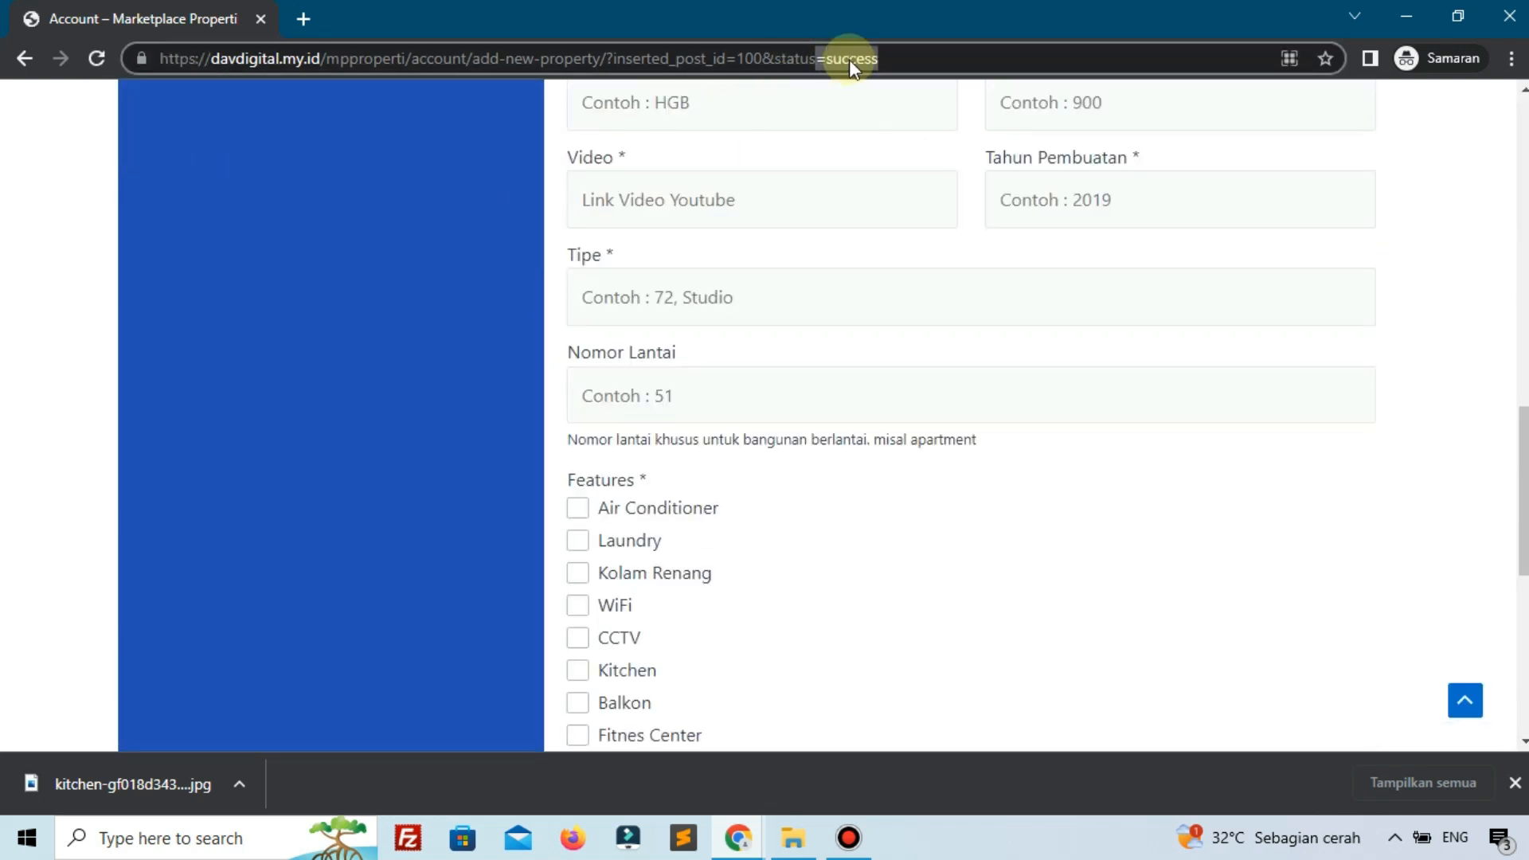
click(370, 311)
scroll(421, 332, down, 8)
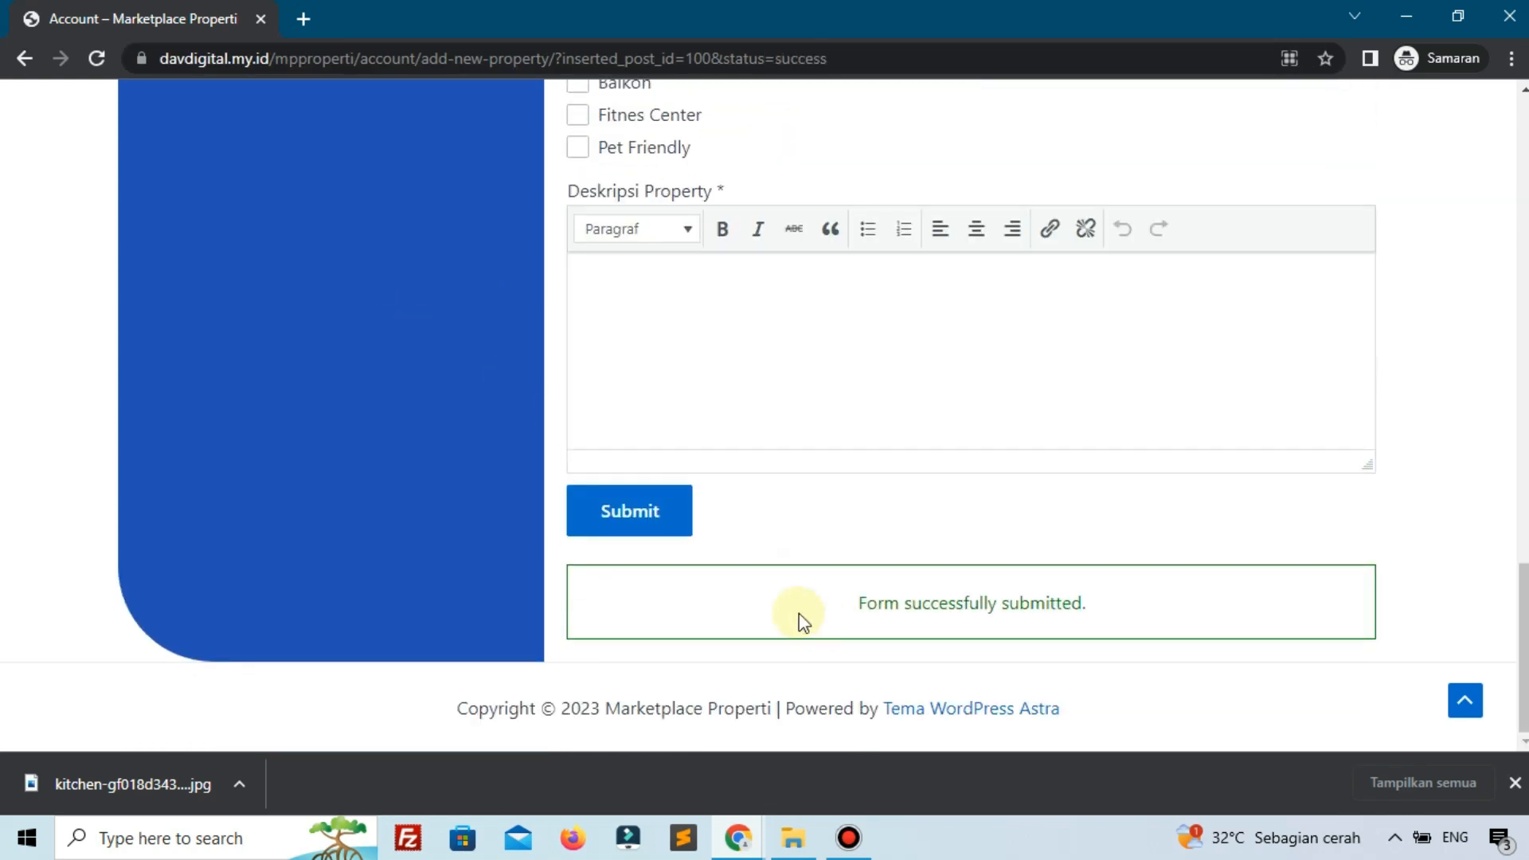
drag(799, 614, 968, 613)
click(968, 613)
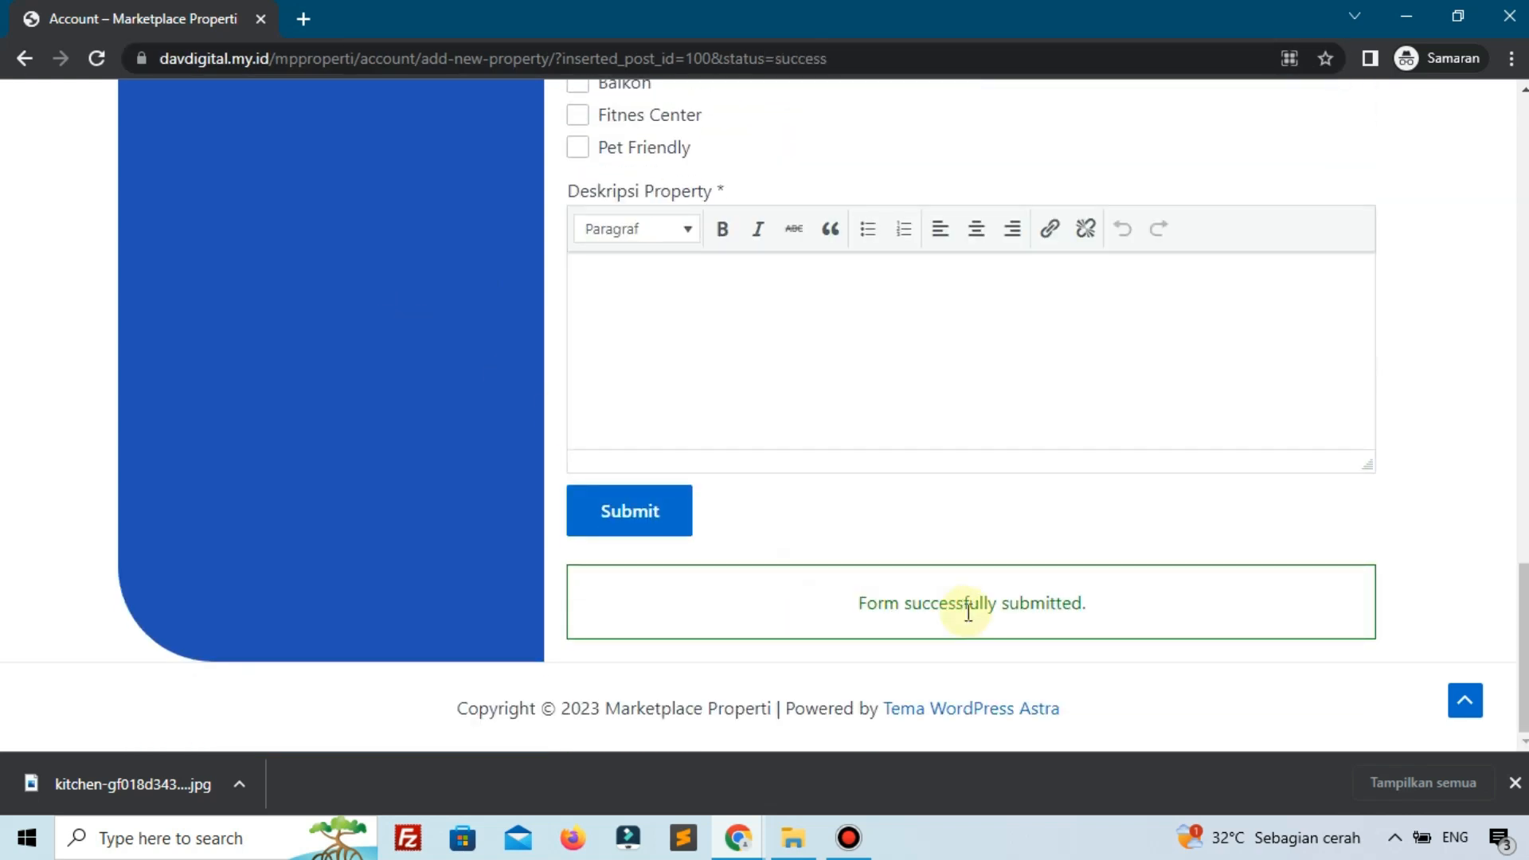
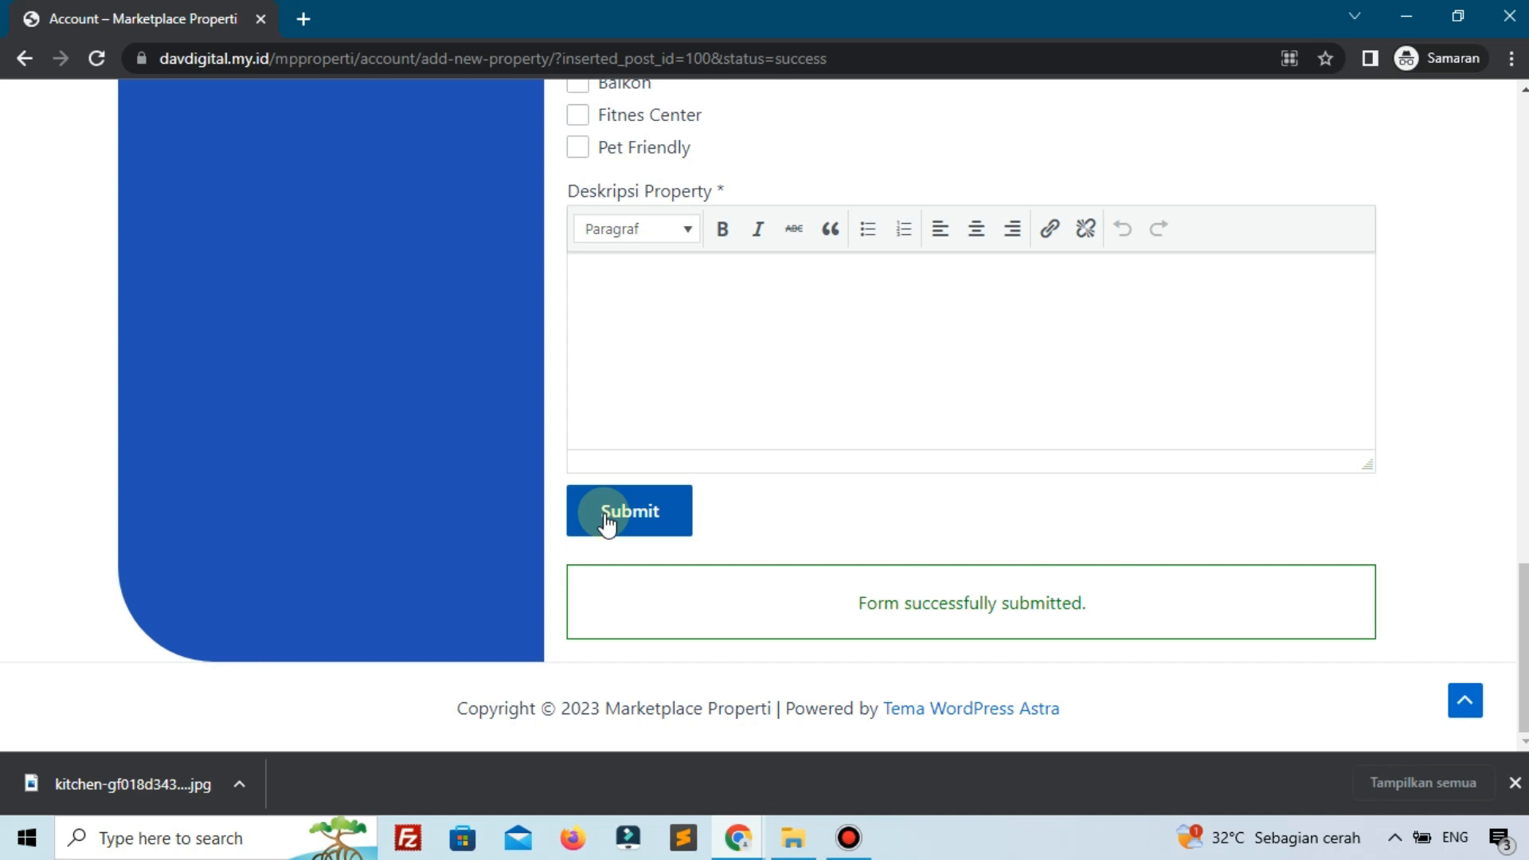
Highlight the 'Form successfully submitted.' notice, then switch to the admin Status Property window.
scroll(607, 518, up, 8)
scroll(690, 414, down, 7)
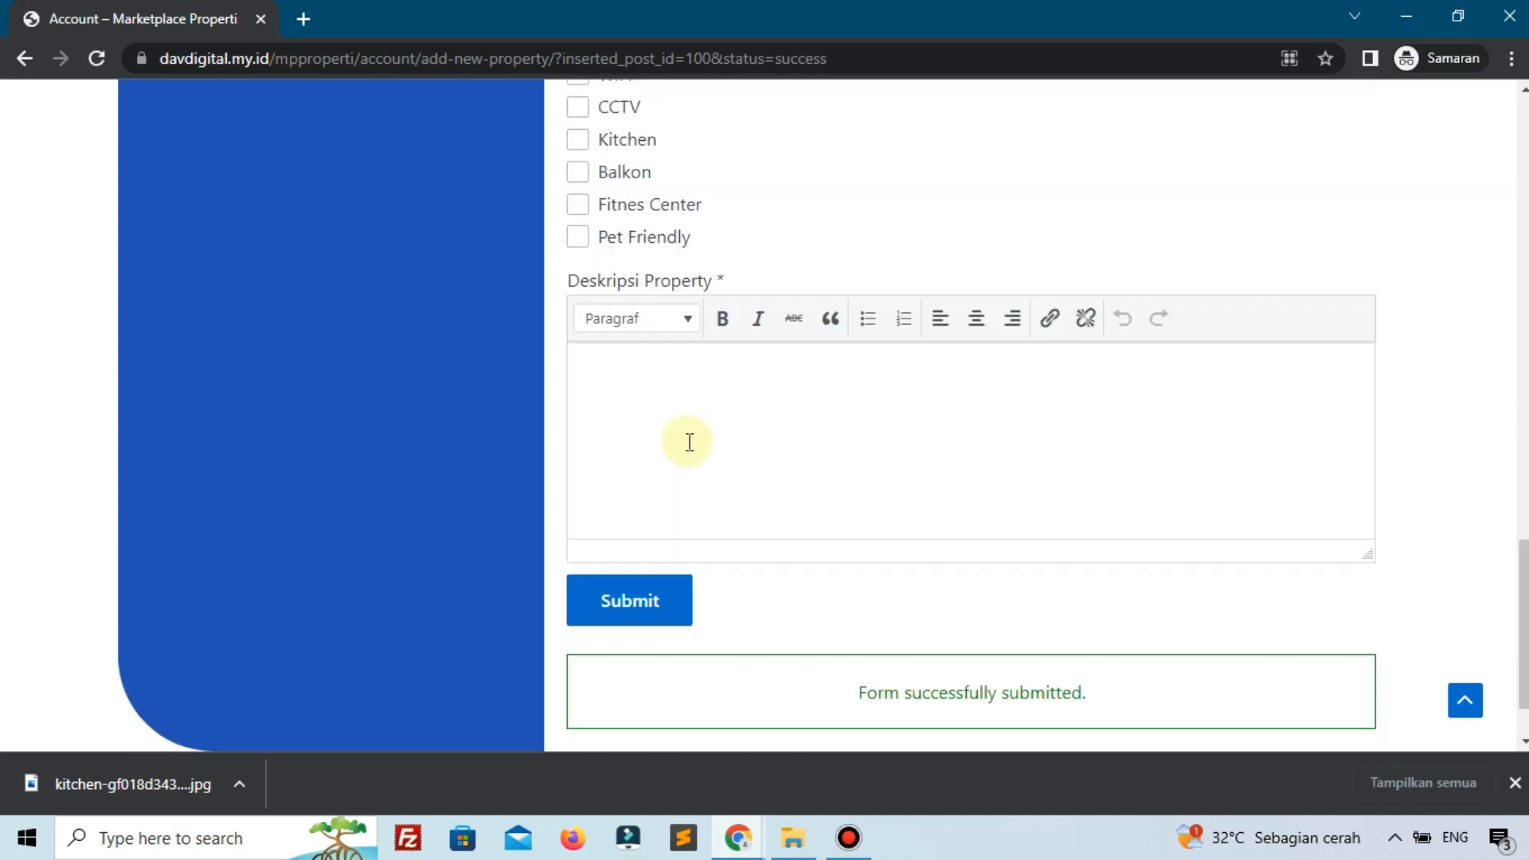
scroll(690, 442, down, 1)
drag(772, 597, 1096, 618)
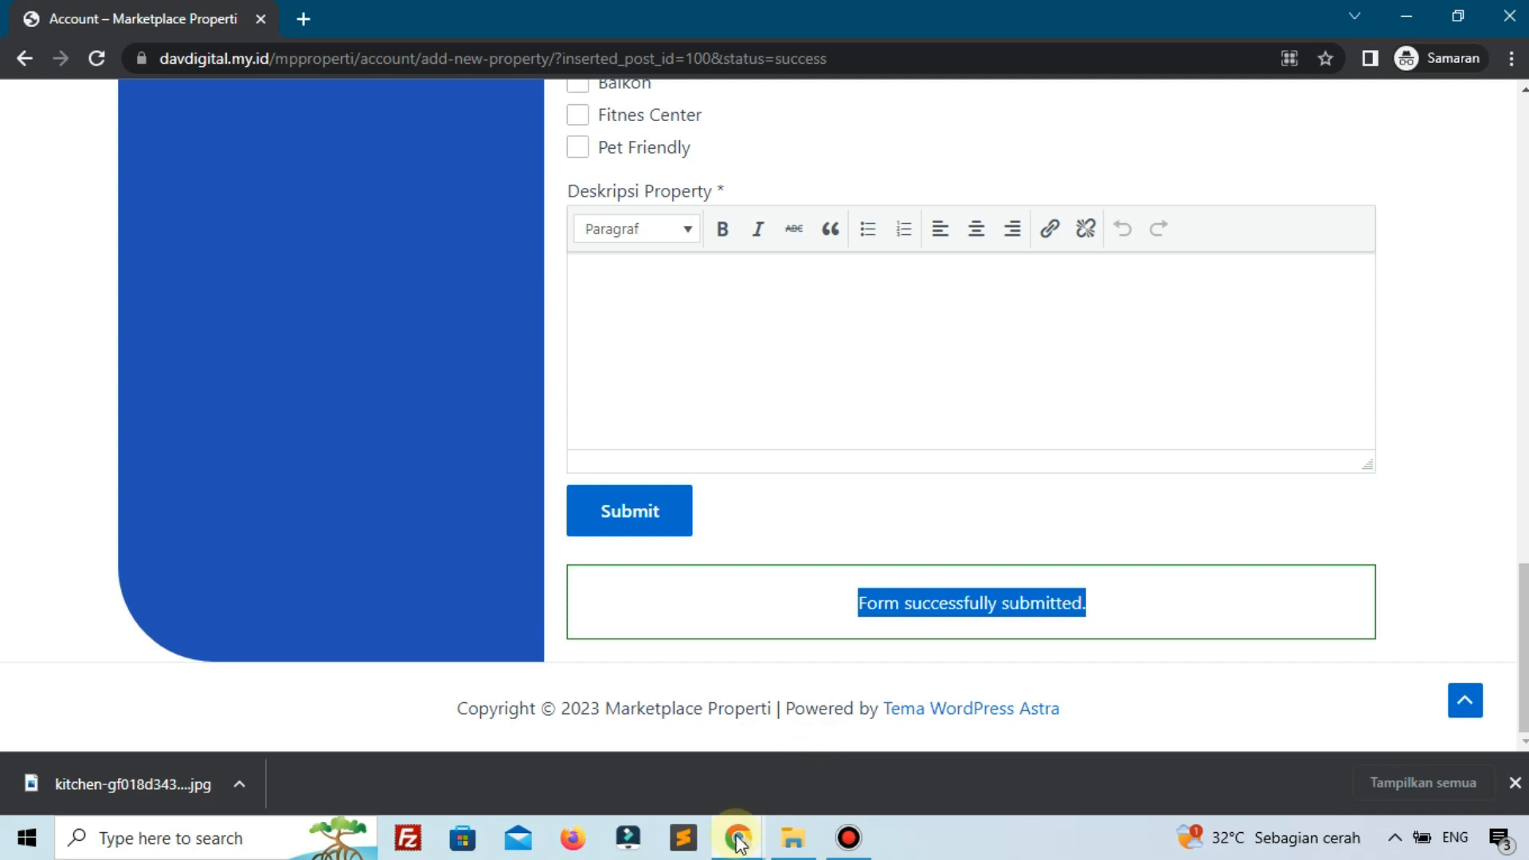
mouse_move(738, 841)
click(610, 777)
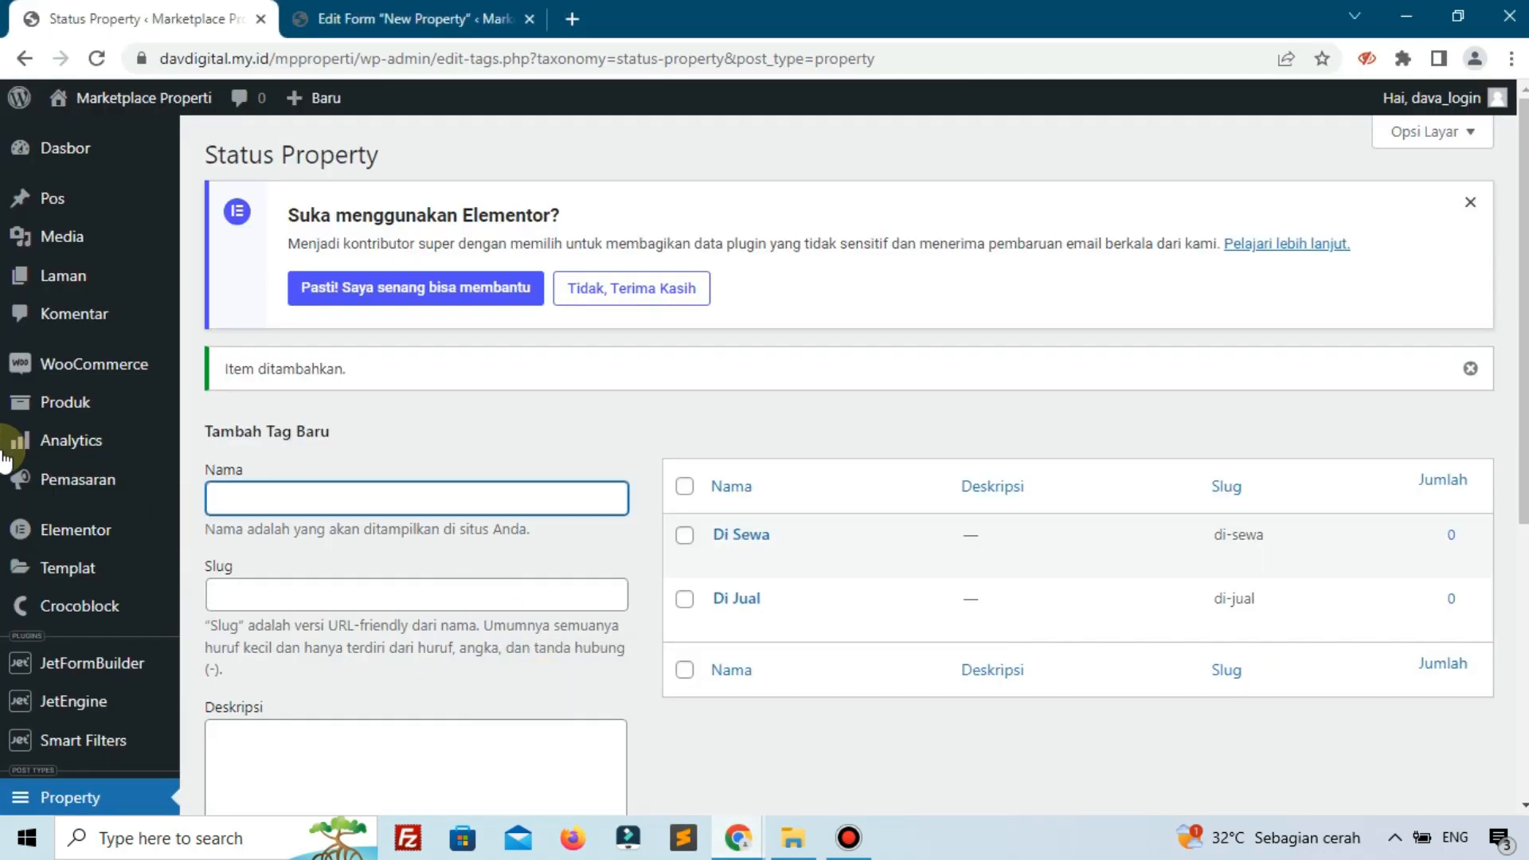
Open Property > Property in the admin sidebar to list the property posts.
scroll(20, 414, down, 6)
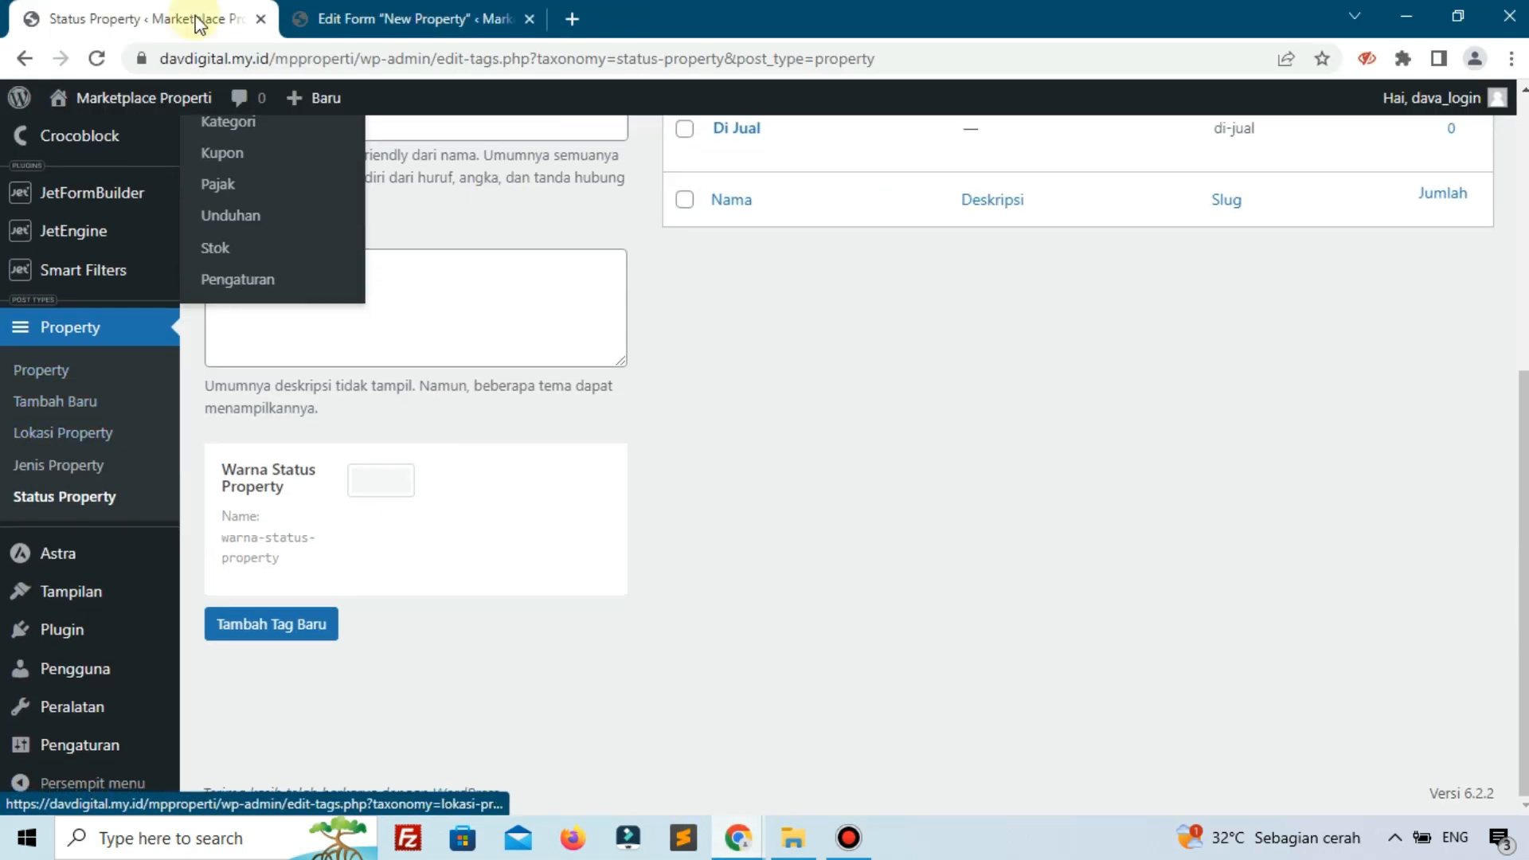
click(59, 379)
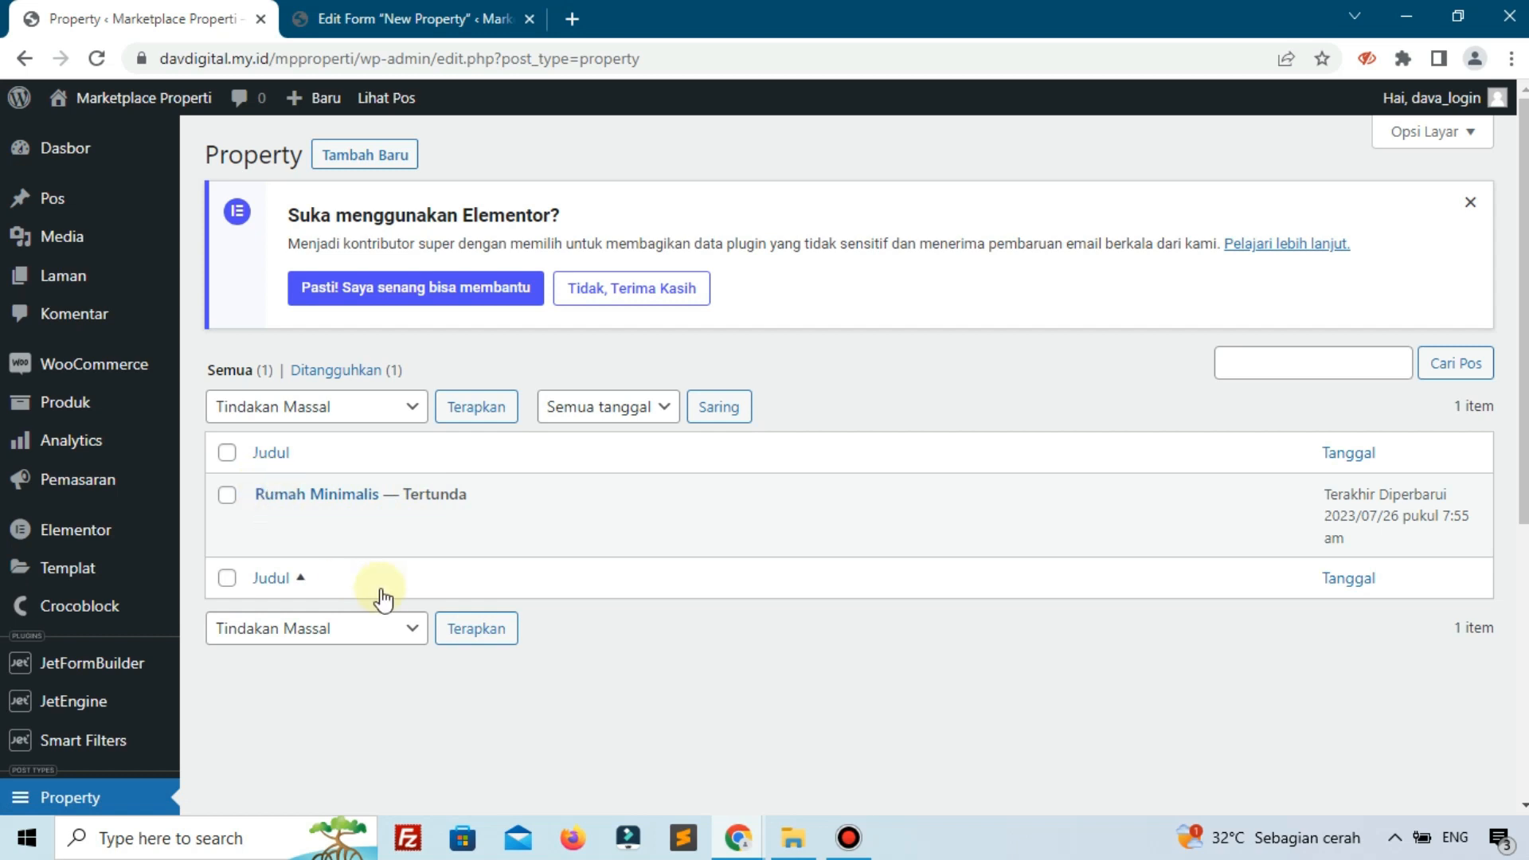
Switch to the front-end account window and scroll through its form.
mouse_move(738, 840)
click(805, 775)
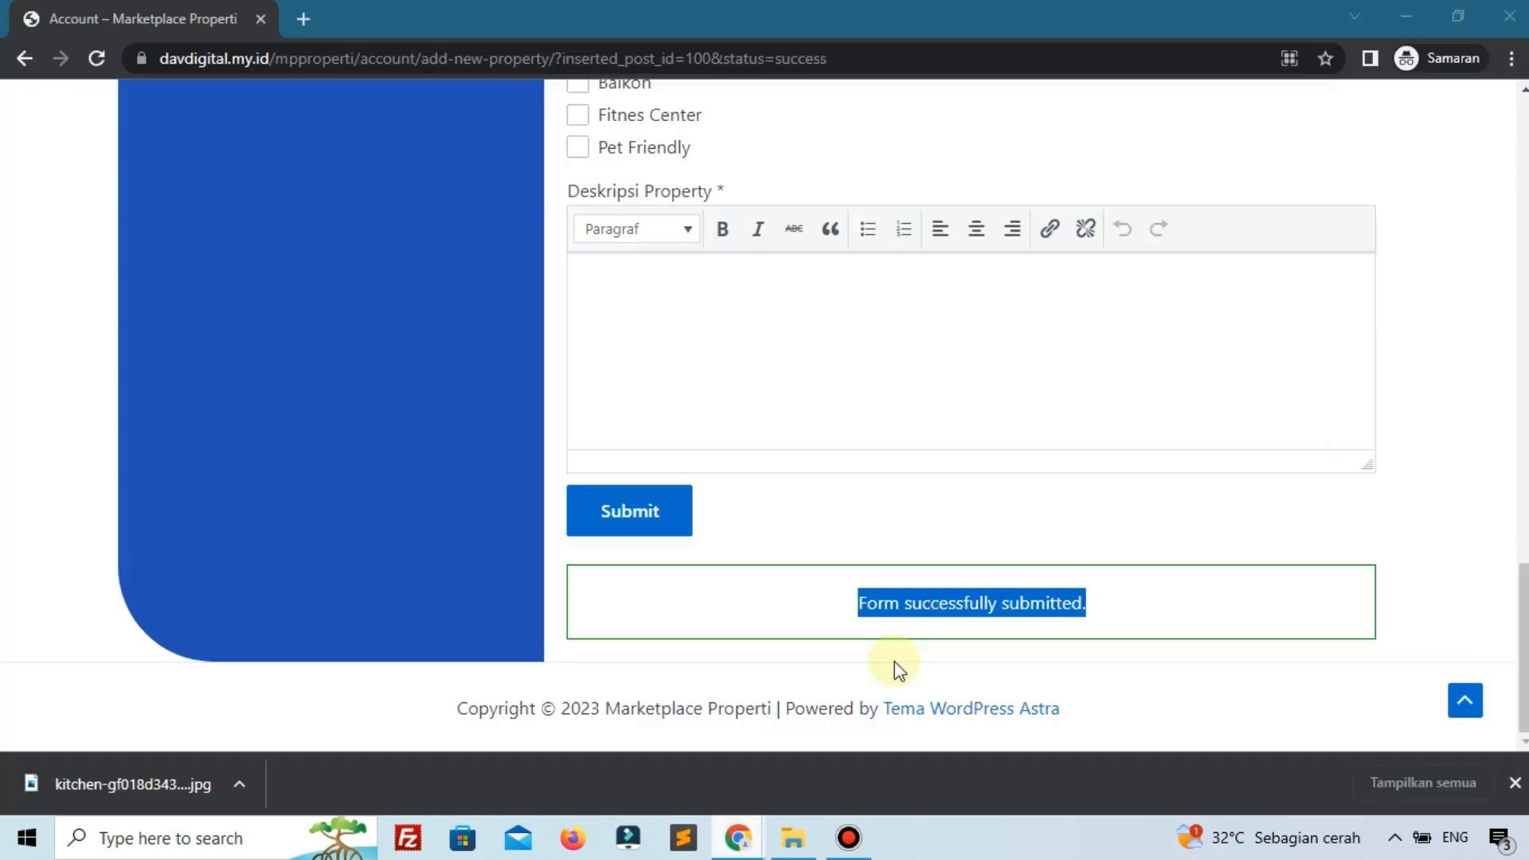
scroll(756, 390, up, 5)
scroll(757, 390, up, 12)
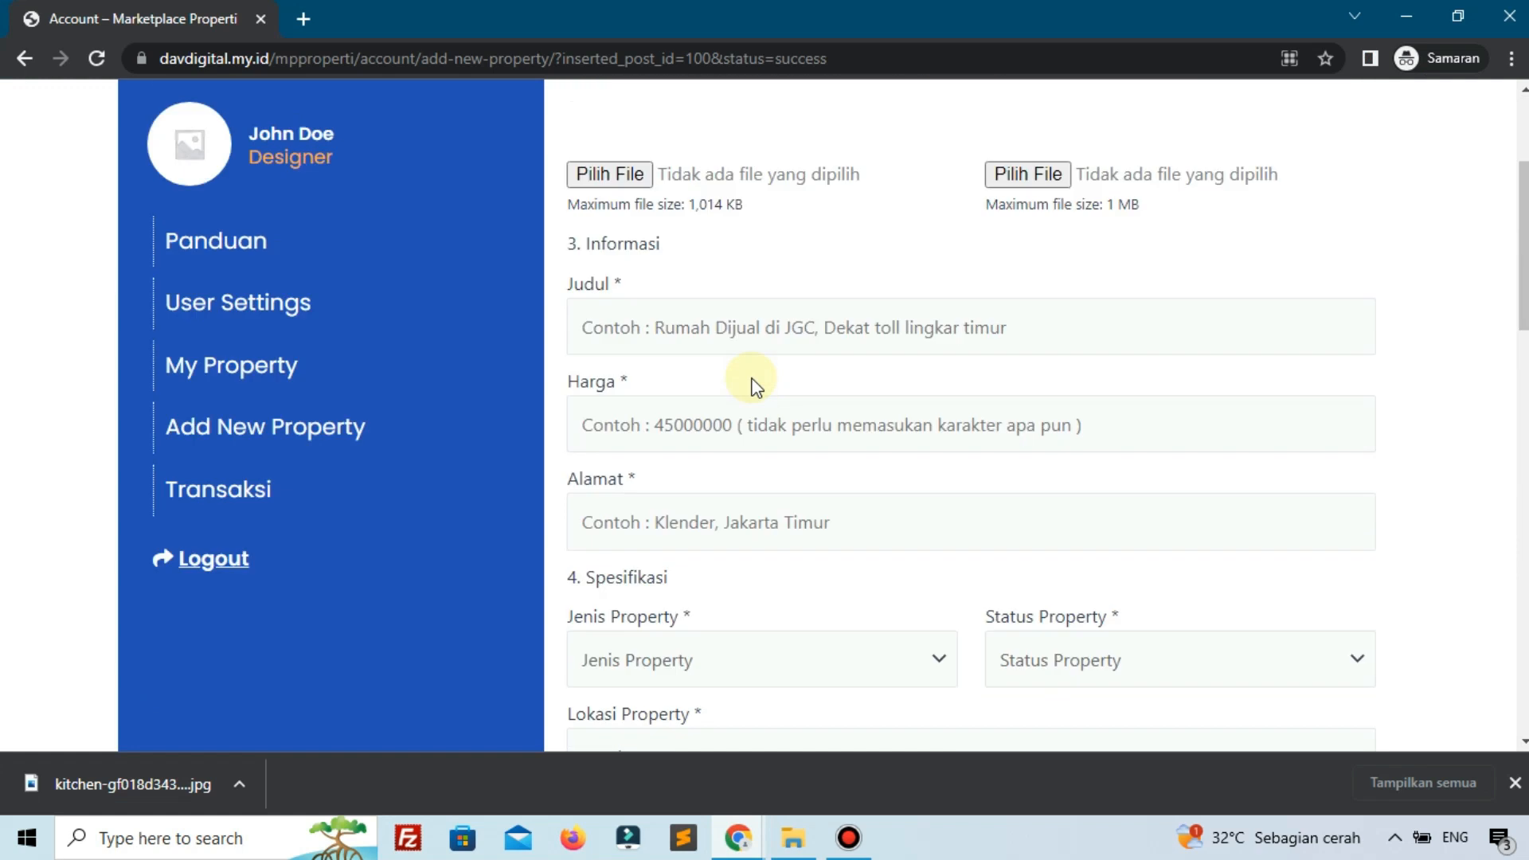
scroll(695, 518, down, 4)
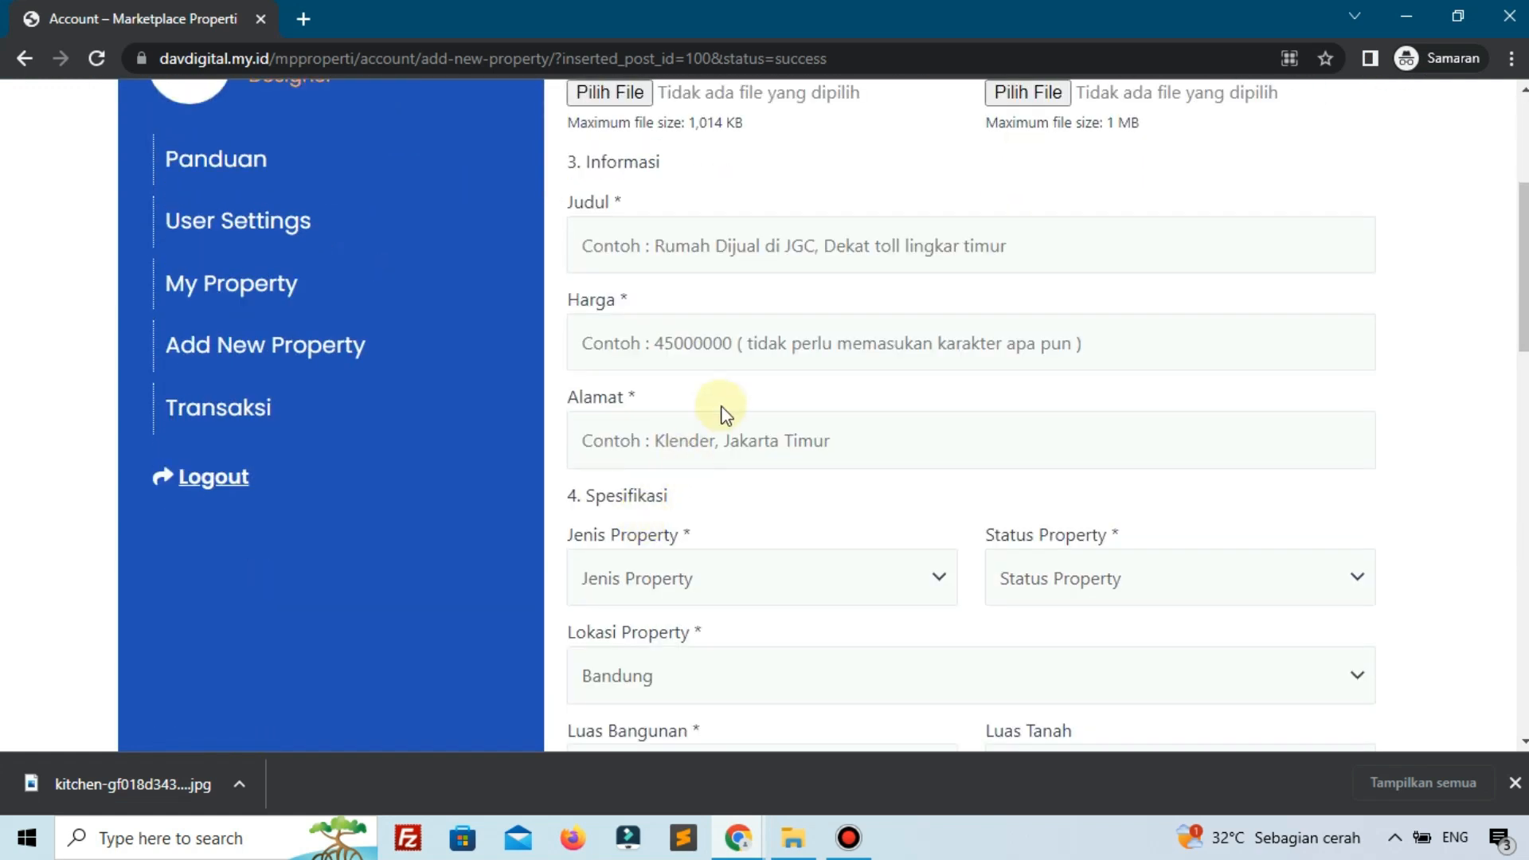
scroll(723, 410, up, 4)
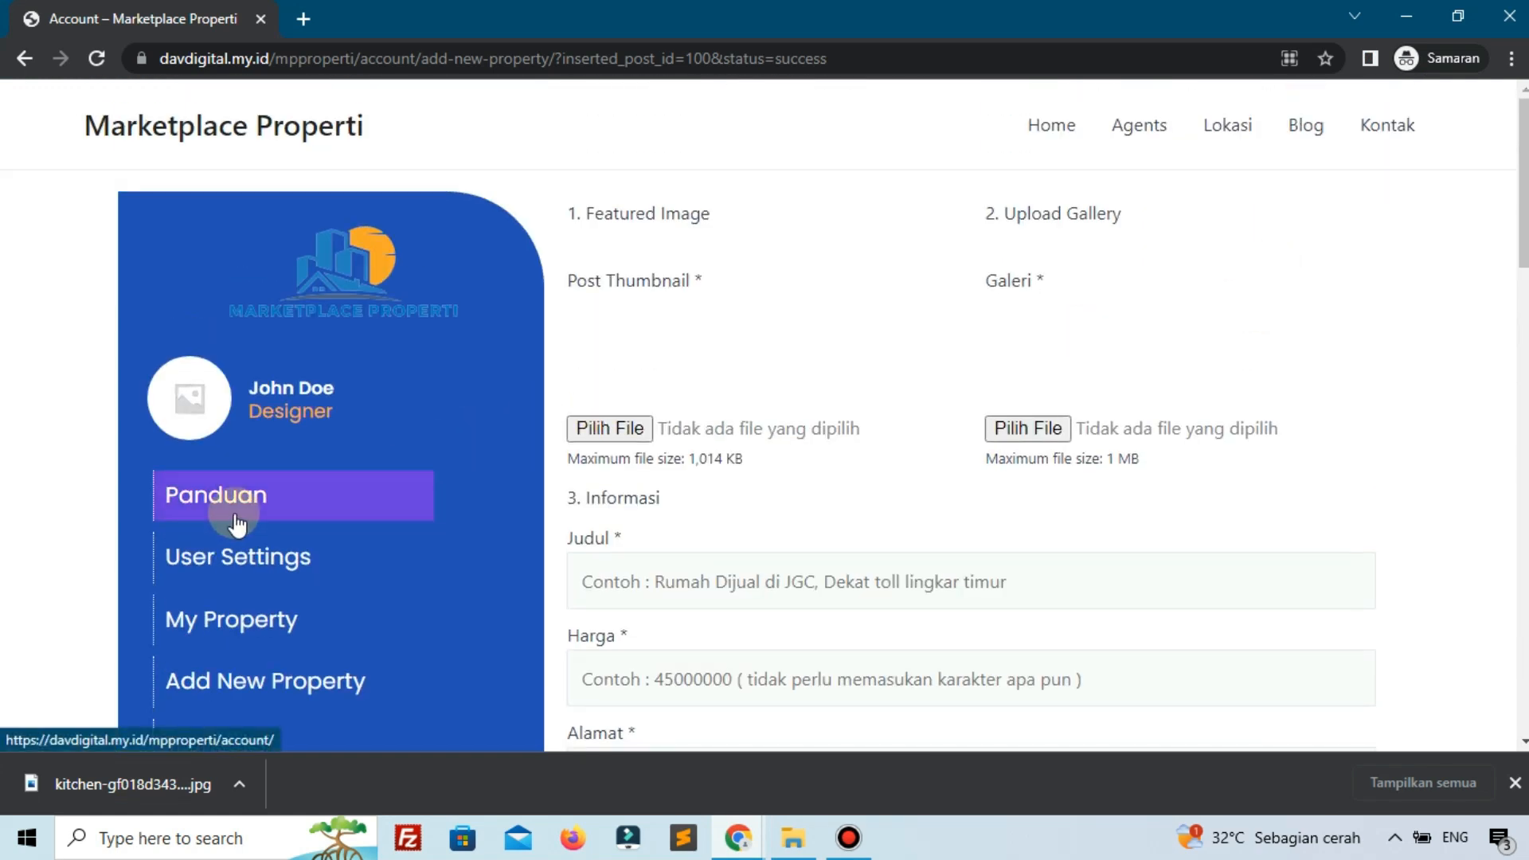
scroll(396, 566, down, 7)
scroll(876, 590, up, 7)
scroll(274, 457, down, 5)
scroll(250, 314, up, 1)
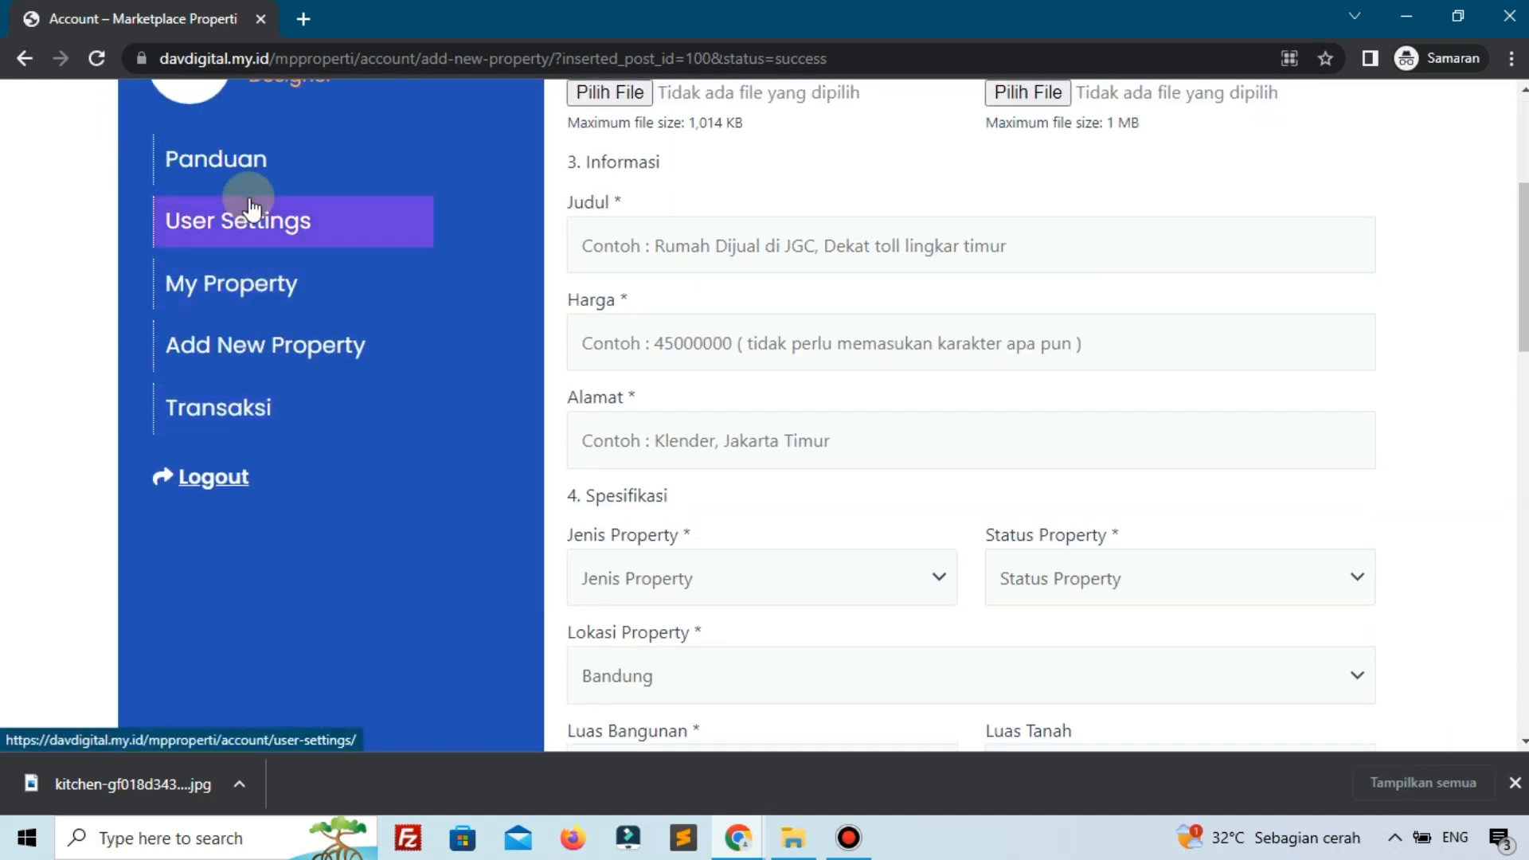
View User Settings and its Nama Lengkap field, then return to the admin Property list.
click(246, 215)
scroll(300, 246, up, 4)
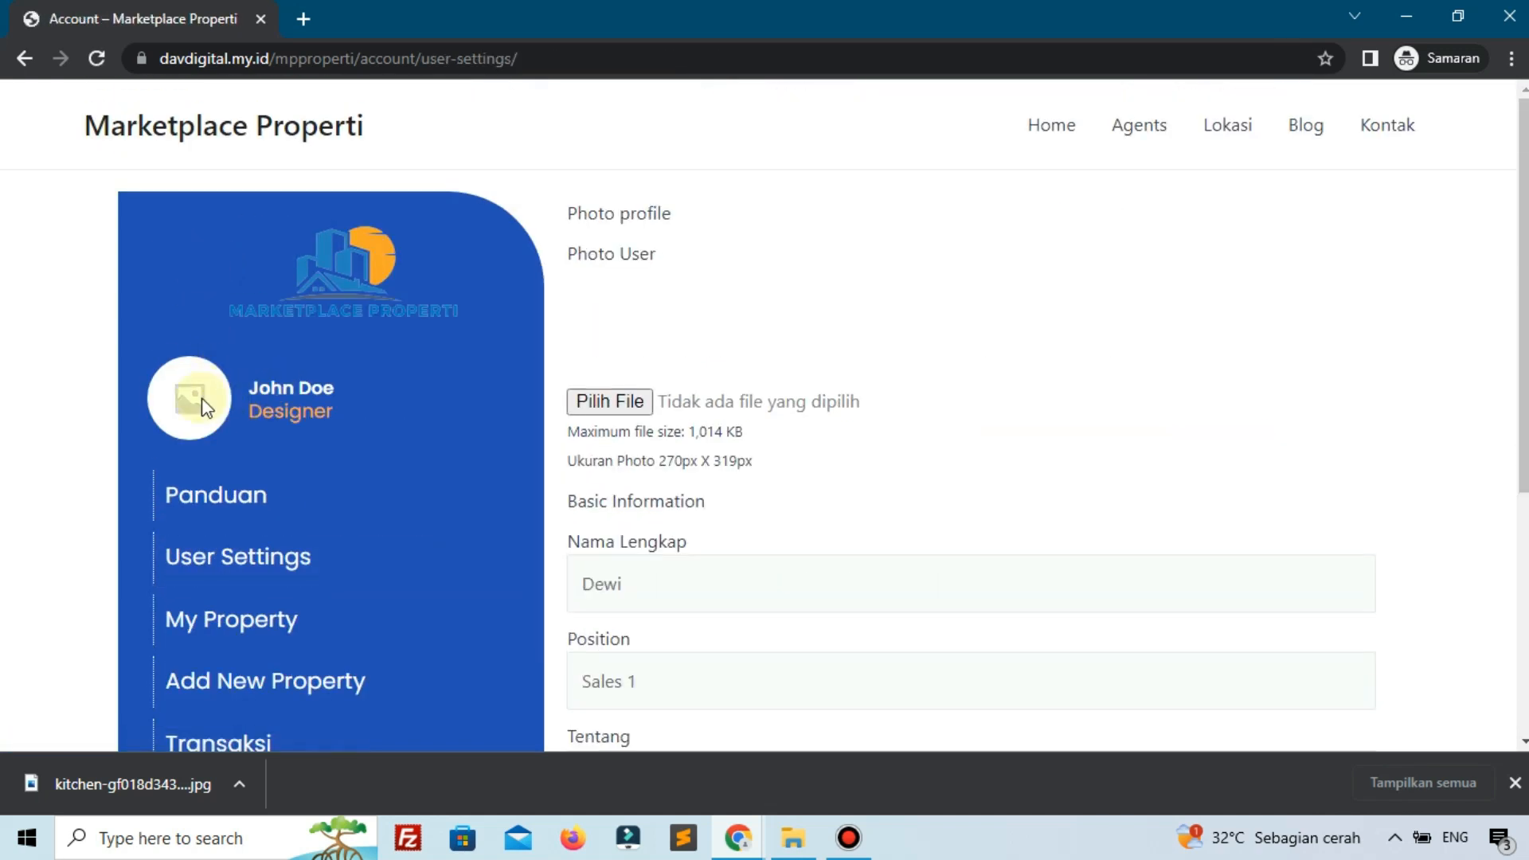
scroll(287, 374, down, 4)
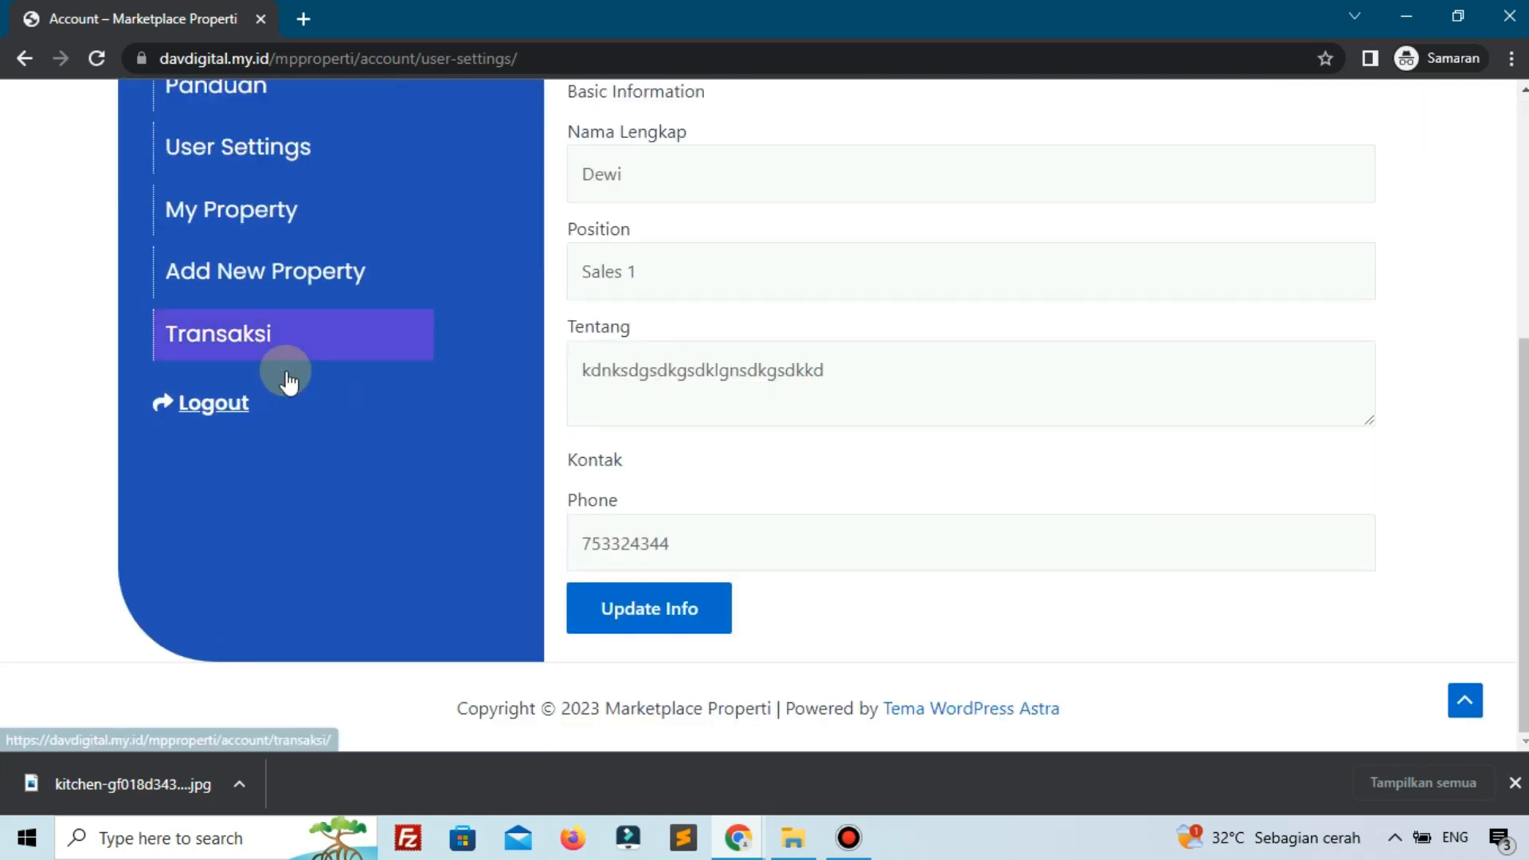
scroll(478, 382, up, 2)
click(598, 398)
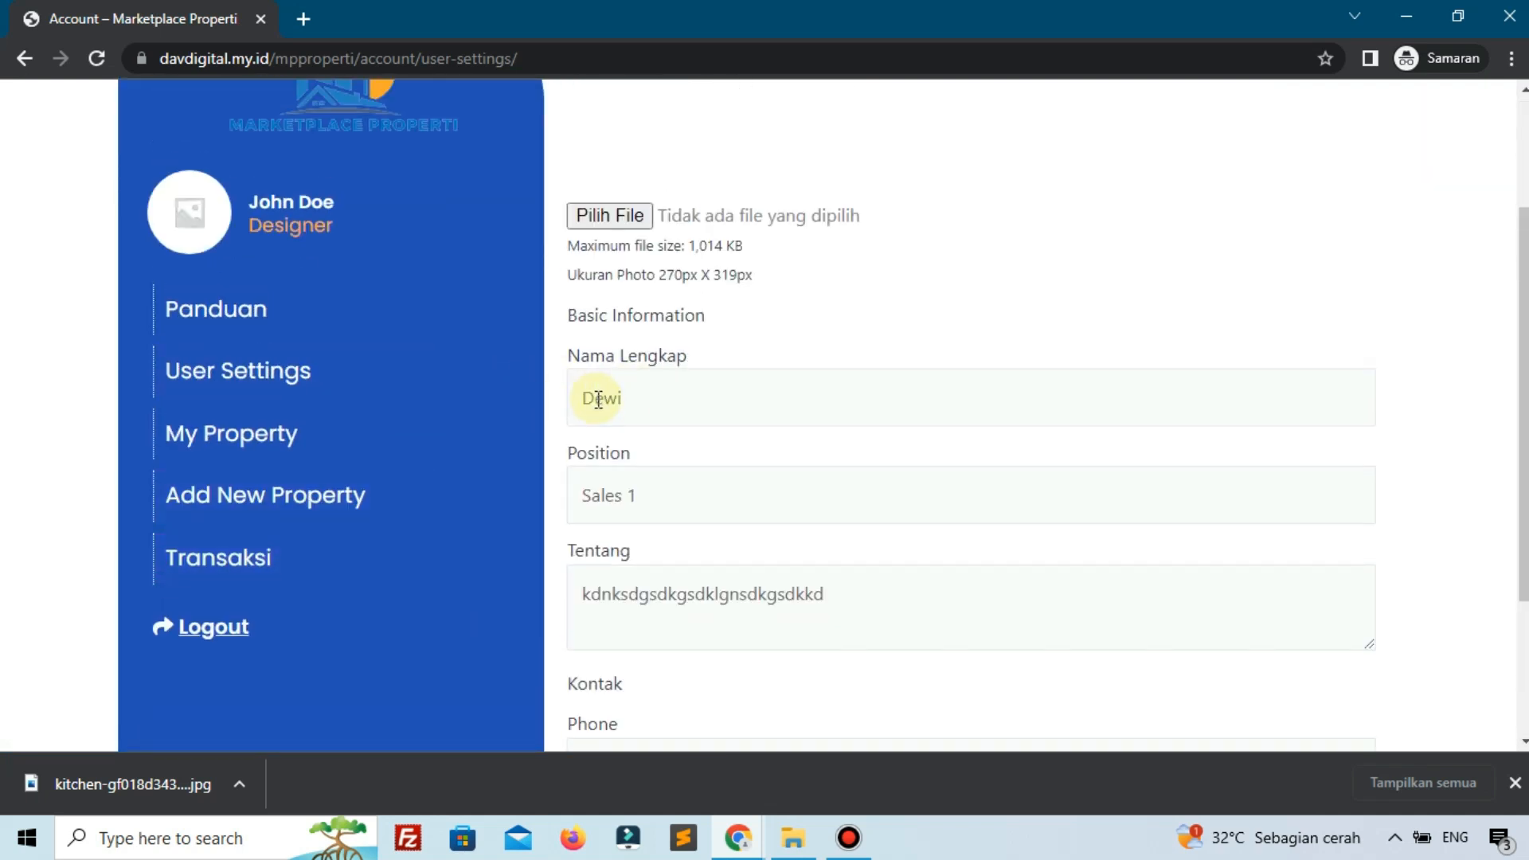
click(737, 836)
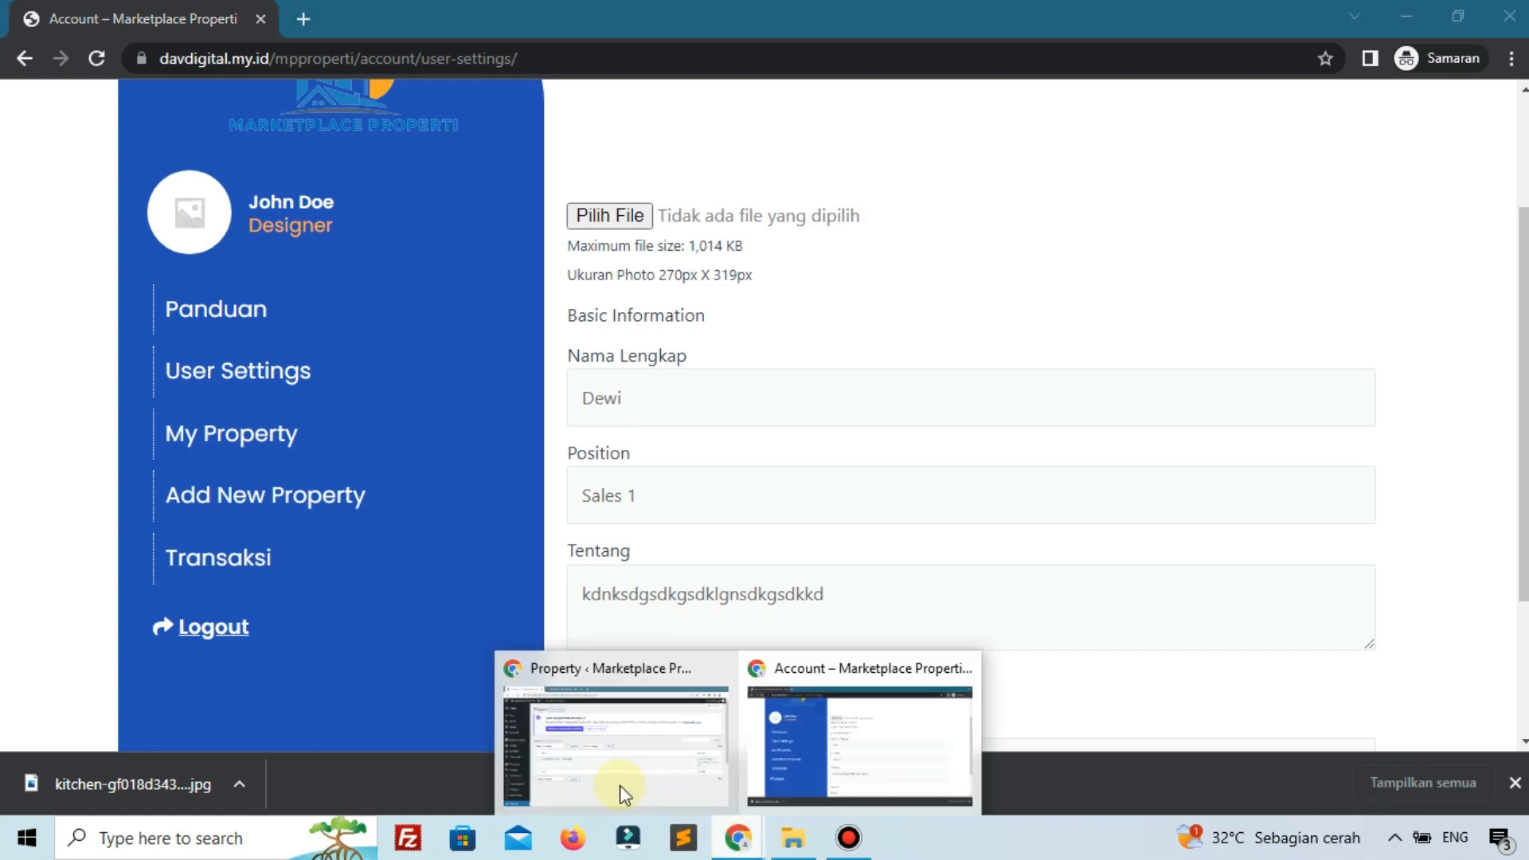
click(620, 785)
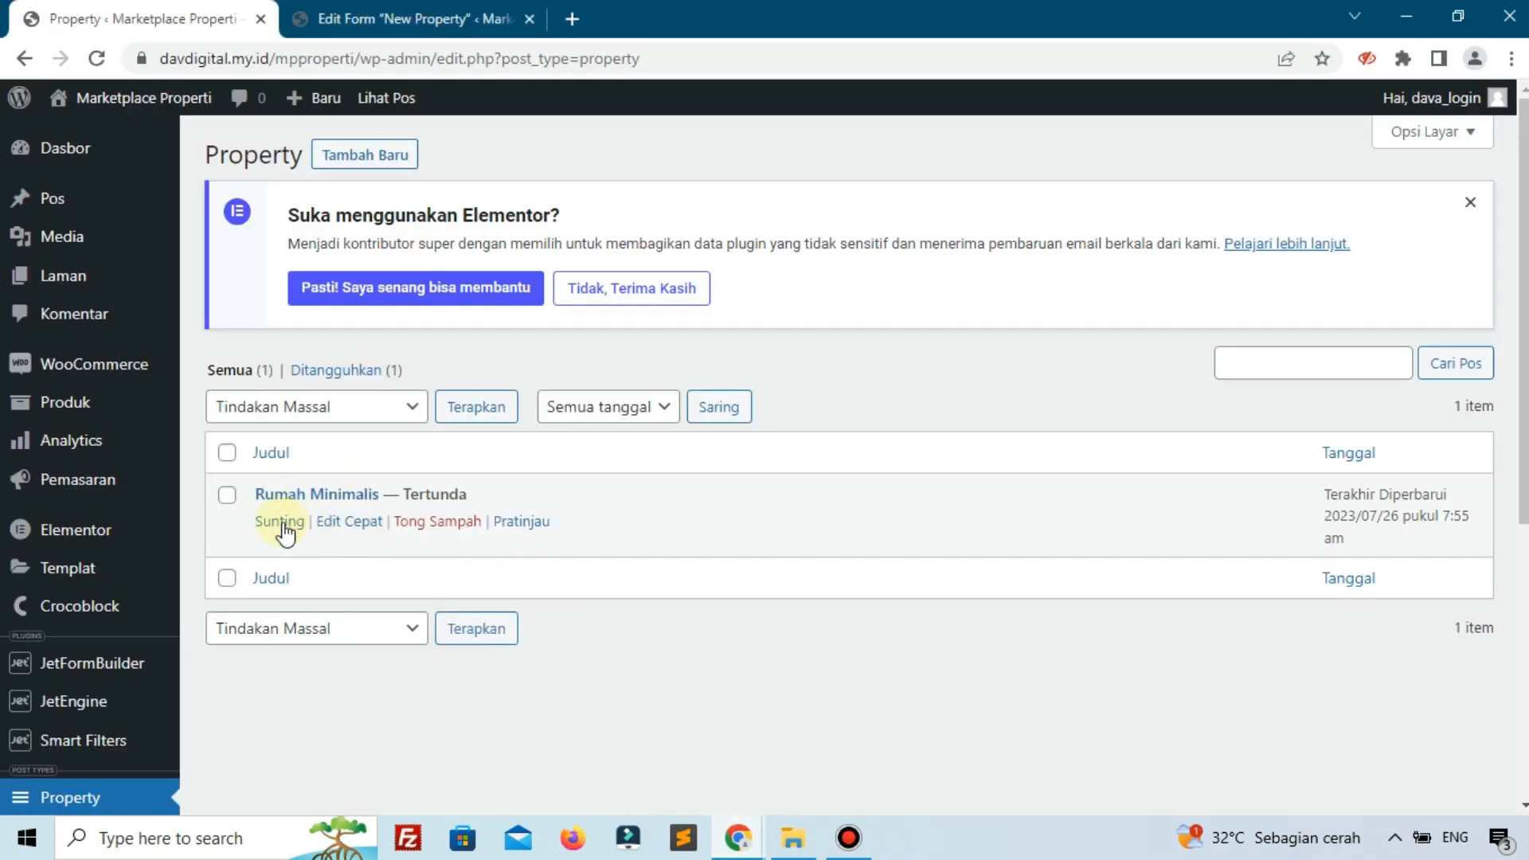
Open the pending Rumah Minimalis post for editing and scroll through its fields.
click(280, 523)
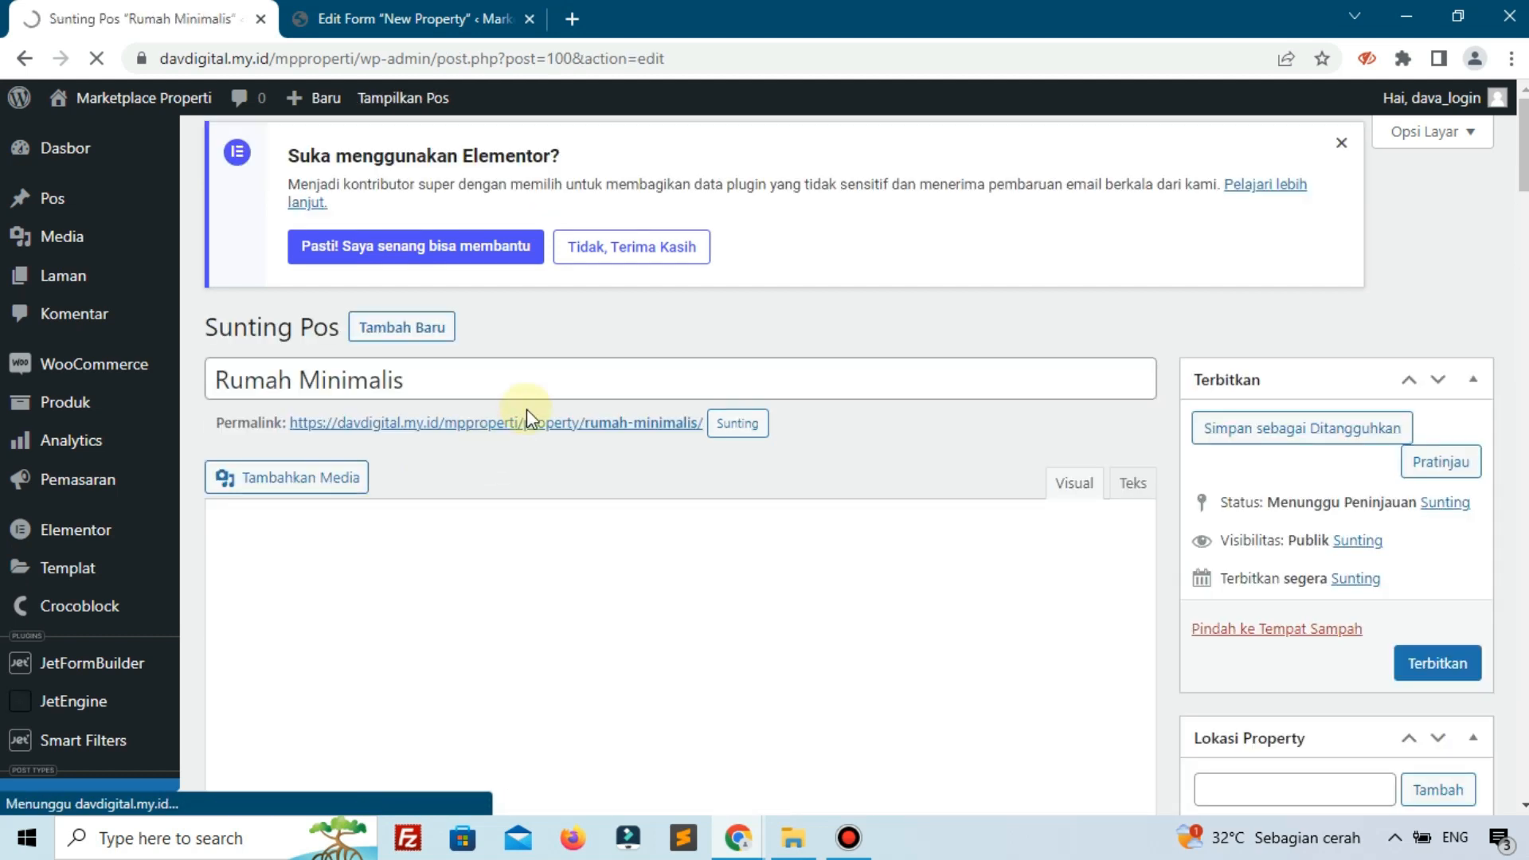
scroll(527, 408, down, 3)
scroll(528, 408, down, 15)
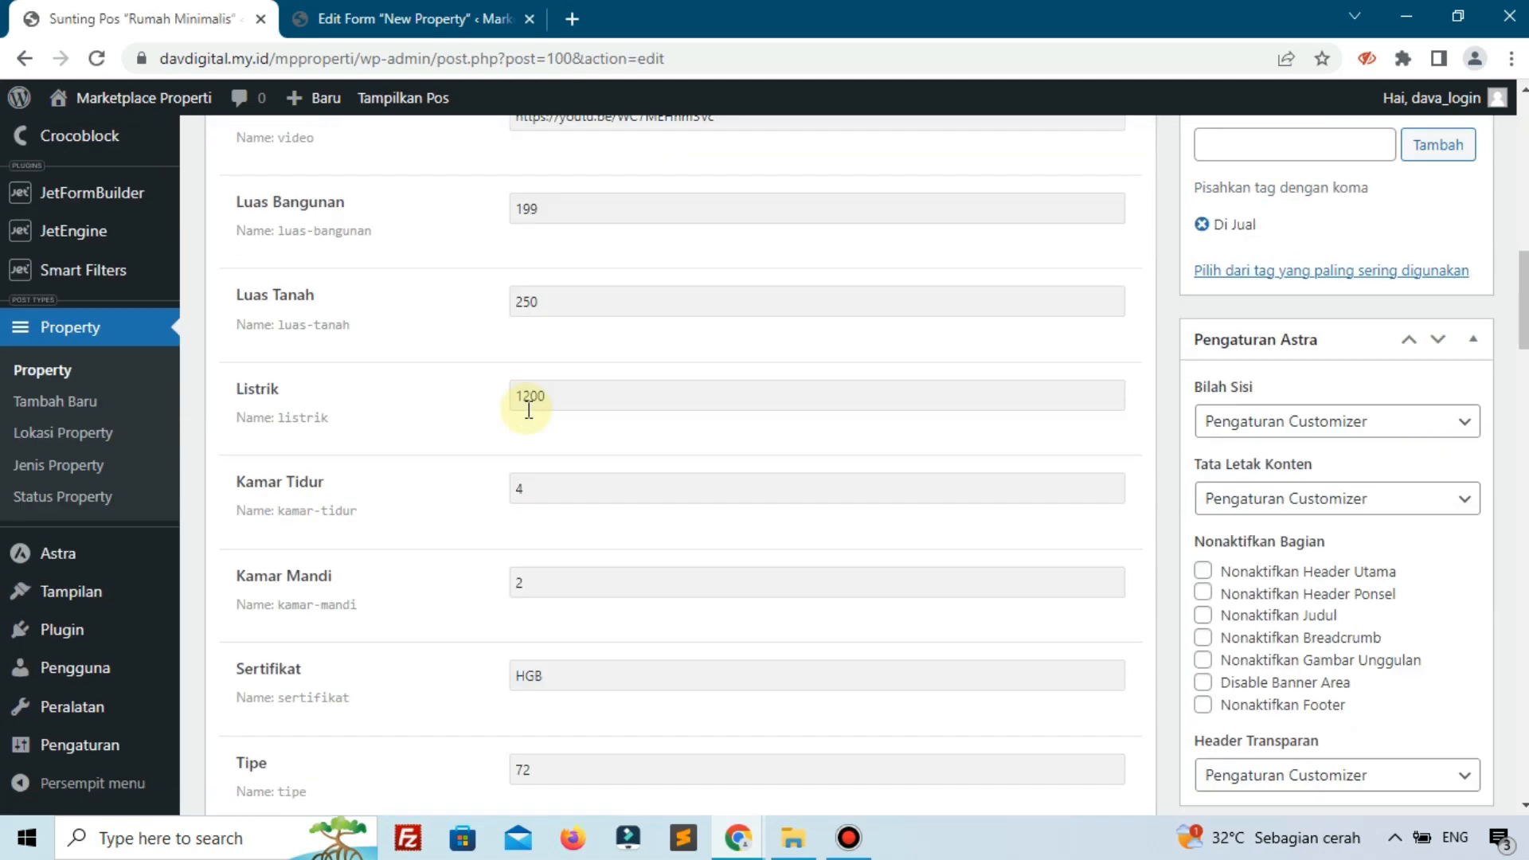
scroll(527, 408, down, 5)
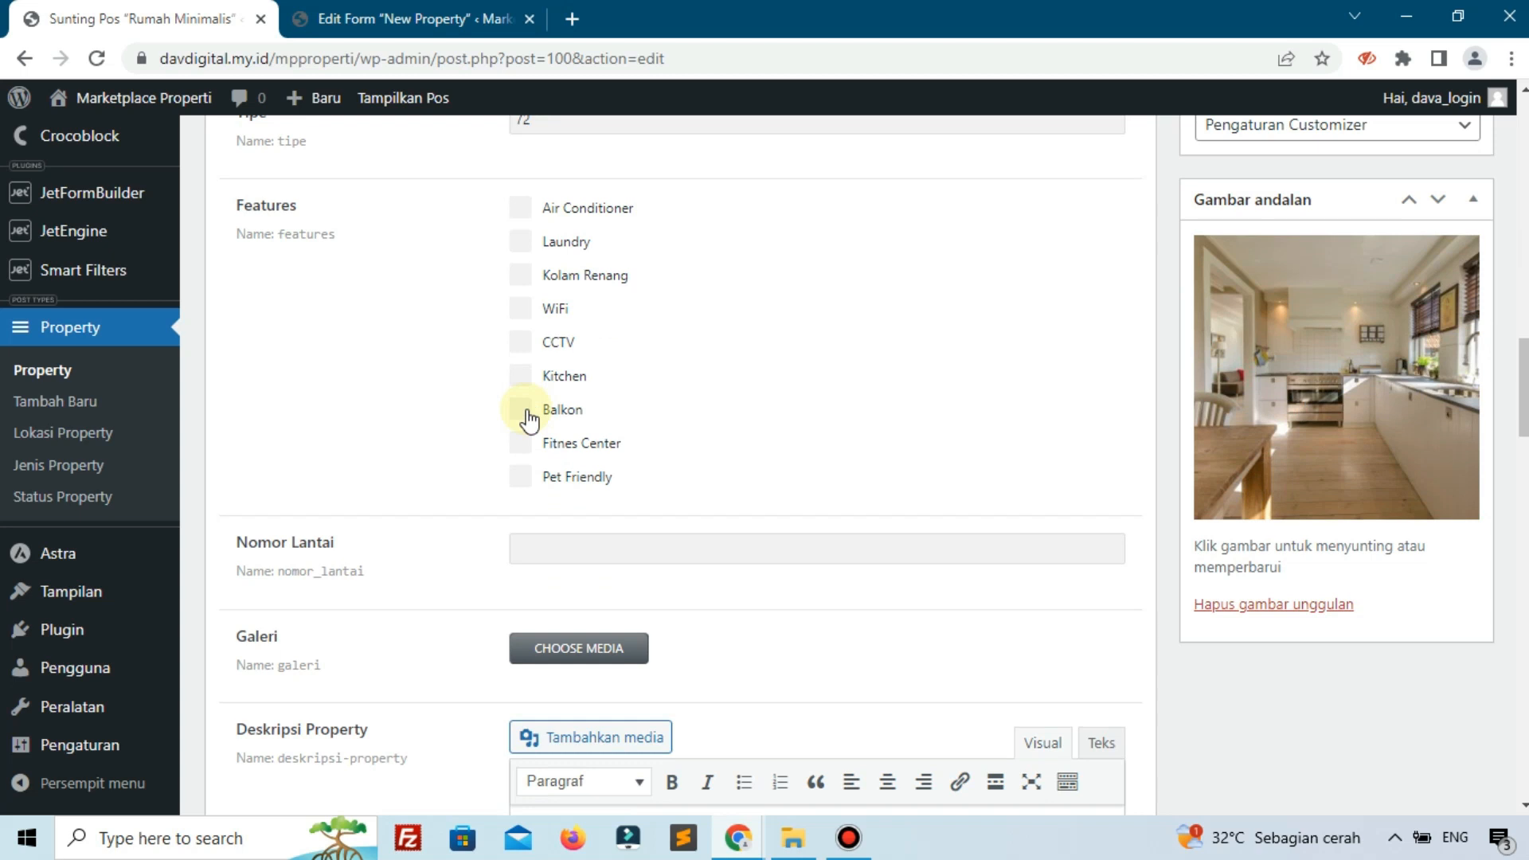
scroll(527, 409, down, 15)
scroll(527, 408, down, 7)
scroll(527, 408, up, 20)
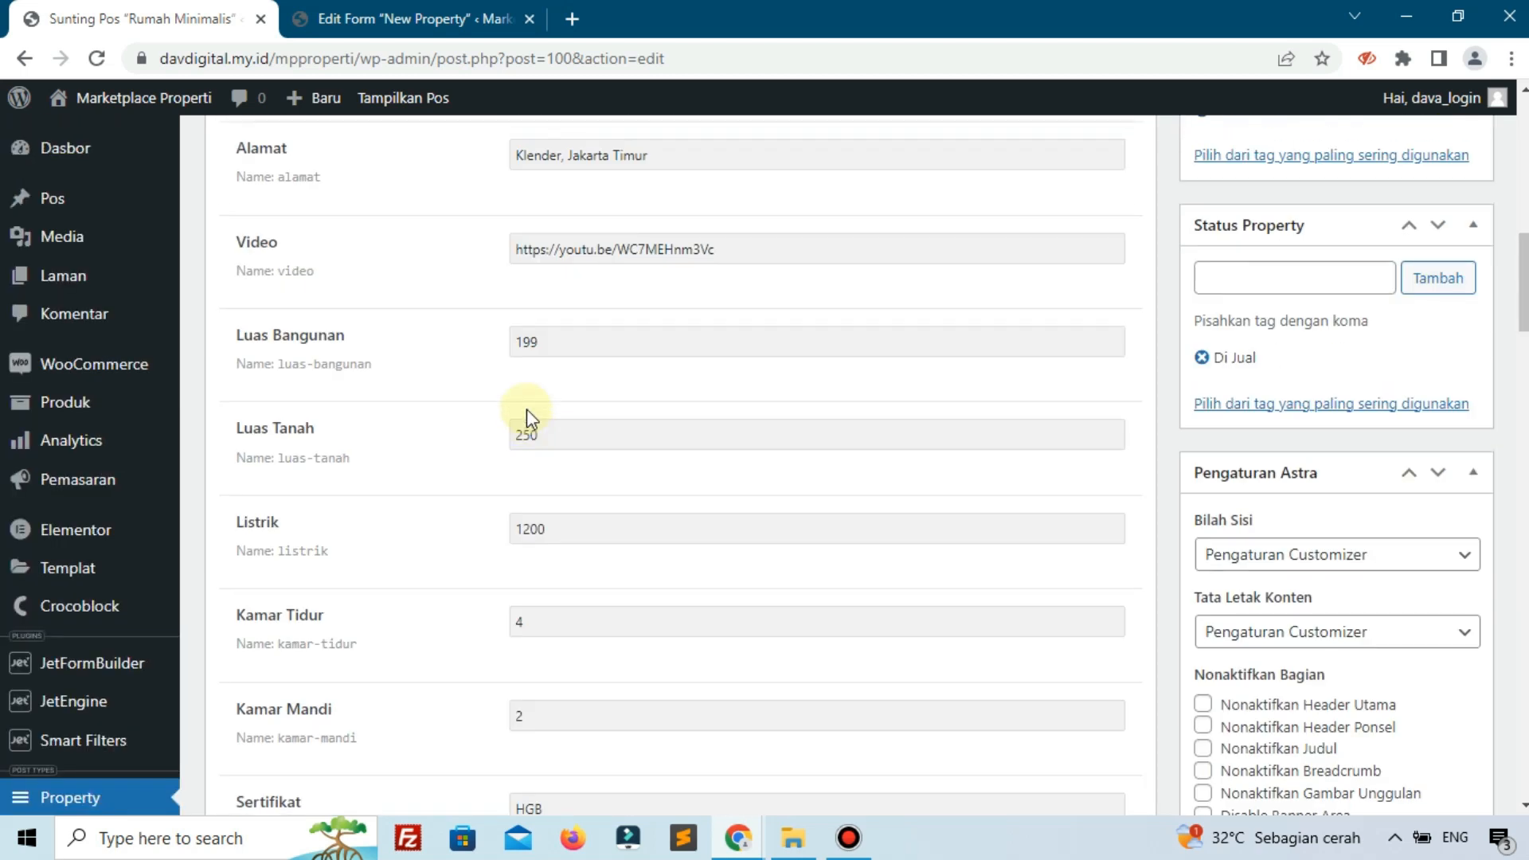
scroll(527, 408, up, 7)
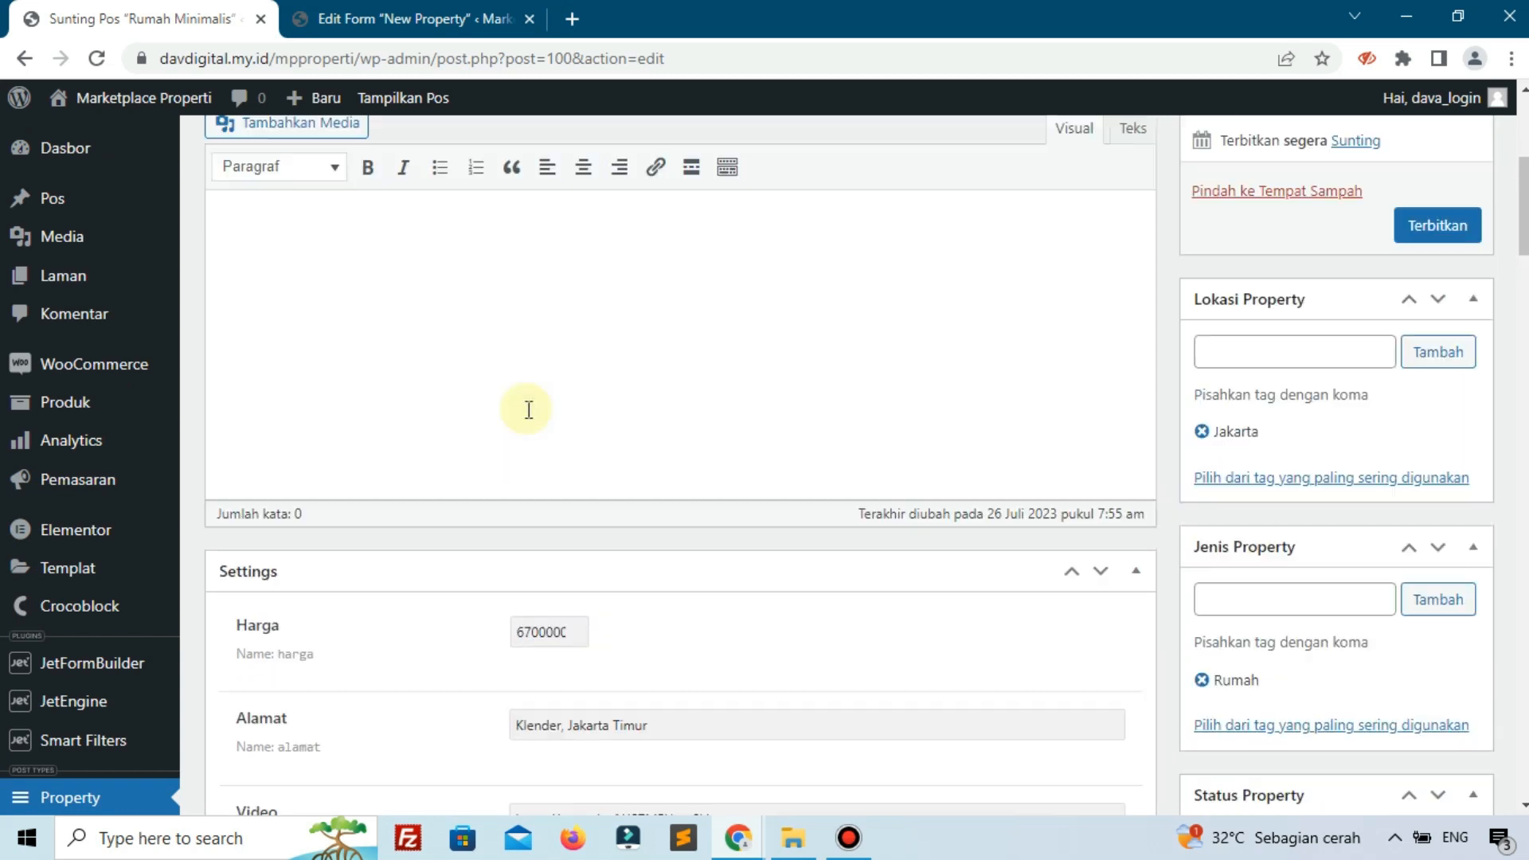
scroll(527, 408, up, 3)
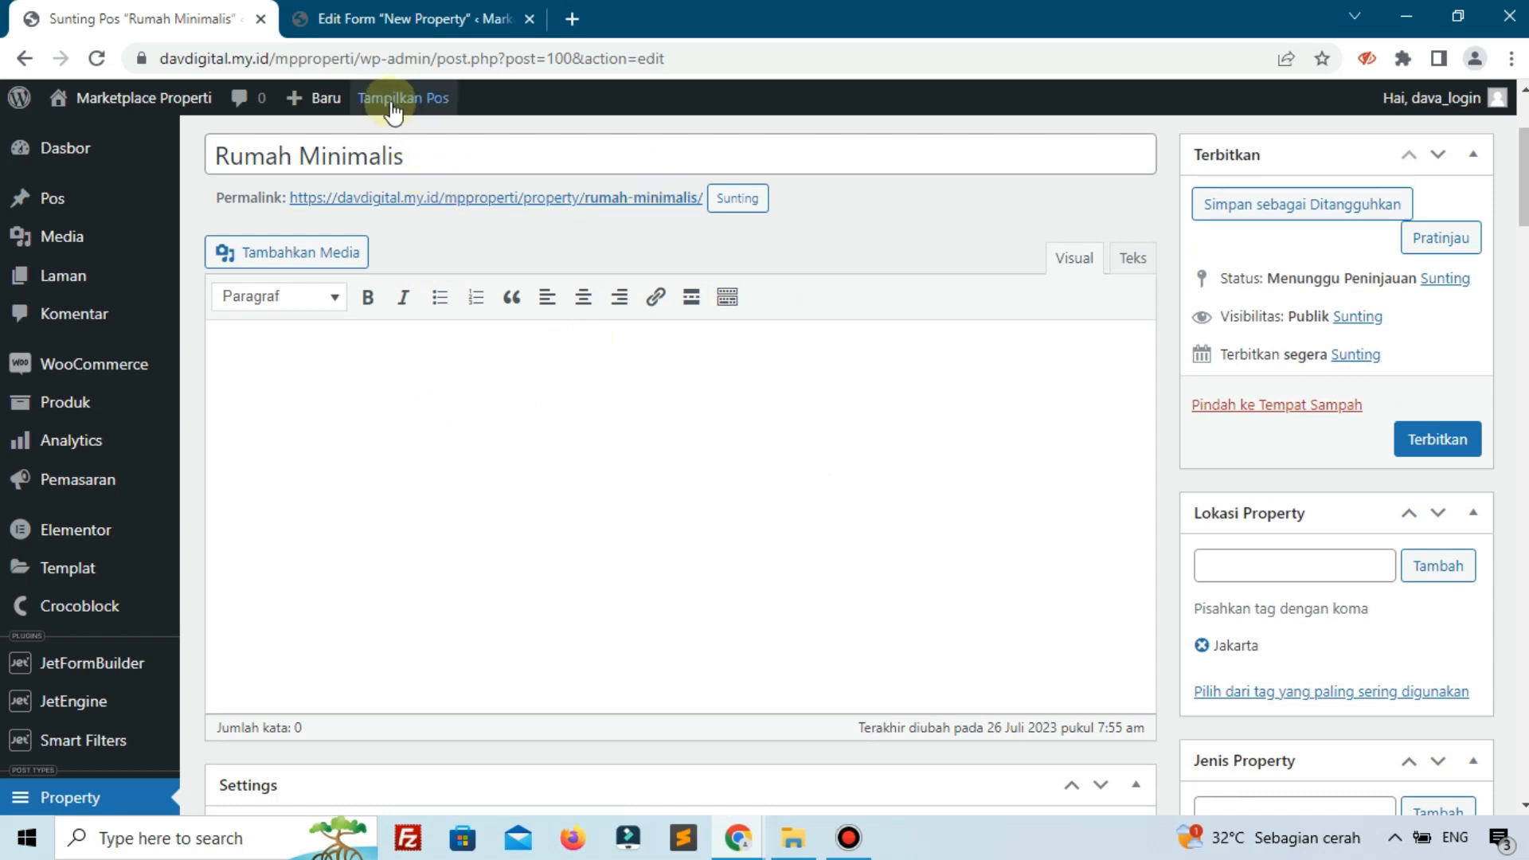
Open the public site via Kunjungi Situs in a new tab and load Agents.
mouse_move(112, 97)
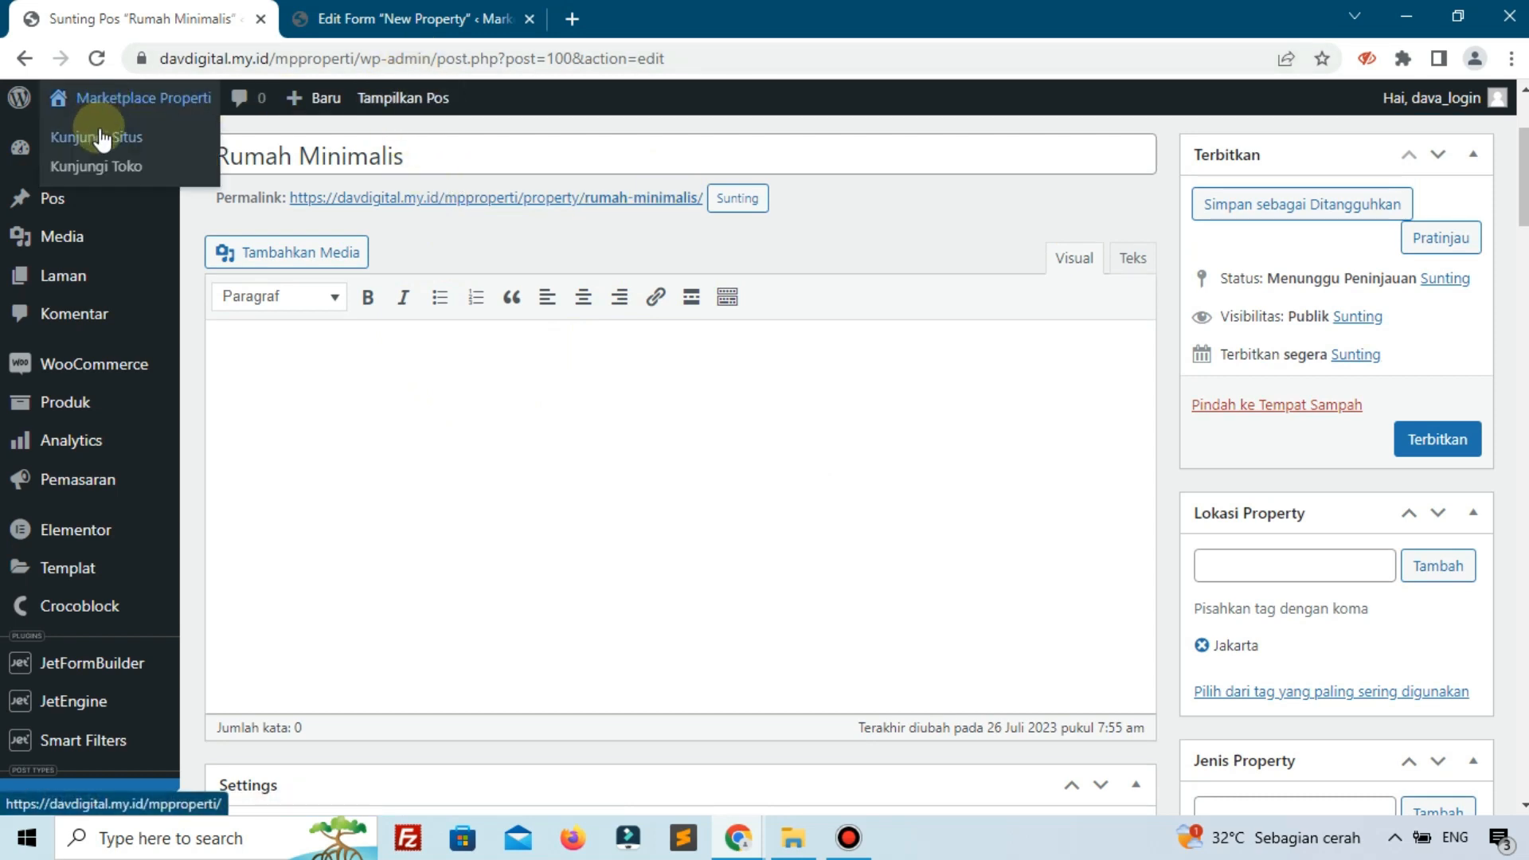
right_click(104, 144)
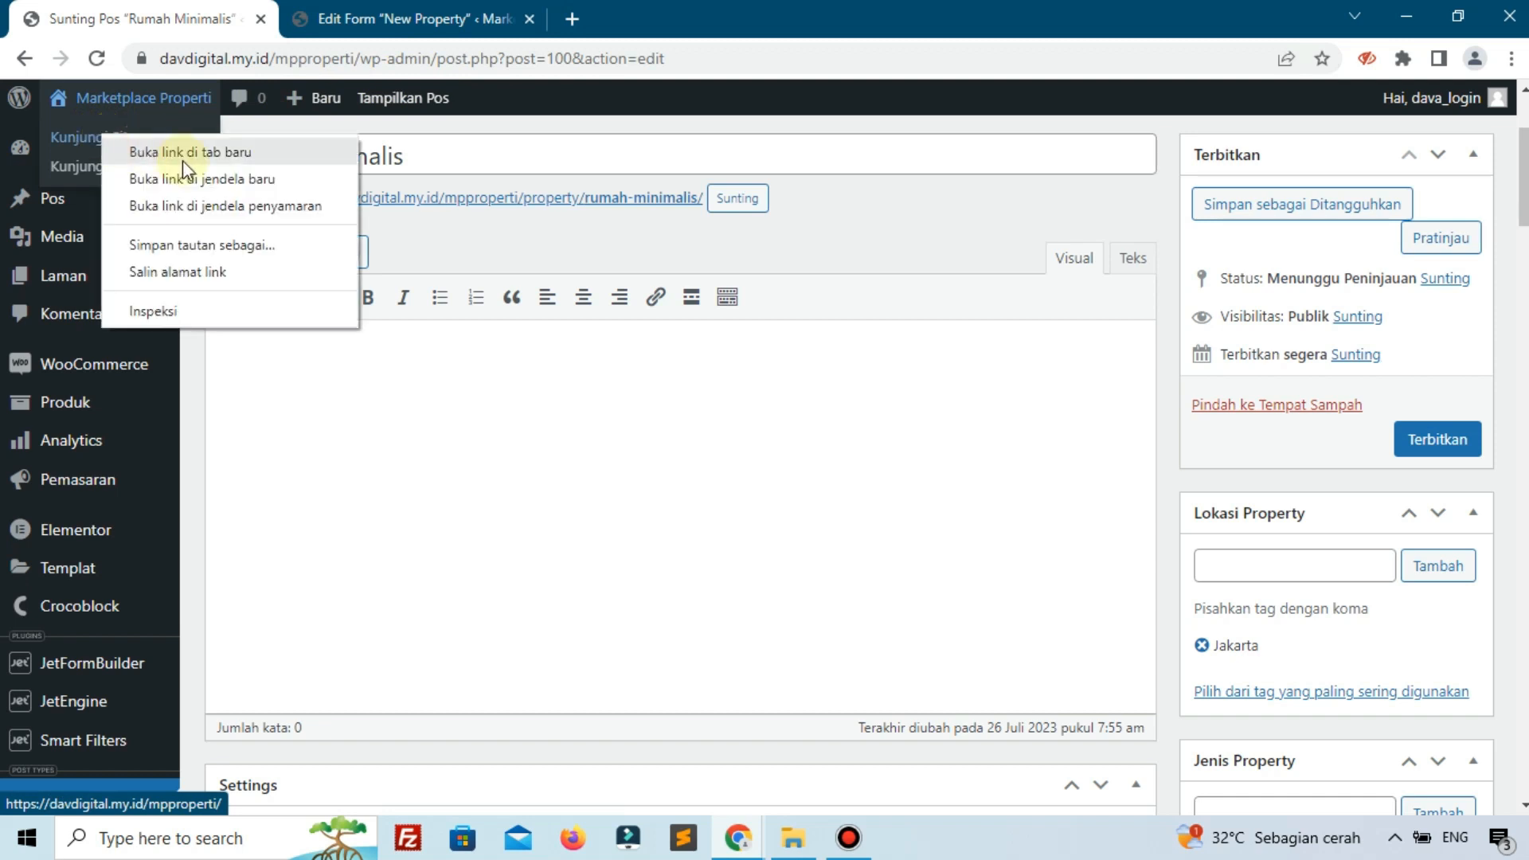
click(206, 159)
click(379, 10)
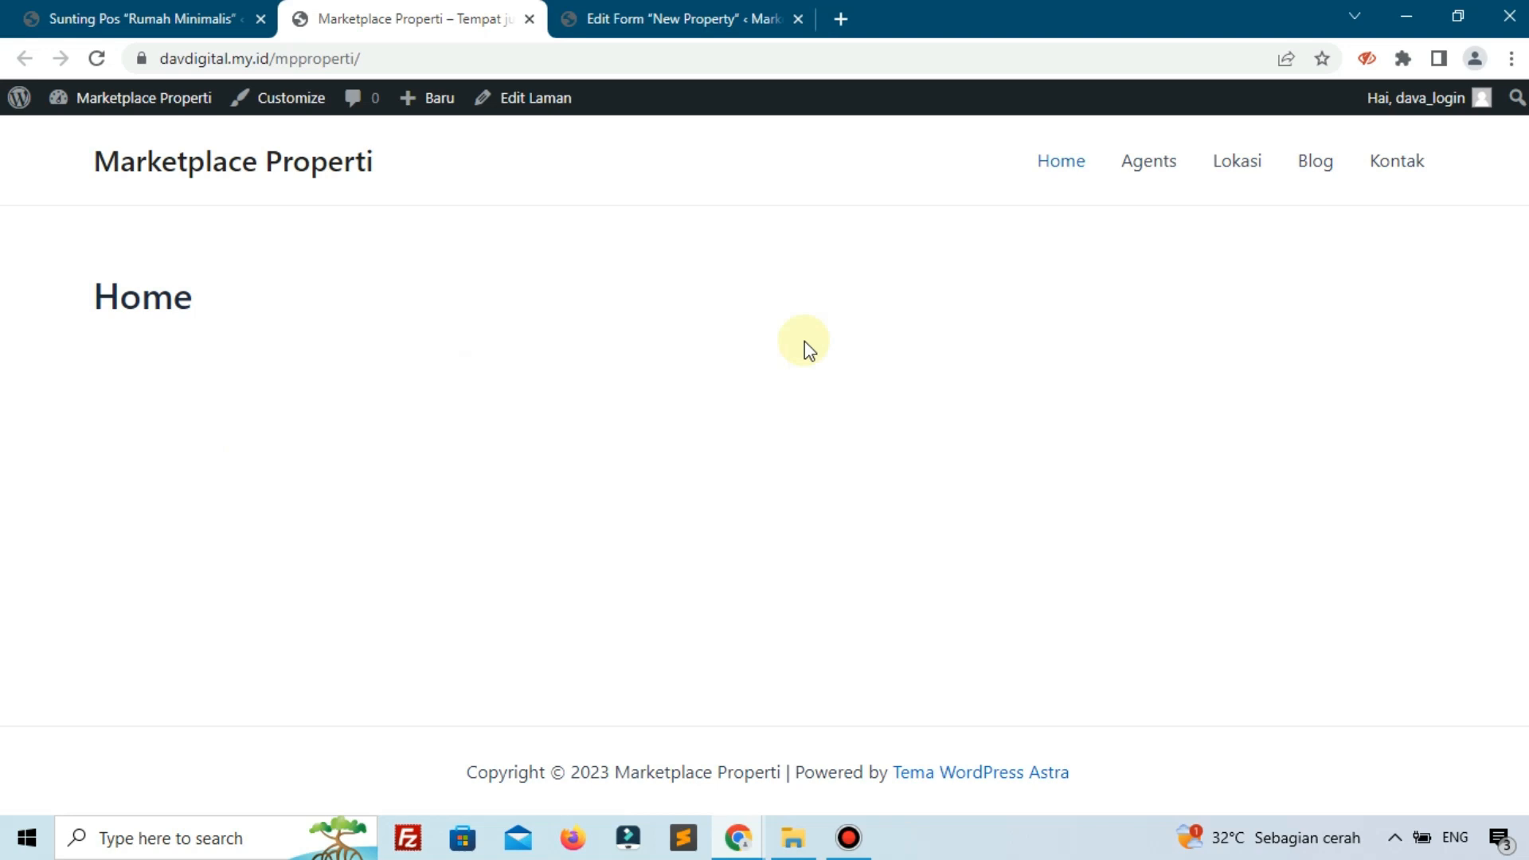
click(1147, 161)
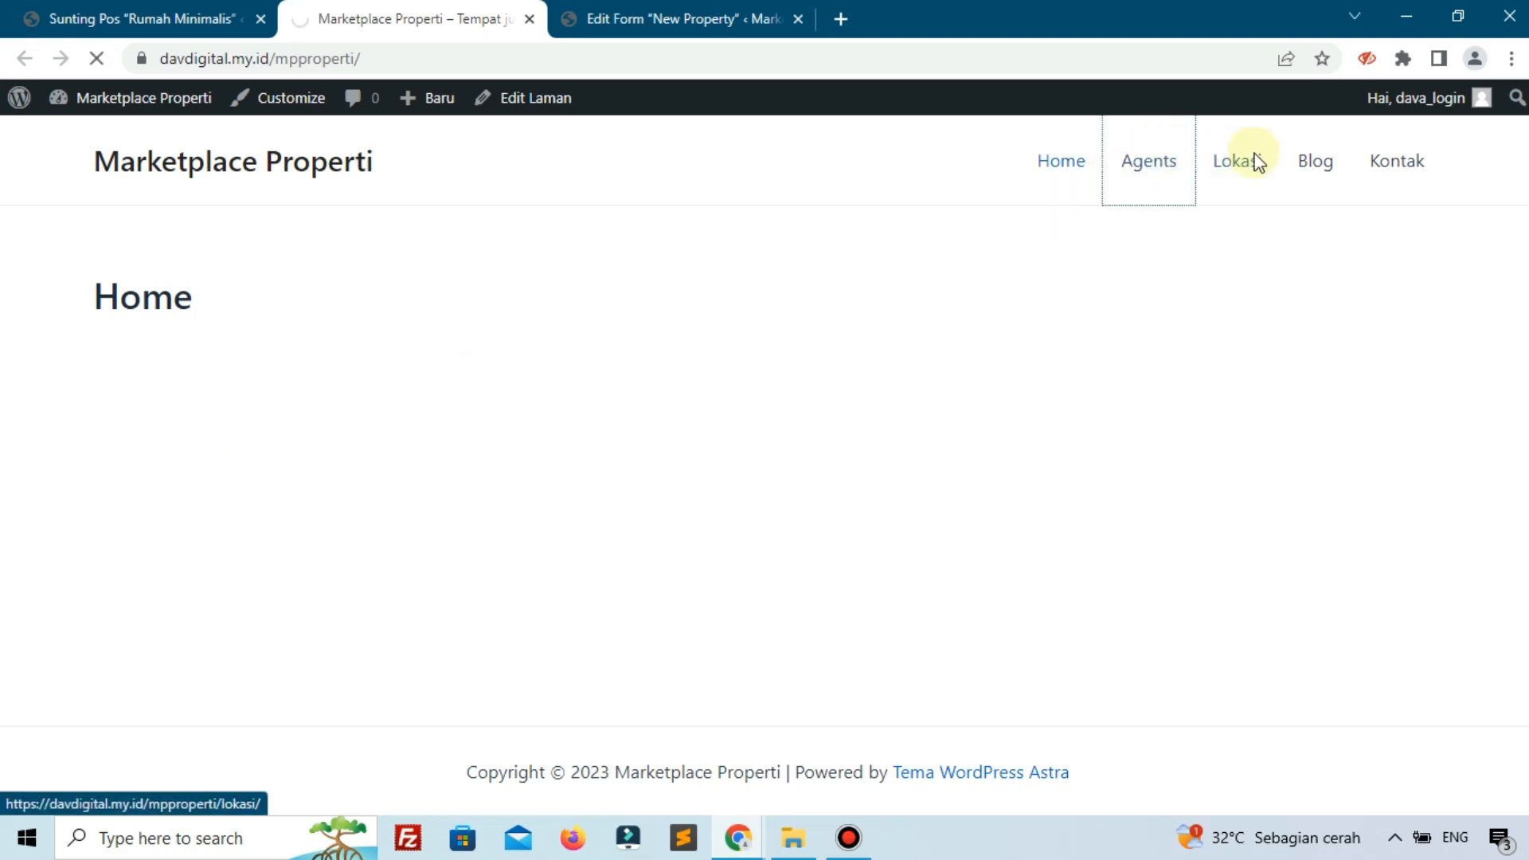
Change the Agents page address to end in /mpproperti/property/ and view the empty archive.
click(20, 18)
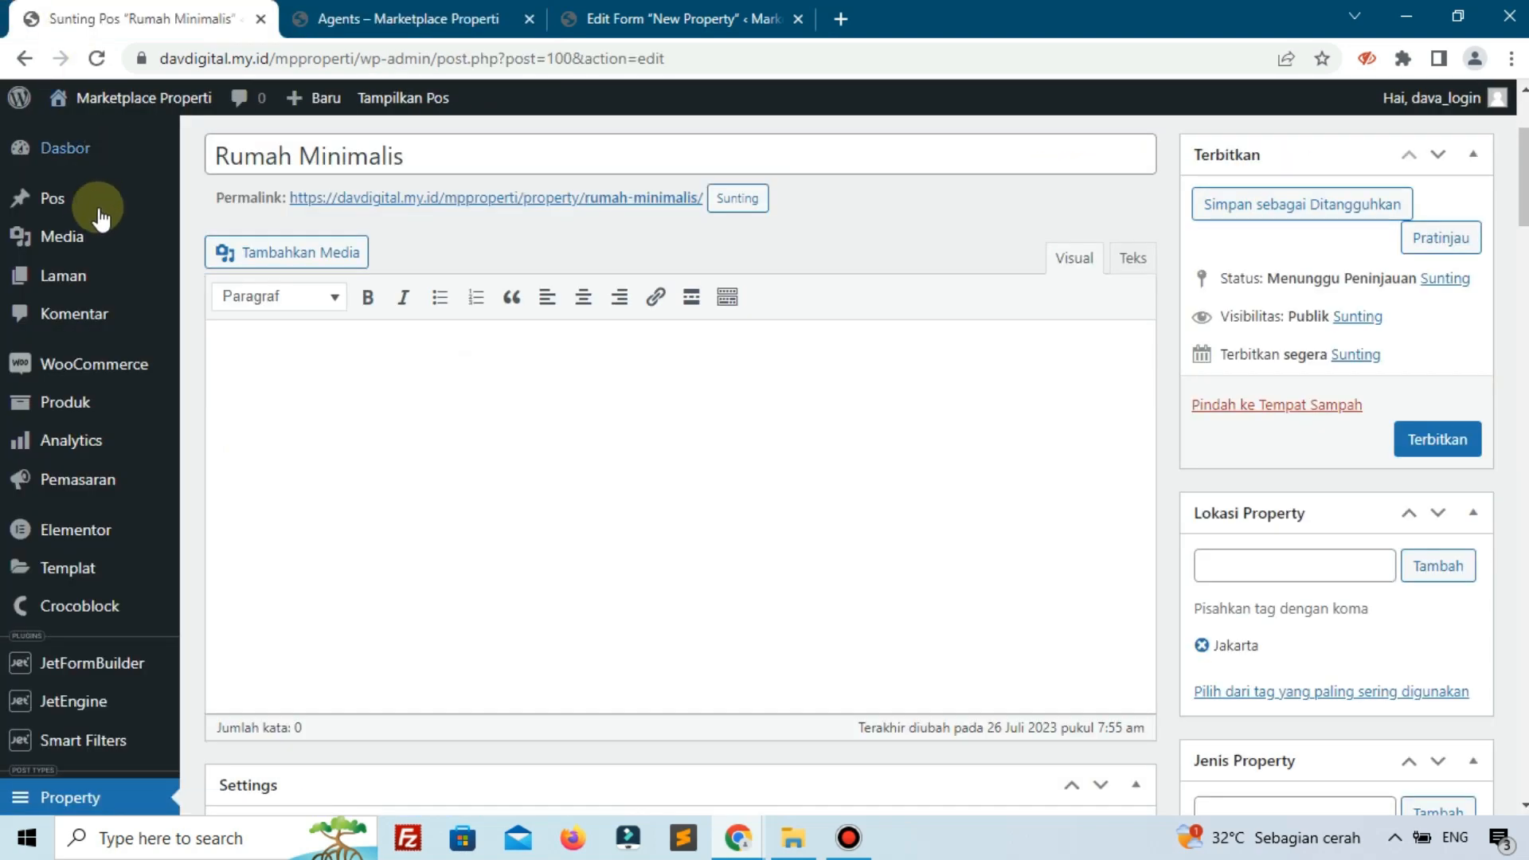
click(384, 23)
drag(393, 59, 566, 94)
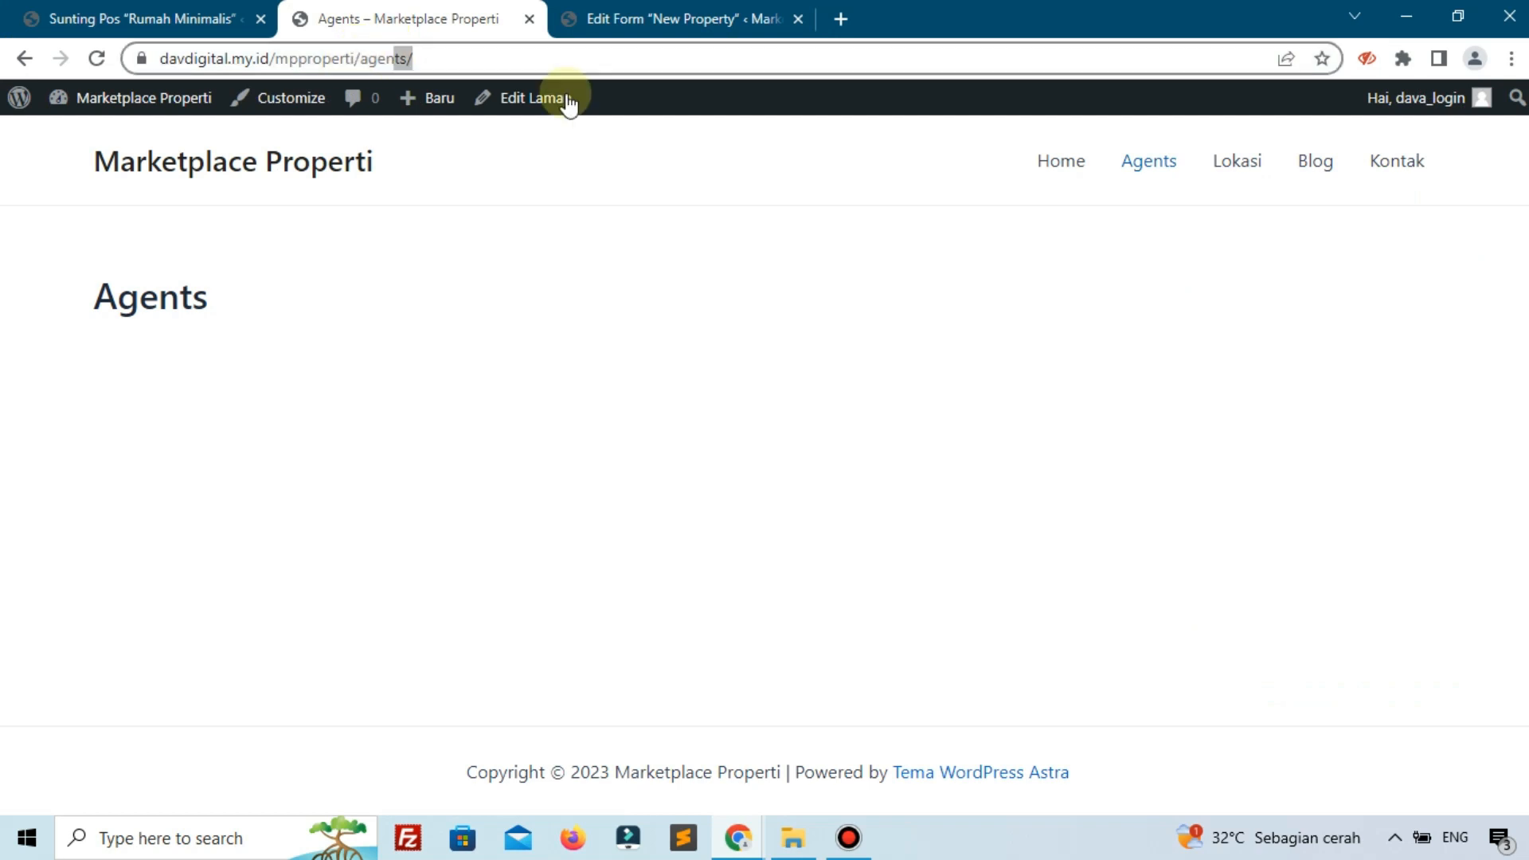
key(BackSpace)
key(BackSpace)
key(BackSpace)
key(BackSpace)
key(BackSpace)
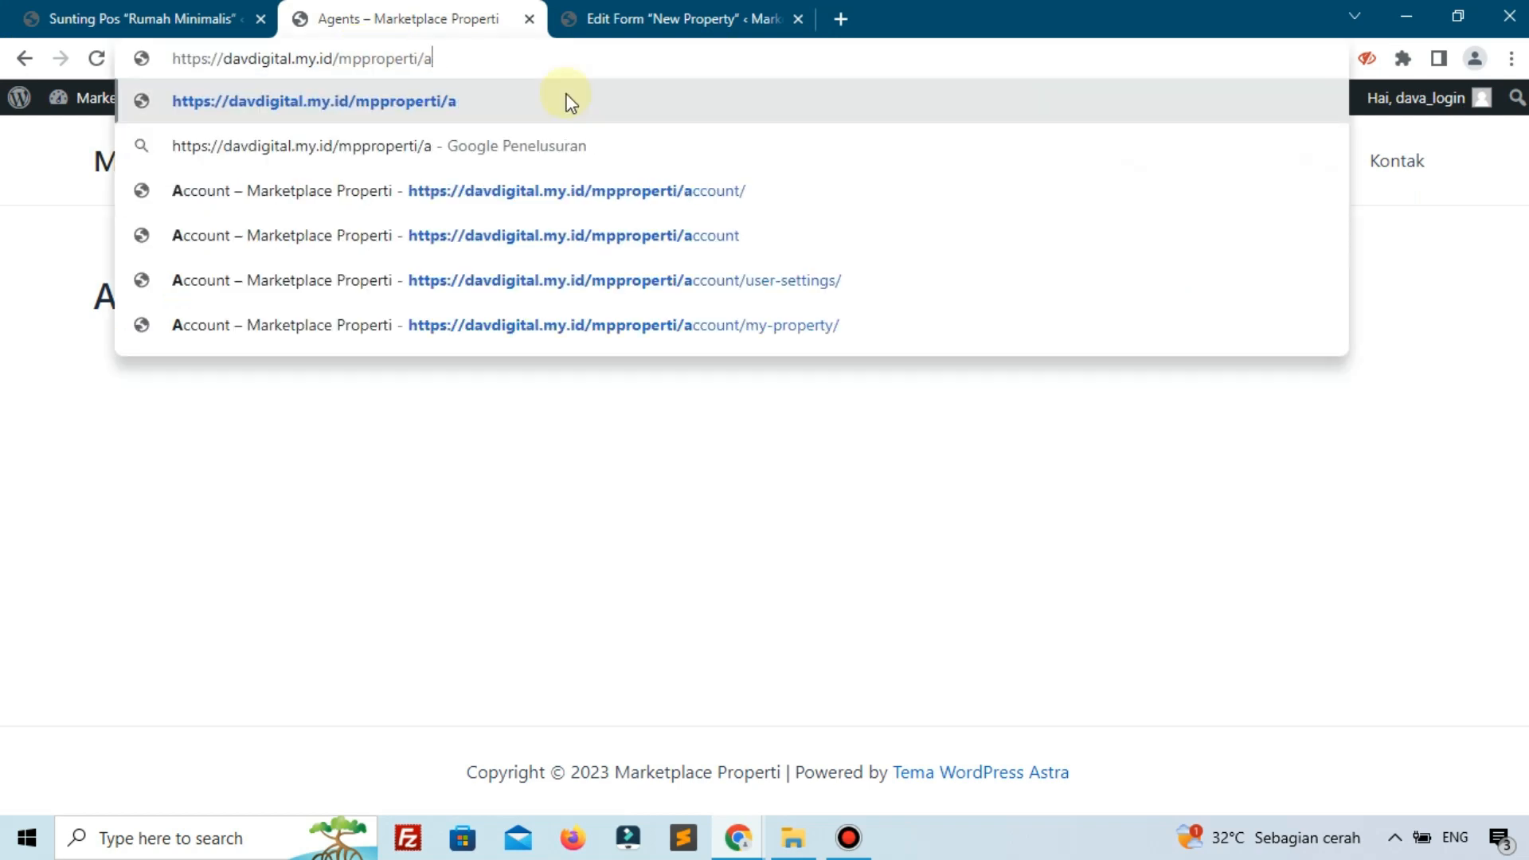
text(prope)
text(rty)
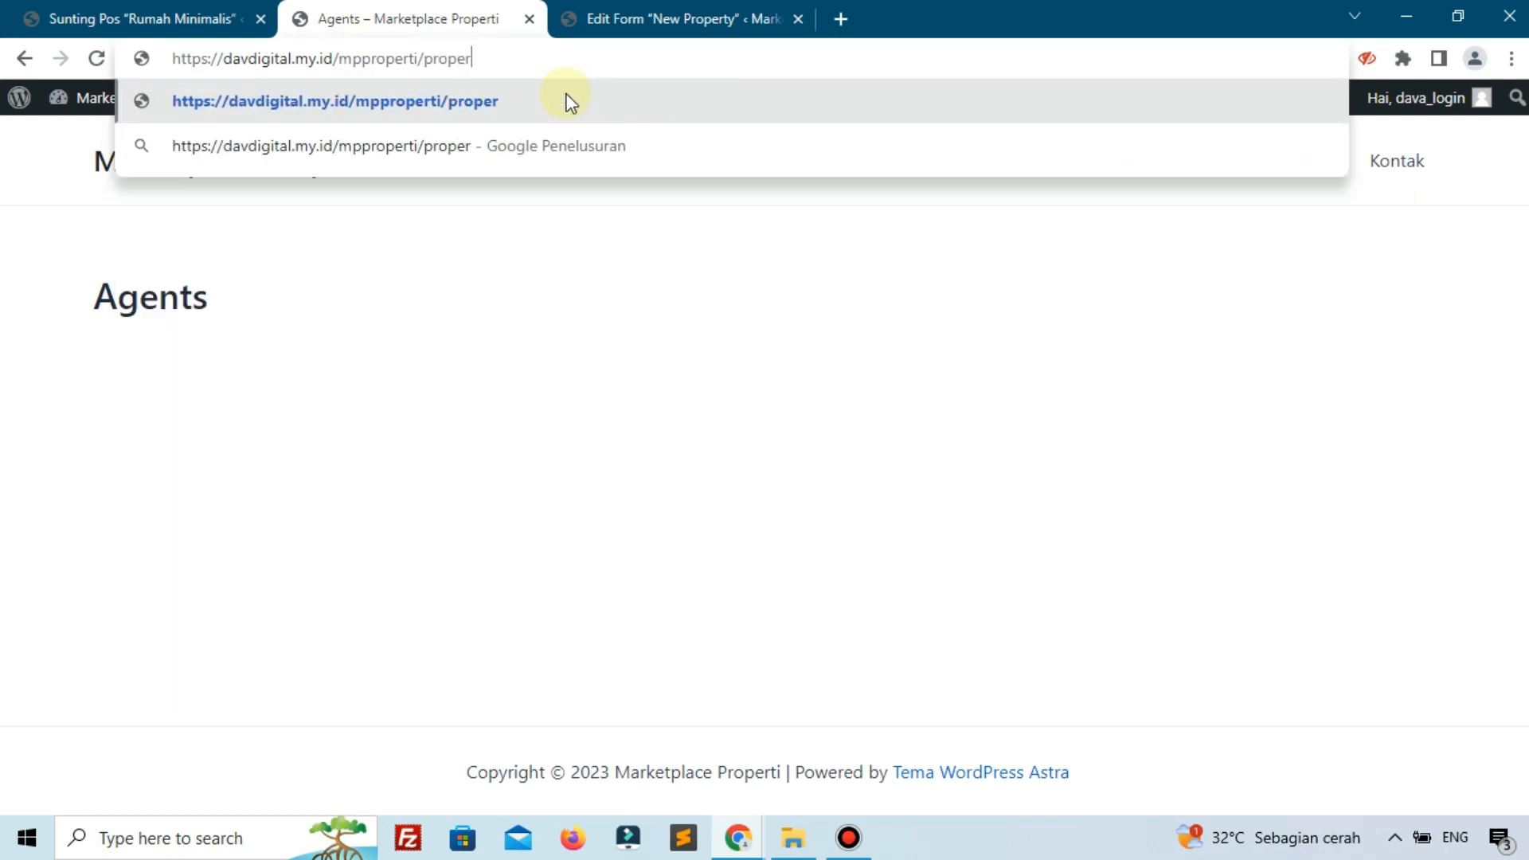
key(Return)
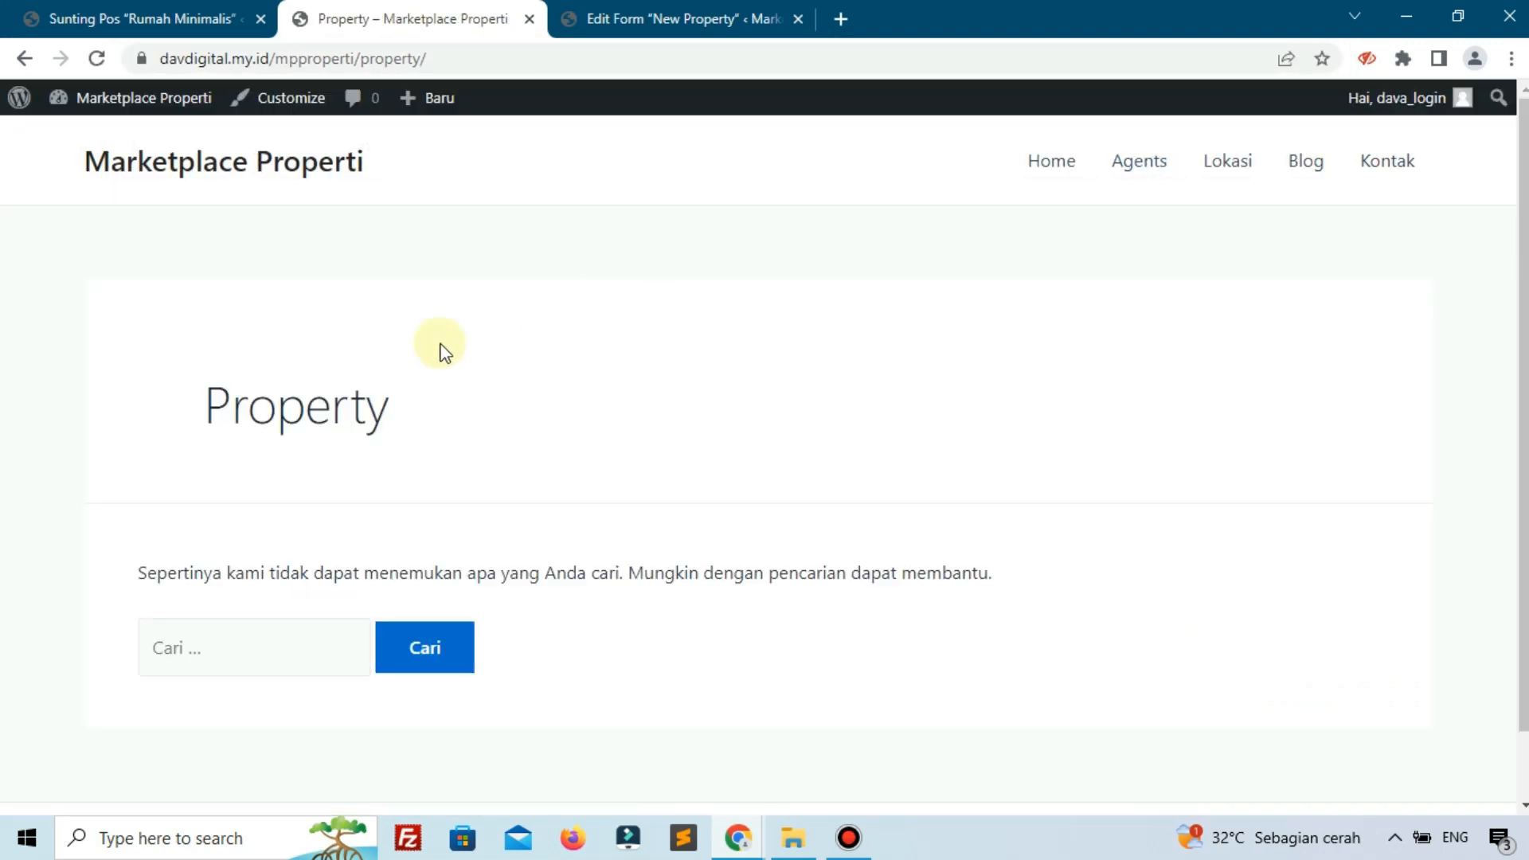
scroll(444, 351, down, 2)
drag(183, 439, 485, 208)
Close the archive tab and open Property > Property from the Rumah Minimalis edit page.
click(529, 20)
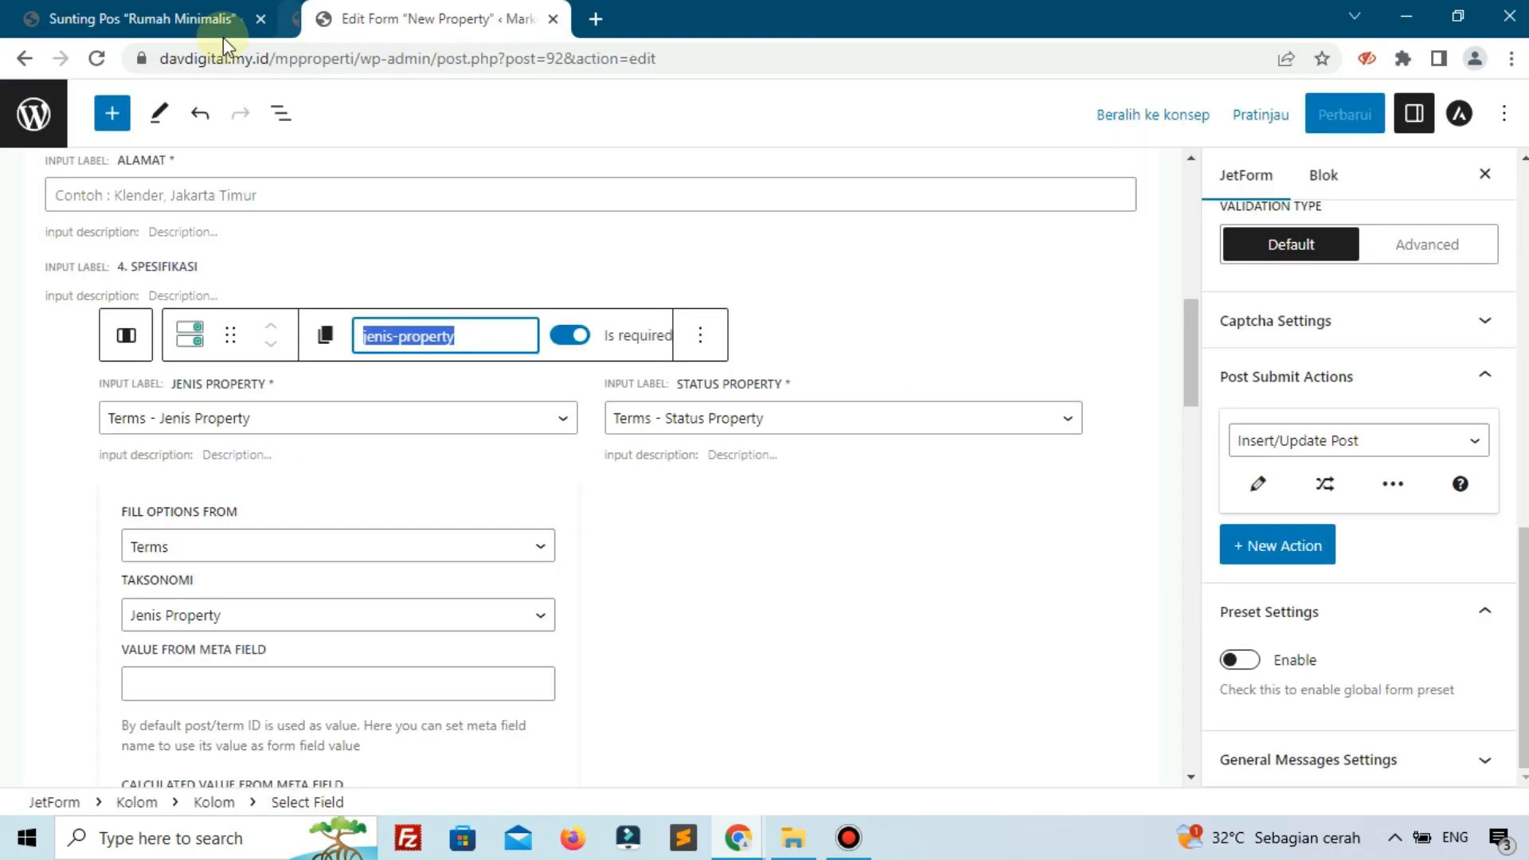
click(191, 18)
scroll(79, 422, down, 4)
scroll(79, 430, down, 1)
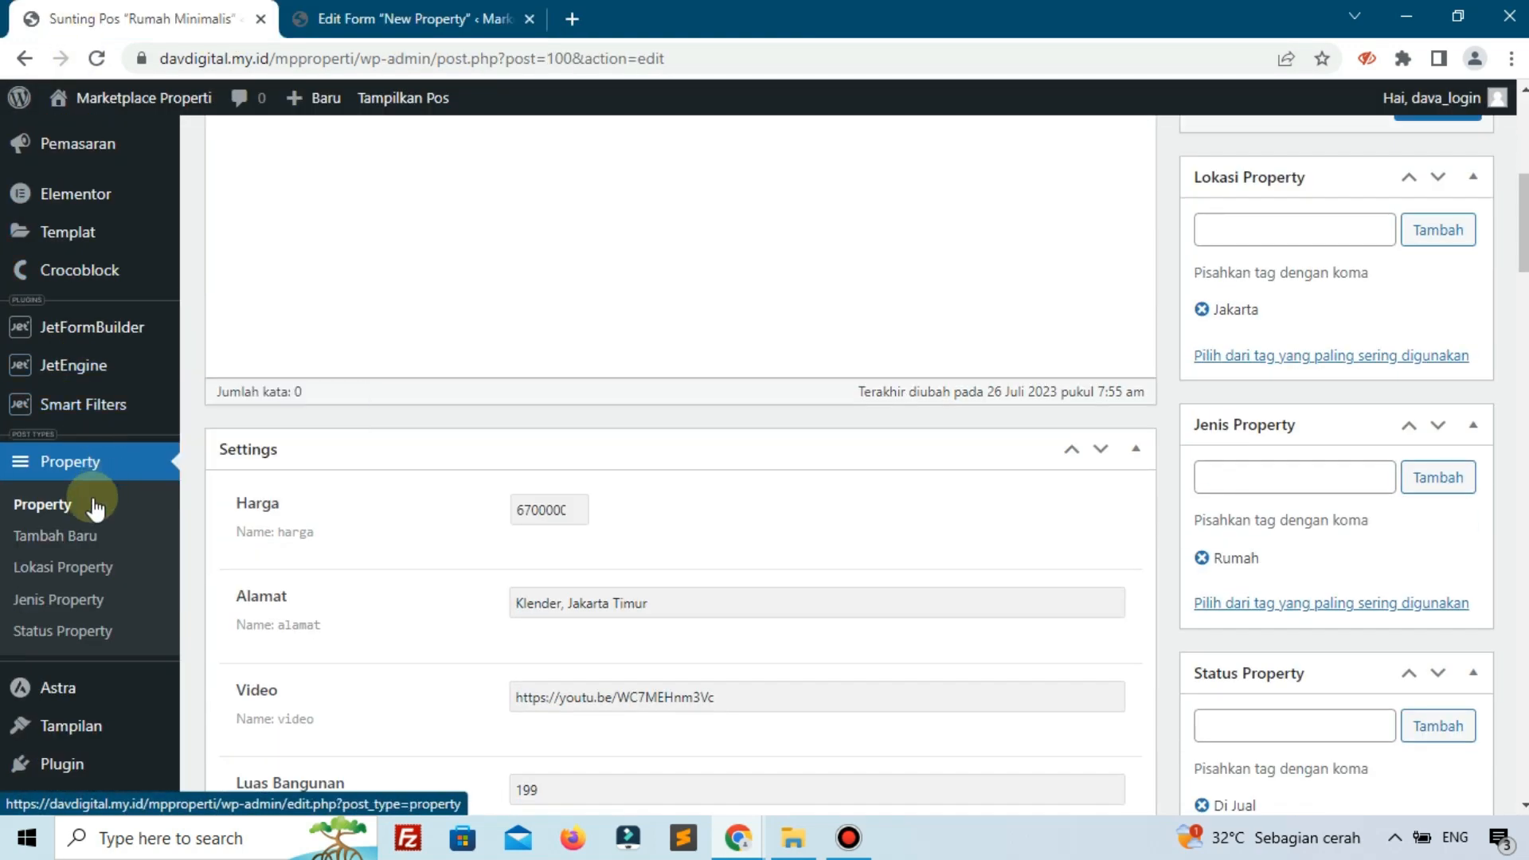
click(80, 508)
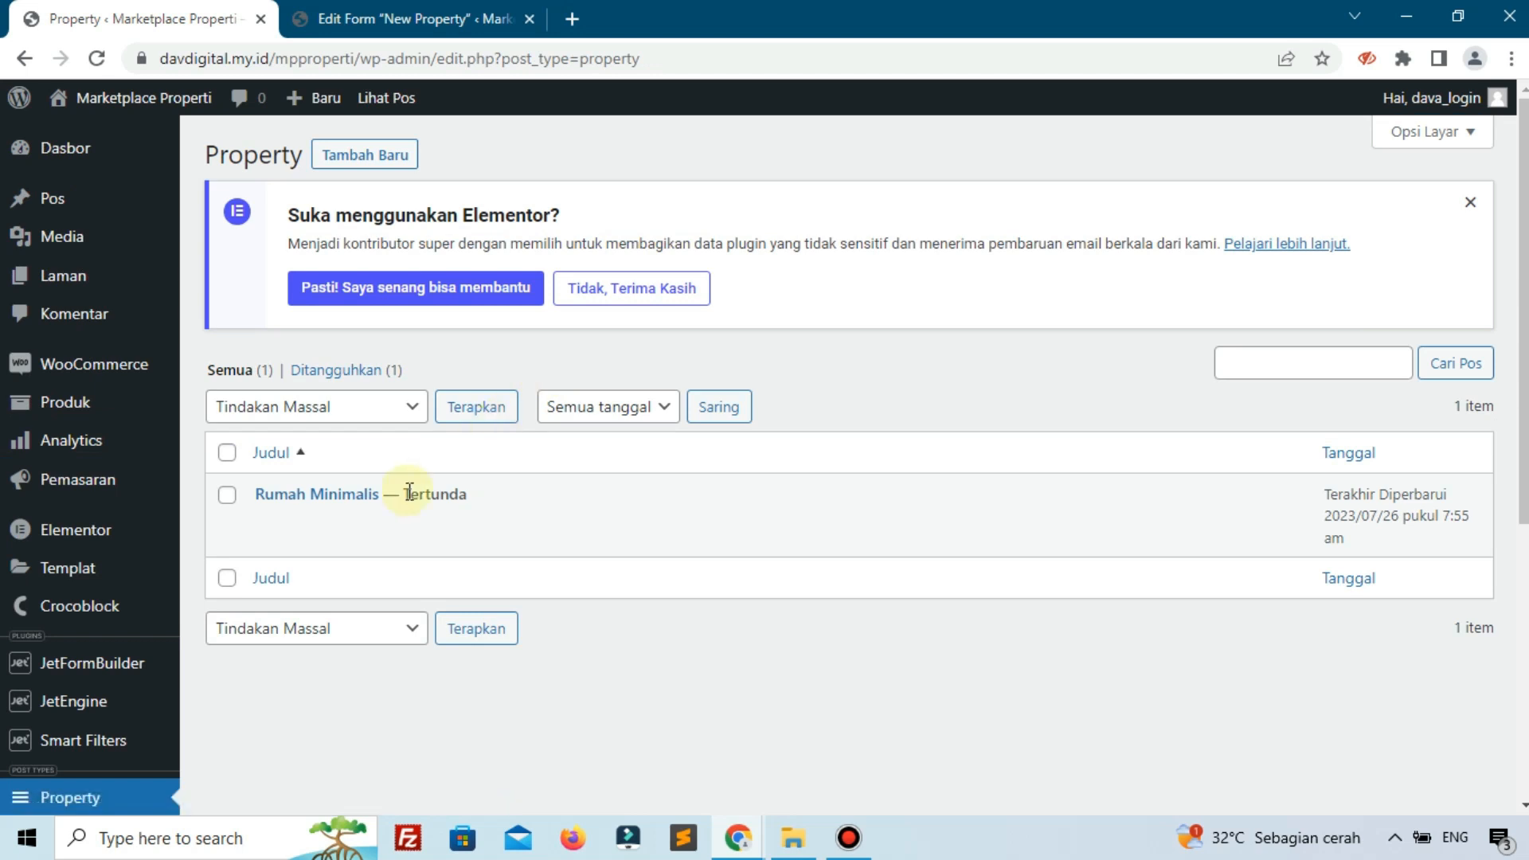
Edit Rumah Minimalis and check Luas Tanah 250, Listrik 1200, 4 bedrooms, 2 bathrooms, HGB, Tipe 72.
click(279, 522)
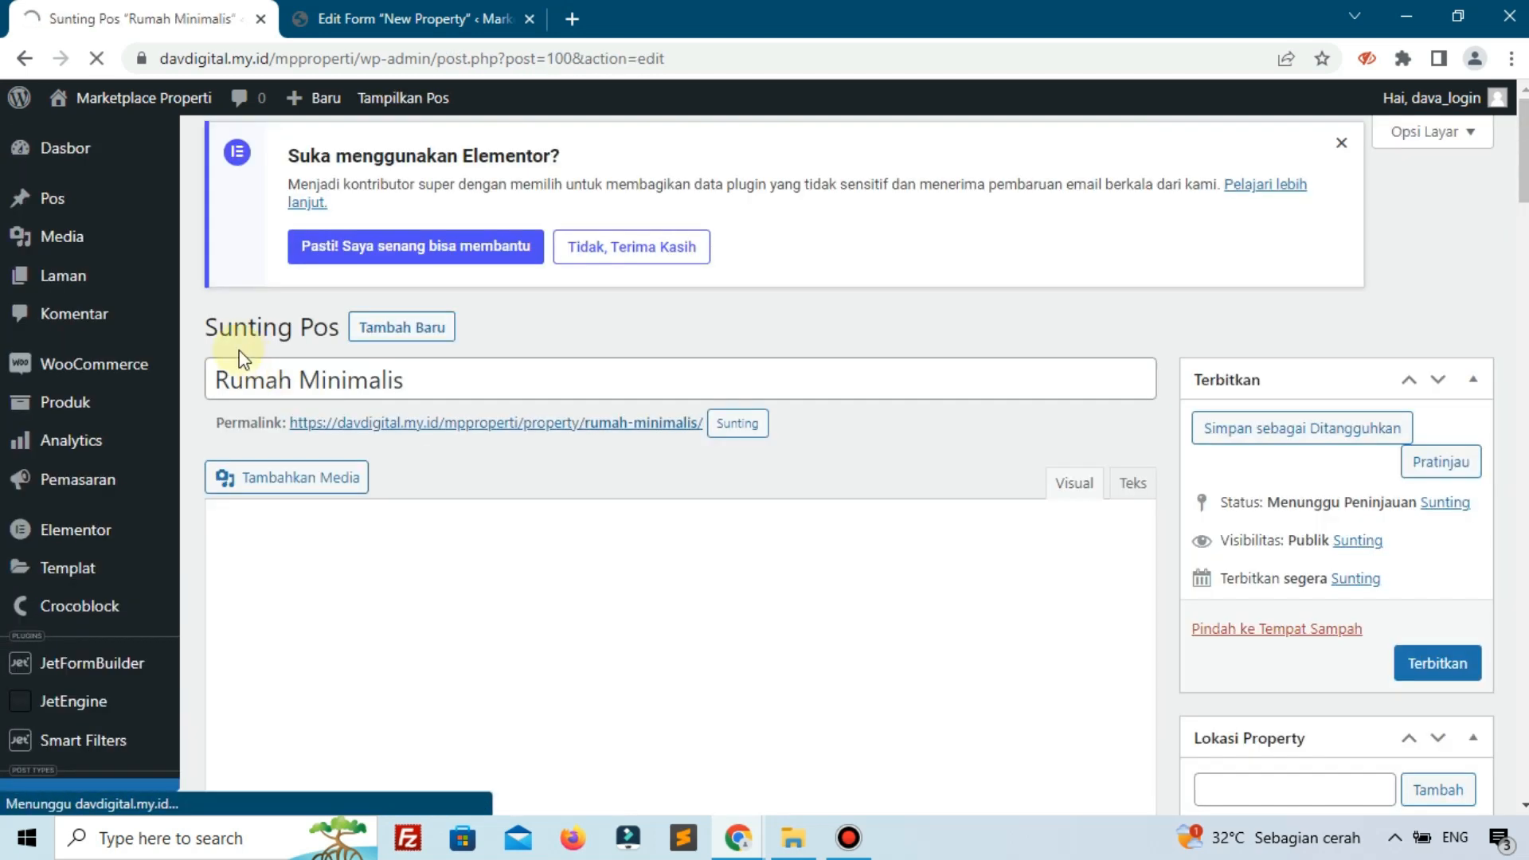
scroll(489, 411, down, 4)
scroll(488, 411, down, 8)
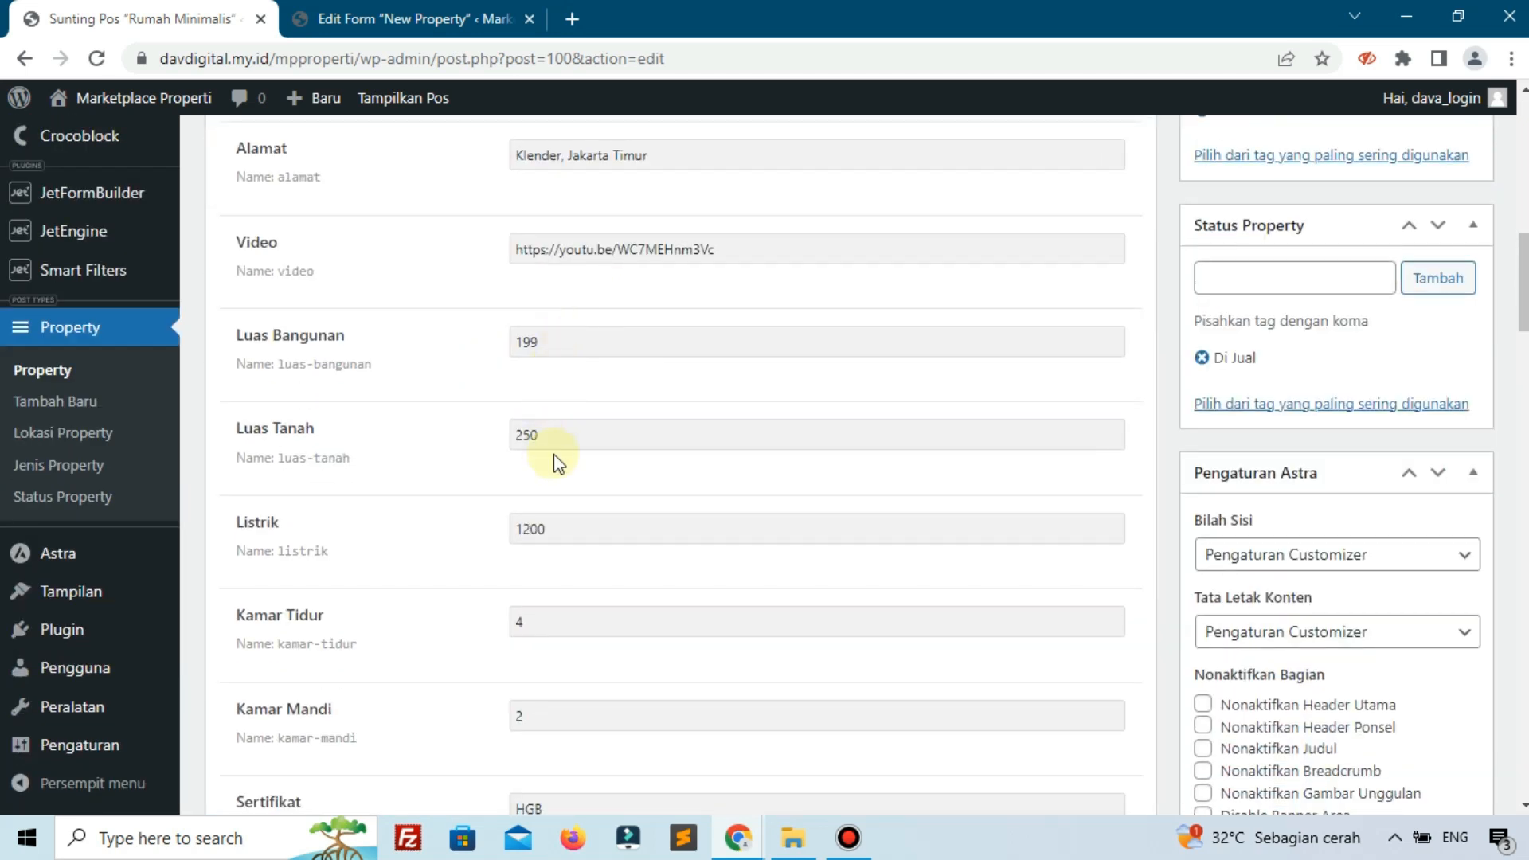
scroll(556, 456, down, 7)
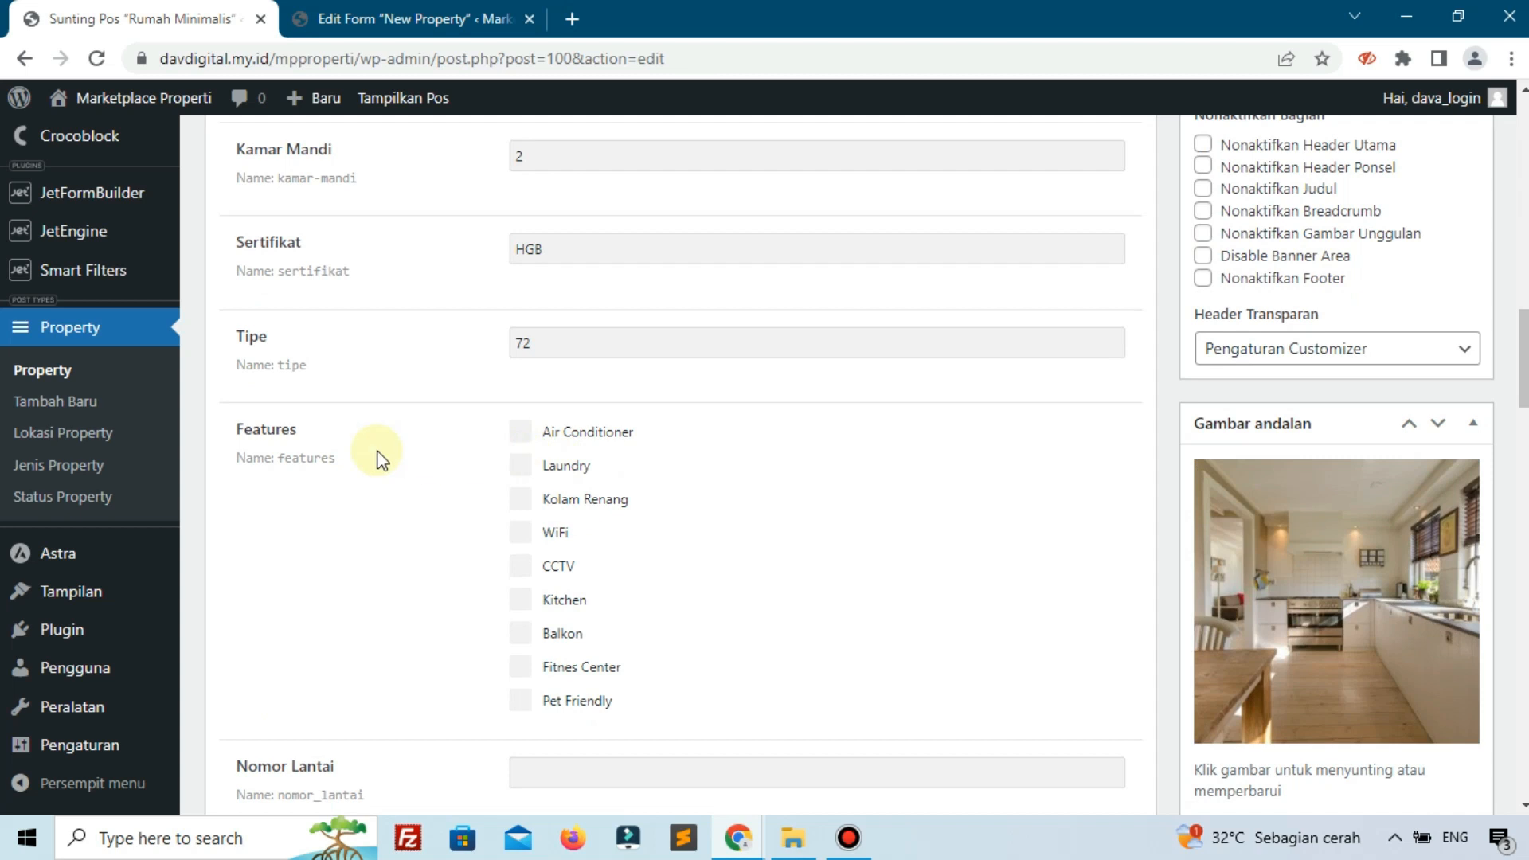
scroll(519, 451, down, 3)
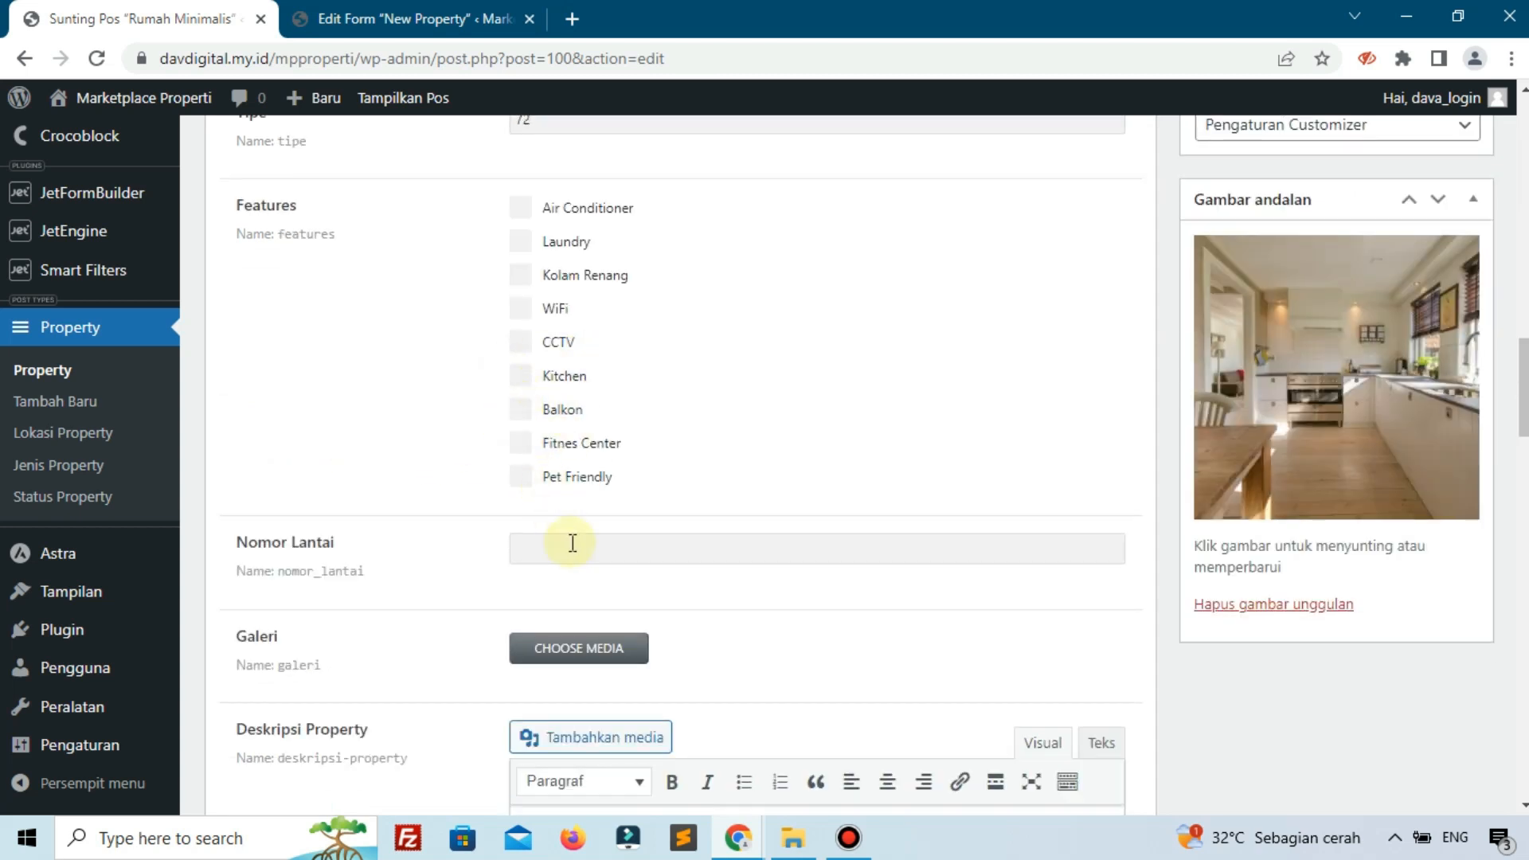
scroll(575, 548, down, 2)
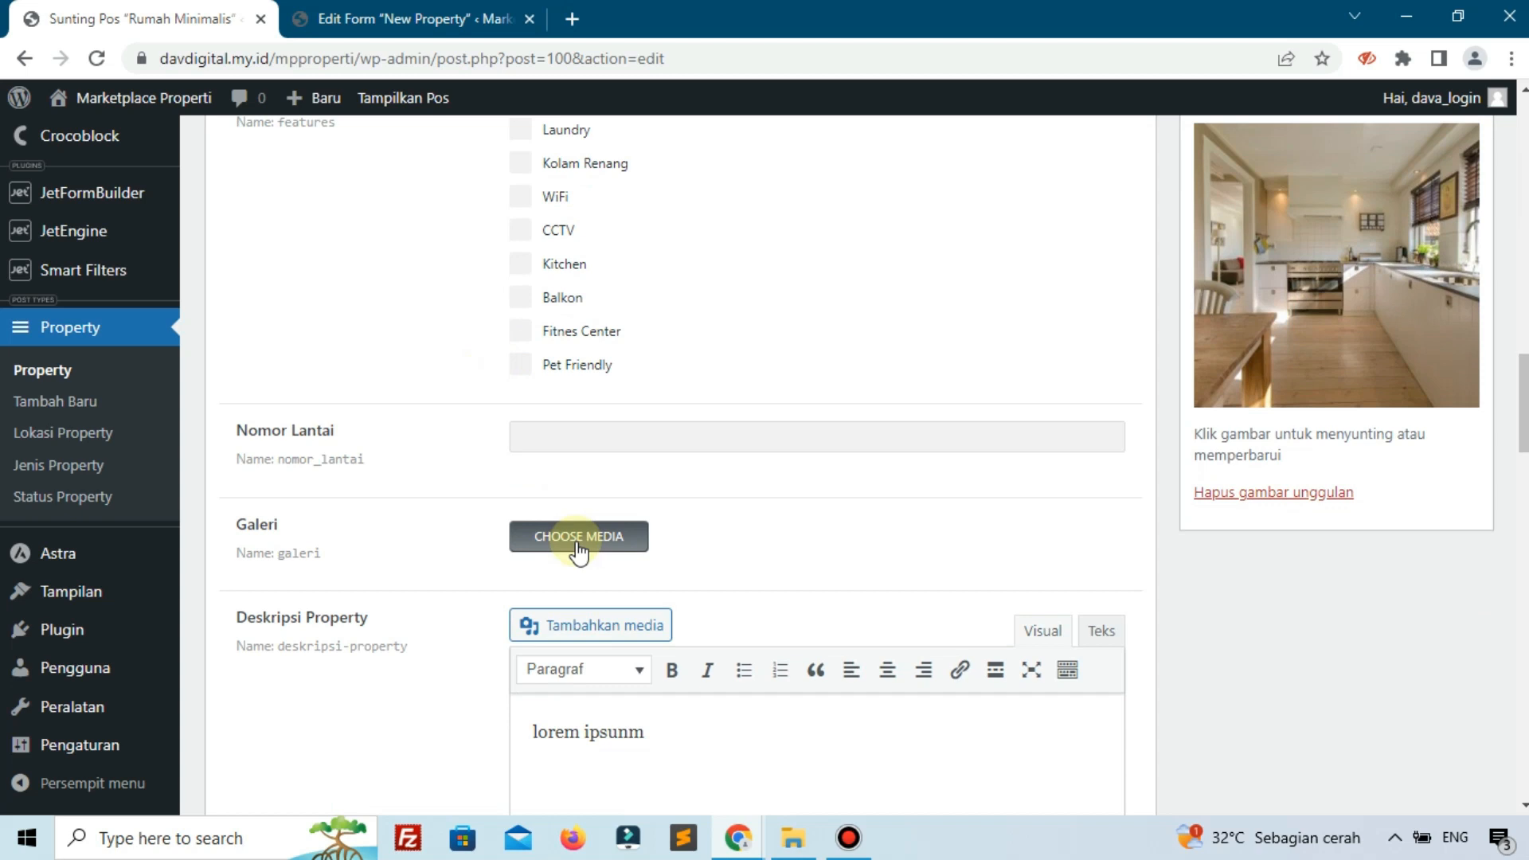
scroll(526, 533, down, 3)
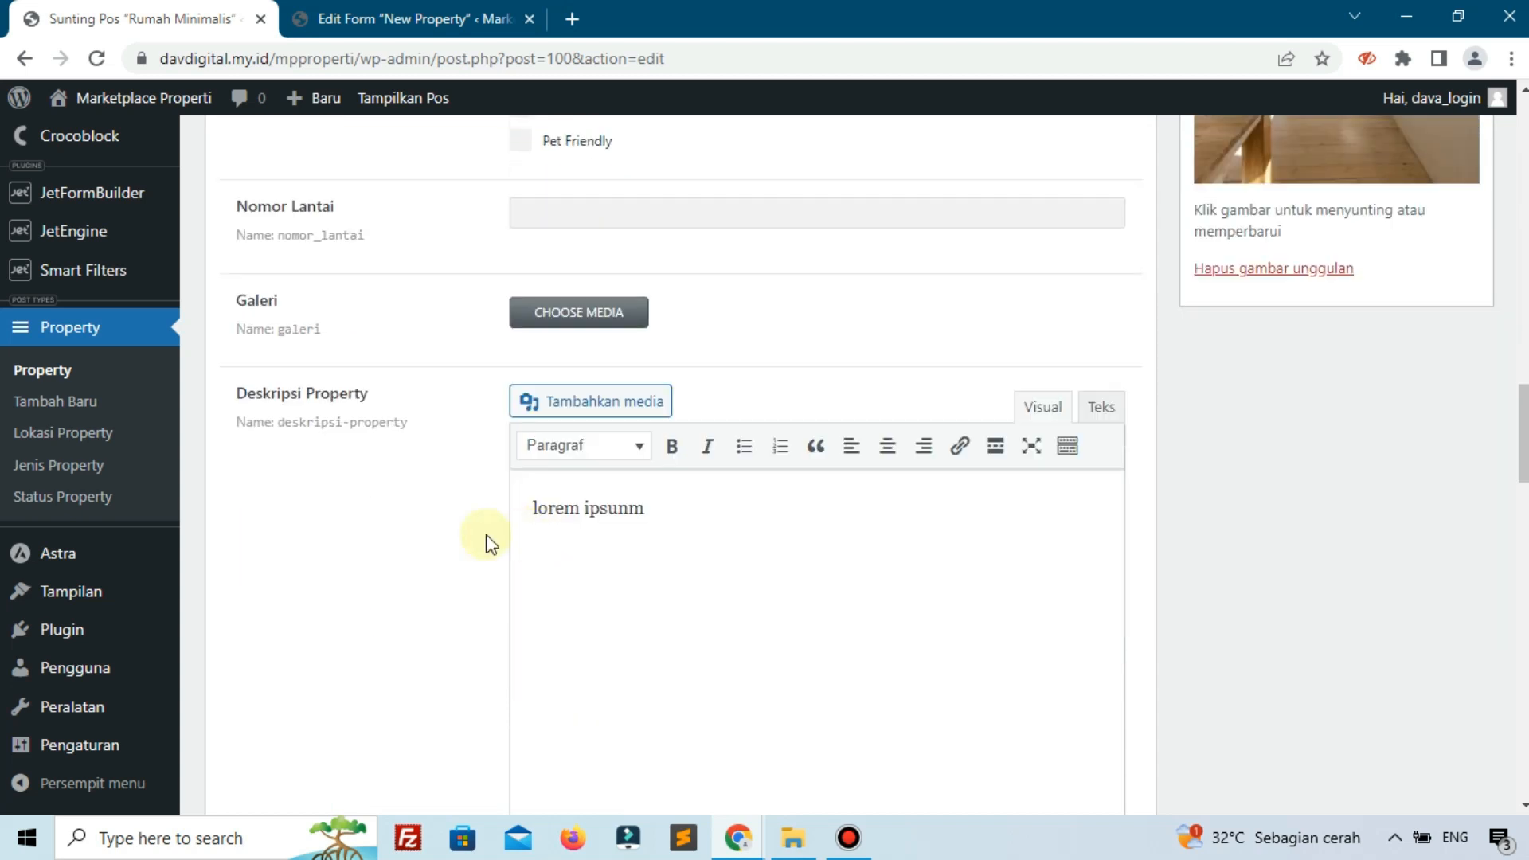
scroll(440, 468, down, 3)
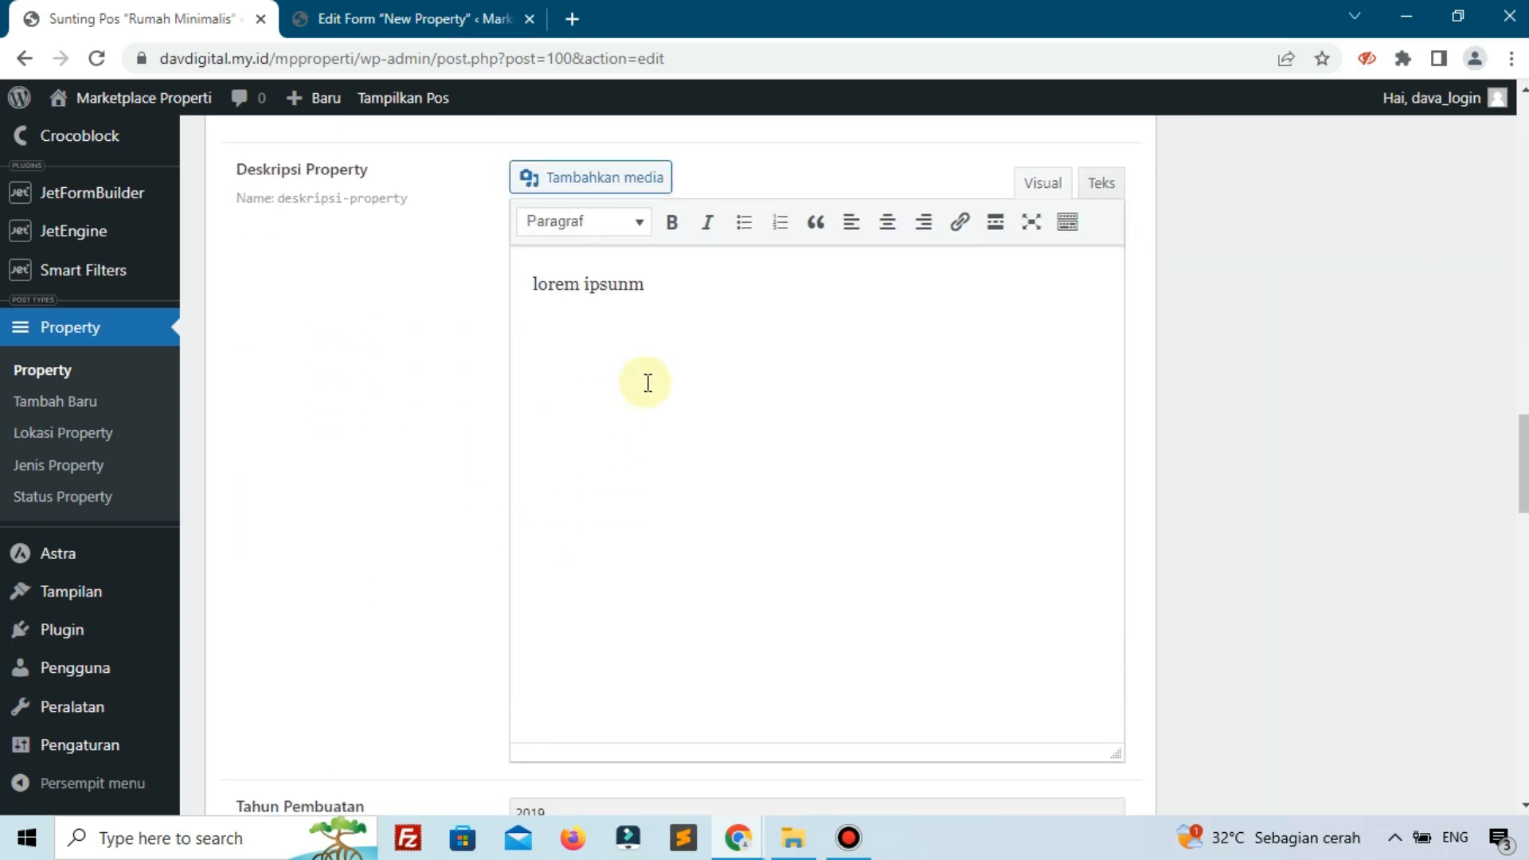
scroll(647, 382, up, 3)
scroll(506, 359, up, 3)
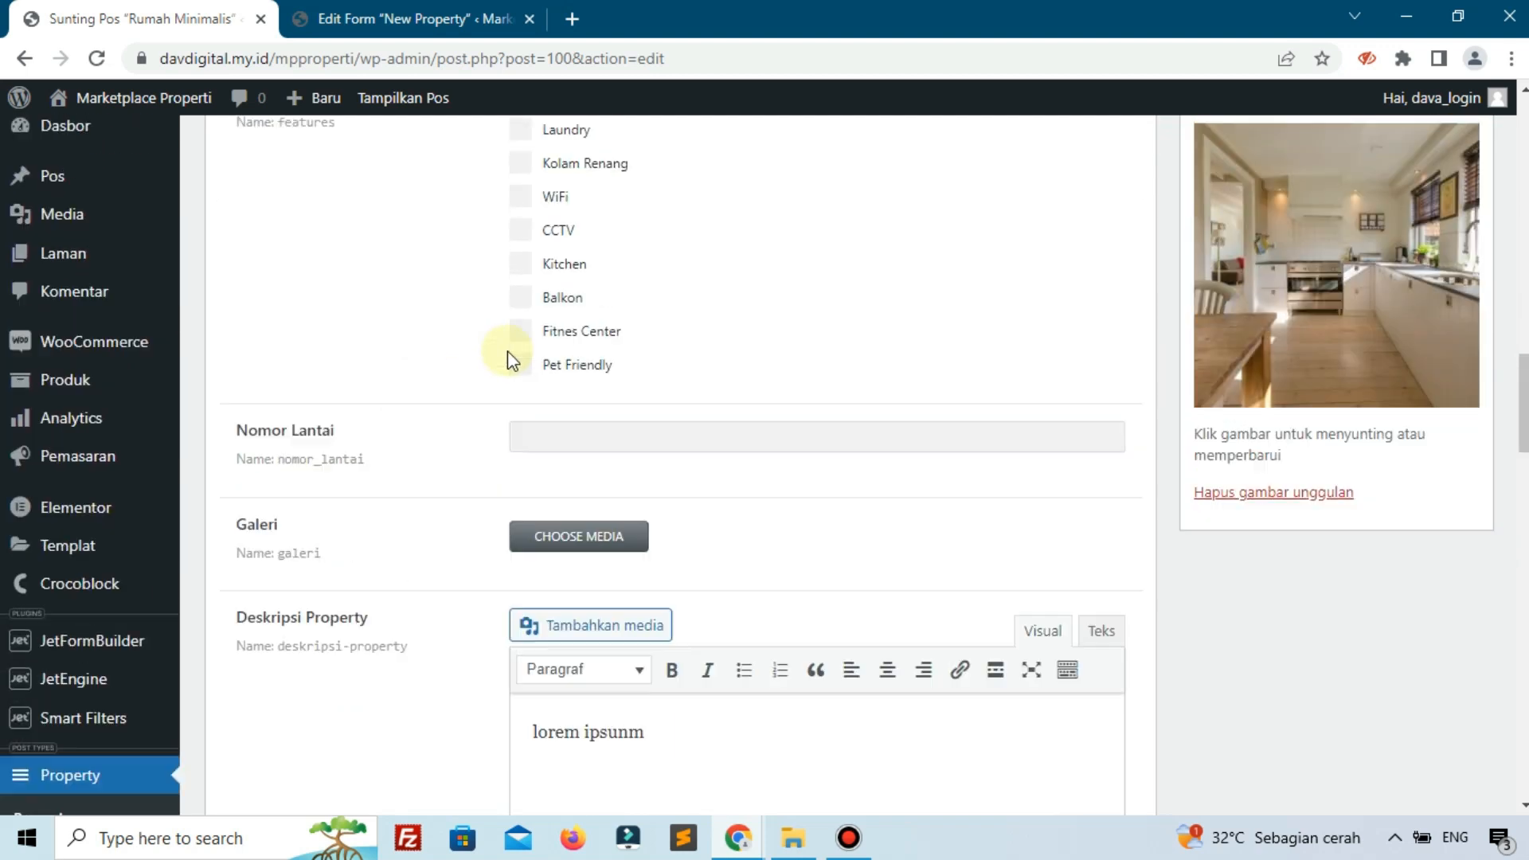
scroll(508, 360, up, 3)
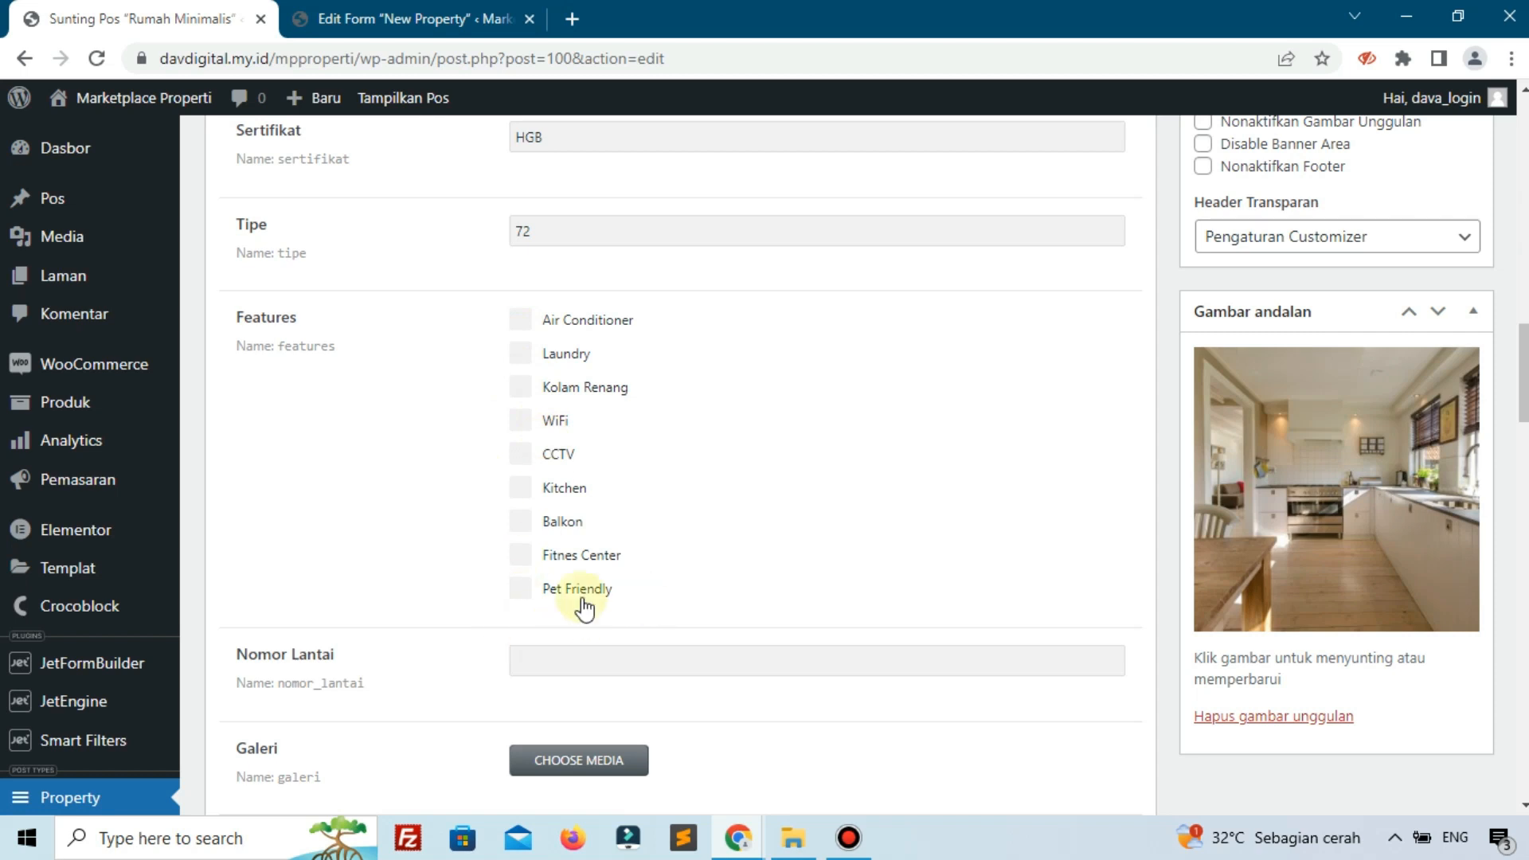
scroll(594, 500, up, 6)
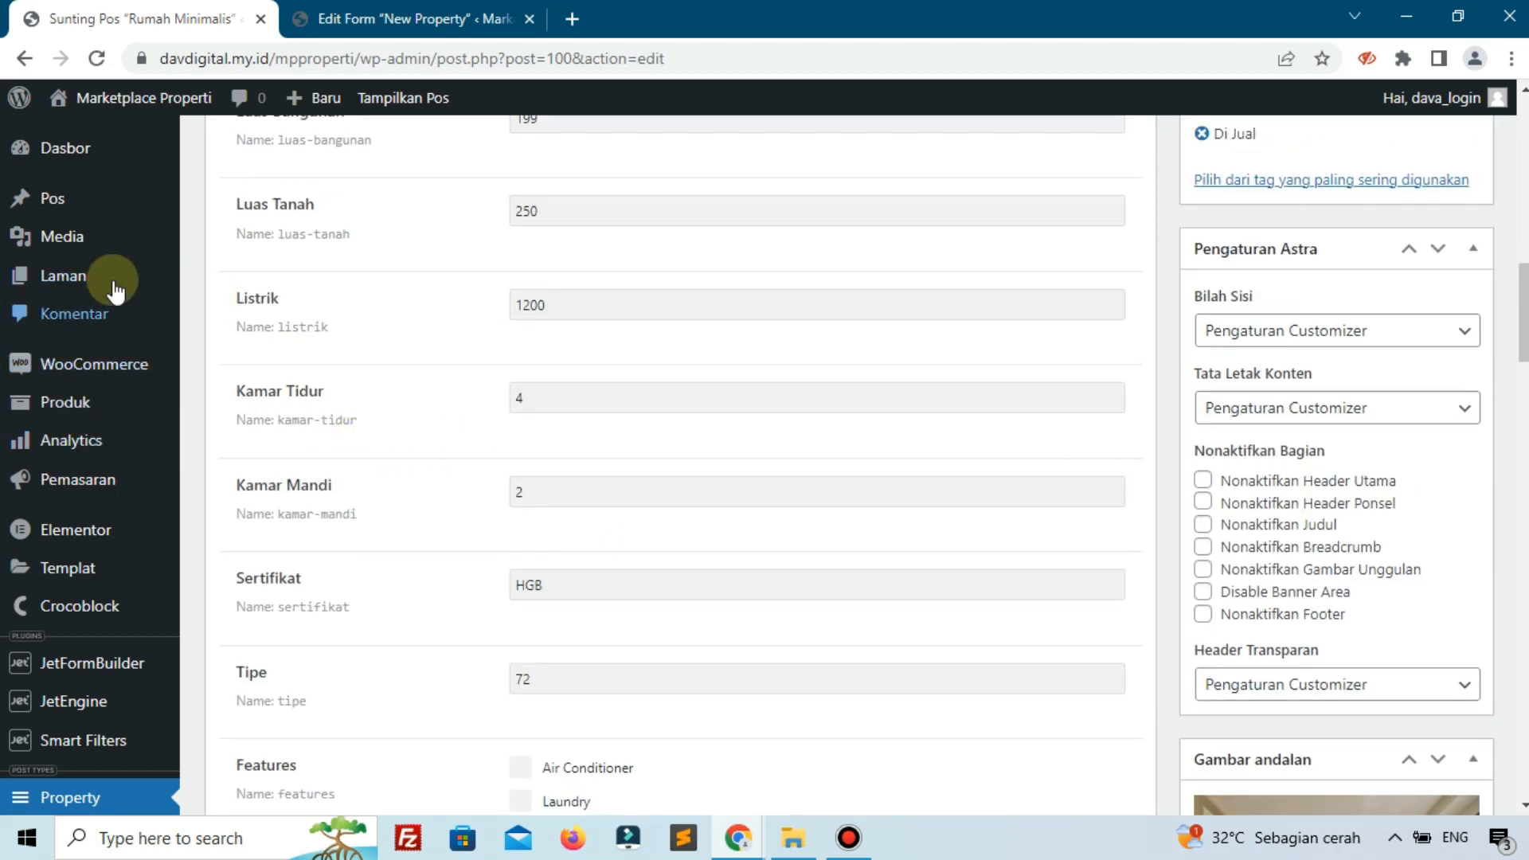
From the Dasbor, open Property > Tambah Baru and look over the blank property fields.
click(66, 148)
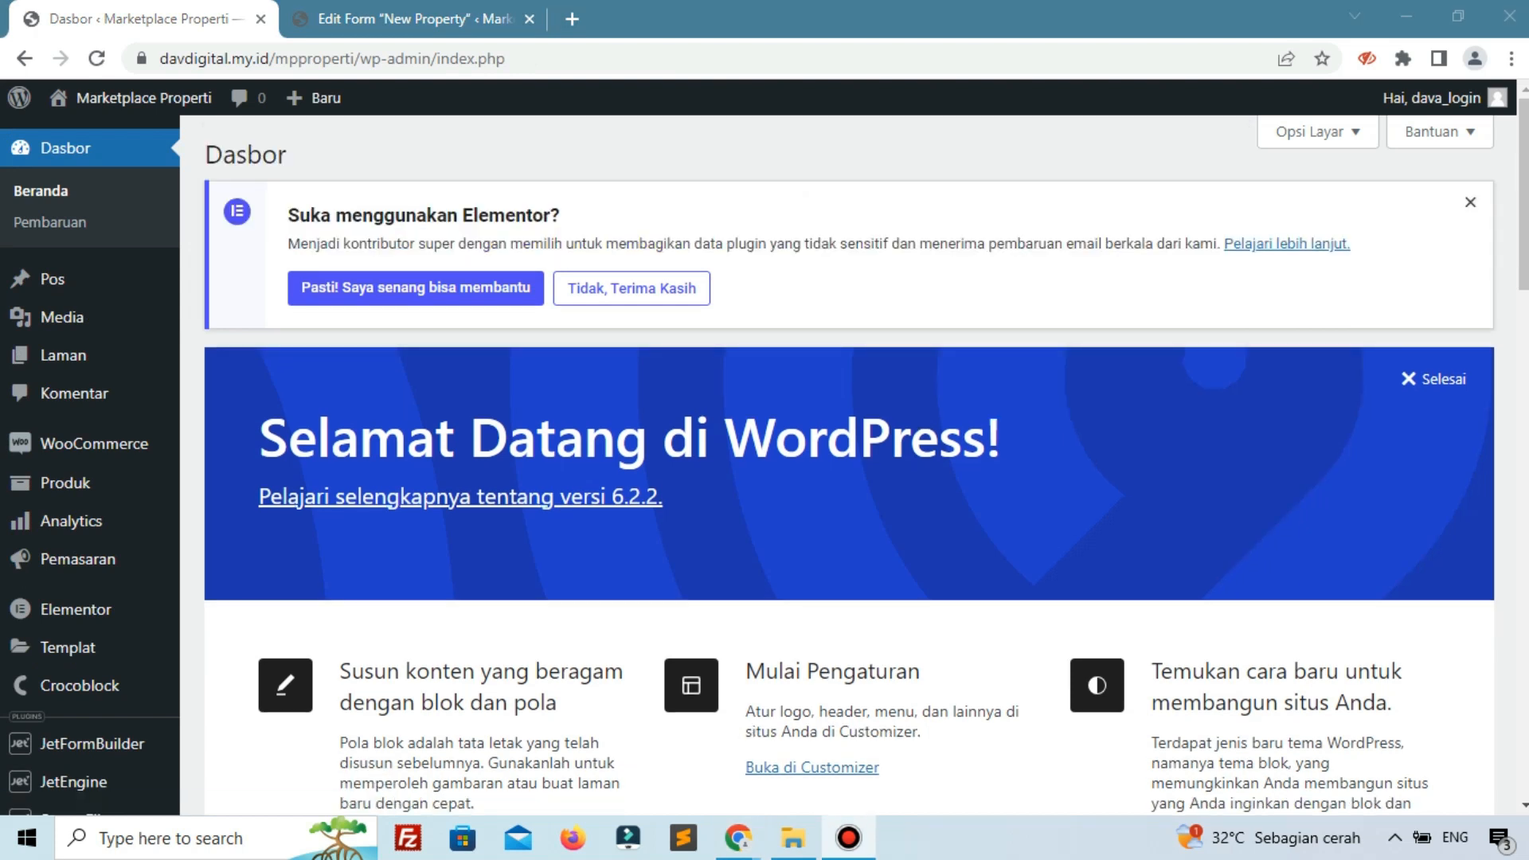
scroll(189, 439, down, 5)
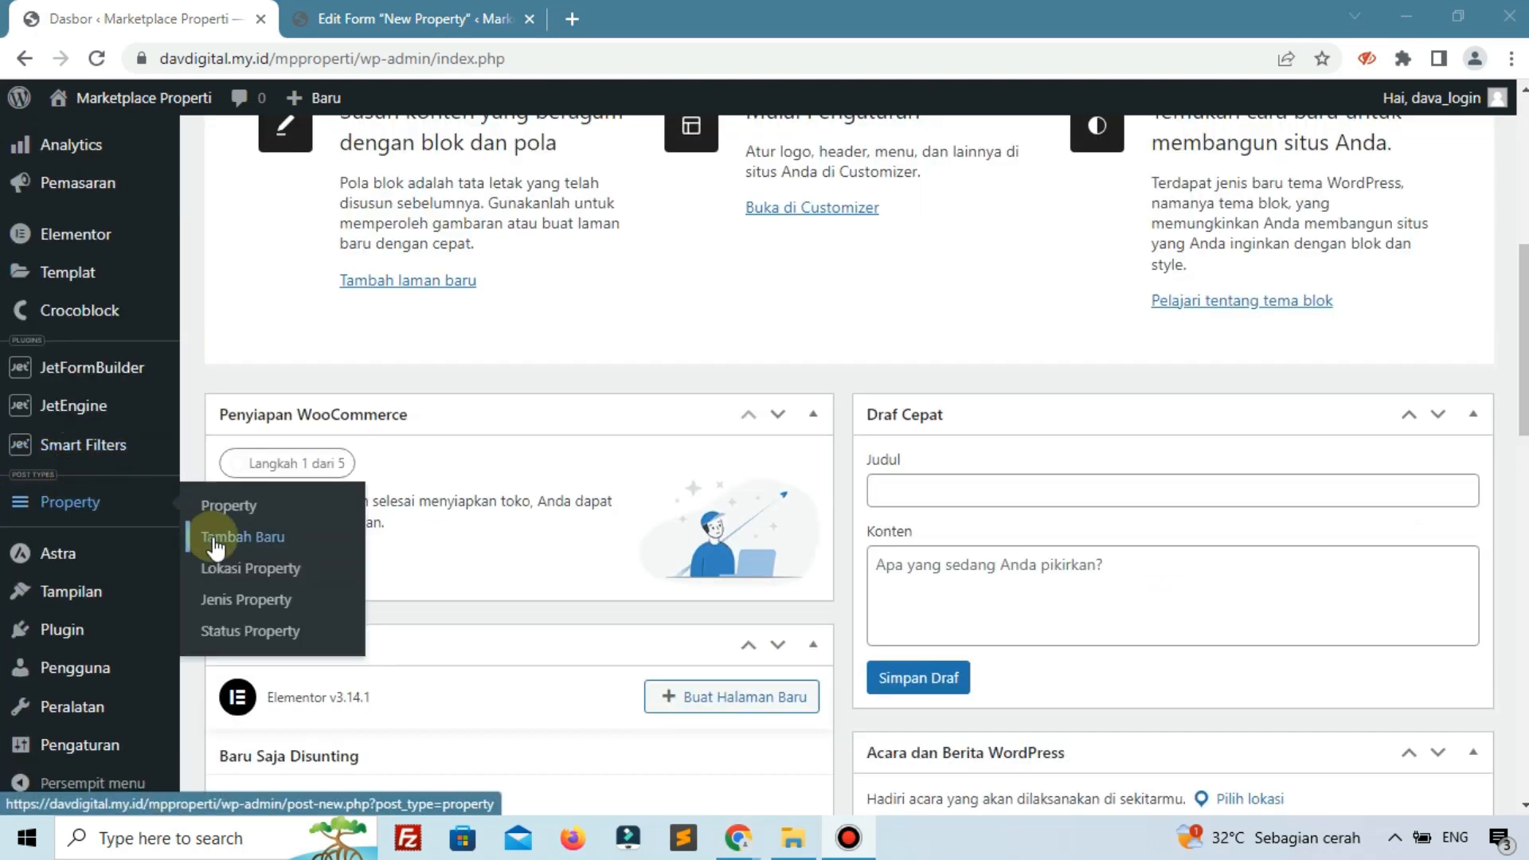
click(241, 538)
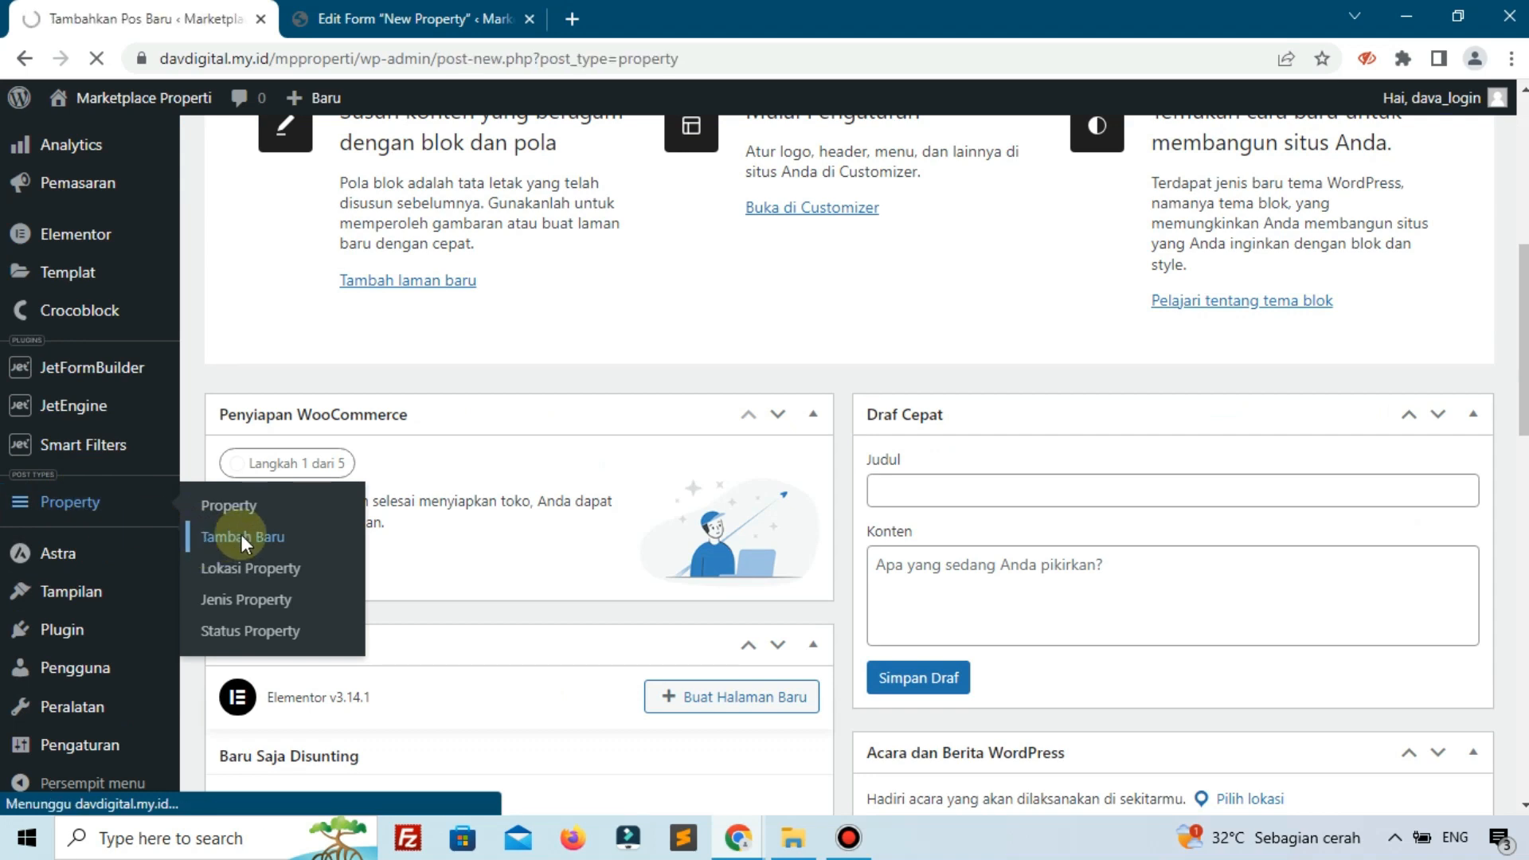
scroll(478, 403, down, 11)
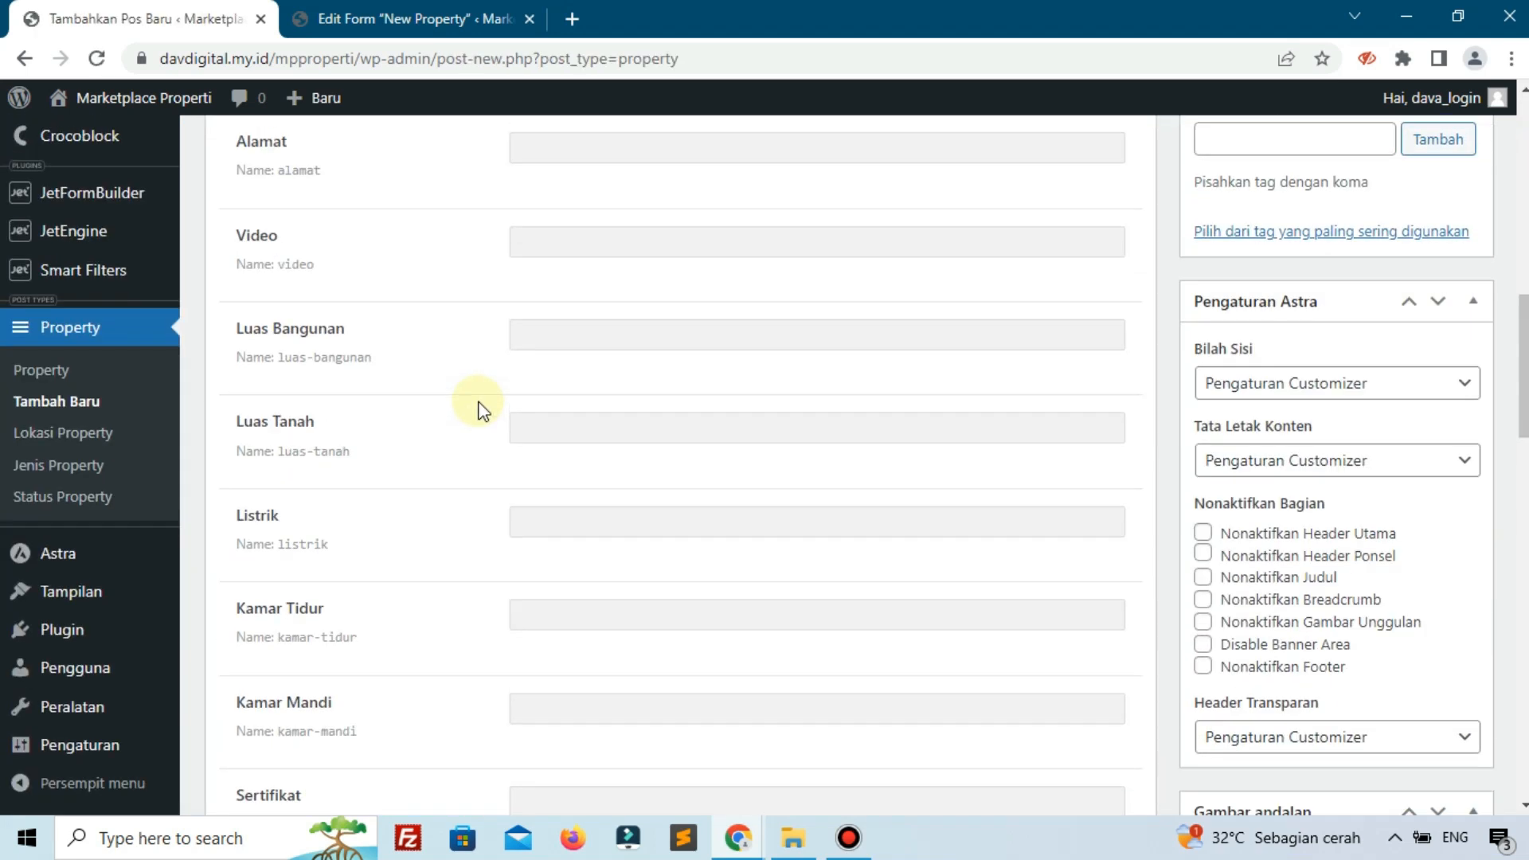
scroll(481, 410, down, 15)
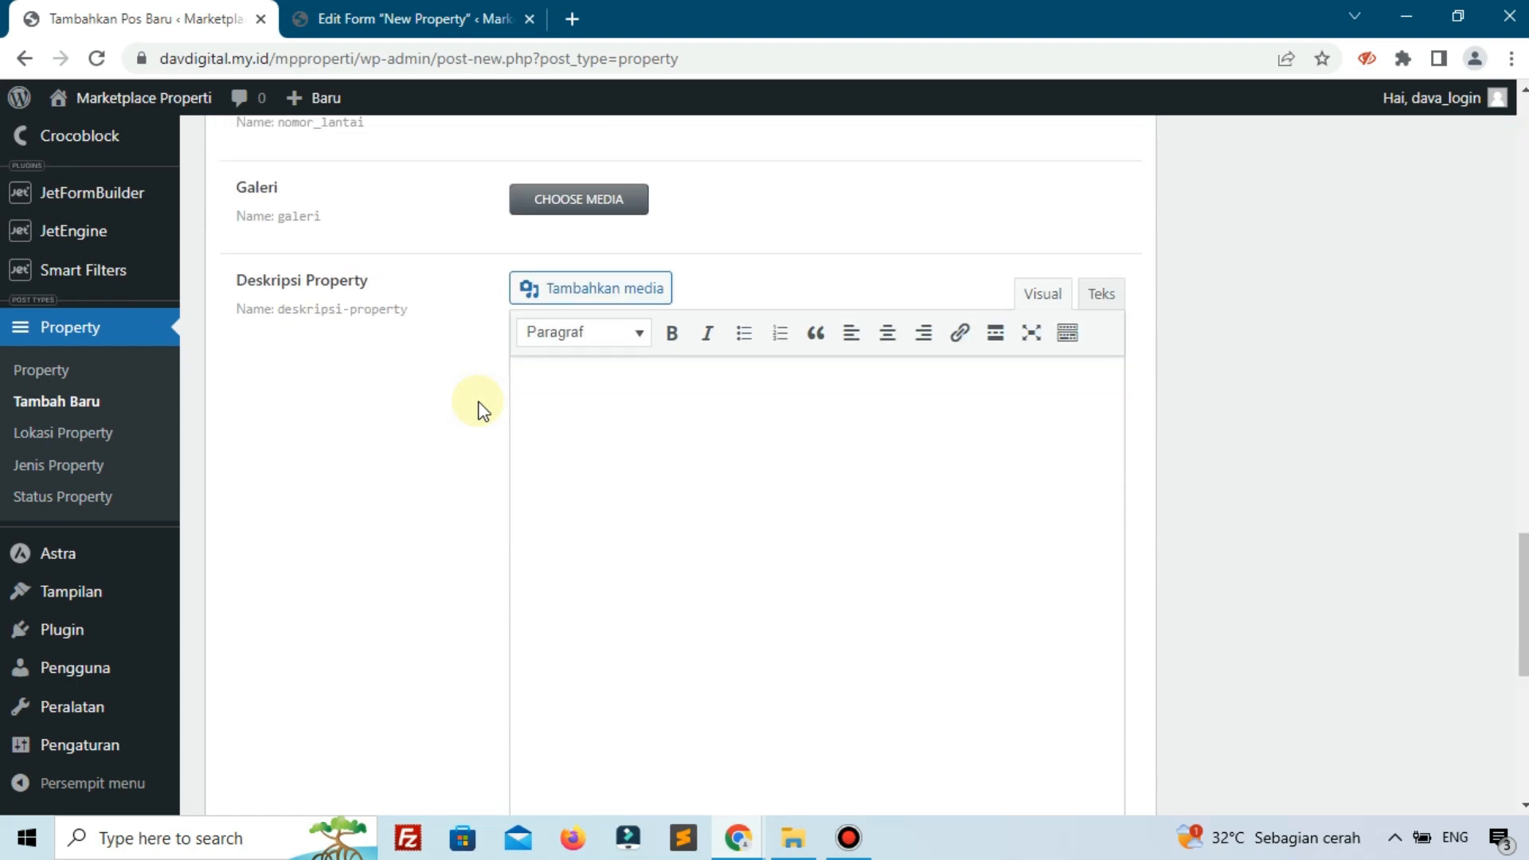
scroll(493, 418, down, 8)
scroll(505, 430, up, 14)
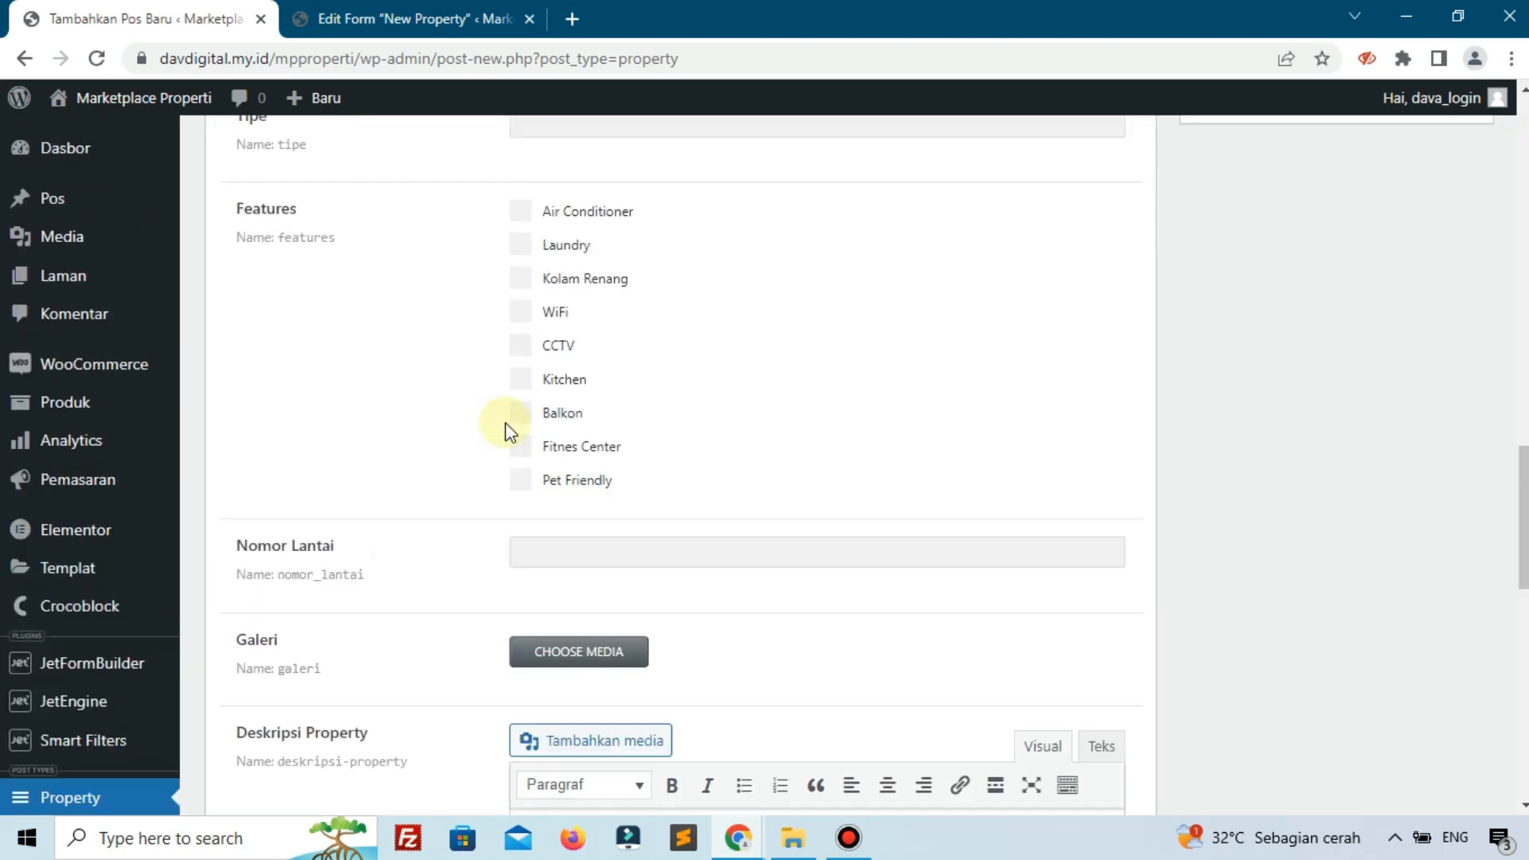
scroll(506, 430, up, 20)
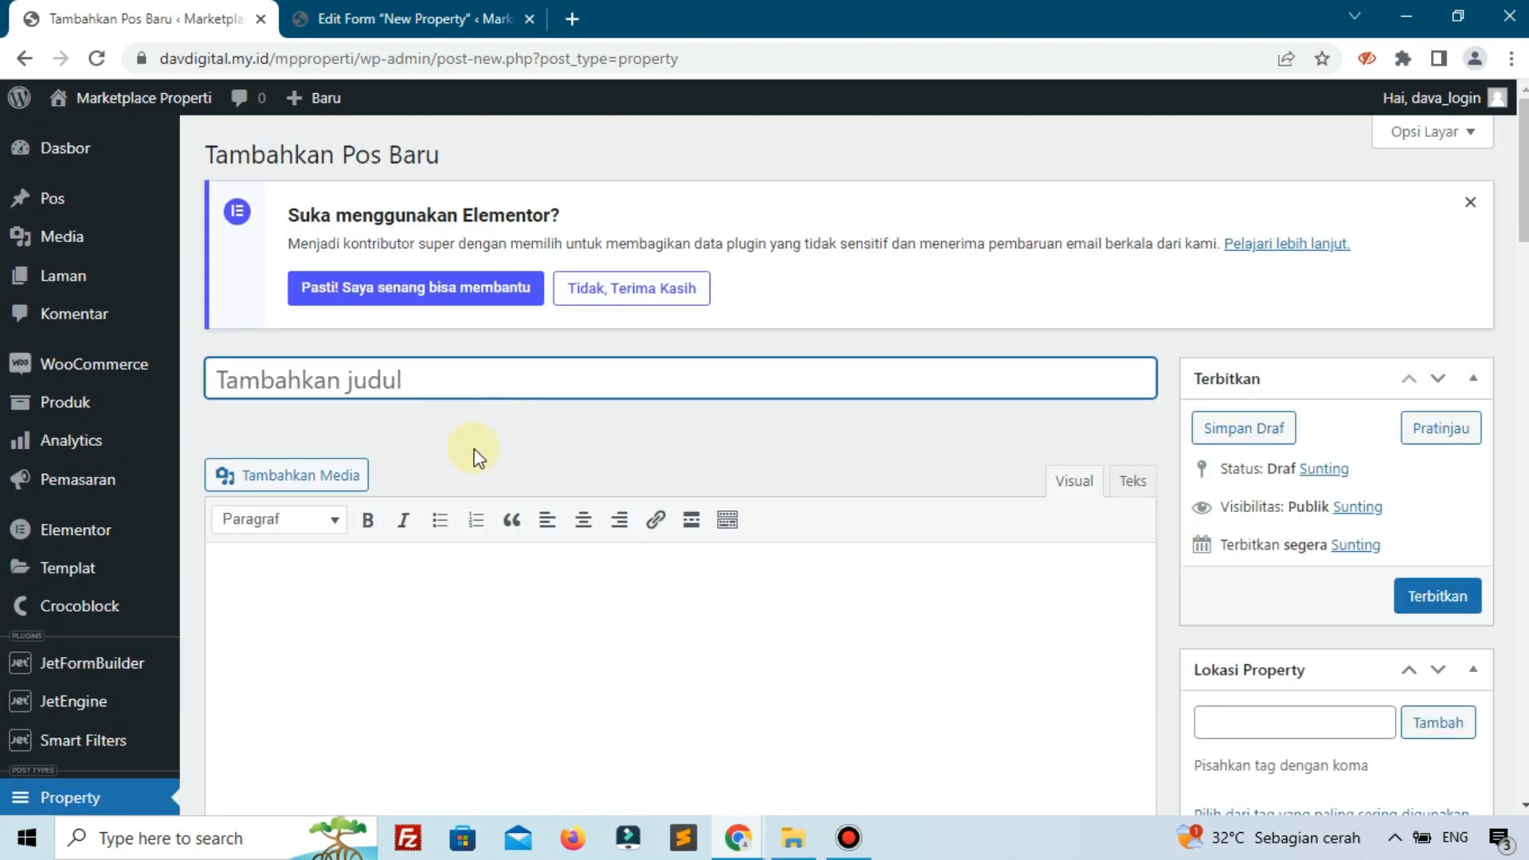